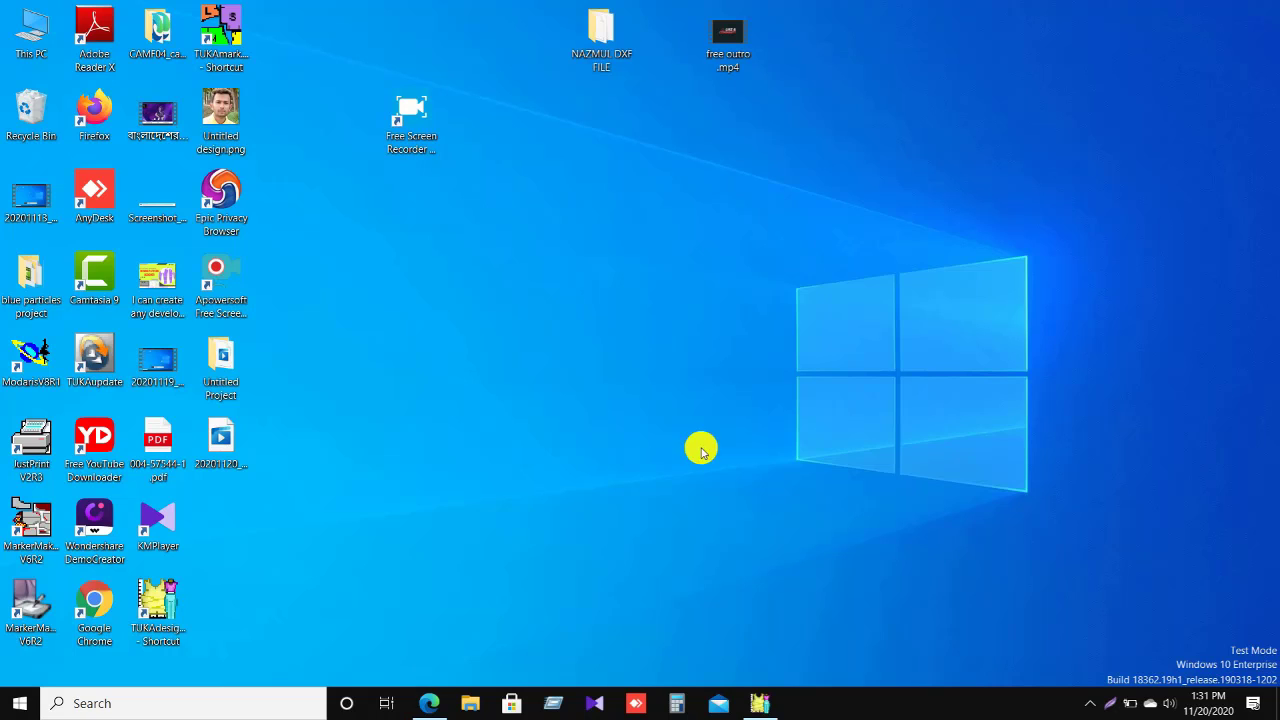
right_click(646, 254)
left_click(689, 305)
right_click(660, 248)
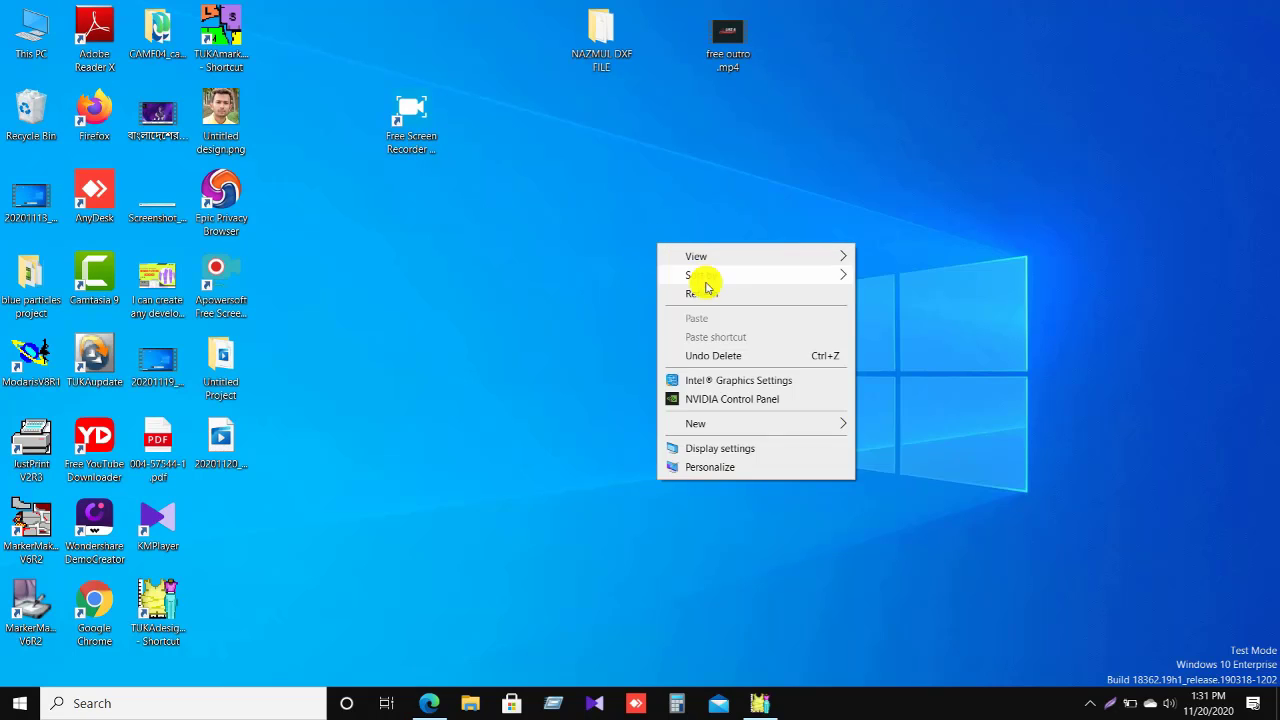
left_click(704, 289)
right_click(662, 238)
left_click(699, 287)
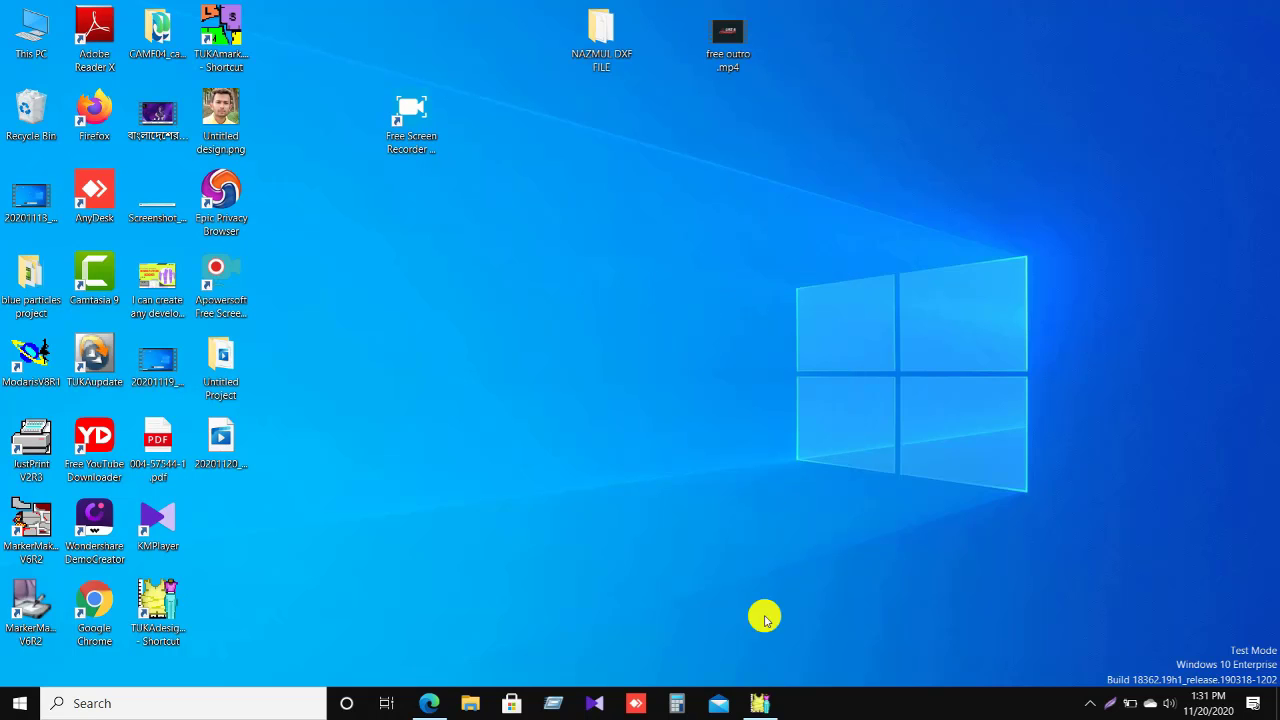
right_click(598, 282)
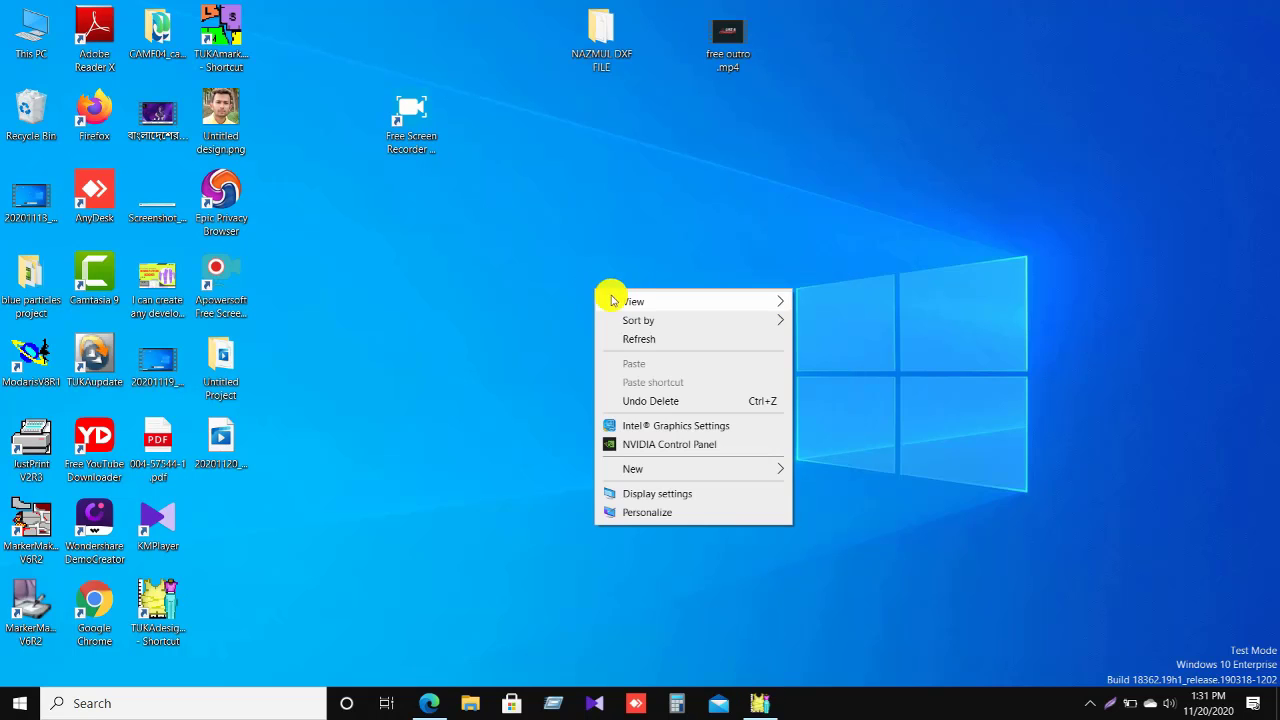
left_click(646, 334)
right_click(631, 298)
left_click(671, 350)
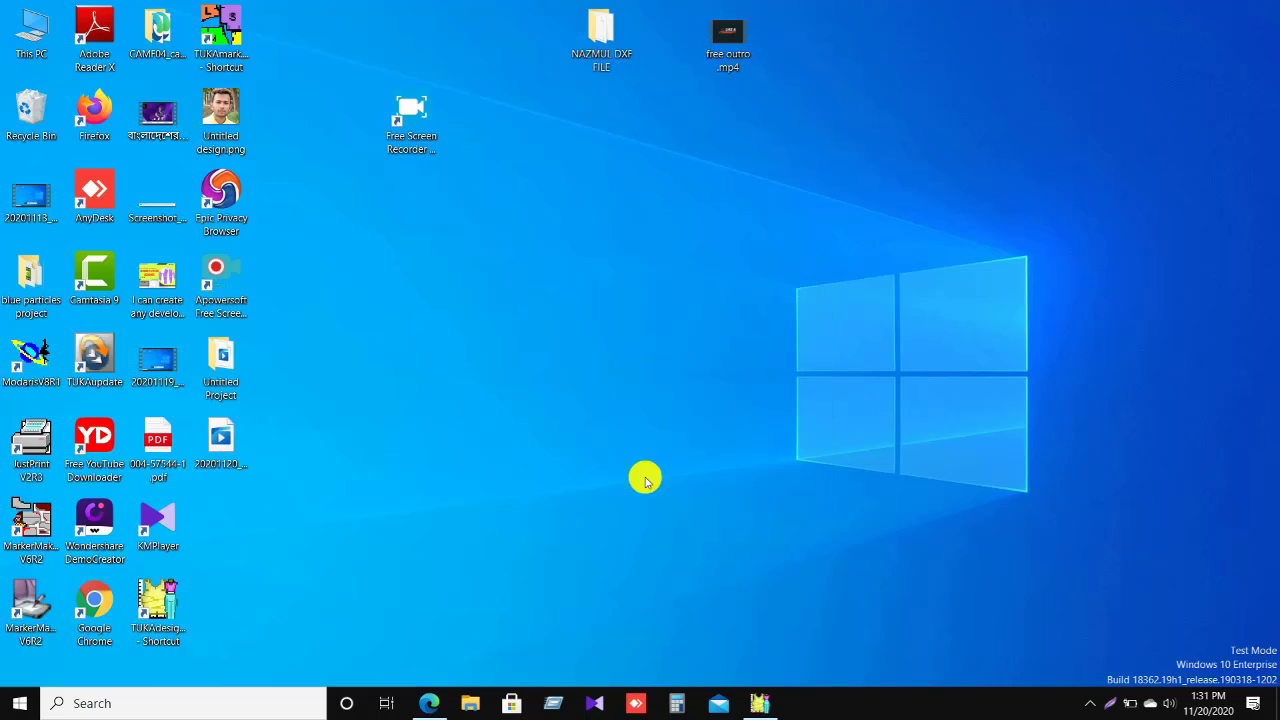
Switch to TUKAdesign and inspect the overlapping trouser front pieces in VVVVVV1111.tud.
left_click(752, 704)
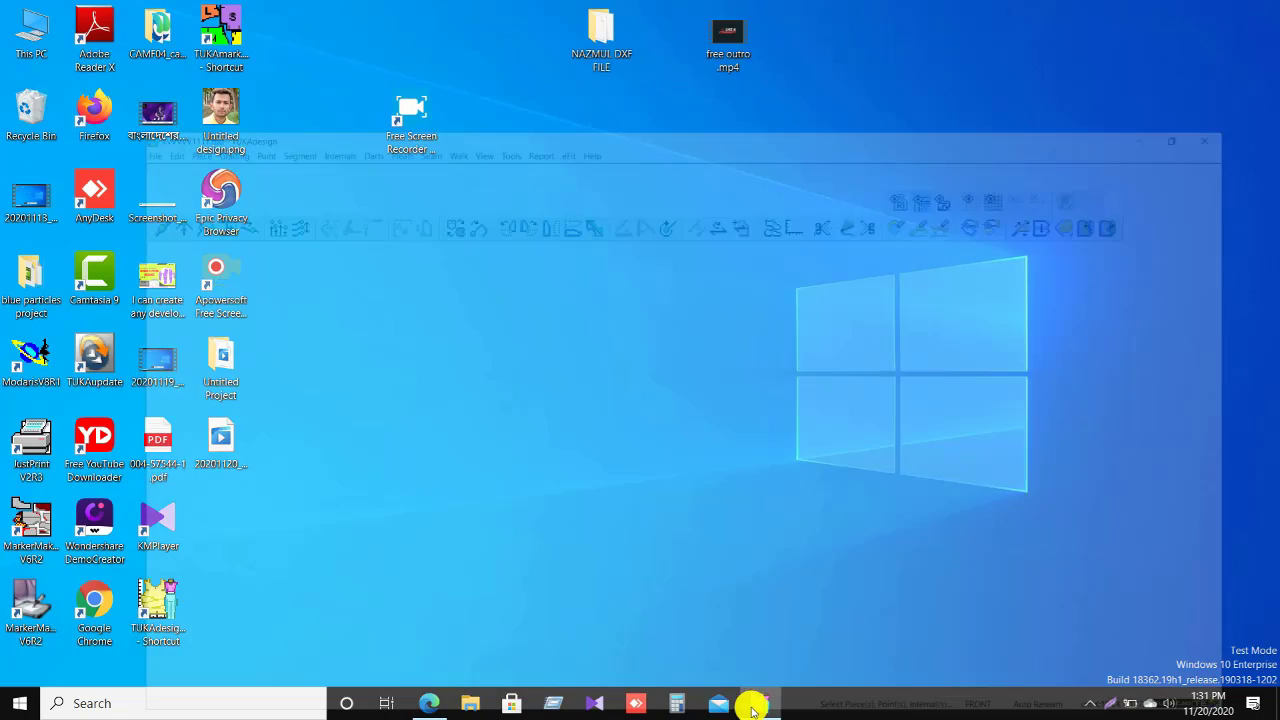
scroll(677, 397, "up", 2)
scroll(891, 416, "down", 2)
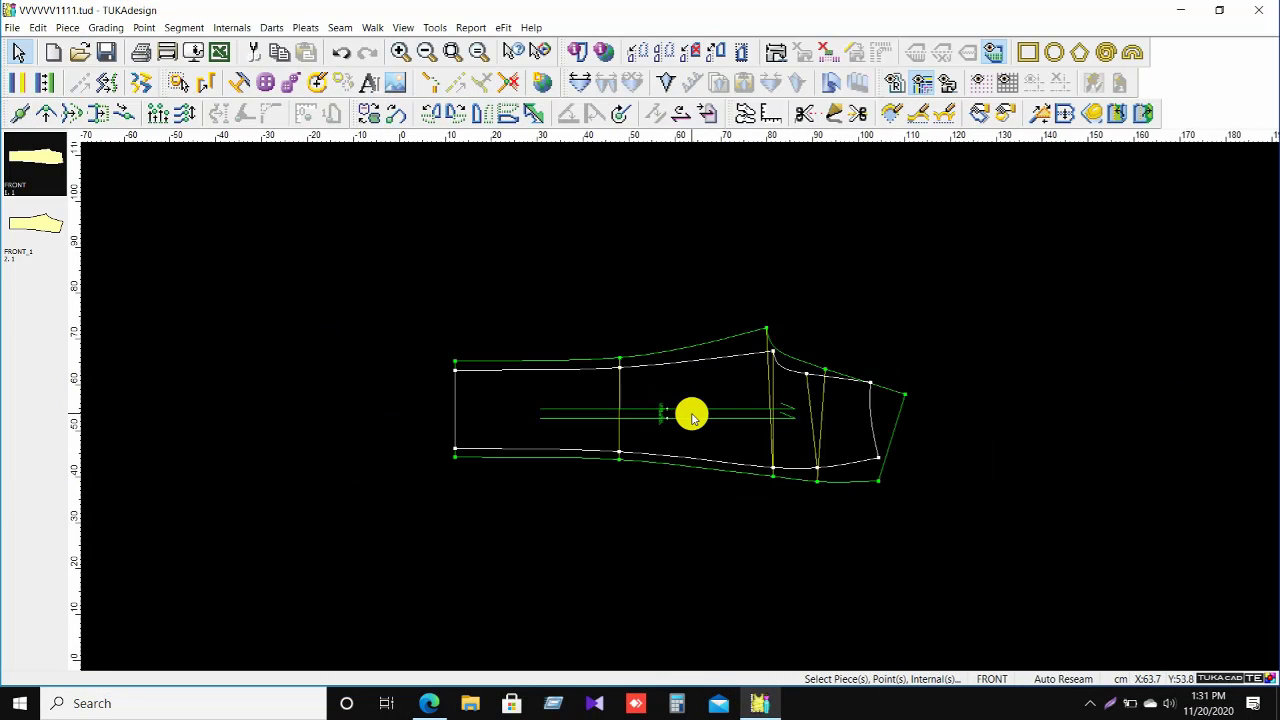
scroll(677, 406, "up", 2)
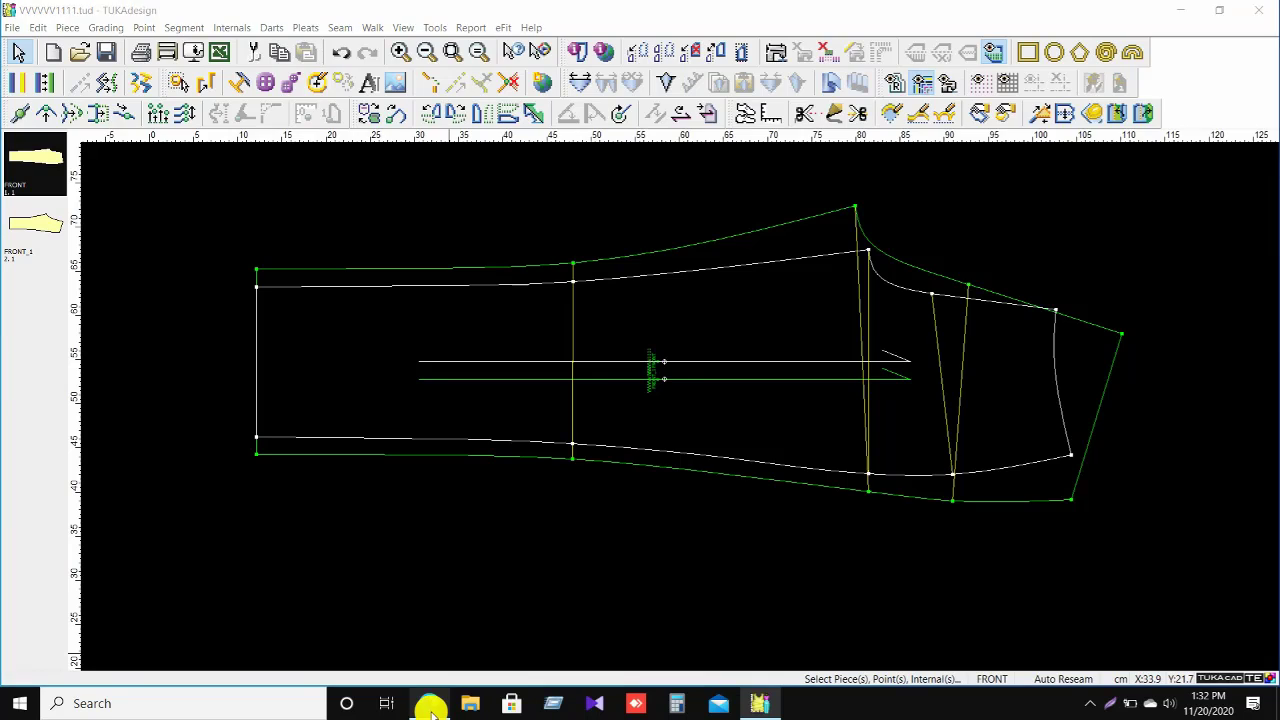
Switch to the 004-57544-1 PDF in Edge and examine the front pocket positions on the jeans sketch against the measurement table.
left_click(430, 703)
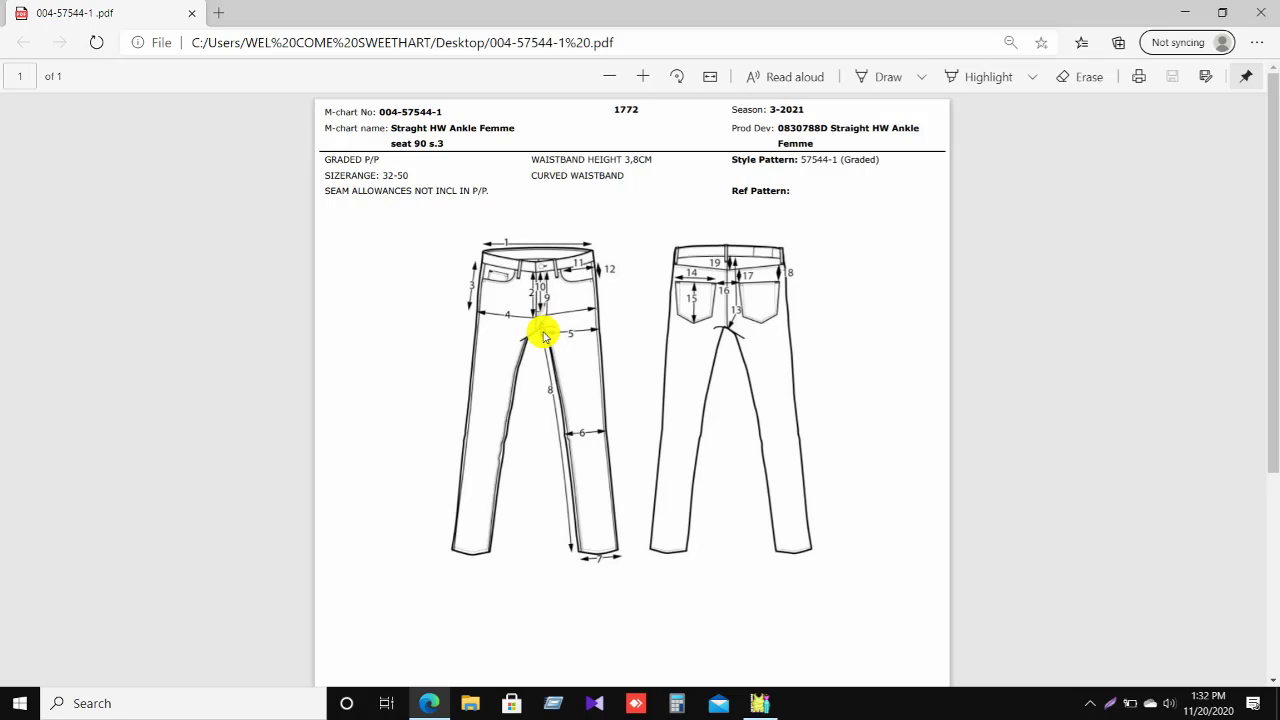
scroll(594, 349, "down", 3)
scroll(594, 349, "up", 3)
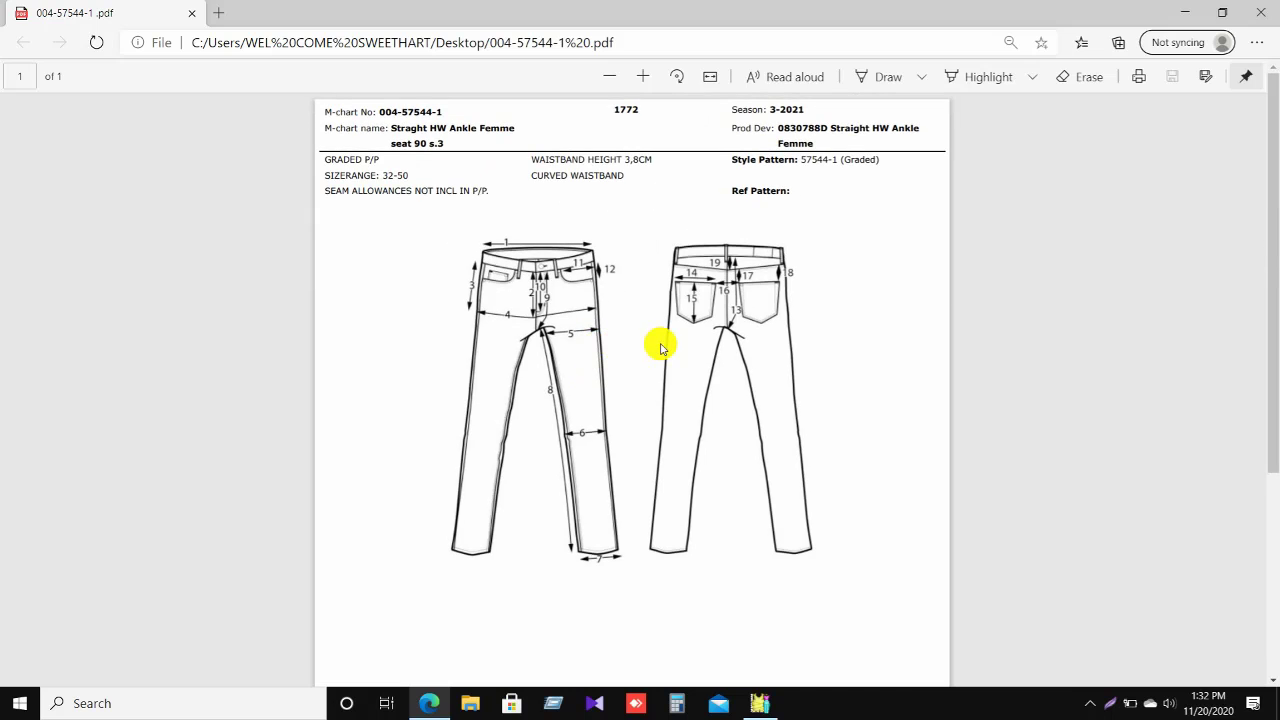
scroll(709, 357, "down", 3)
scroll(709, 357, "up", 3)
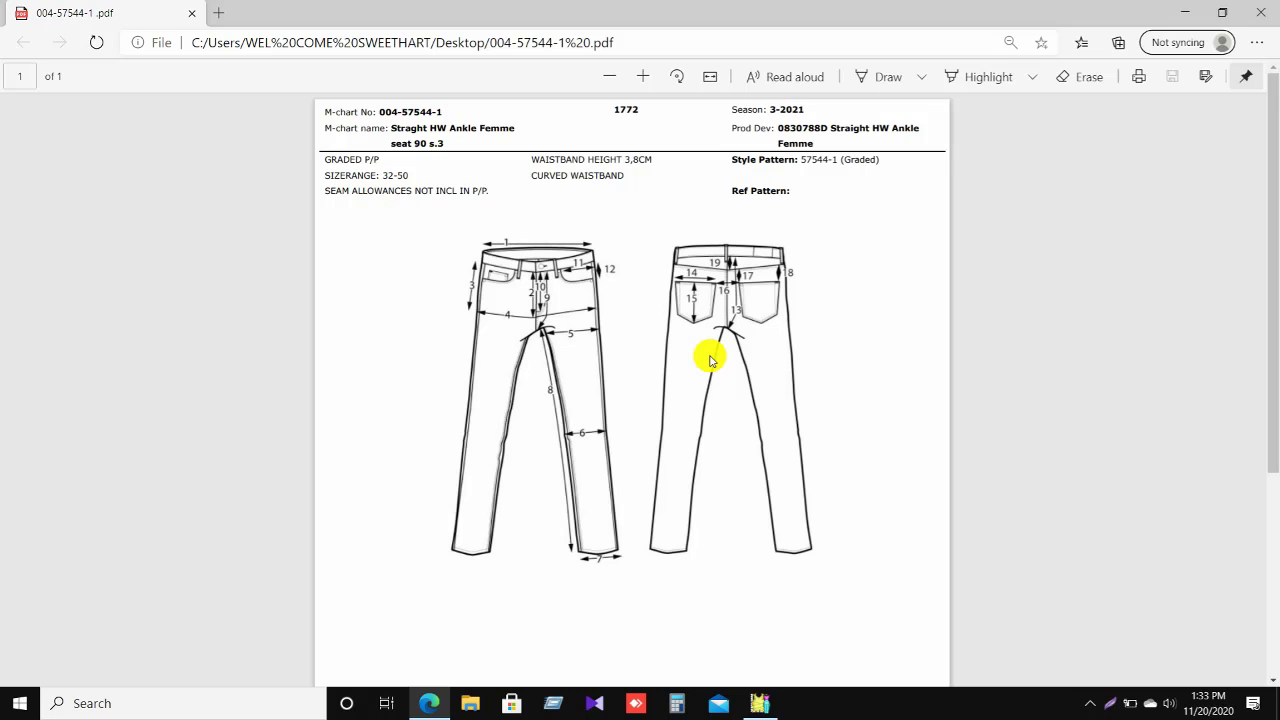
scroll(500, 400, "down", 3)
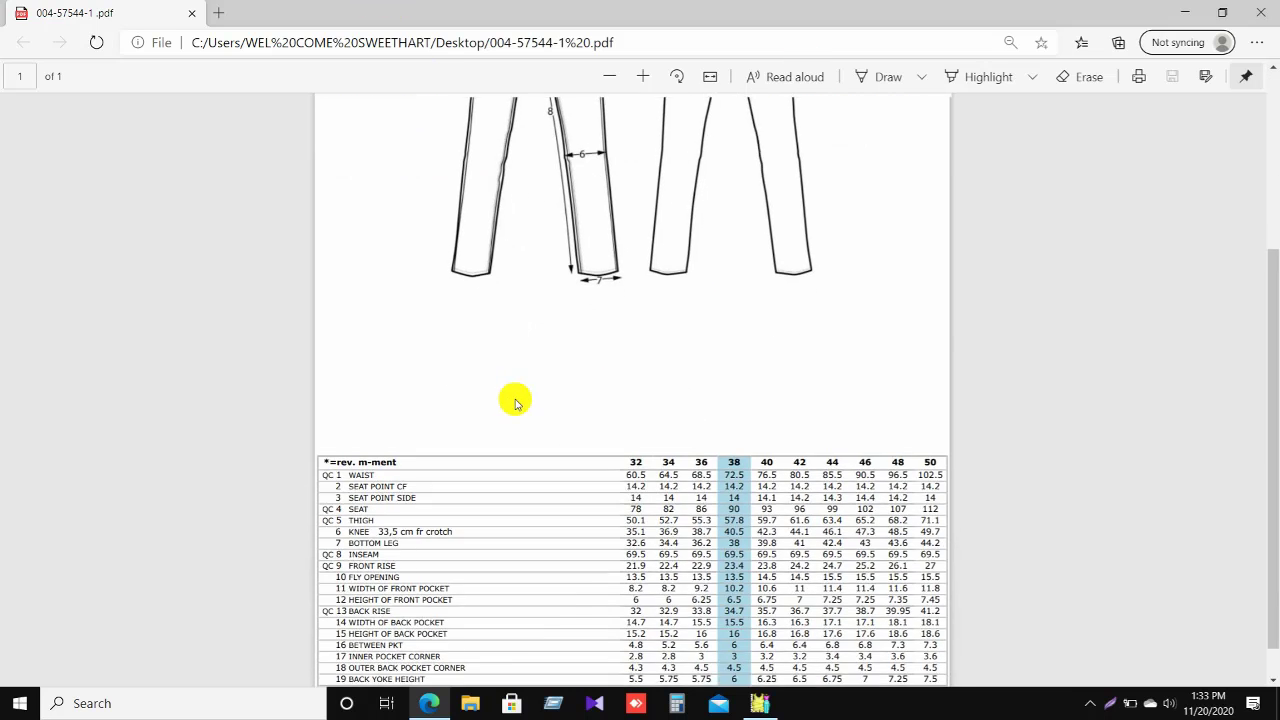
scroll(516, 403, "up", 3)
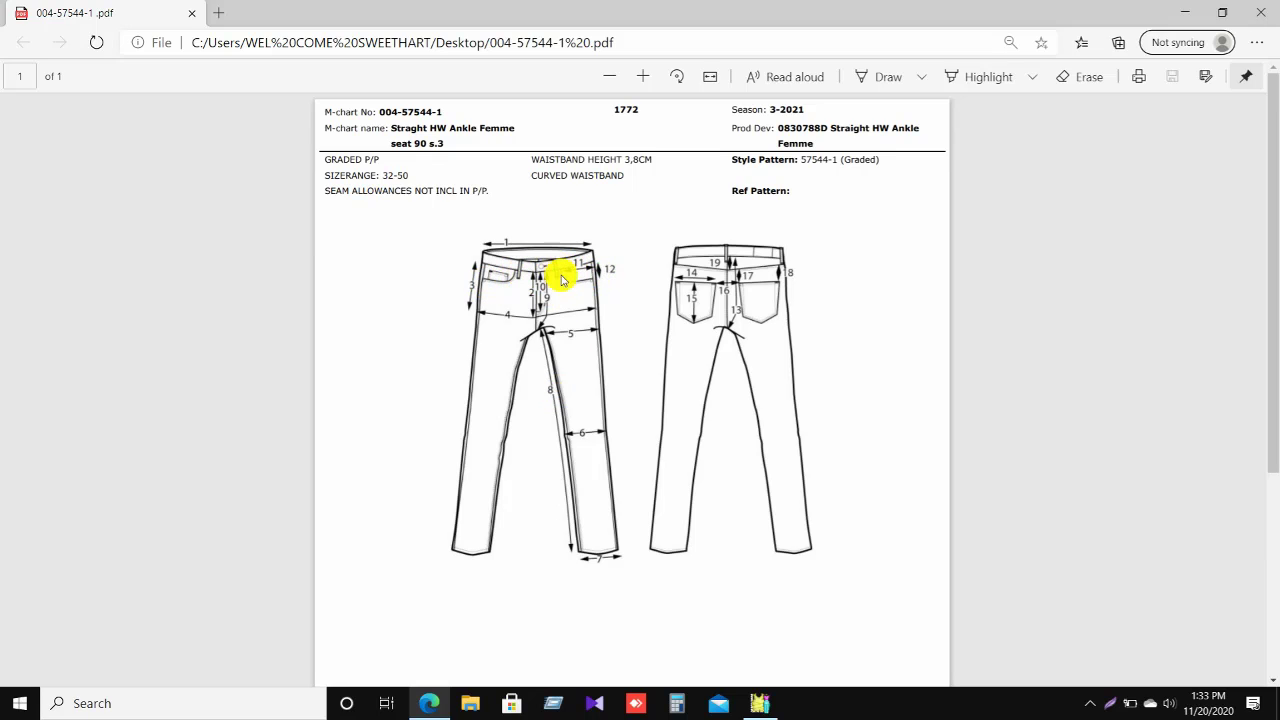
scroll(683, 370, "down", 3)
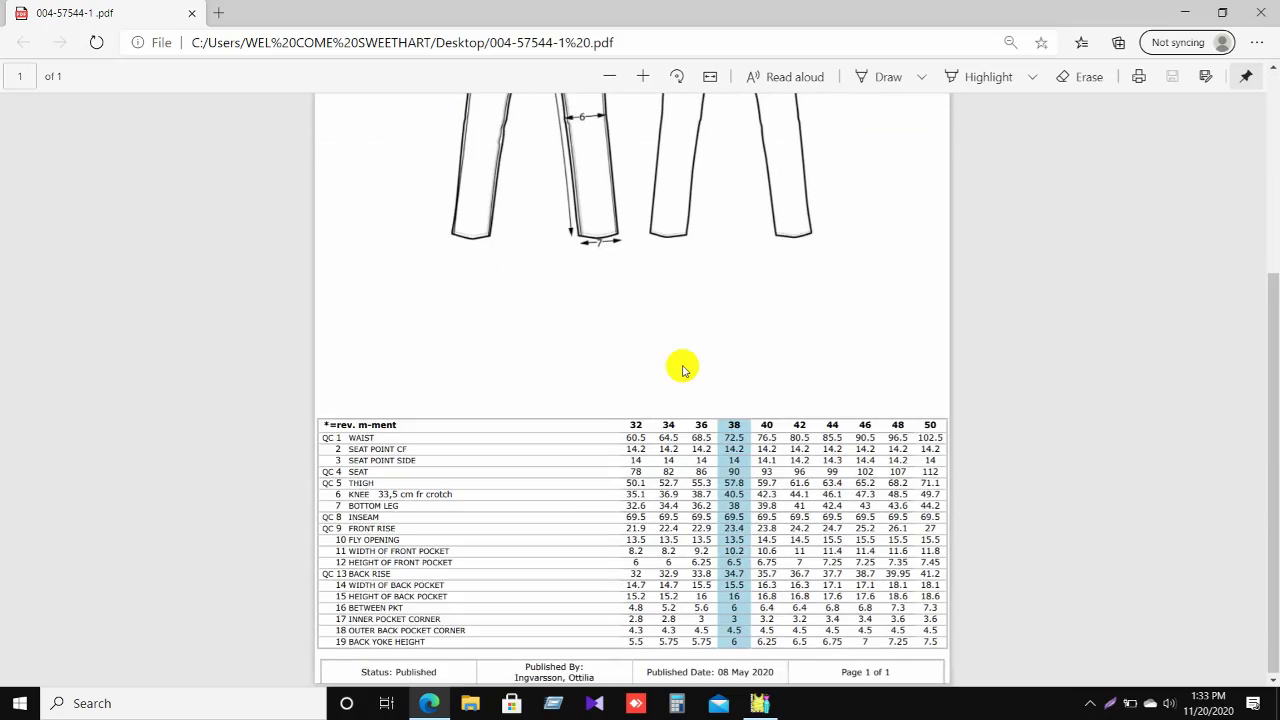
scroll(675, 365, "up", 3)
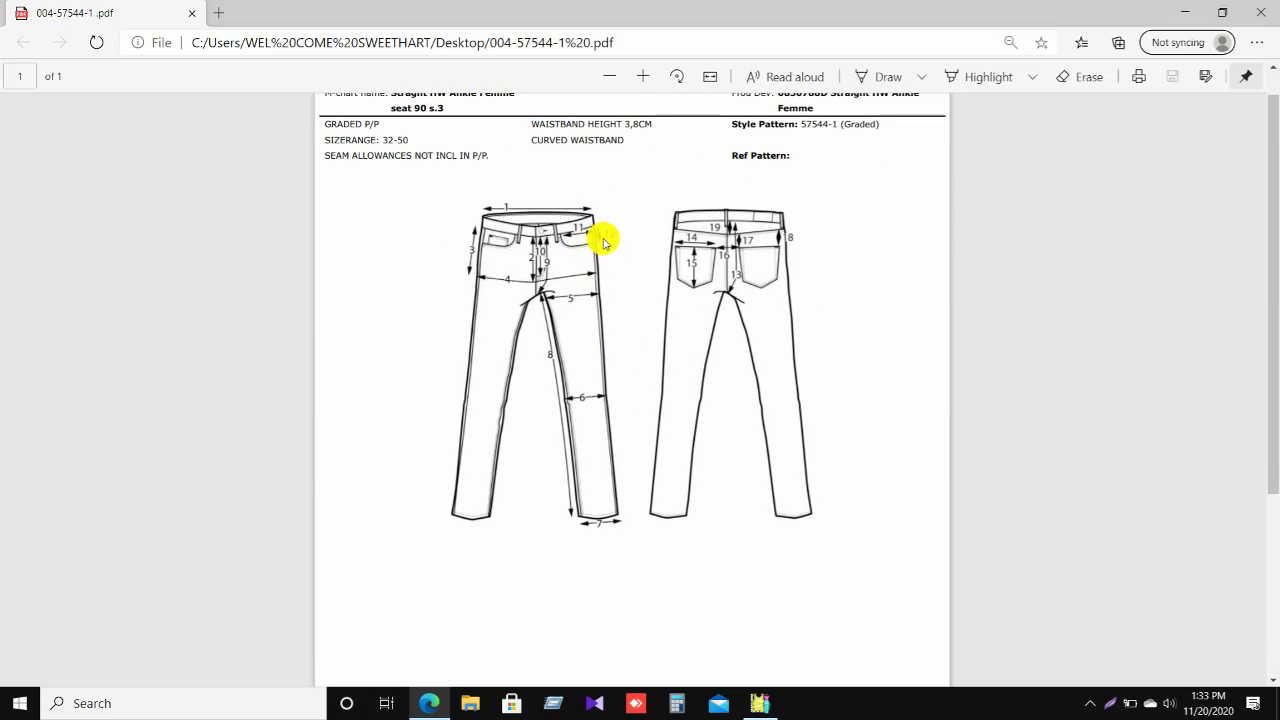
scroll(603, 243, "down", 3)
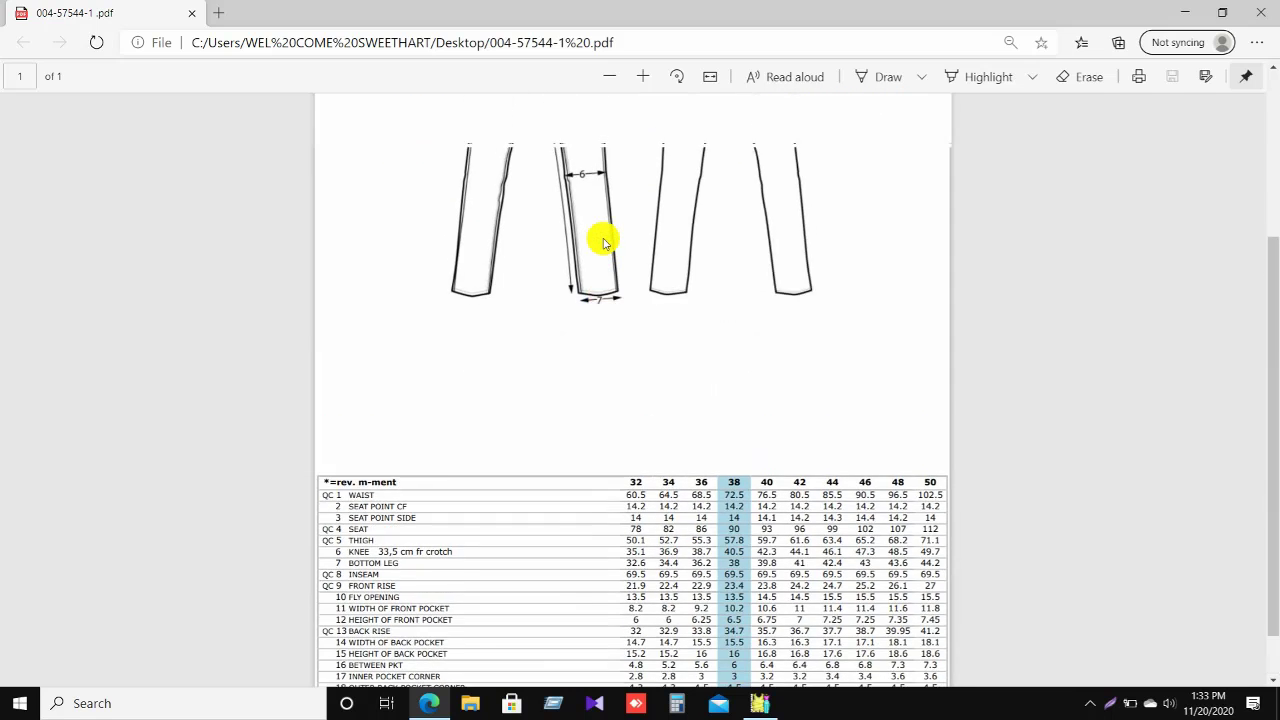
scroll(602, 246, "up", 3)
scroll(598, 285, "down", 1)
scroll(598, 290, "down", 3)
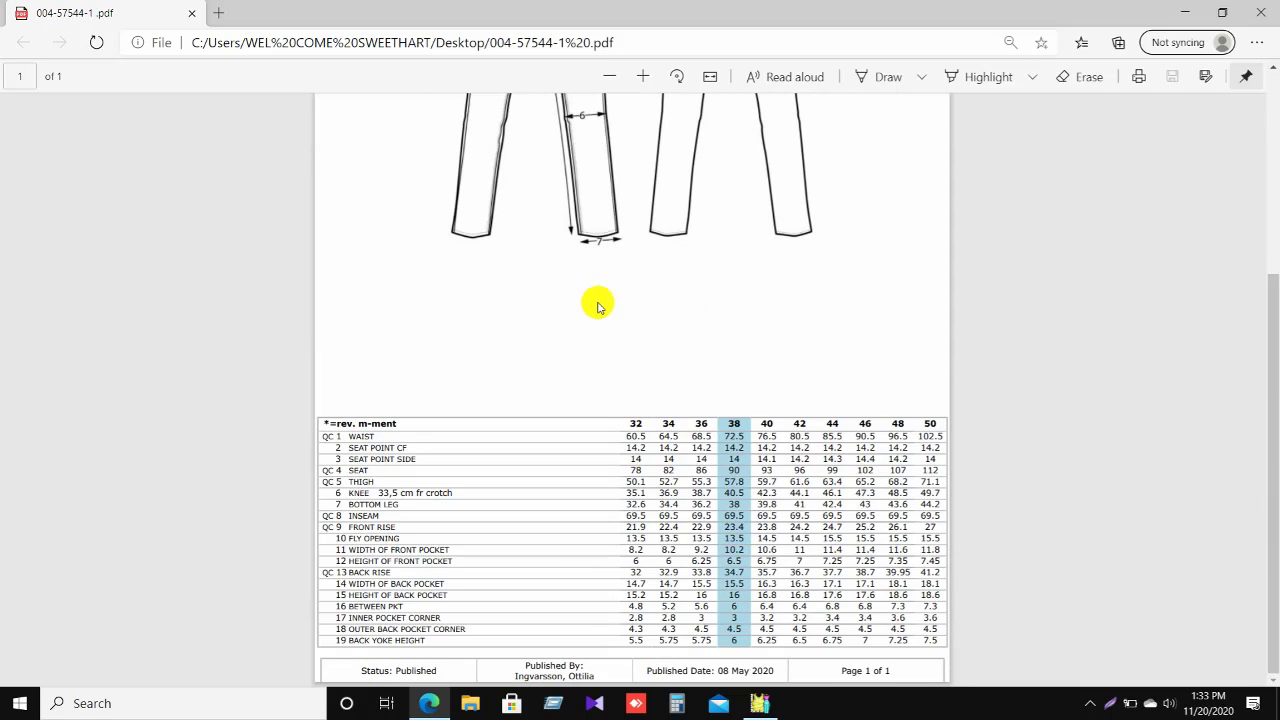
scroll(623, 140, "up", 1)
scroll(595, 240, "up", 1)
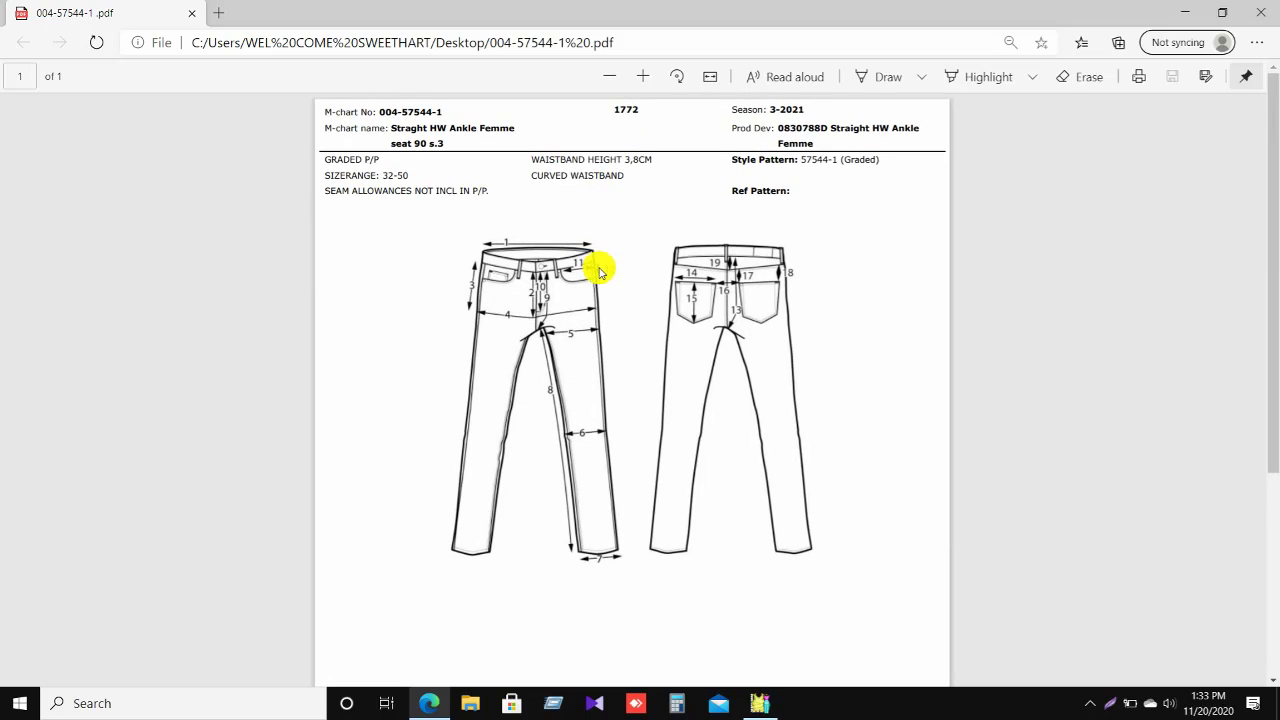
scroll(602, 275, "down", 5)
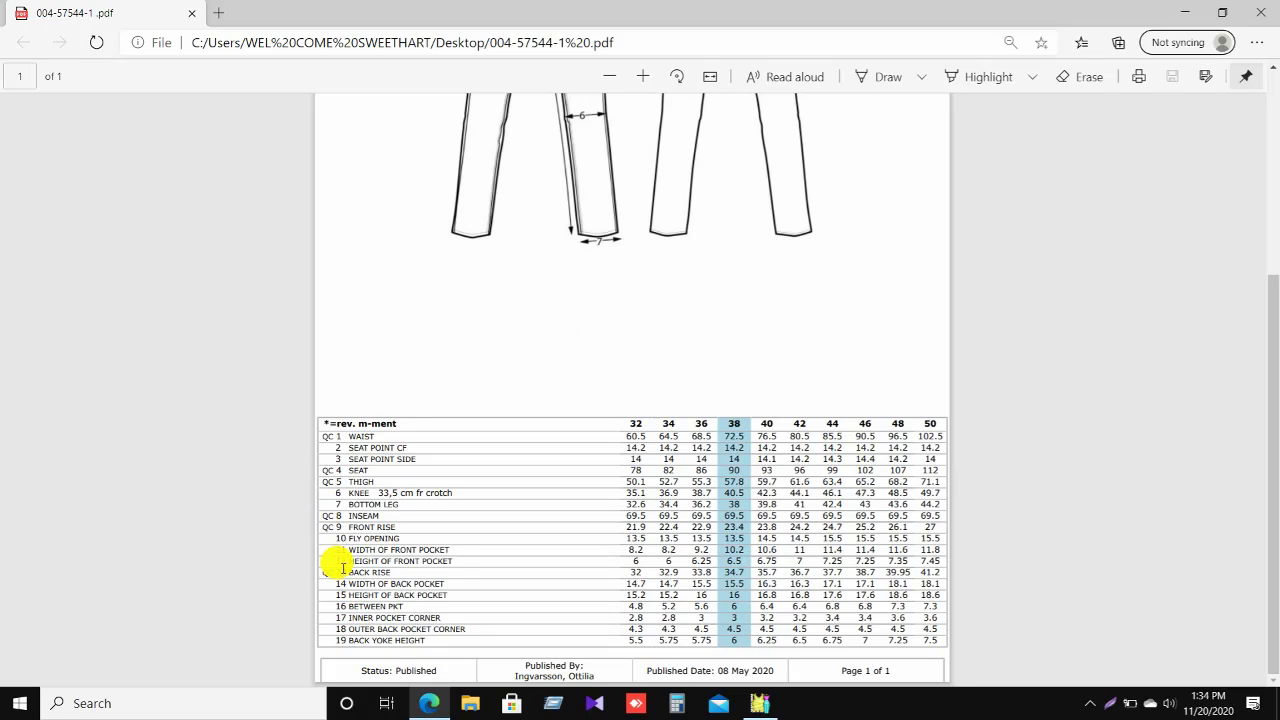
Look up the height of front pocket for size 38 in the measurement table.
left_click_drag(346, 561, 459, 562)
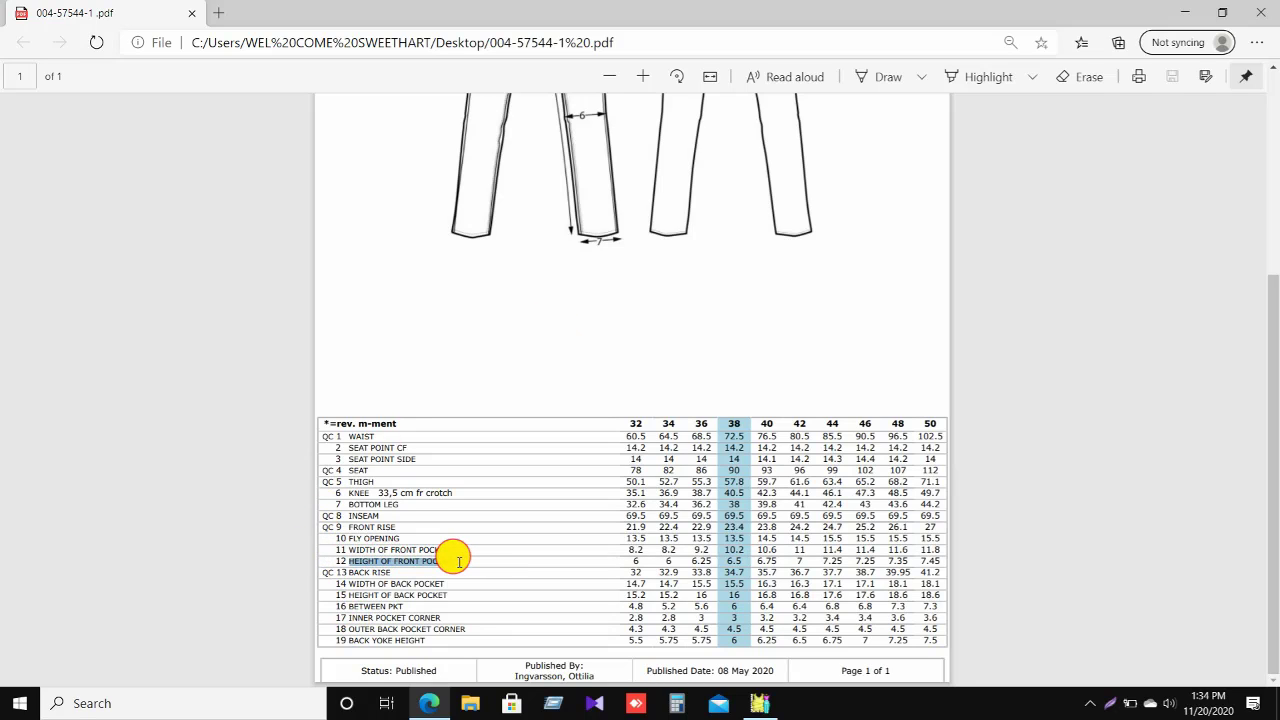
left_click(738, 557)
double_click(749, 560)
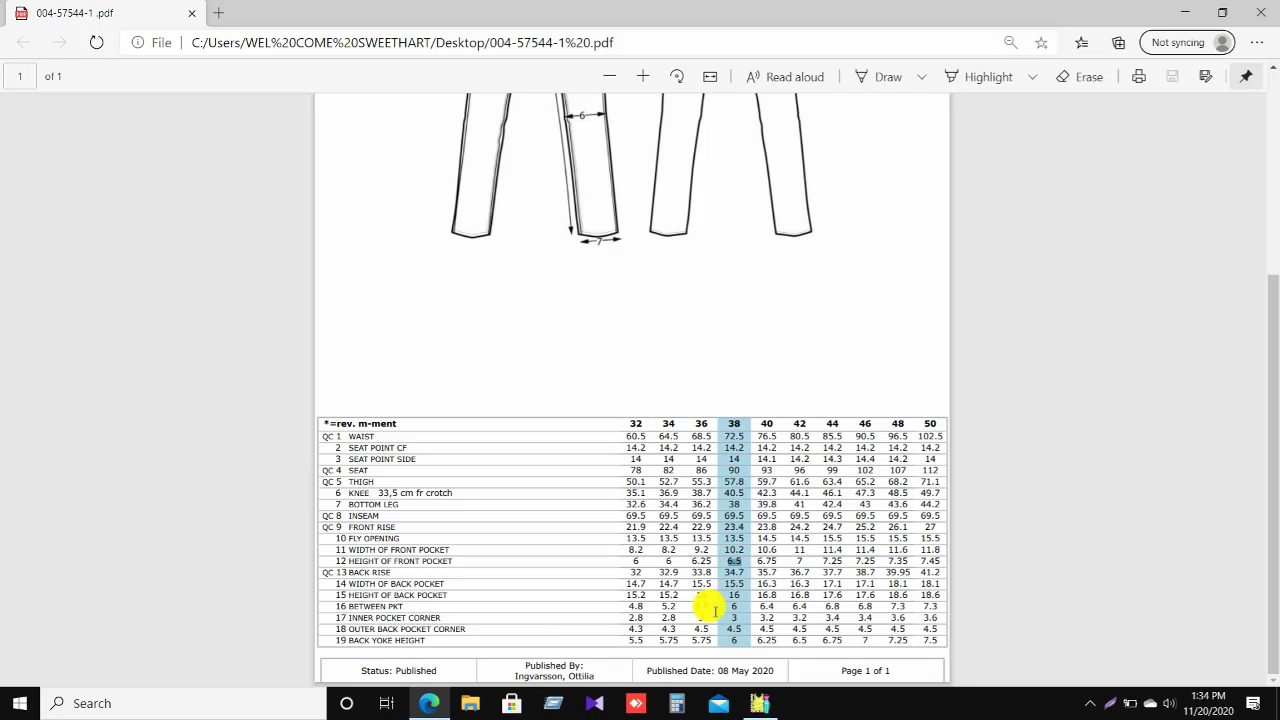
Switch to TUKAdesign and separate the overlapping FRONT and FRONT_1 pieces by moving them apart in the workspace.
left_click(762, 705)
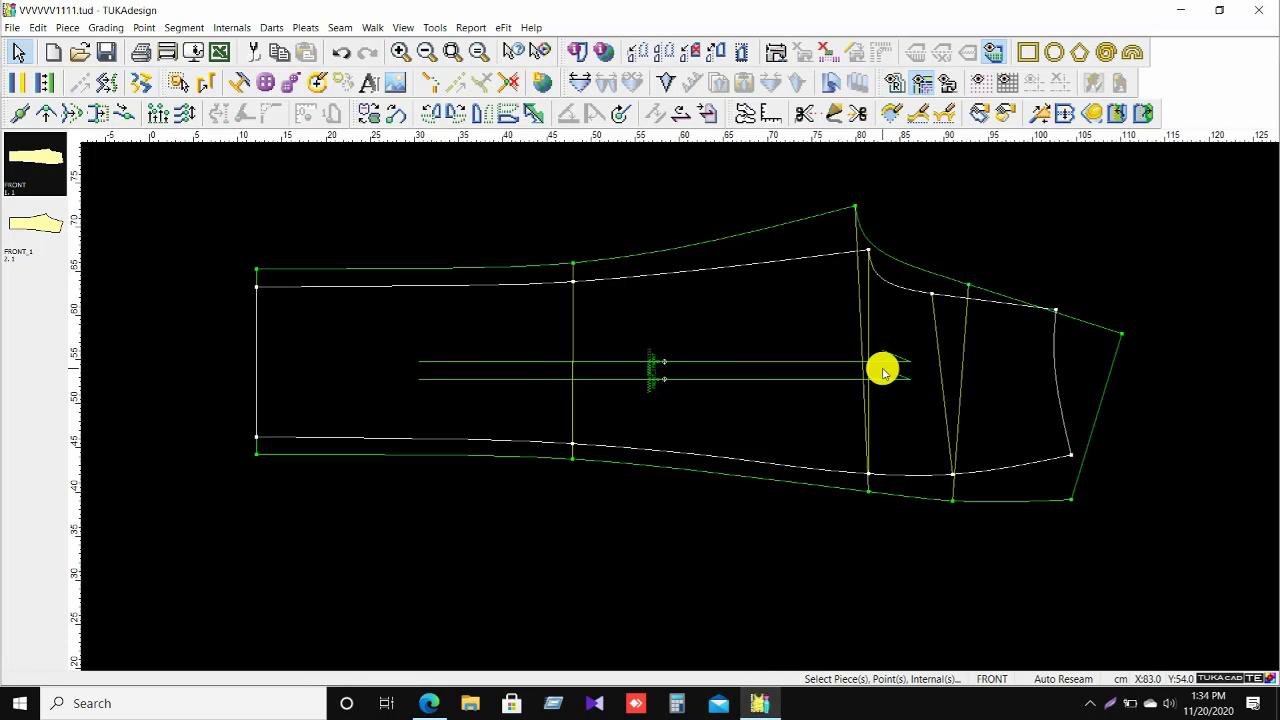
scroll(680, 410, "down", 2)
scroll(675, 403, "up", 3)
scroll(677, 406, "down", 4)
scroll(677, 406, "up", 2)
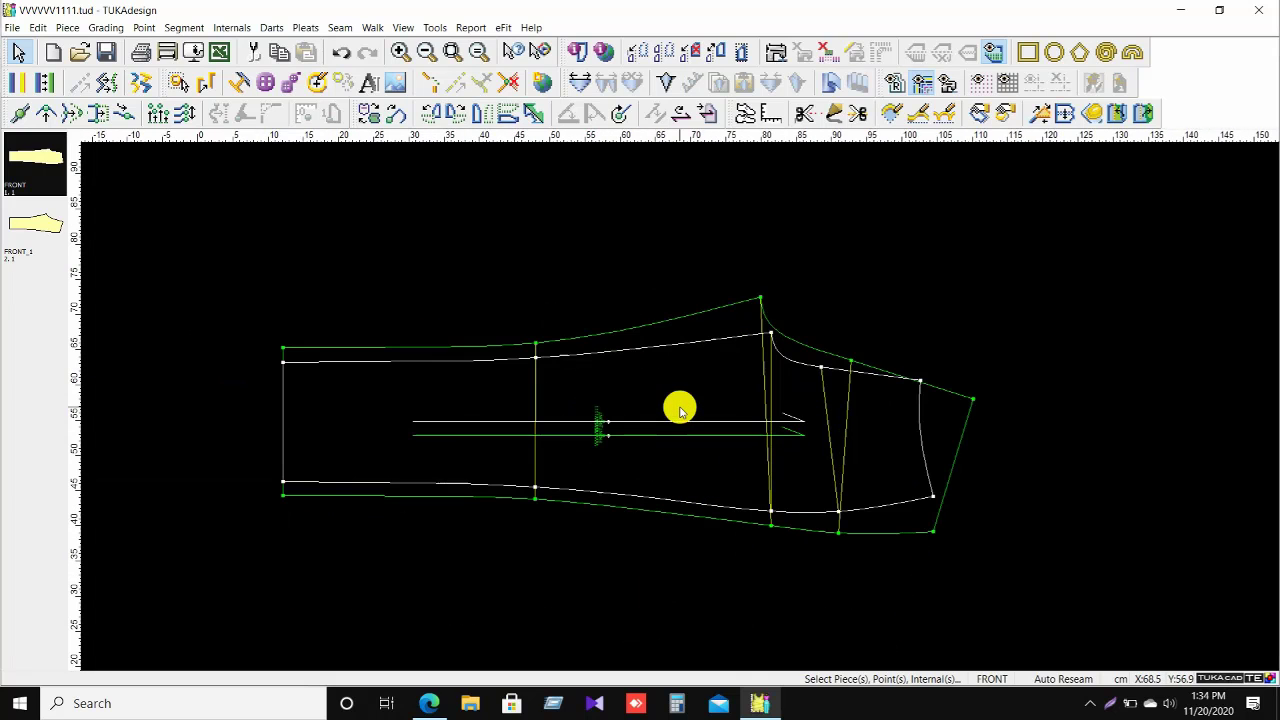
left_click_drag(680, 383, 960, 200)
scroll(680, 406, "down", 3)
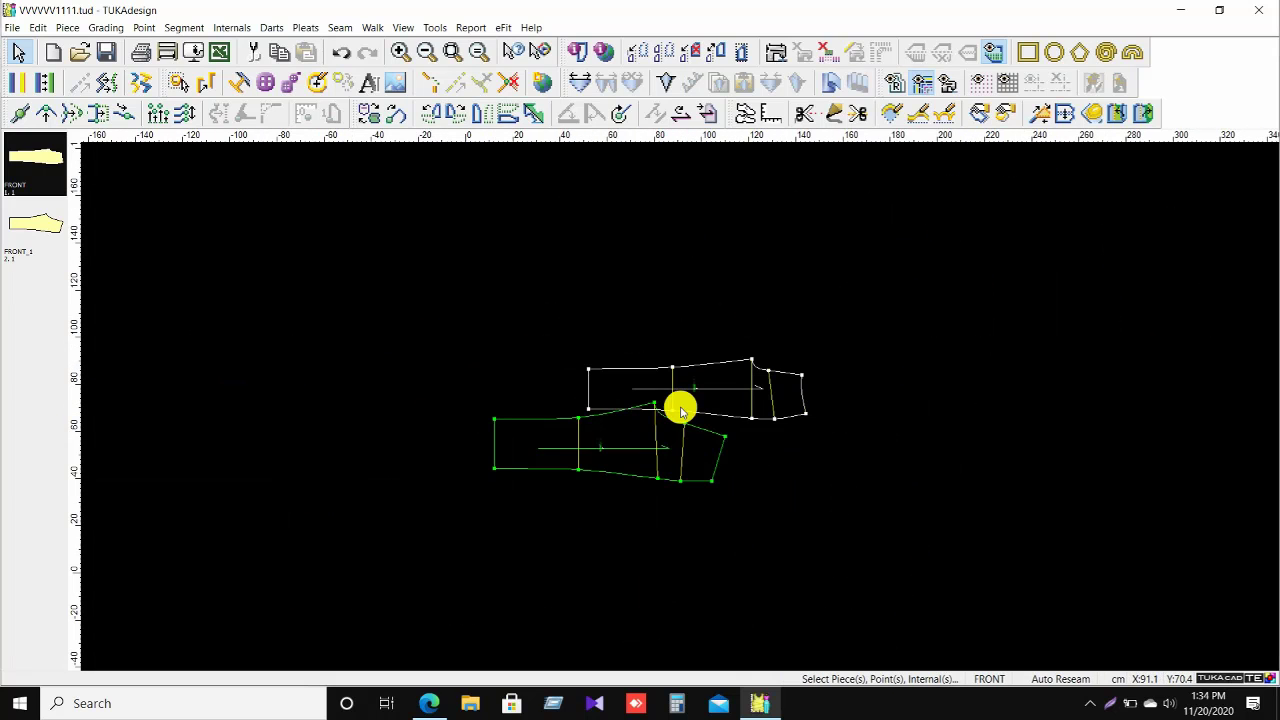
left_click_drag(604, 462, 271, 289)
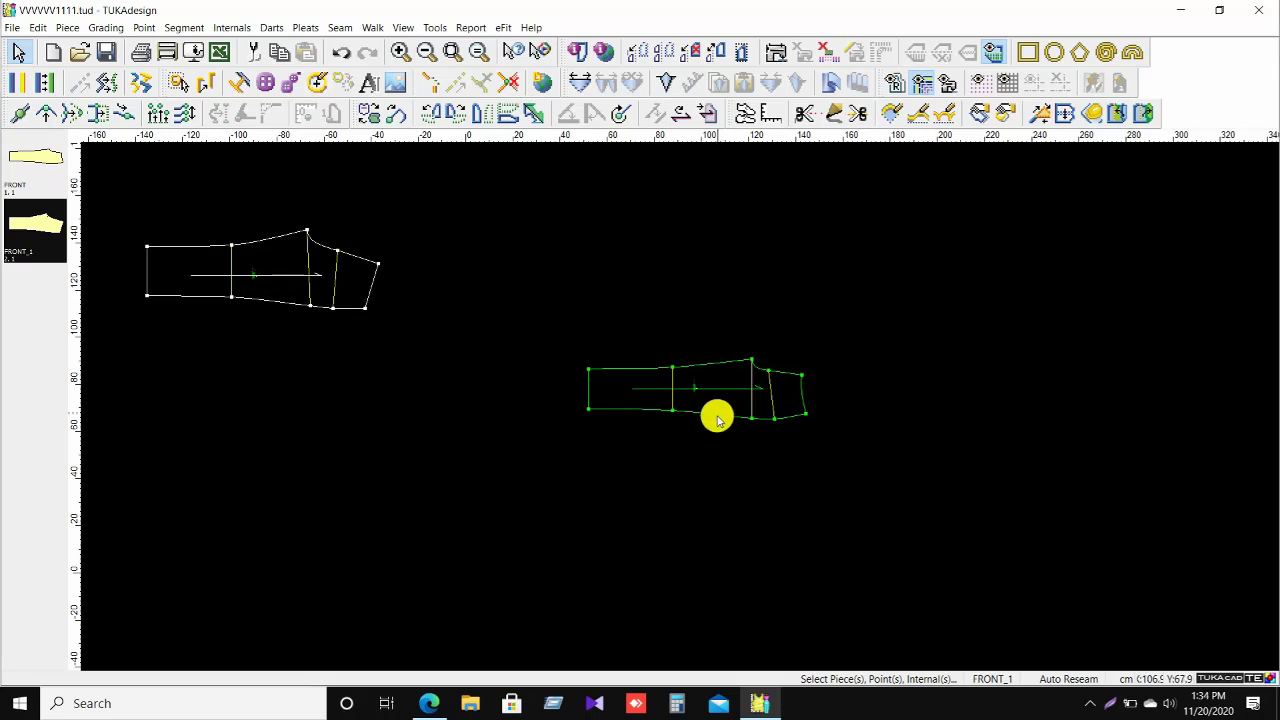
Add a point on the FRONT piece's side seam, 6.5 cm from the waist corner along the contour.
scroll(680, 410, "up", 3)
scroll(680, 408, "up", 3)
scroll(640, 407, "down", 3)
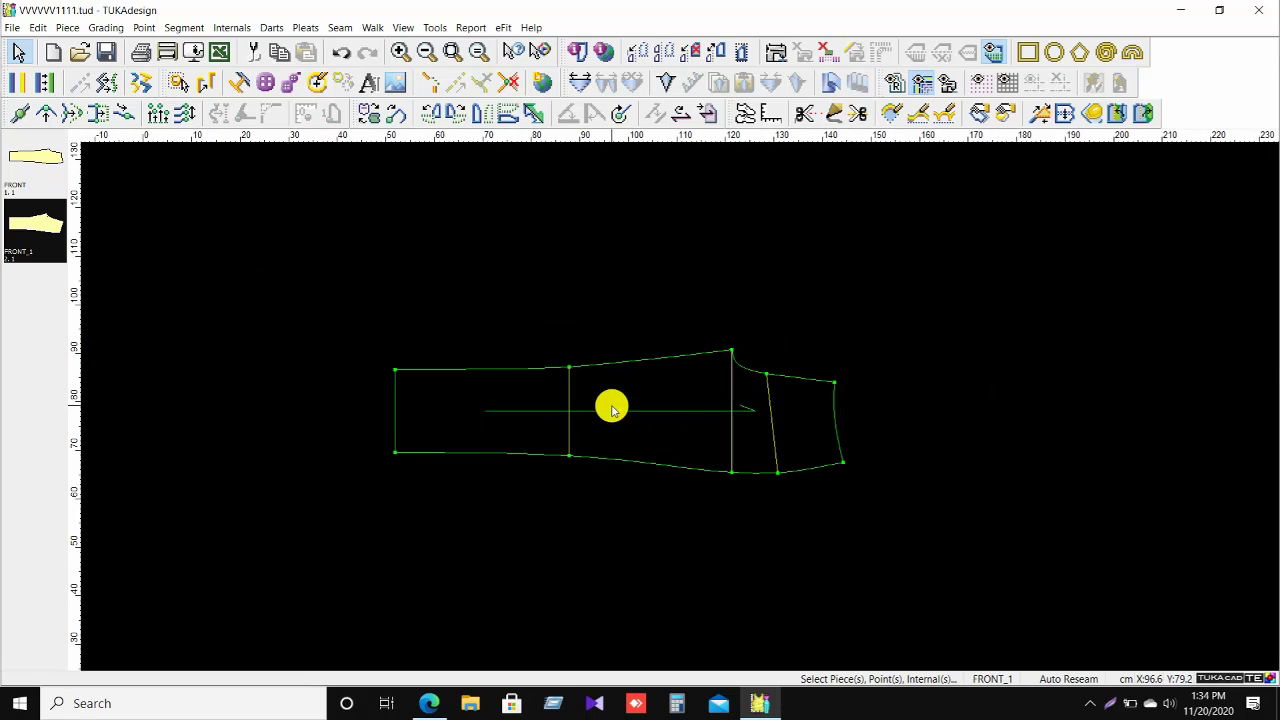
scroll(673, 402, "up", 2)
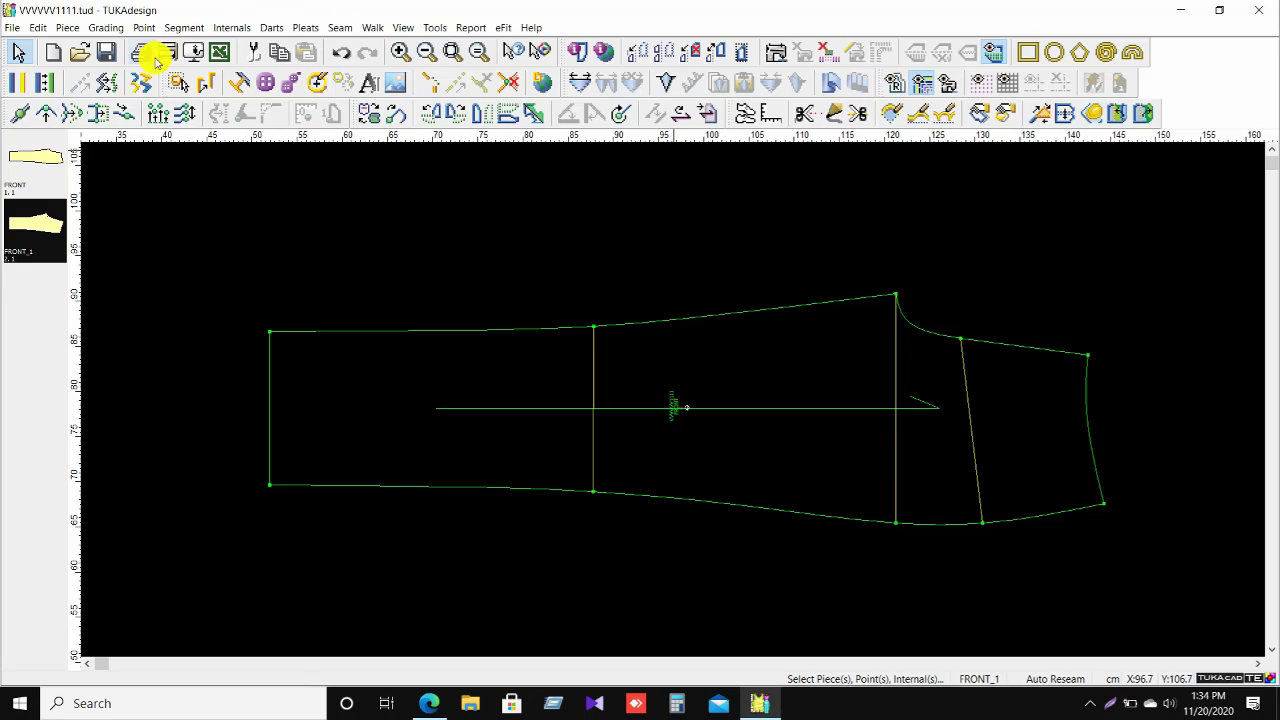
left_click(20, 114)
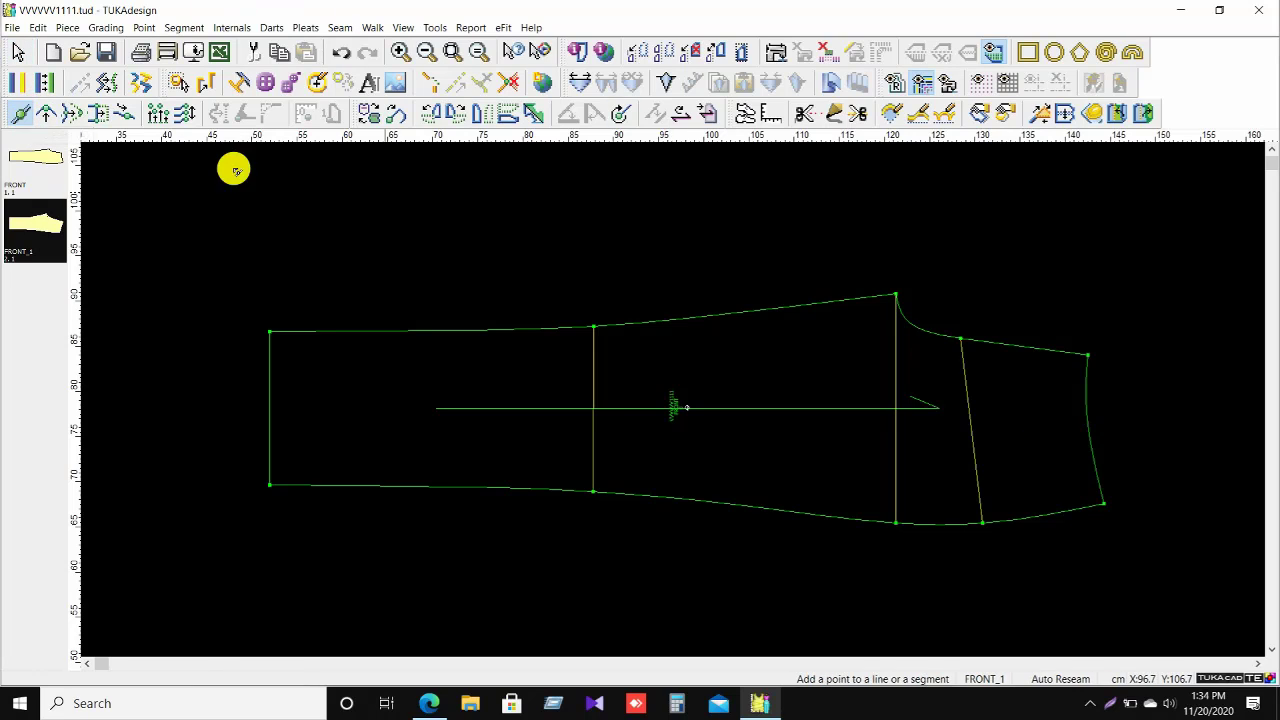
left_click(1080, 512)
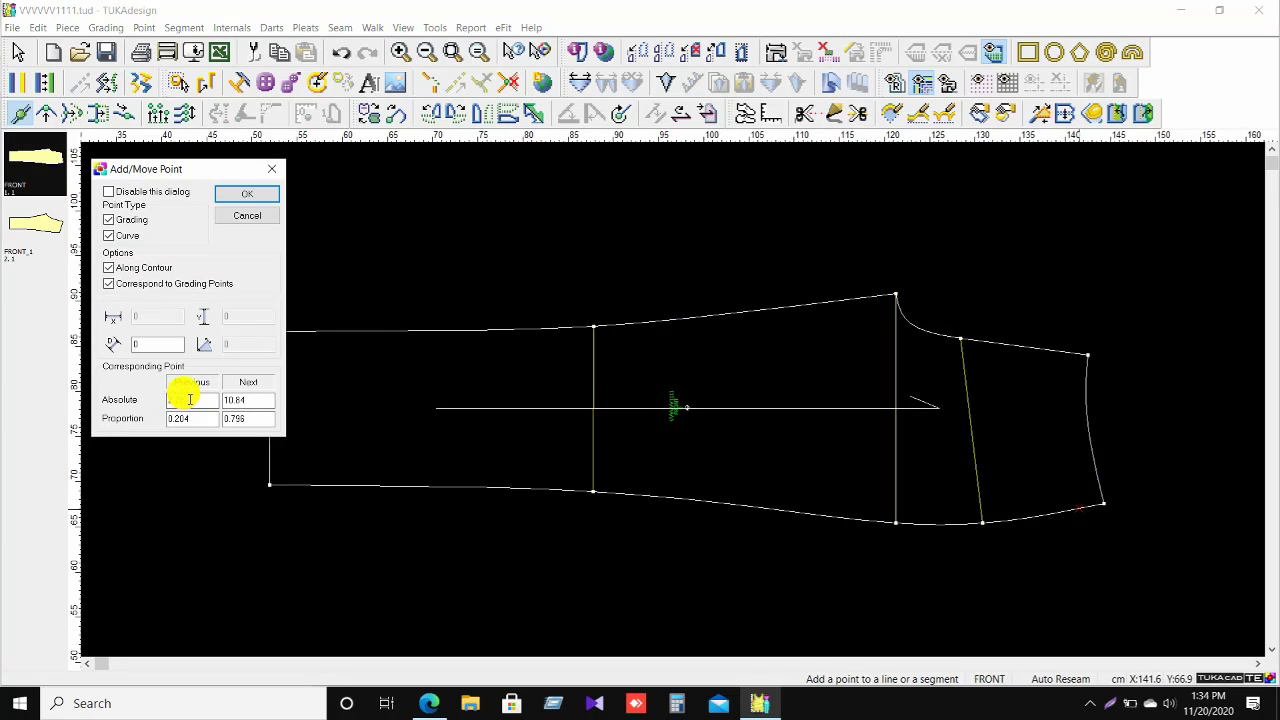
type("6")
key("Return")
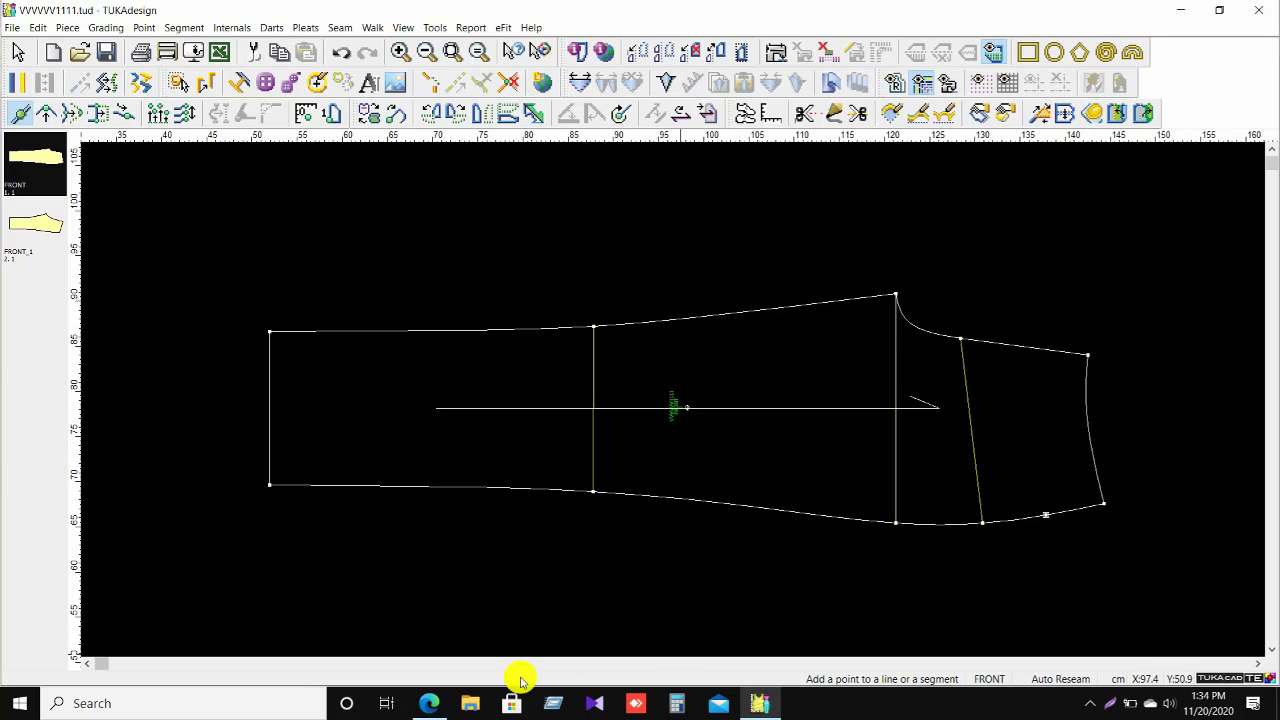
Switch to the measurement PDF in Edge and look up the width of front pocket for size 38.
left_click(432, 705)
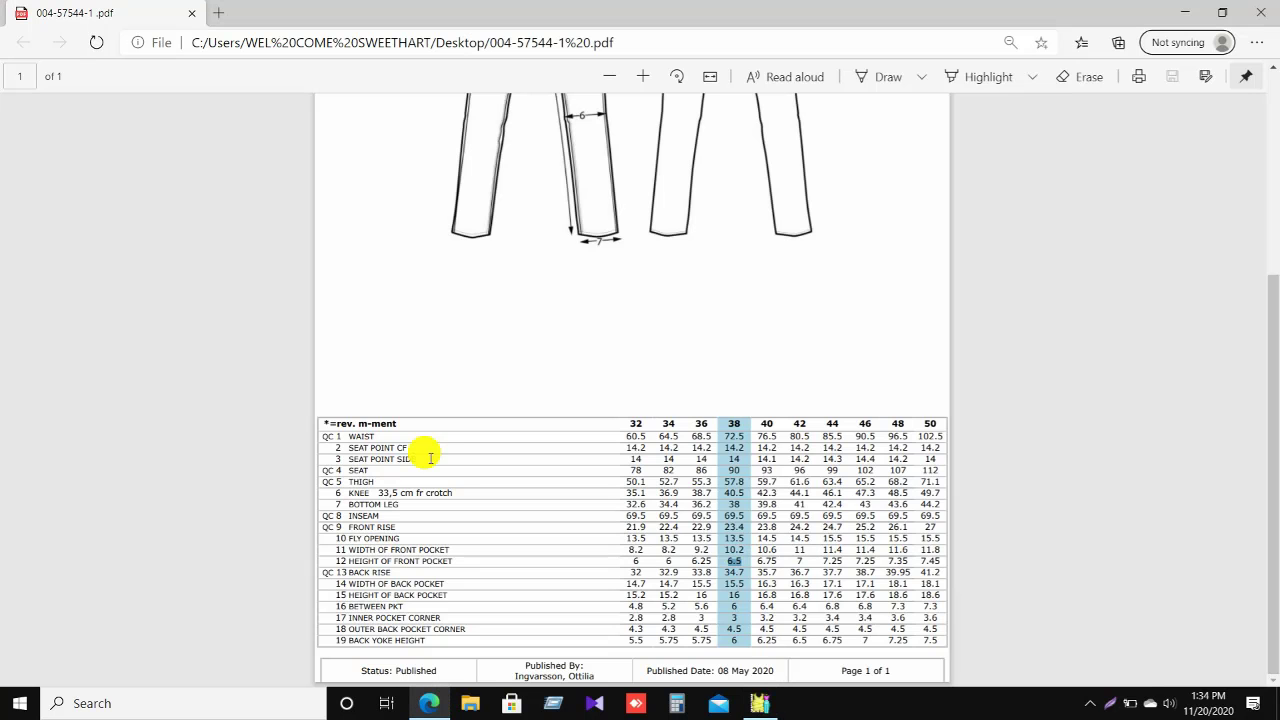
scroll(570, 350, "up", 3)
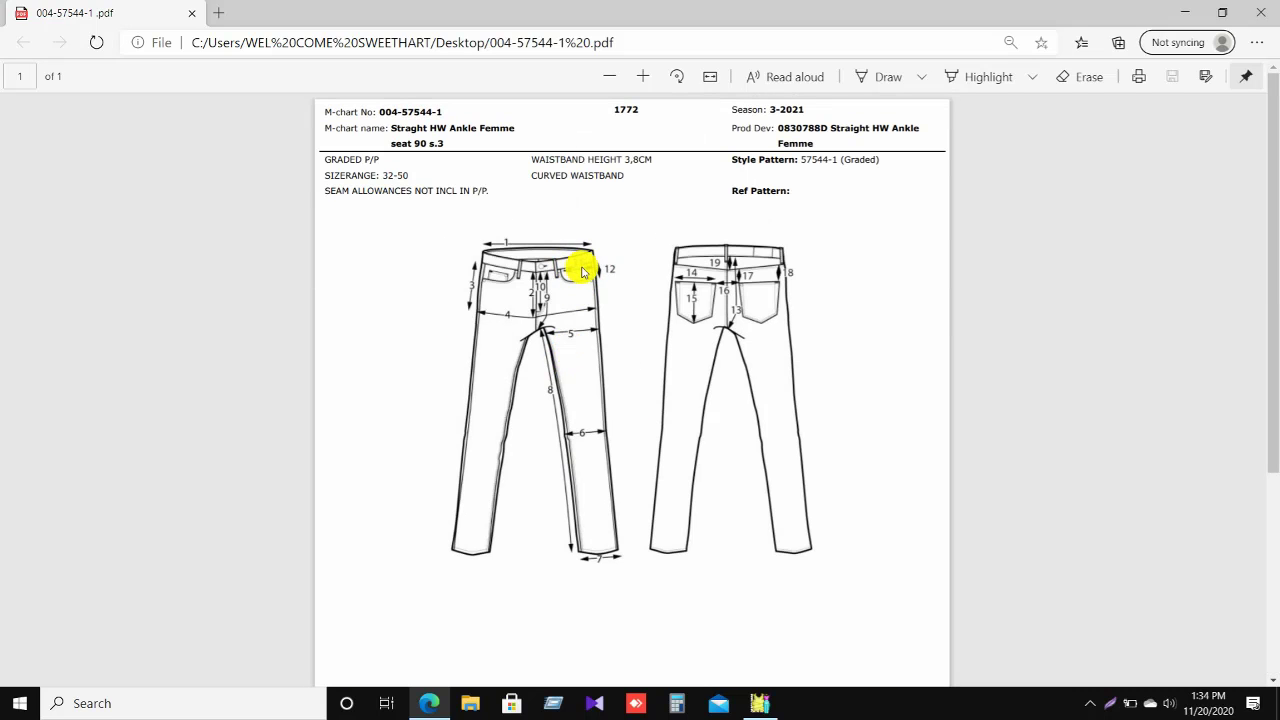
scroll(598, 282, "down", 3)
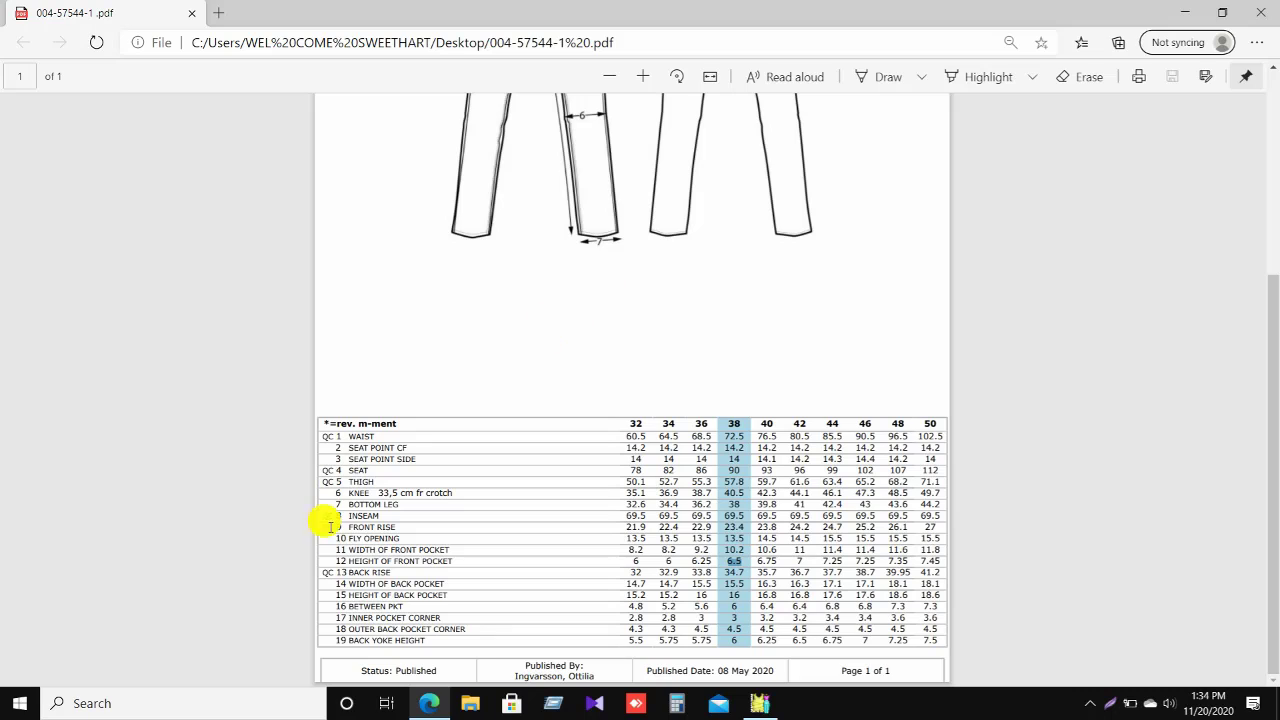
left_click_drag(356, 549, 733, 549)
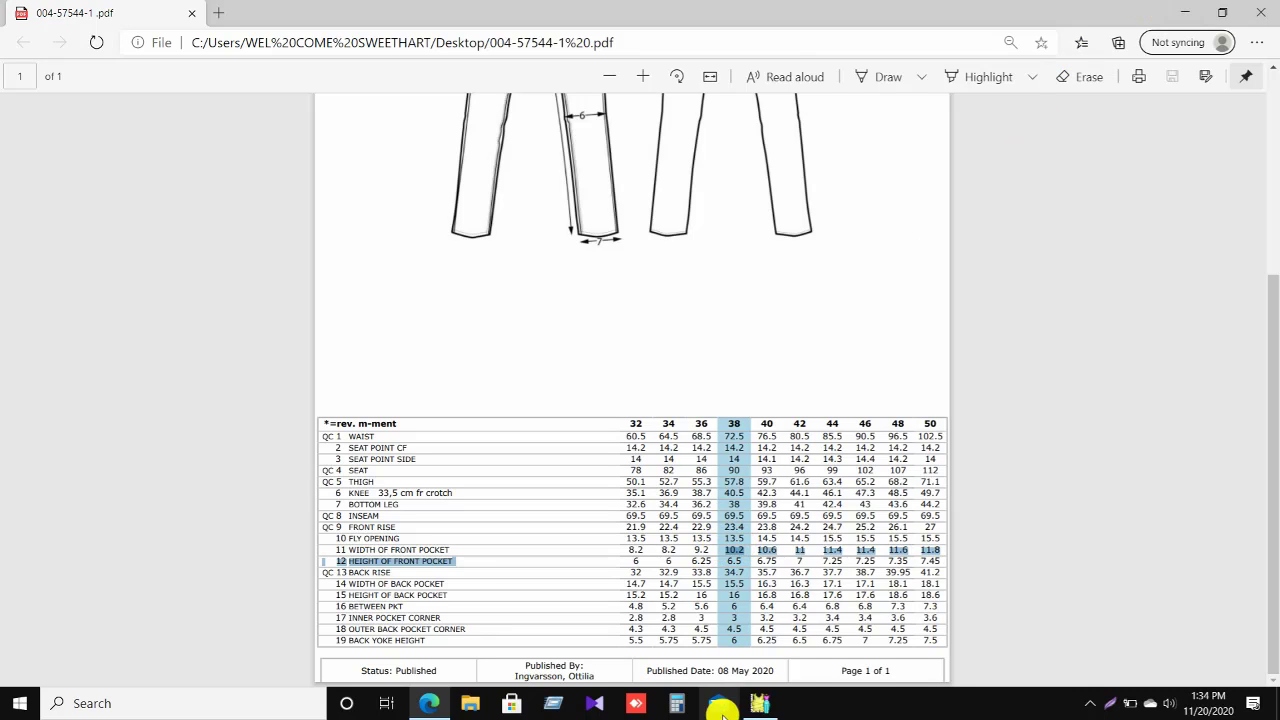
Switch to TUKAdesign and add a curve grading point on the FRONT piece's waistline, 10.2 cm along the contour from the side seam corner.
left_click(761, 701)
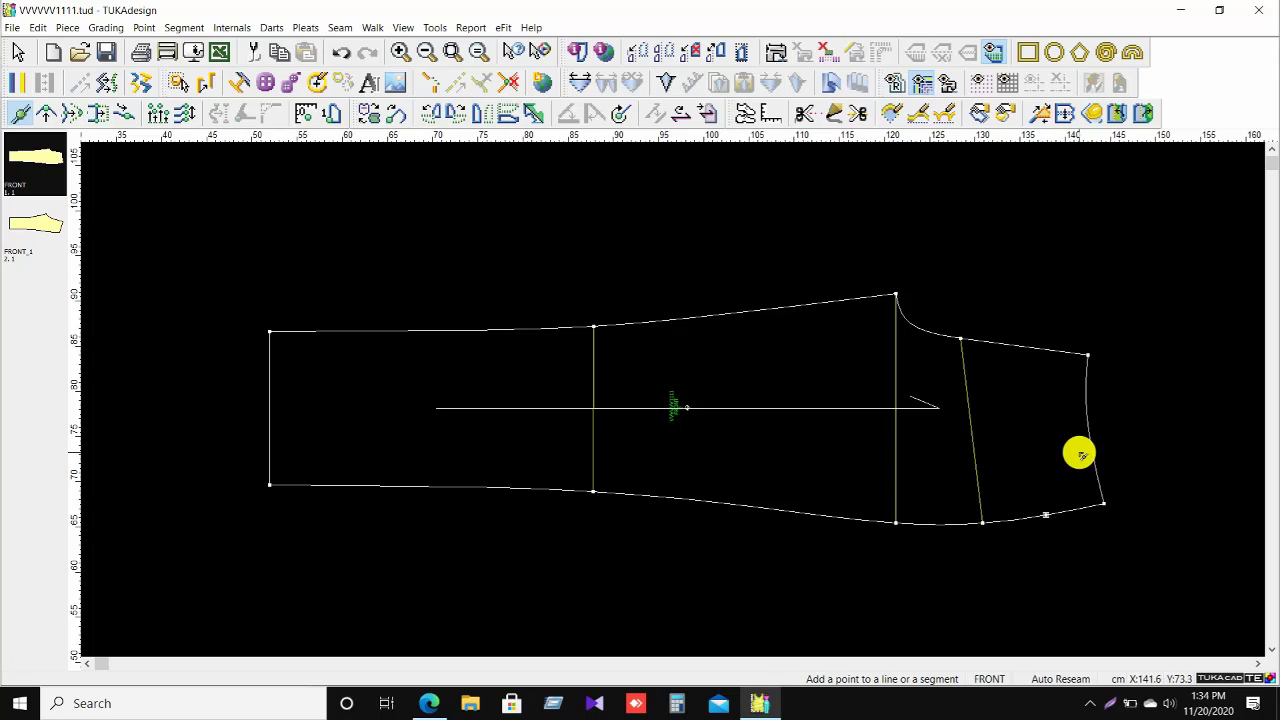
left_click(1100, 482)
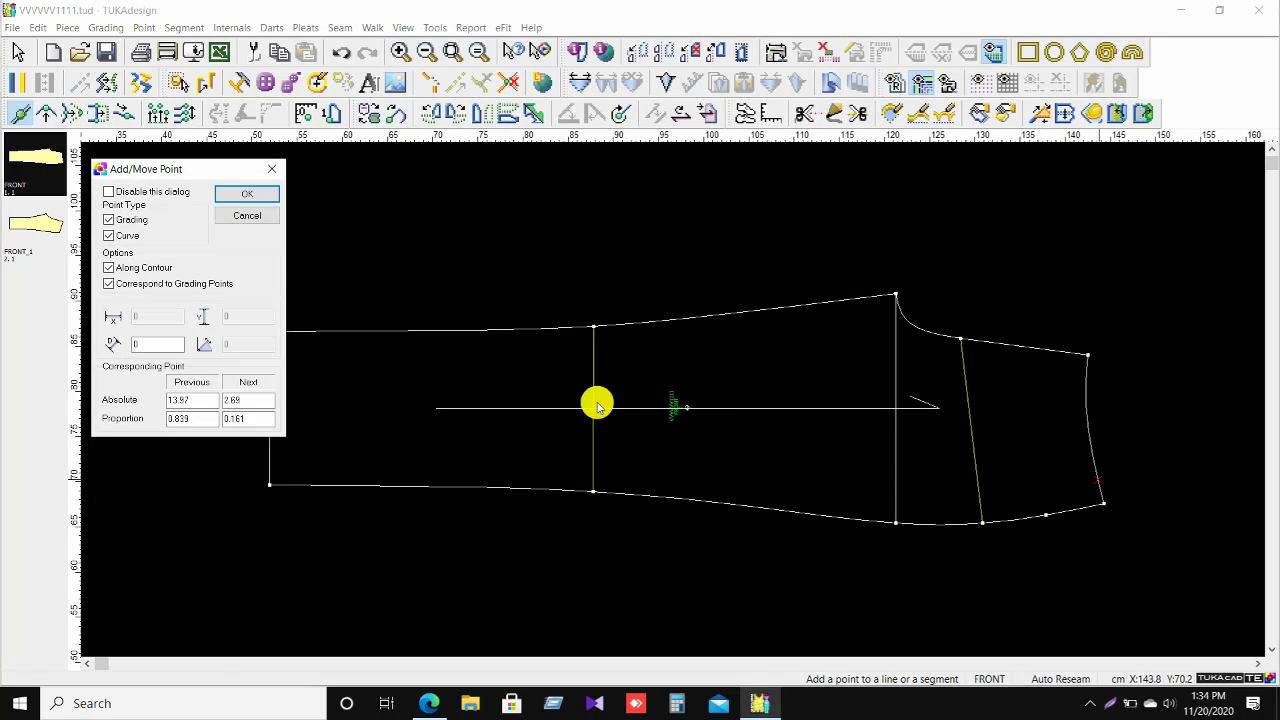
double_click(256, 400)
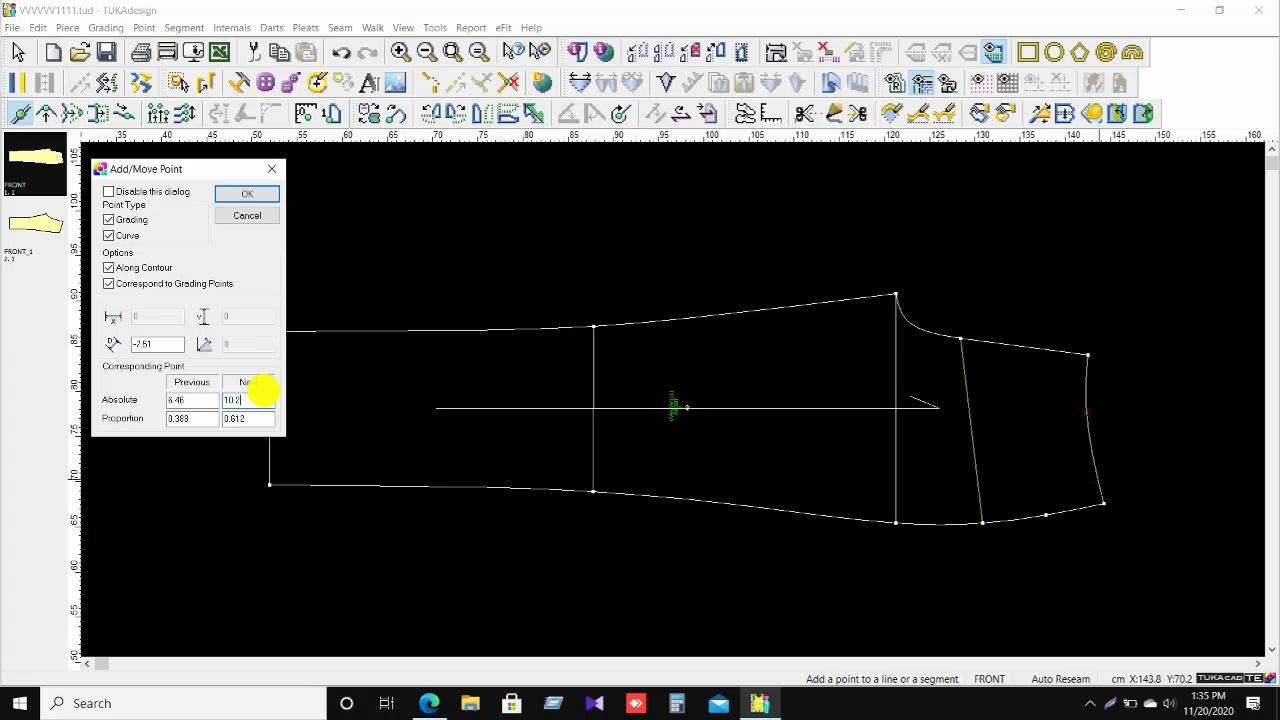
left_click(1171, 391)
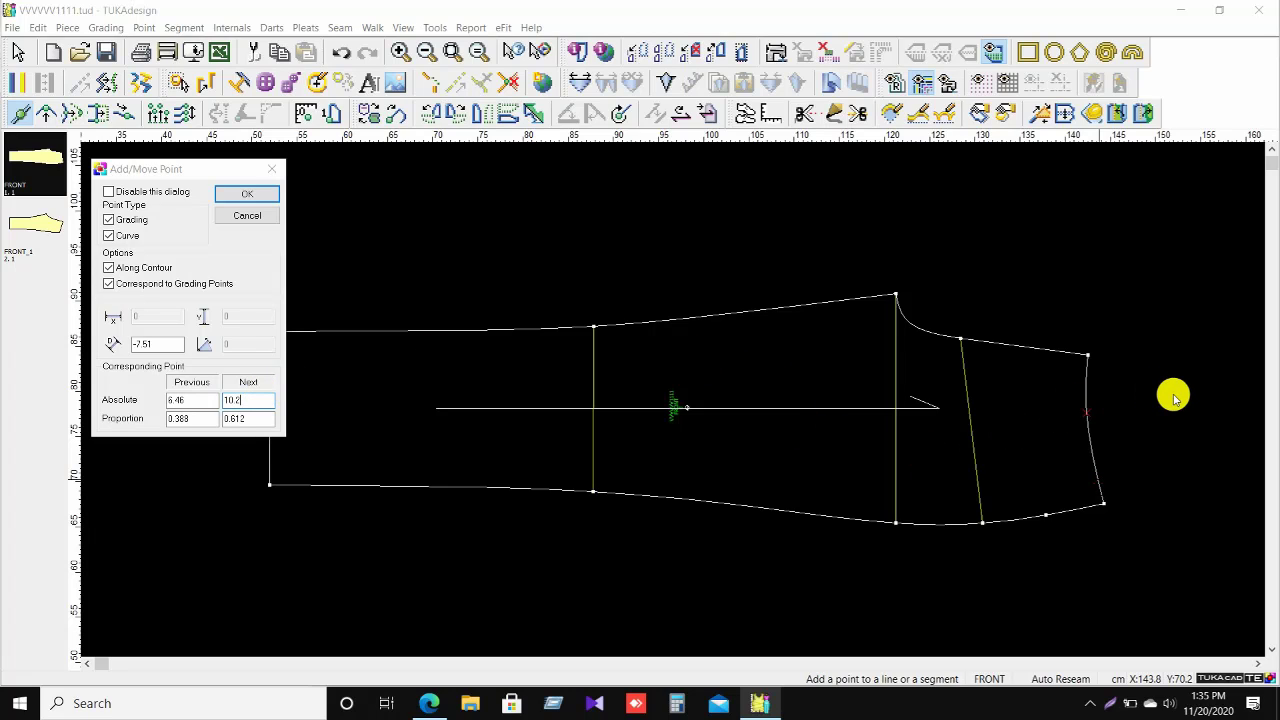
left_click(259, 188)
left_click(106, 228)
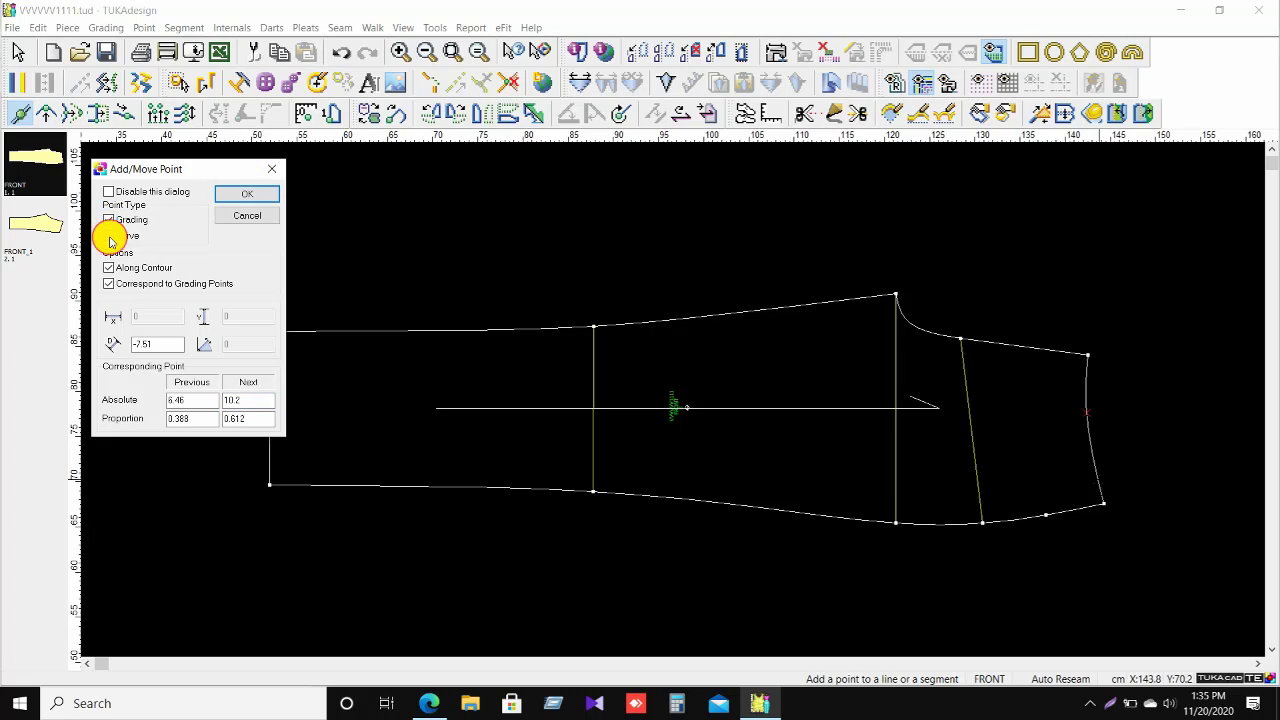
left_click(240, 203)
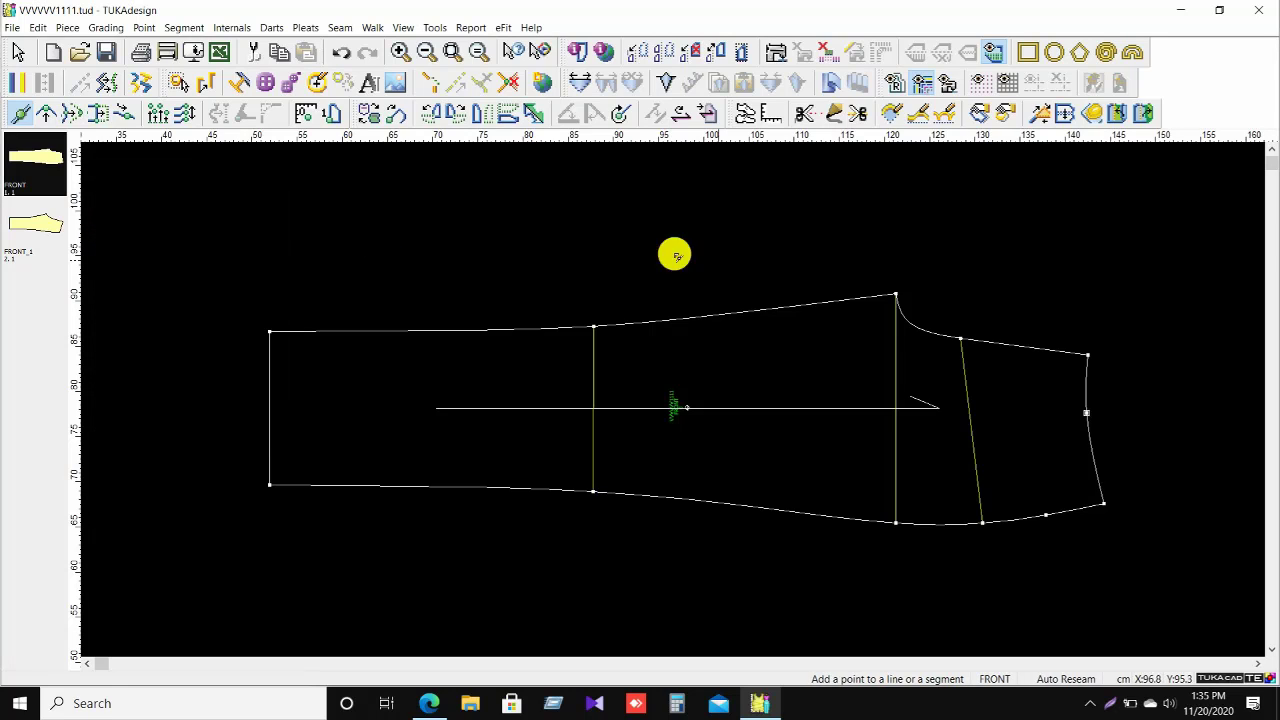
right_click(1029, 292)
left_click(1086, 304)
Draft a straight internal line joining the pocket point on the side seam to the pocket point on the waistline.
scroll(734, 406, "down", 3)
scroll(734, 406, "up", 5)
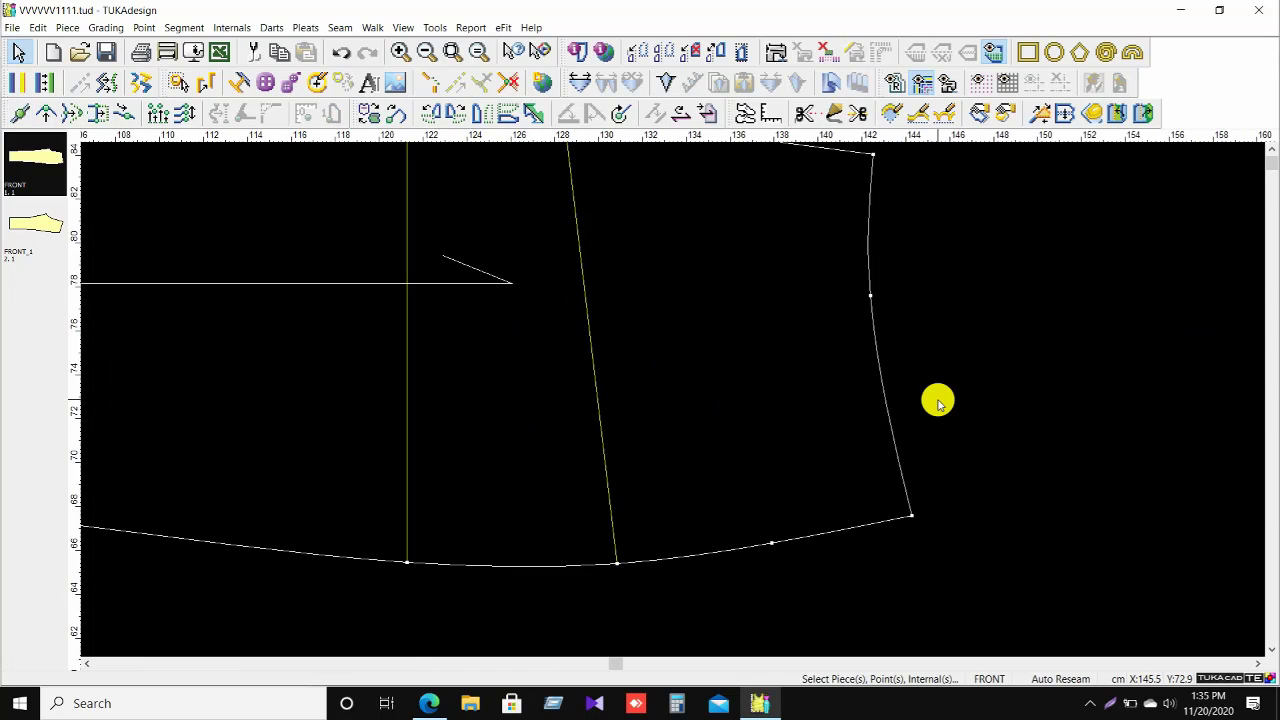
left_click(869, 297)
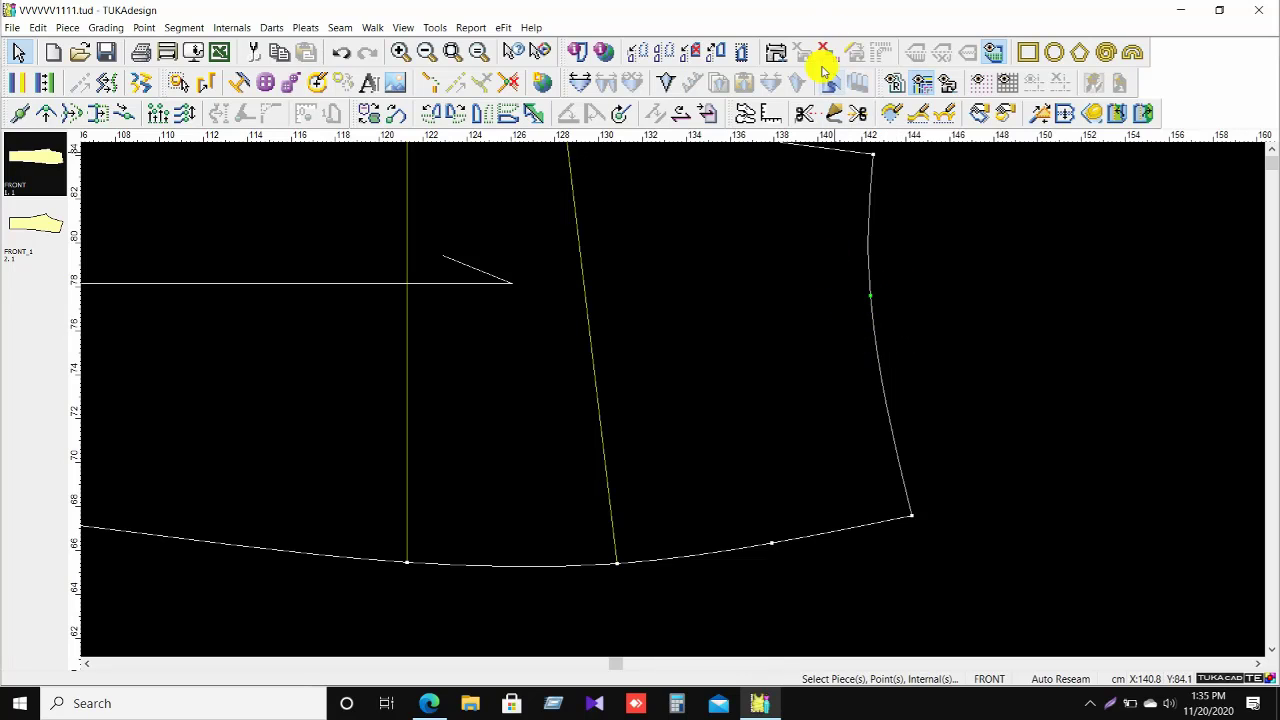
left_click(838, 112)
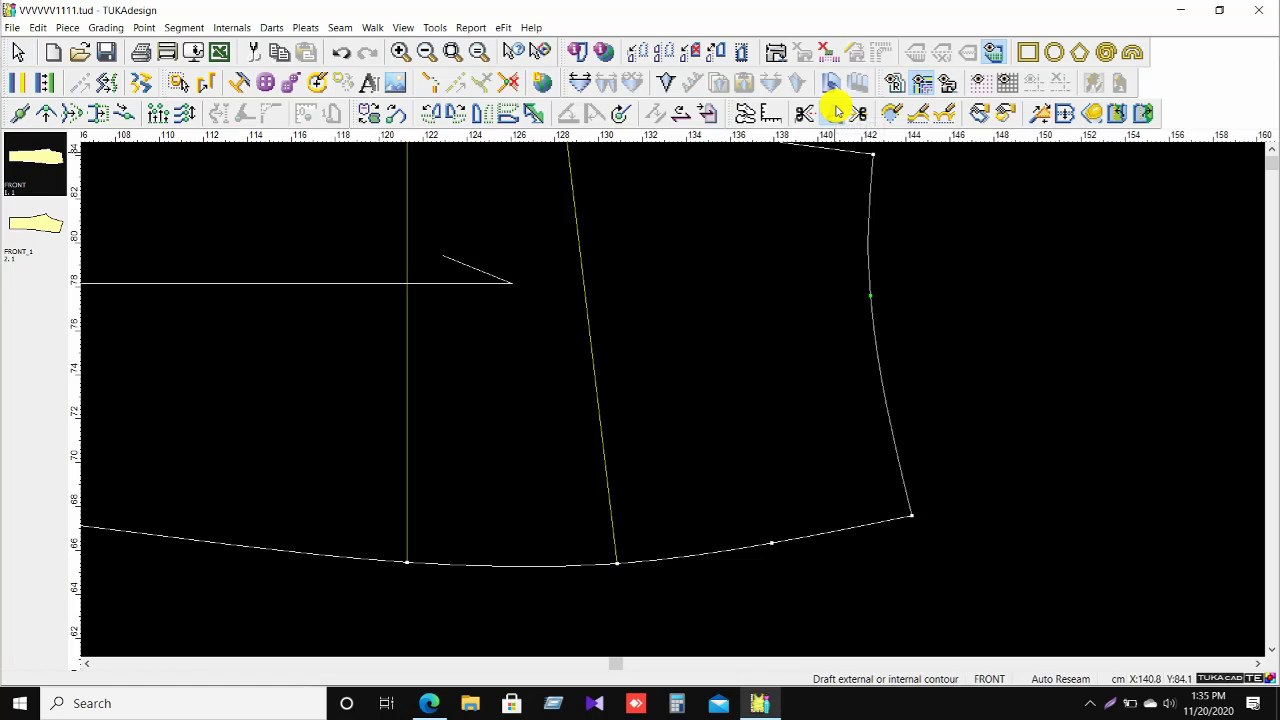
left_click(770, 546)
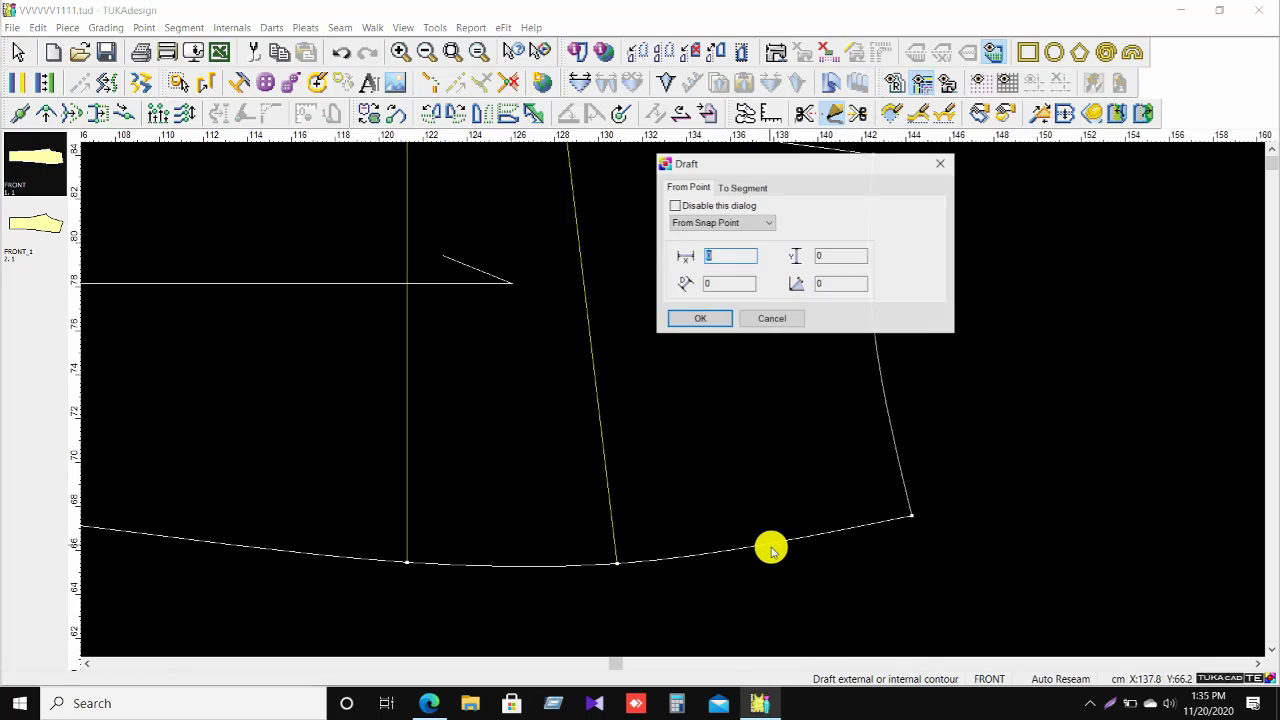
key("Return")
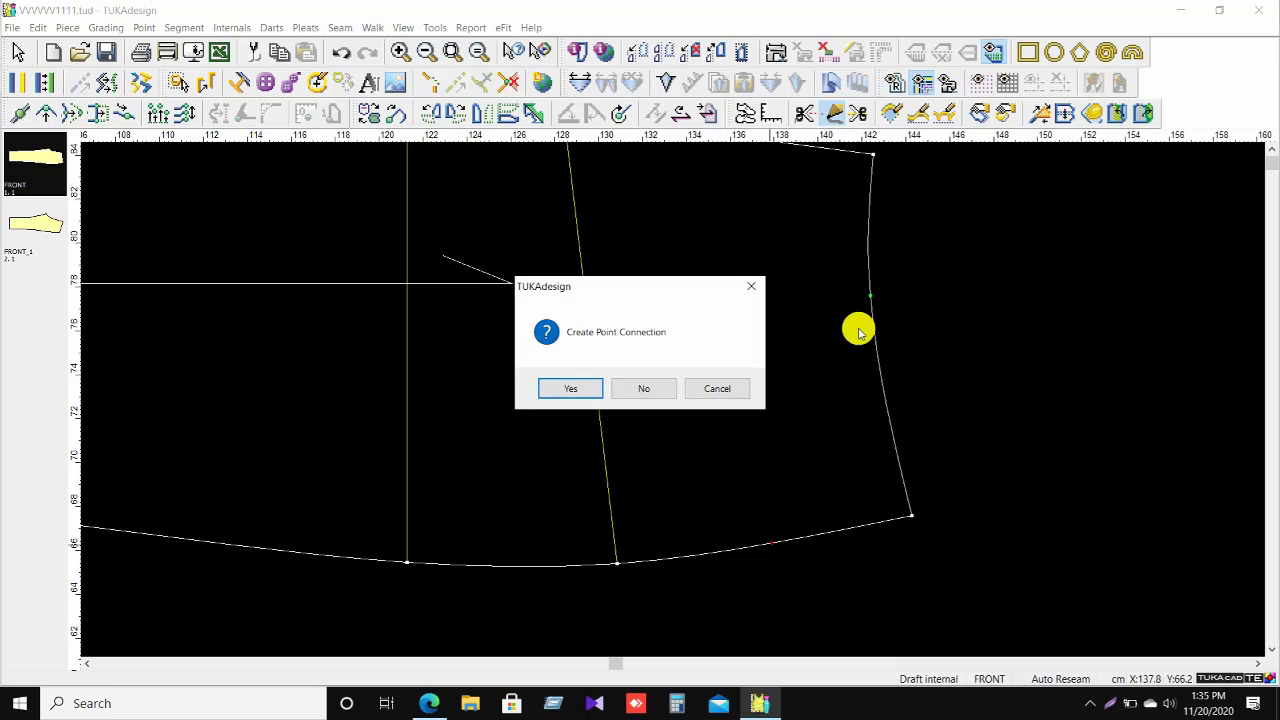
key("Return")
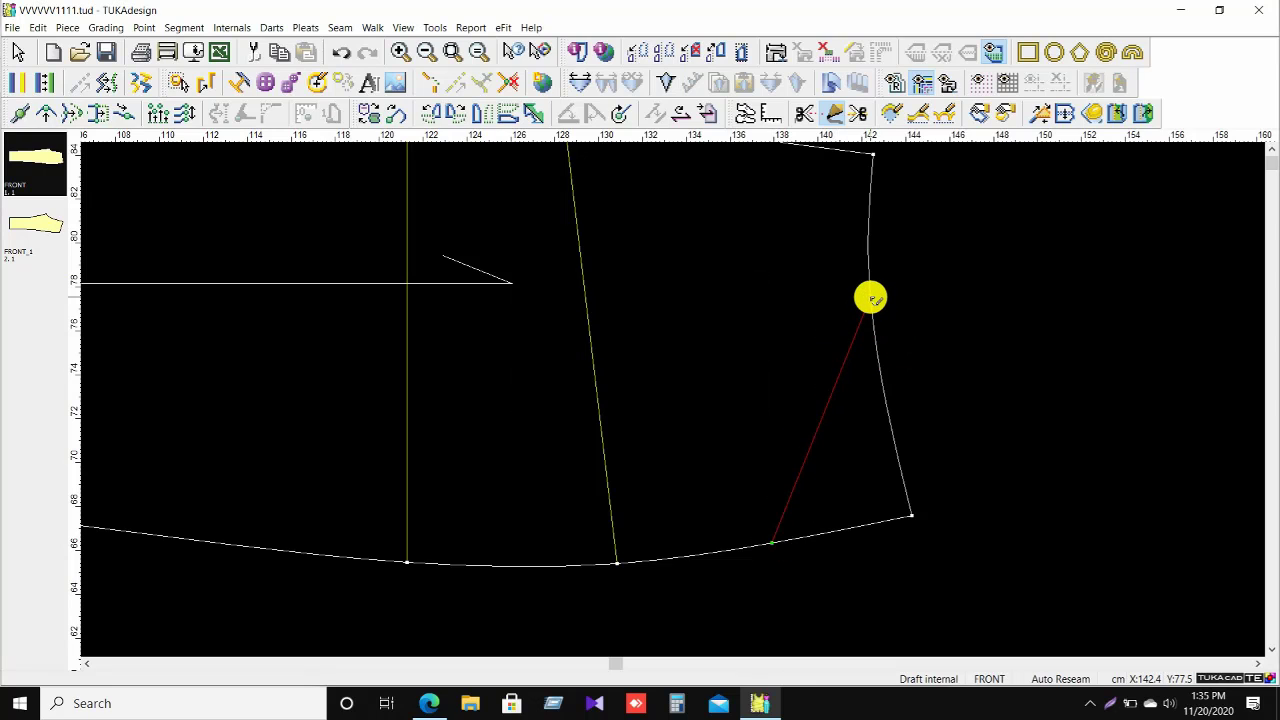
left_click(869, 295)
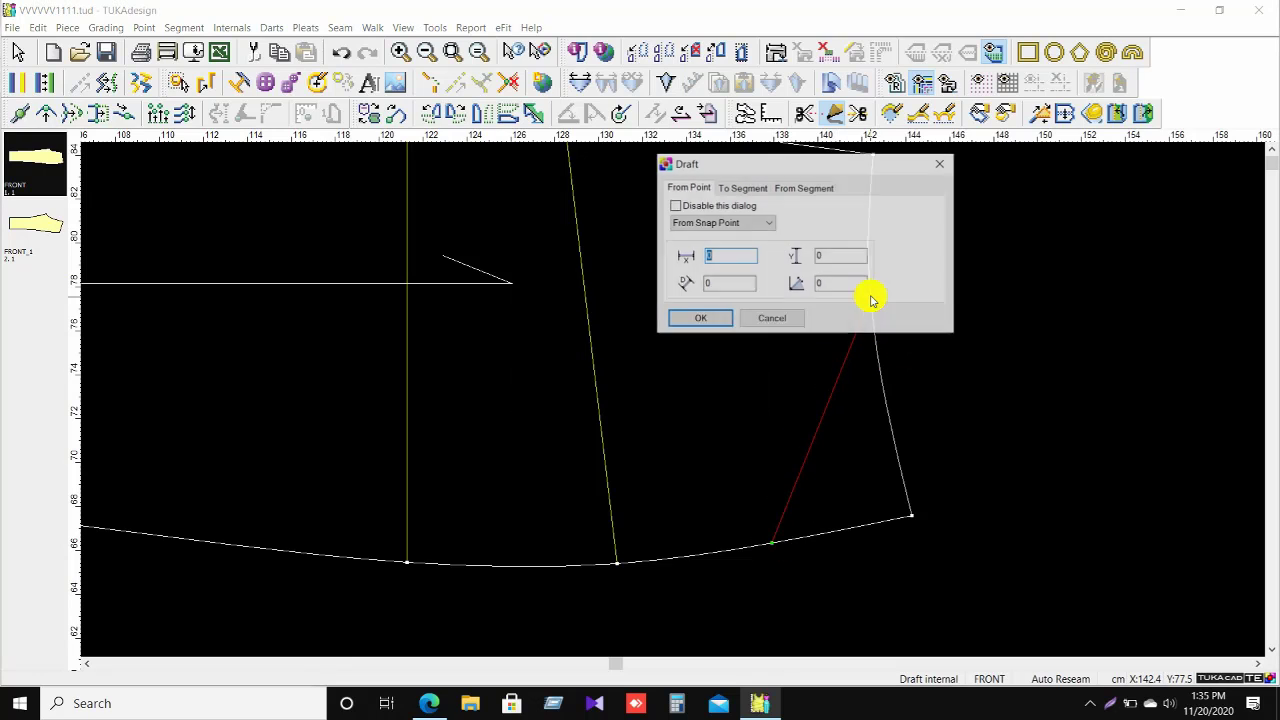
left_click(728, 330)
left_click(579, 390)
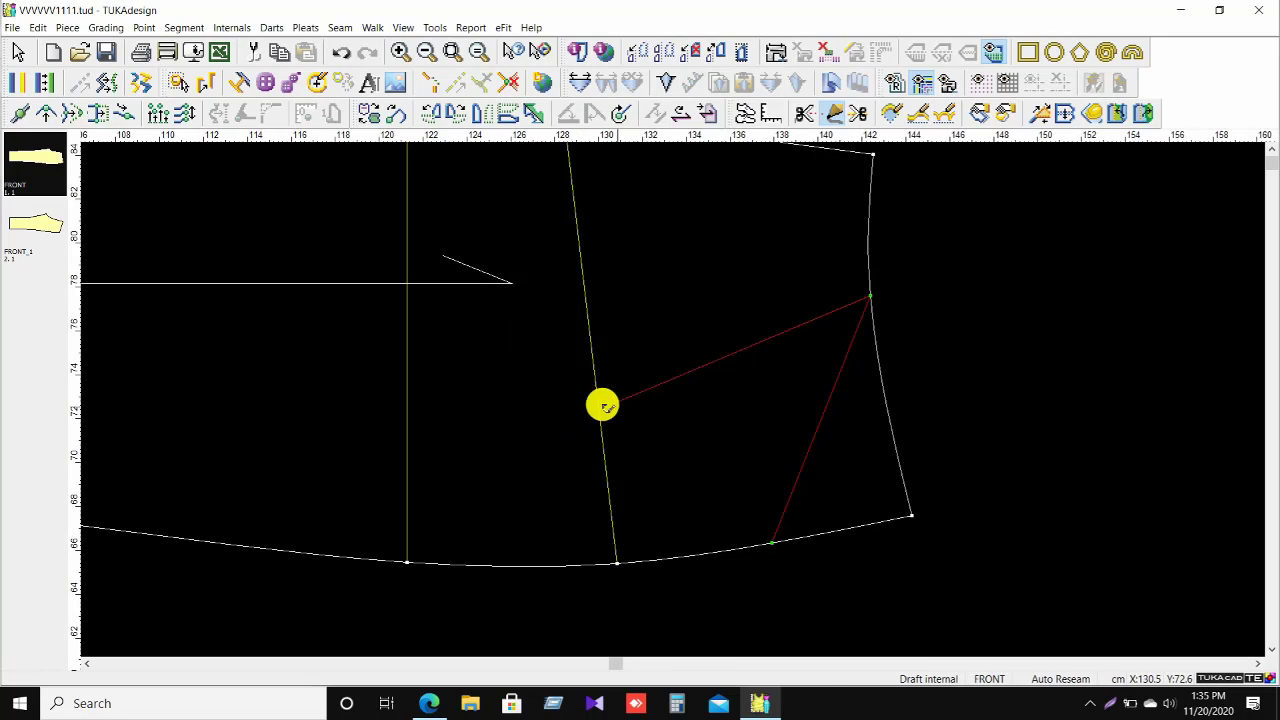
right_click(804, 385)
right_click(1044, 270)
left_click(1070, 283)
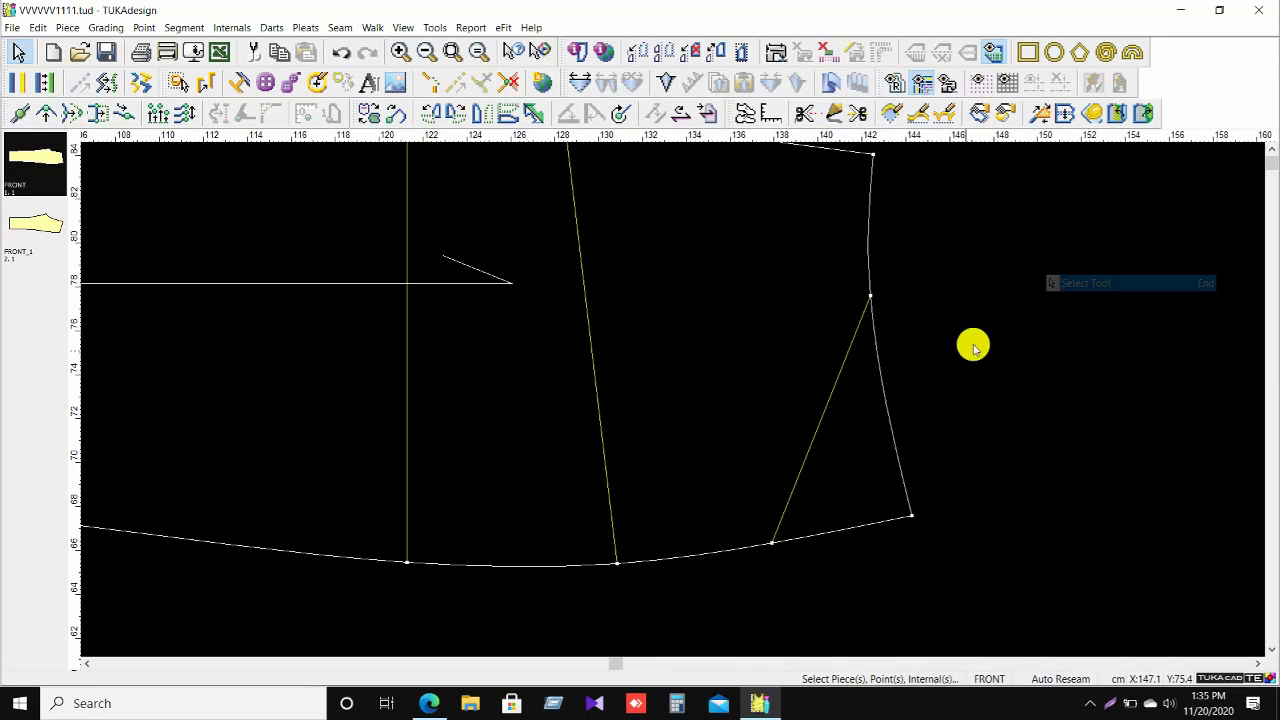
Bend the straight pocket line into a rounded pocket opening by moving a point on its middle inward, away from the waist corner.
scroll(671, 400, "up", 2)
scroll(671, 397, "down", 3)
scroll(707, 378, "up", 2)
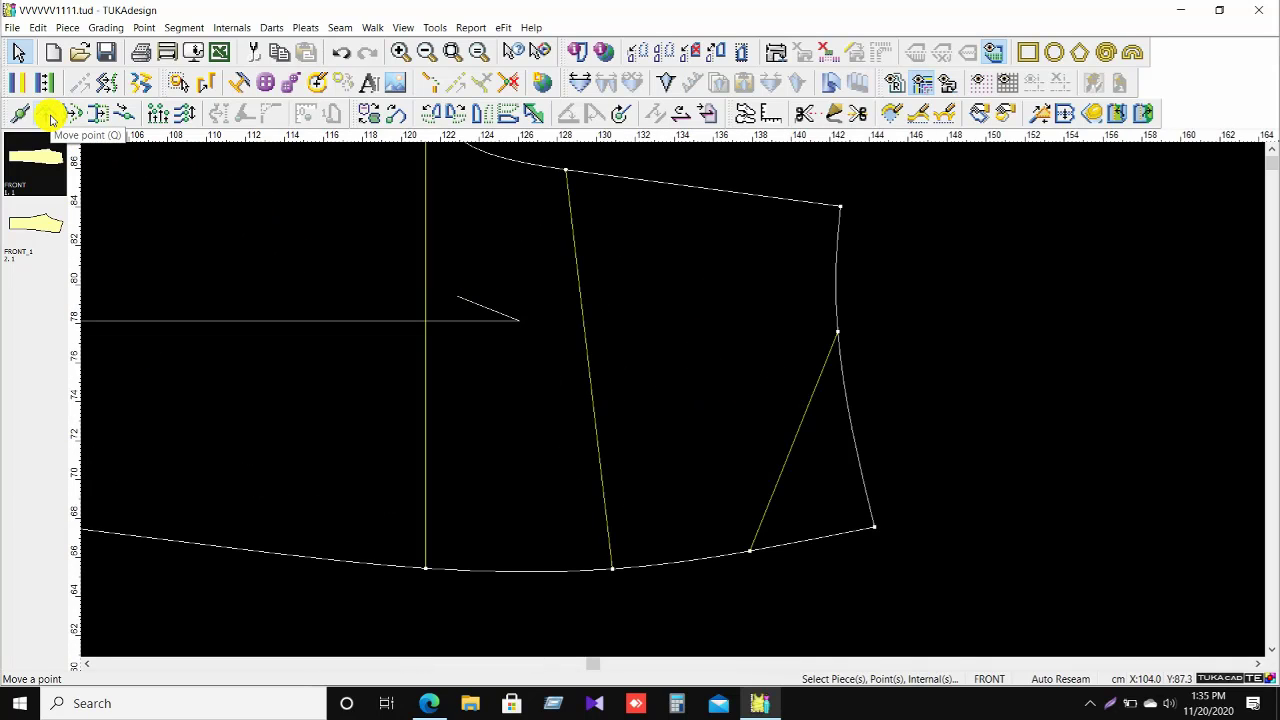
left_click(50, 116)
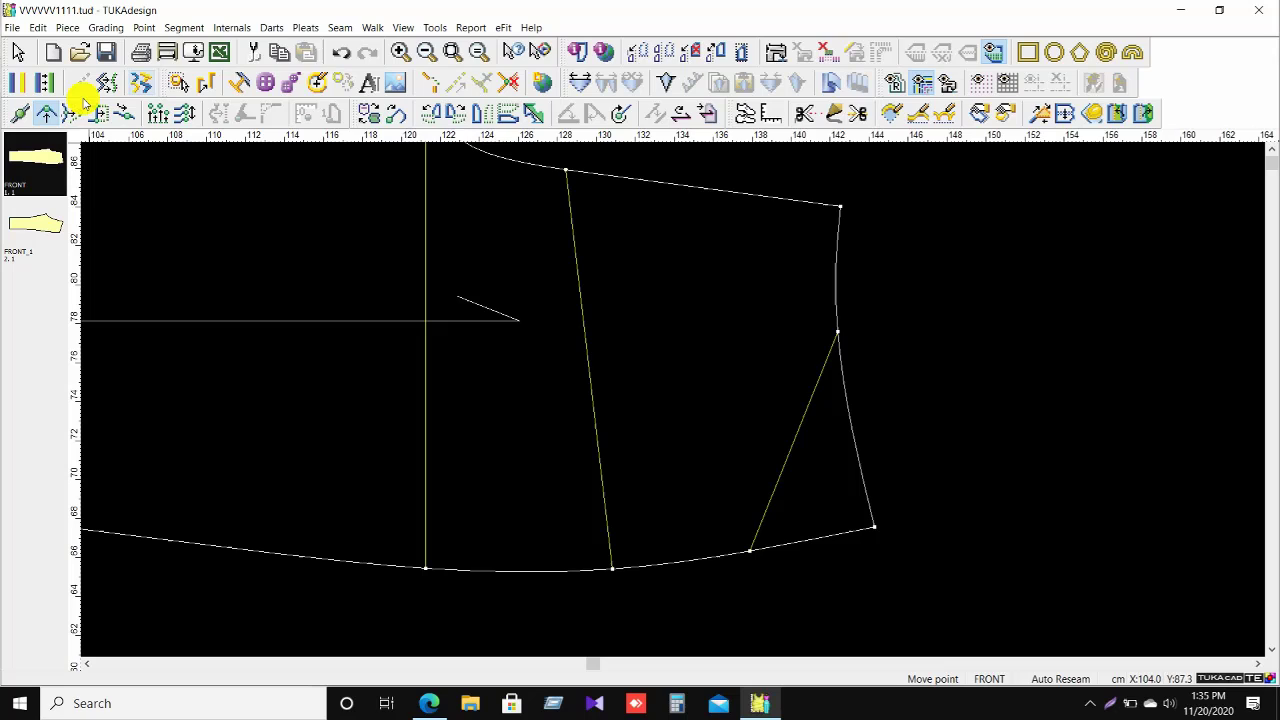
left_click(801, 430)
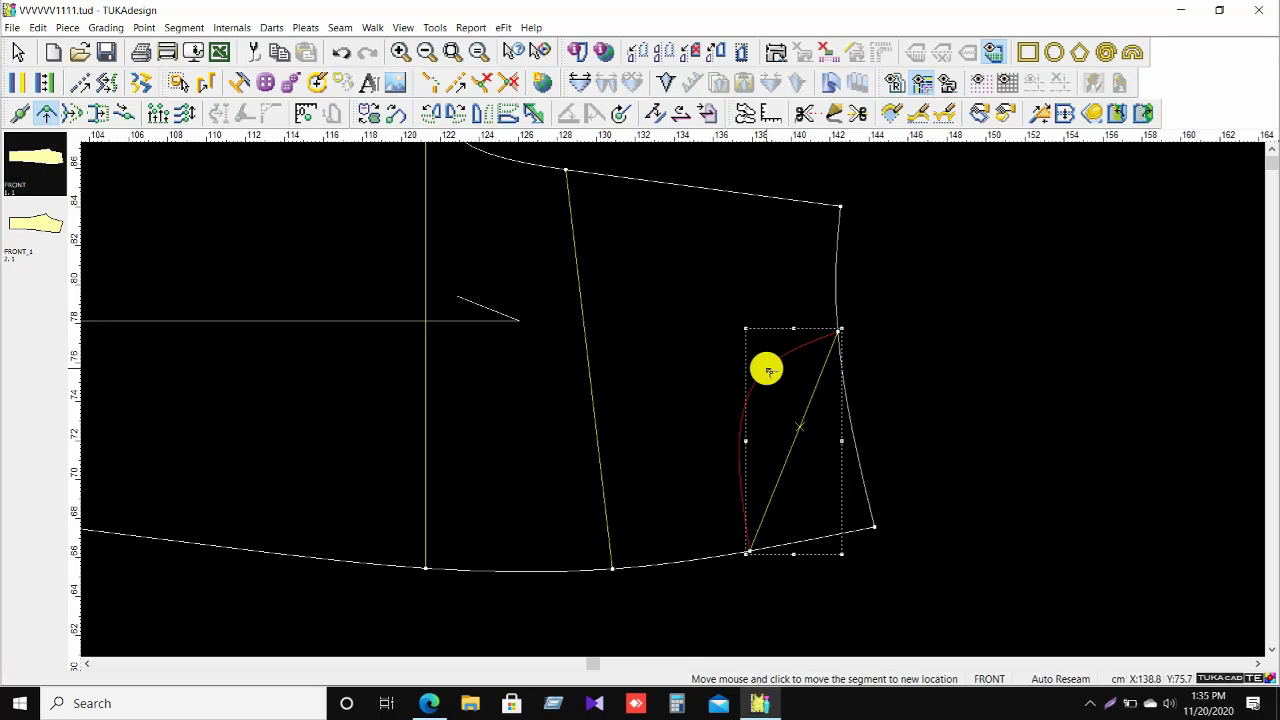
left_click(767, 371)
left_click(912, 341)
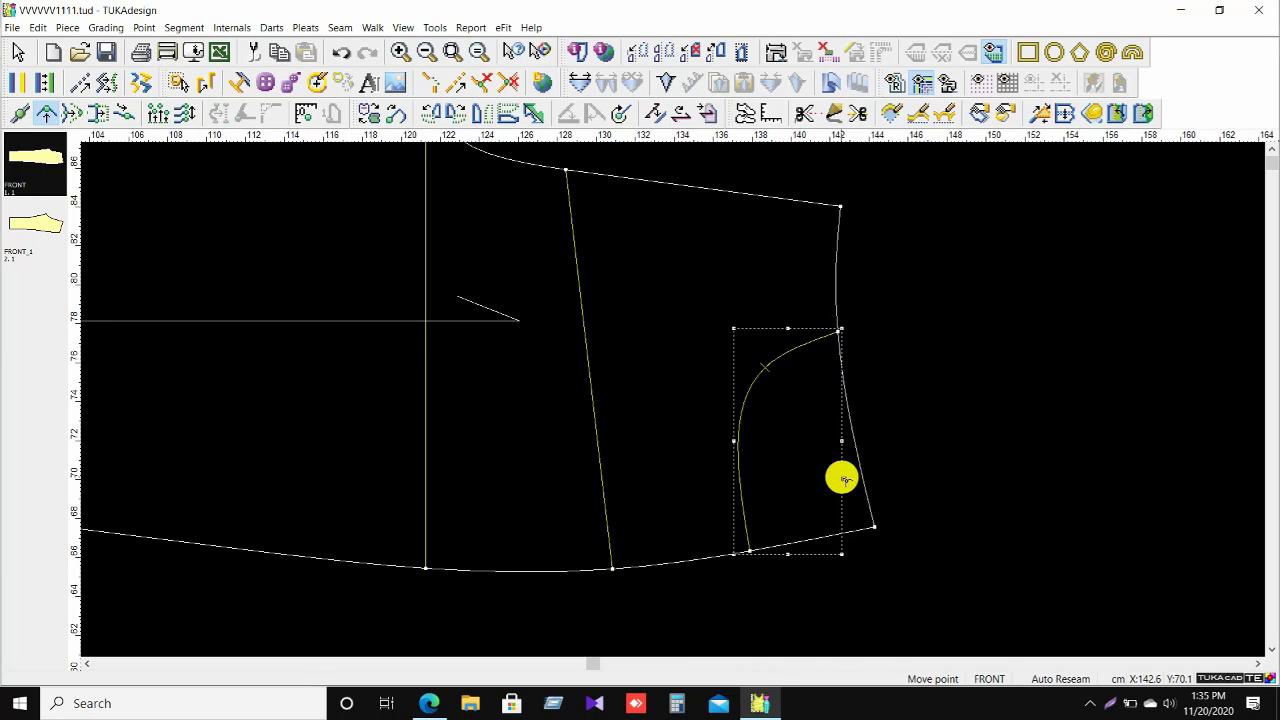
scroll(671, 400, "down", 3)
right_click(749, 297)
left_click(794, 310)
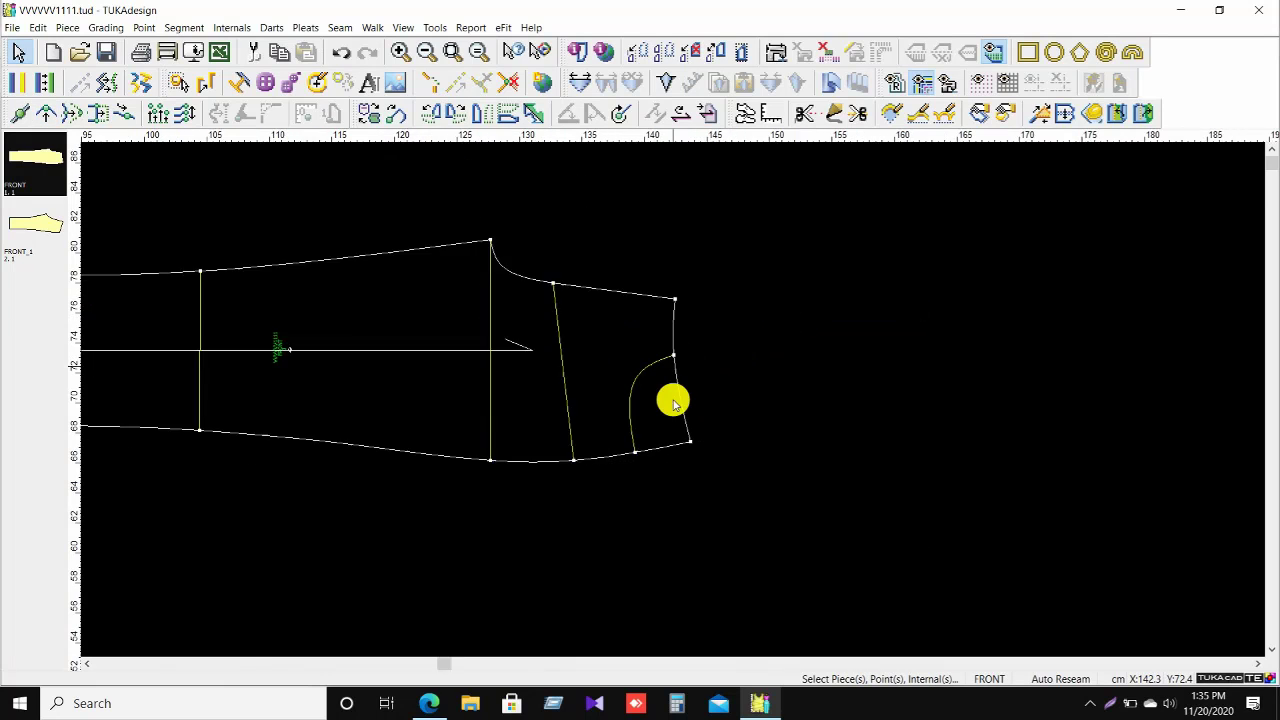
Rotate the FRONT piece upright so that its waist faces up.
scroll(673, 402, "up", 1)
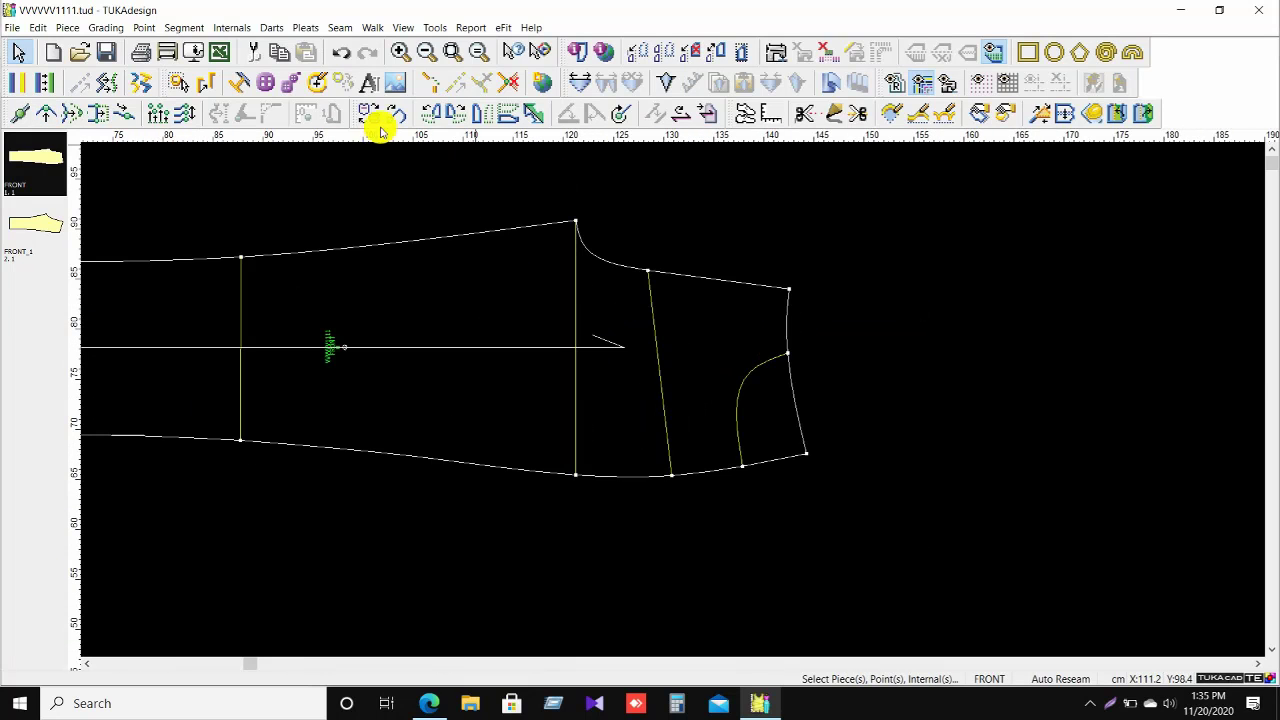
scroll(671, 406, "down", 3)
scroll(671, 406, "up", 1)
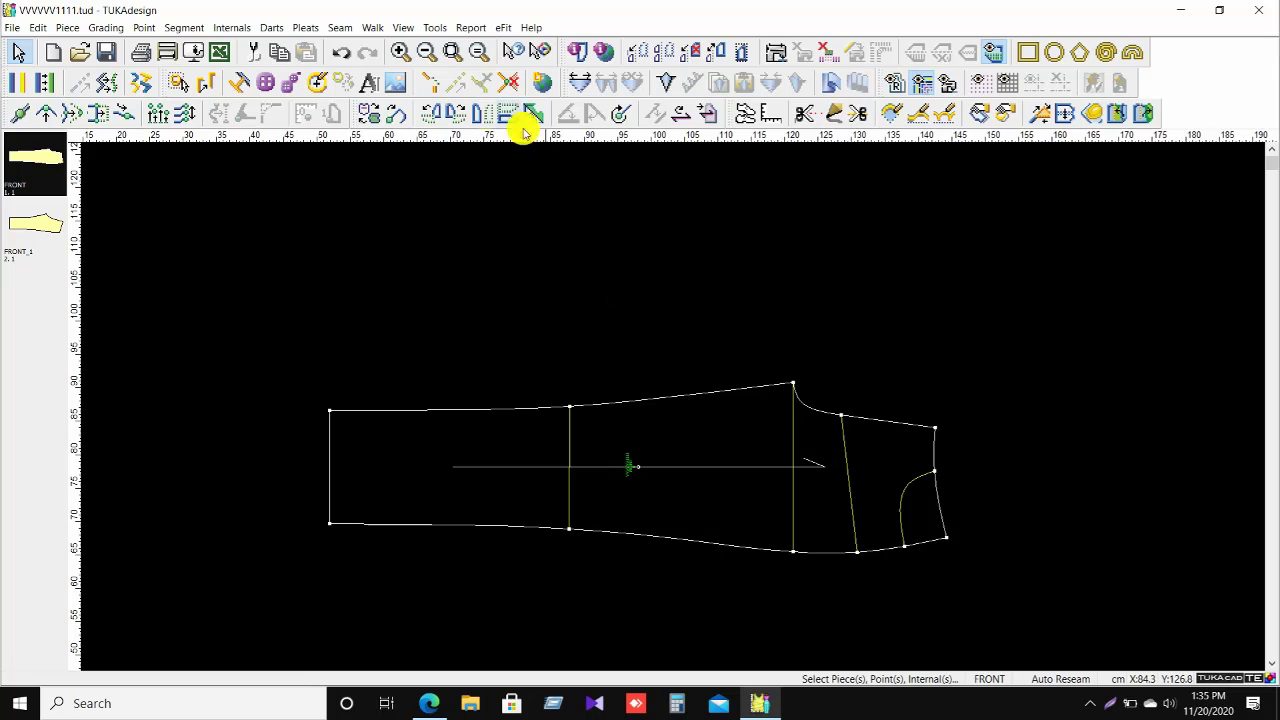
left_click(432, 114)
scroll(673, 410, "down", 1)
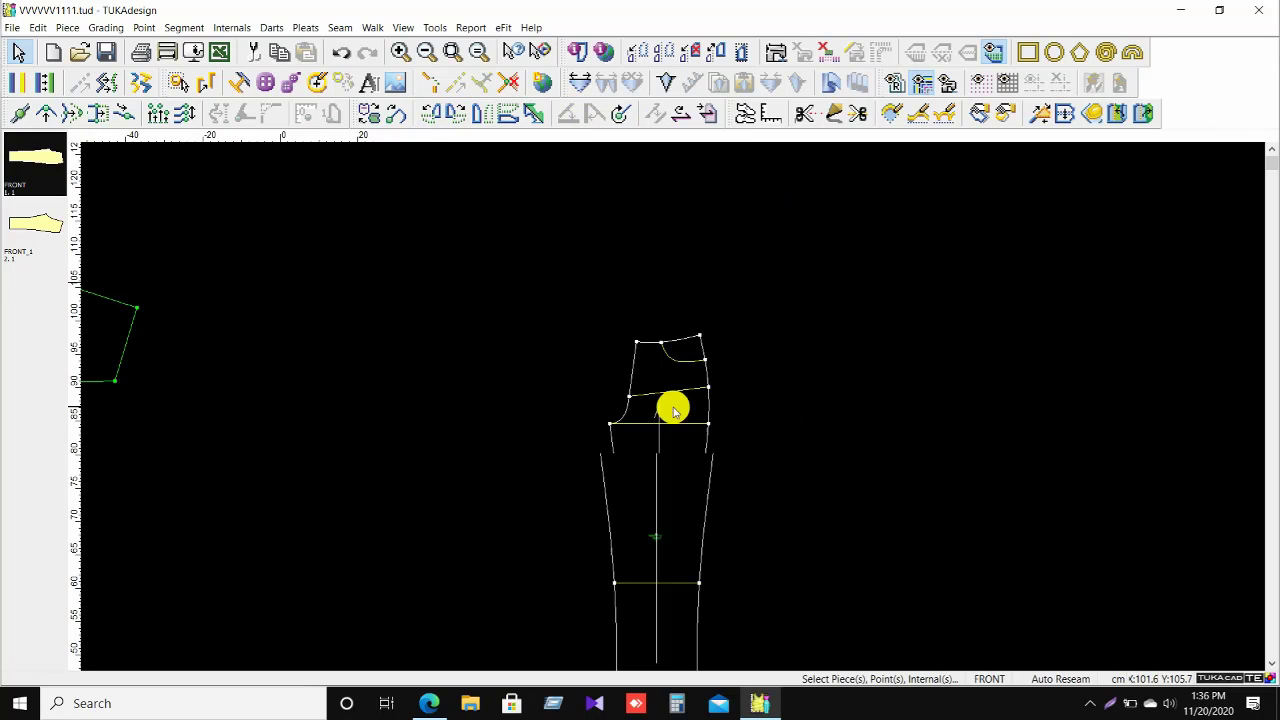
scroll(673, 410, "down", 2)
scroll(680, 434, "up", 3)
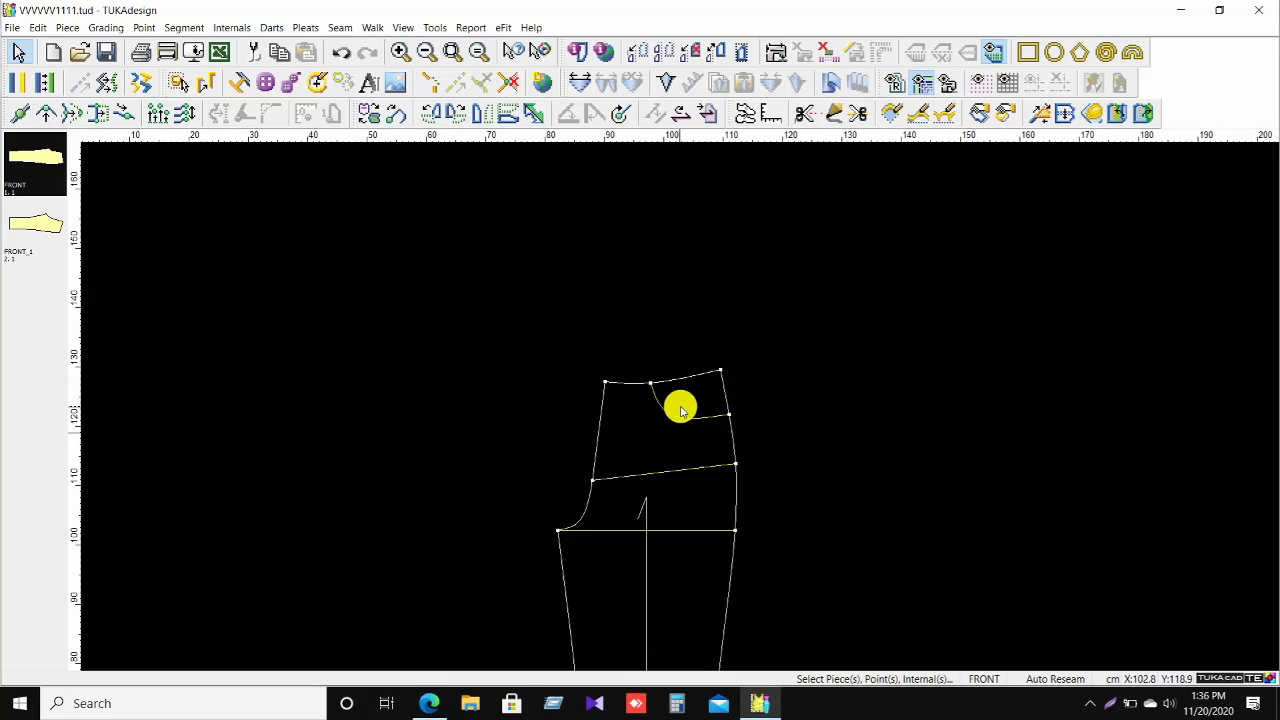
scroll(690, 406, "up", 2)
scroll(674, 400, "down", 1)
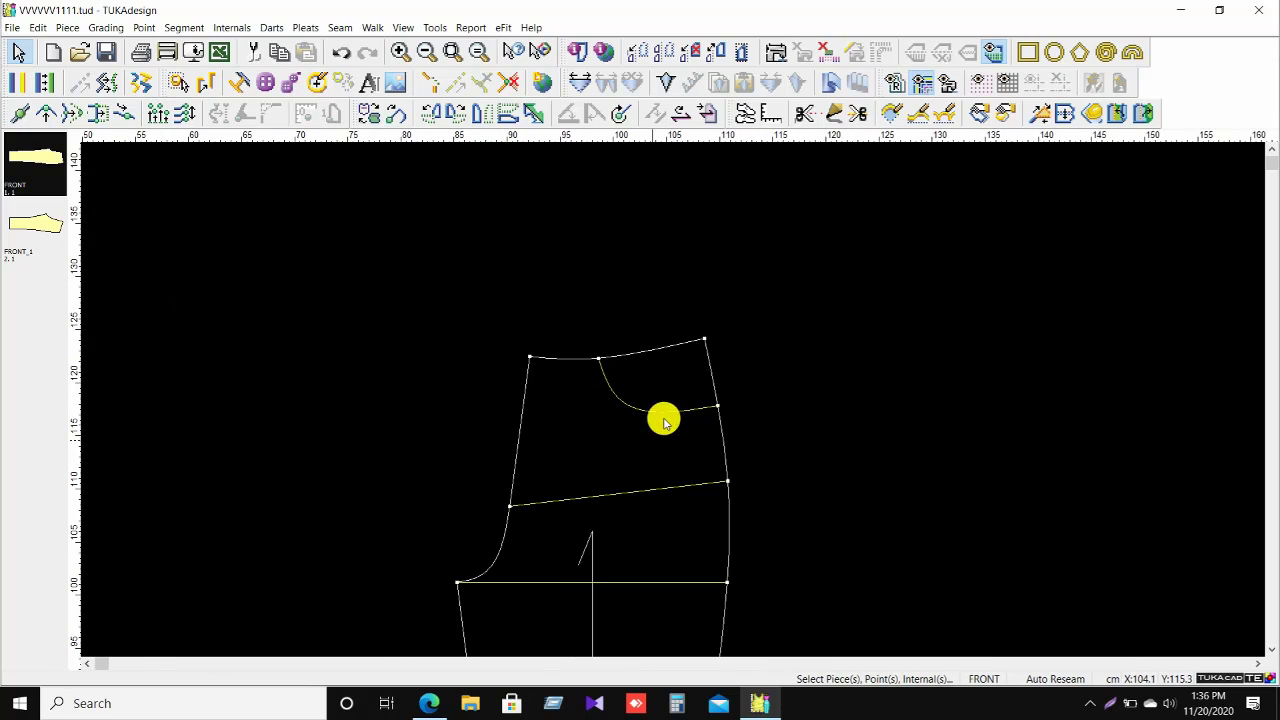
Switch to the measurement PDF in Edge and examine the front pocket's shape in the enlarged trouser sketch.
left_click(424, 708)
scroll(569, 317, "up", 4)
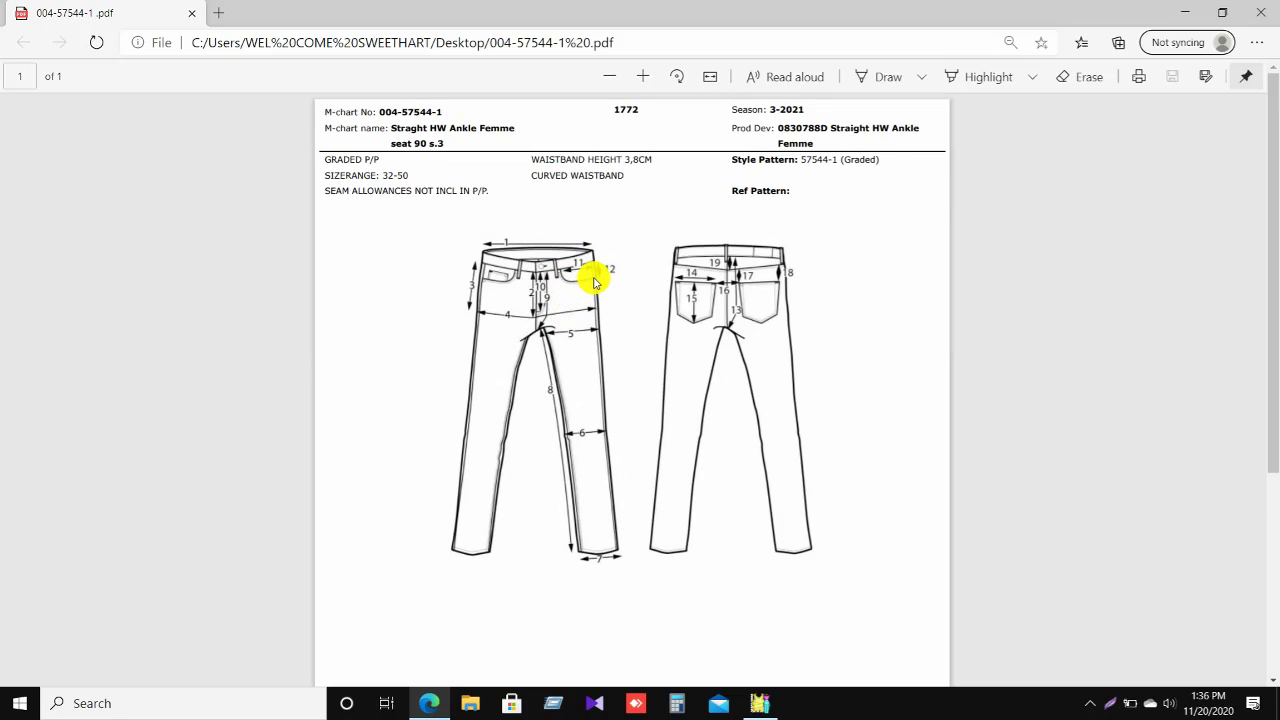
left_click(642, 77)
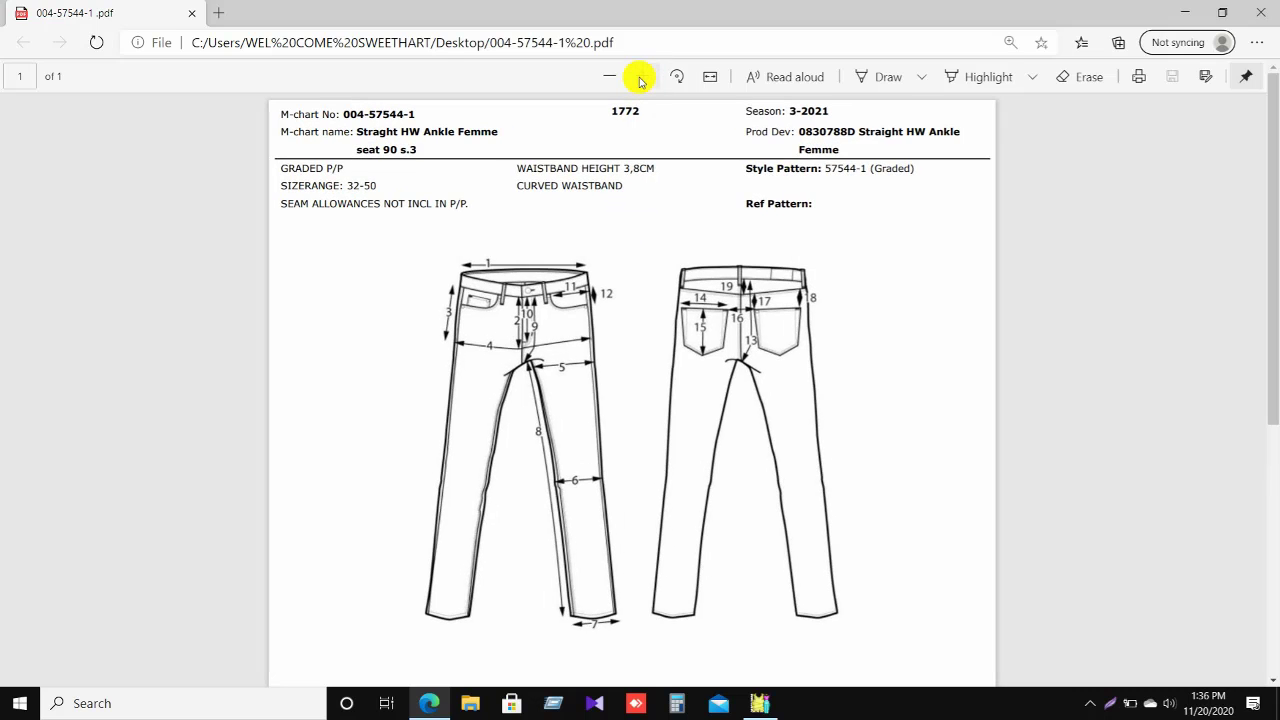
left_click(640, 77)
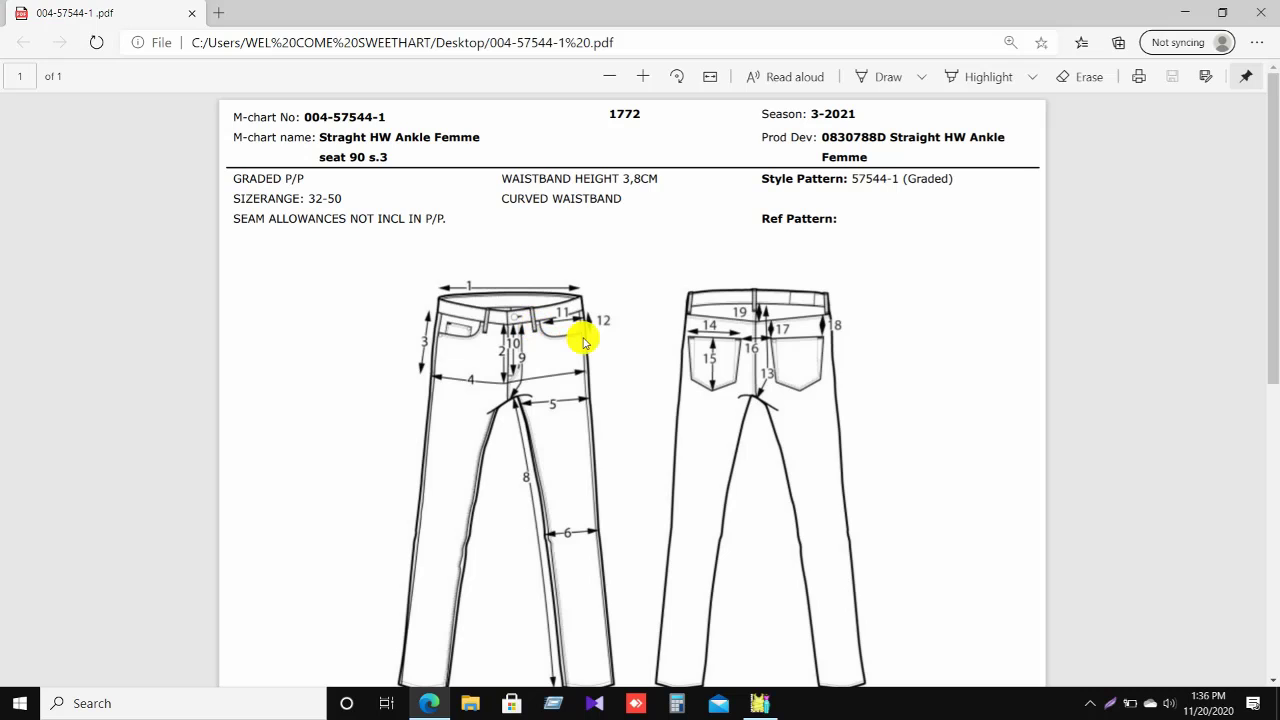
Switch to TUKAdesign and reshape the pocket curve by moving its bend point closer to the waistline end.
left_click(761, 701)
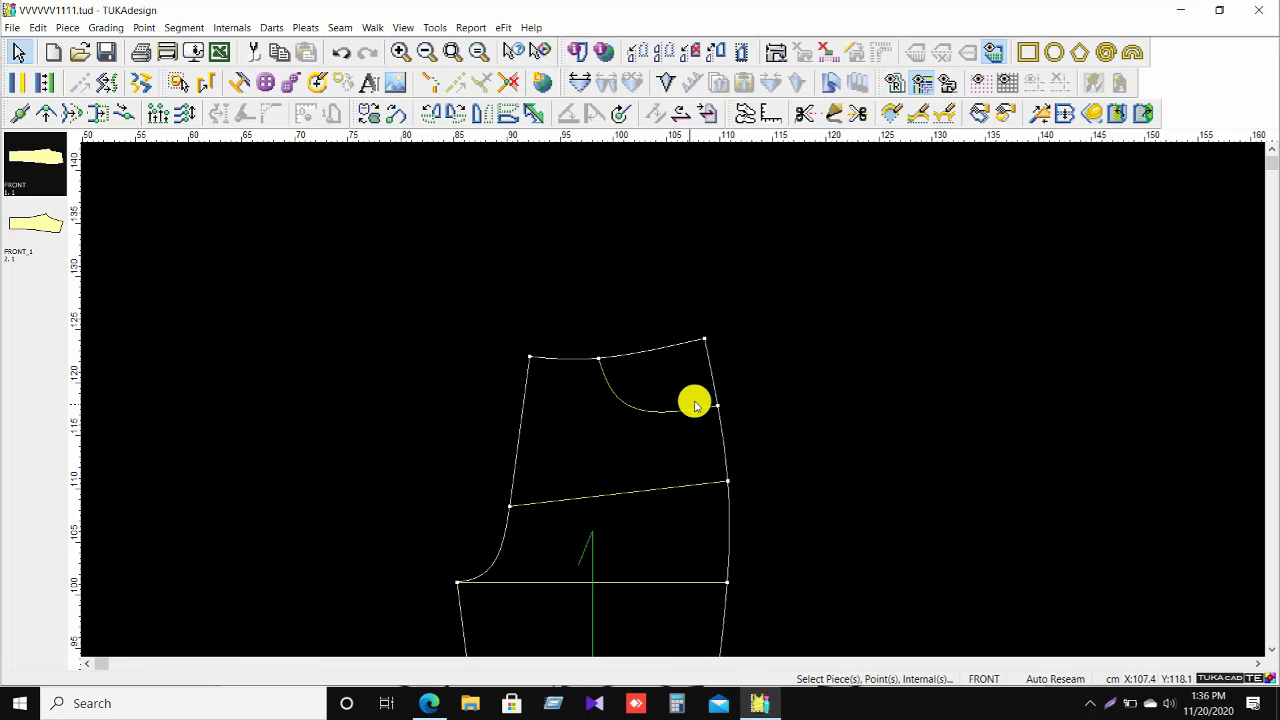
key("m")
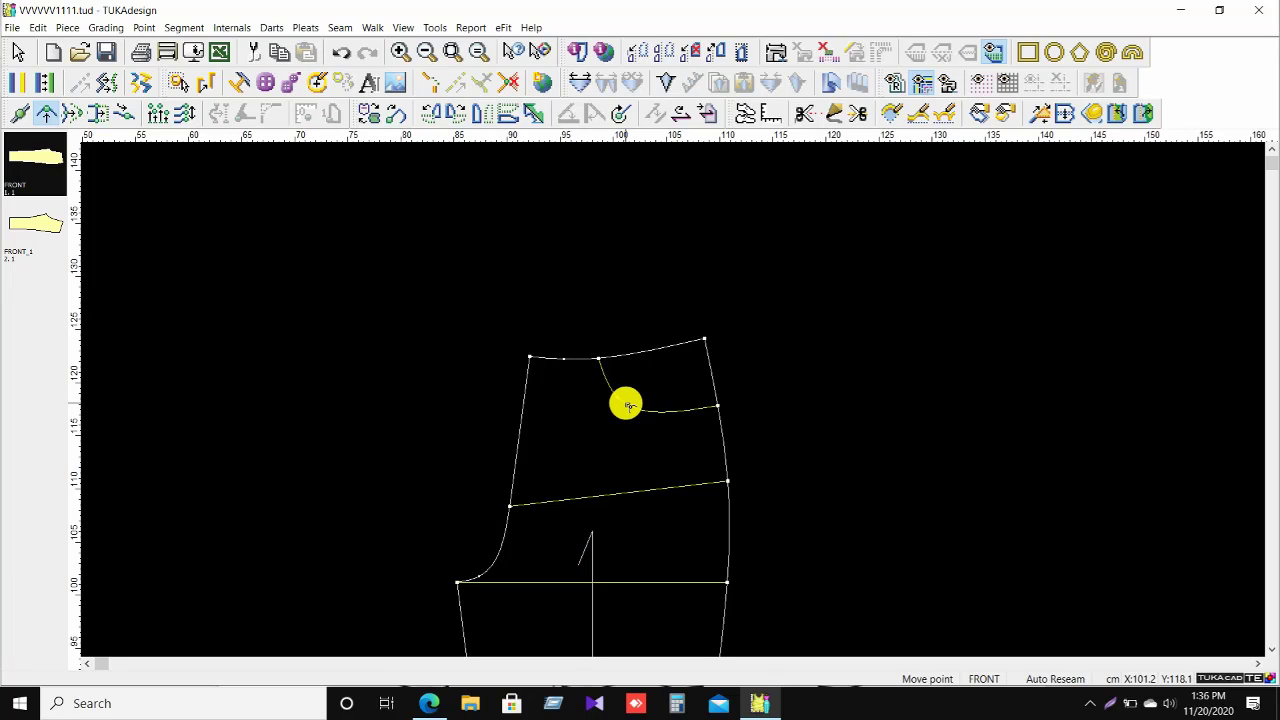
left_click(612, 398)
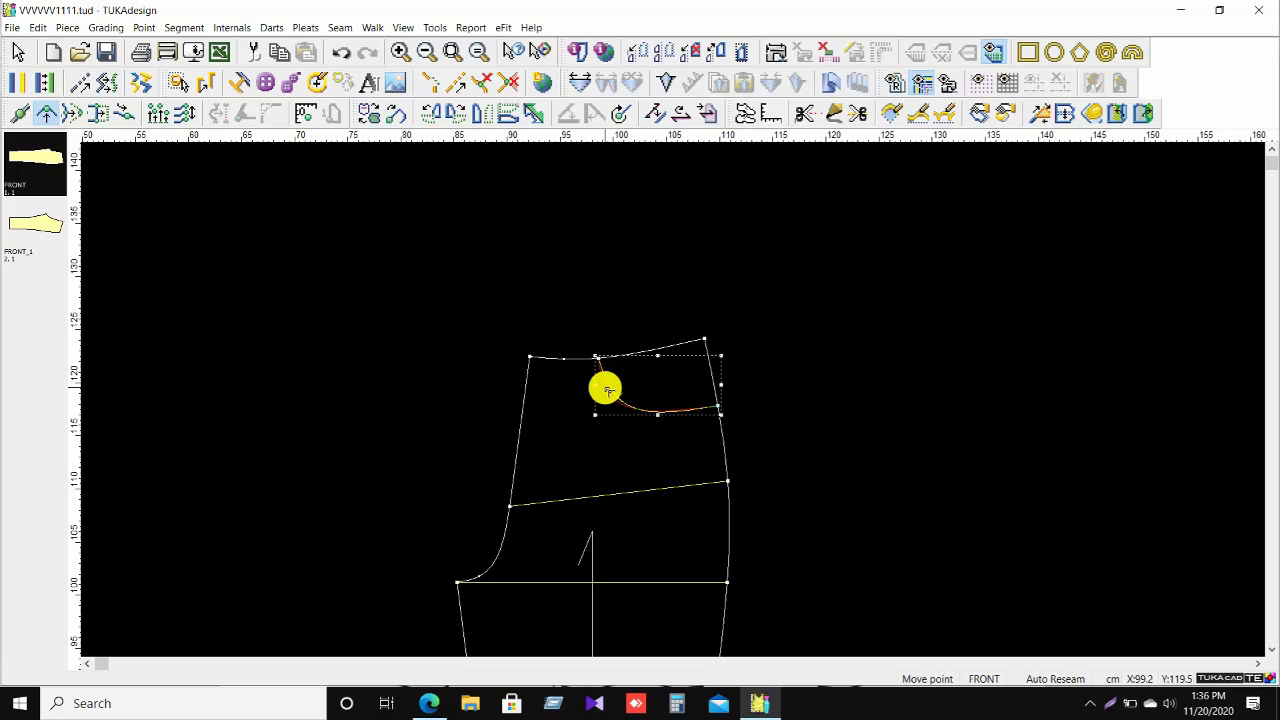
left_click(604, 389)
left_click(360, 349)
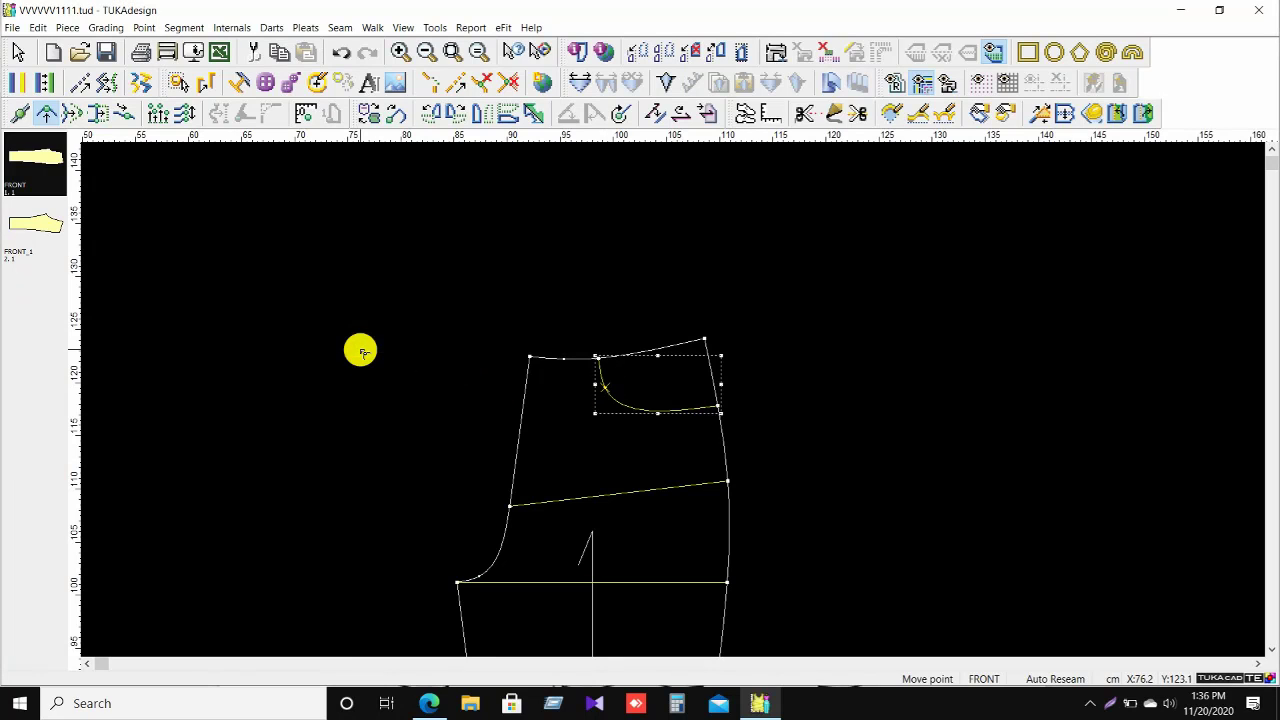
Fine-tune the front pocket curve by shifting its bend point slightly toward the waistline, and finish moving points.
scroll(660, 408, "up", 3)
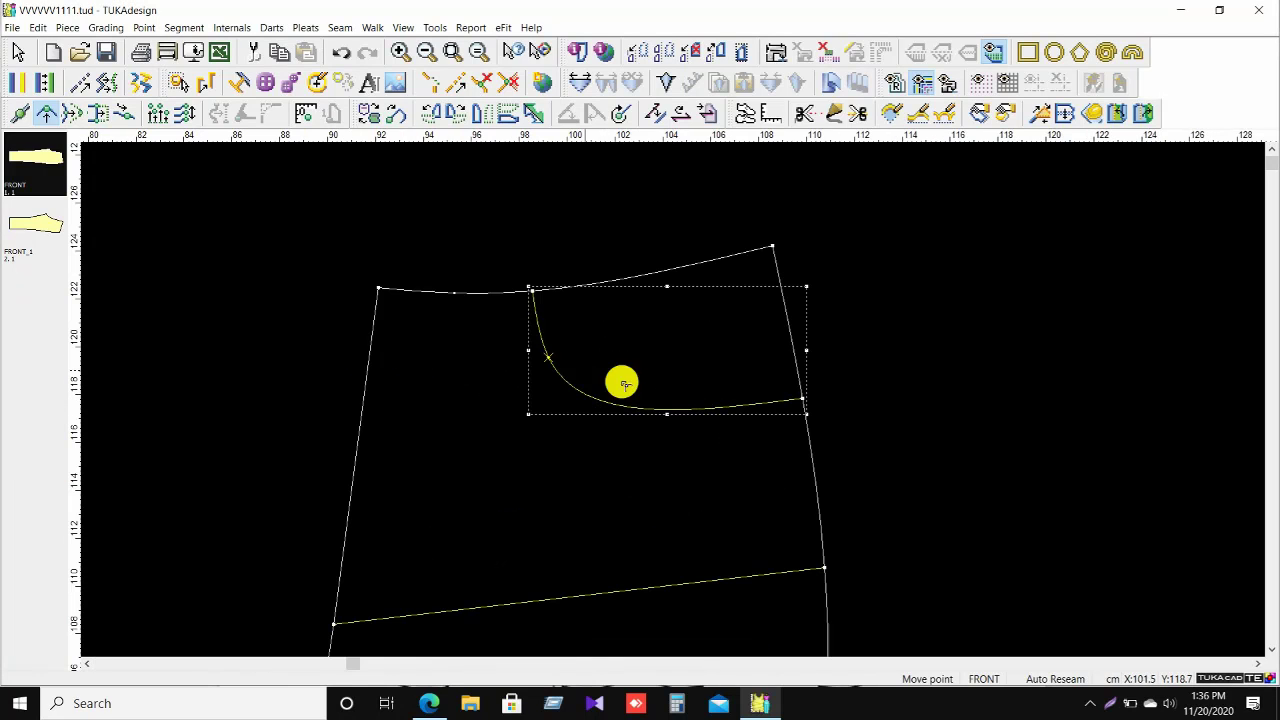
left_click(547, 358)
left_click(384, 346)
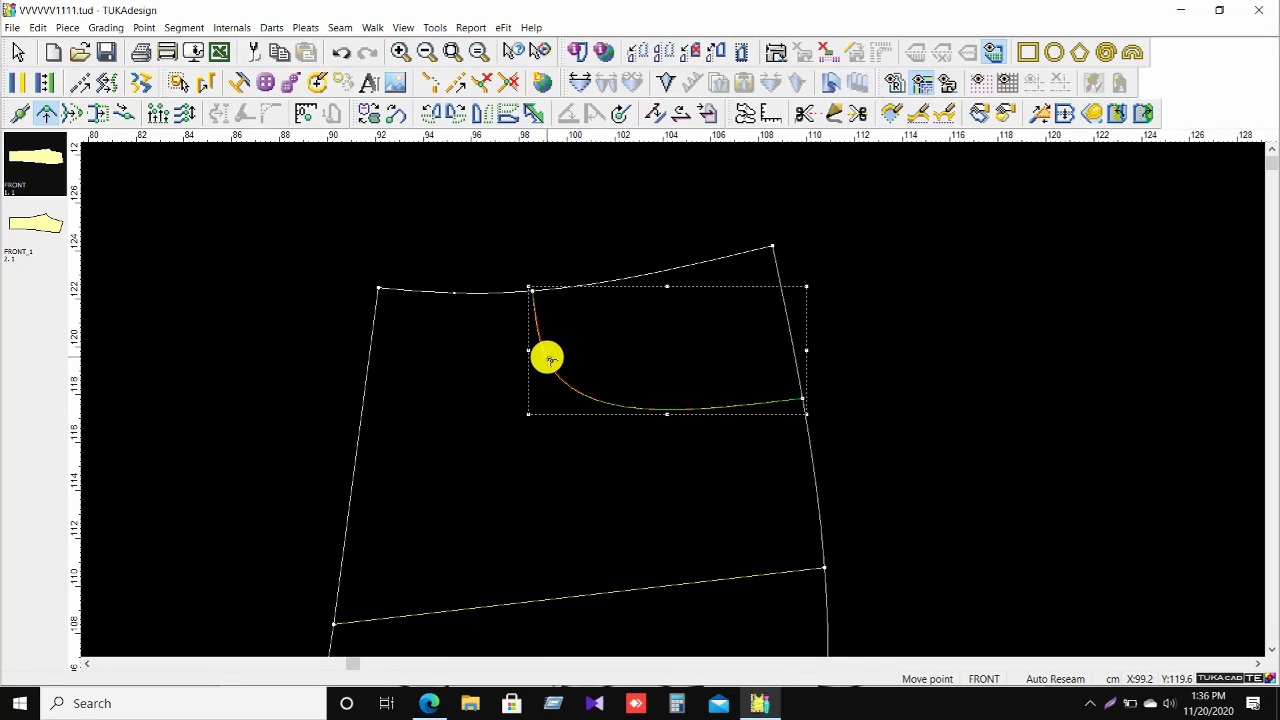
left_click(549, 358)
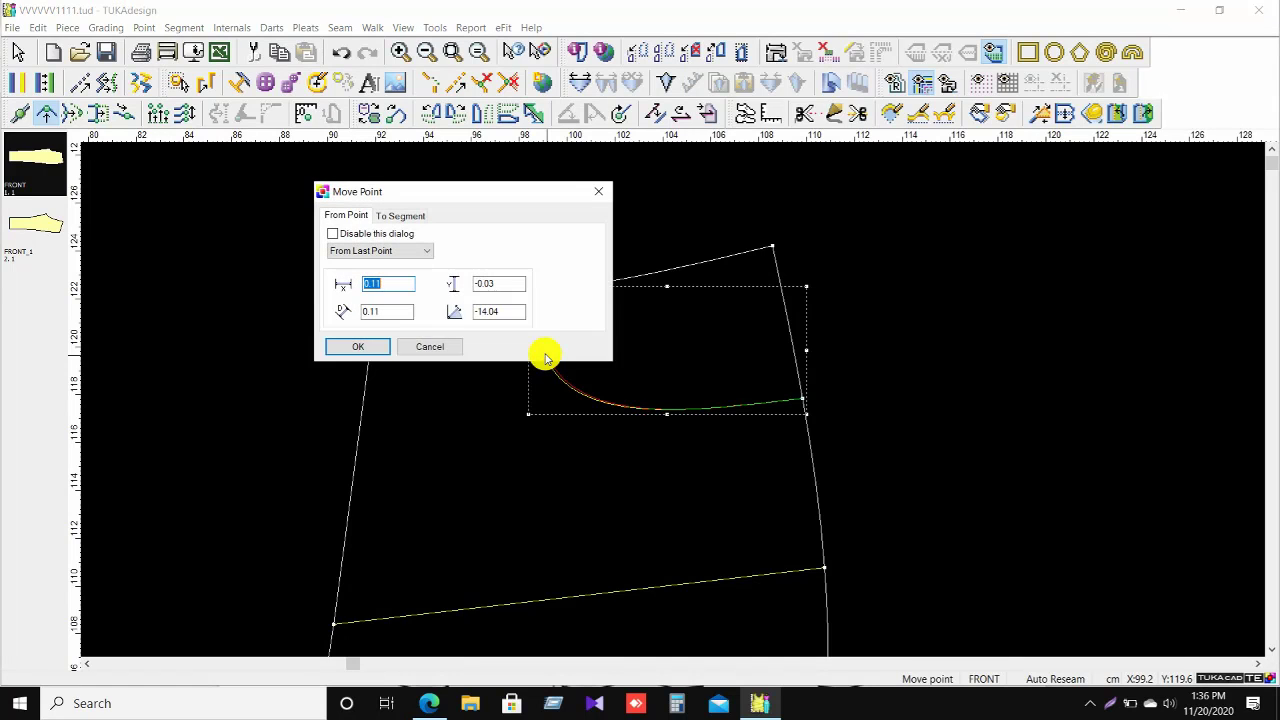
left_click(390, 345)
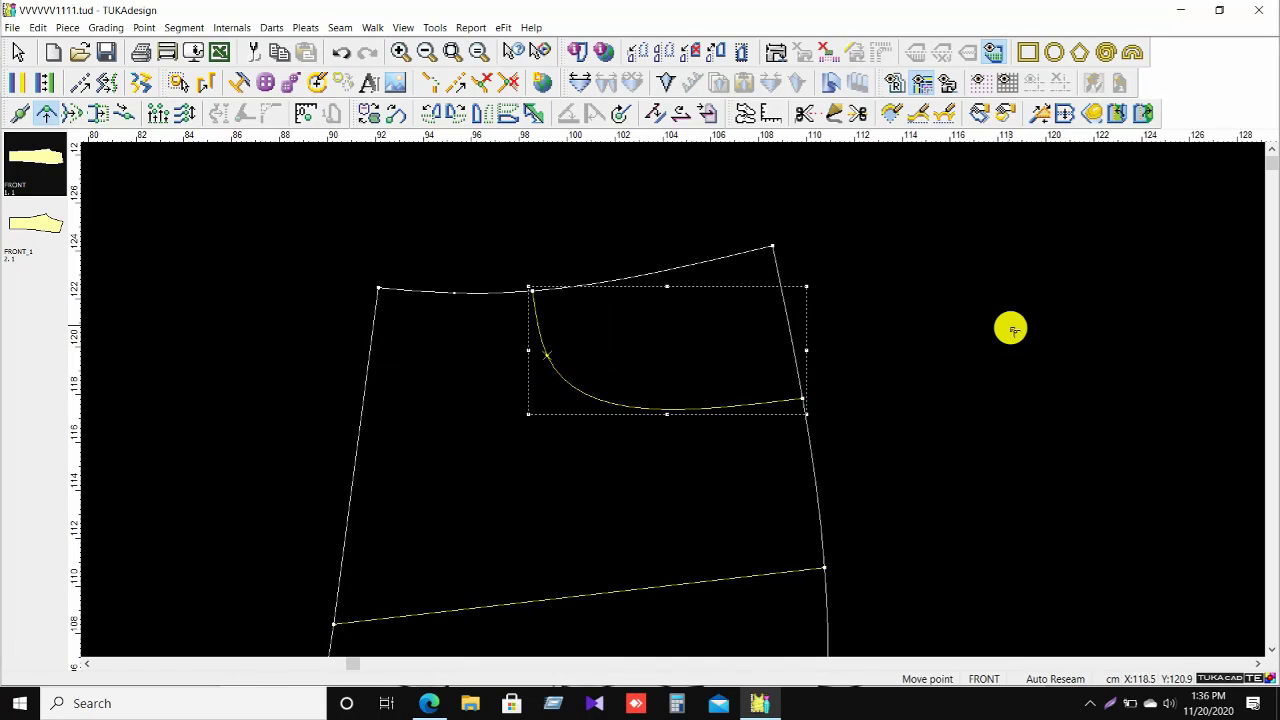
right_click(985, 286)
left_click(1040, 307)
Compare the front pocket curve with the trouser sketch in the measurement PDF in Edge, and return to TUKAdesign.
scroll(640, 415, "down", 2)
scroll(665, 400, "down", 1)
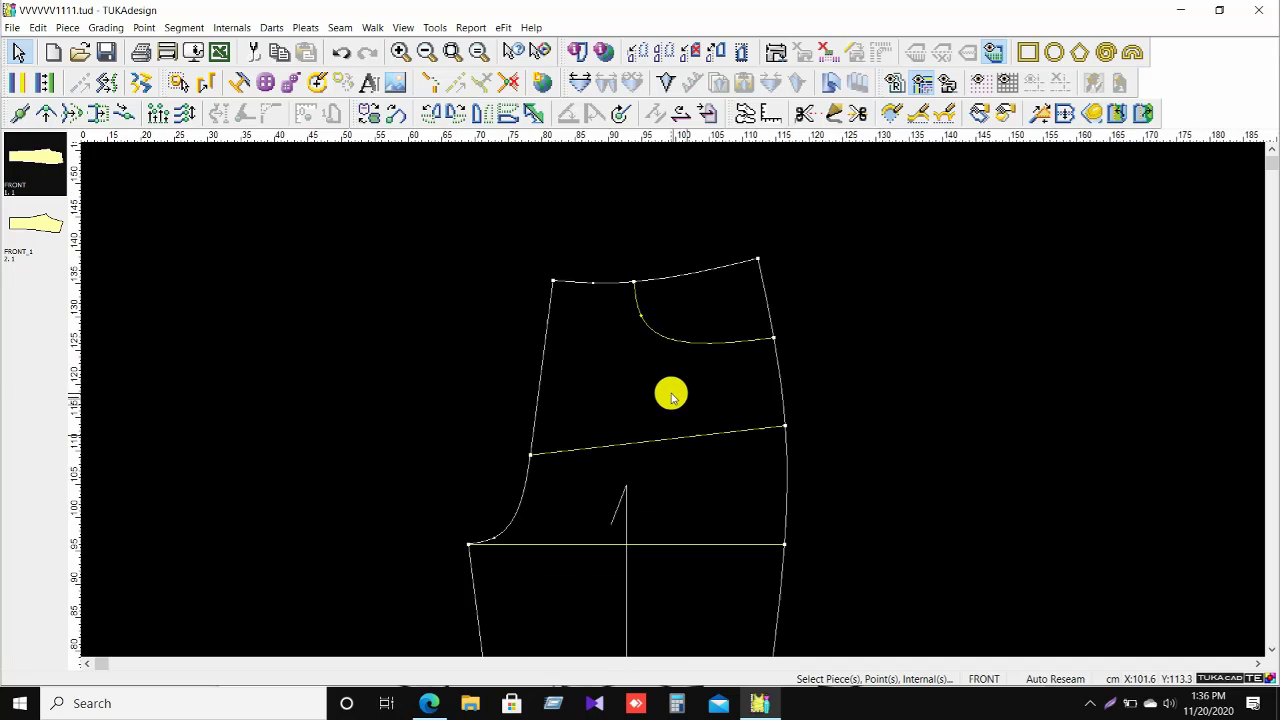
scroll(710, 440, "down", 2)
scroll(673, 408, "up", 1)
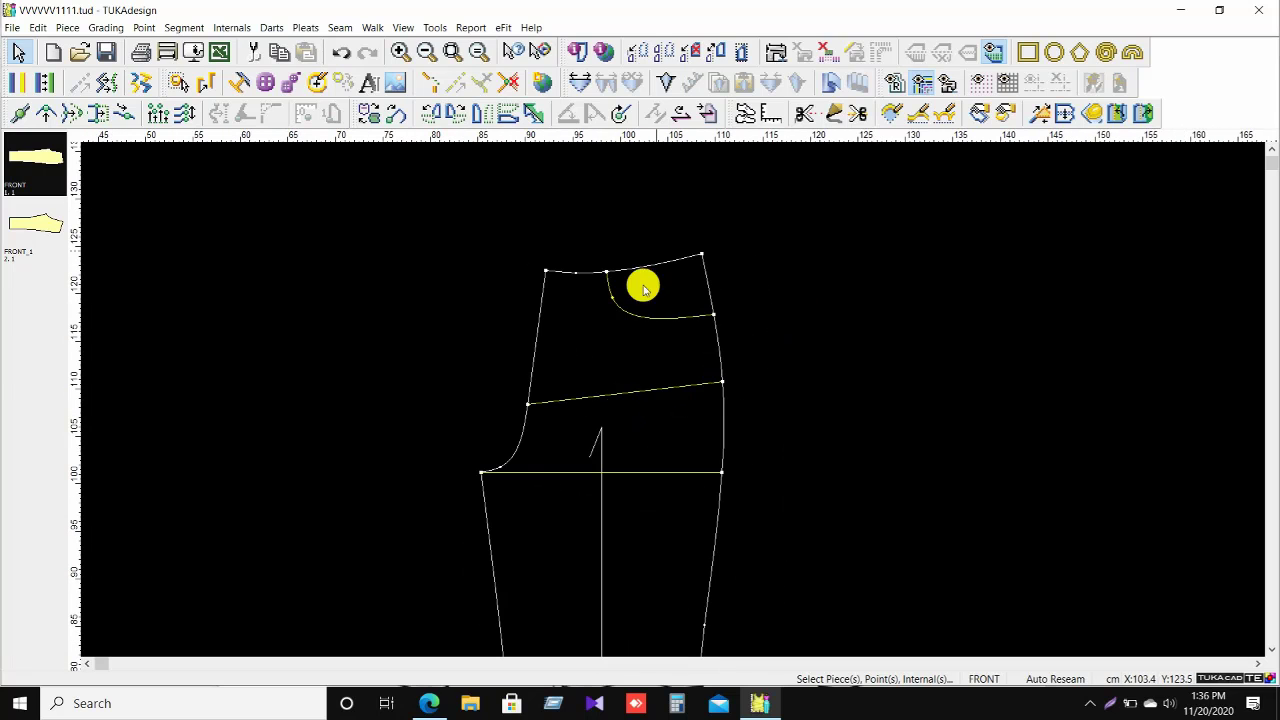
left_click(438, 700)
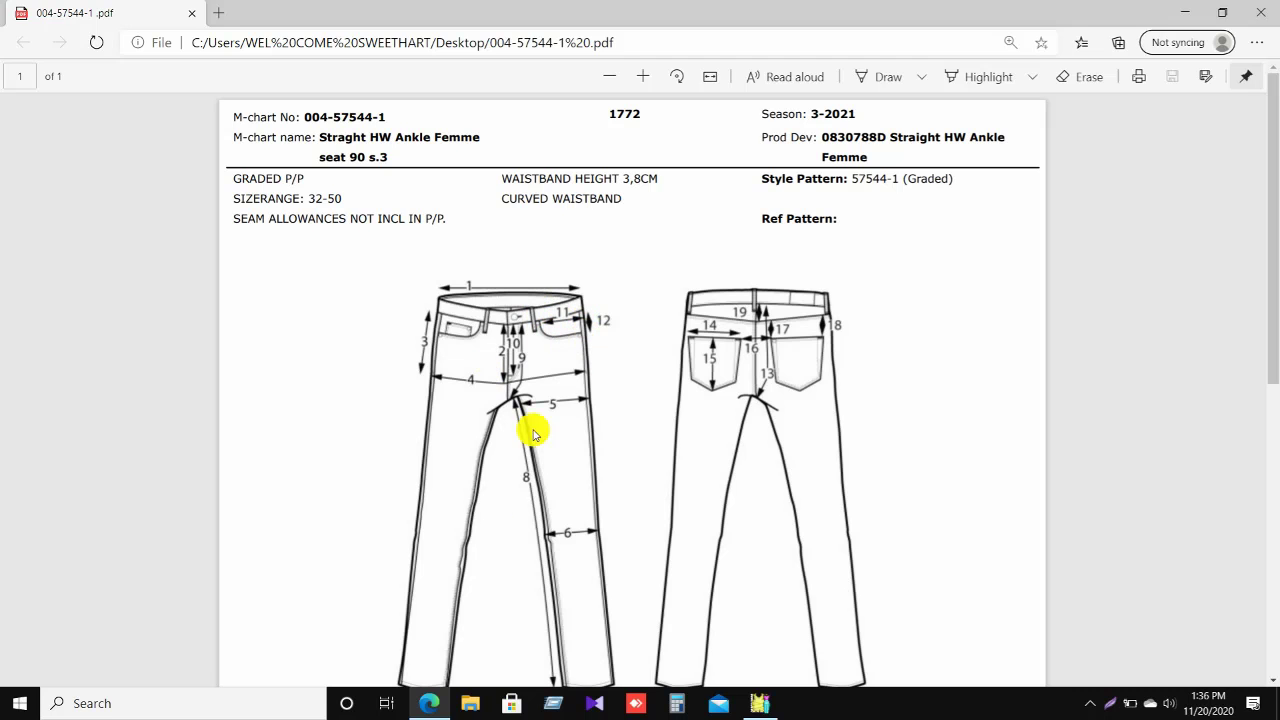
left_click(758, 706)
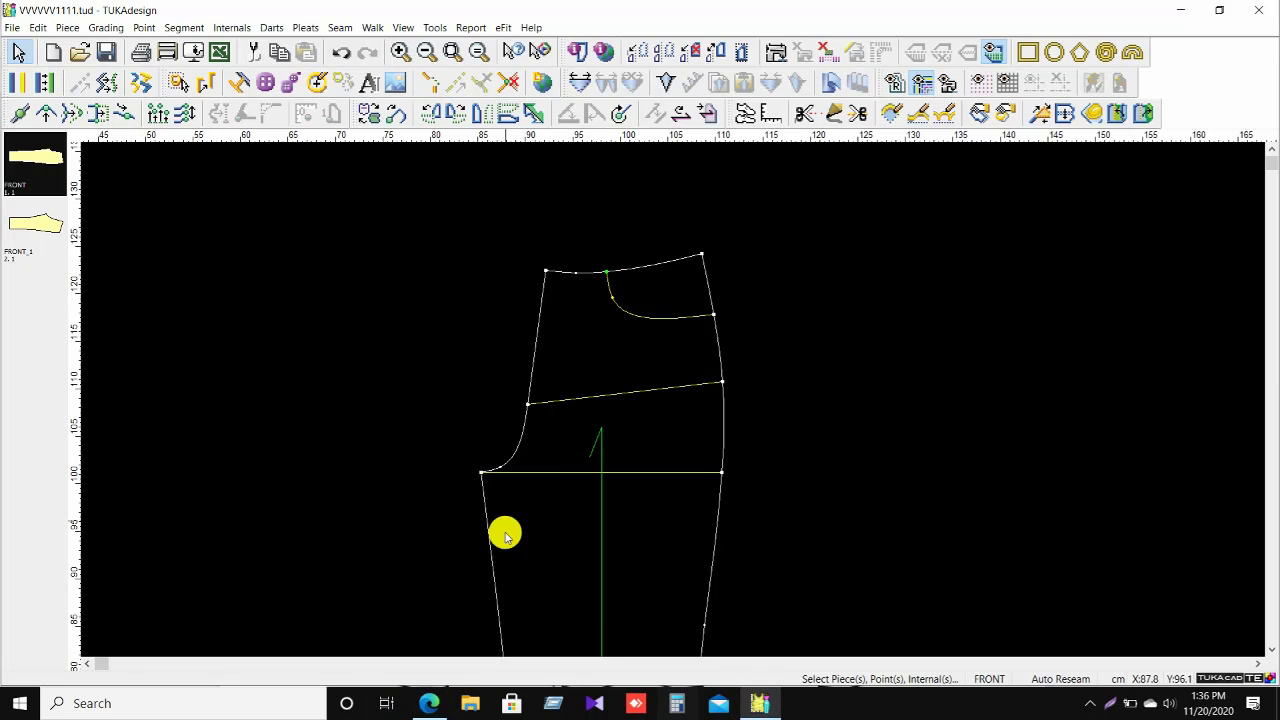
scroll(671, 400, "up", 1)
scroll(675, 410, "down", 1)
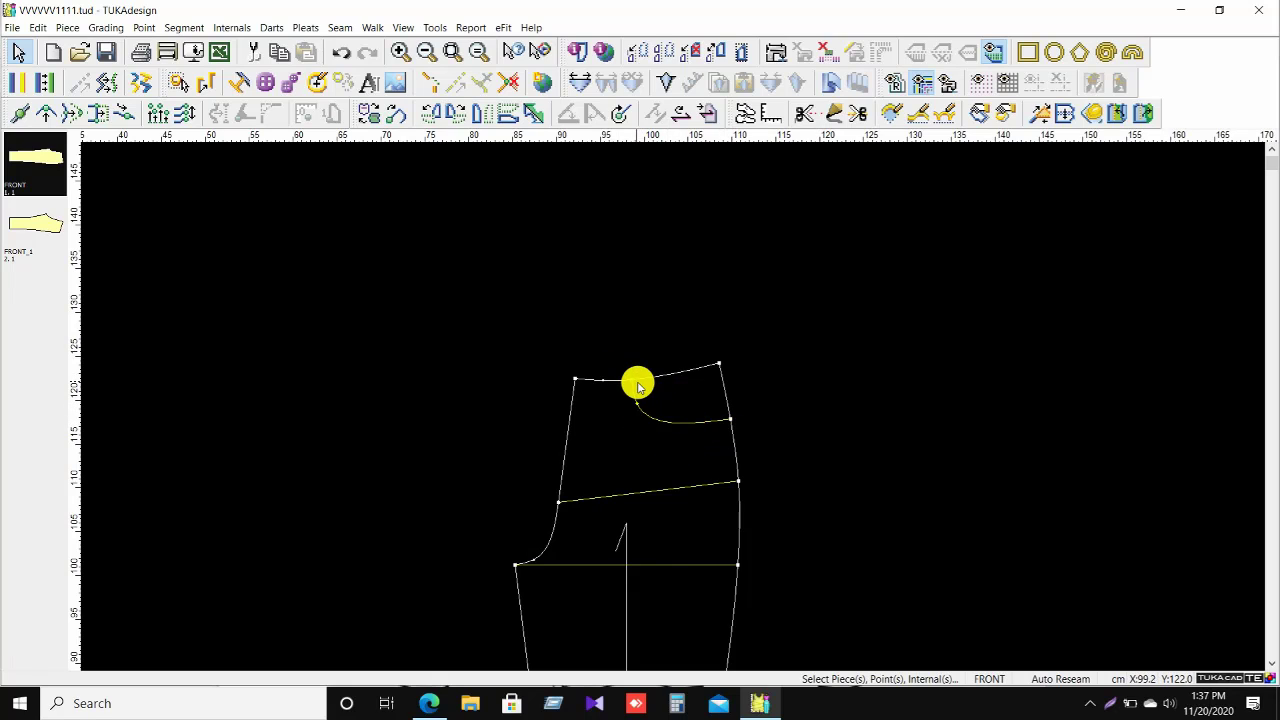
scroll(680, 410, "down", 8)
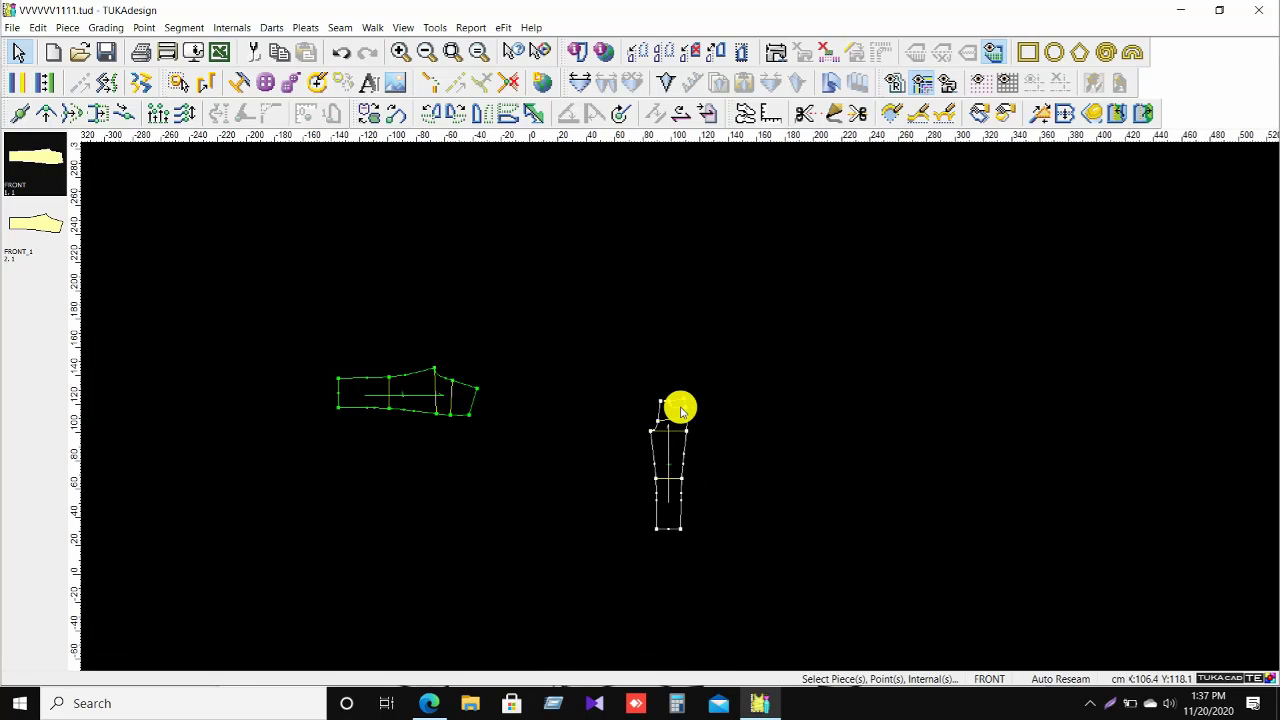
scroll(677, 410, "up", 3)
scroll(677, 410, "down", 6)
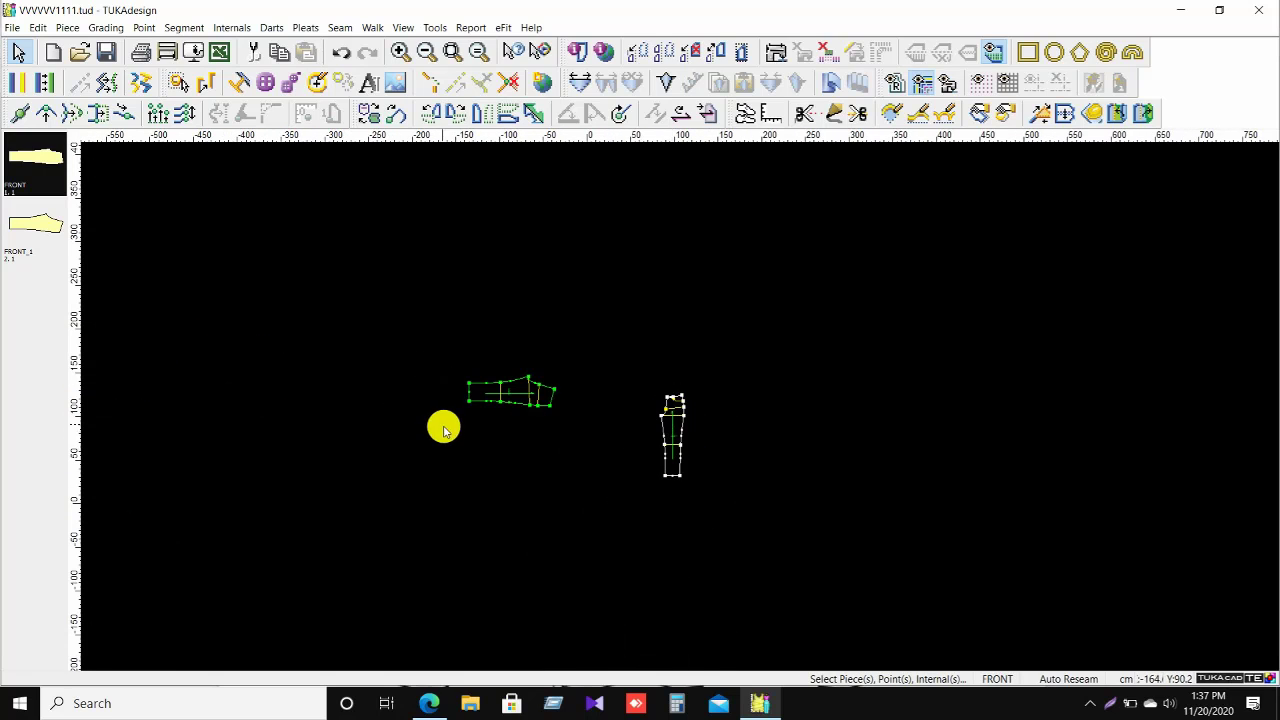
scroll(718, 403, "up", 2)
scroll(680, 406, "up", 4)
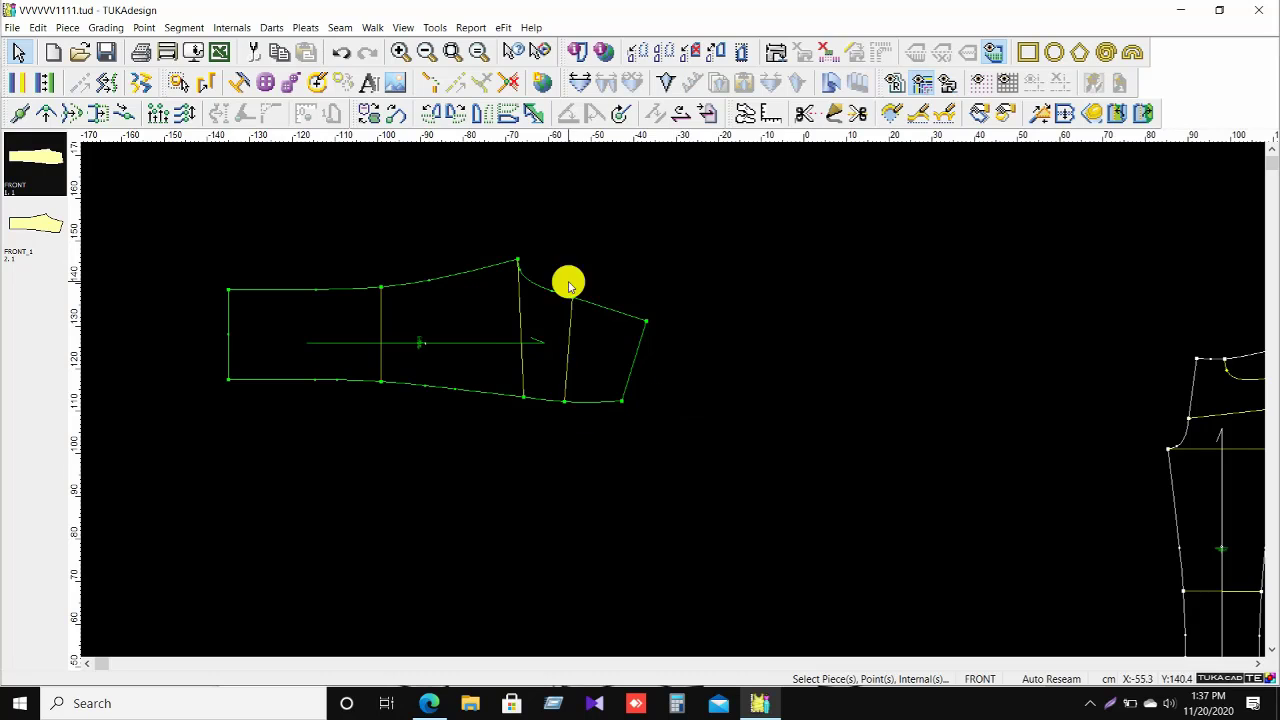
Switch to the measurement PDF in Edge and look up the size 38 back pocket width and height in the chart and sketch.
left_click(431, 703)
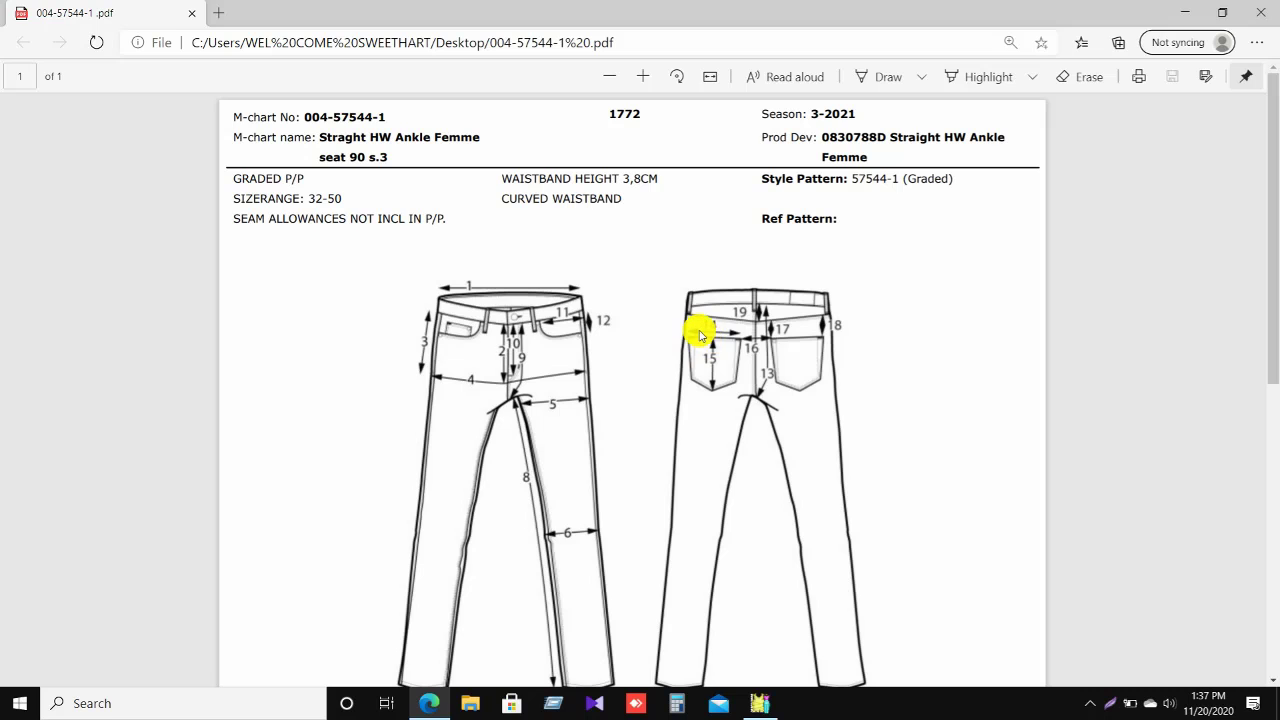
scroll(745, 340, "down", 7)
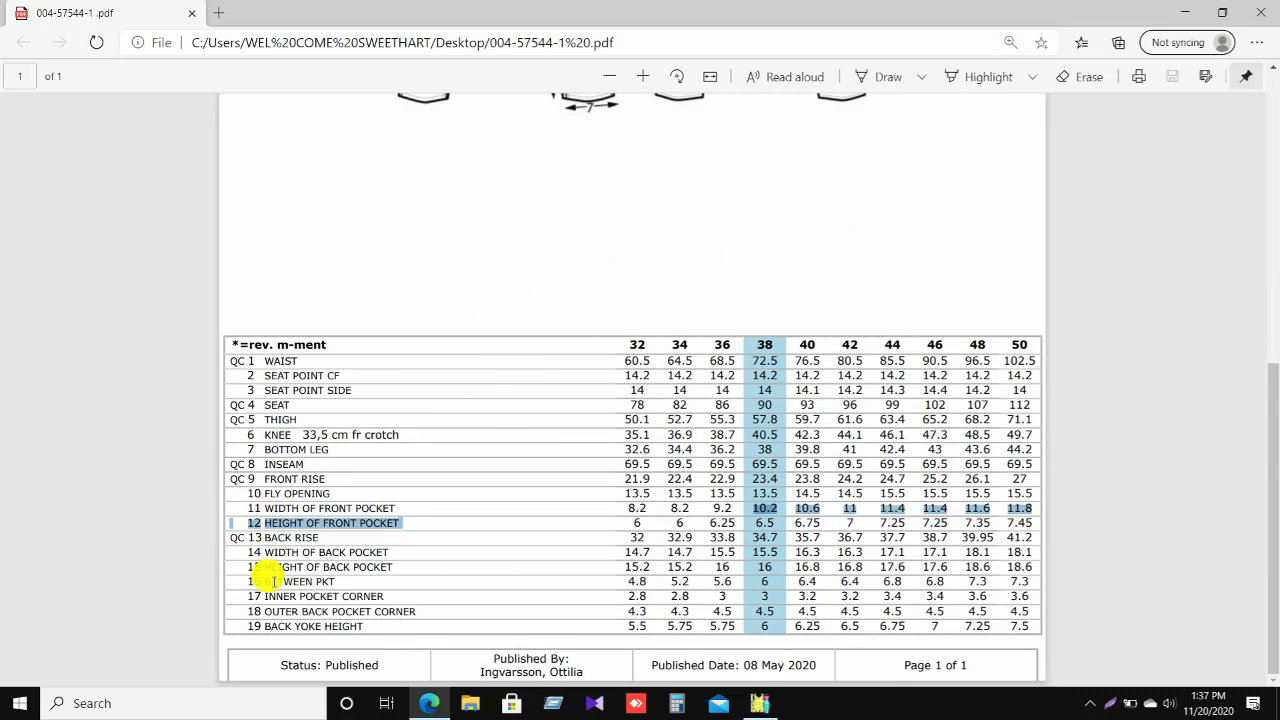
left_click_drag(264, 552, 773, 560)
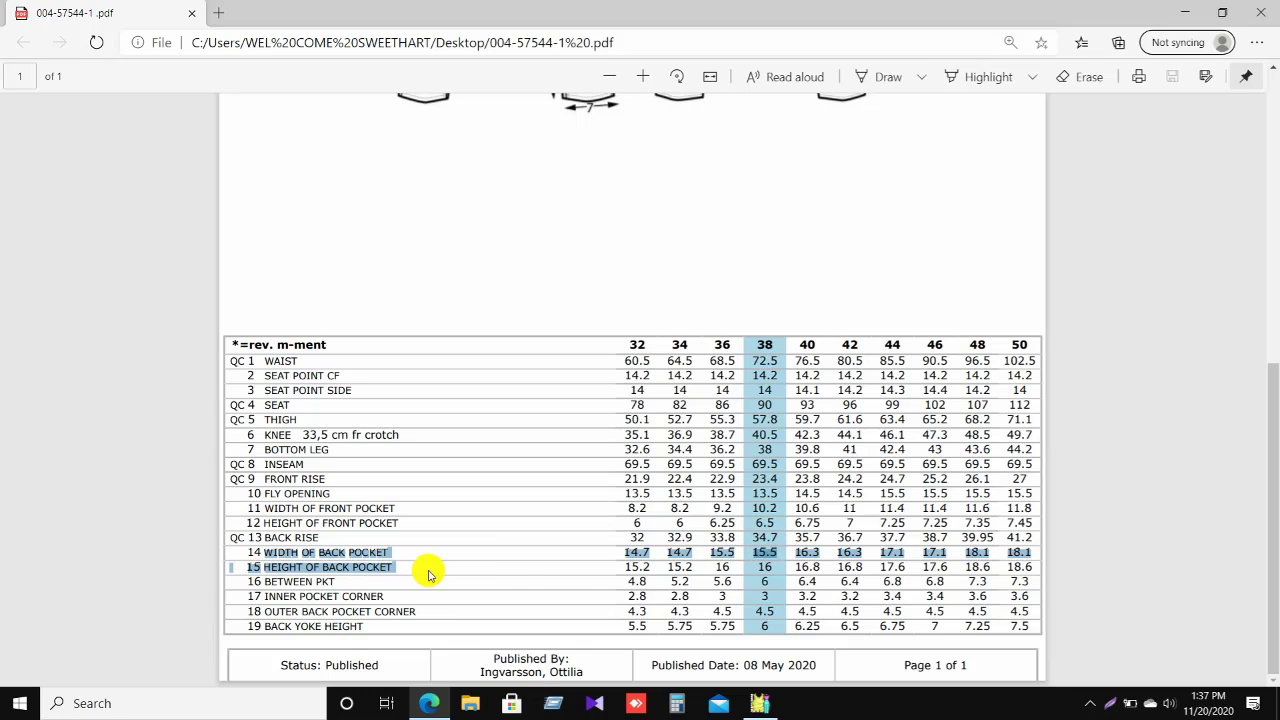
left_click(789, 566)
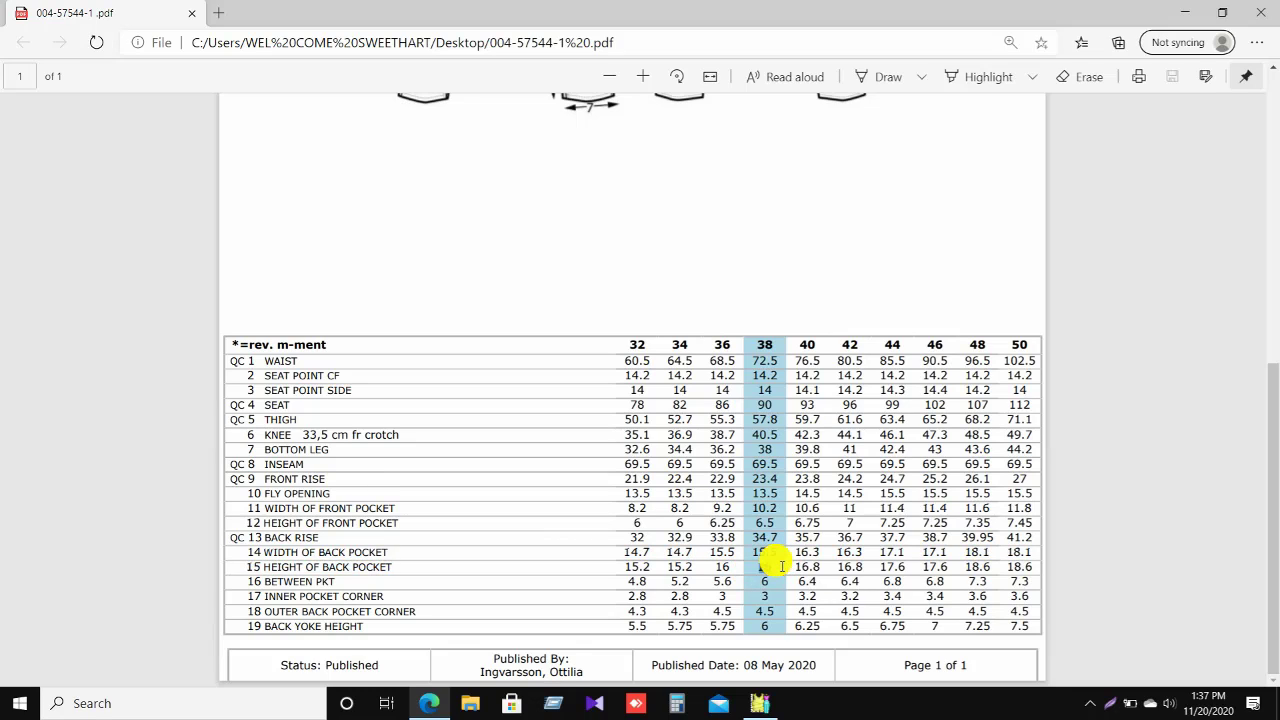
double_click(782, 566)
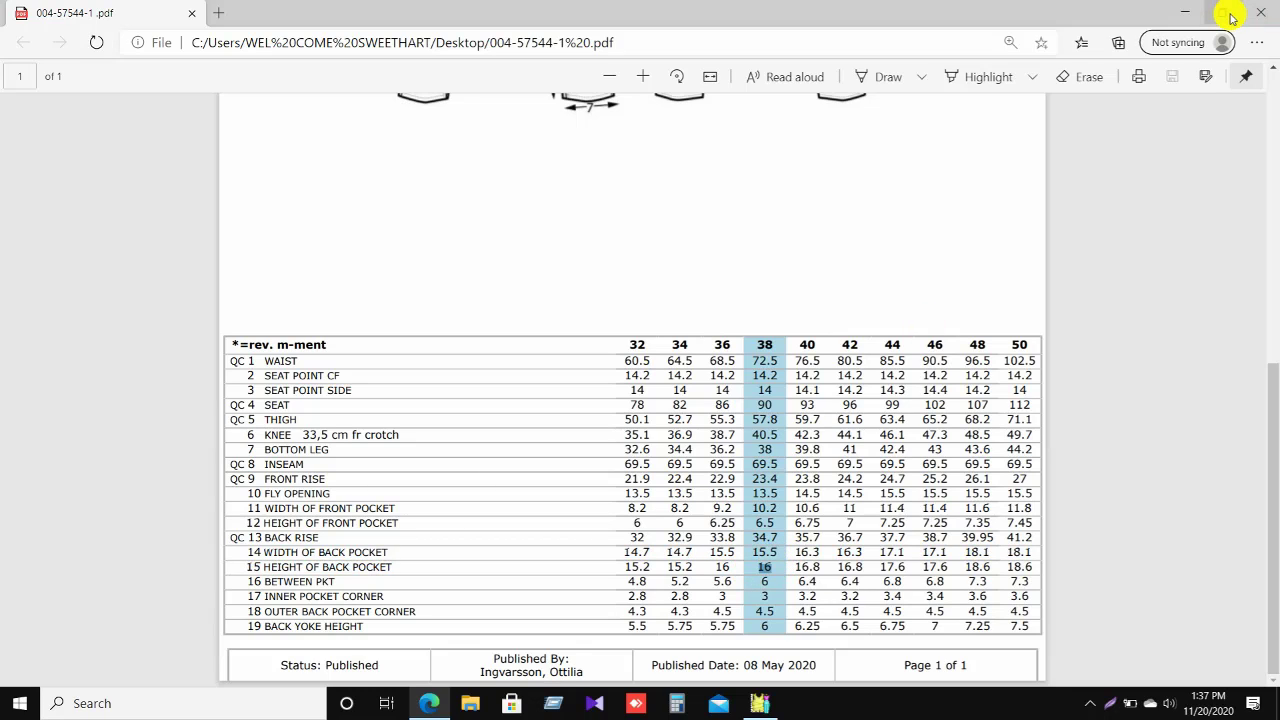
scroll(886, 286, "up", 5)
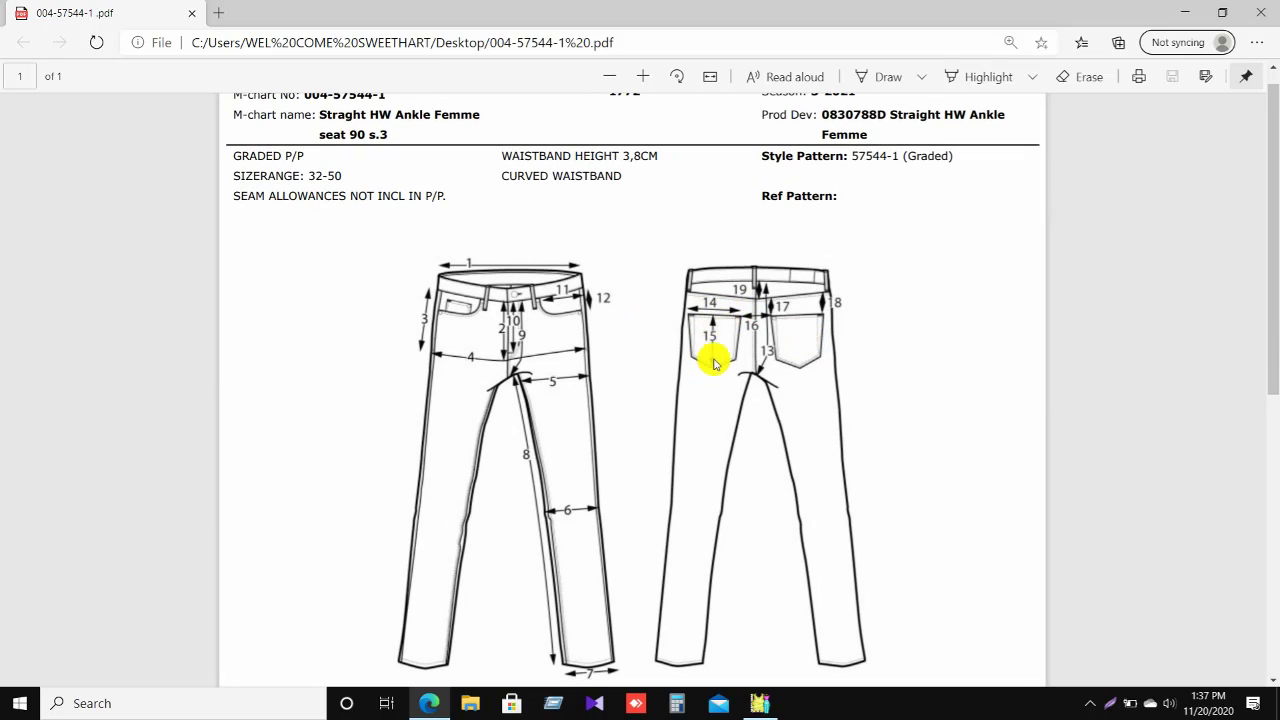
scroll(735, 335, "down", 5)
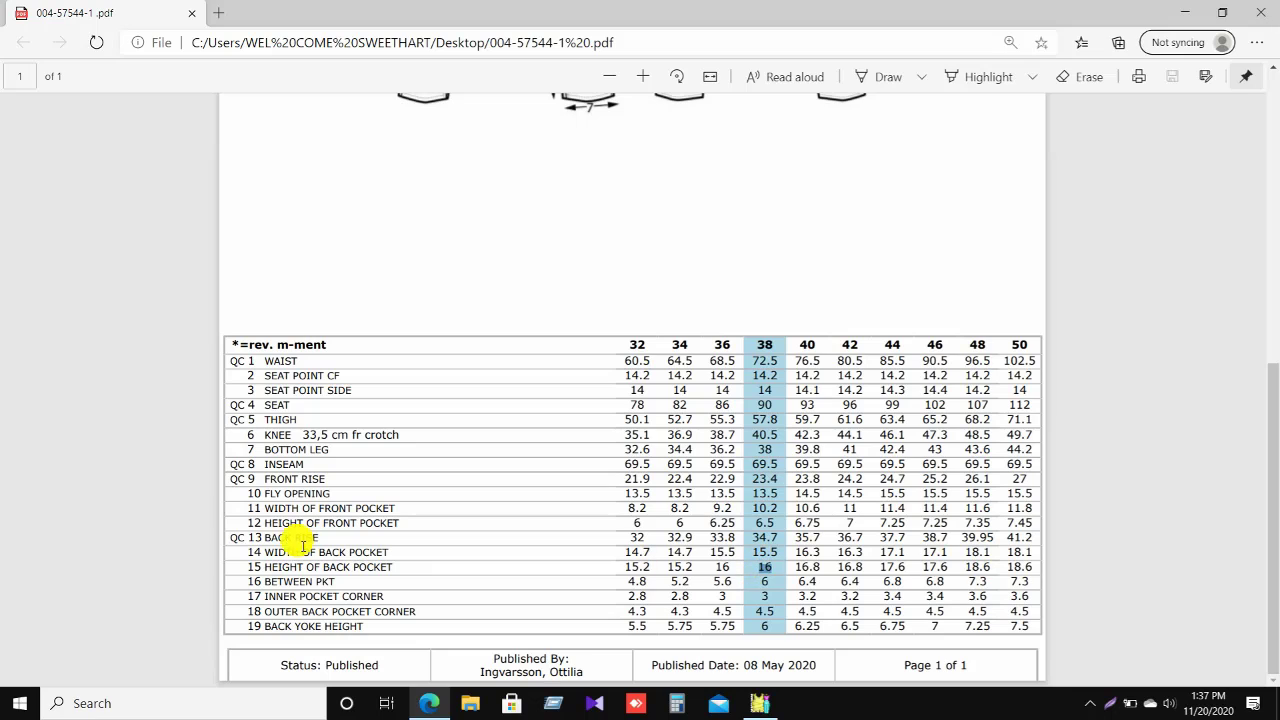
scroll(766, 506, "up", 5)
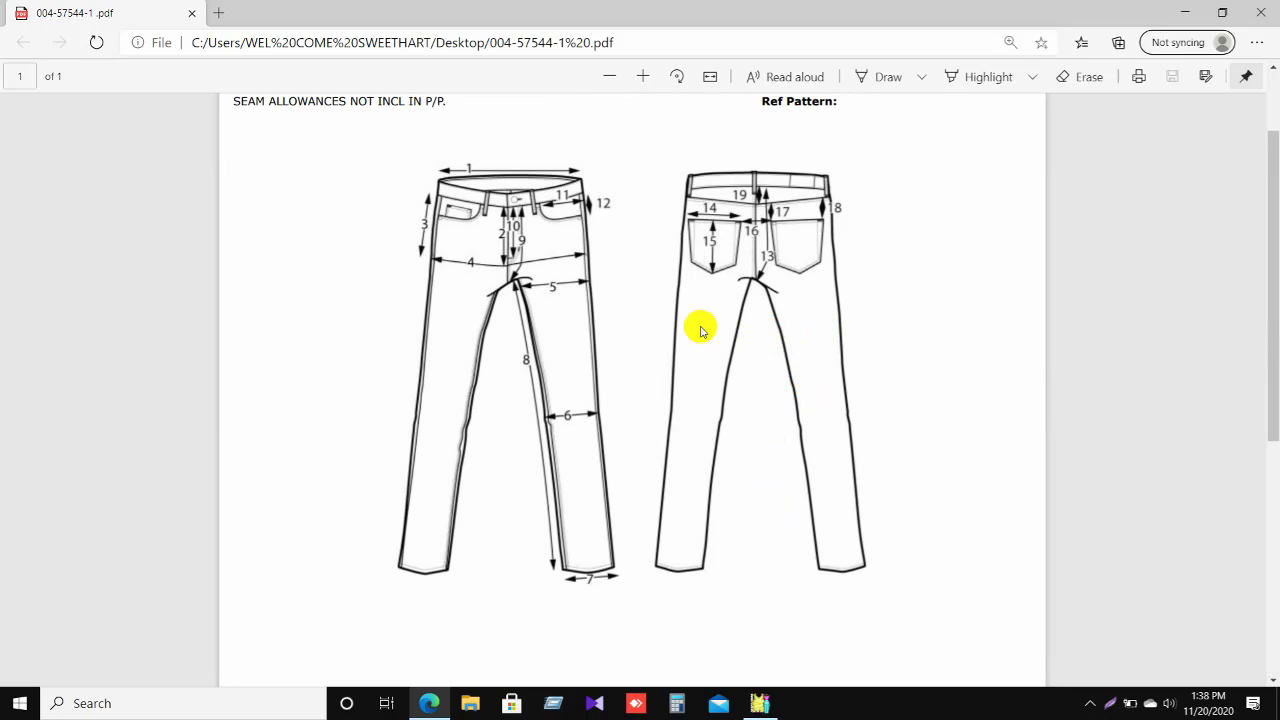
Switch to TUKAdesign, create a rectangle piece 16 cm in X by 15.5 cm in Y, and place it between the trouser pieces.
left_click(762, 703)
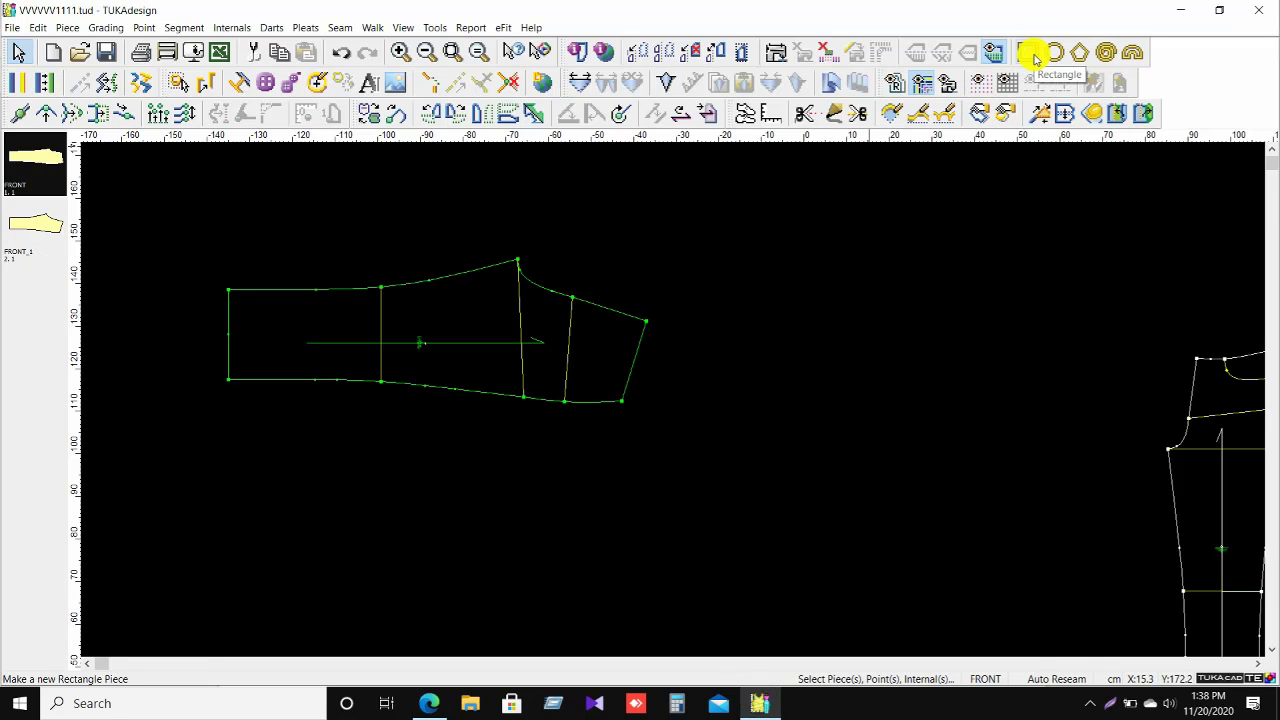
left_click(1033, 57)
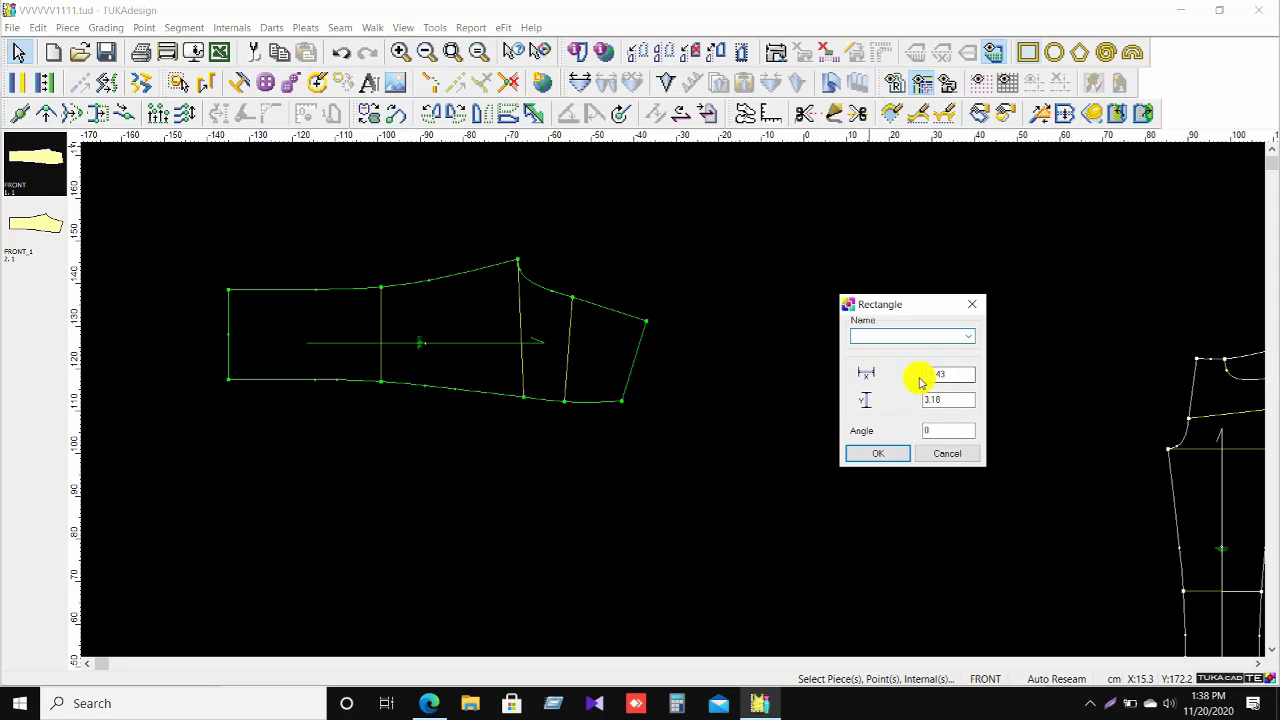
double_click(948, 375)
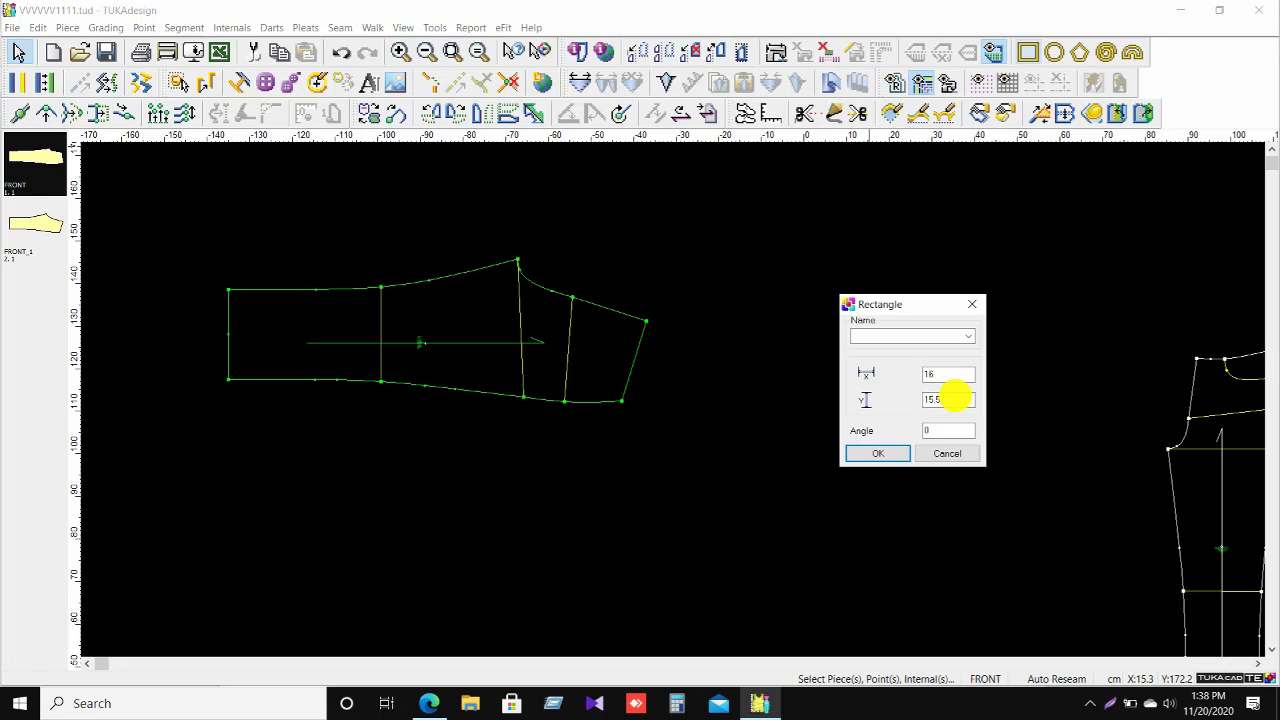
key("Return")
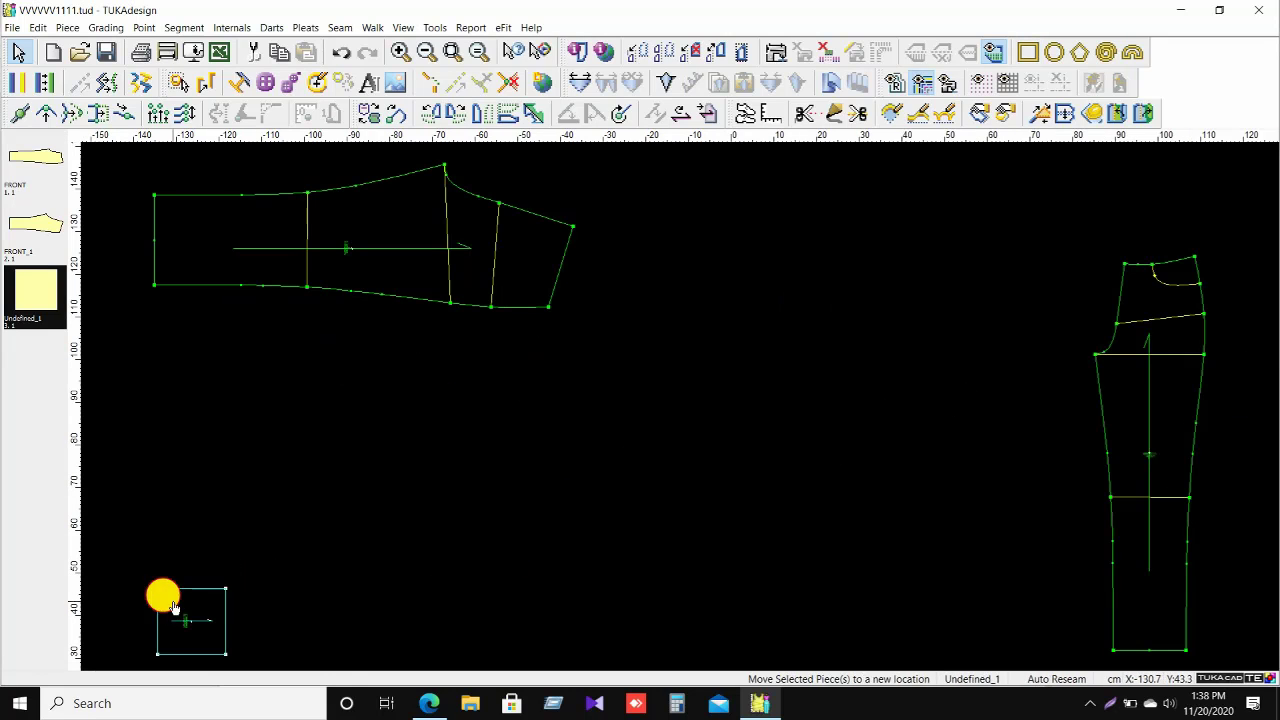
left_click_drag(173, 607, 846, 246)
scroll(846, 246, "up", 4)
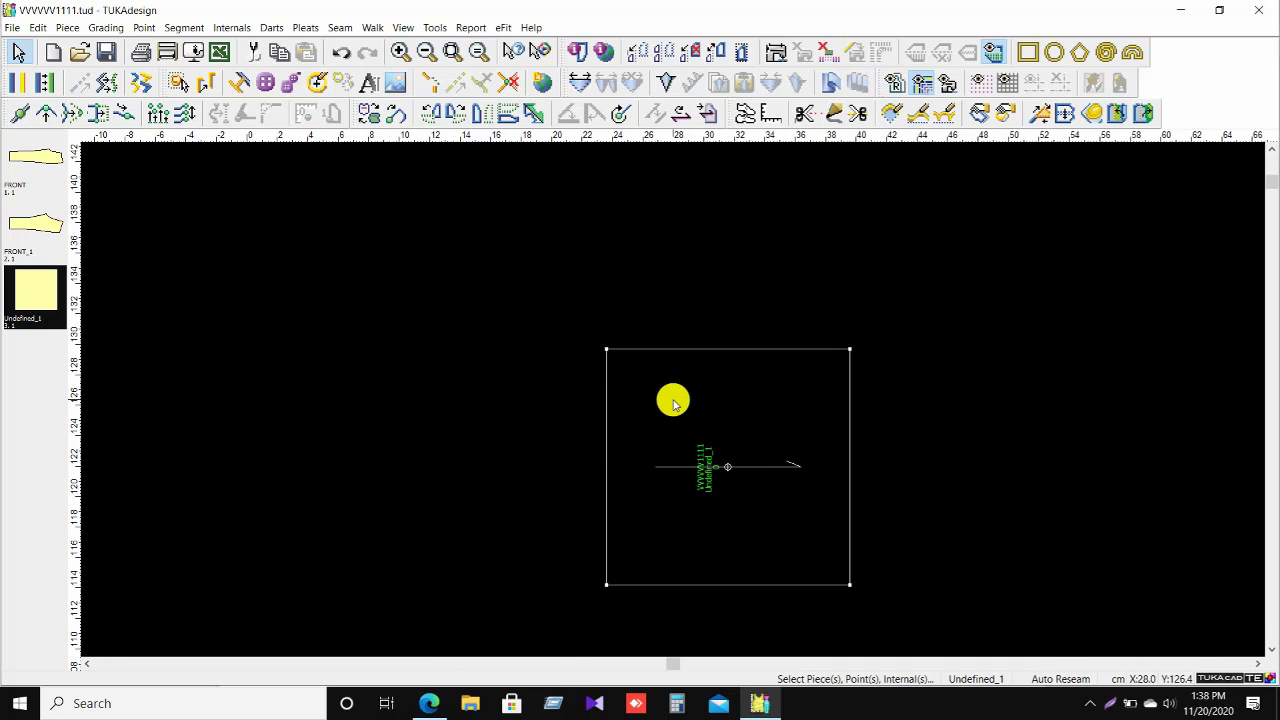
Examine the back pocket's shape in the PDF sketch in Edge, and calculate half of its 15.5 cm width in Calculator.
left_click(425, 704)
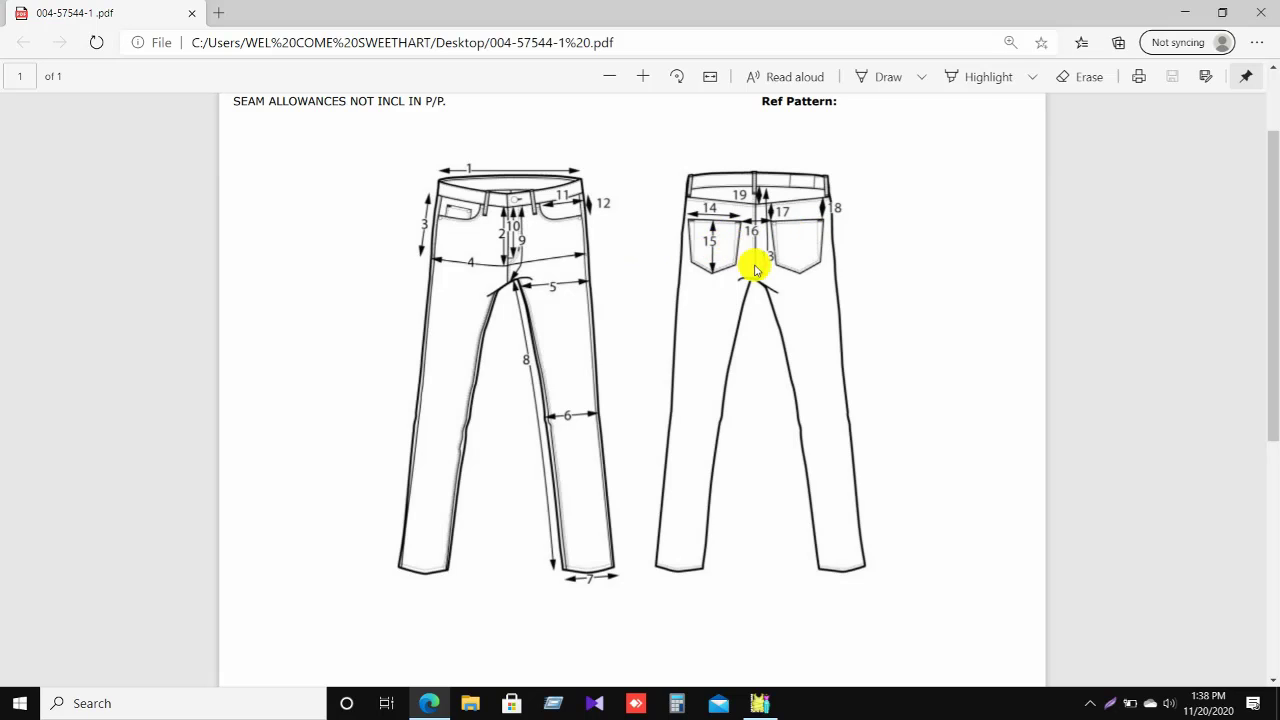
mouse_move(757, 703)
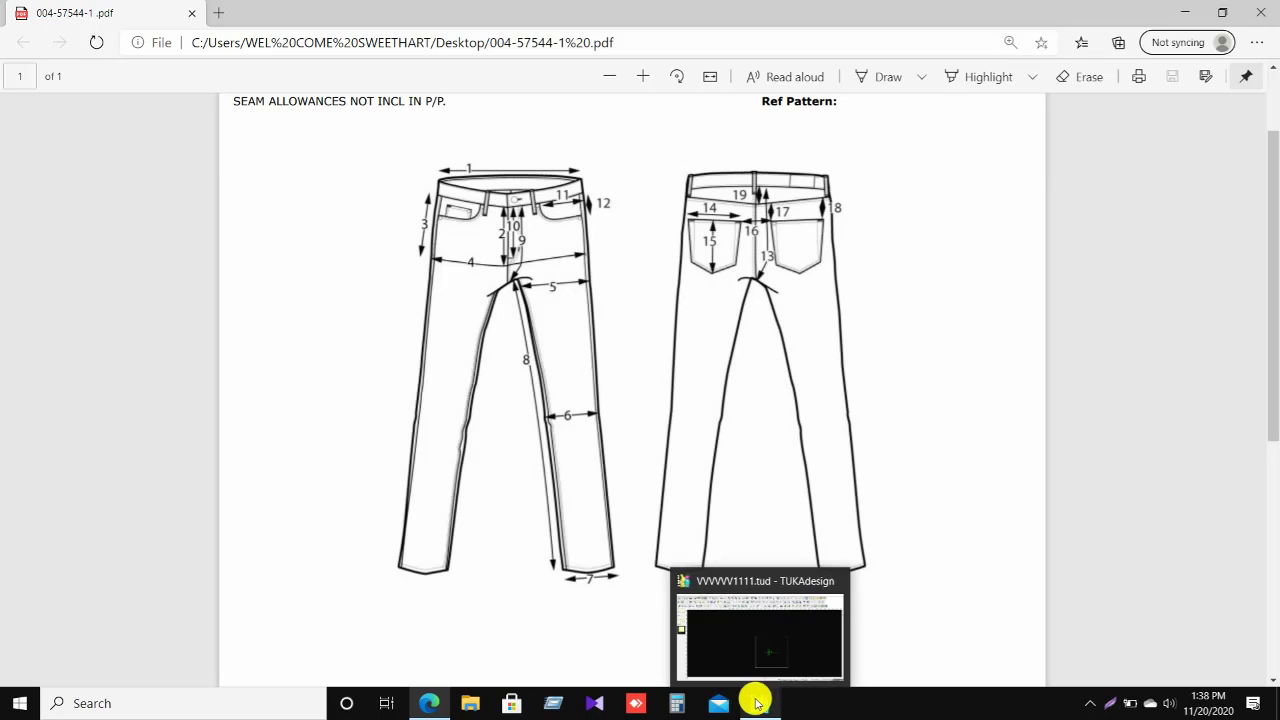
left_click(684, 705)
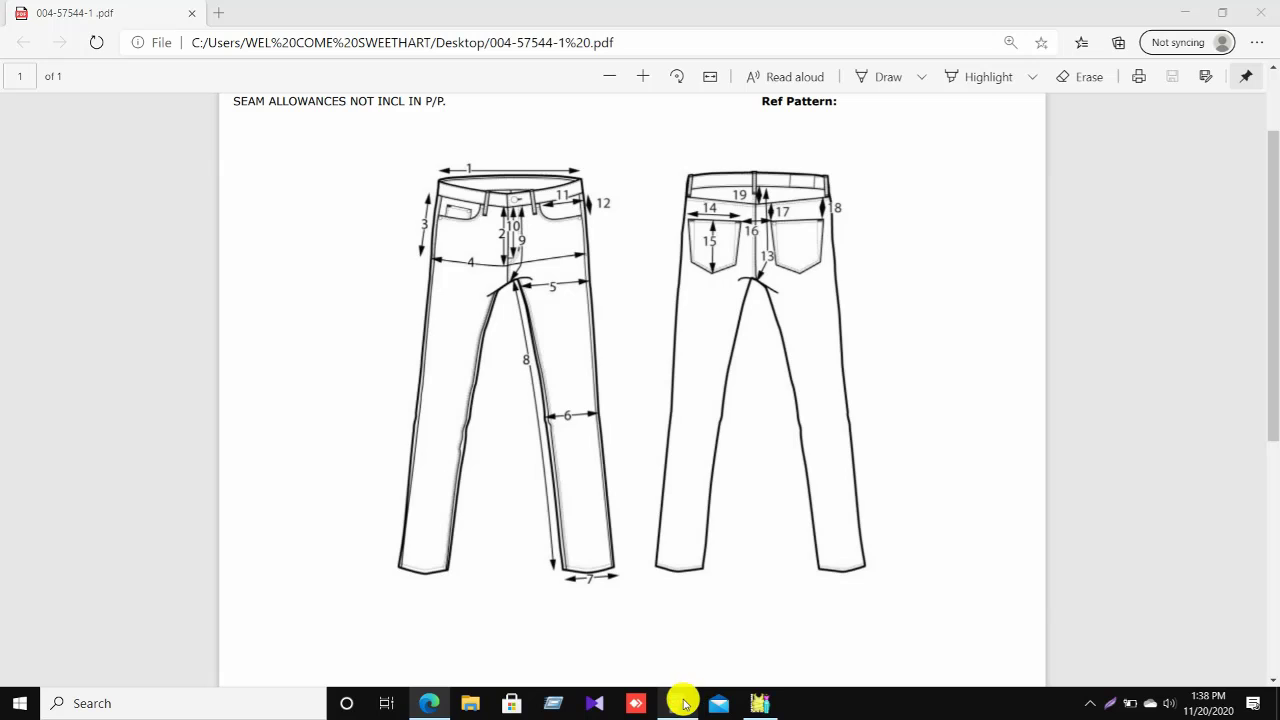
left_click(648, 530)
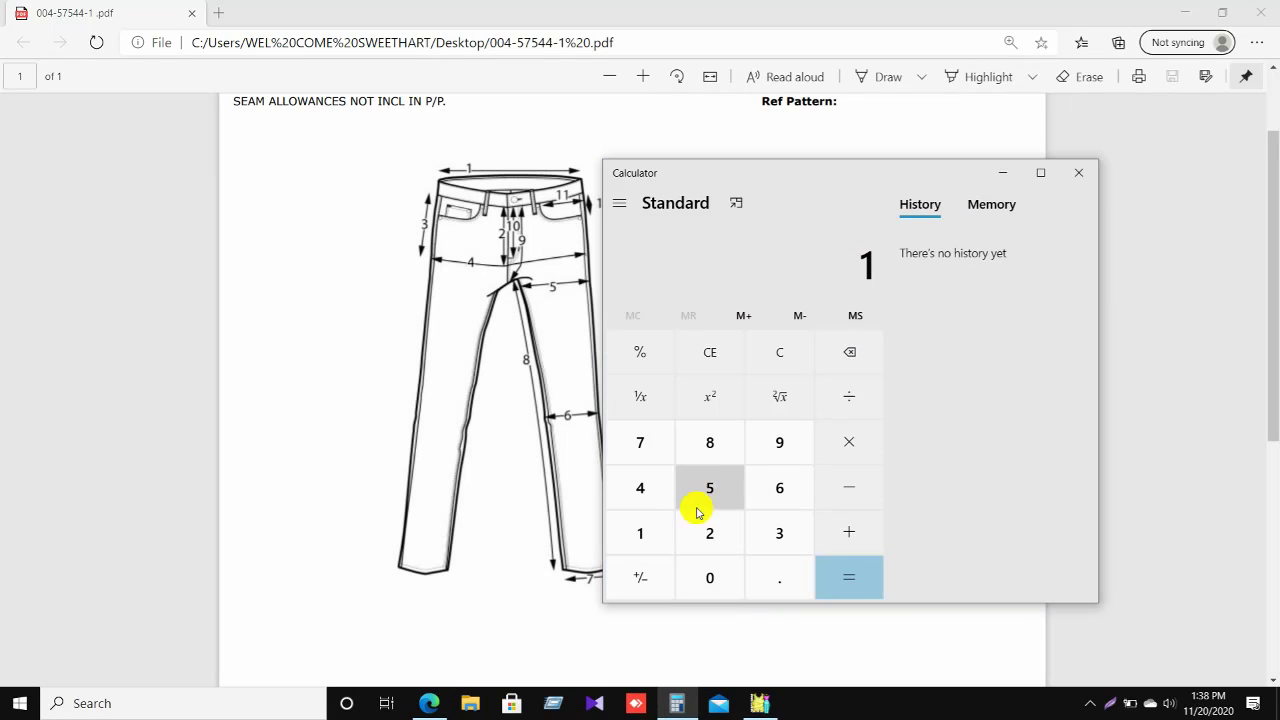
left_click(700, 505)
left_click(752, 563)
left_click(706, 500)
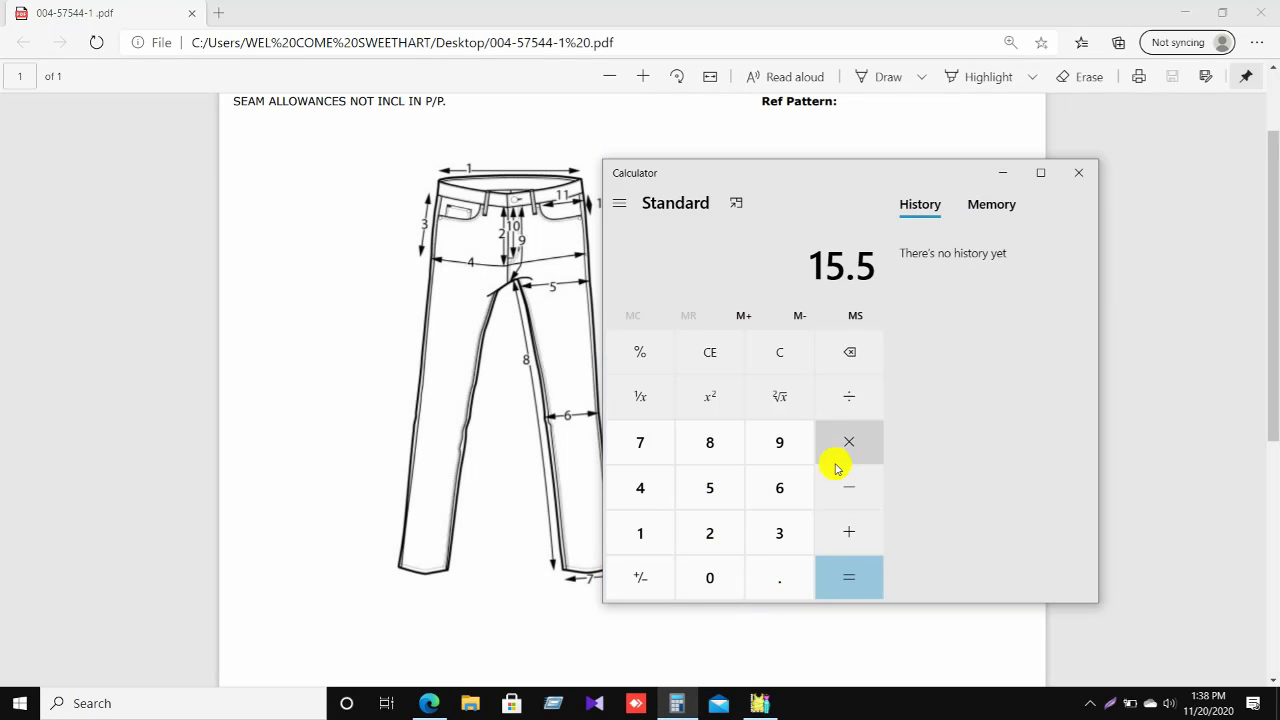
left_click(848, 396)
left_click(728, 524)
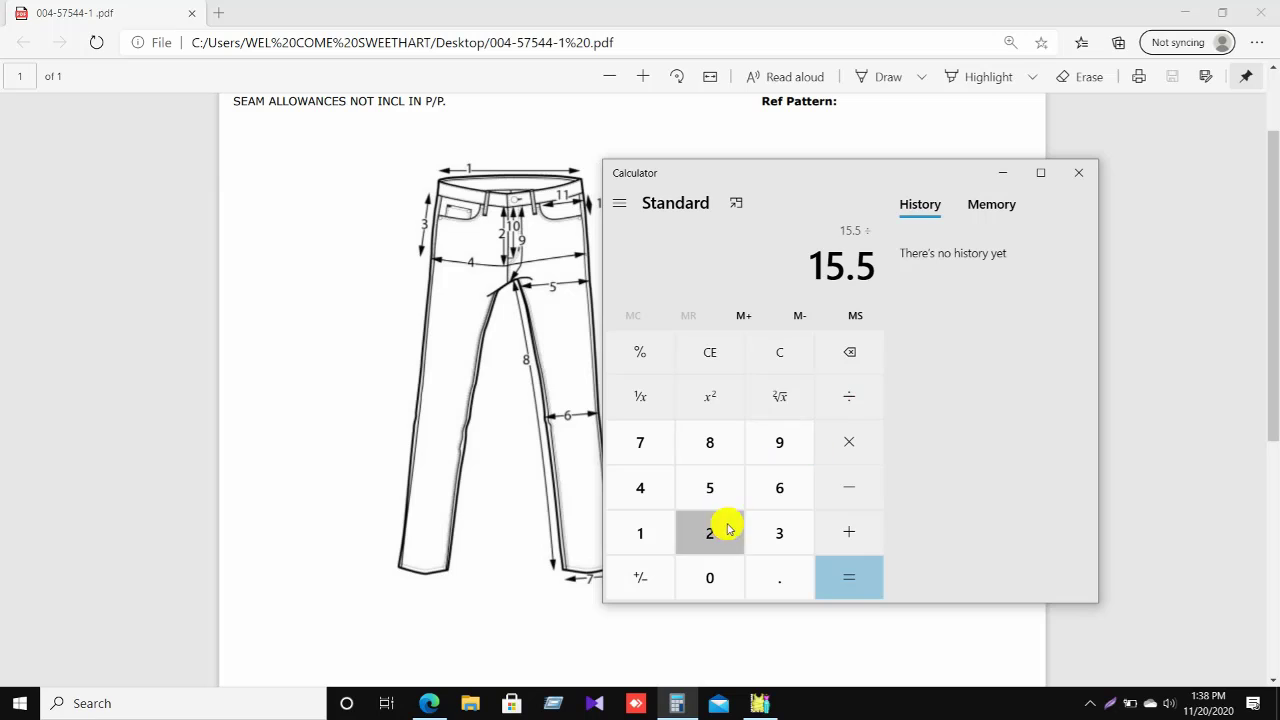
left_click(855, 577)
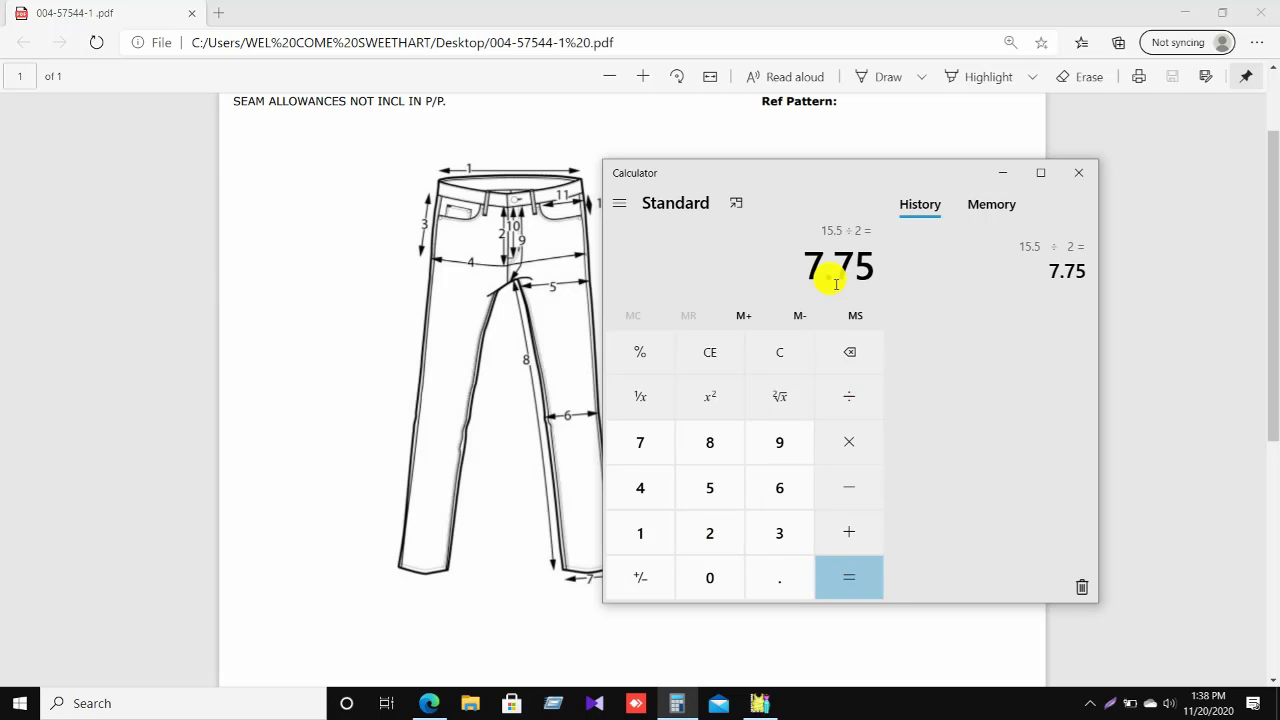
left_click(1002, 173)
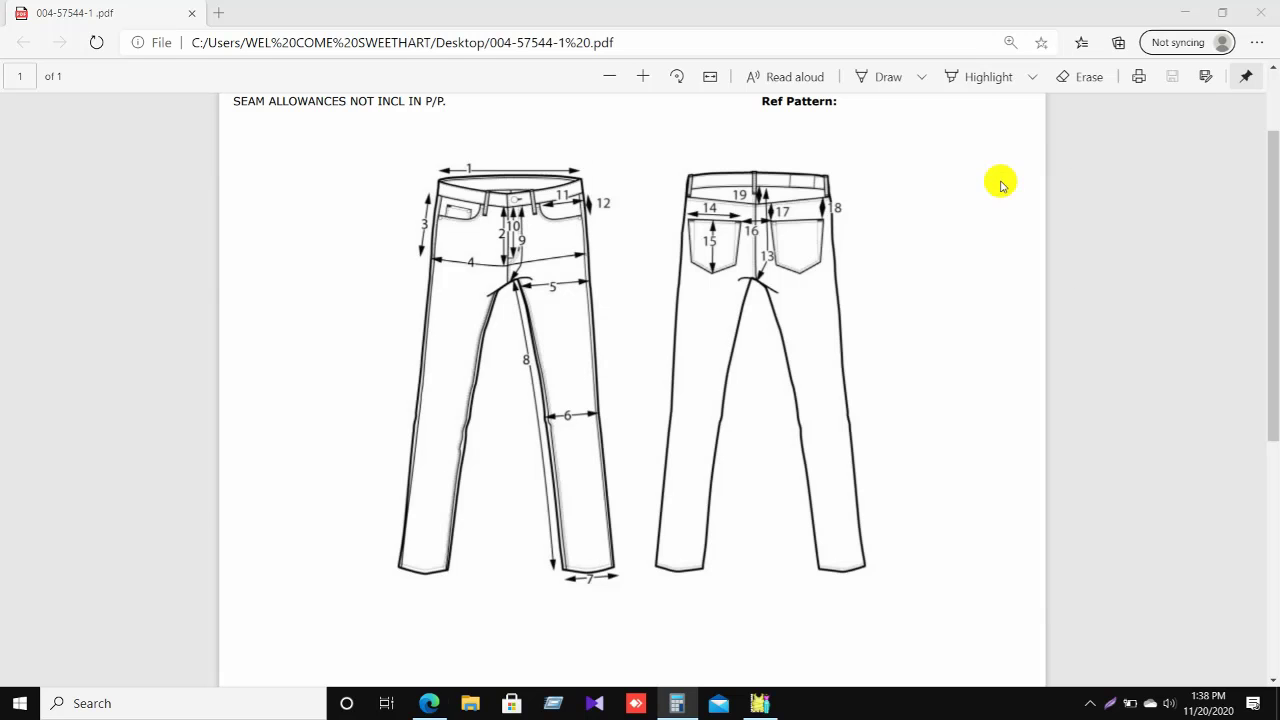
Return to TUKAdesign and move the rectangular back pocket piece farther away from the FRONT piece.
left_click(1183, 10)
scroll(754, 423, "up", 1)
scroll(674, 400, "down", 3)
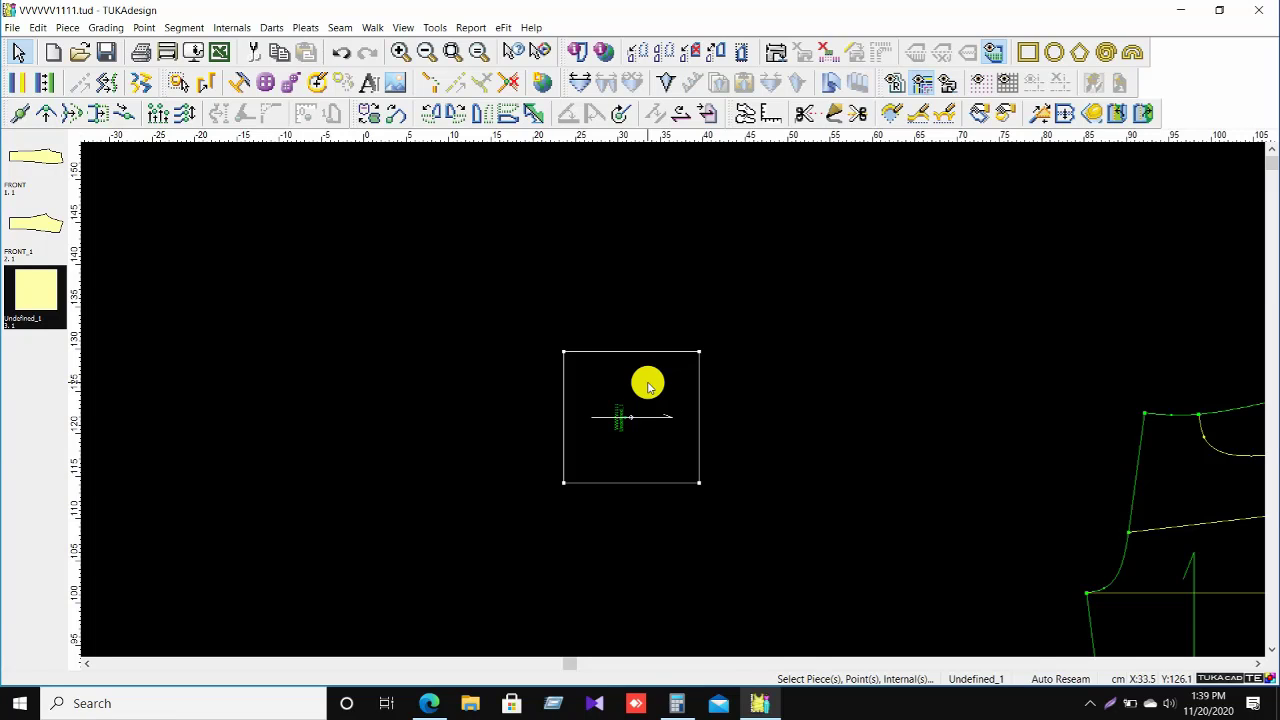
left_click_drag(648, 387, 280, 371)
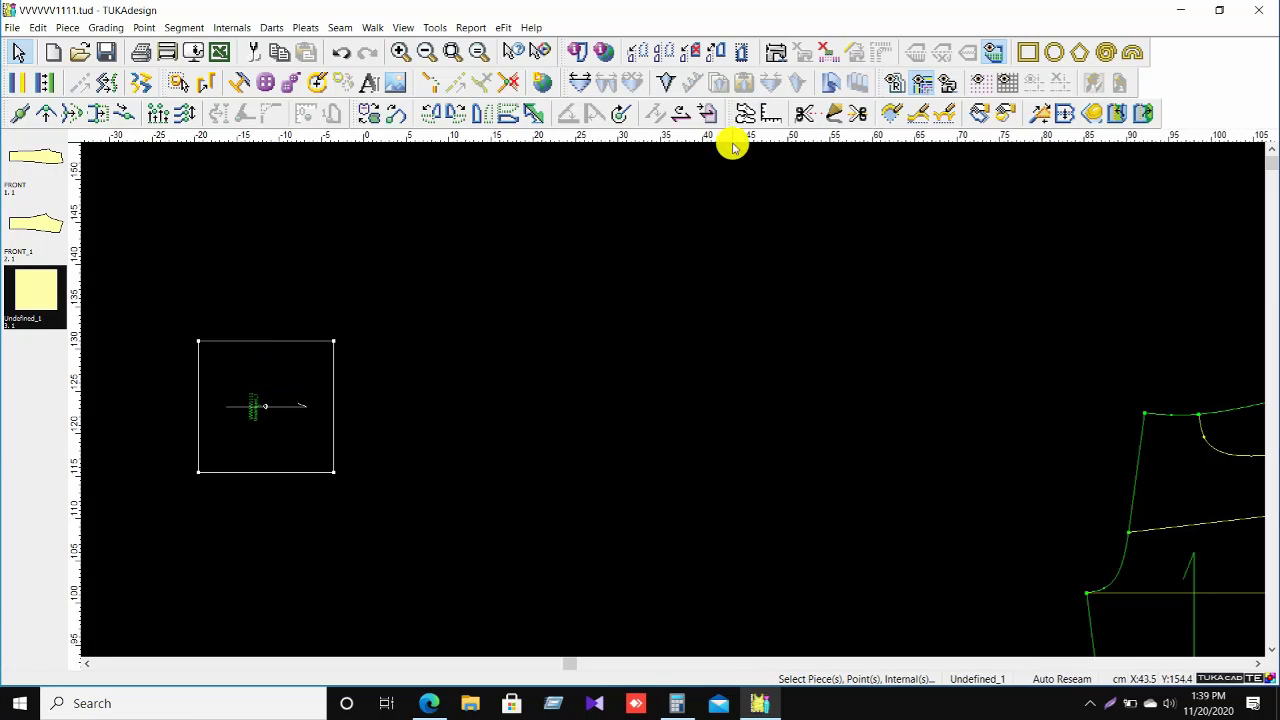
Create a rectangle piece 16 cm in X by 7.75 cm in Y for half of the back pocket.
left_click(1026, 52)
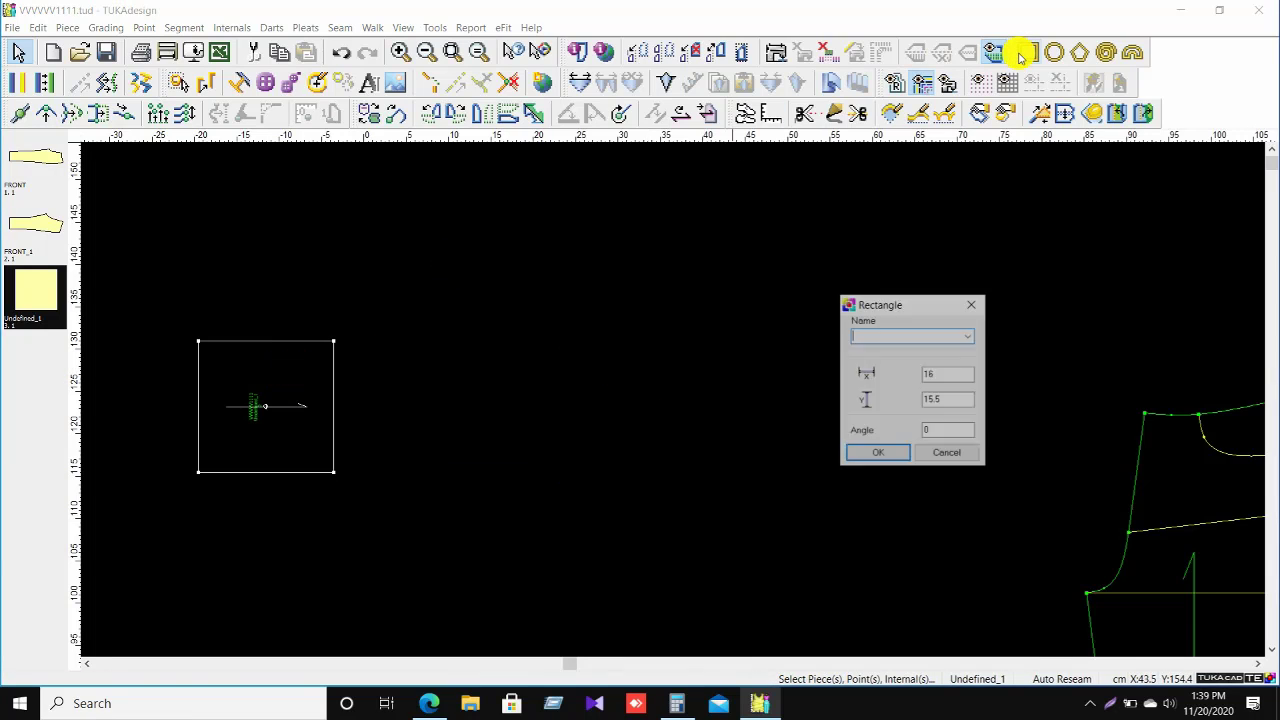
left_click(939, 375)
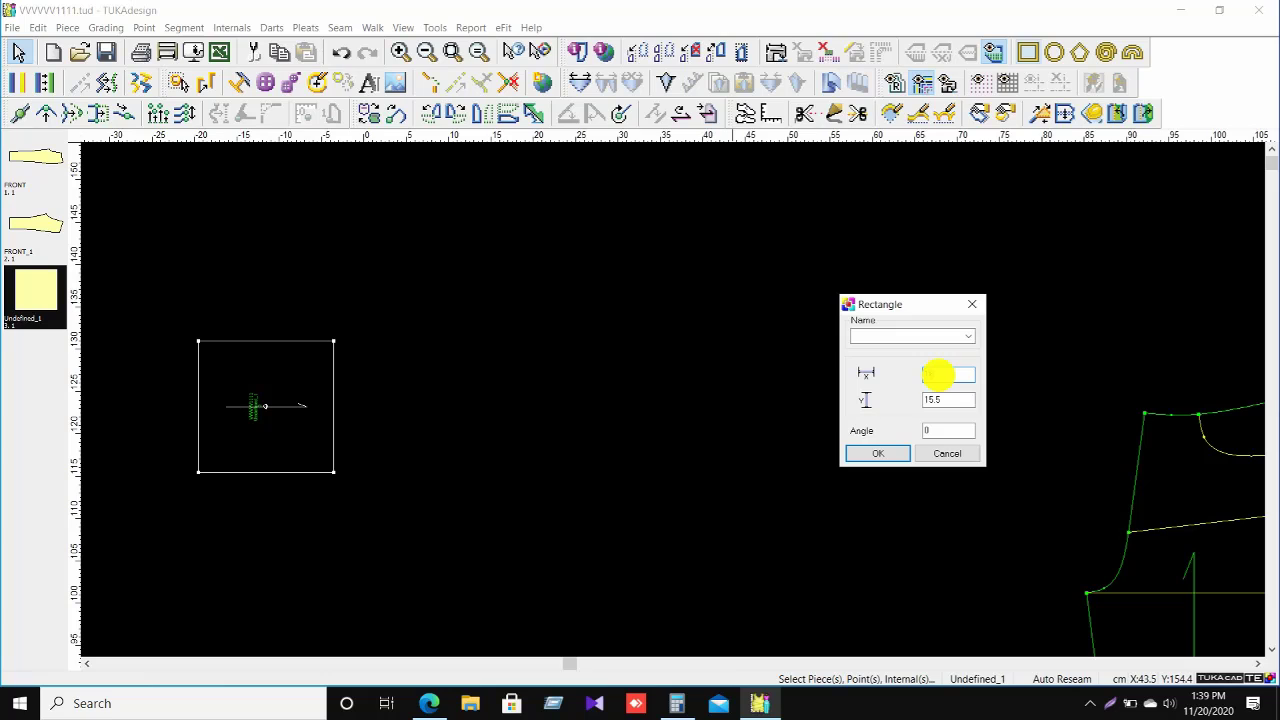
type("16")
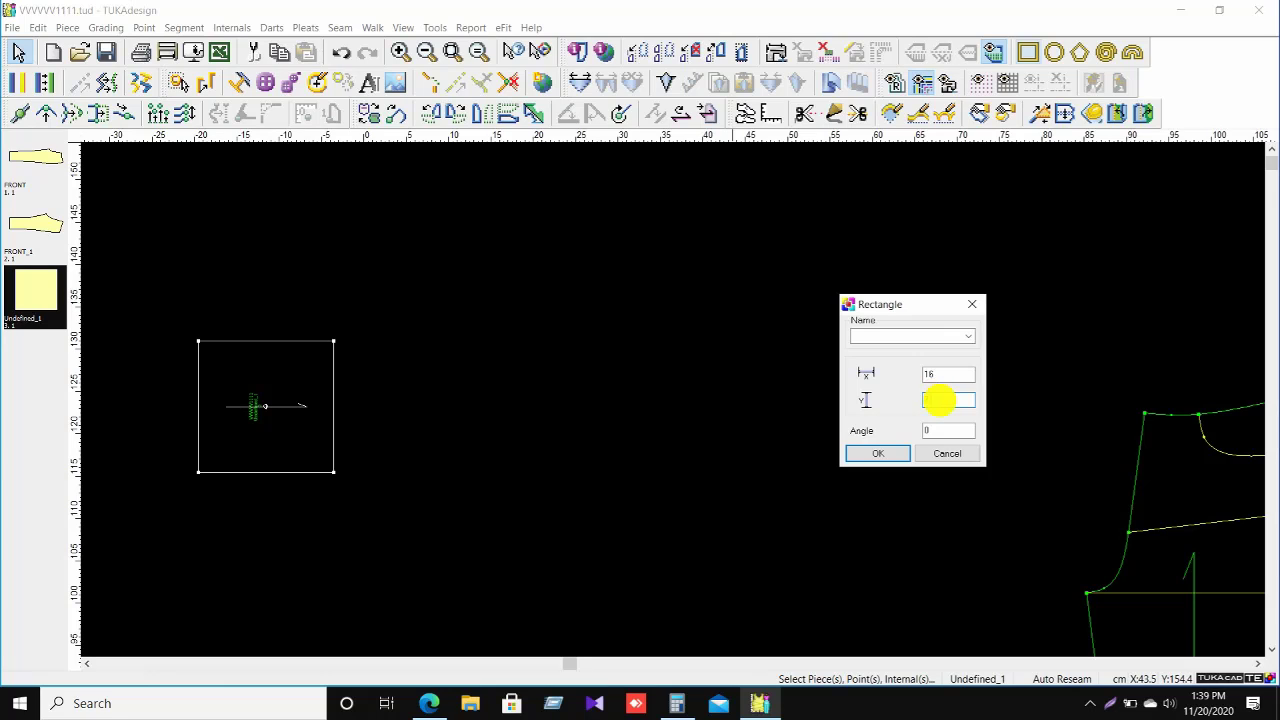
type("7.75")
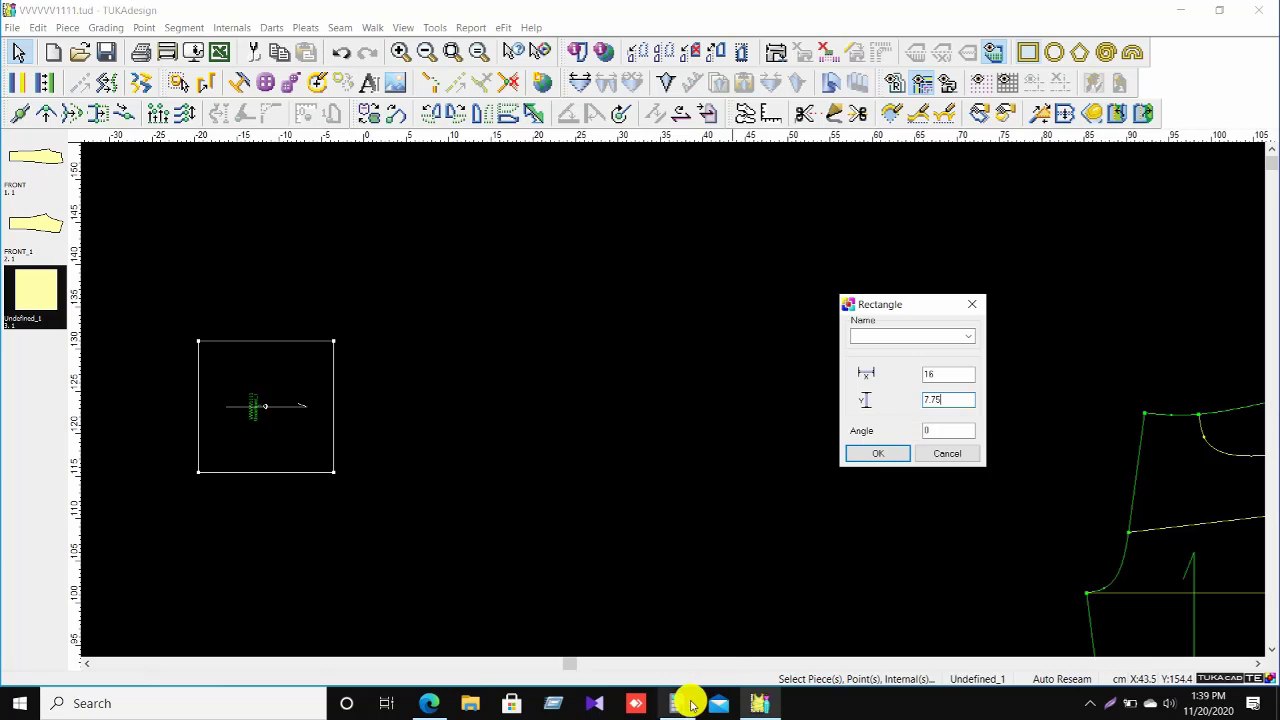
mouse_move(676, 703)
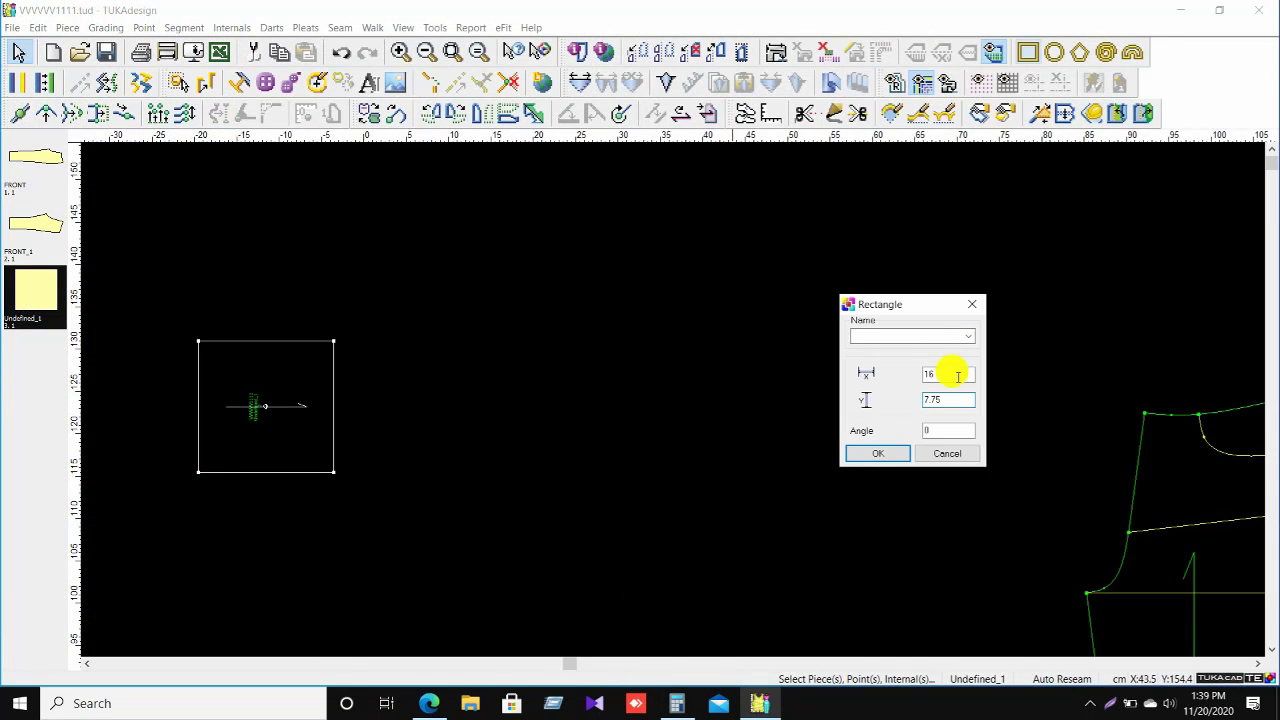
left_click(897, 454)
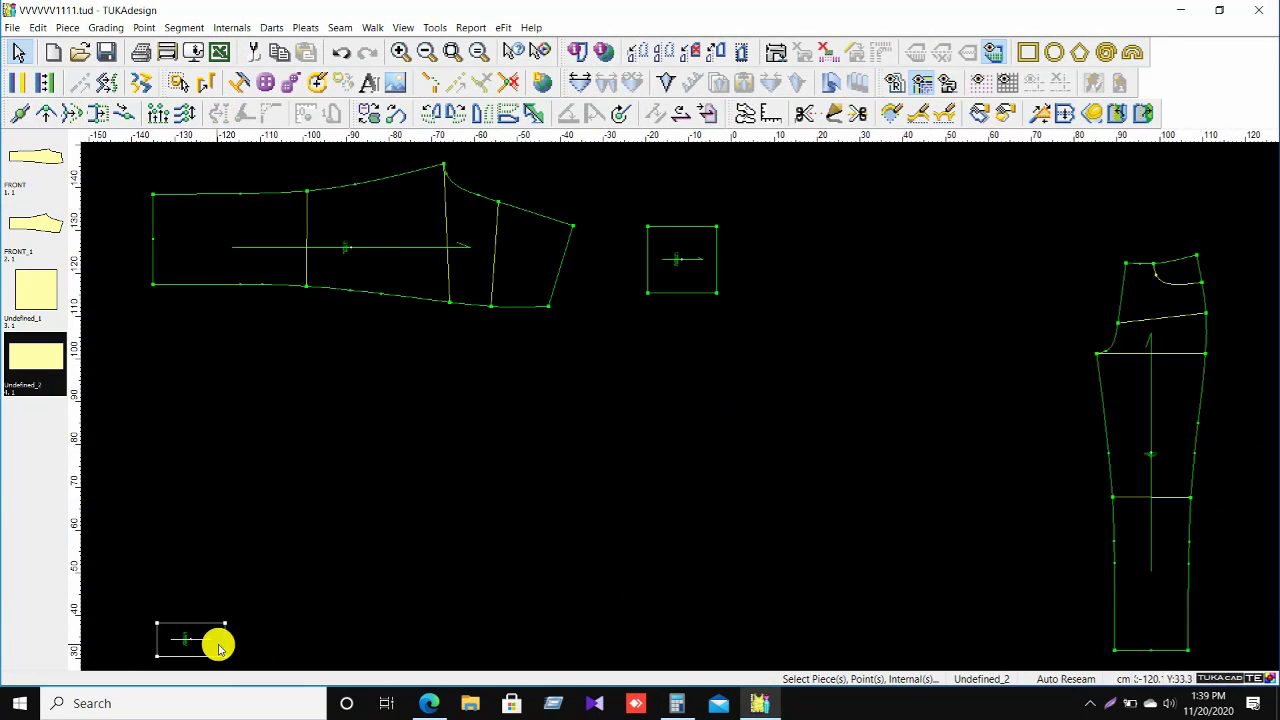
Move the new half-pocket rectangle up beside the square pocket piece, on the side away from FRONT_1.
left_click_drag(210, 637, 800, 240)
scroll(751, 266, "up", 3)
scroll(715, 405, "up", 2)
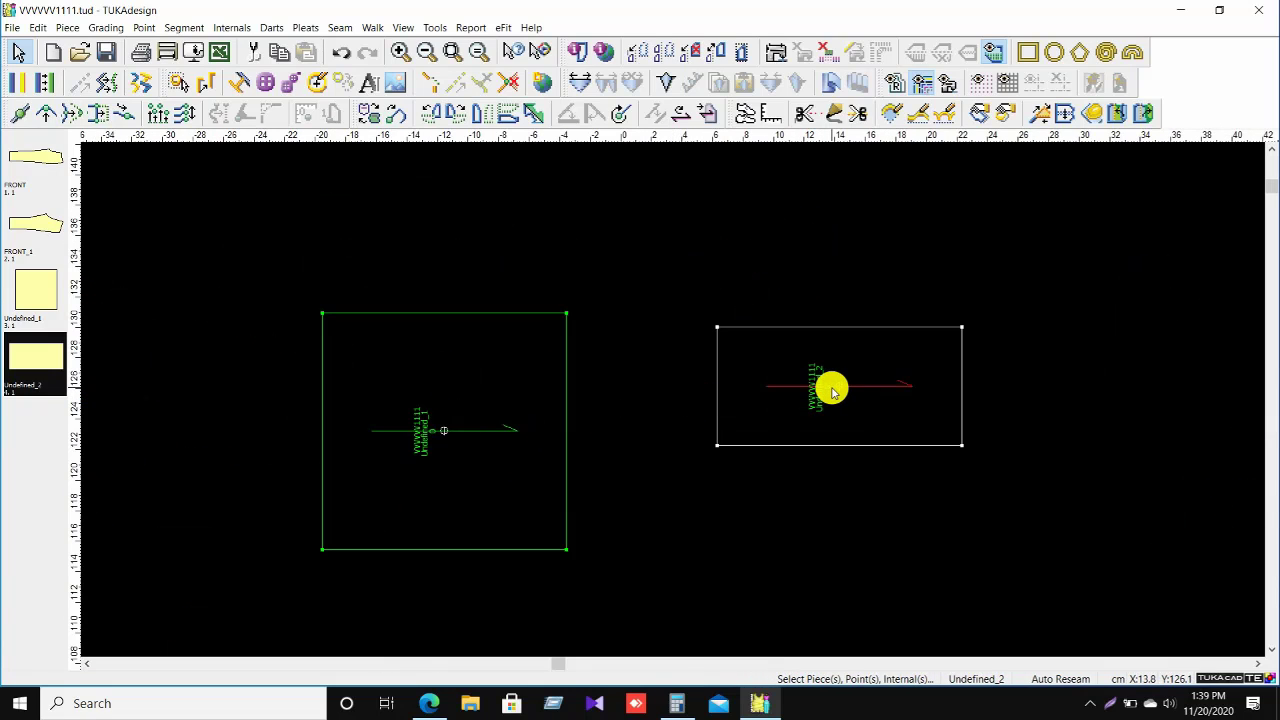
scroll(831, 390, "up", 2)
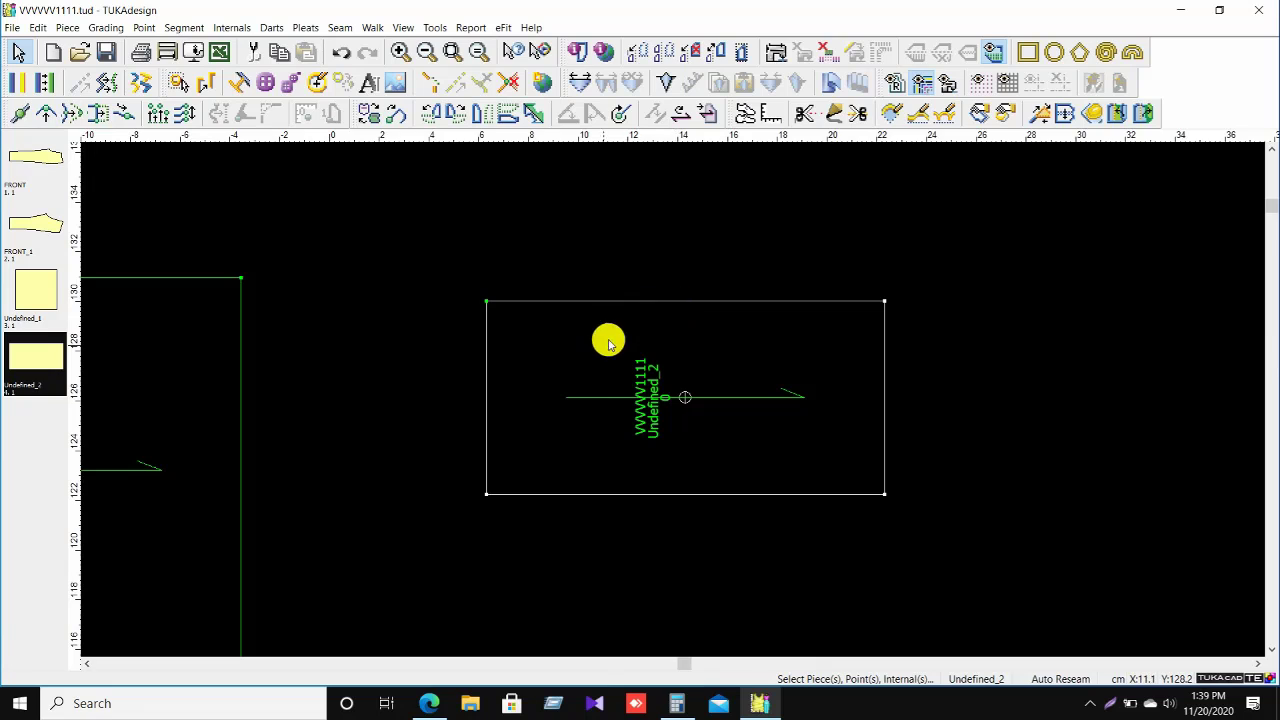
scroll(671, 400, "up", 1)
scroll(671, 400, "down", 5)
scroll(677, 403, "up", 1)
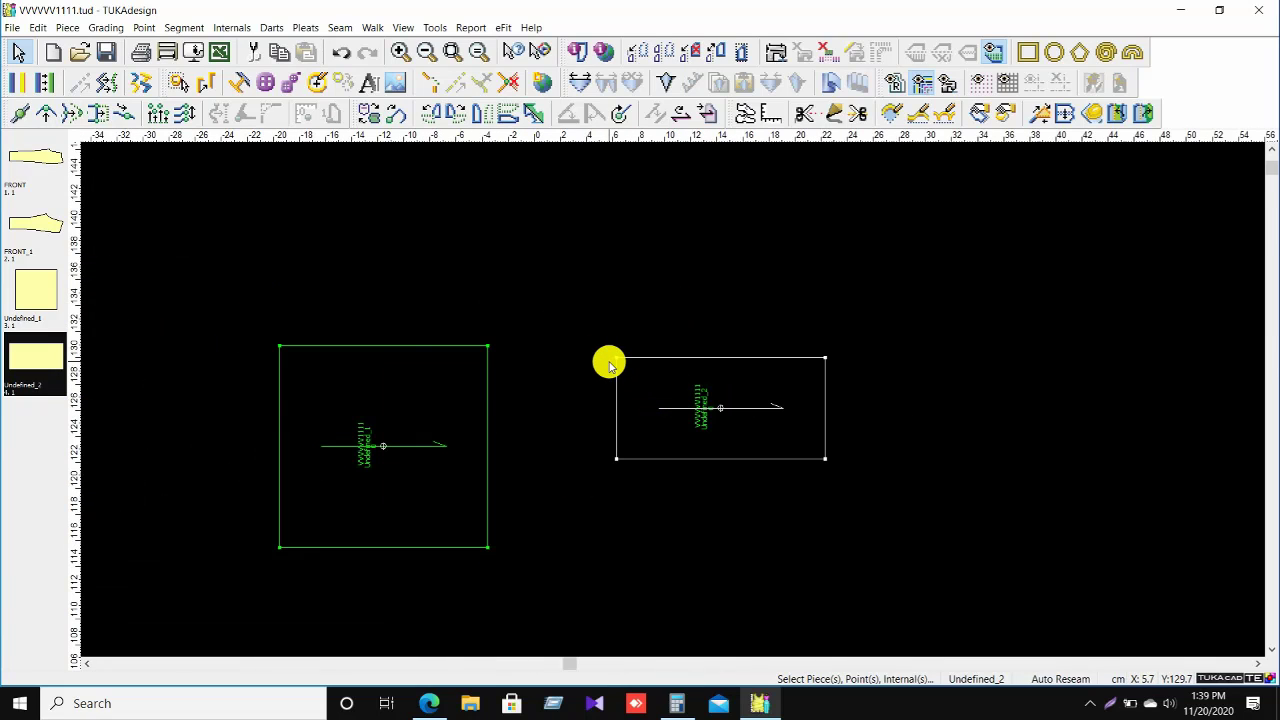
Move the half-pocket's upper-left corner point by 1 cm in X and -1 cm in Y.
left_click(185, 116)
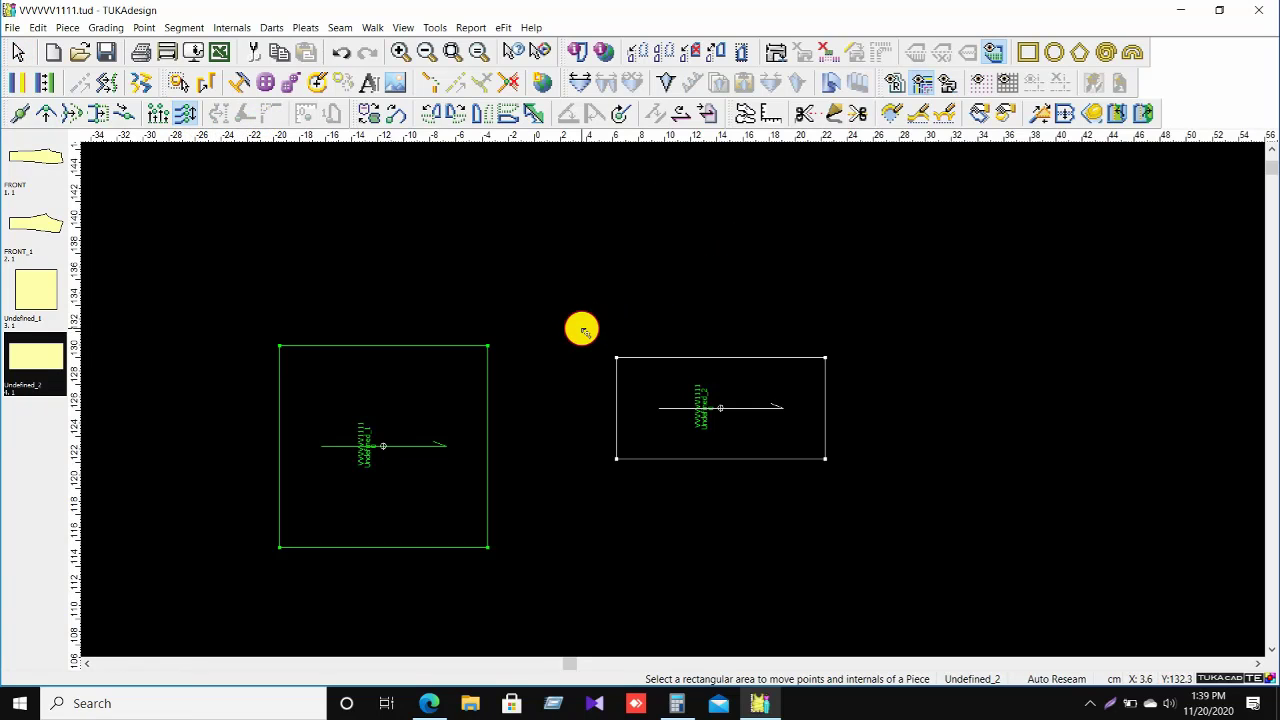
left_click_drag(581, 328, 658, 397)
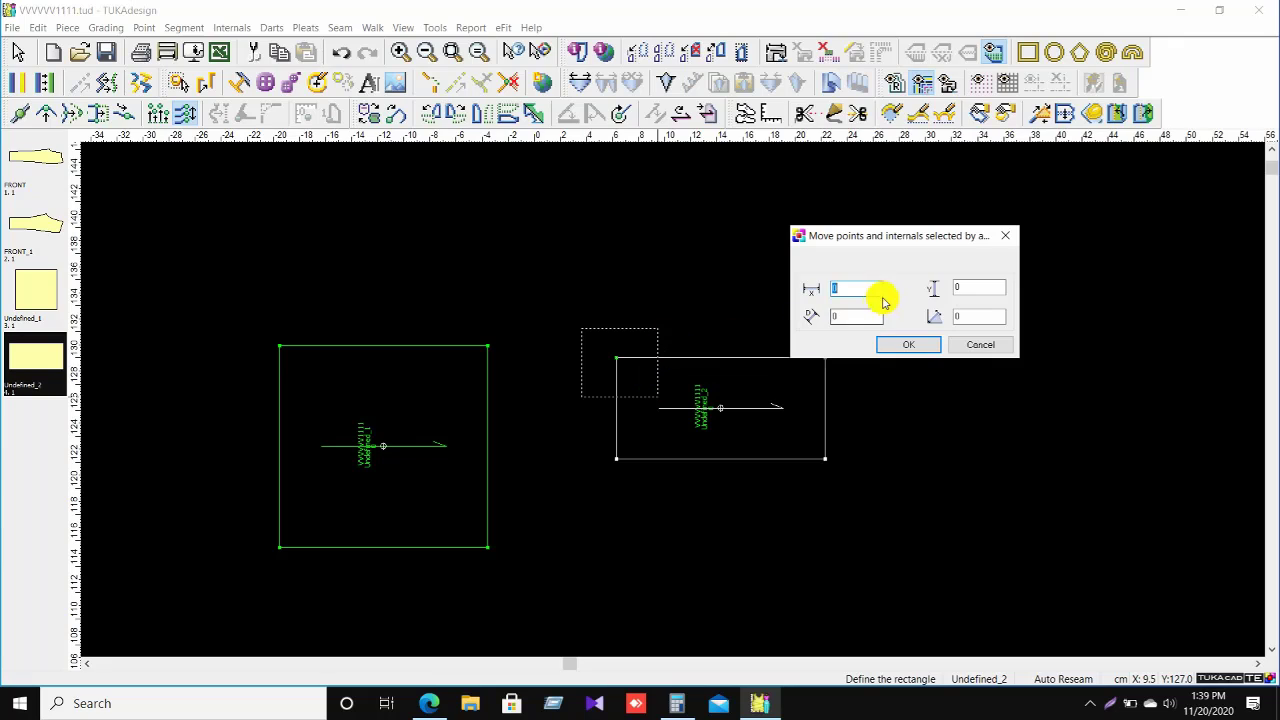
left_click(969, 288)
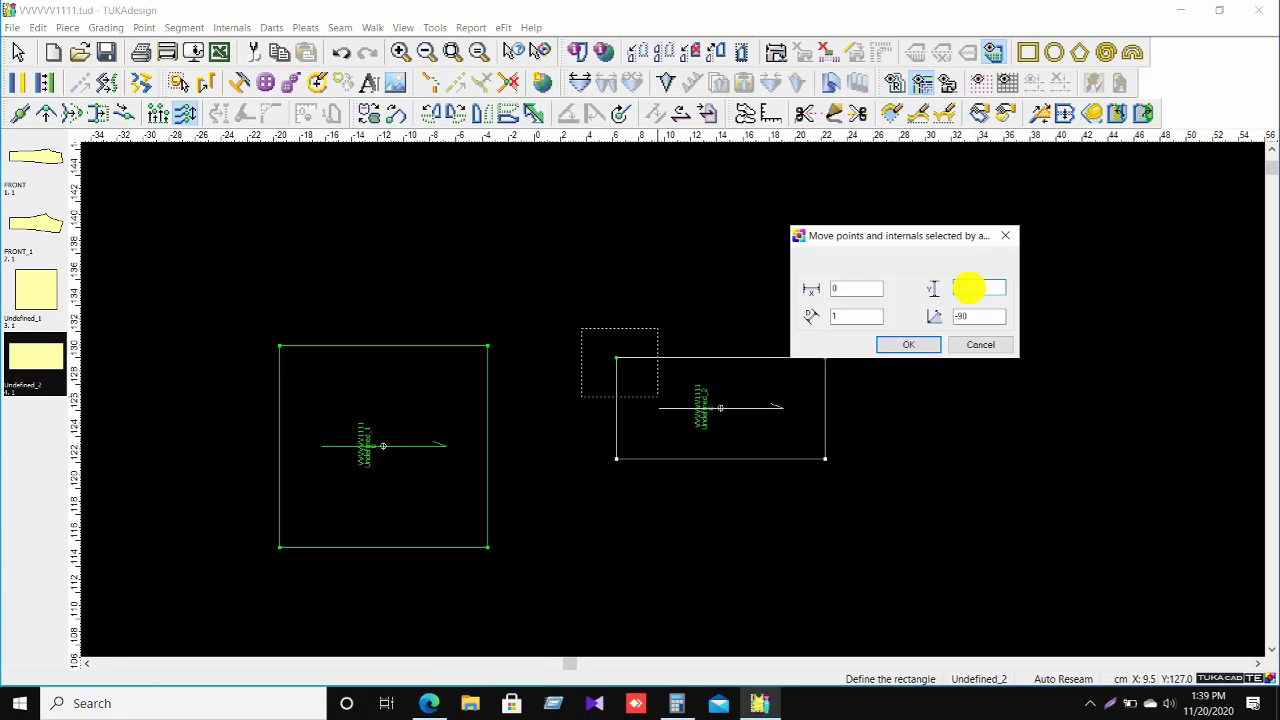
double_click(861, 290)
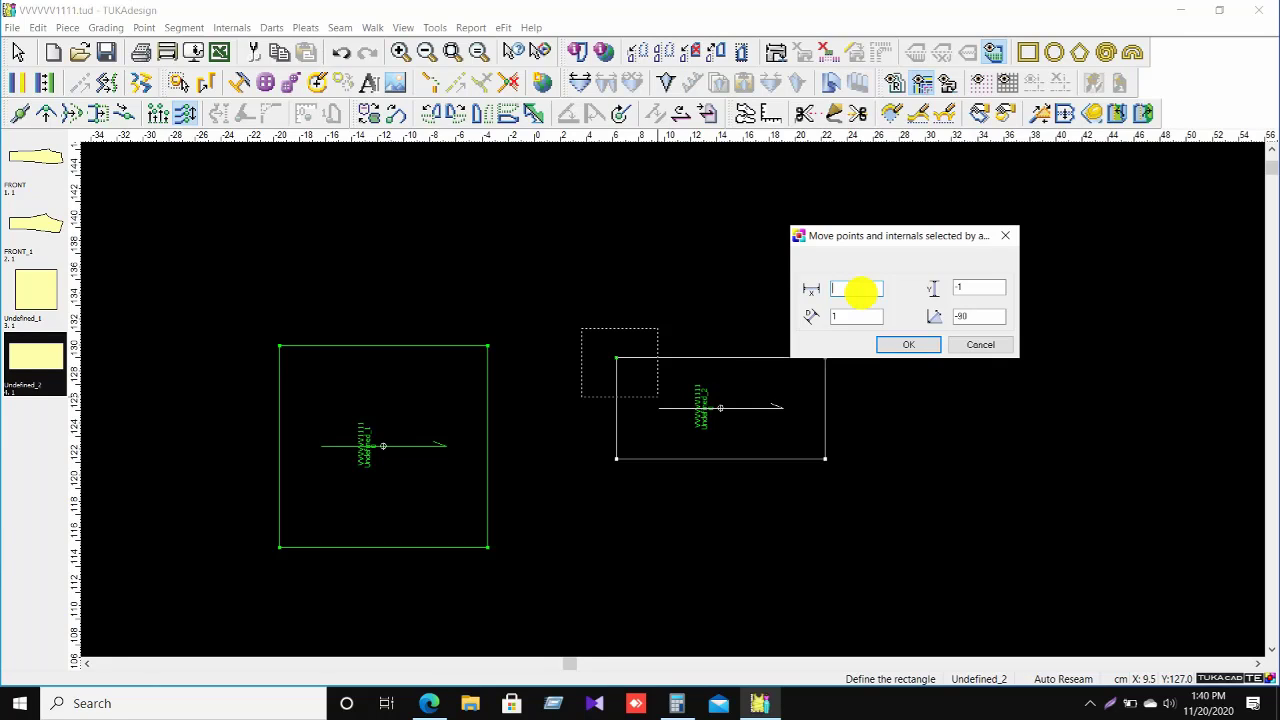
key("Return")
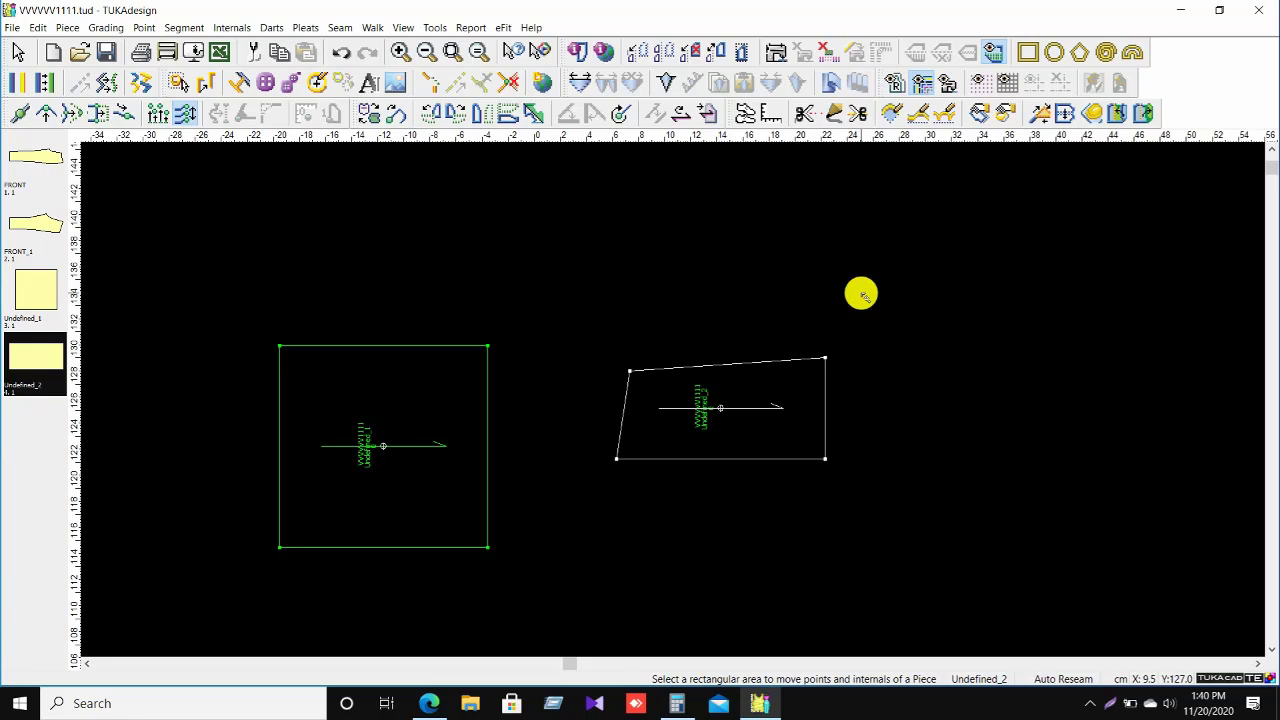
Mirror the half-pocket piece about its lower long edge to form the full pocket shape.
left_click(824, 357)
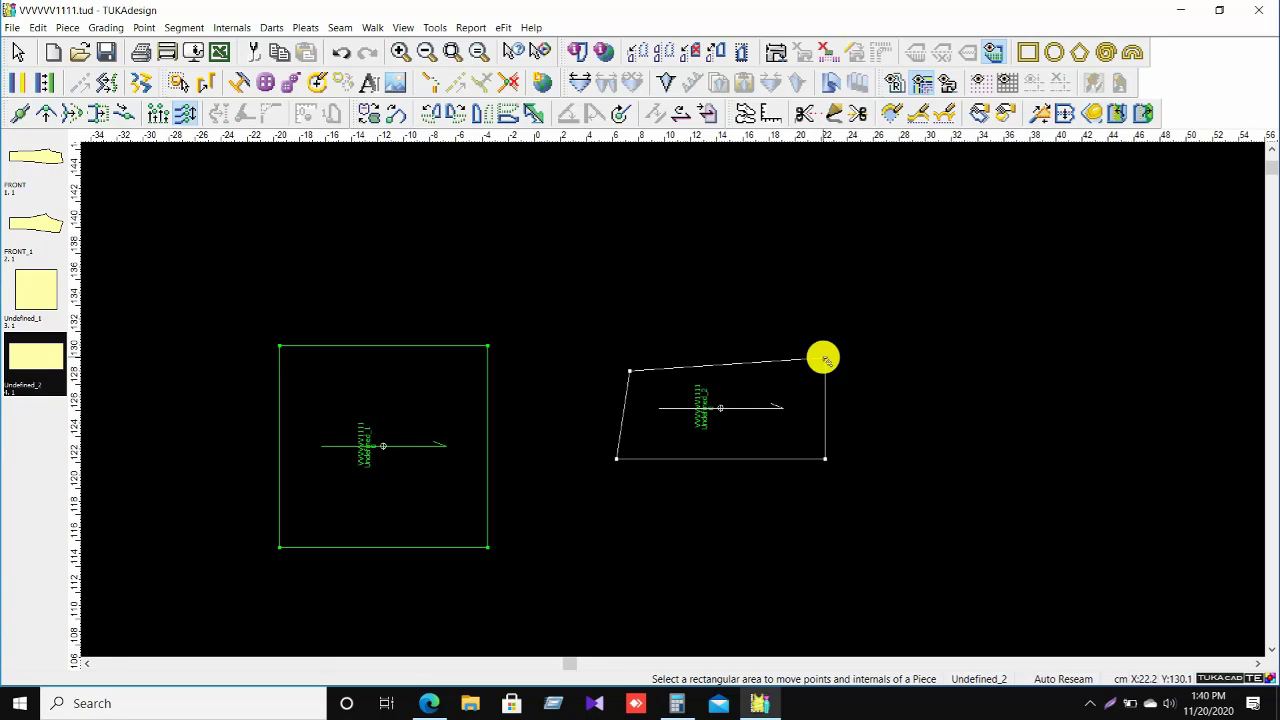
right_click(840, 240)
left_click(877, 281)
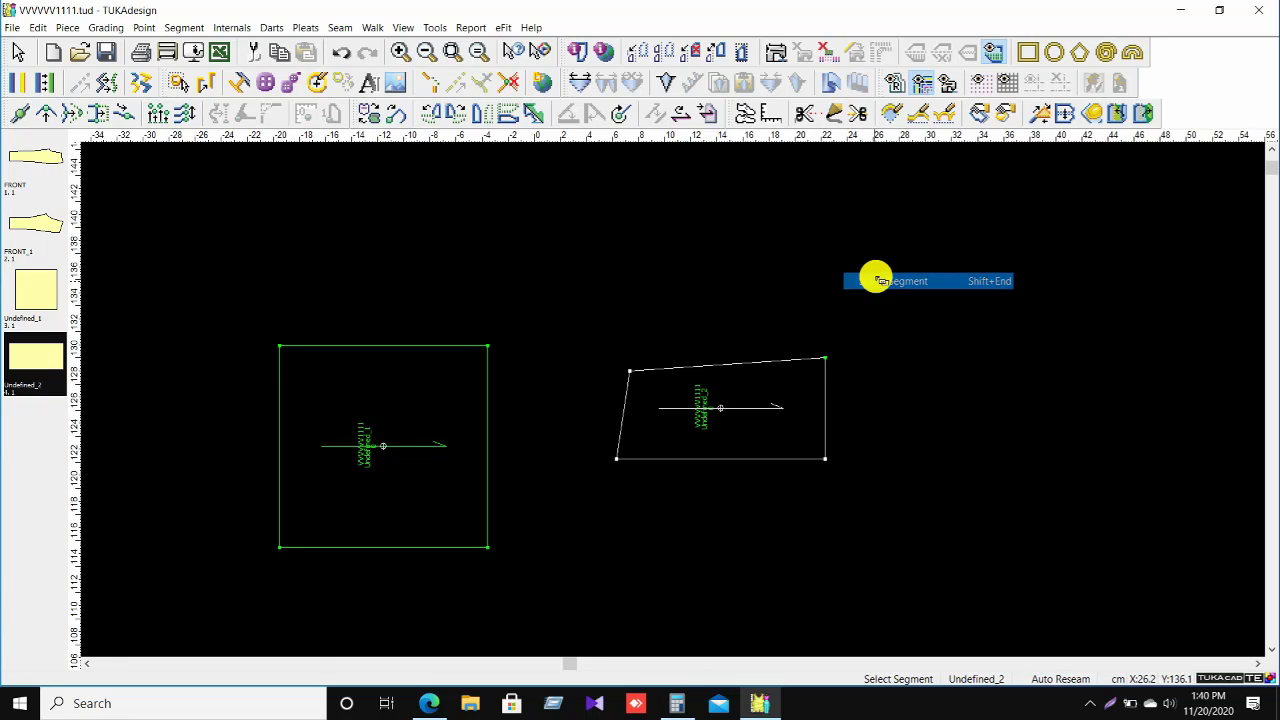
left_click(731, 458)
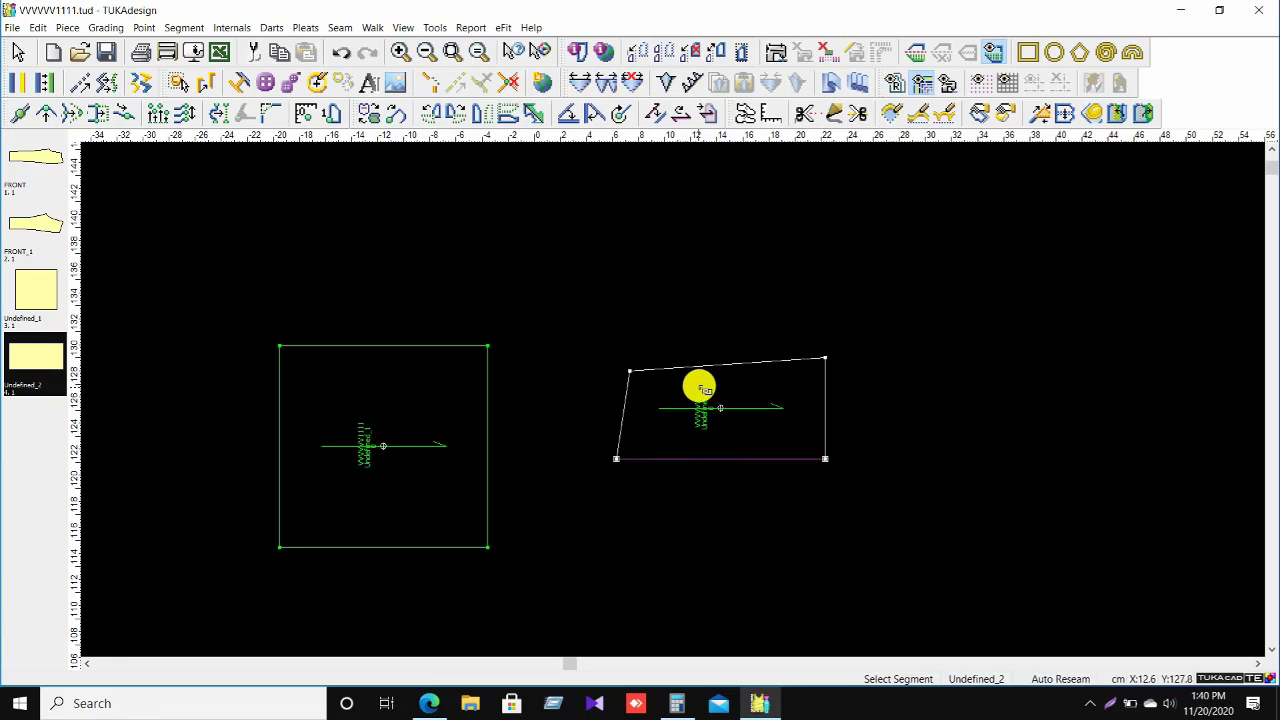
left_click(915, 55)
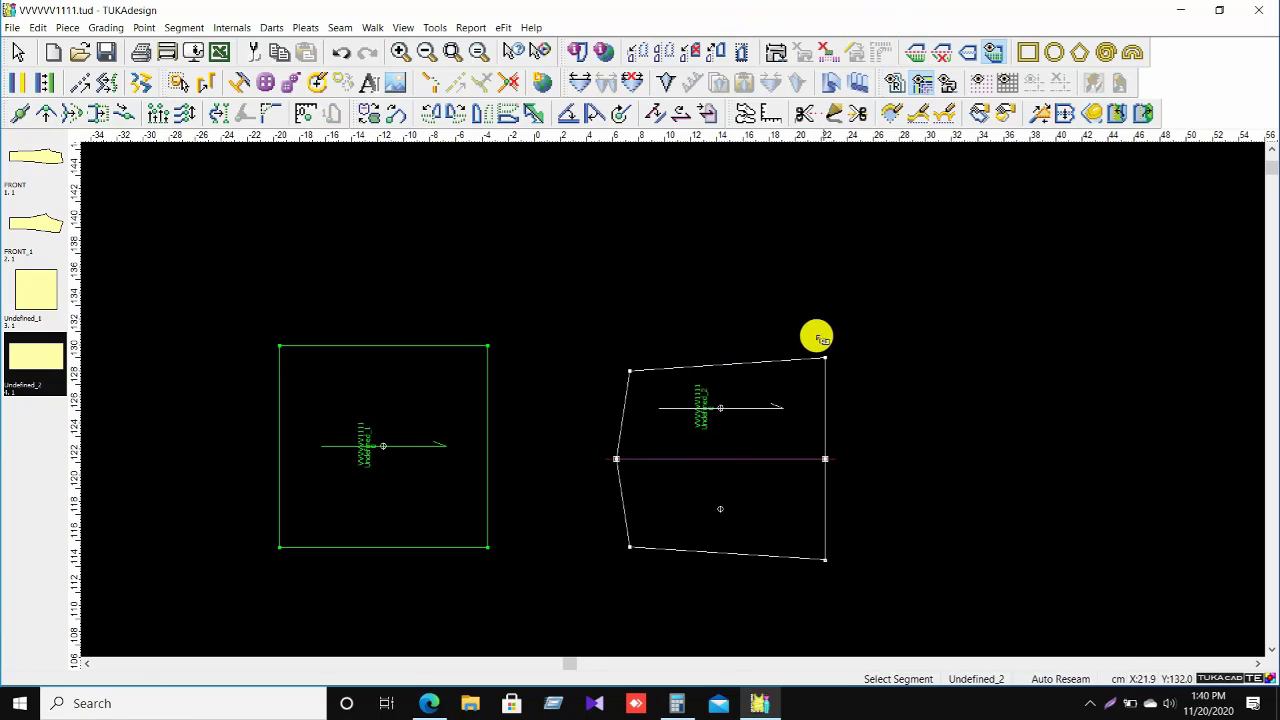
right_click(842, 290)
left_click(870, 300)
scroll(671, 402, "down", 2)
scroll(671, 402, "up", 2)
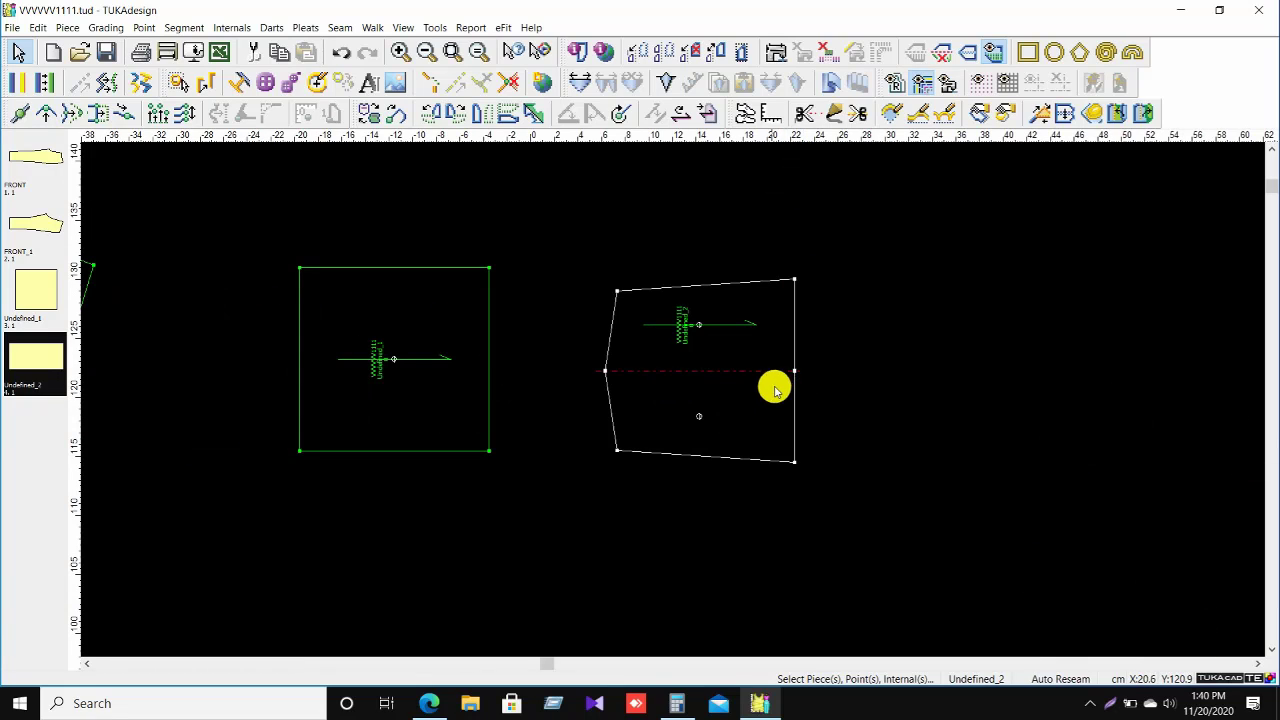
Rotate the pocket piece 90 degrees counterclockwise so its point faces down.
right_click(866, 264)
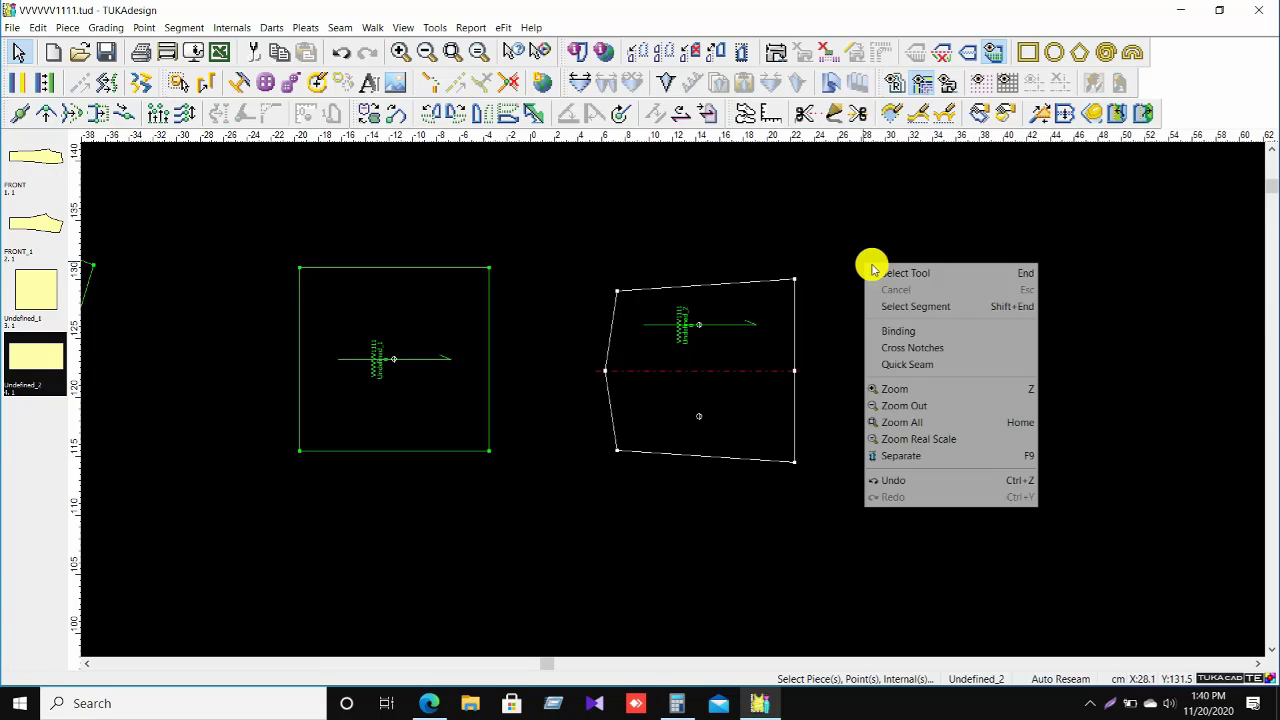
left_click(903, 275)
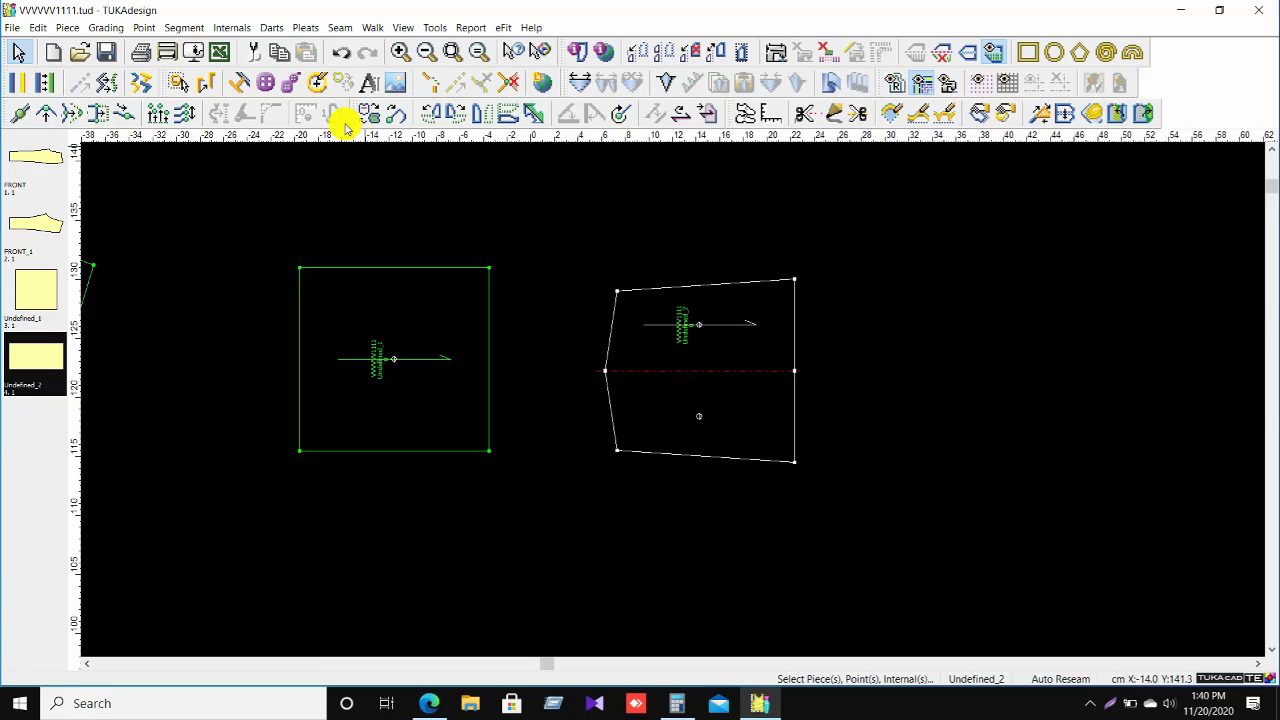
left_click(438, 113)
scroll(671, 397, "up", 1)
scroll(673, 400, "down", 1)
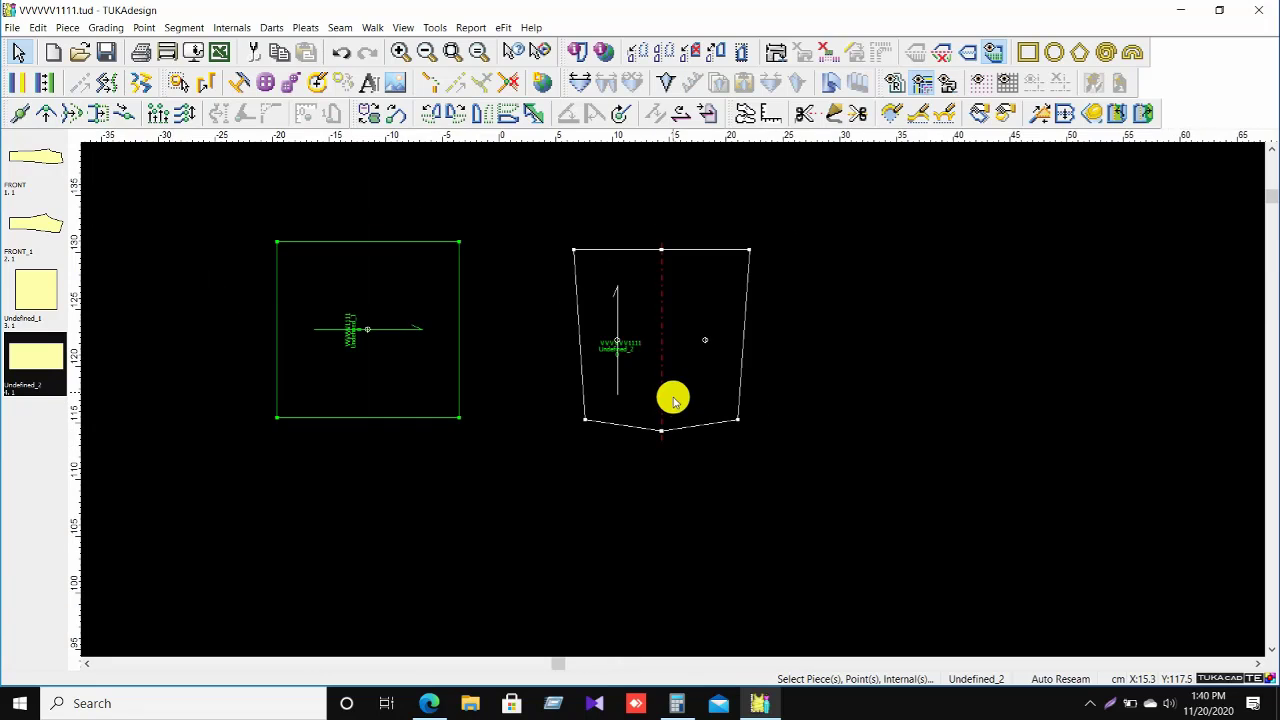
Examine the back pocket's bottom shape in the PDF sketch in Edge, and compare it with the pocket piece in TUKAdesign.
left_click(427, 706)
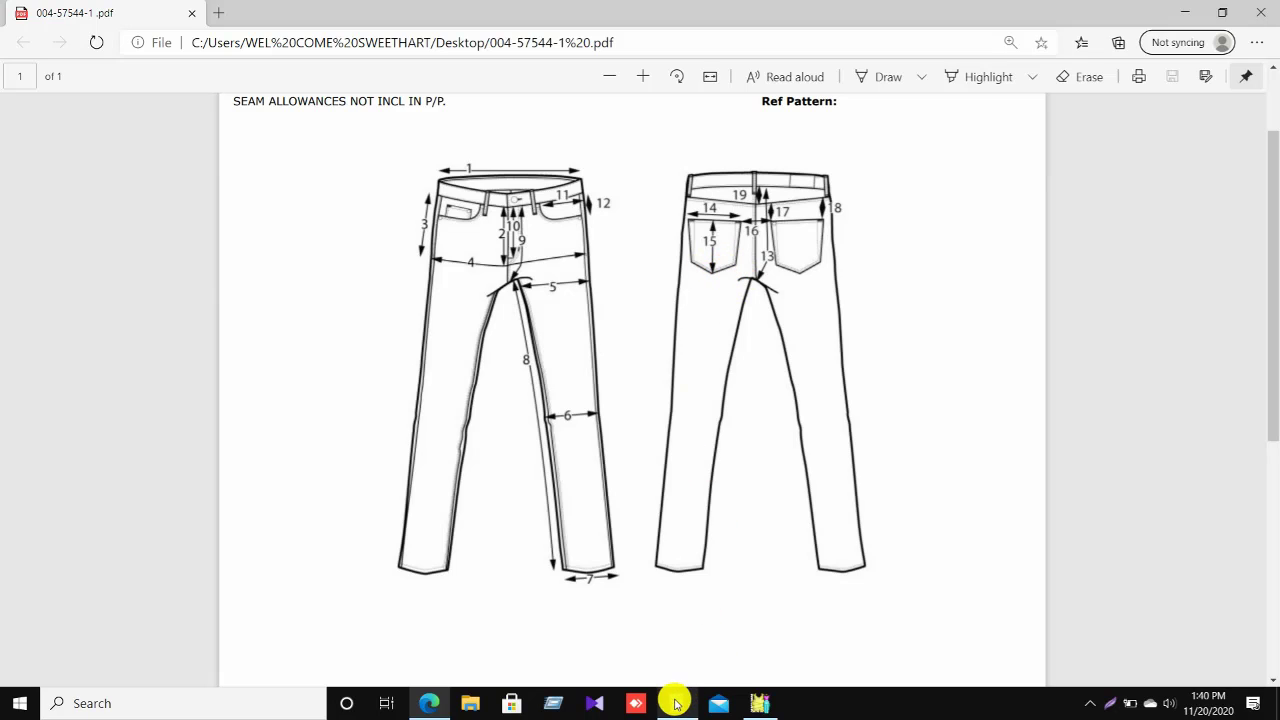
left_click(759, 705)
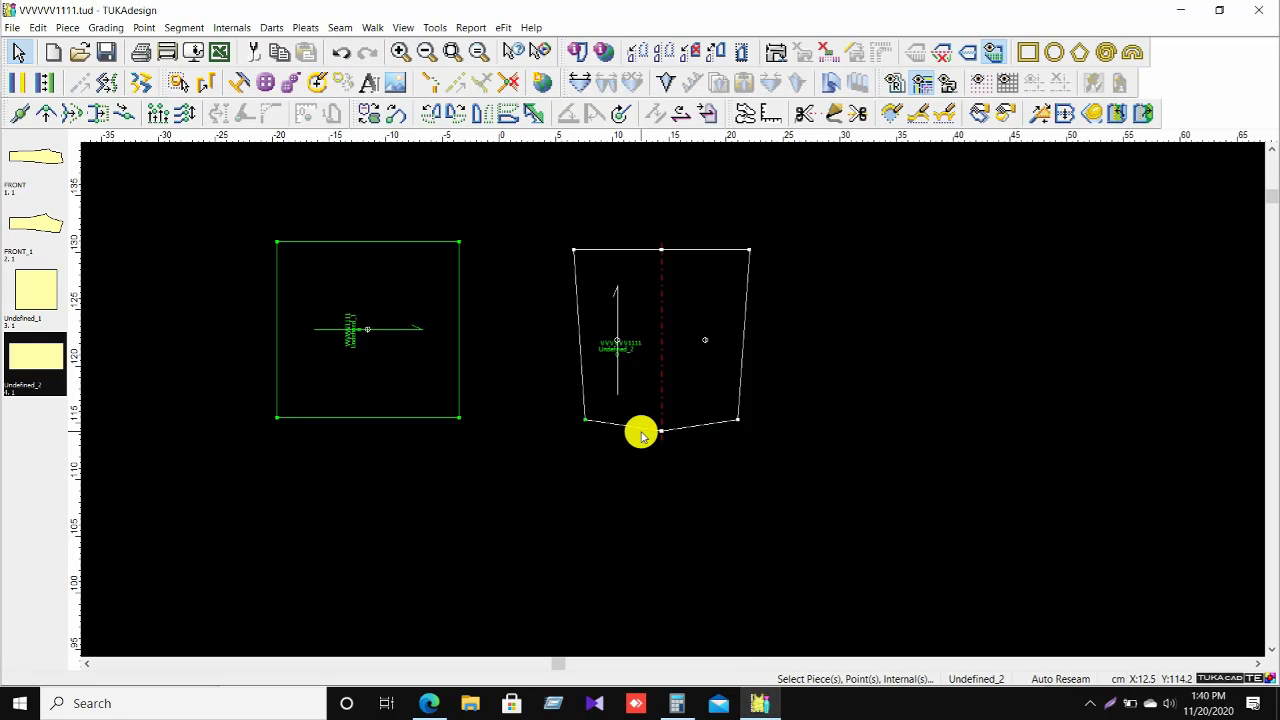
scroll(671, 397, "up", 2)
scroll(671, 397, "down", 1)
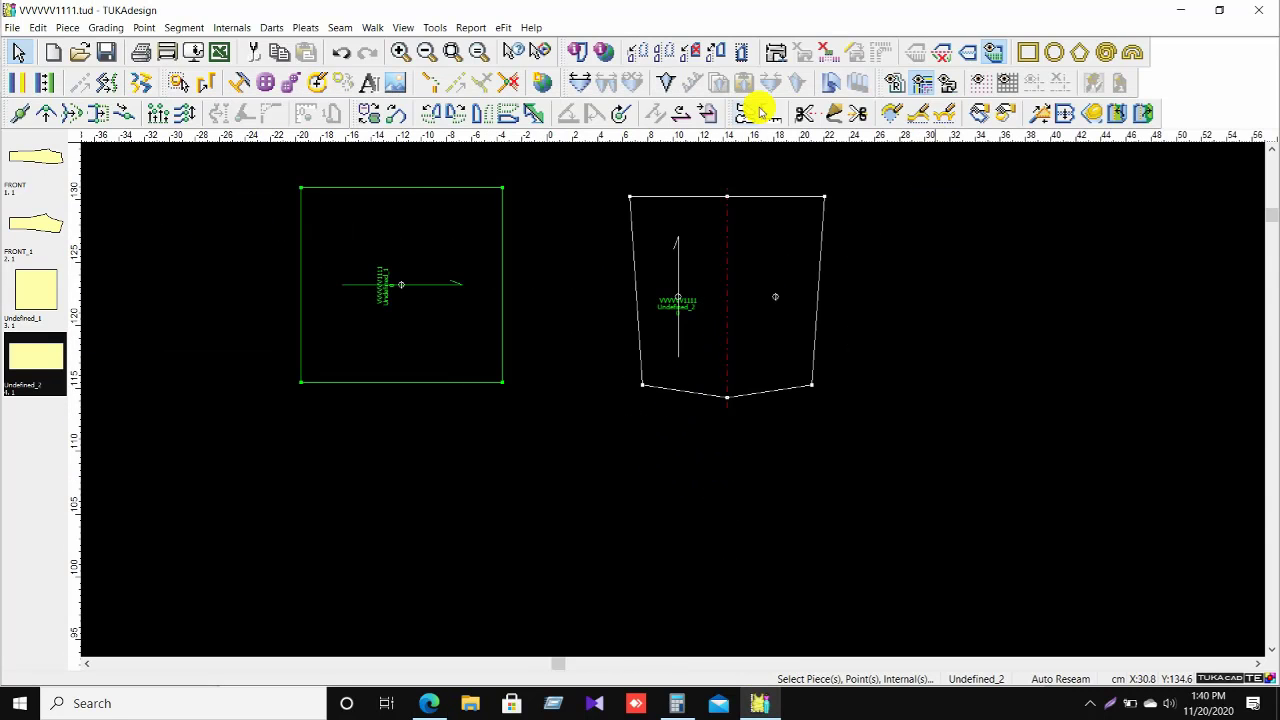
Rotate the pocket piece 90 degrees clockwise and move its upper-left corner point 1 cm in X to deepen the pocket's point.
left_click(453, 115)
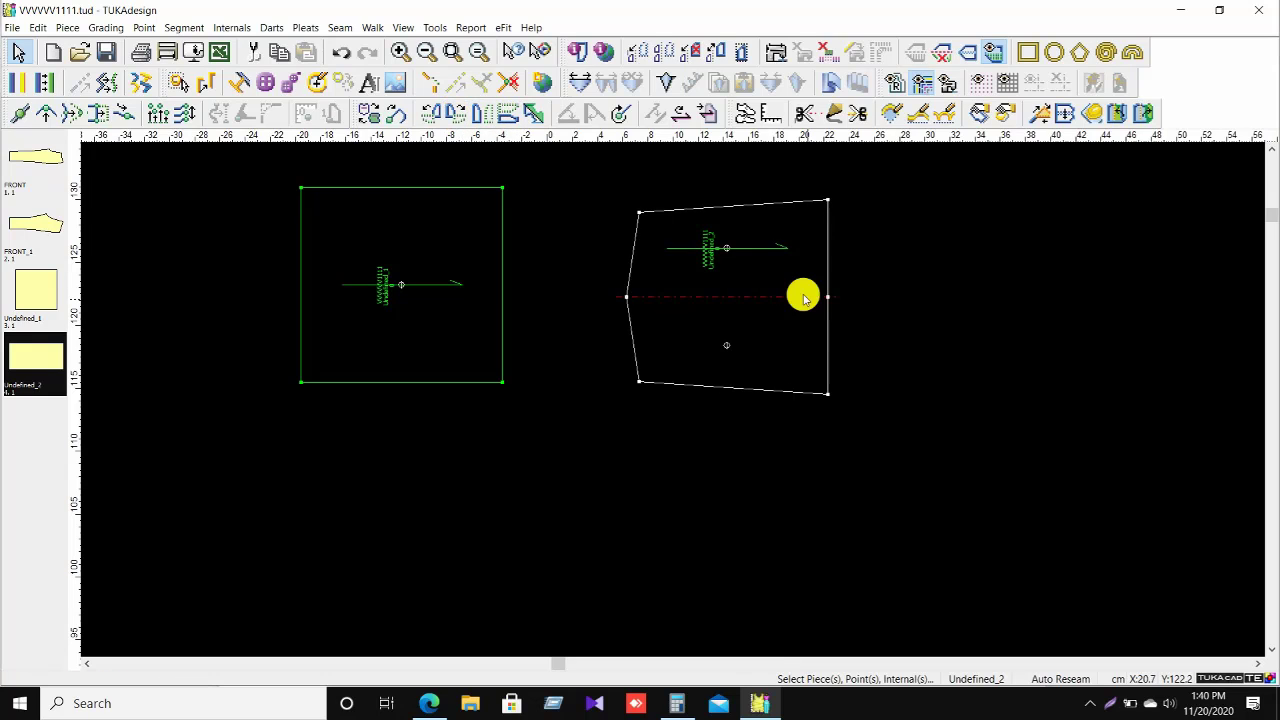
scroll(734, 269, "up", 1)
scroll(673, 402, "down", 1)
scroll(673, 402, "up", 1)
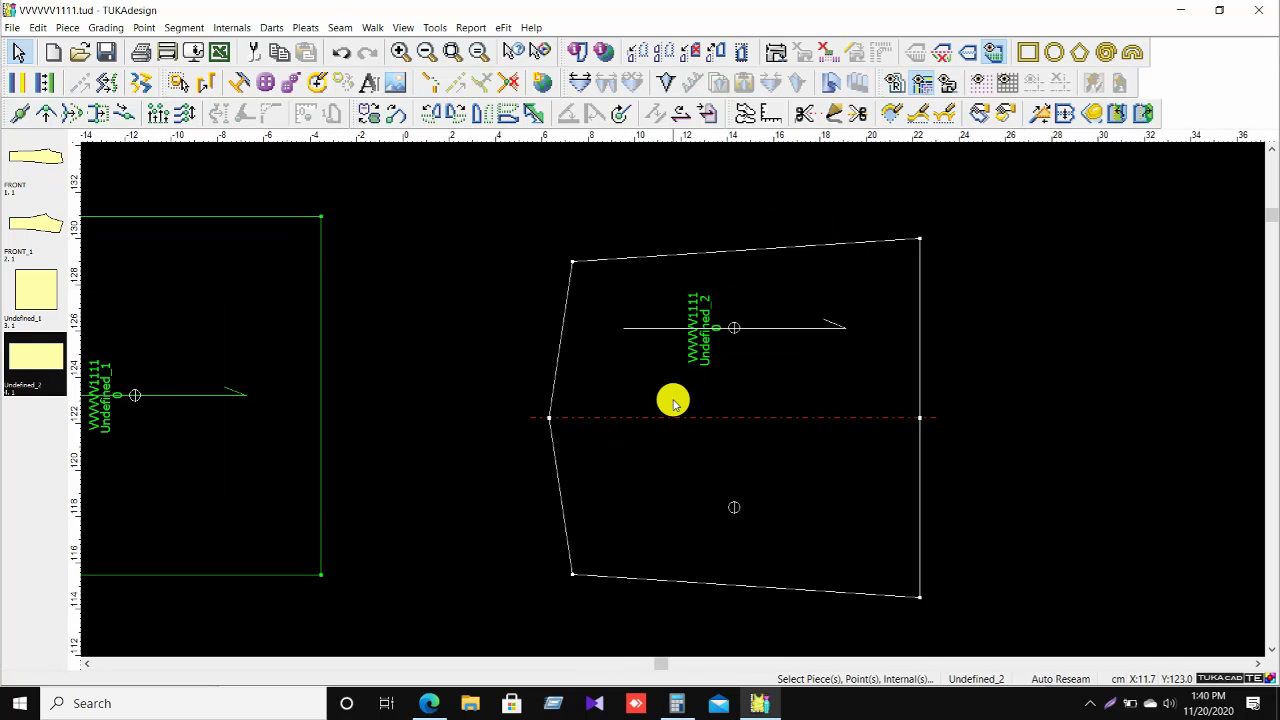
key("m")
left_click_drag(541, 219, 612, 289)
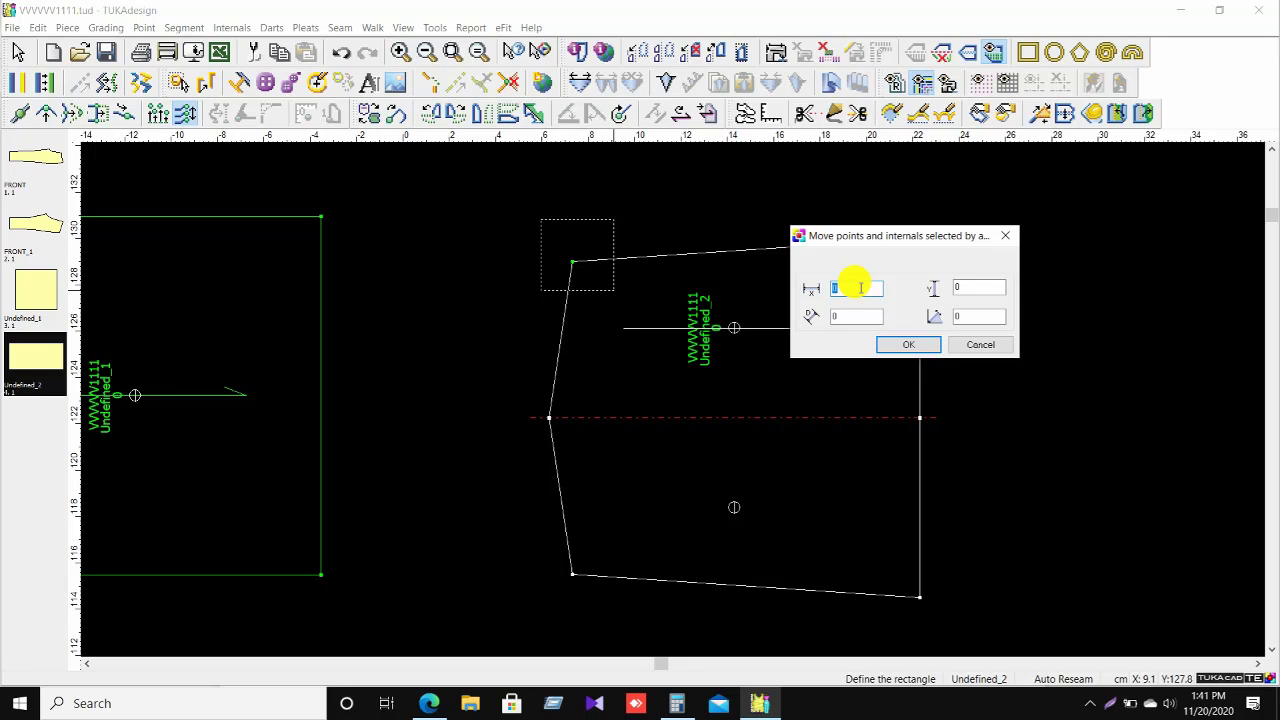
key("Return")
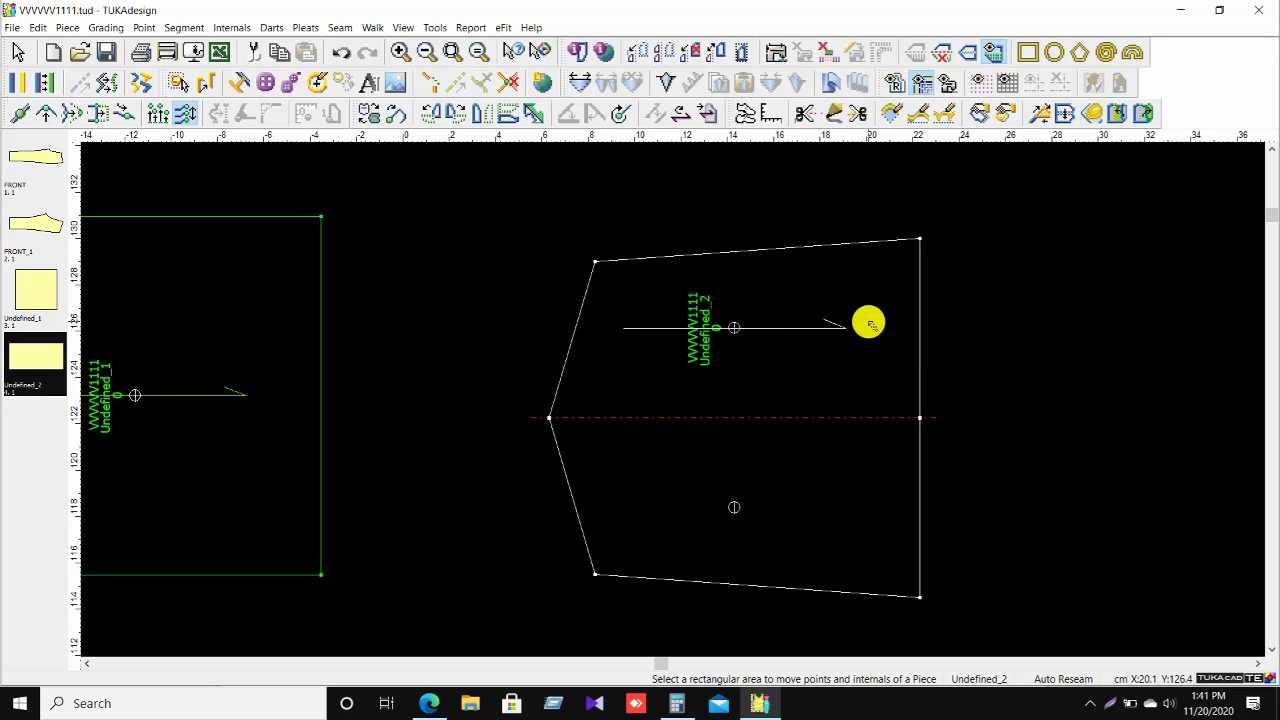
right_click(945, 320)
left_click(945, 334)
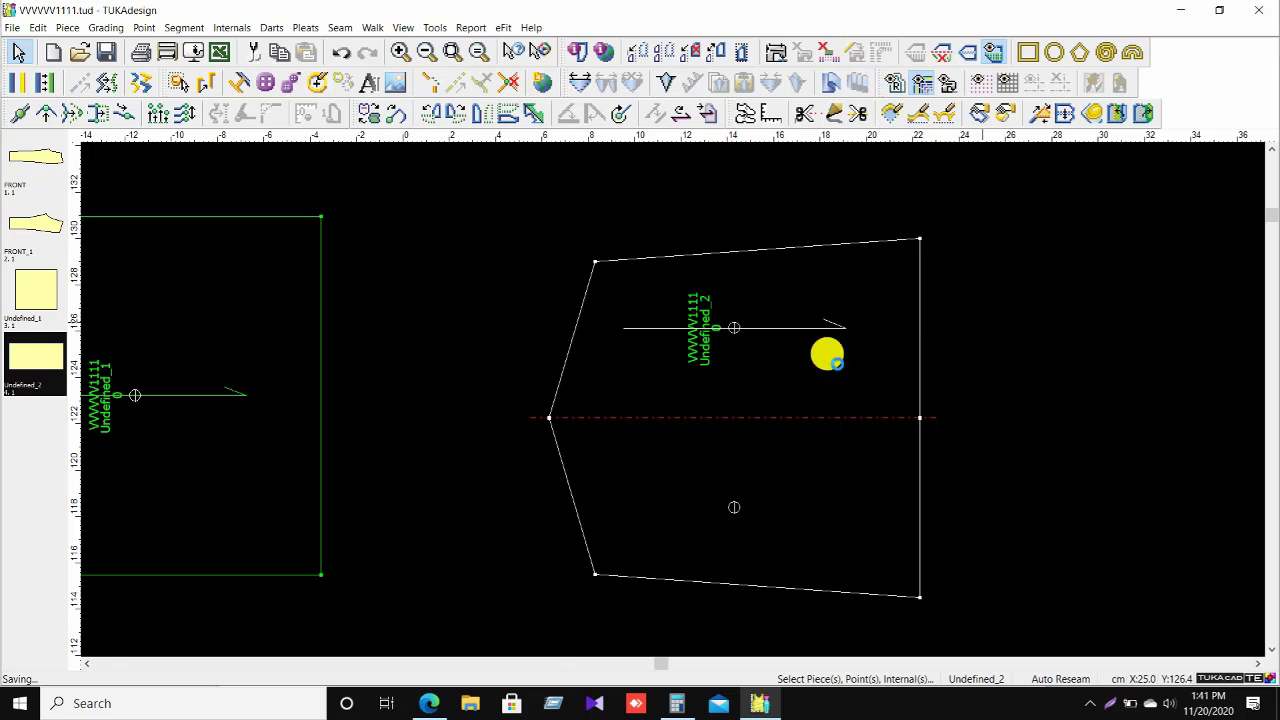
Rotate the reshaped pocket piece 90 degrees counterclockwise so its opening edge is at the top.
scroll(790, 380, "down", 3)
scroll(674, 400, "up", 2)
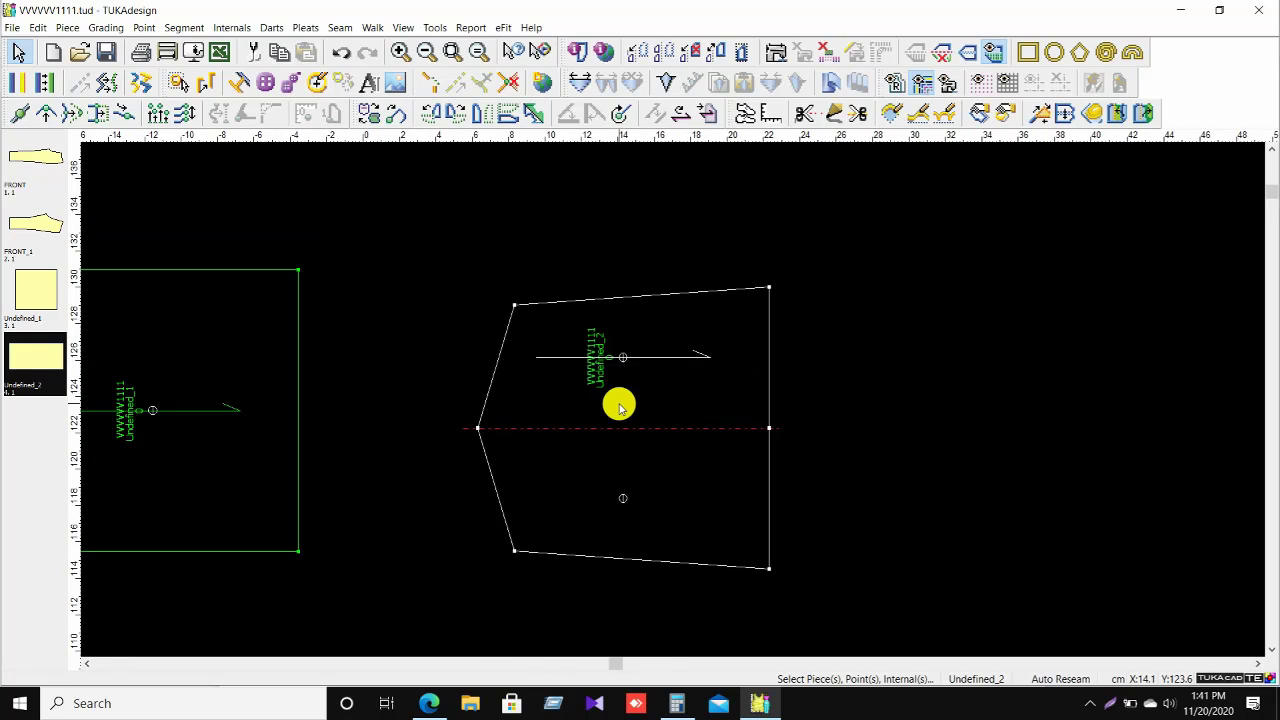
scroll(674, 400, "down", 1)
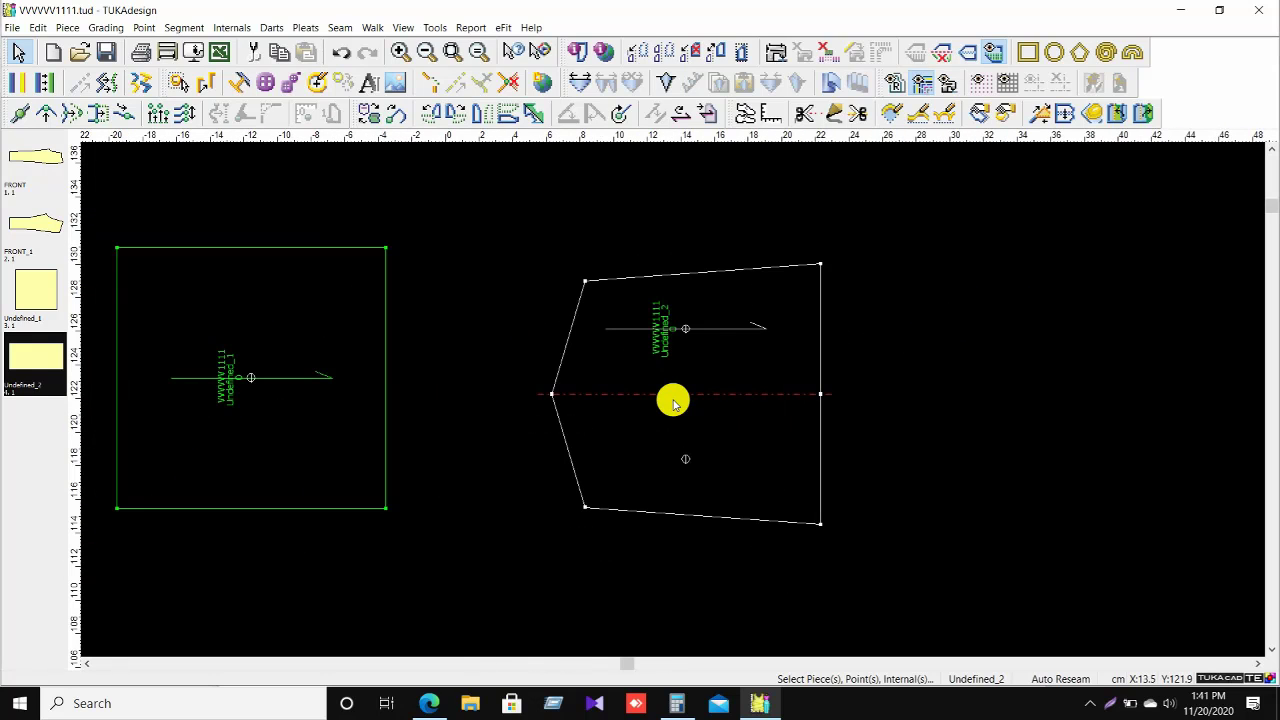
left_click(455, 113)
scroll(697, 374, "down", 1)
scroll(670, 400, "down", 2)
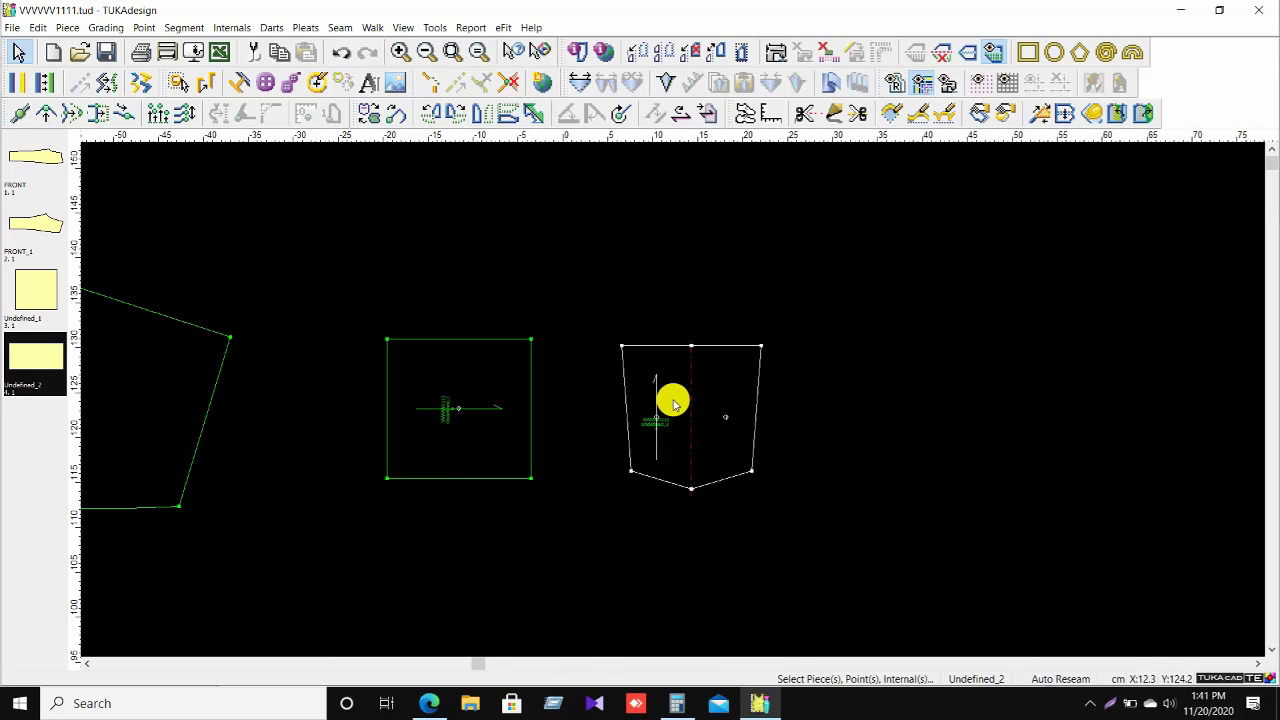
Remove the unused square pocket piece from the workspace and select the pointed pocket piece.
left_click(466, 369)
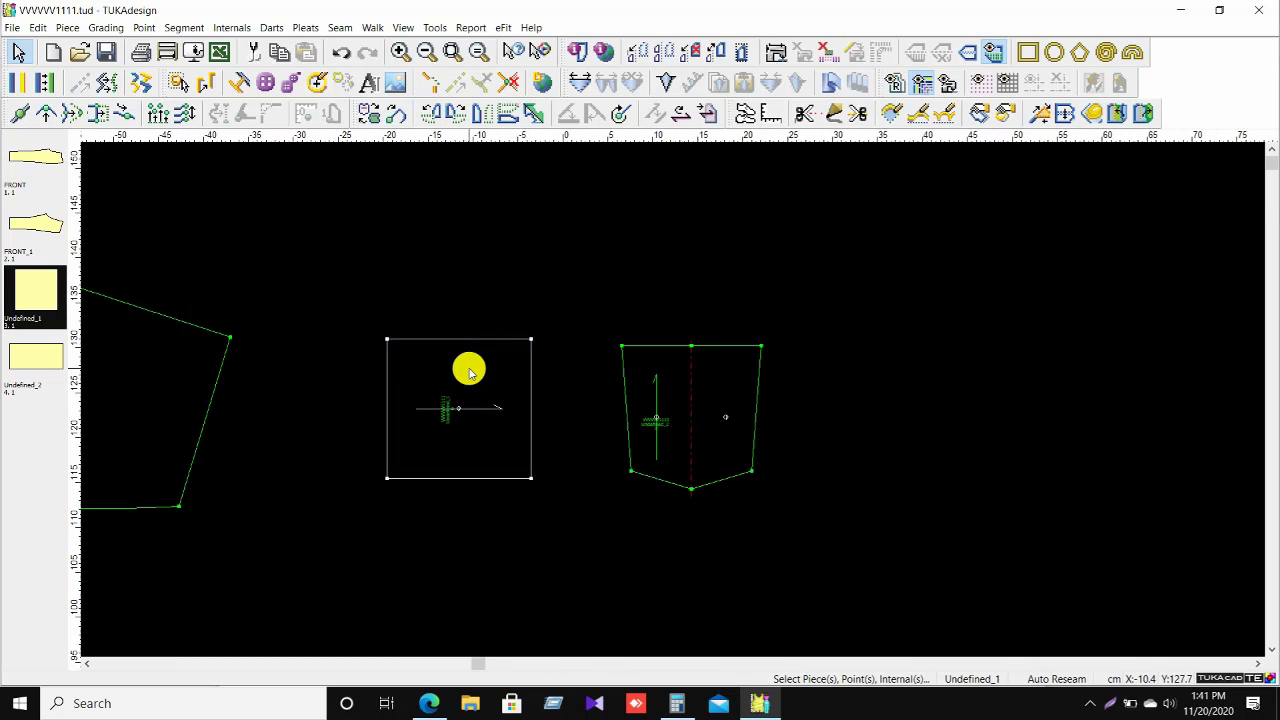
left_click(255, 51)
left_click(669, 388)
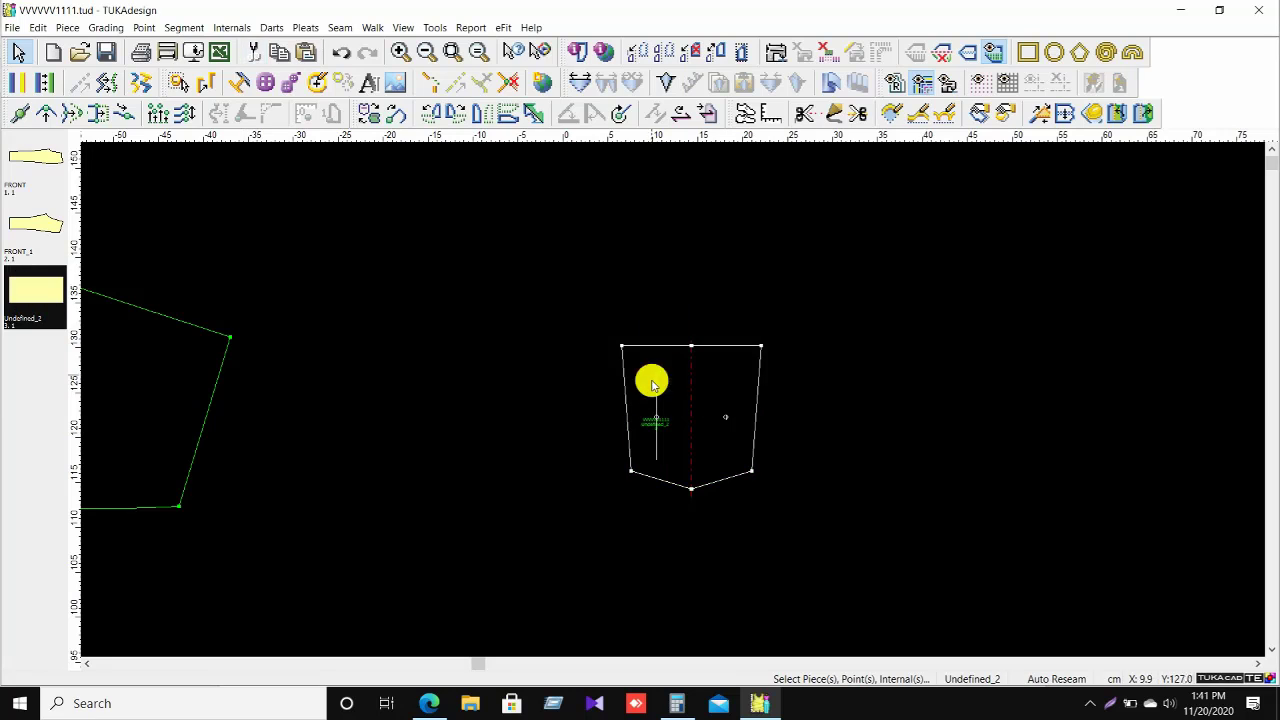
Move the pointed pocket piece to the empty workspace above the waist end of the FRONT_1 pattern.
right_click(751, 258)
left_click(794, 271)
scroll(682, 464, "down", 3)
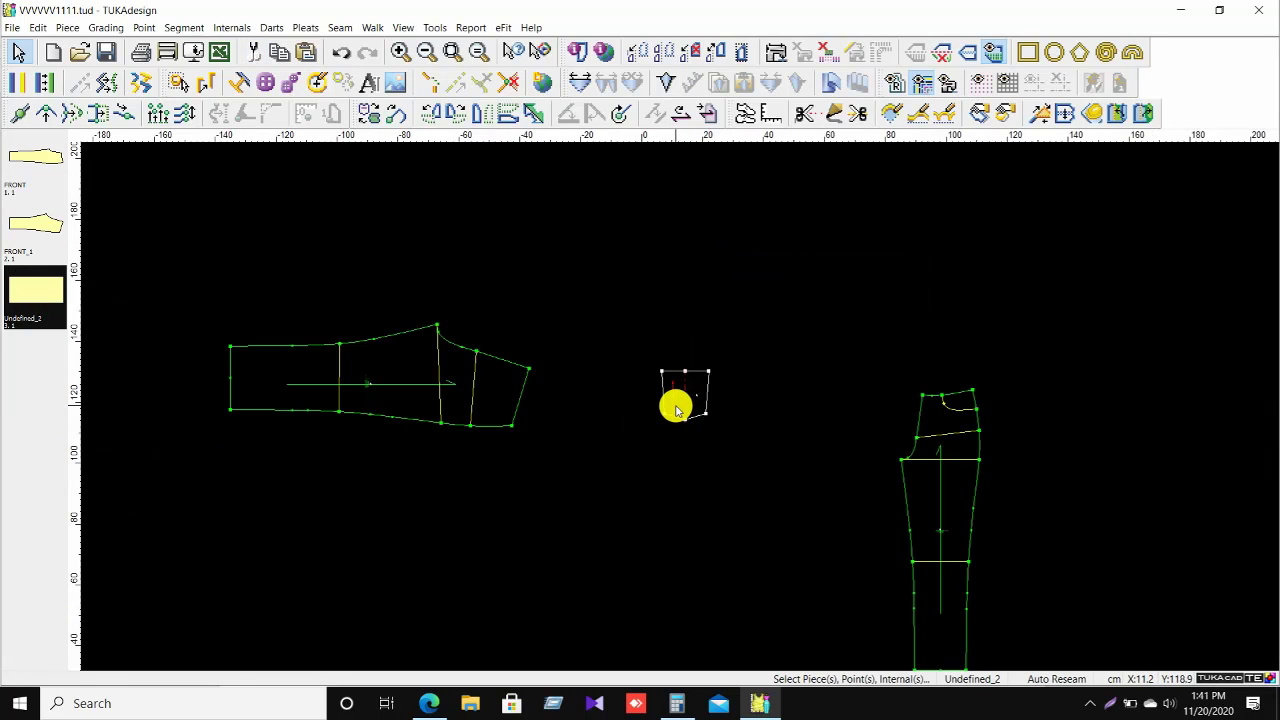
left_click(610, 248)
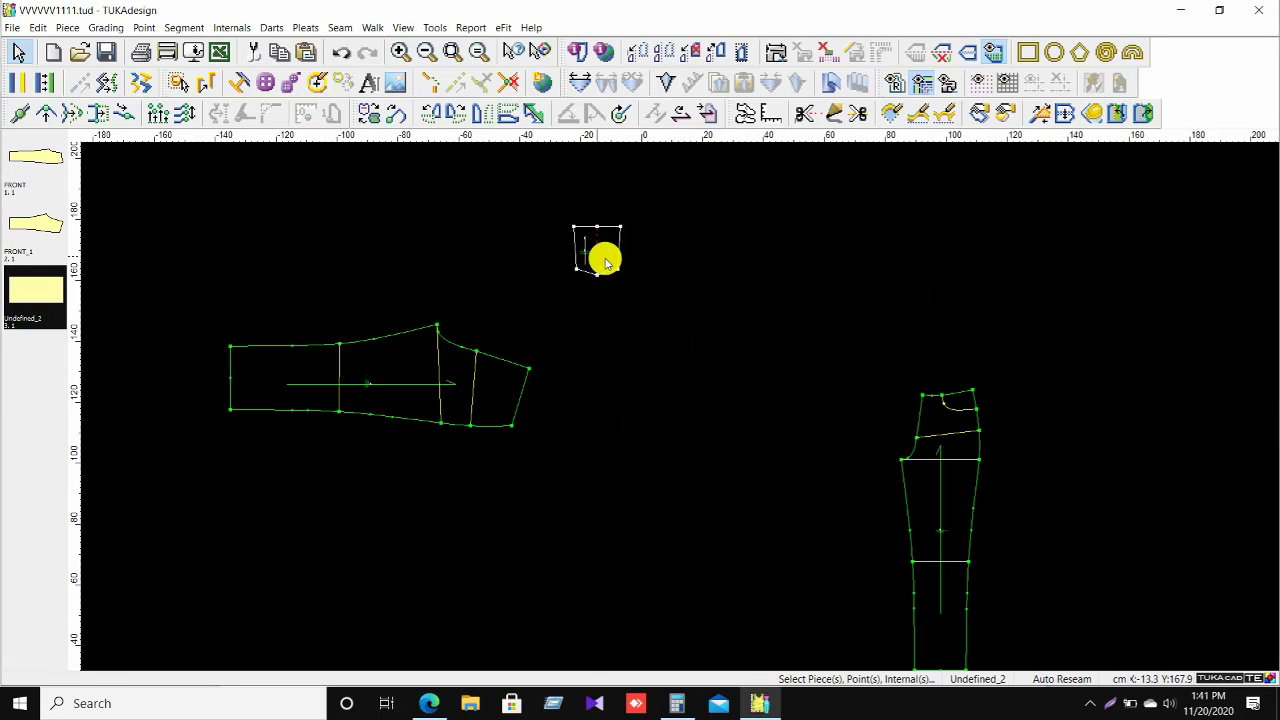
scroll(685, 400, "up", 4)
scroll(674, 423, "down", 2)
scroll(674, 423, "up", 2)
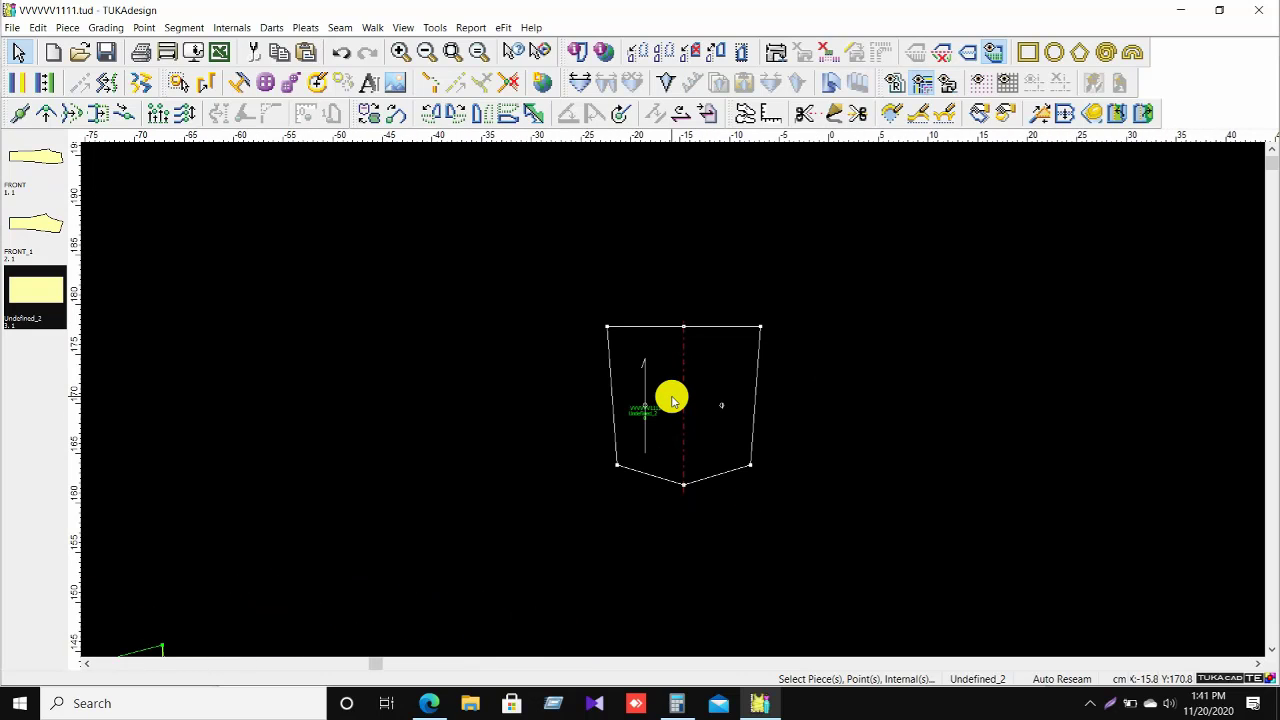
Switch to the PDF measurement sheet in Edge and look up the size 38 back yoke height, measurement 19, in the chart and sketch.
left_click(432, 703)
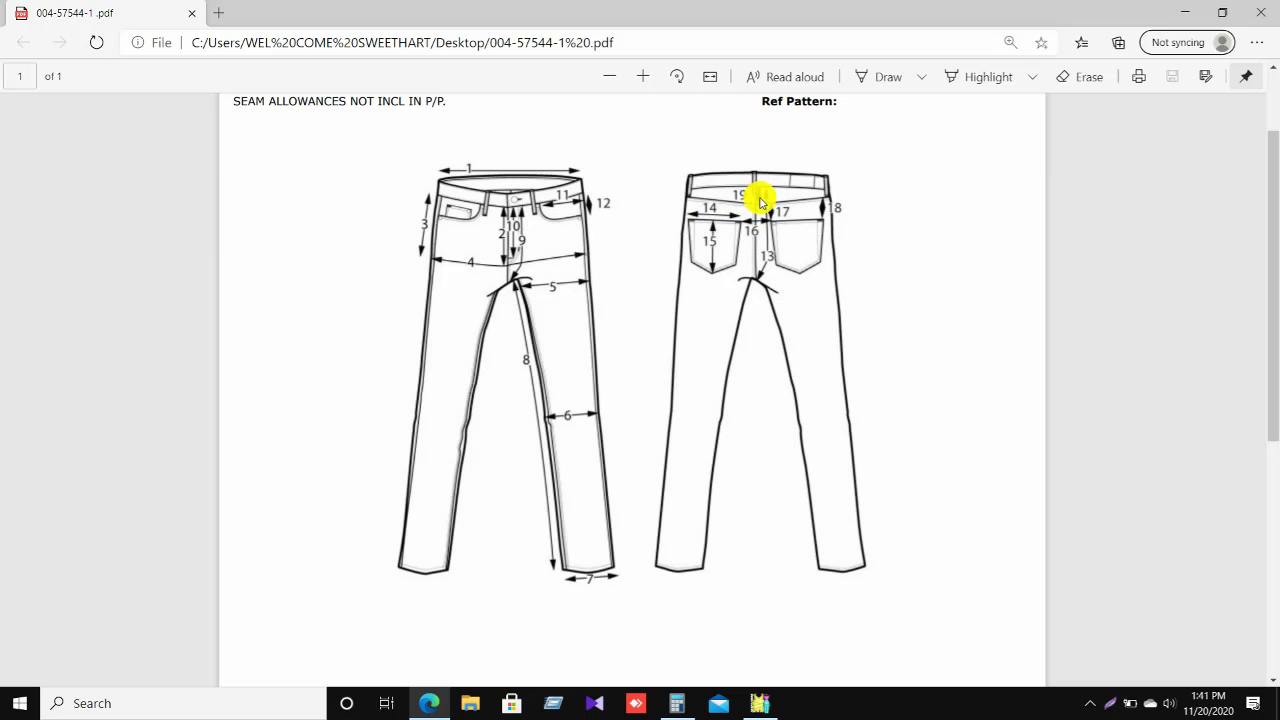
scroll(751, 264, "down", 5)
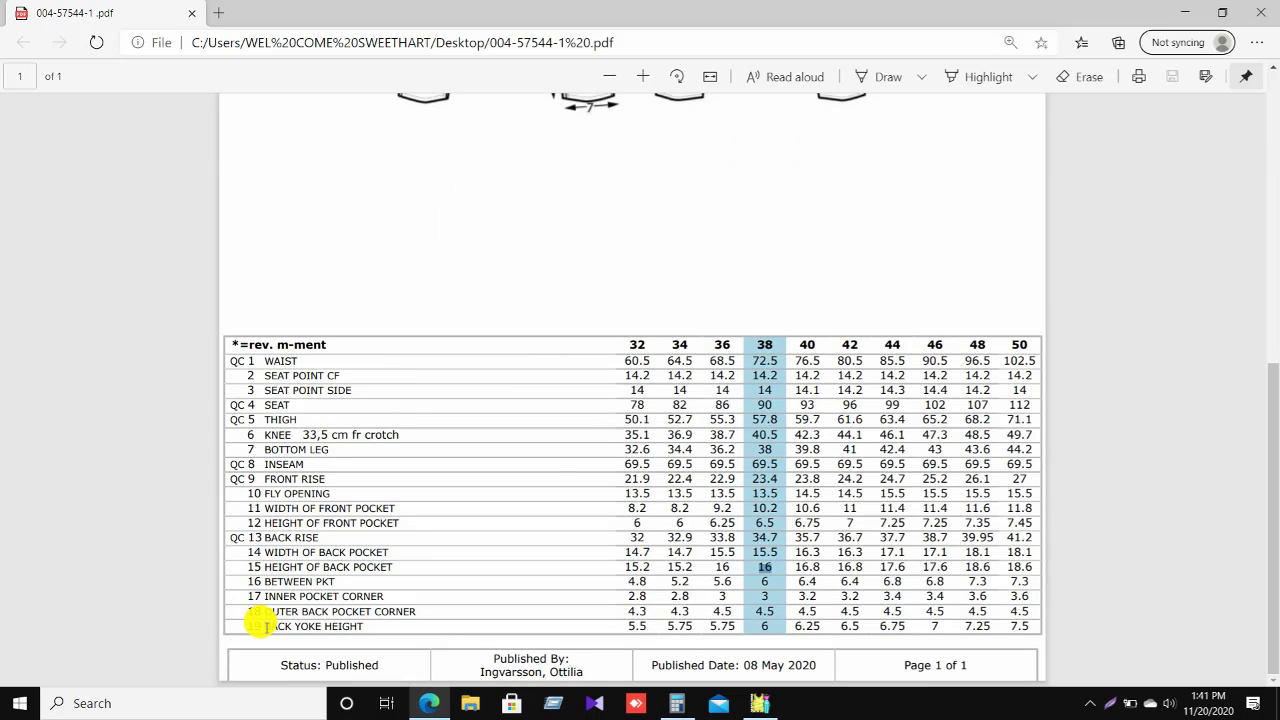
left_click_drag(266, 626, 292, 632)
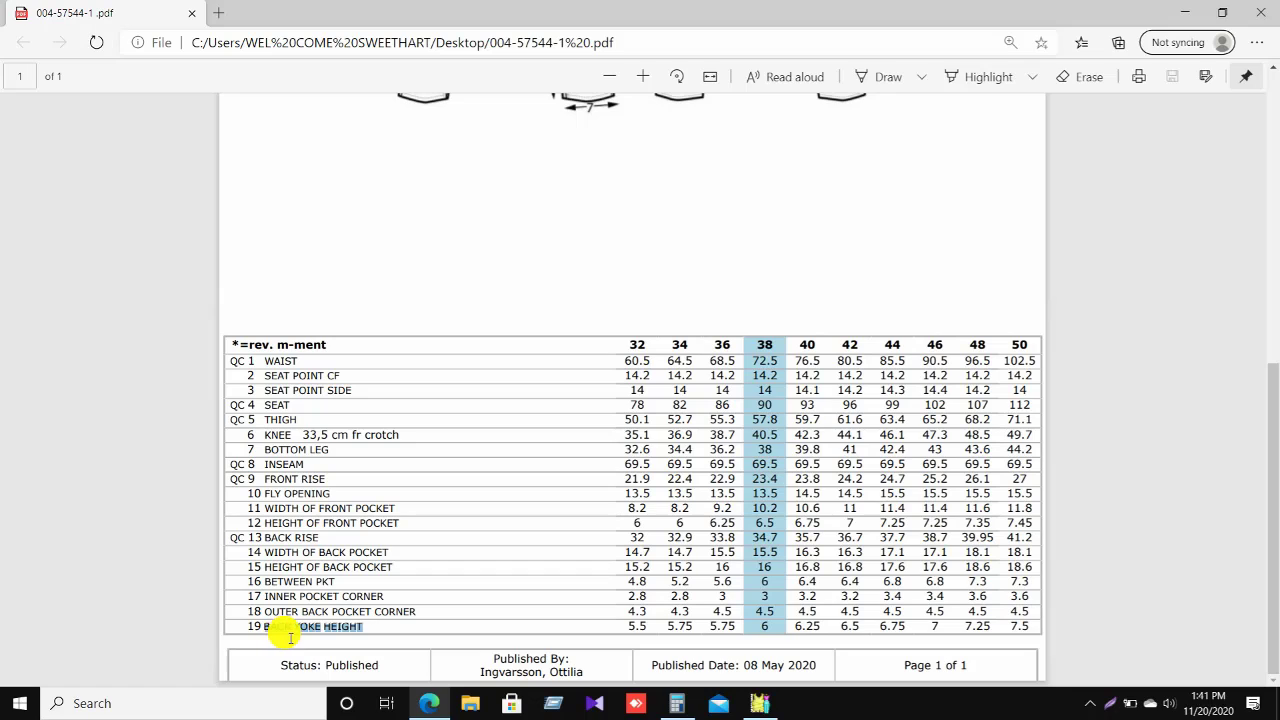
left_click(760, 626)
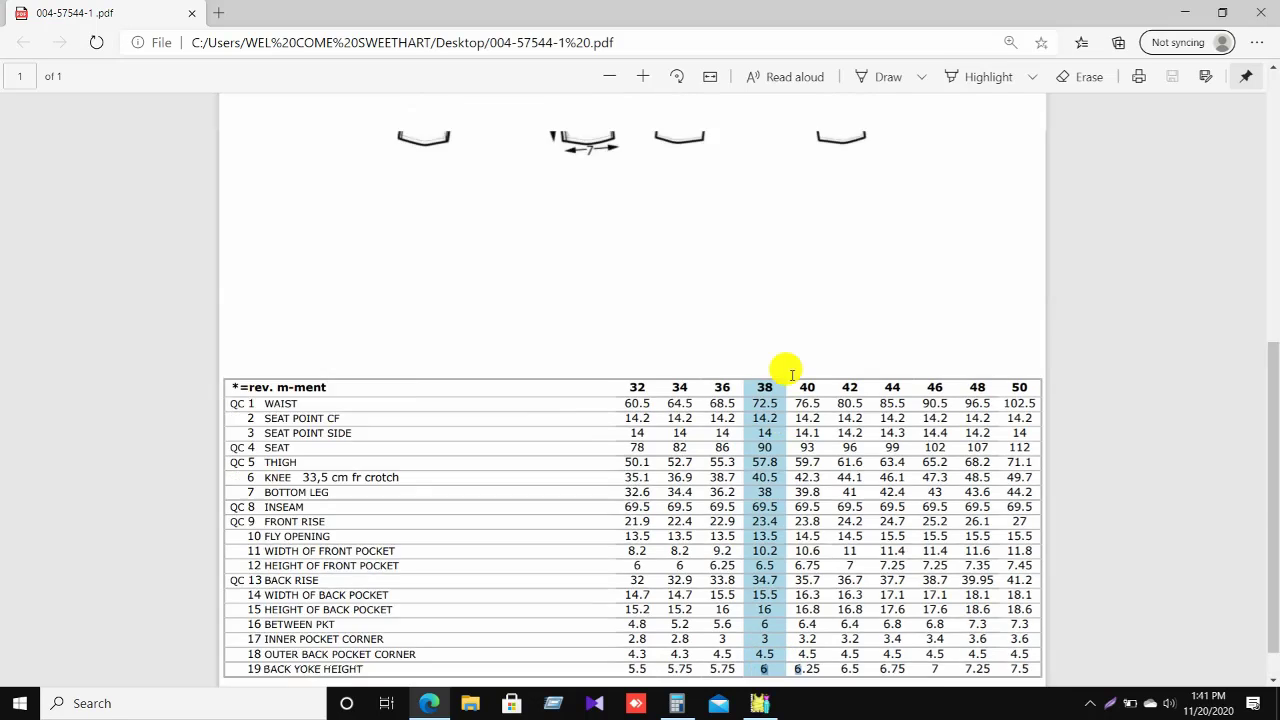
scroll(780, 366, "up", 10)
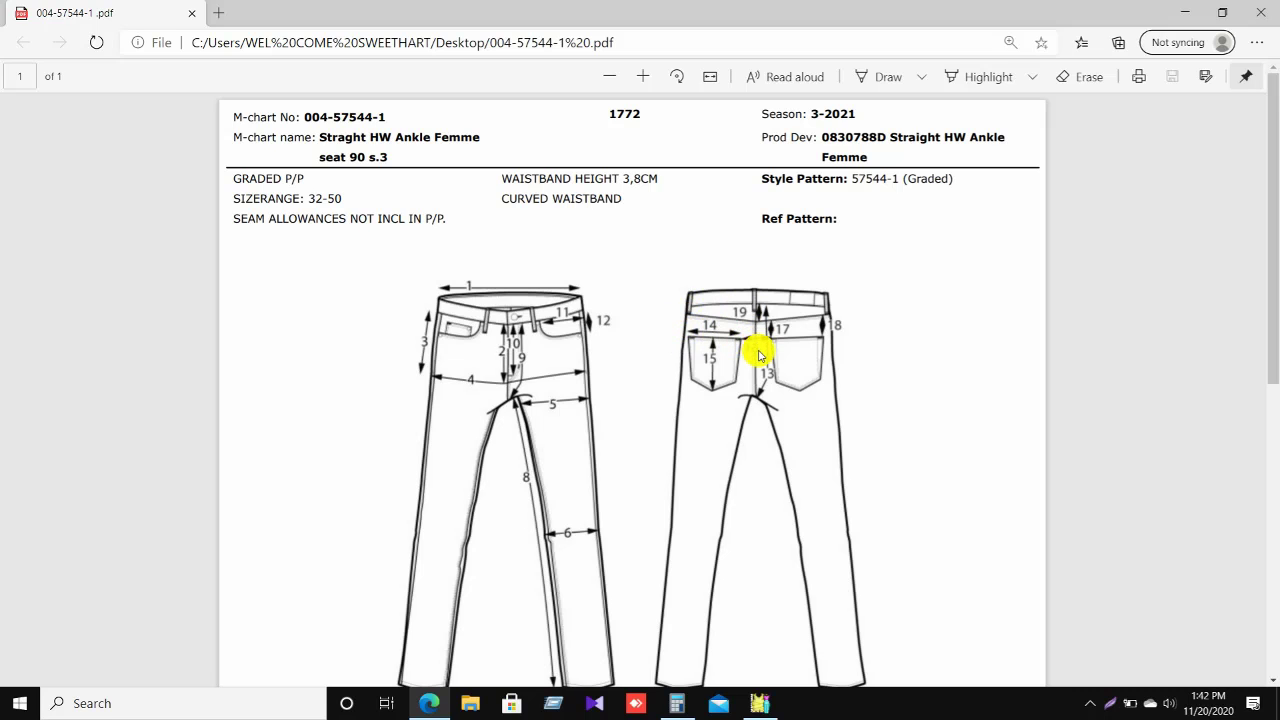
Look up the size 38 outer back pocket corner measurement and compare its position with the back view sketch.
scroll(752, 372, "down", 6)
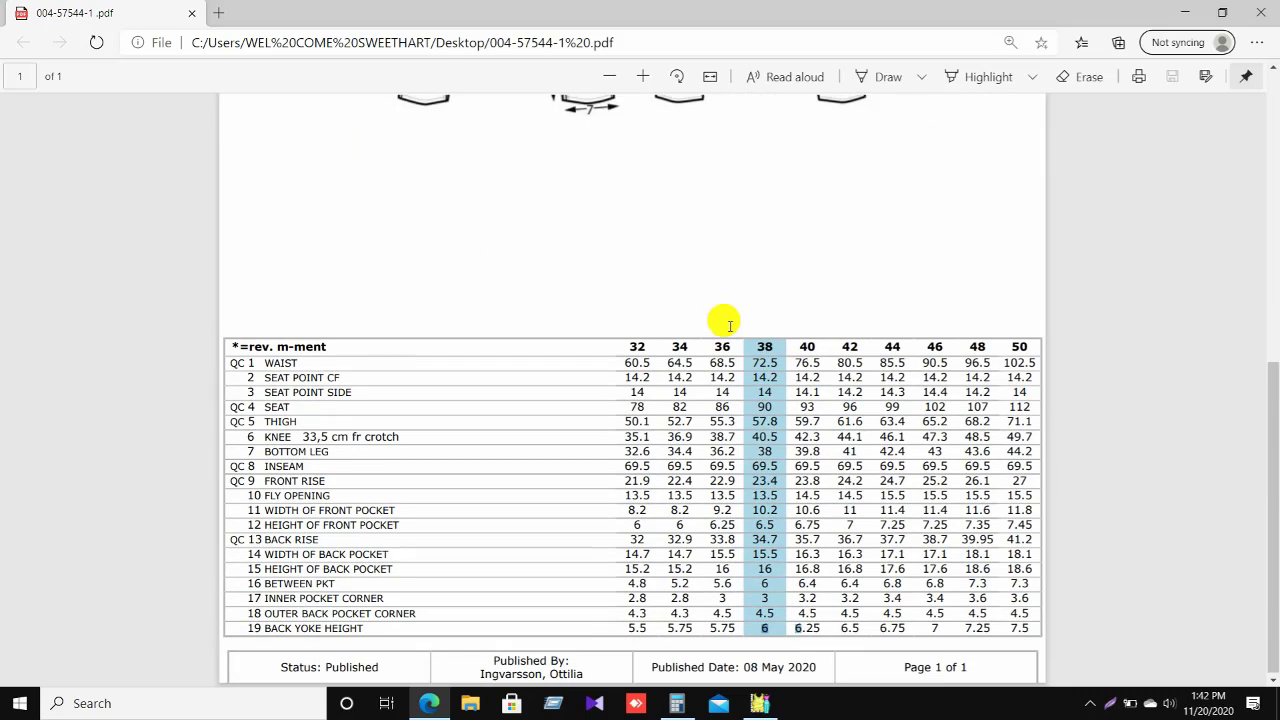
scroll(725, 315, "up", 5)
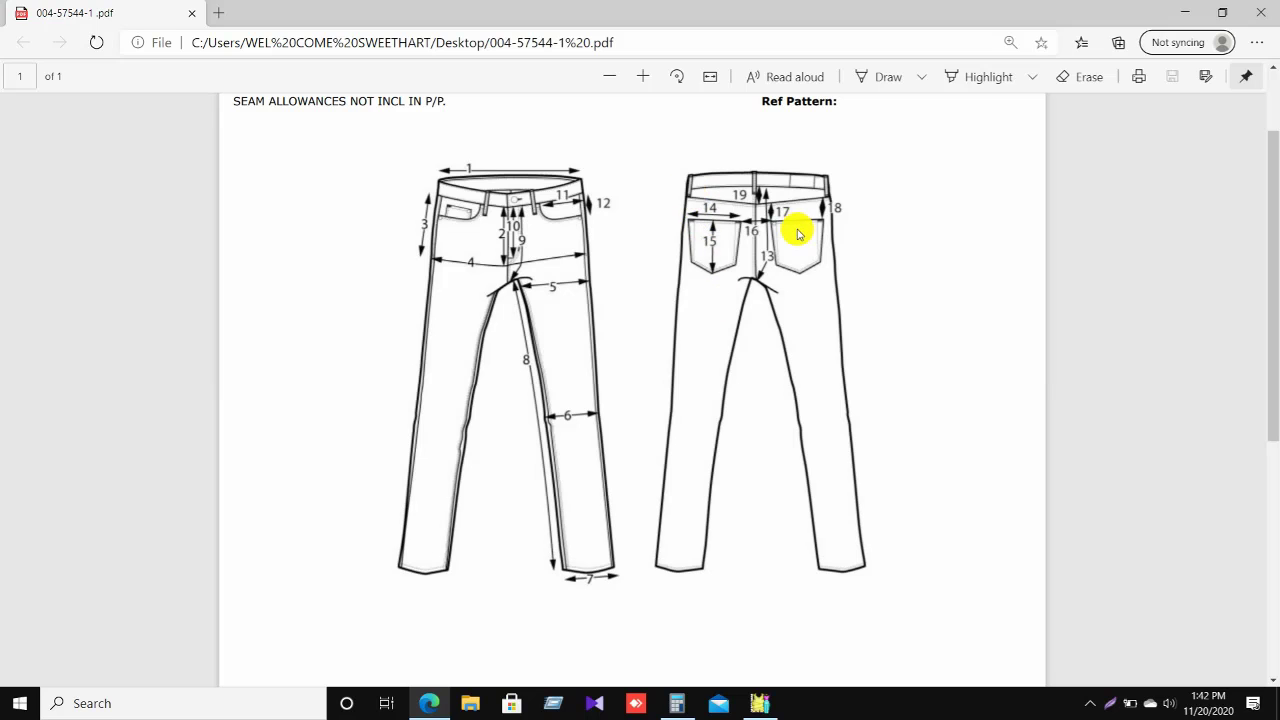
scroll(795, 235, "down", 5)
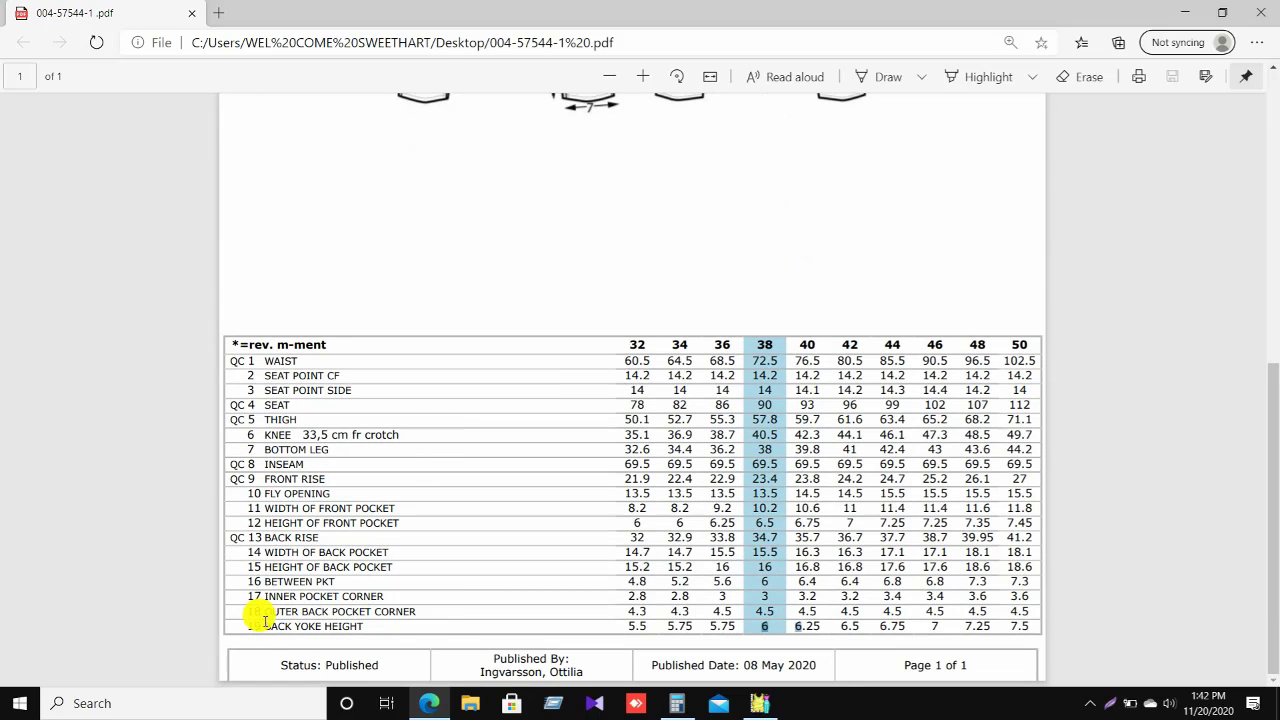
left_click_drag(261, 611, 500, 608)
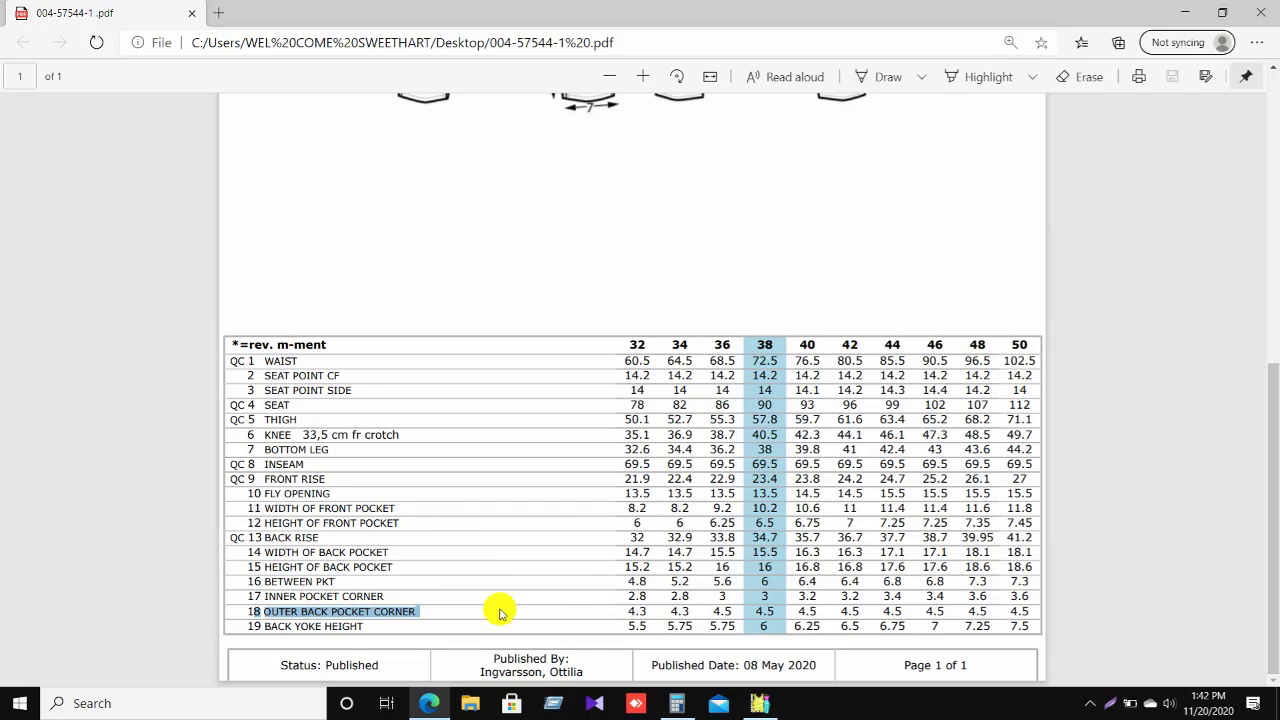
left_click(751, 607)
left_click_drag(751, 607, 791, 610)
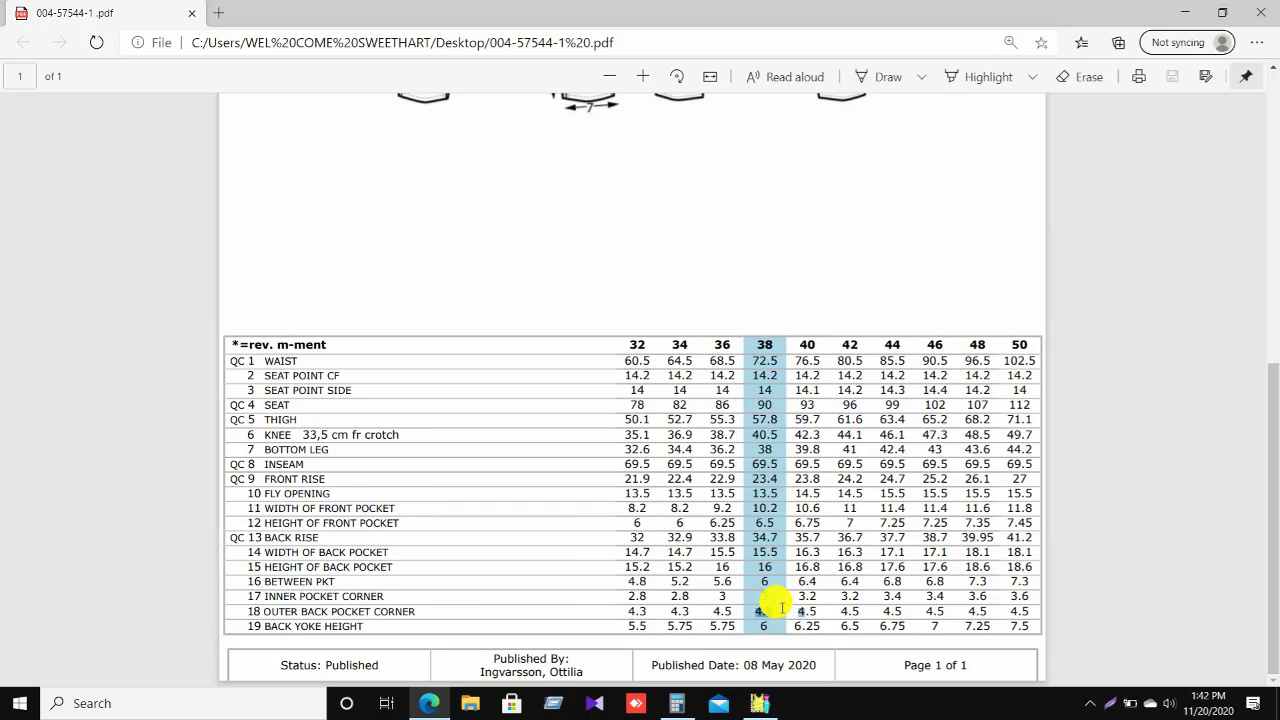
scroll(781, 607, "up", 5)
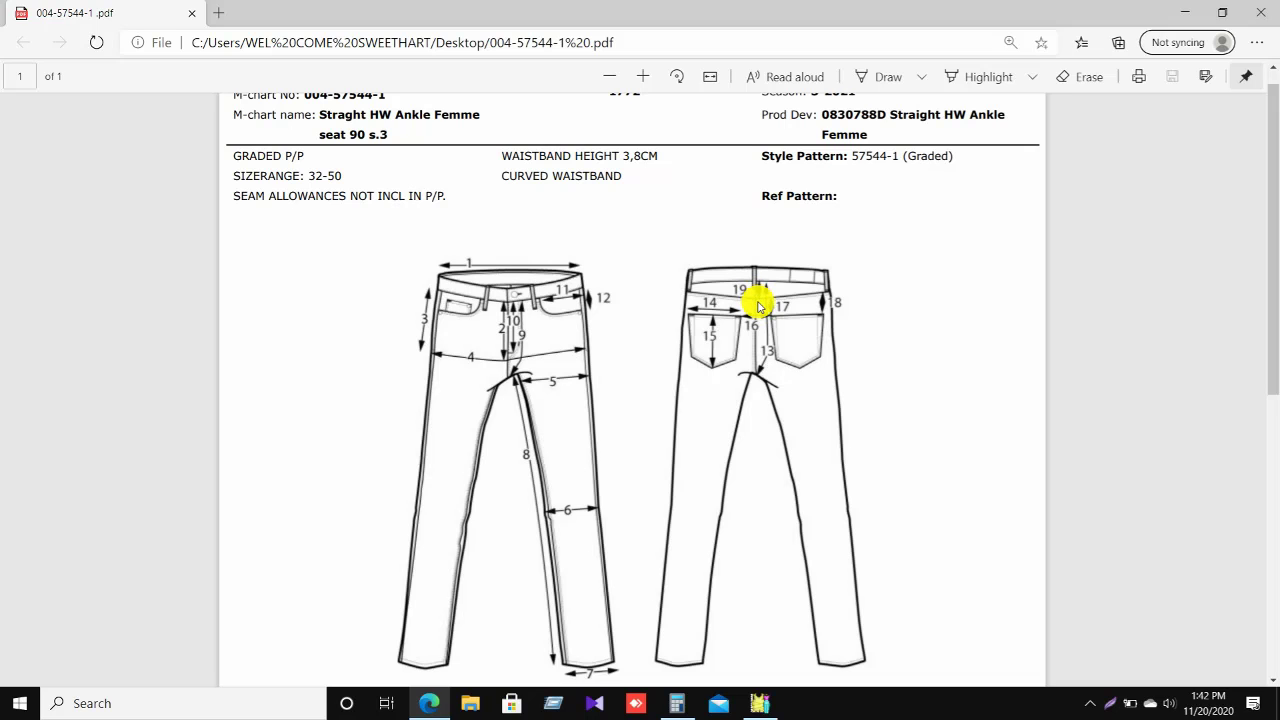
scroll(763, 363, "down", 5)
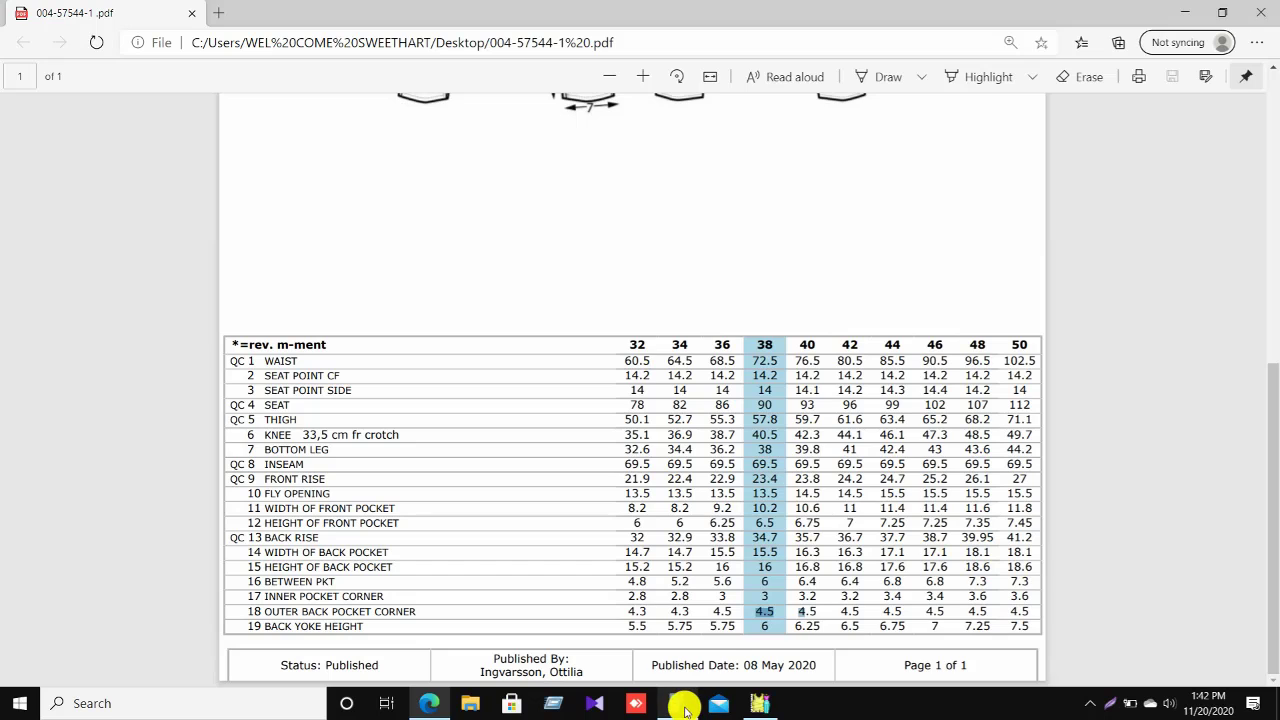
Switch to TUKAdesign and add a grading curve point on FRONT_1's lower side edge, 3 cm from the waist corner.
left_click(762, 702)
scroll(673, 410, "down", 3)
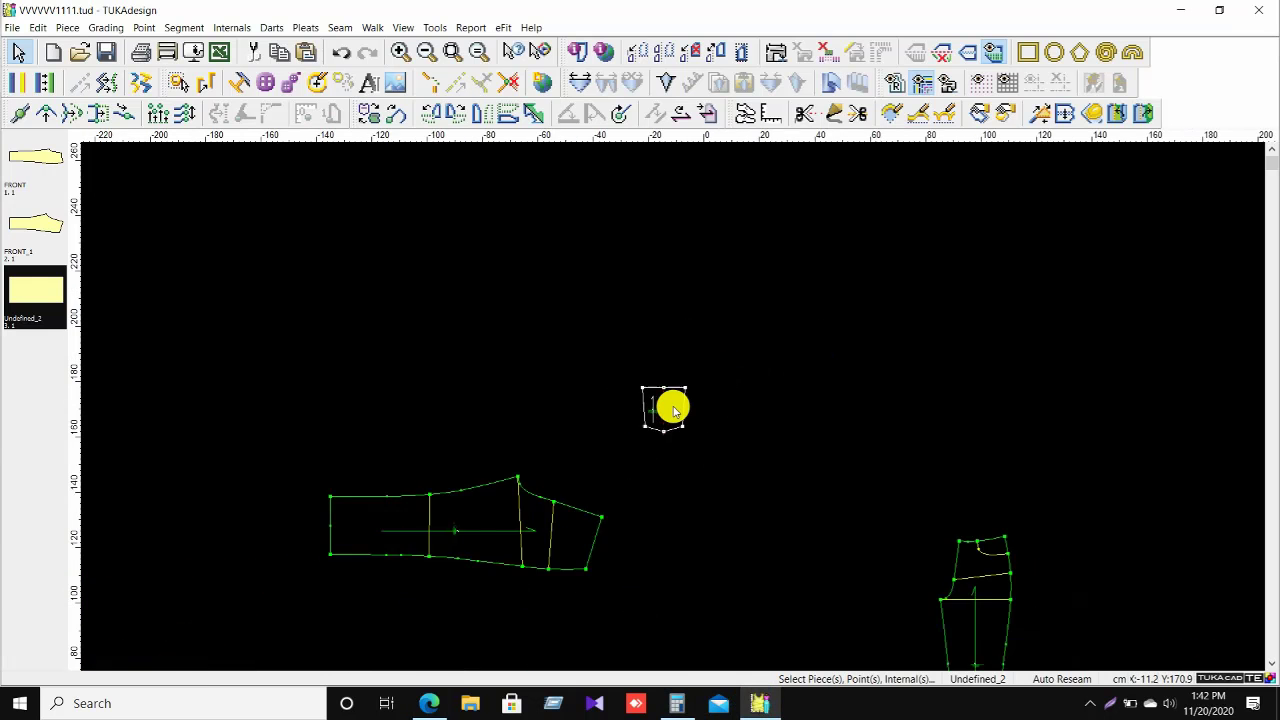
scroll(554, 509, "up", 5)
scroll(749, 406, "down", 3)
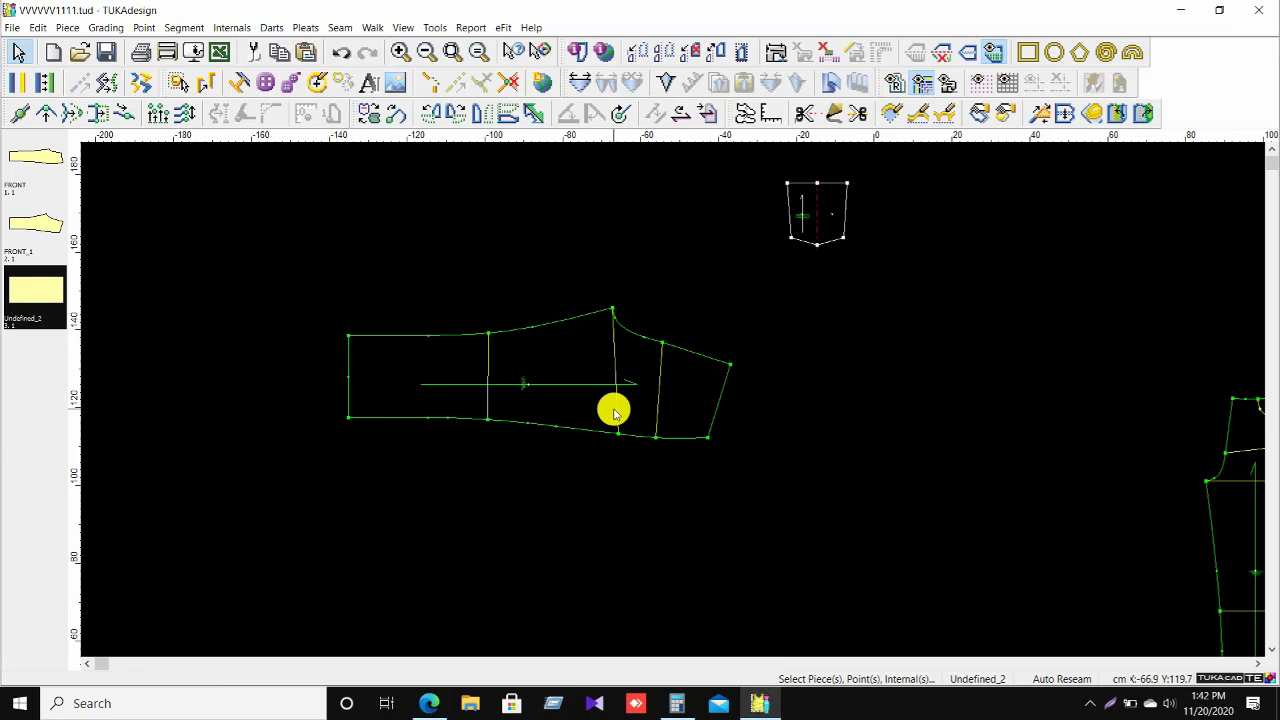
scroll(614, 412, "up", 2)
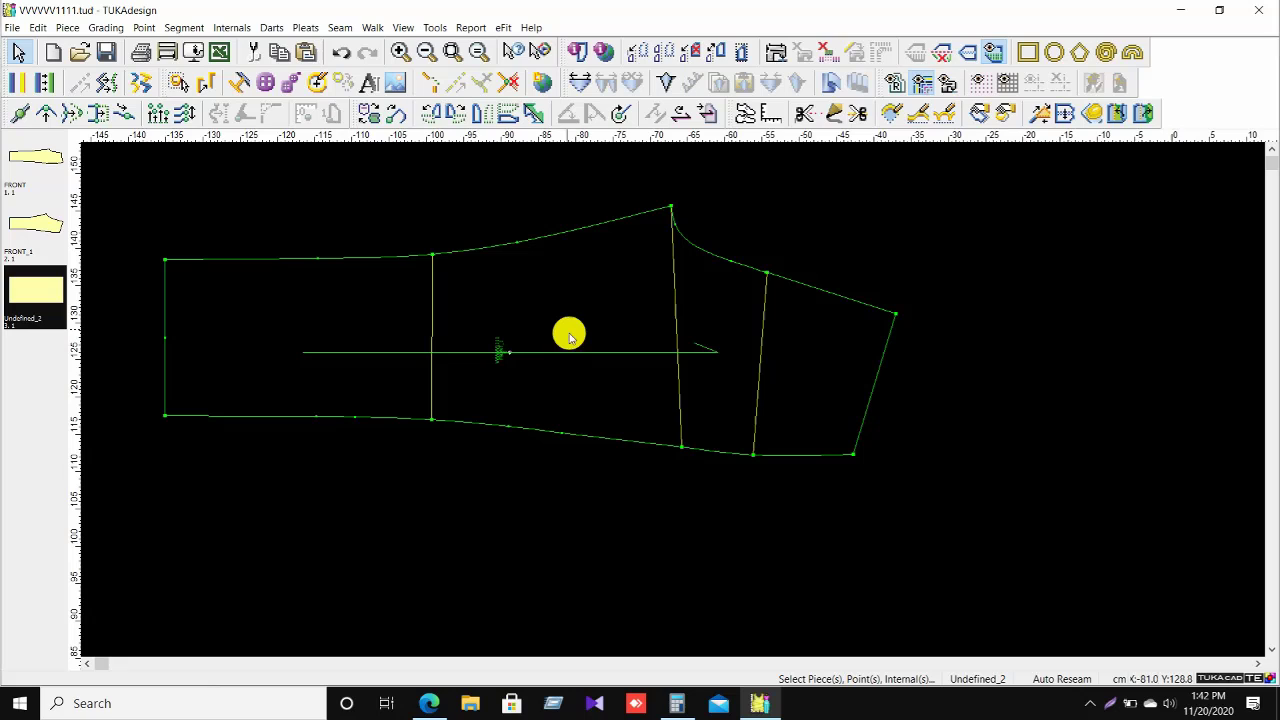
key("a")
left_click(831, 455)
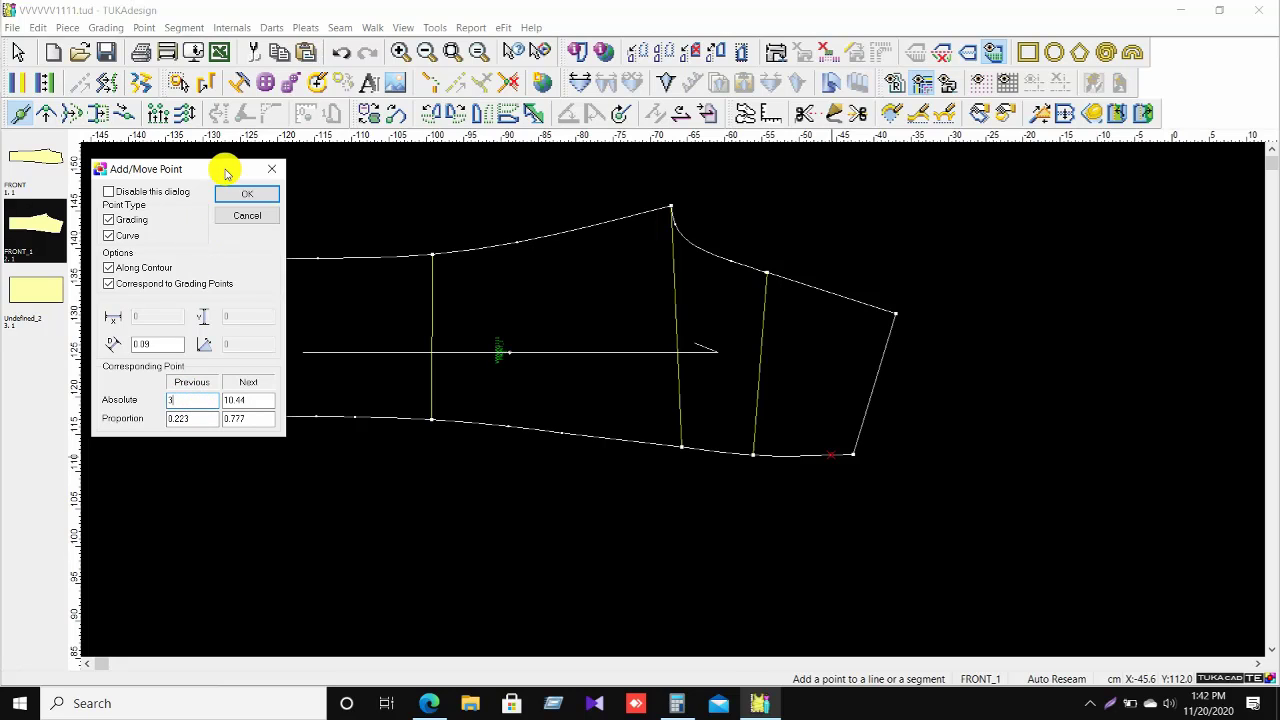
left_click(249, 193)
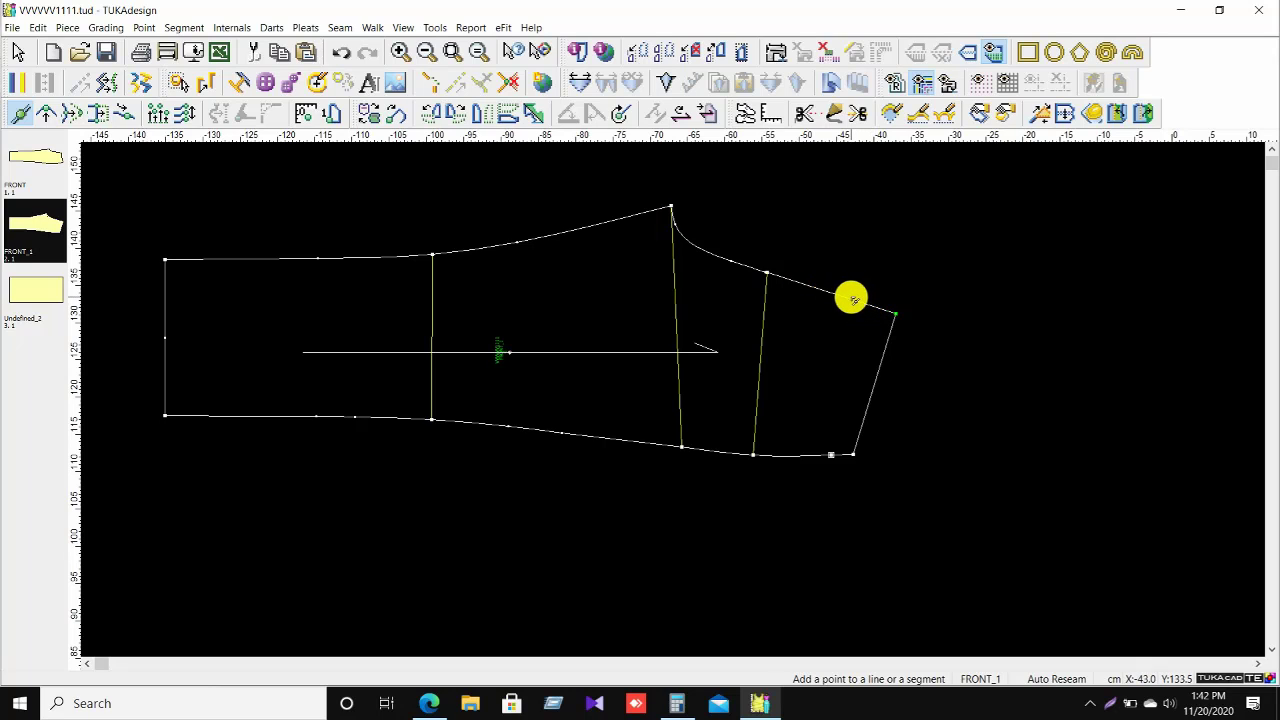
Add a grading curve point on FRONT_1's upper rise edge, 6 cm from the waist corner, for the back yoke height.
left_click(845, 298)
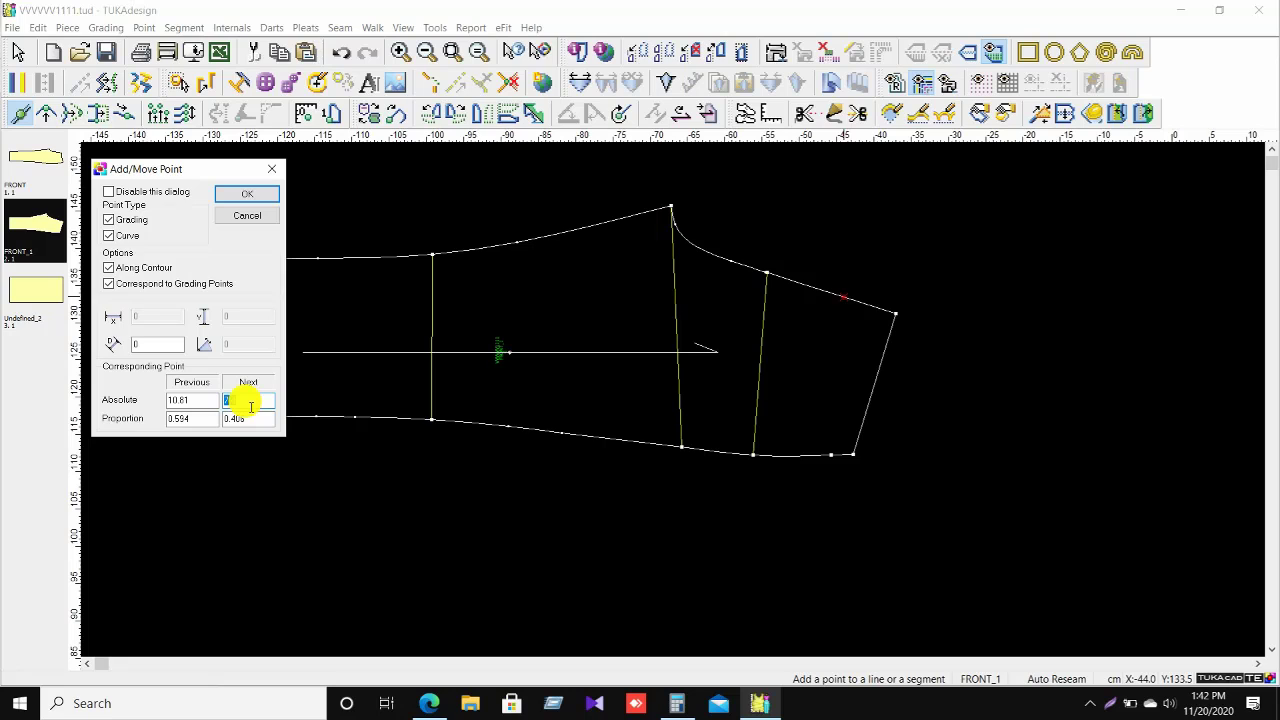
key("Return")
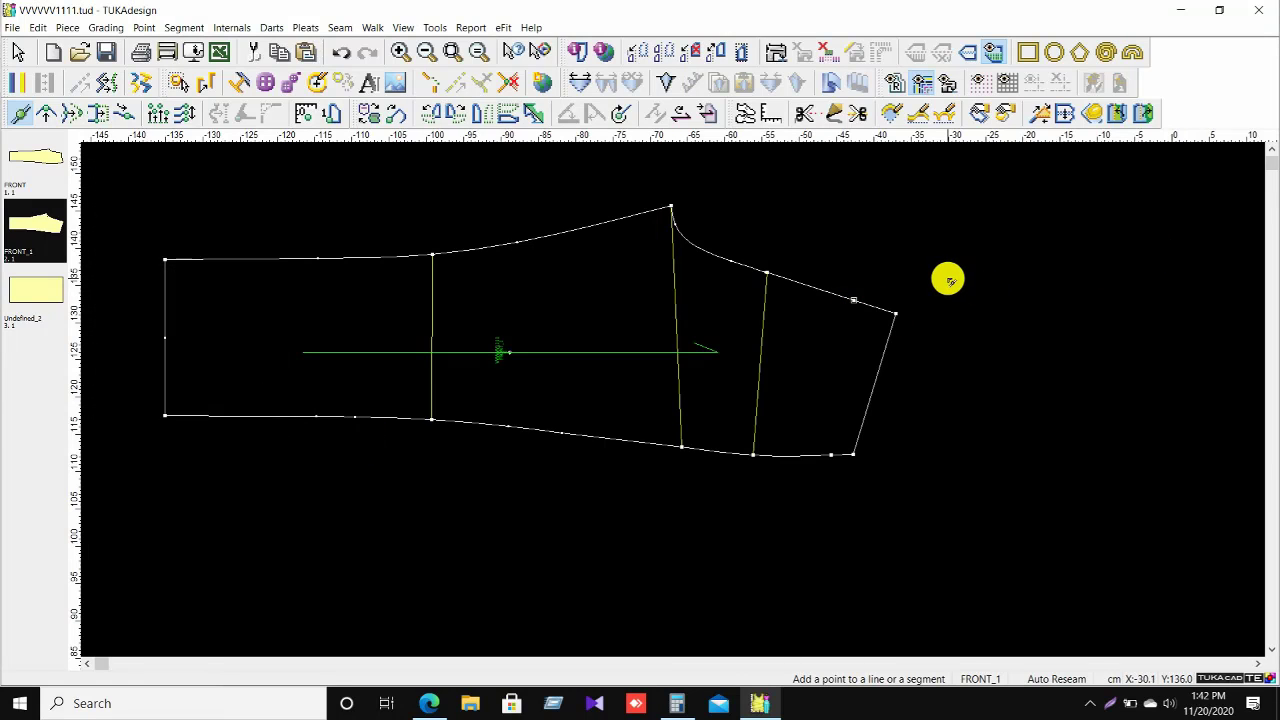
right_click(948, 280)
left_click(975, 292)
Draft an internal yoke line on FRONT_1 from the new rise point to the new side point, with a point connection.
scroll(673, 402, "up", 2)
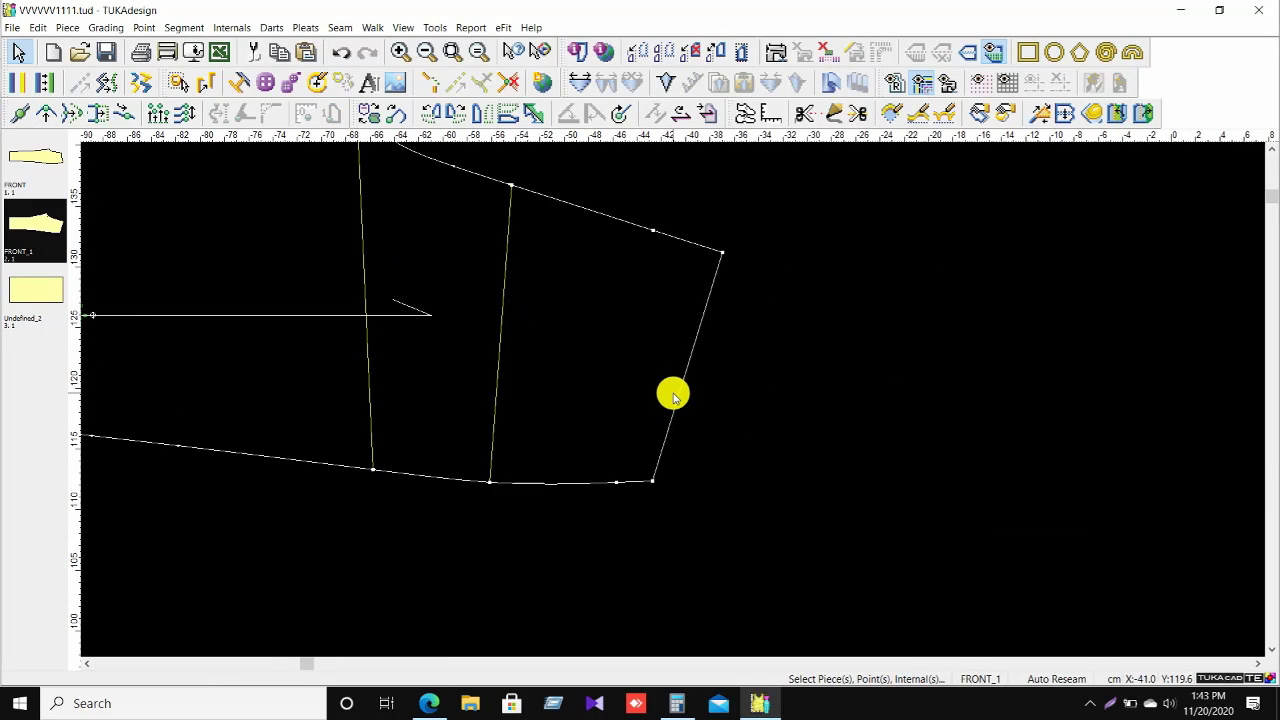
key("d")
left_click(653, 231)
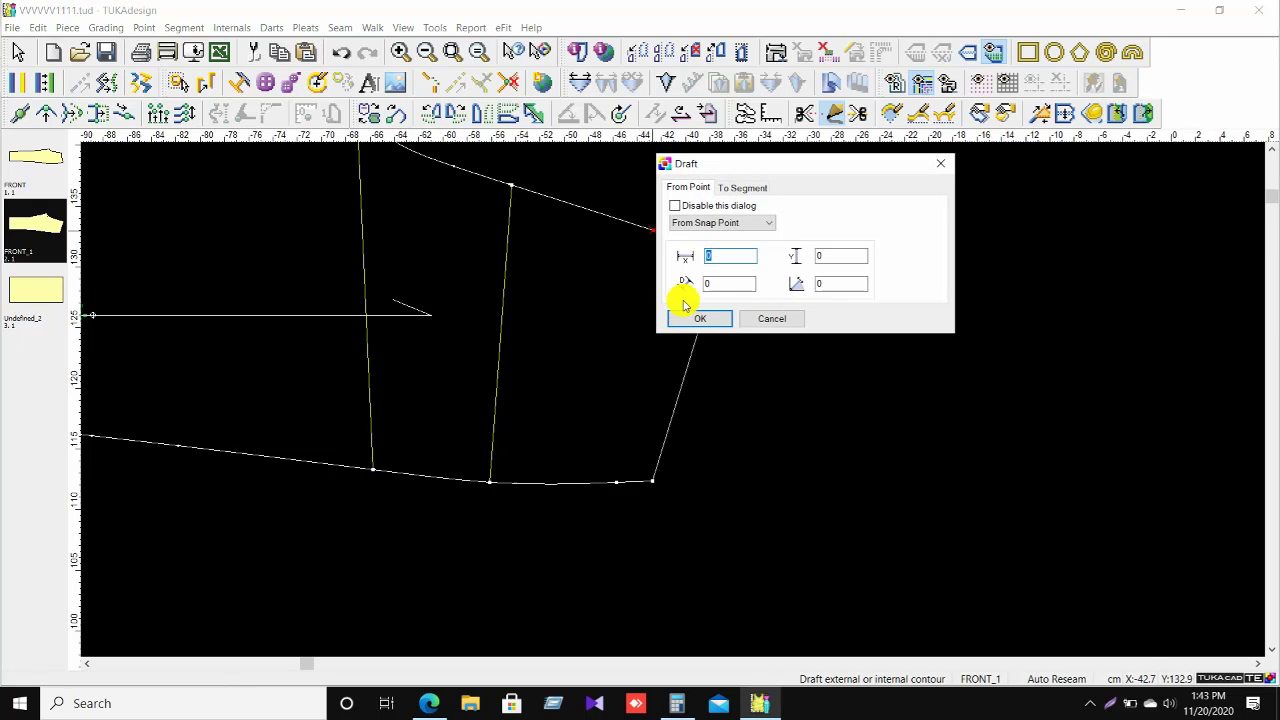
left_click(695, 318)
left_click(609, 382)
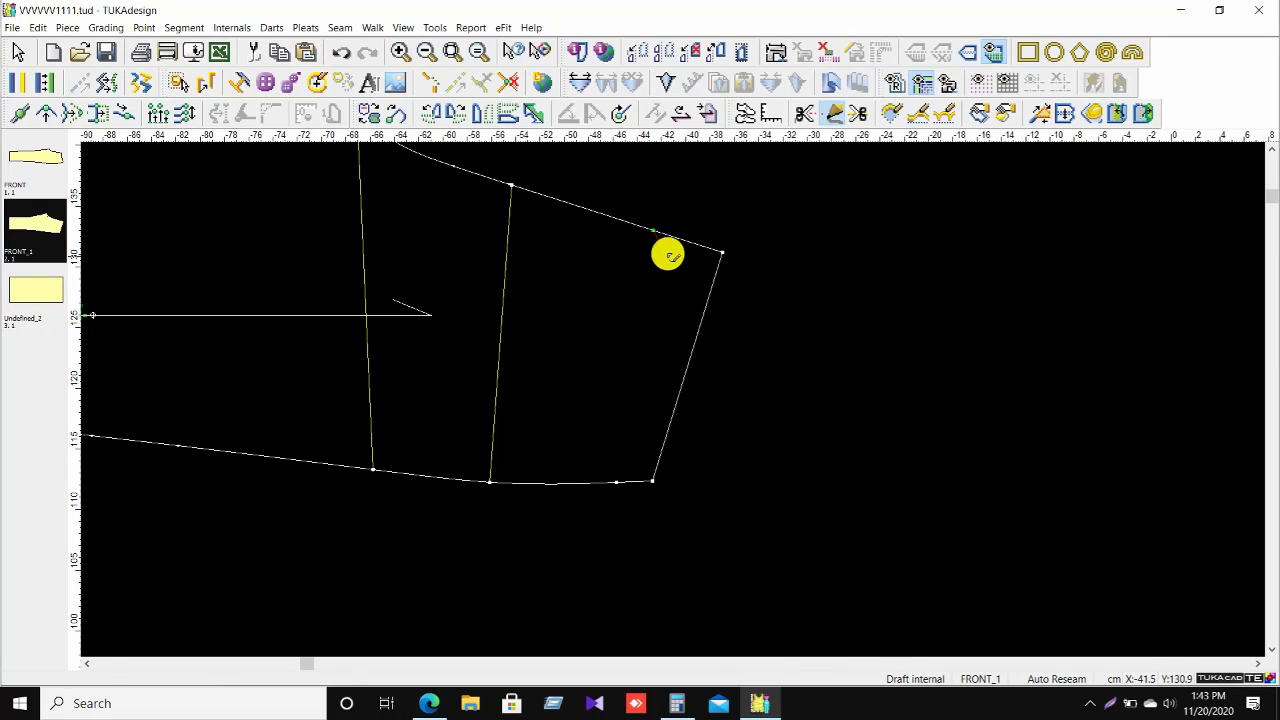
left_click(668, 256)
left_click(617, 484)
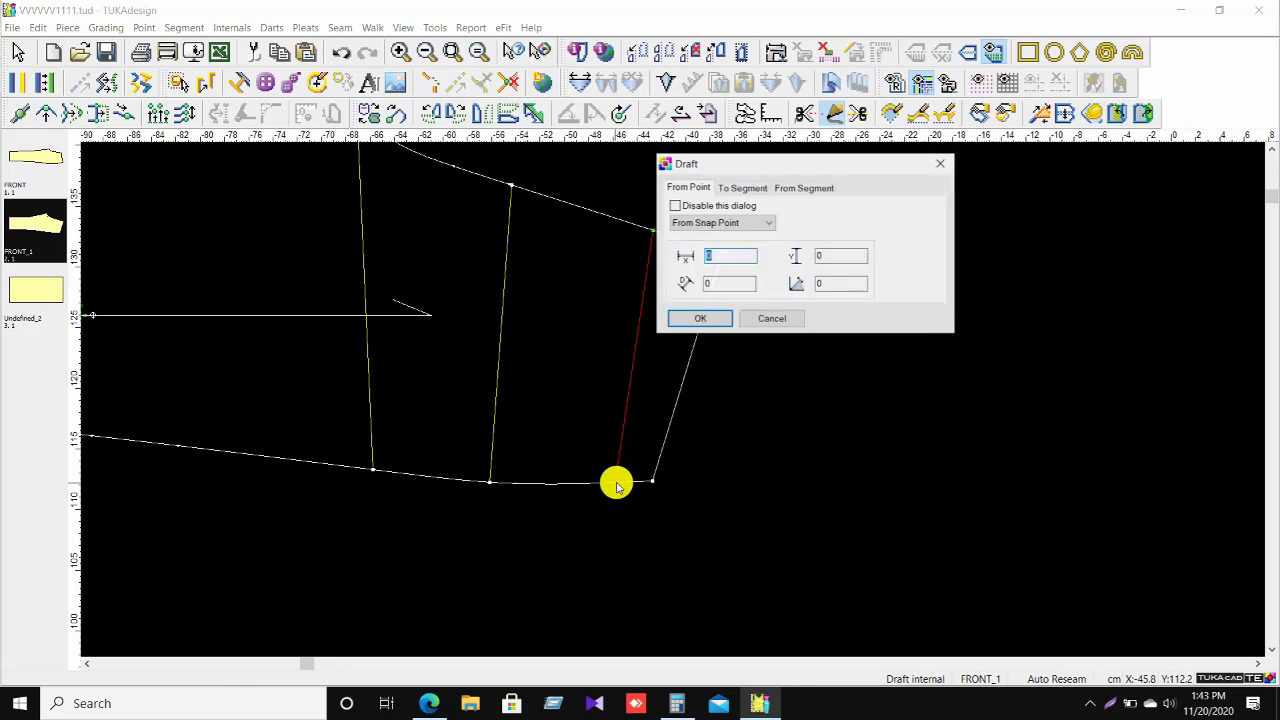
left_click(700, 318)
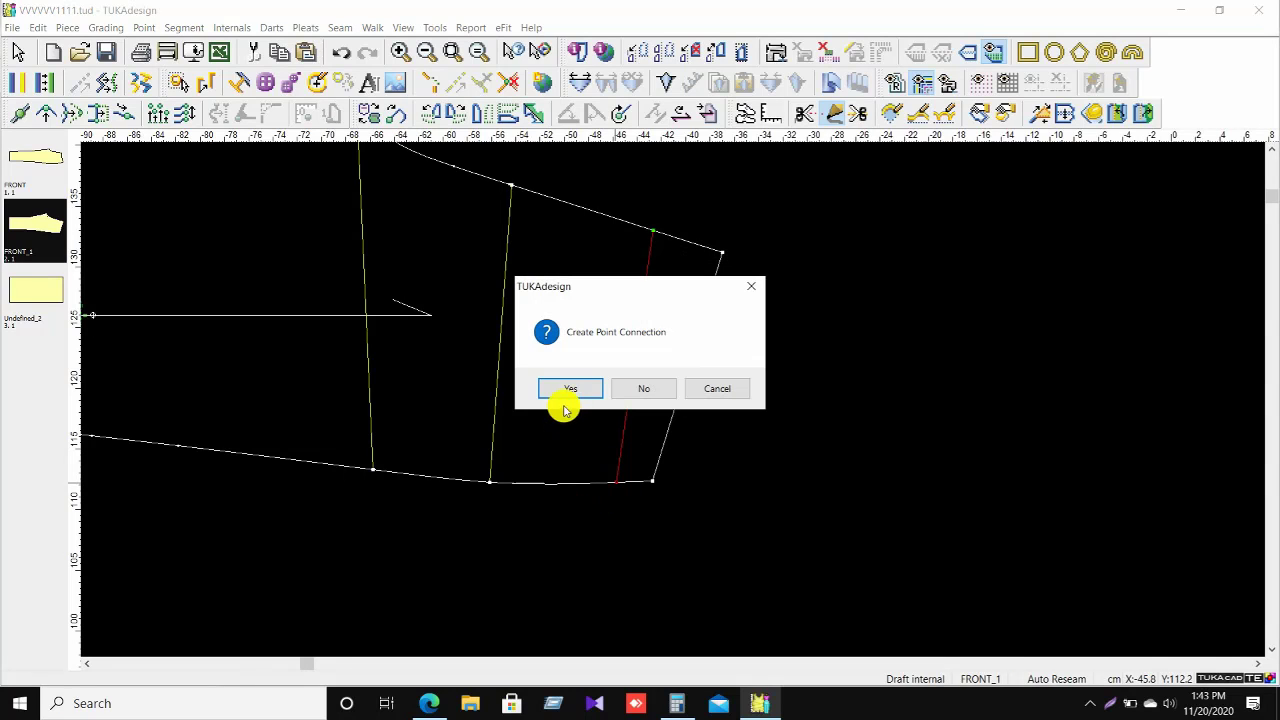
left_click(569, 393)
right_click(835, 283)
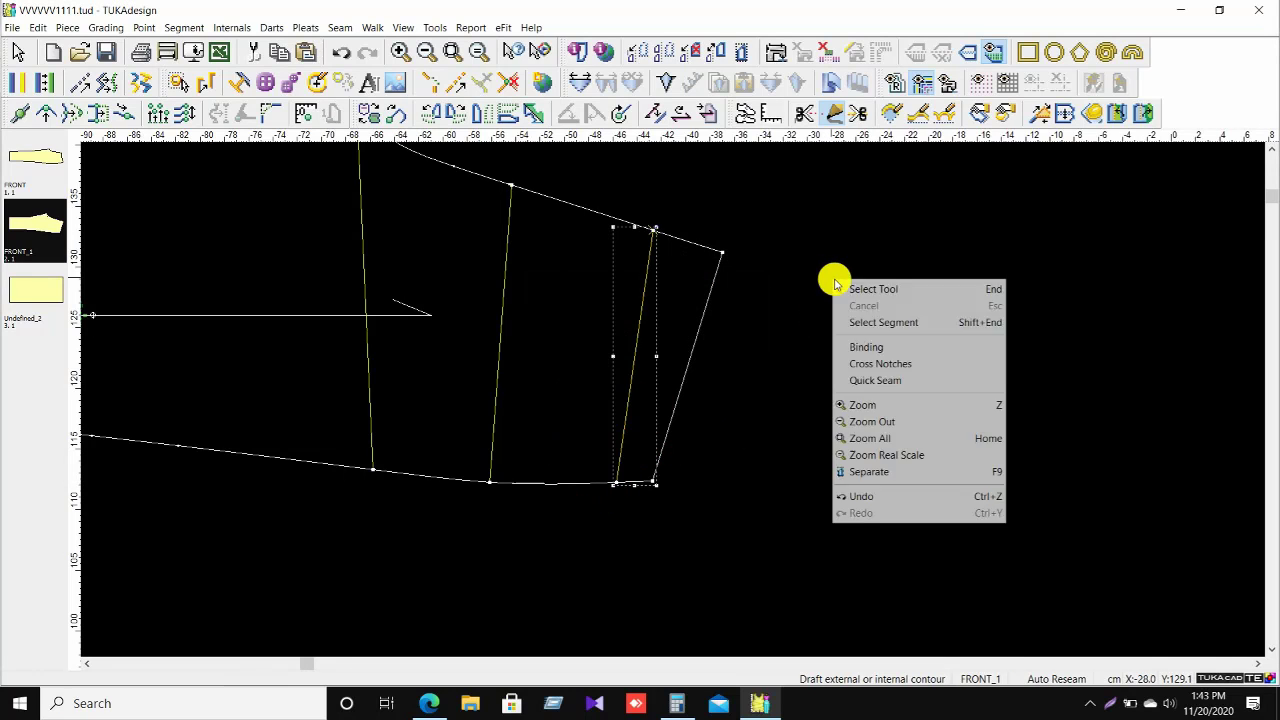
left_click(857, 288)
Examine the drafted yoke line on FRONT_1 up close and in relation to the pocket and the other FRONT pattern.
scroll(520, 411, "down", 3)
scroll(676, 391, "up", 1)
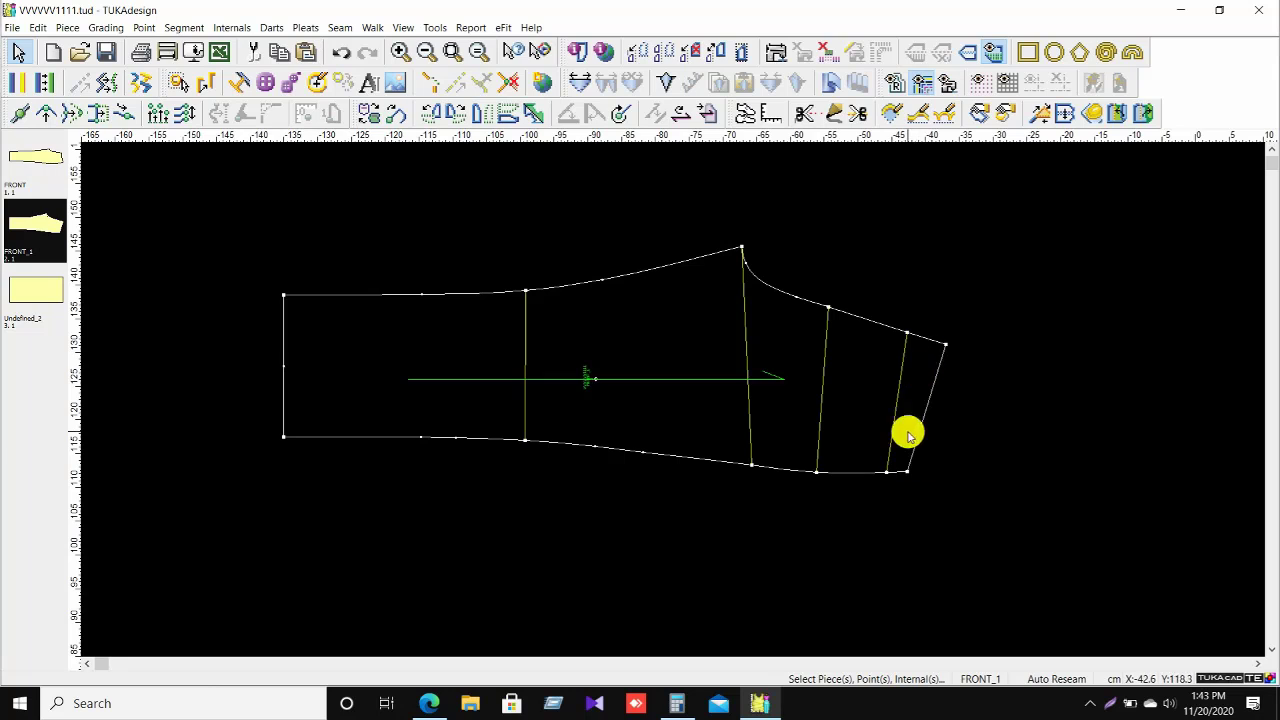
right_click(995, 272)
left_click(1033, 294)
right_click(995, 266)
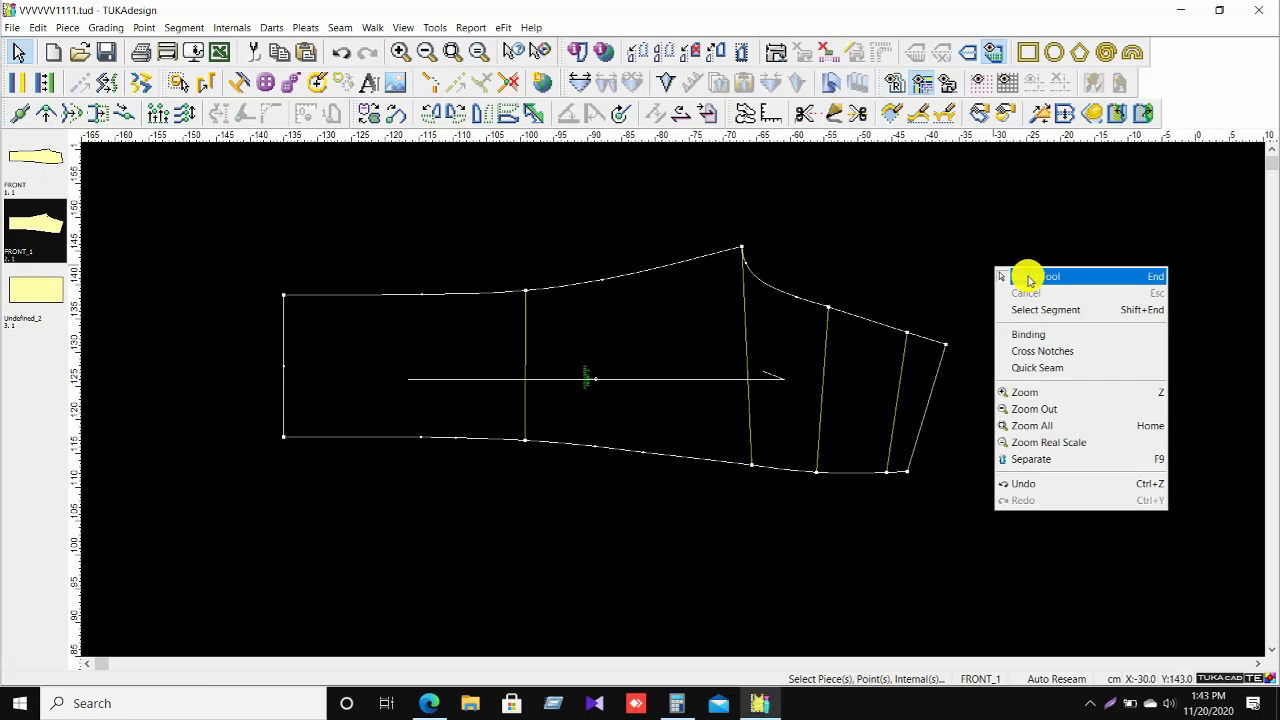
left_click(1018, 292)
scroll(671, 400, "up", 2)
scroll(673, 403, "down", 1)
scroll(672, 400, "up", 2)
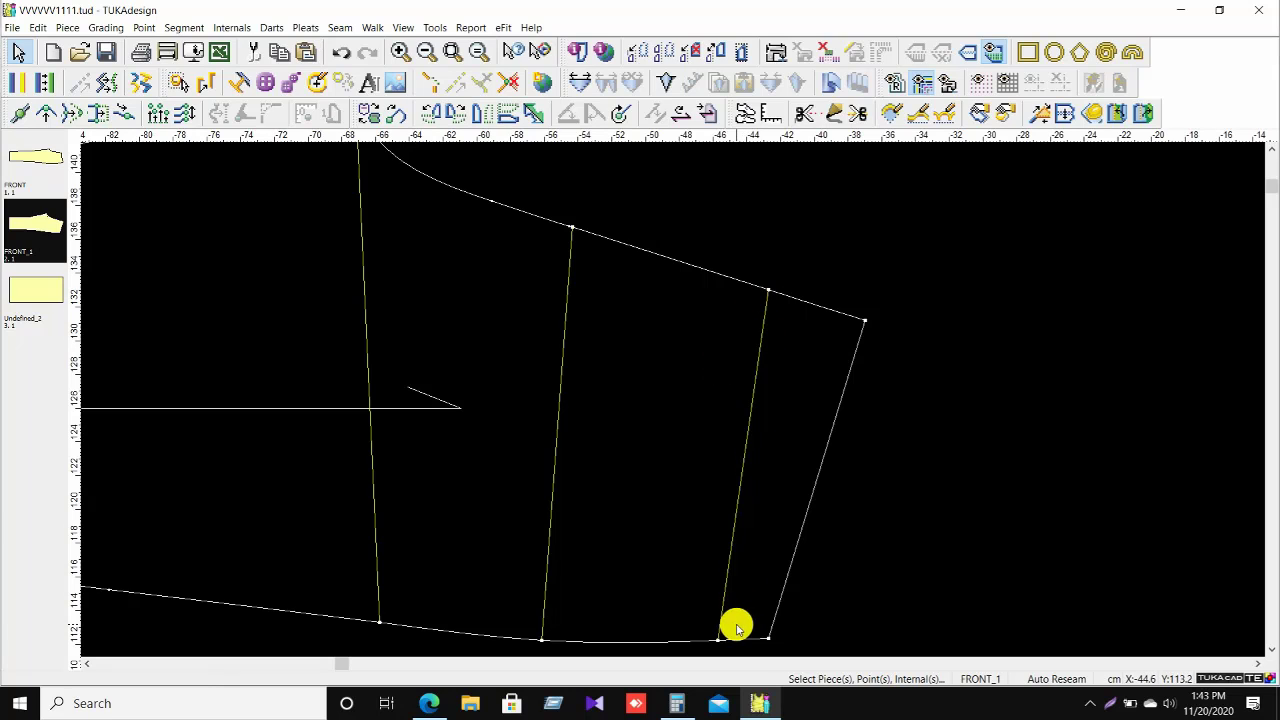
scroll(800, 300, "down", 2)
scroll(672, 403, "down", 1)
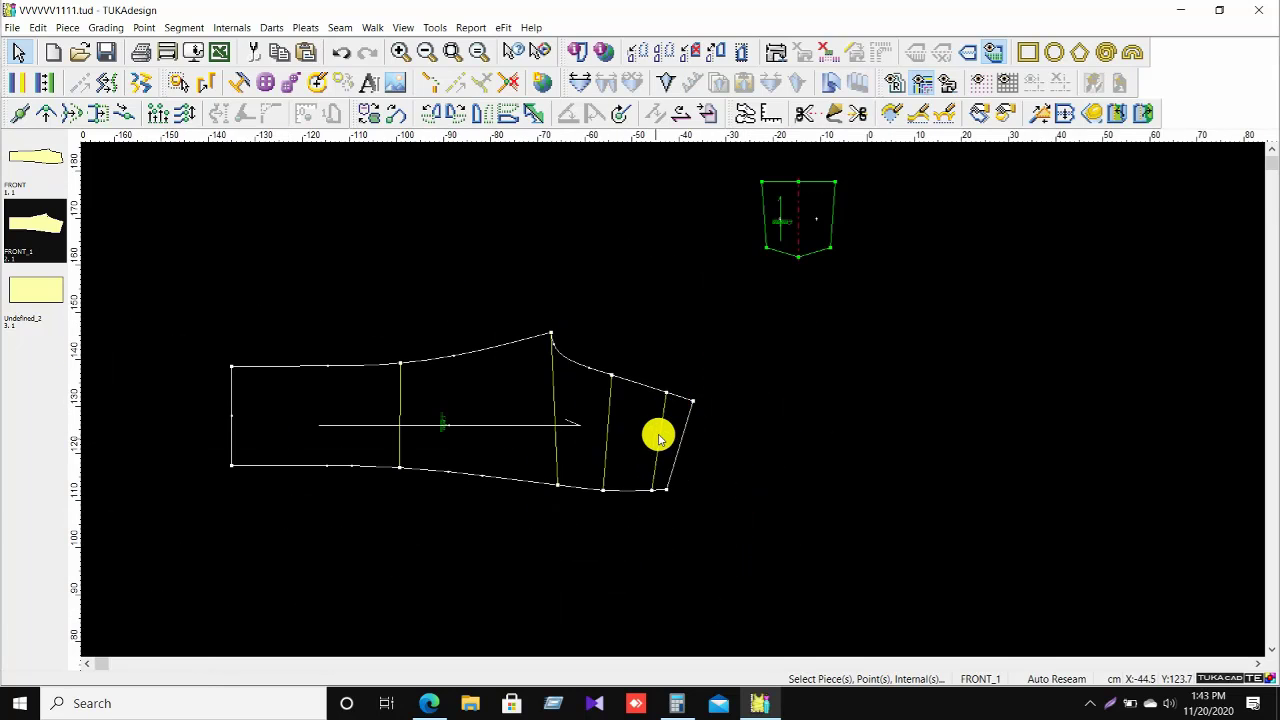
scroll(671, 400, "up", 1)
scroll(673, 403, "down", 1)
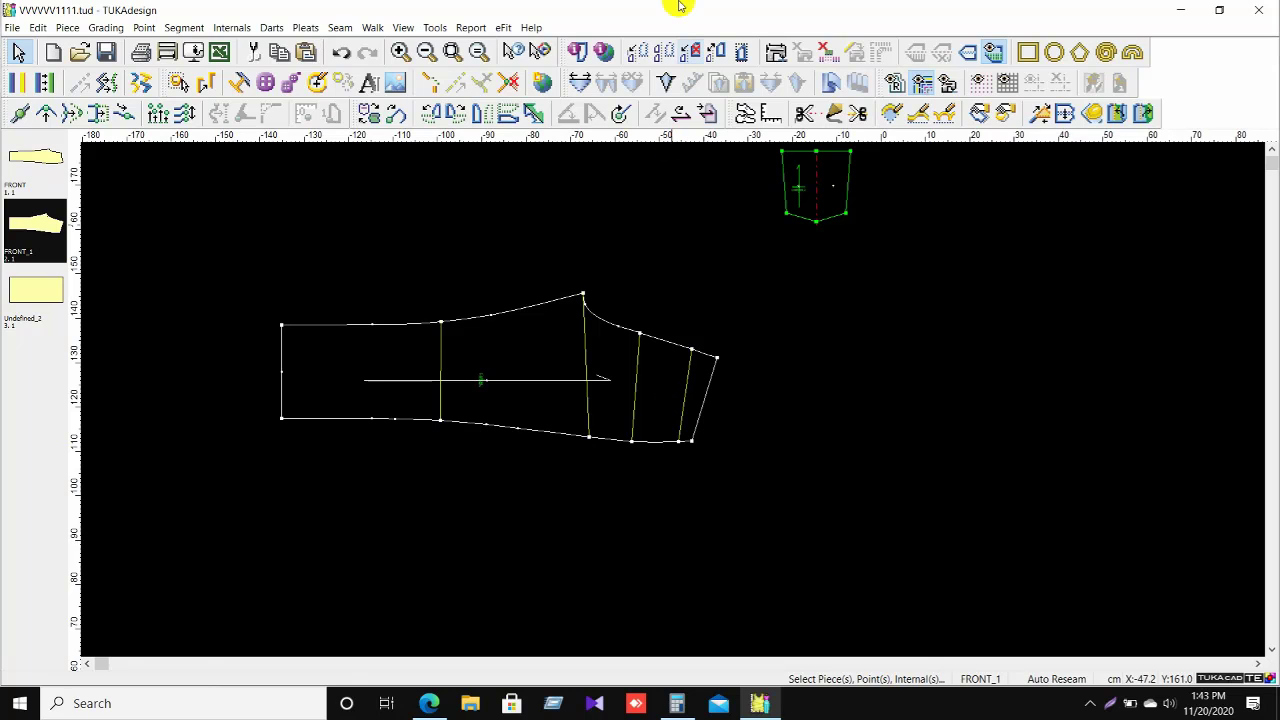
scroll(682, 400, "down", 1)
scroll(681, 409, "up", 2)
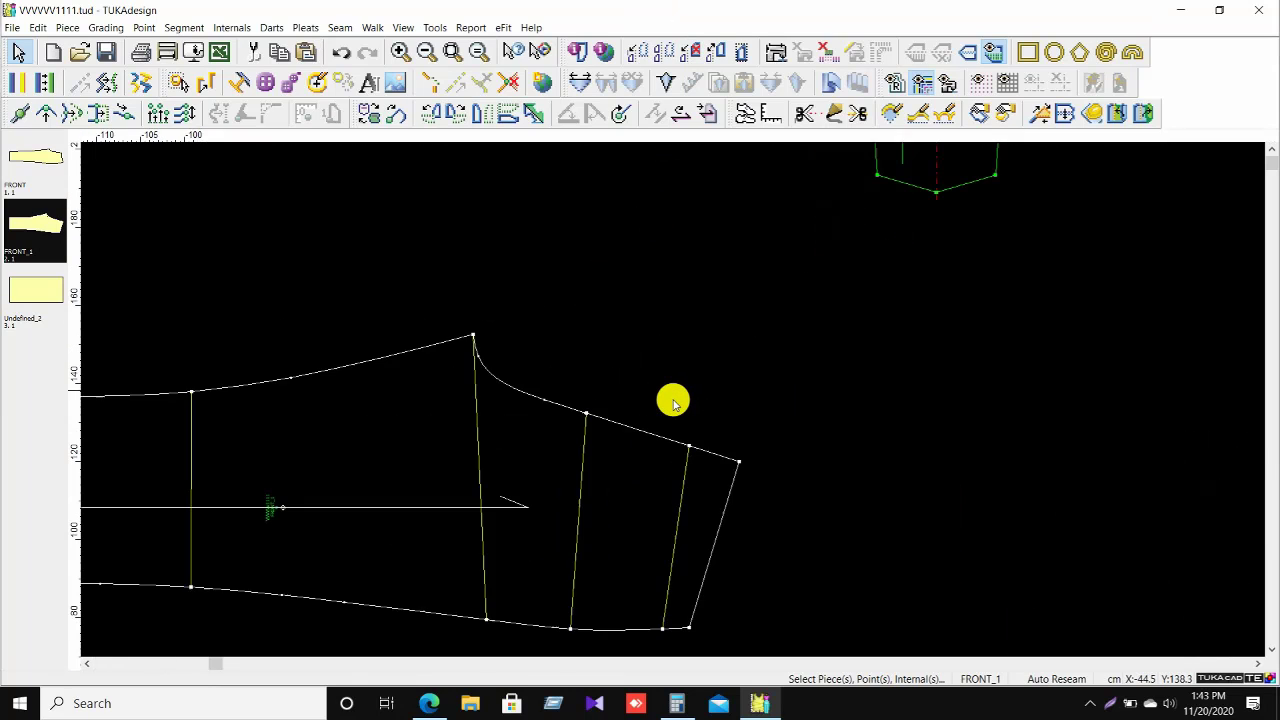
scroll(672, 404, "down", 2)
scroll(680, 408, "up", 1)
scroll(683, 409, "up", 1)
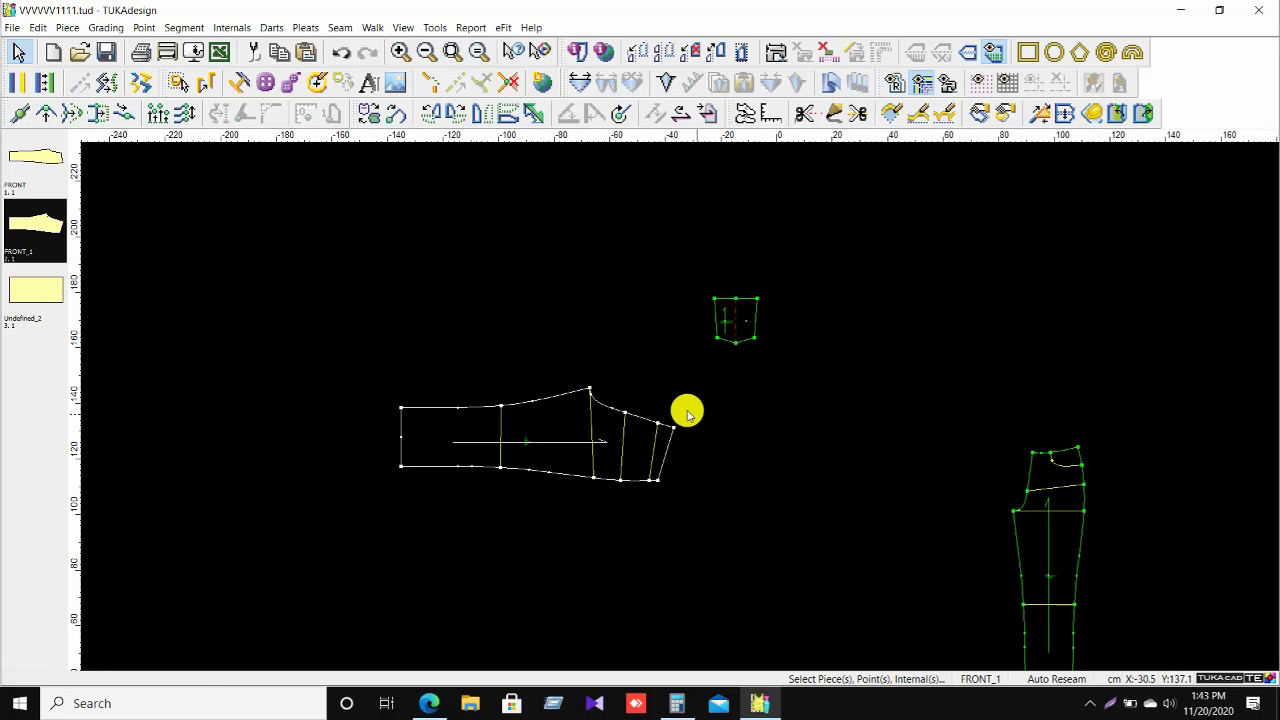
scroll(712, 462, "down", 2)
scroll(677, 403, "up", 1)
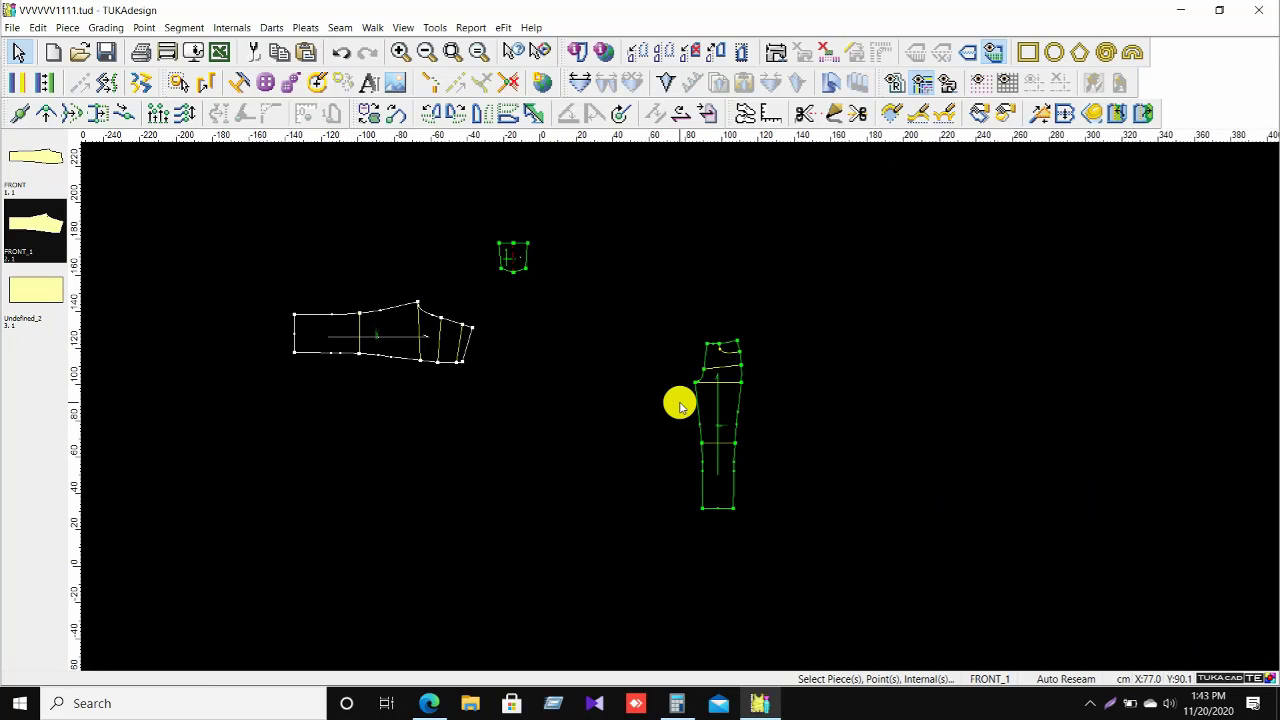
scroll(677, 409, "up", 2)
scroll(680, 410, "down", 2)
scroll(680, 410, "up", 2)
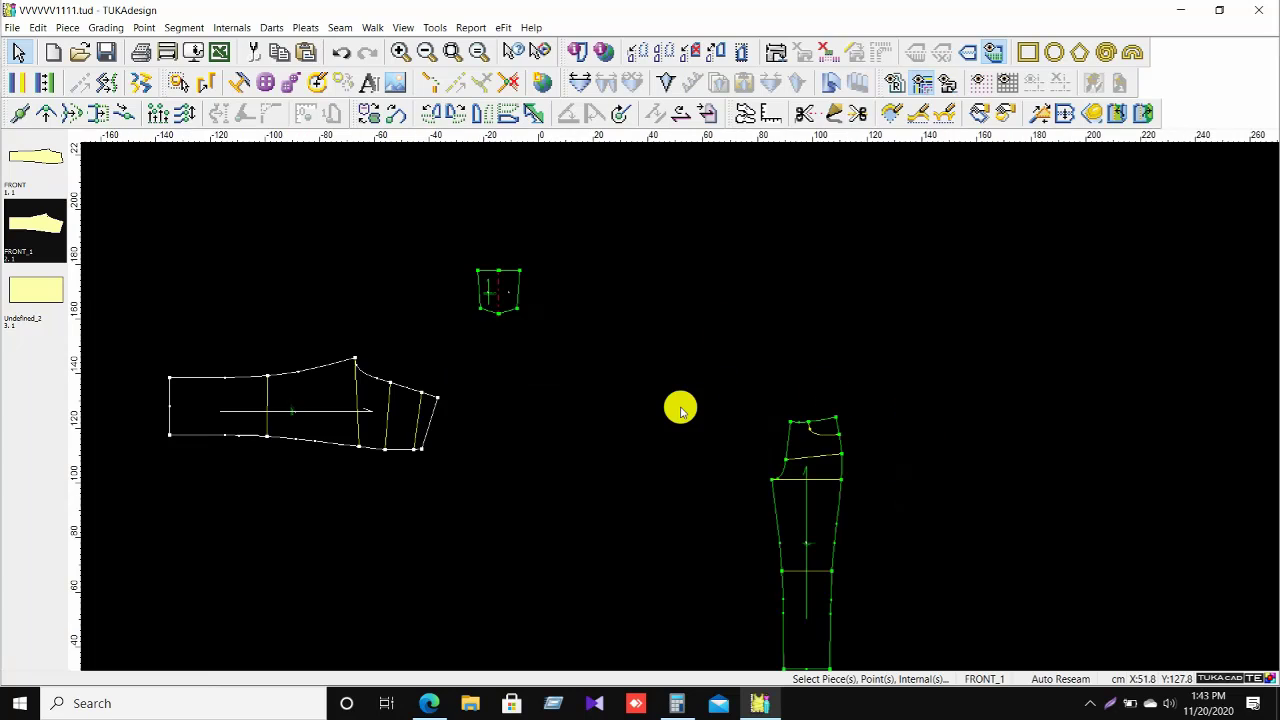
scroll(680, 410, "down", 2)
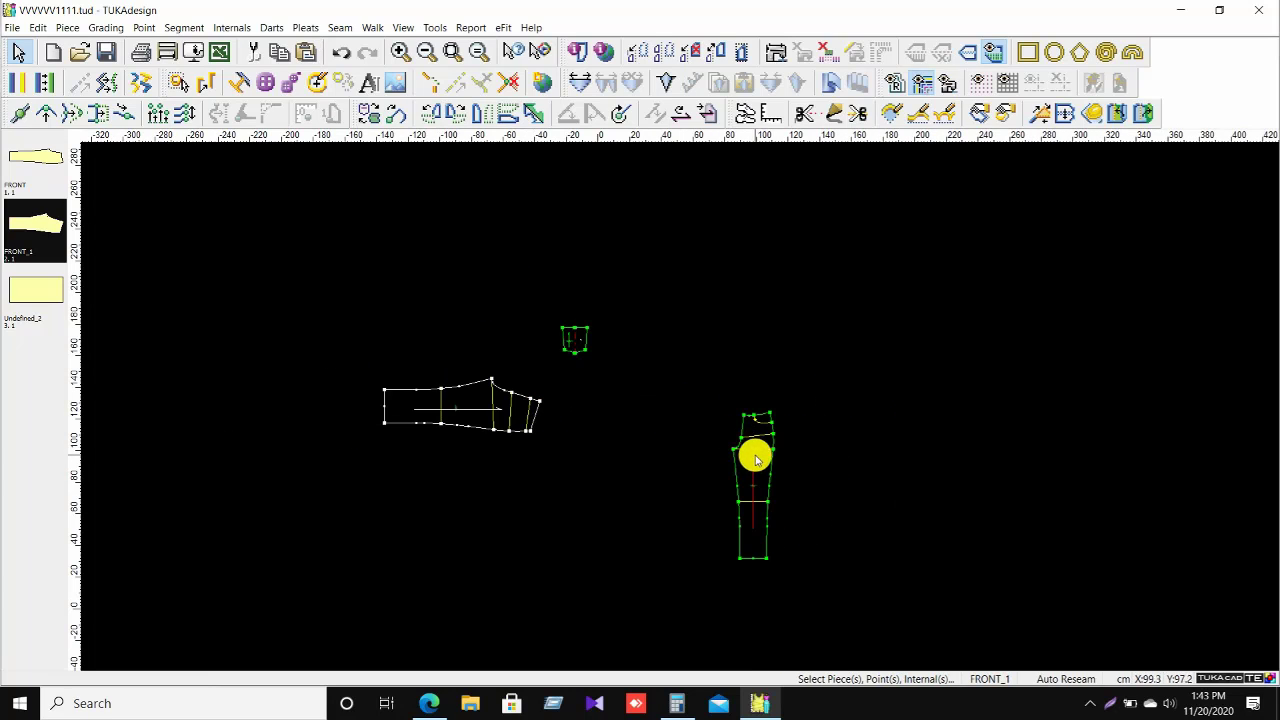
scroll(614, 417, "up", 2)
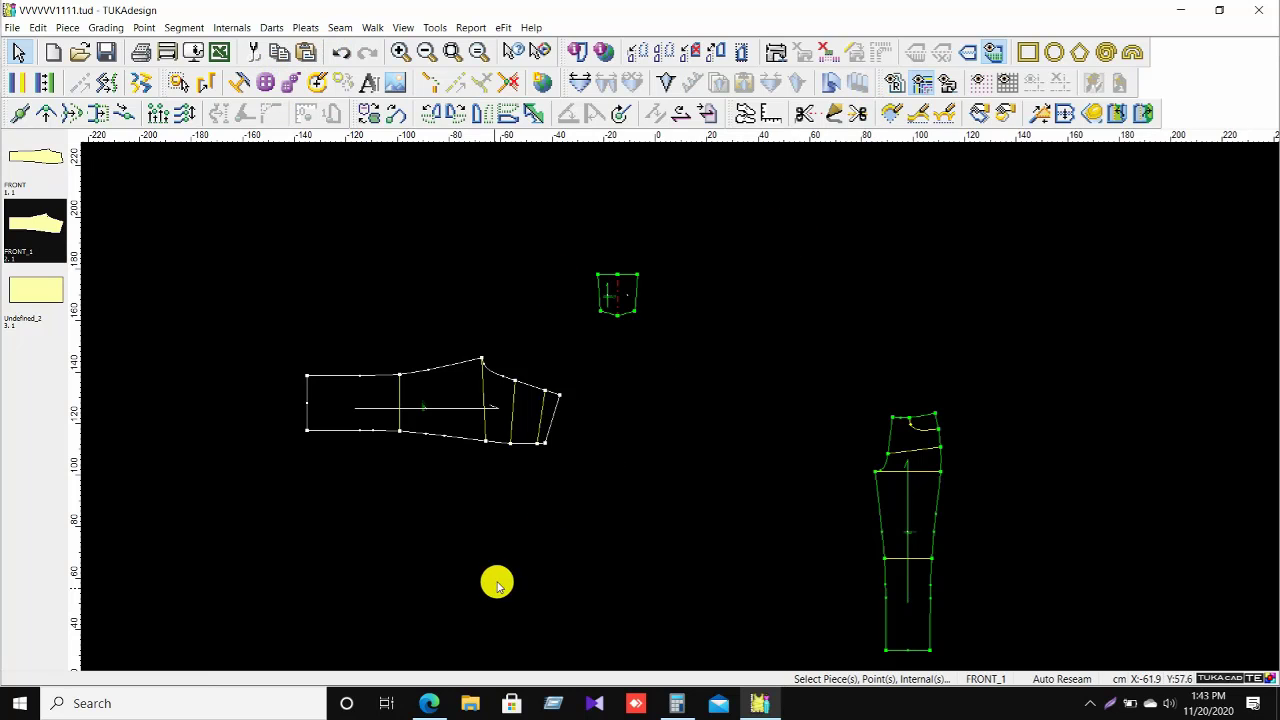
Switch to the PDF measurement chart and look up the fly opening measurement for size 38.
left_click(427, 700)
scroll(607, 287, "up", 5)
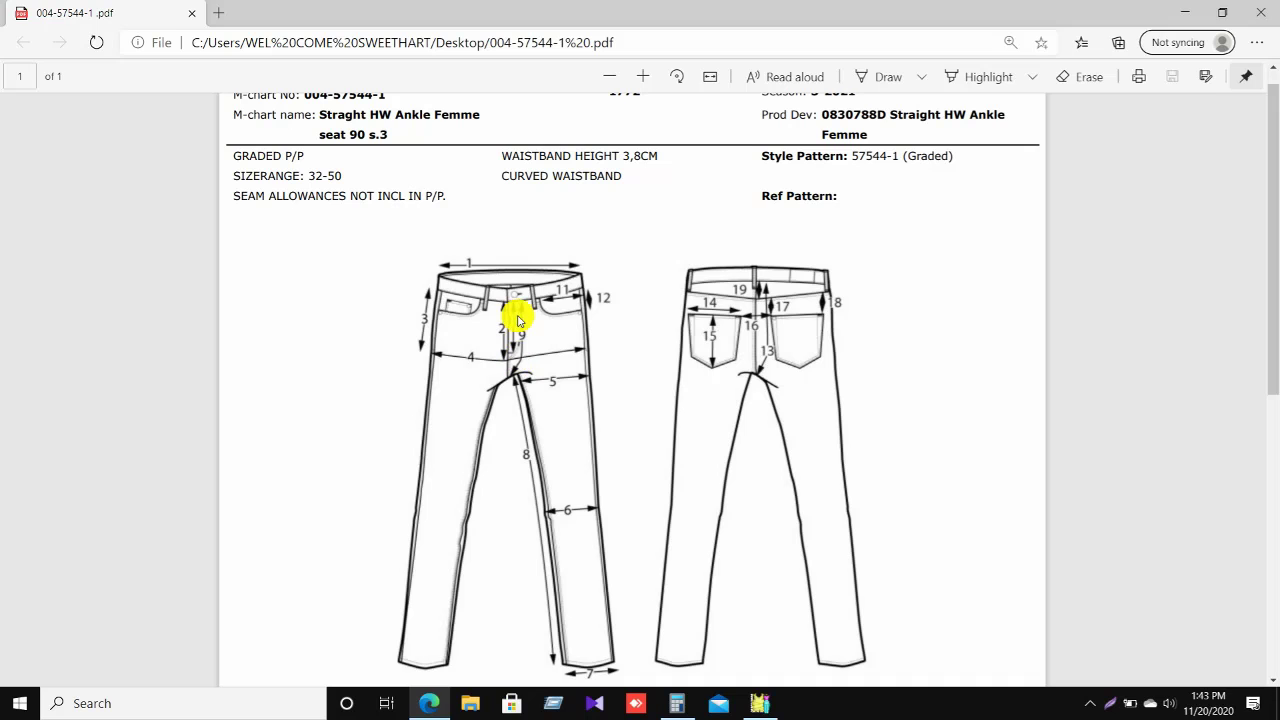
scroll(557, 332, "down", 6)
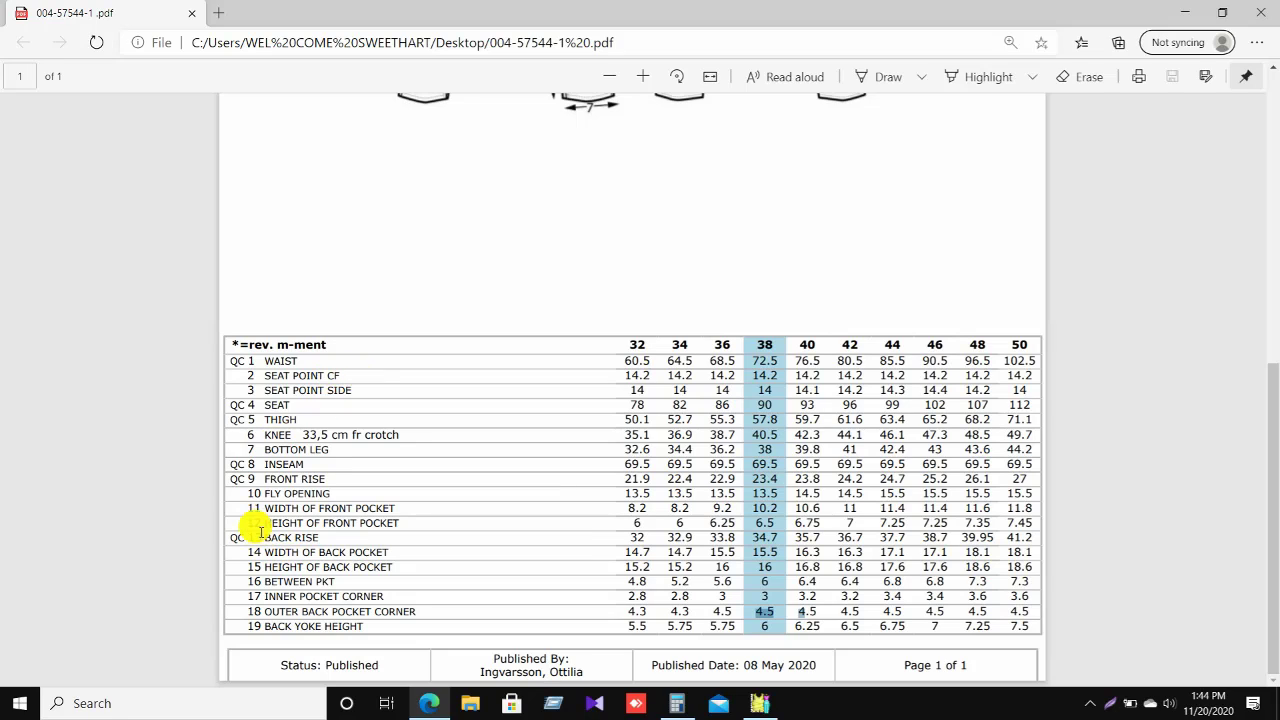
left_click_drag(262, 494, 336, 489)
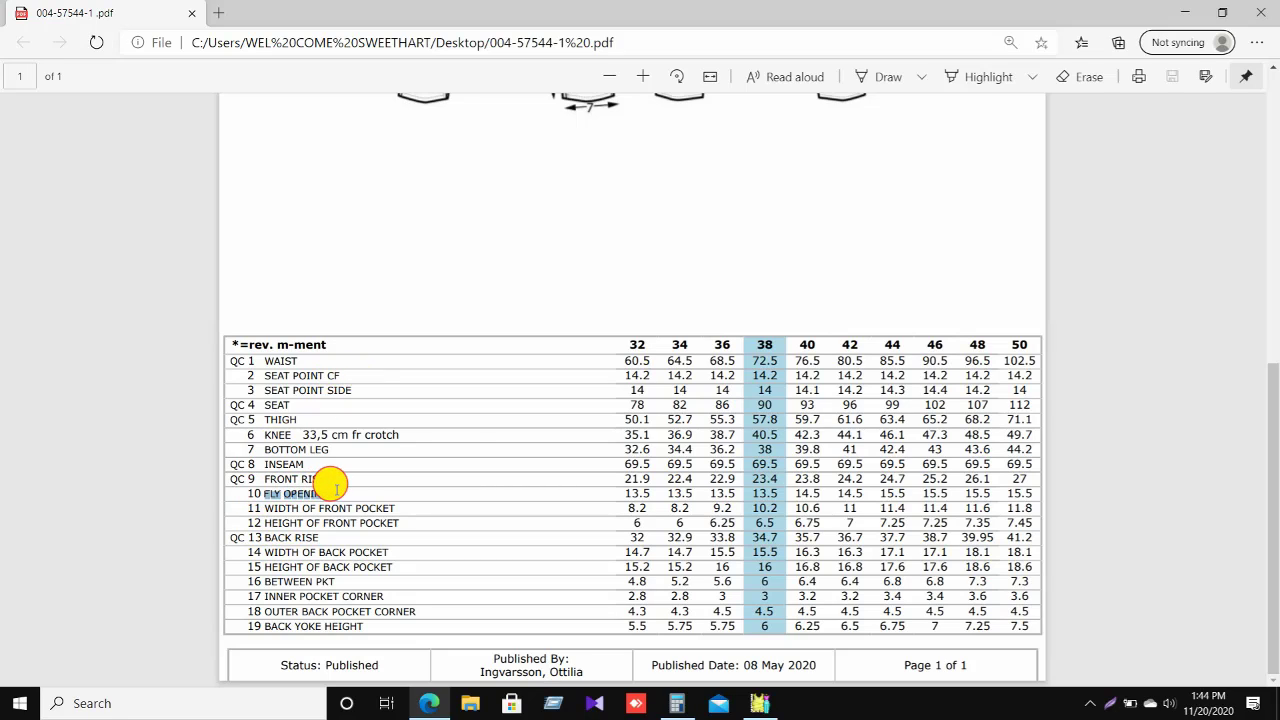
left_click(487, 491)
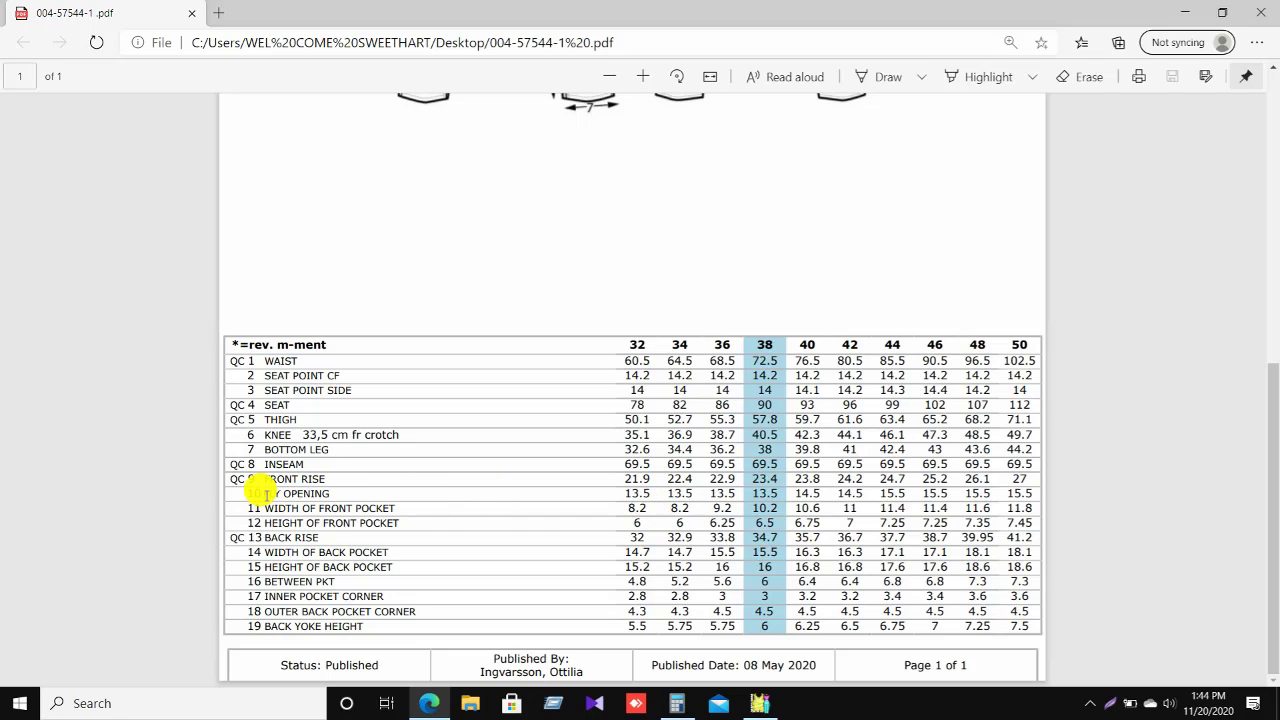
left_click_drag(267, 494, 765, 494)
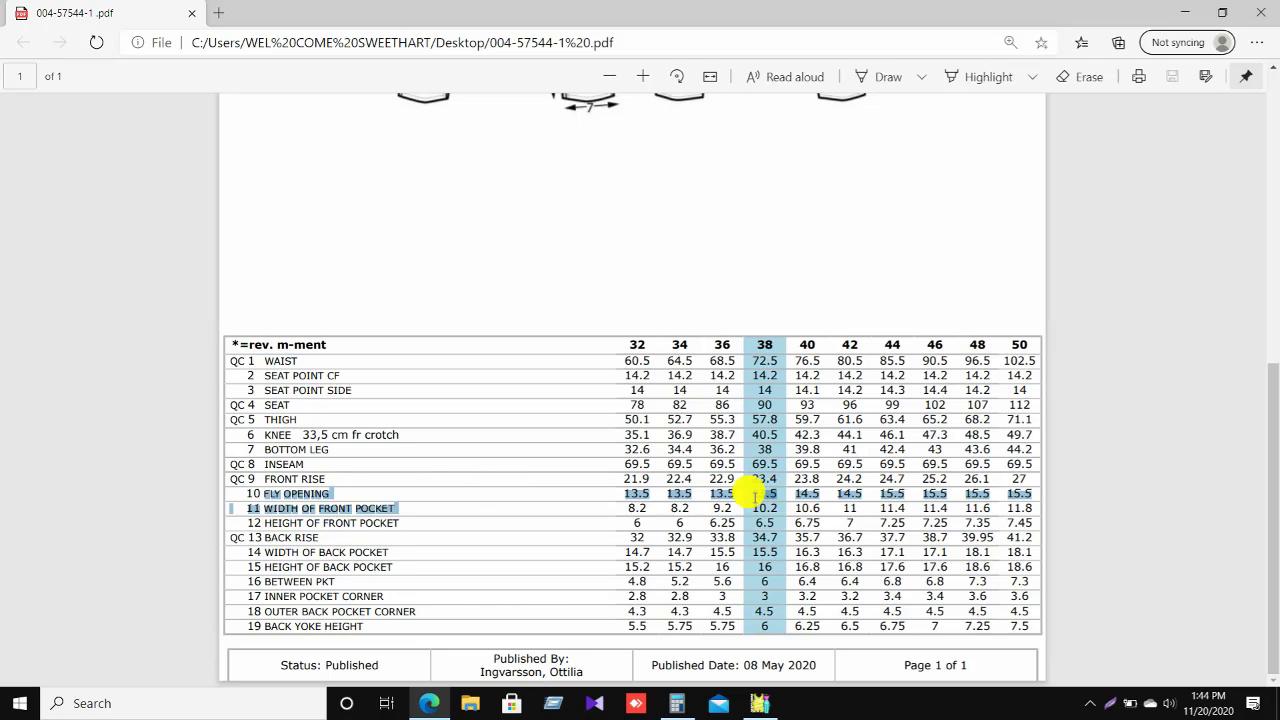
left_click(598, 492)
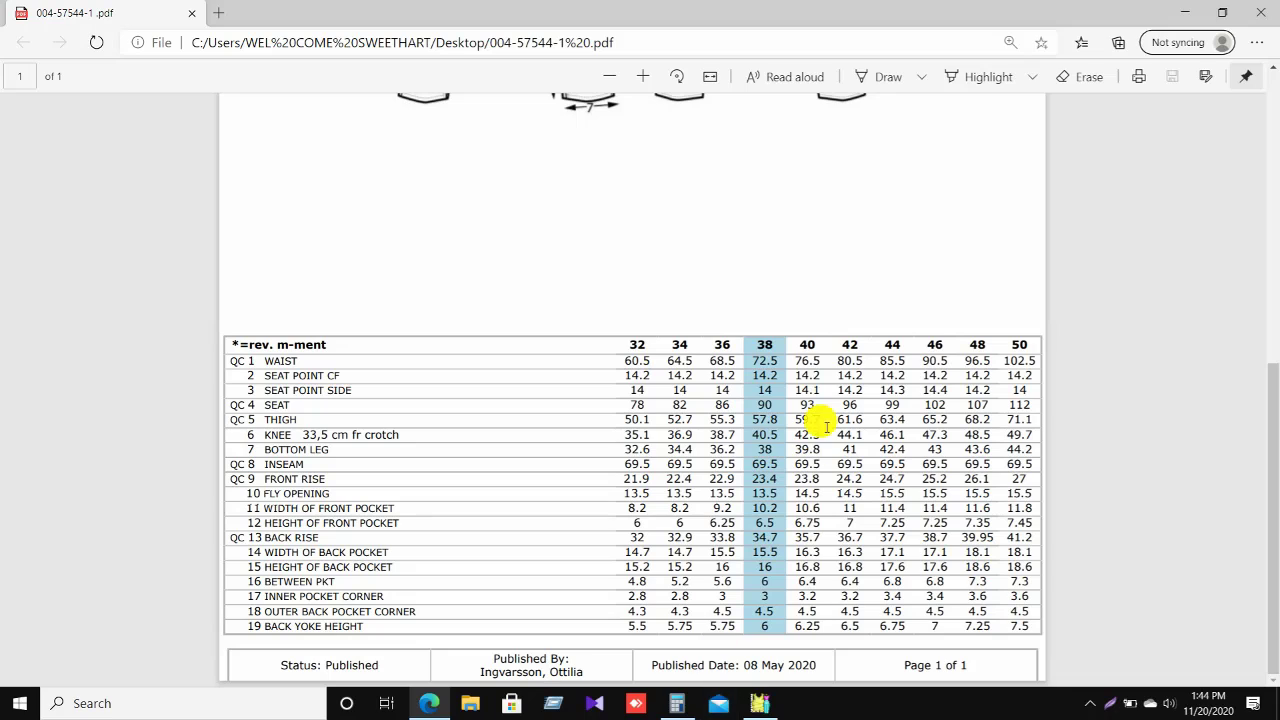
mouse_move(684, 709)
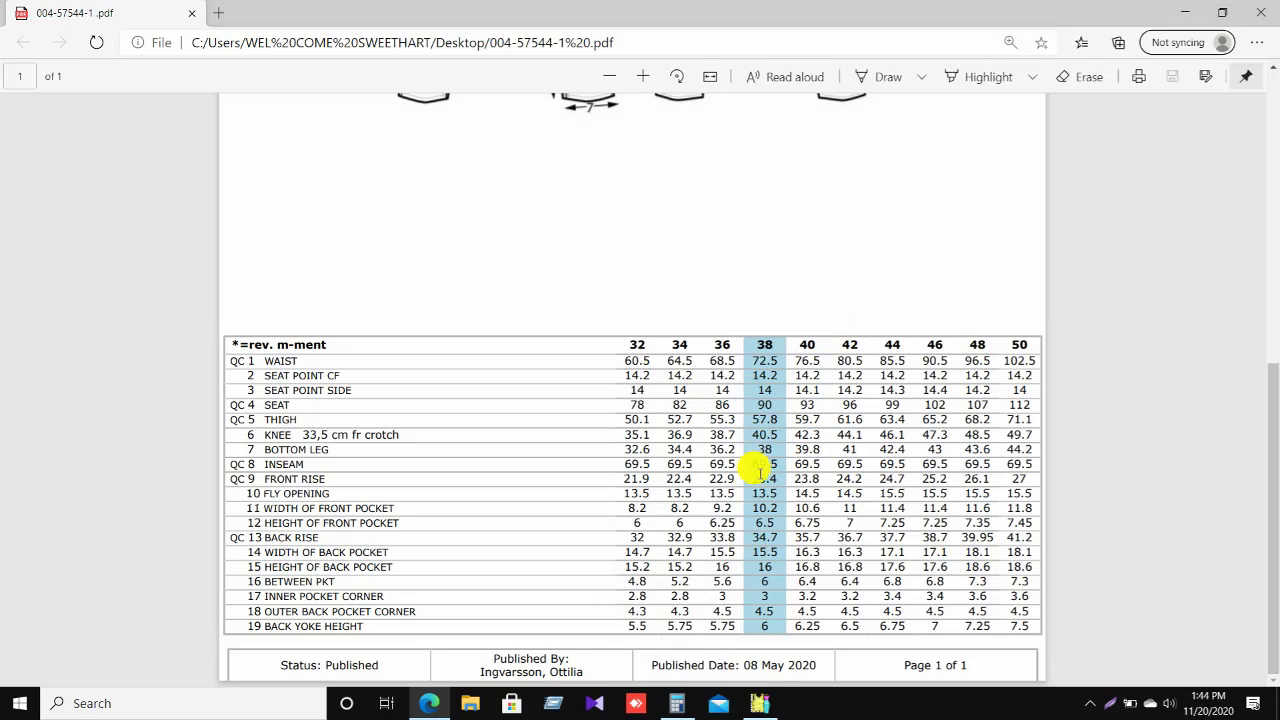
double_click(287, 493)
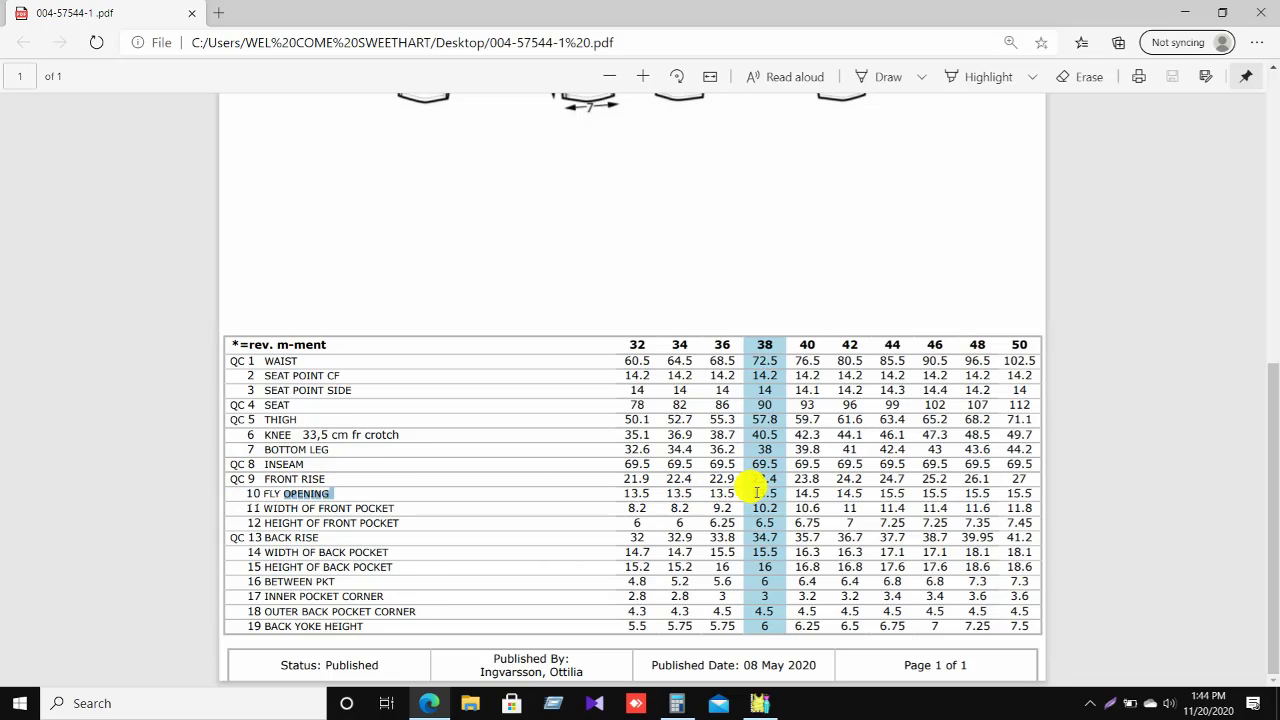
Switch to TUKAdesign, create a 13.5 by 4 cm rectangle piece for the fly and place it between the back pocket and the FRONT pattern.
left_click(760, 703)
left_click(1028, 52)
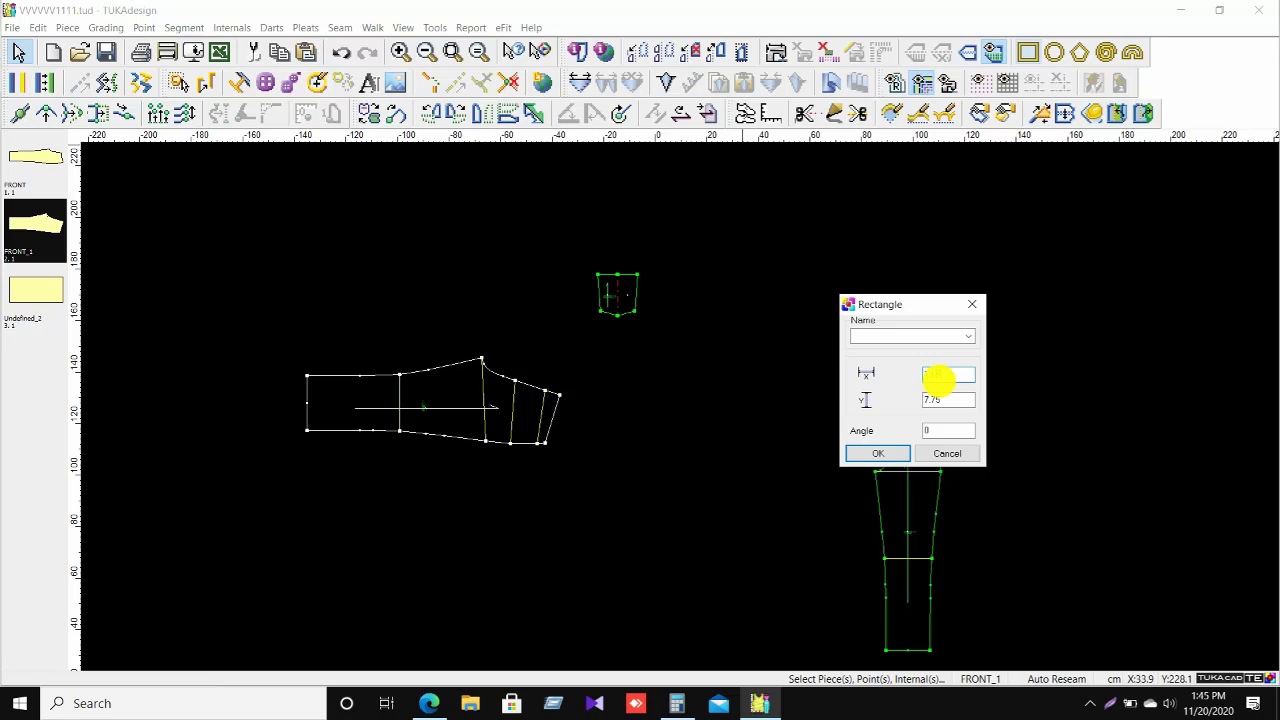
type("13.5")
key("Tab")
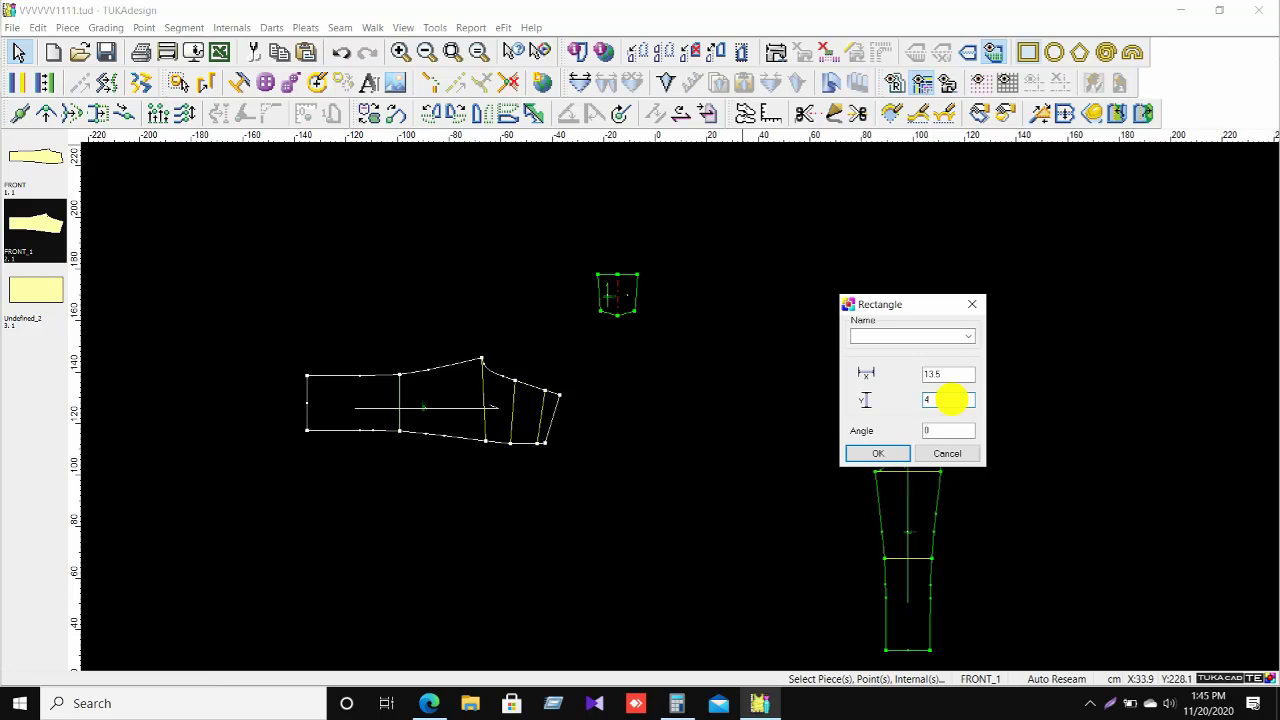
key("Return")
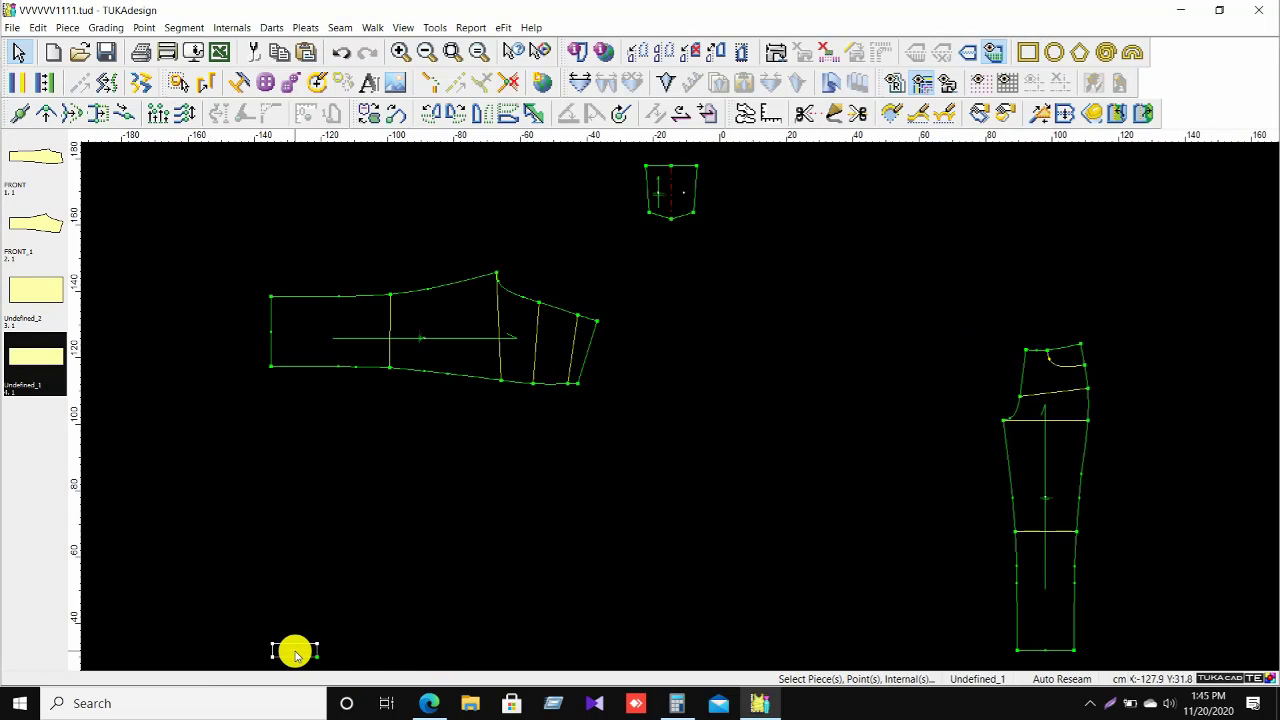
left_click_drag(296, 655, 897, 246)
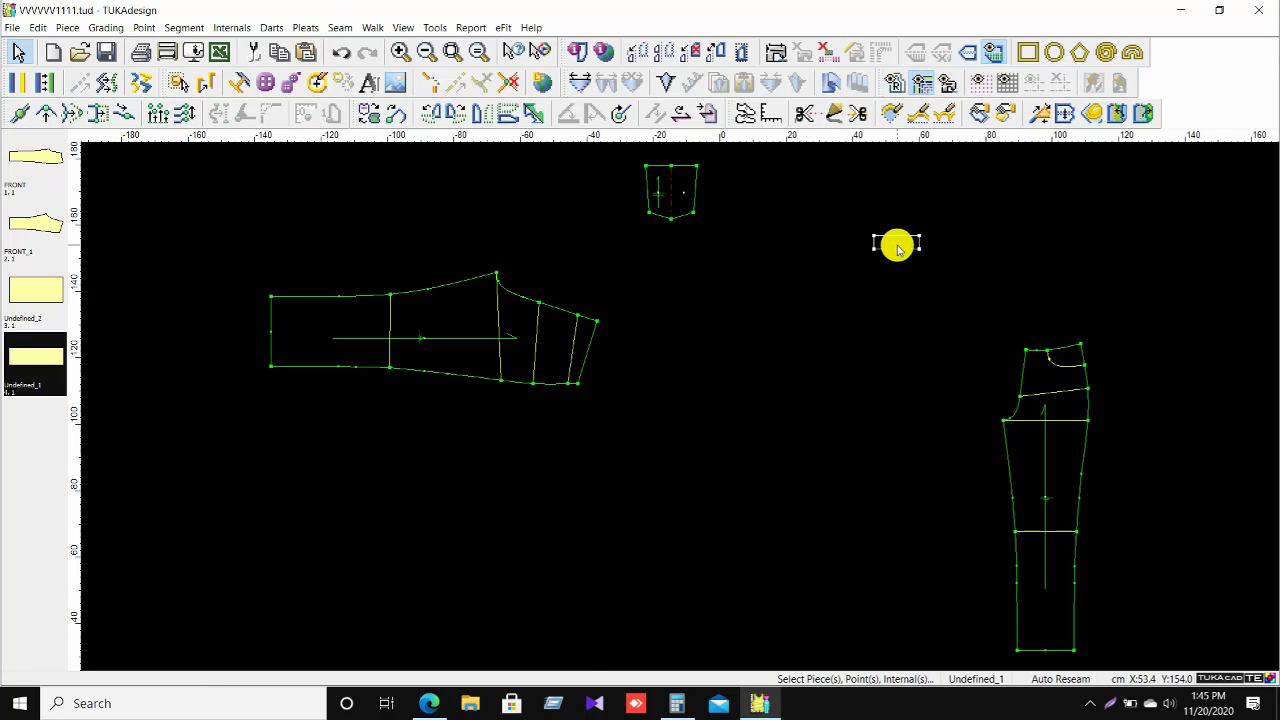
scroll(897, 246, "up", 3)
scroll(673, 403, "up", 3)
scroll(673, 403, "down", 1)
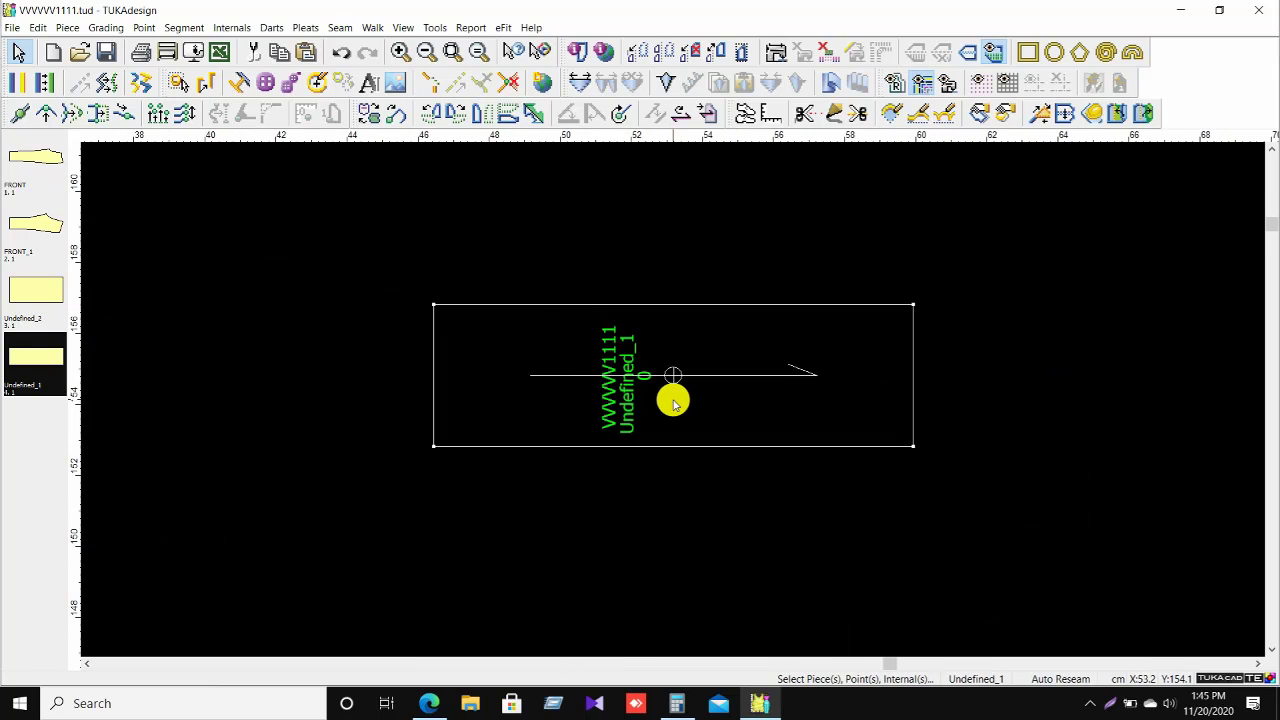
scroll(671, 400, "down", 2)
scroll(671, 398, "up", 2)
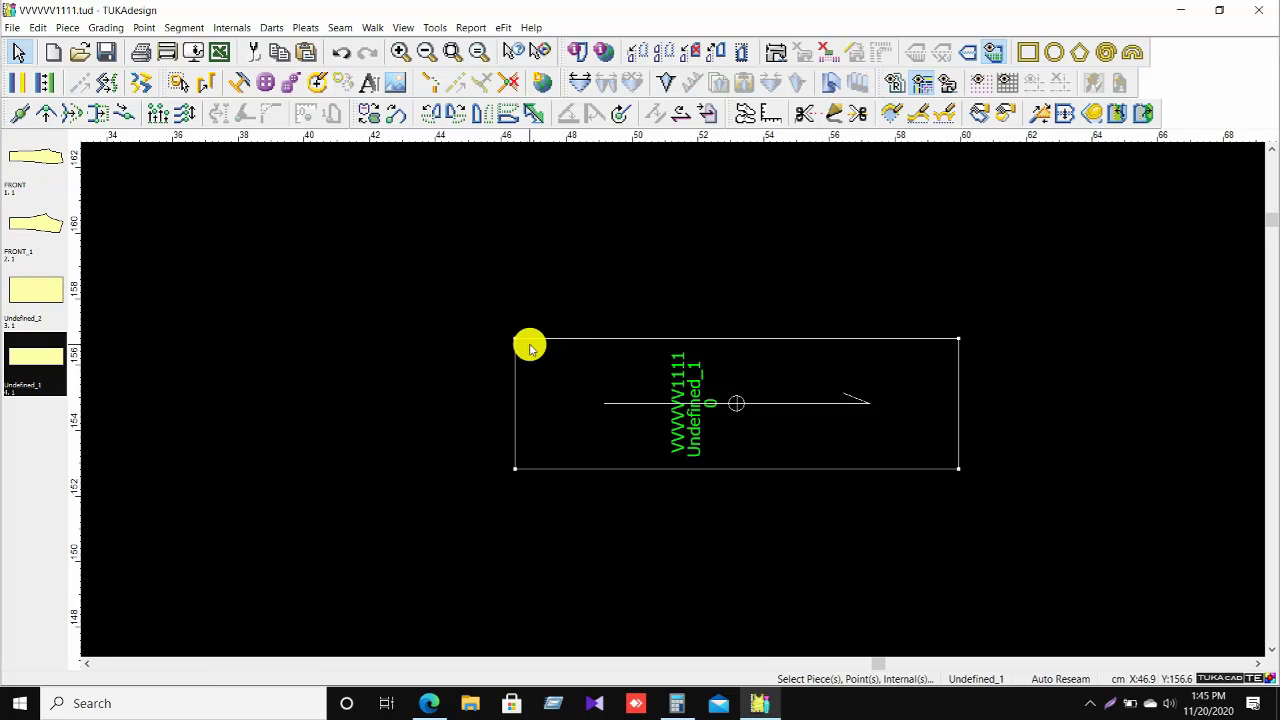
scroll(669, 400, "down", 3)
scroll(671, 400, "up", 4)
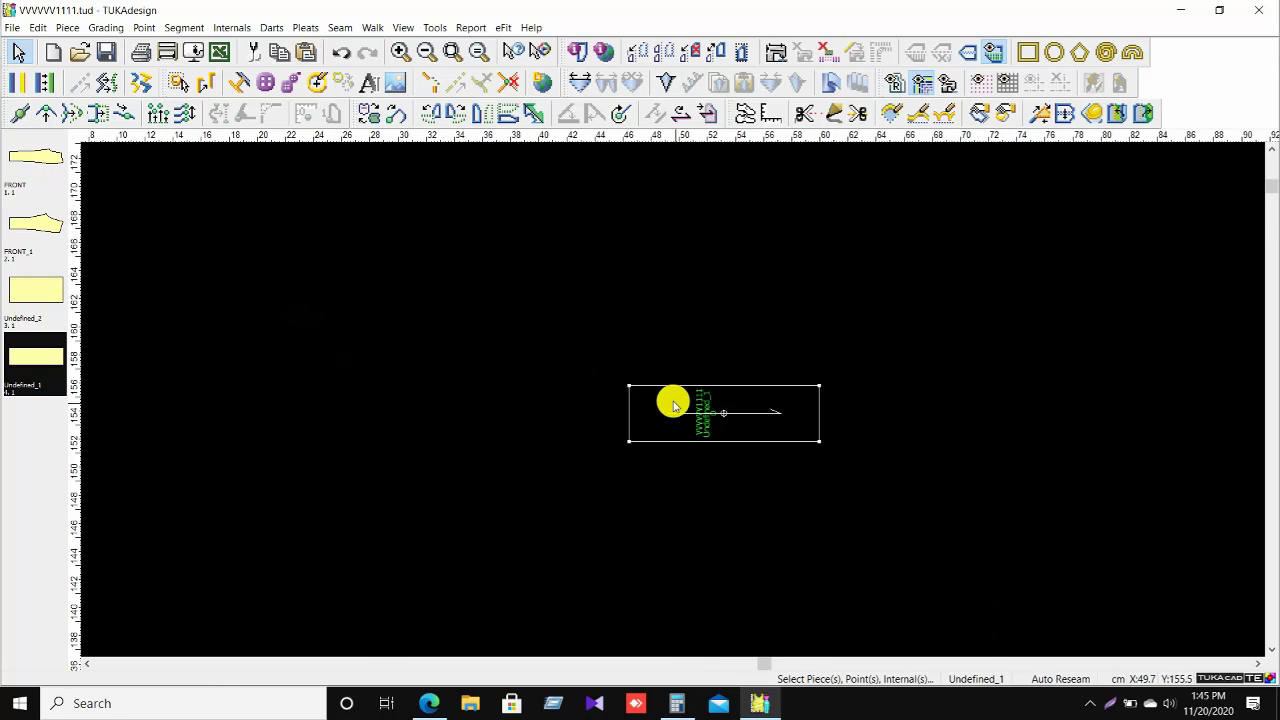
scroll(673, 403, "down", 4)
scroll(671, 400, "up", 4)
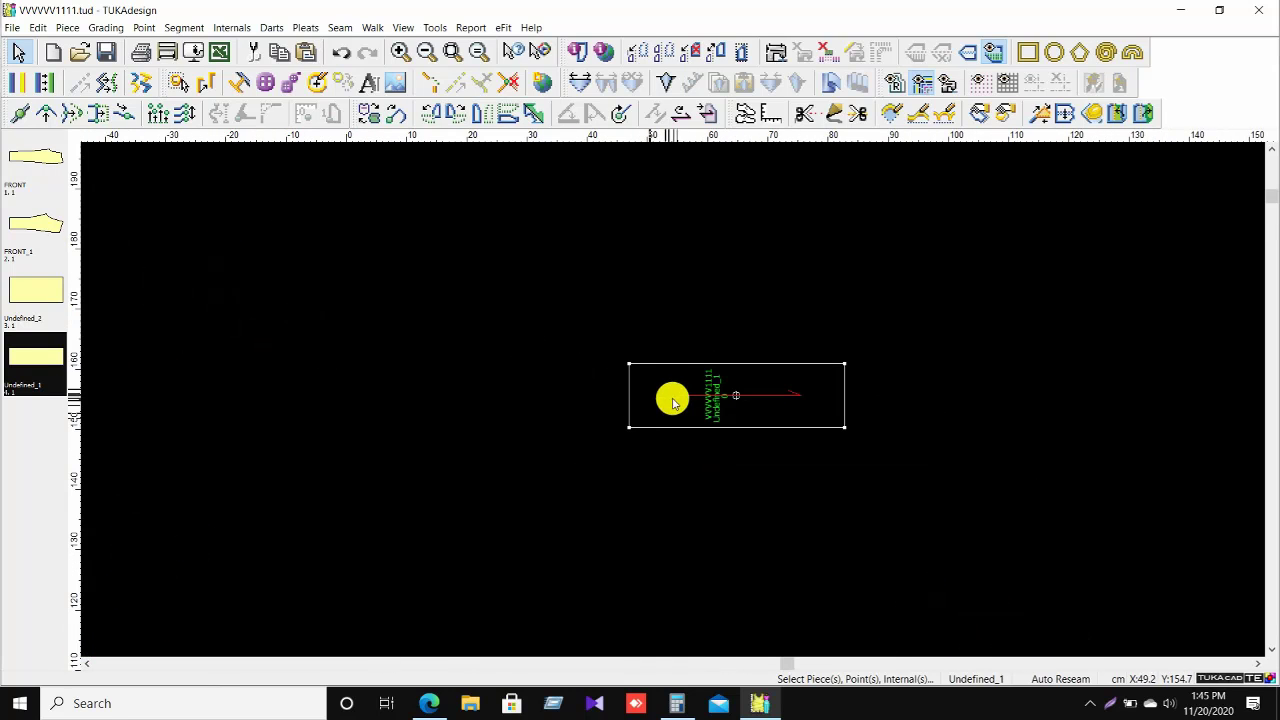
scroll(673, 403, "up", 2)
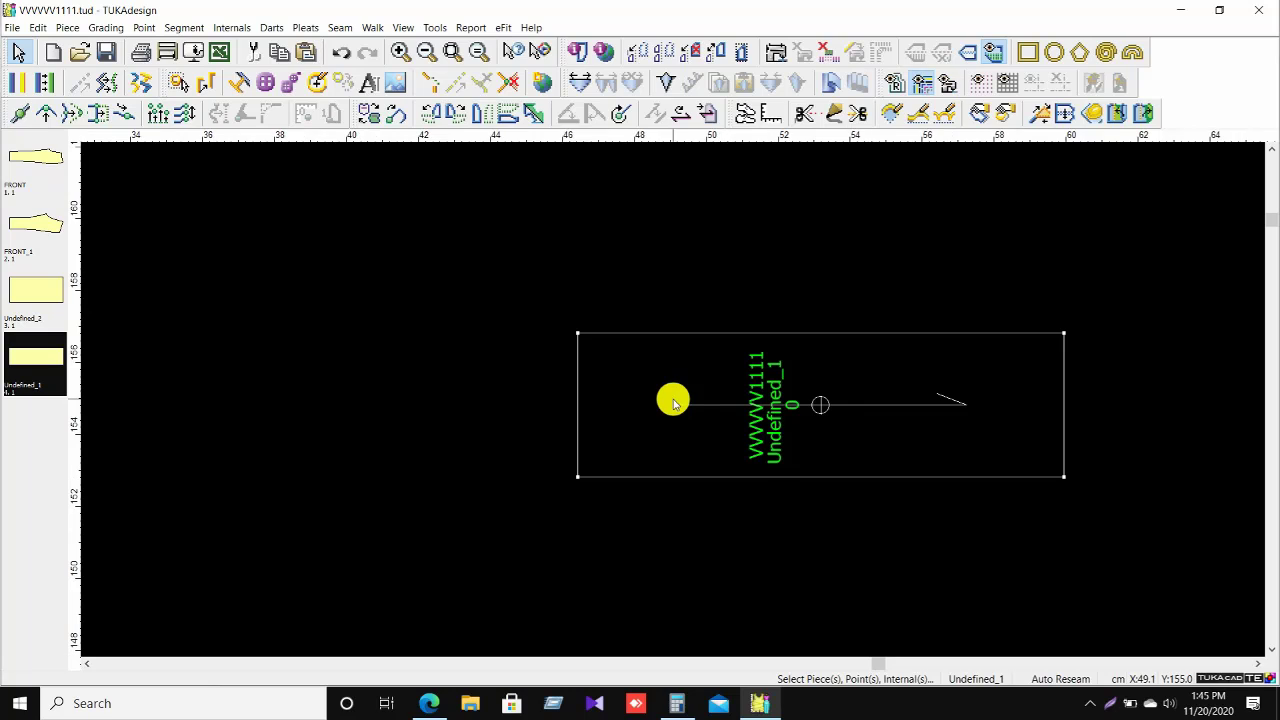
Round the fly rectangle's upper-left corner with a 3.8 cm radius, matching the waistband height in the PDF chart.
left_click(578, 334)
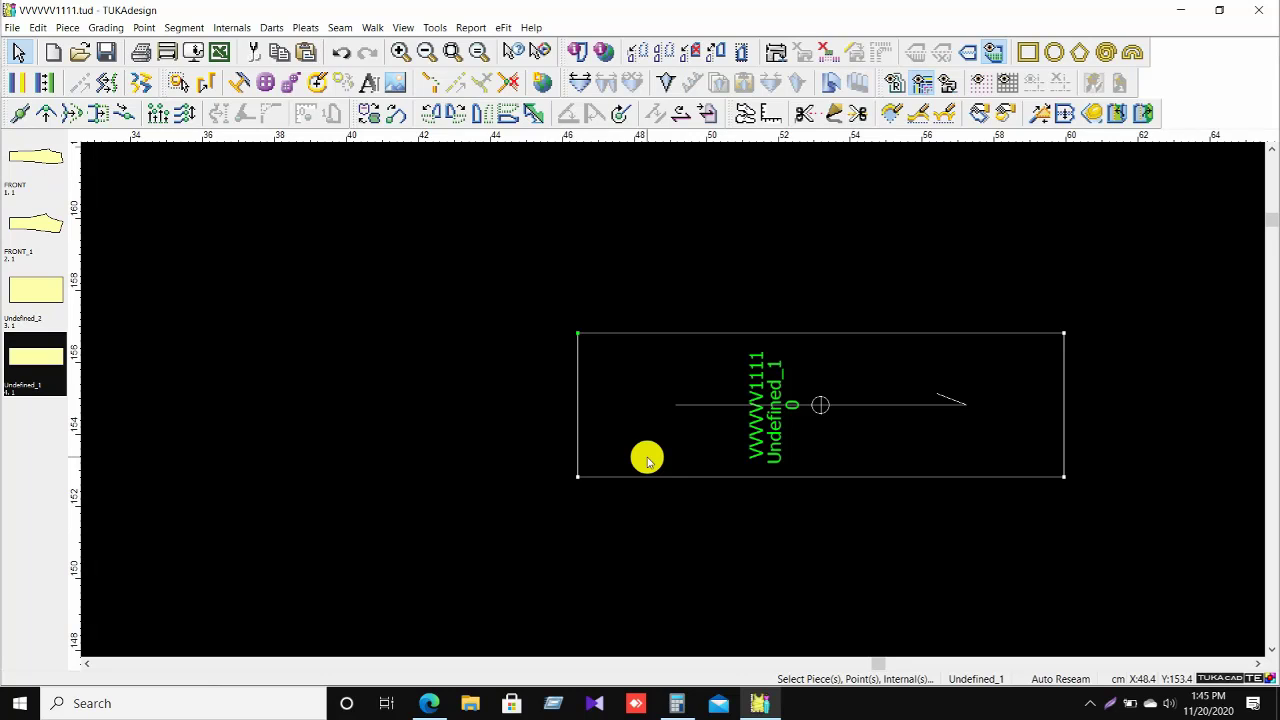
left_click(576, 334)
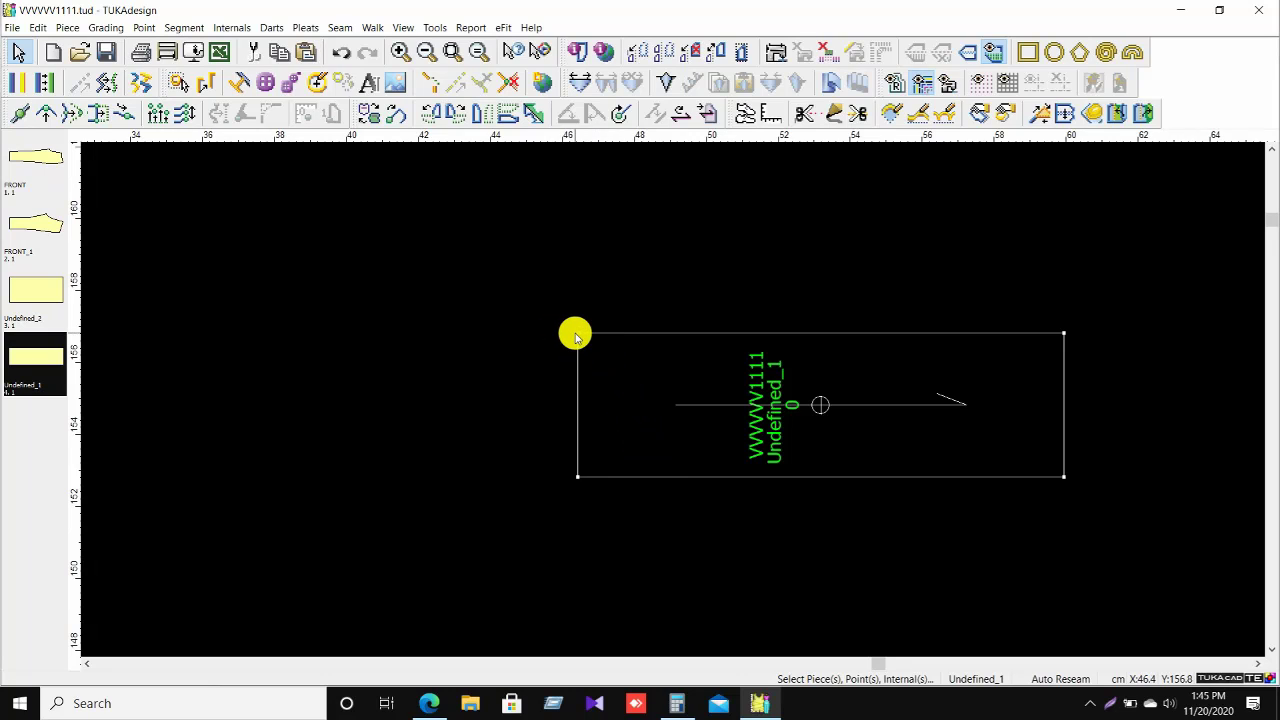
left_click(577, 335)
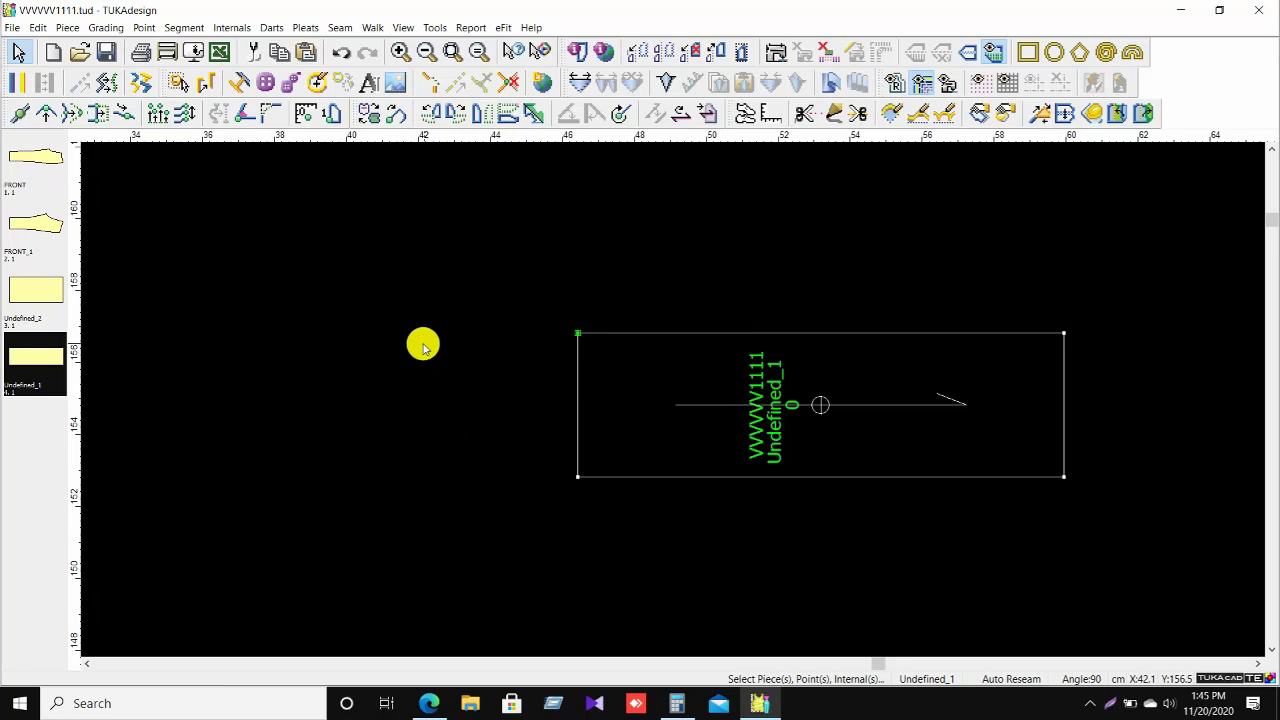
left_click(265, 117)
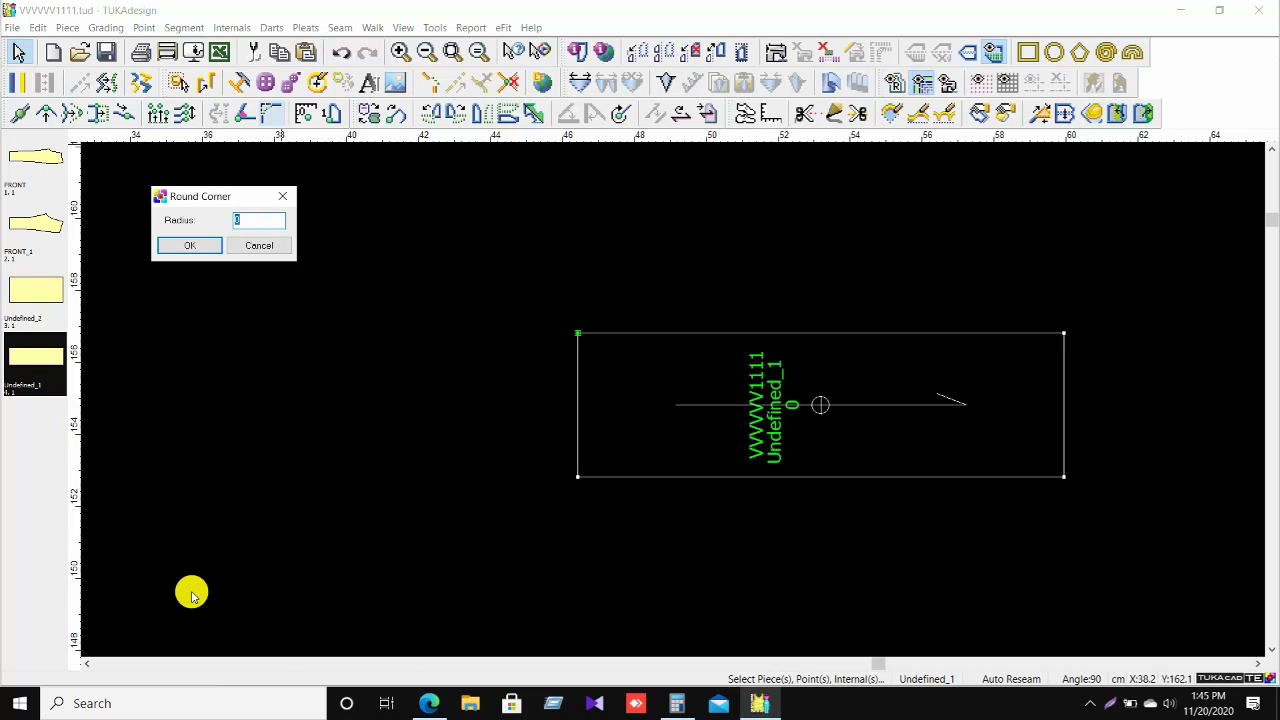
left_click(425, 703)
scroll(620, 372, "up", 6)
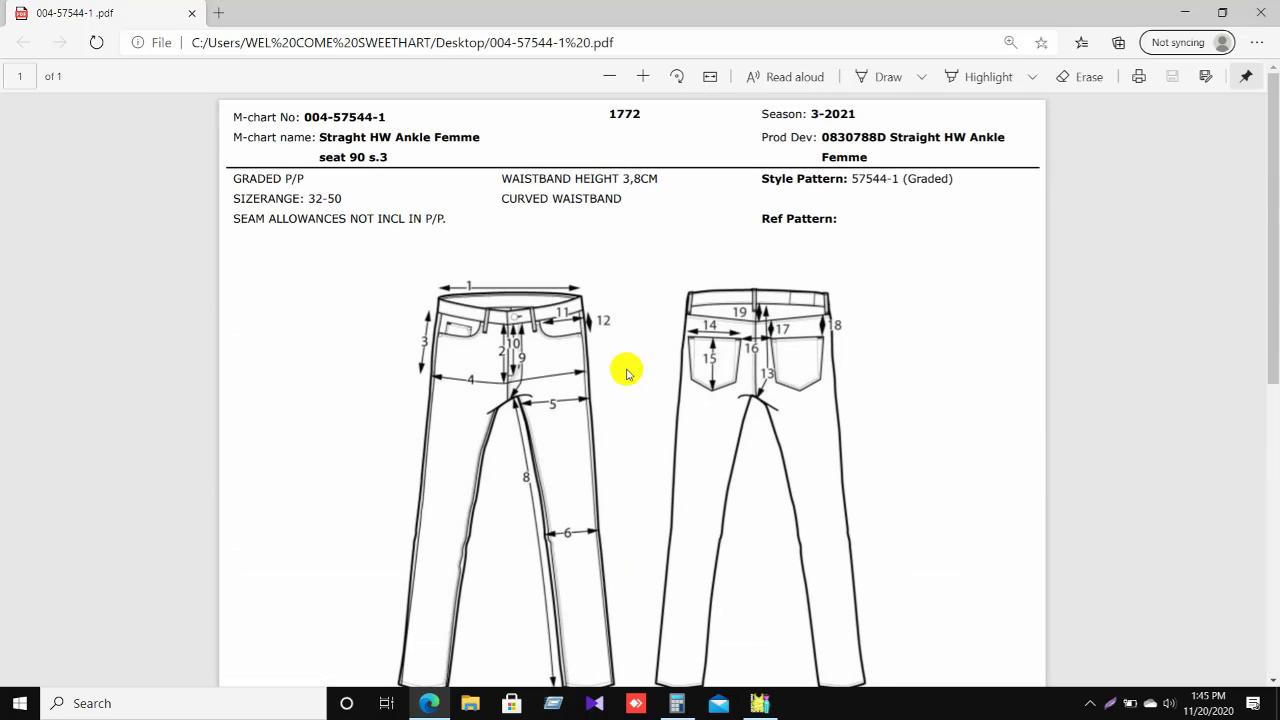
left_click_drag(505, 176, 662, 179)
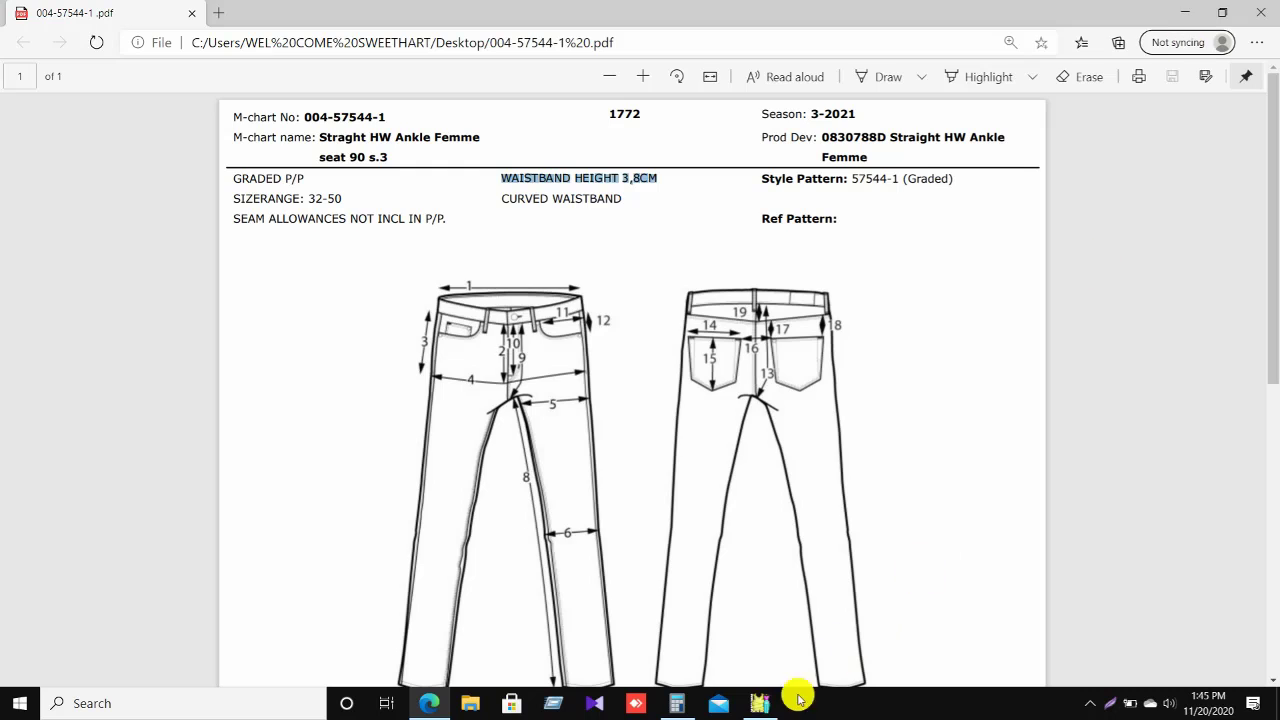
left_click(760, 703)
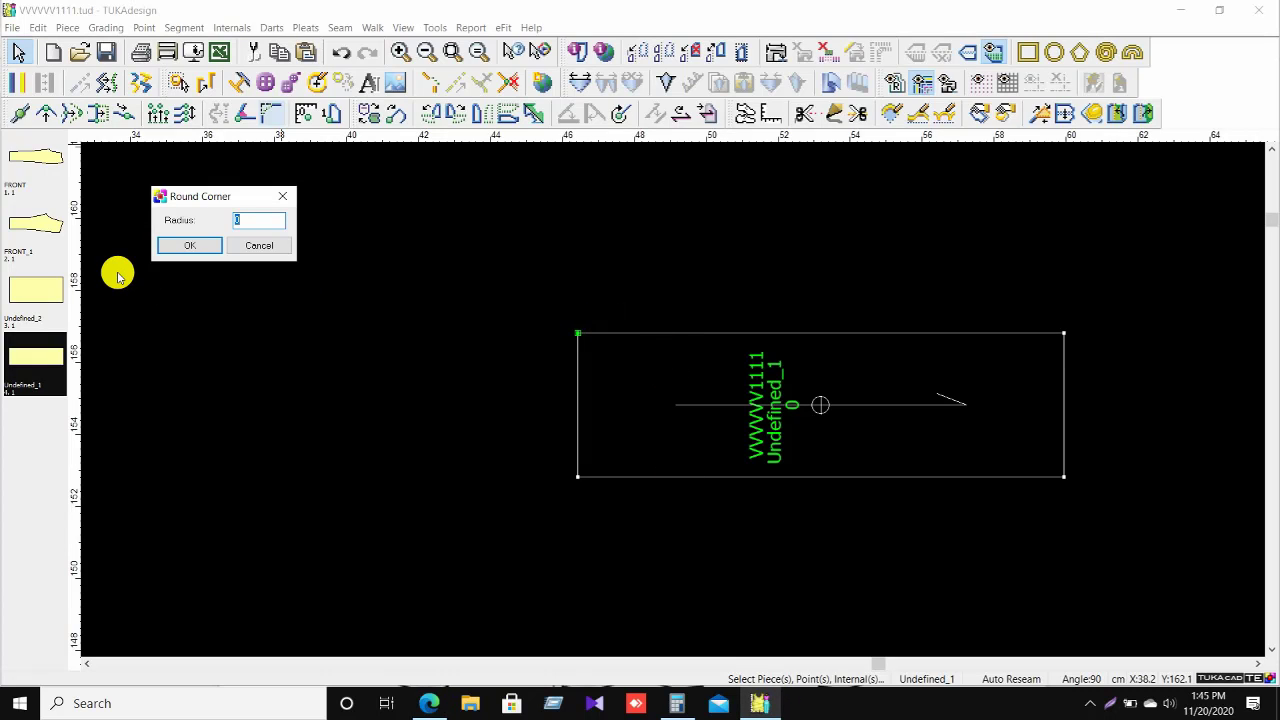
key("Return")
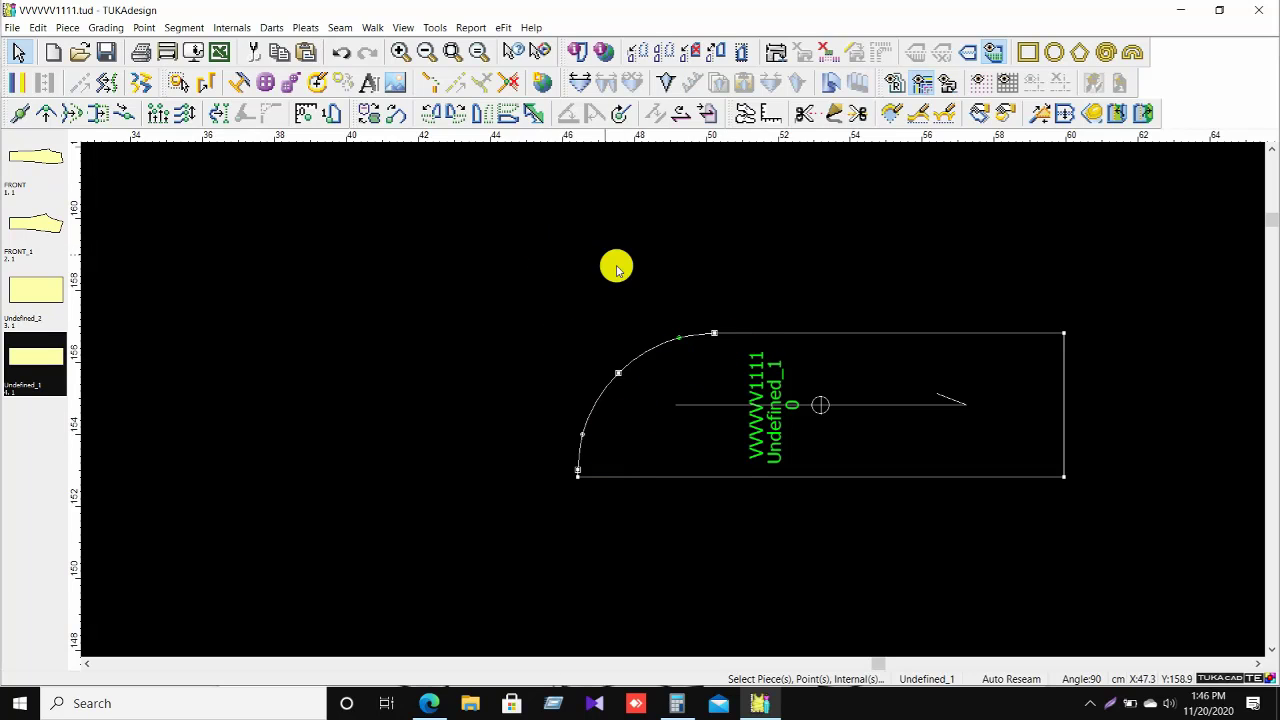
right_click(563, 205)
left_click(566, 212)
Change the middle point of the fly's rounded corner from a grading point to a non-grading curve point.
scroll(660, 370, "up", 1)
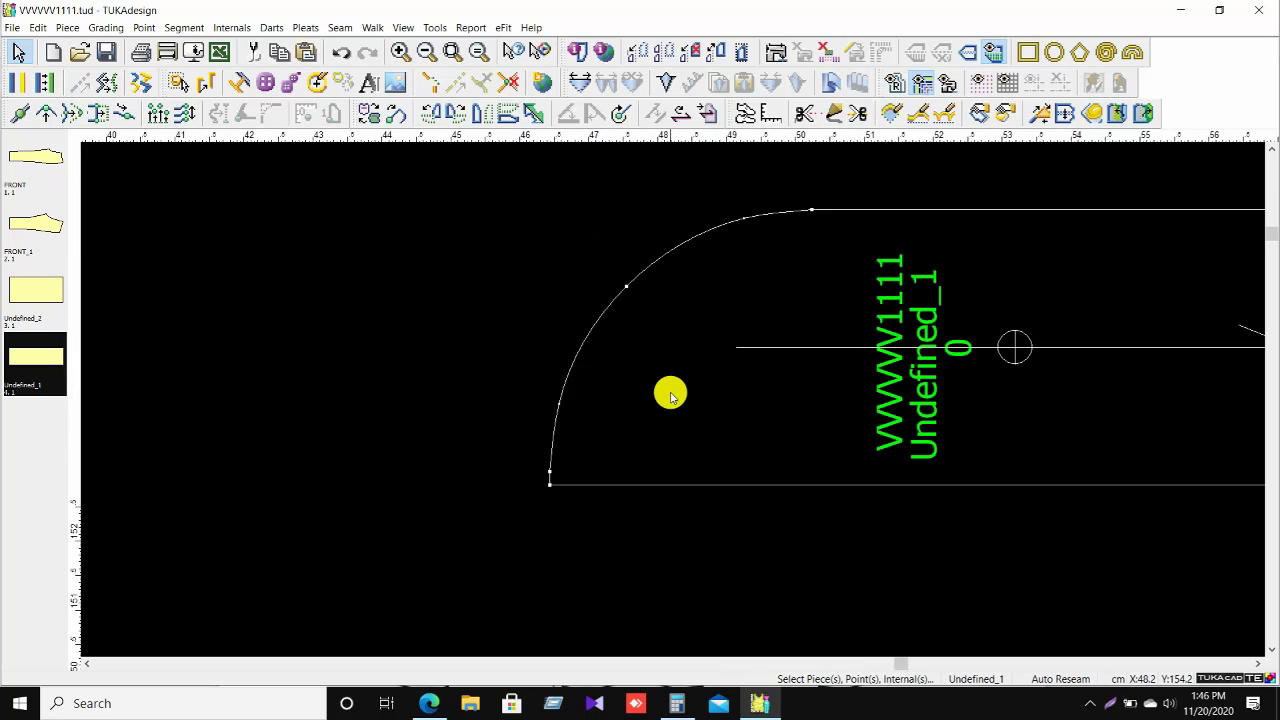
double_click(624, 290)
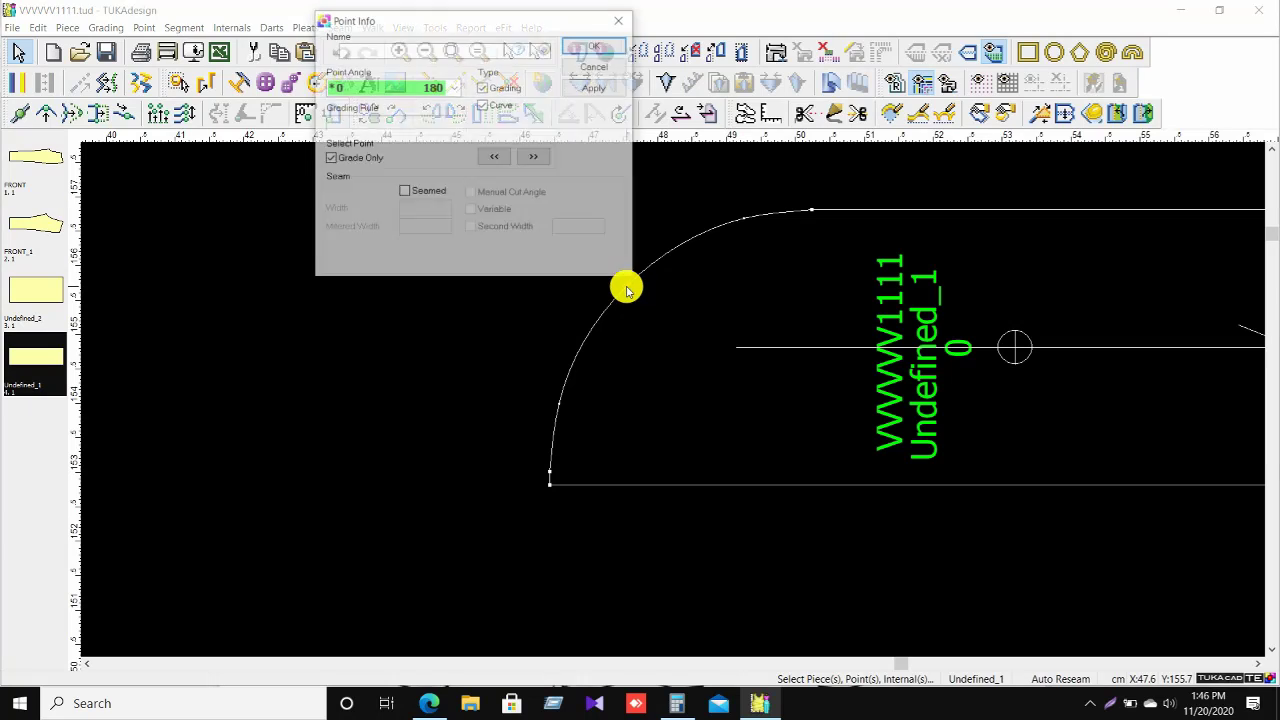
left_click(594, 47)
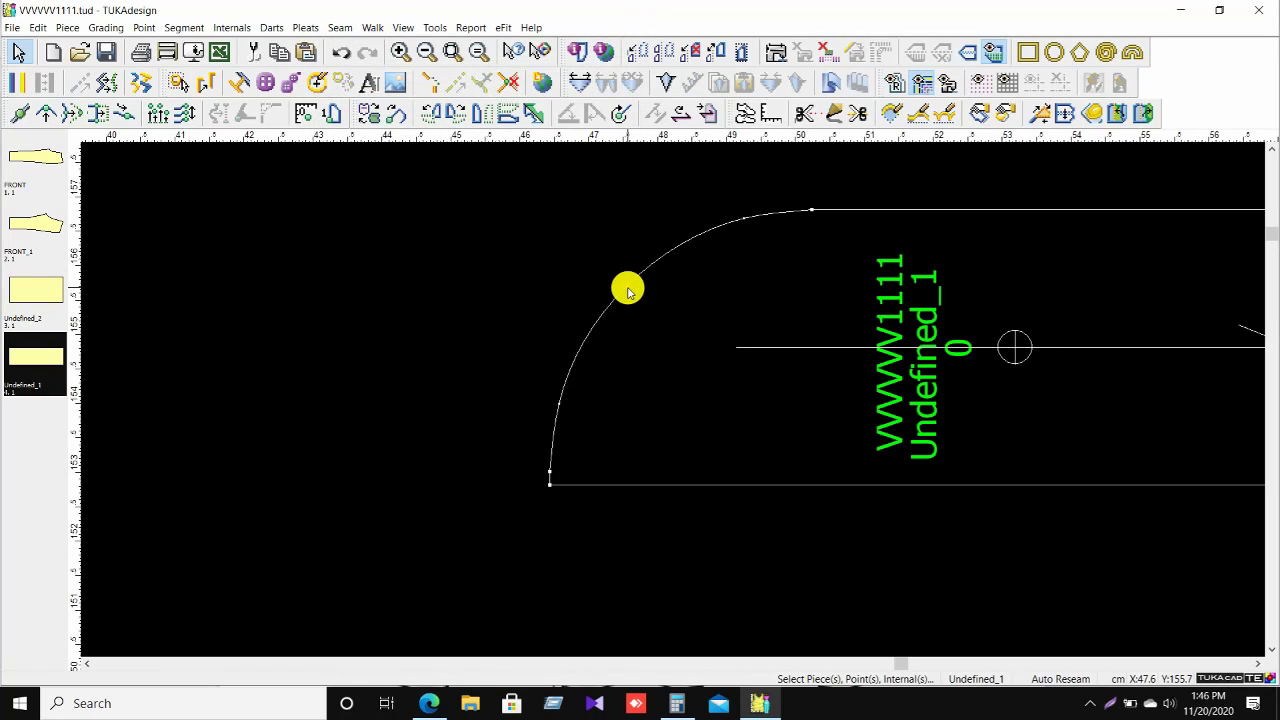
double_click(627, 290)
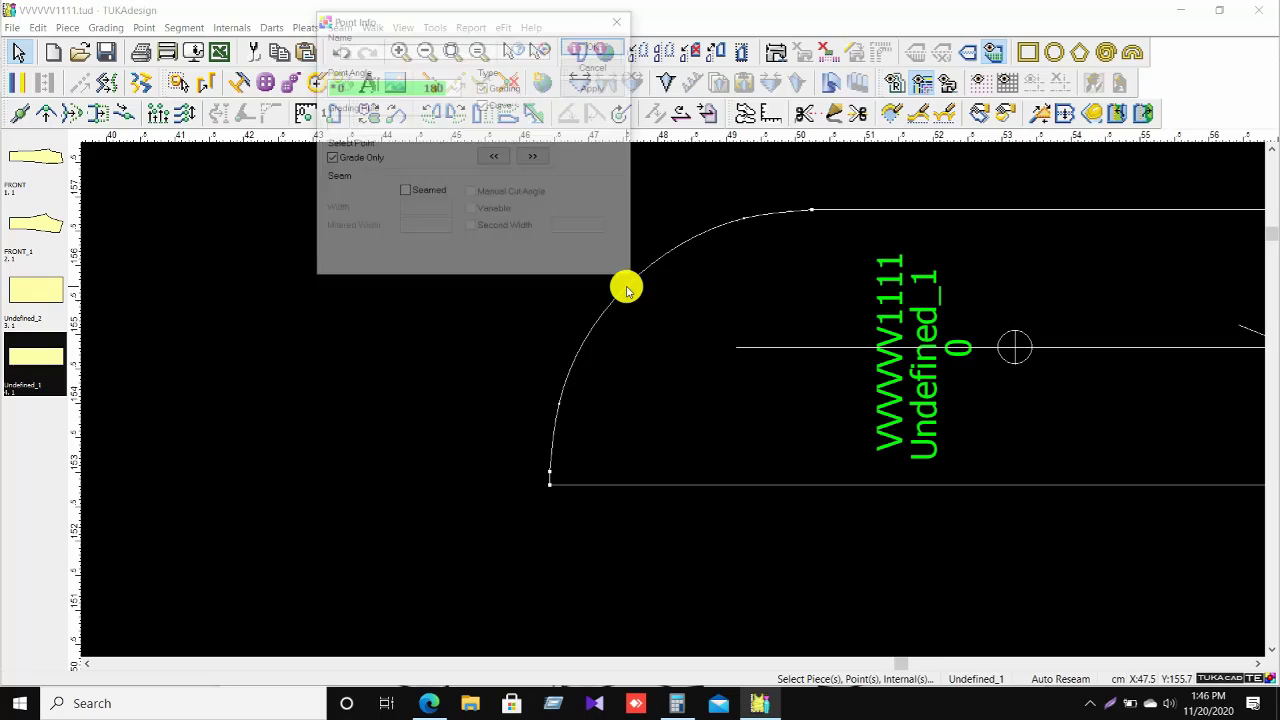
left_click(585, 92)
left_click(588, 48)
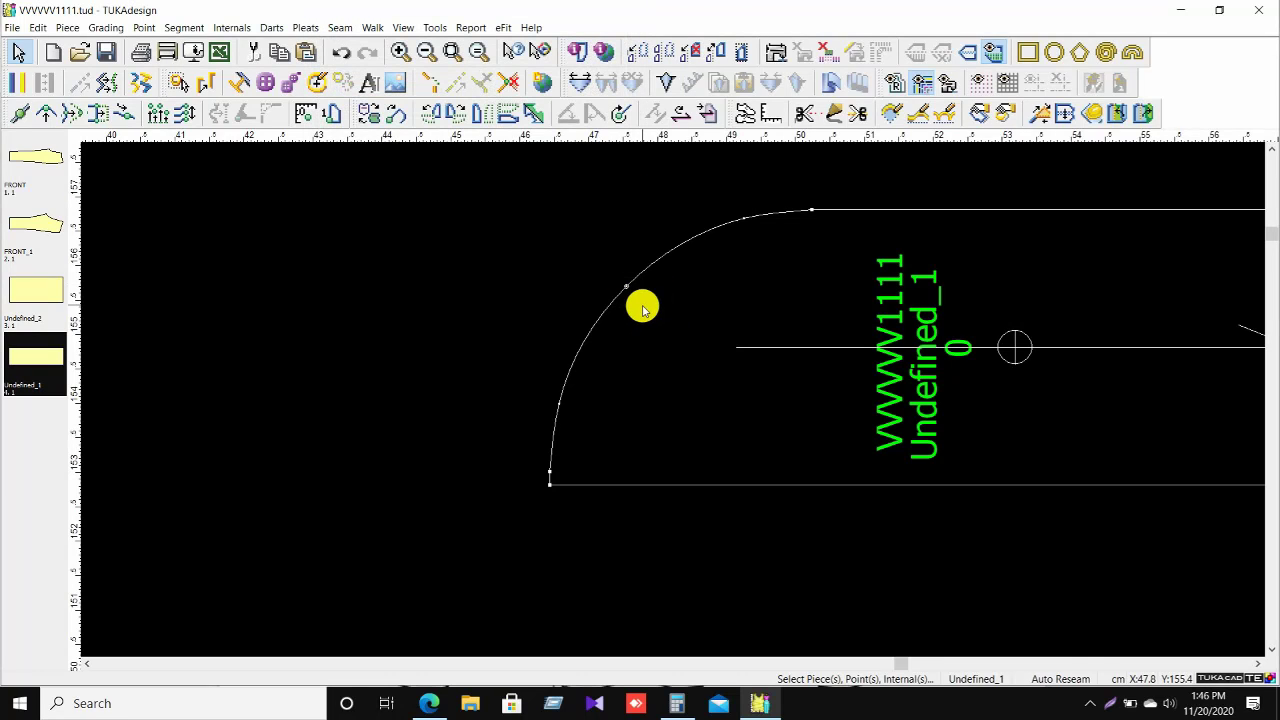
Move the middle point of the fly's rounded corner slightly outward to make the curve fuller.
key("m")
left_click_drag(625, 290, 608, 291)
left_click(378, 346)
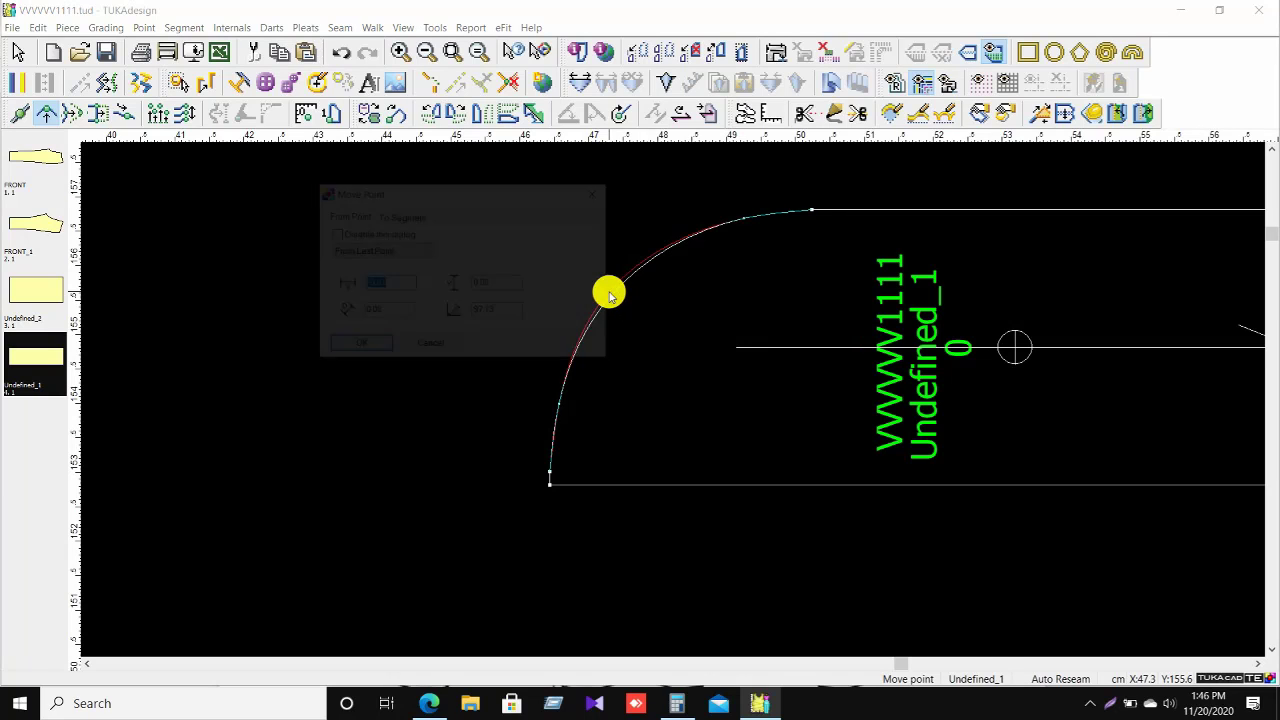
Move the upper and middle points of the fly's rounded corner slightly outward to smooth the curve.
left_click(356, 350)
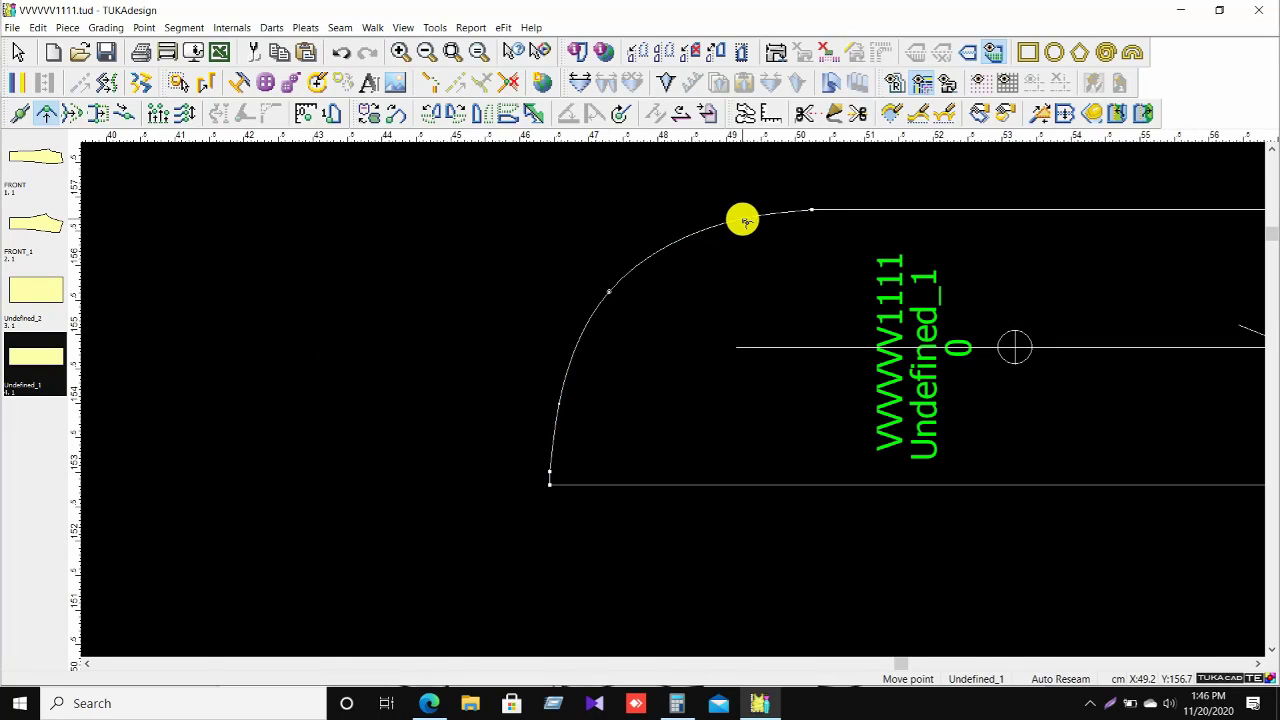
left_click_drag(743, 221, 740, 218)
left_click(385, 346)
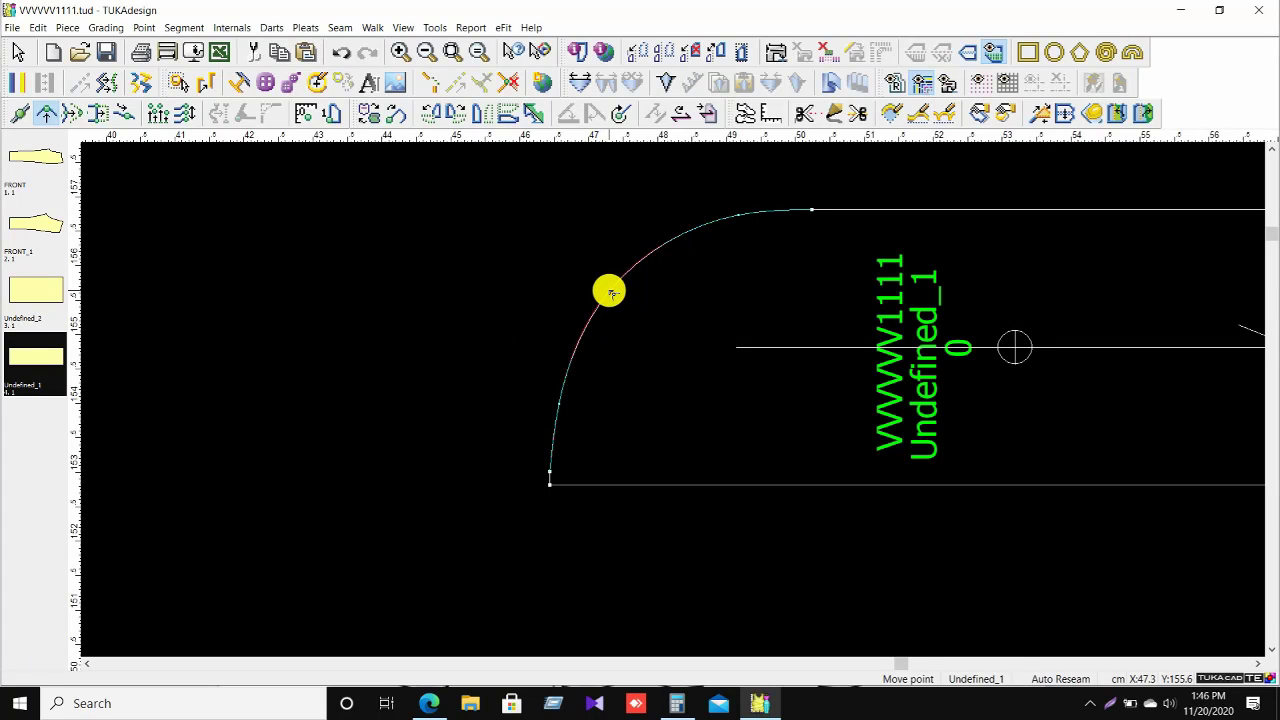
left_click_drag(611, 293, 612, 288)
left_click(357, 347)
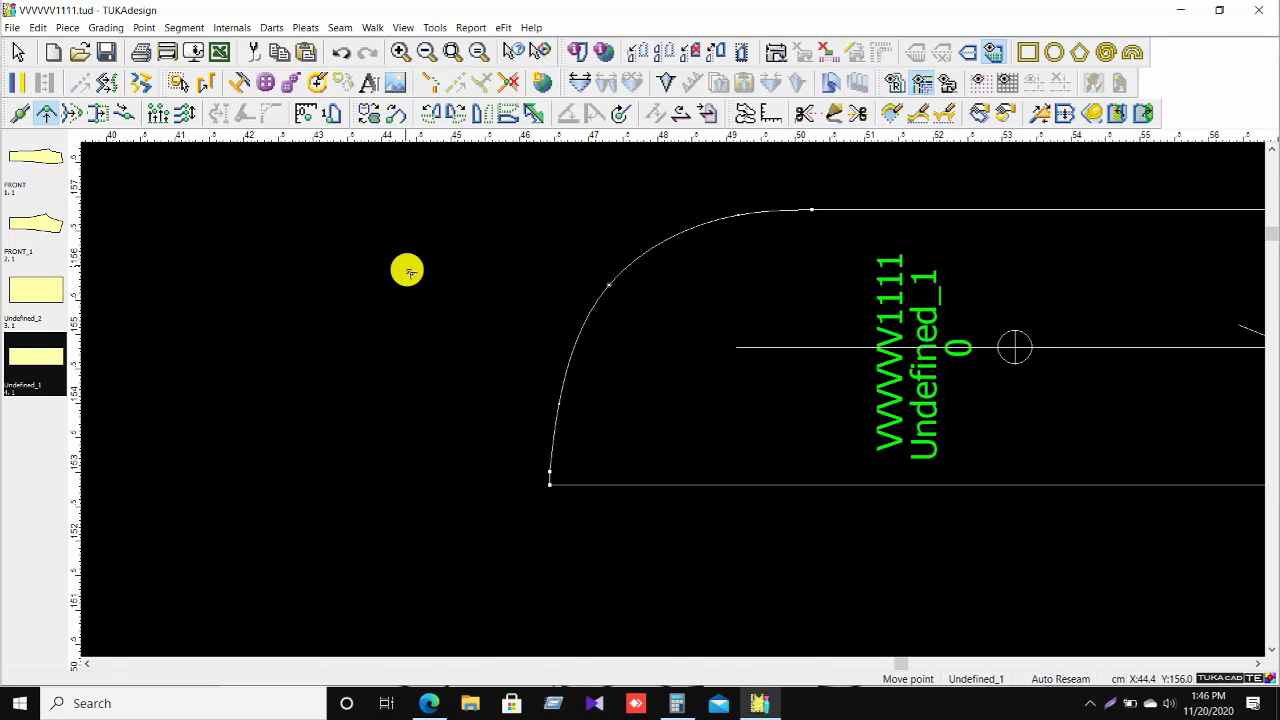
right_click(408, 271)
left_click(420, 264)
Rotate the FRONT pattern 90 degrees clockwise so that it lies horizontally like the fly piece.
scroll(723, 323, "down", 2)
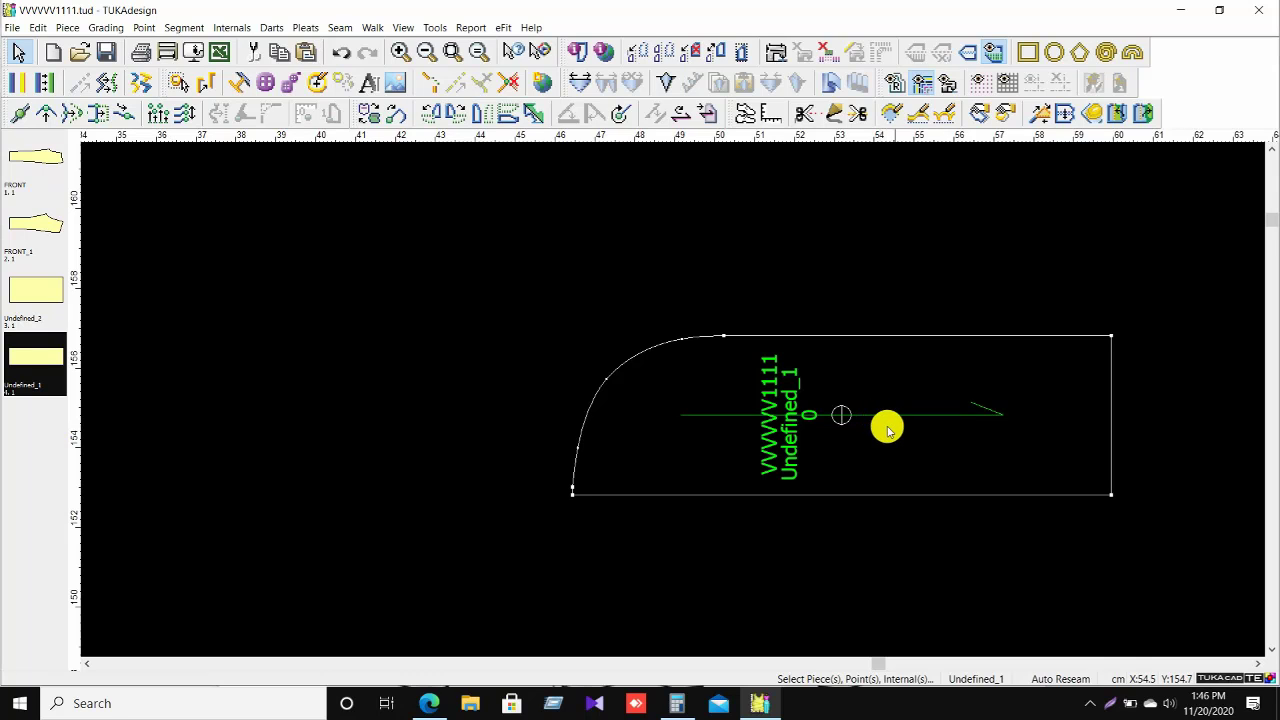
scroll(672, 405, "down", 5)
scroll(471, 499, "up", 1)
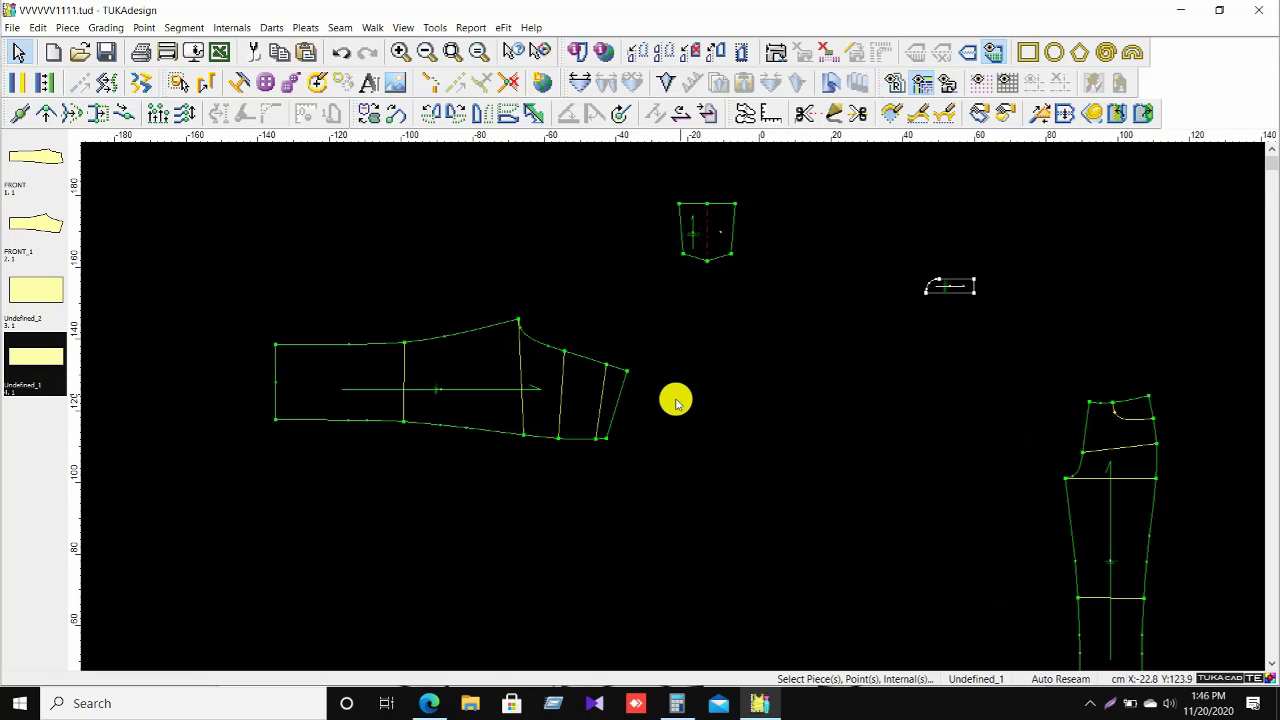
scroll(755, 342, "down", 1)
scroll(710, 417, "up", 1)
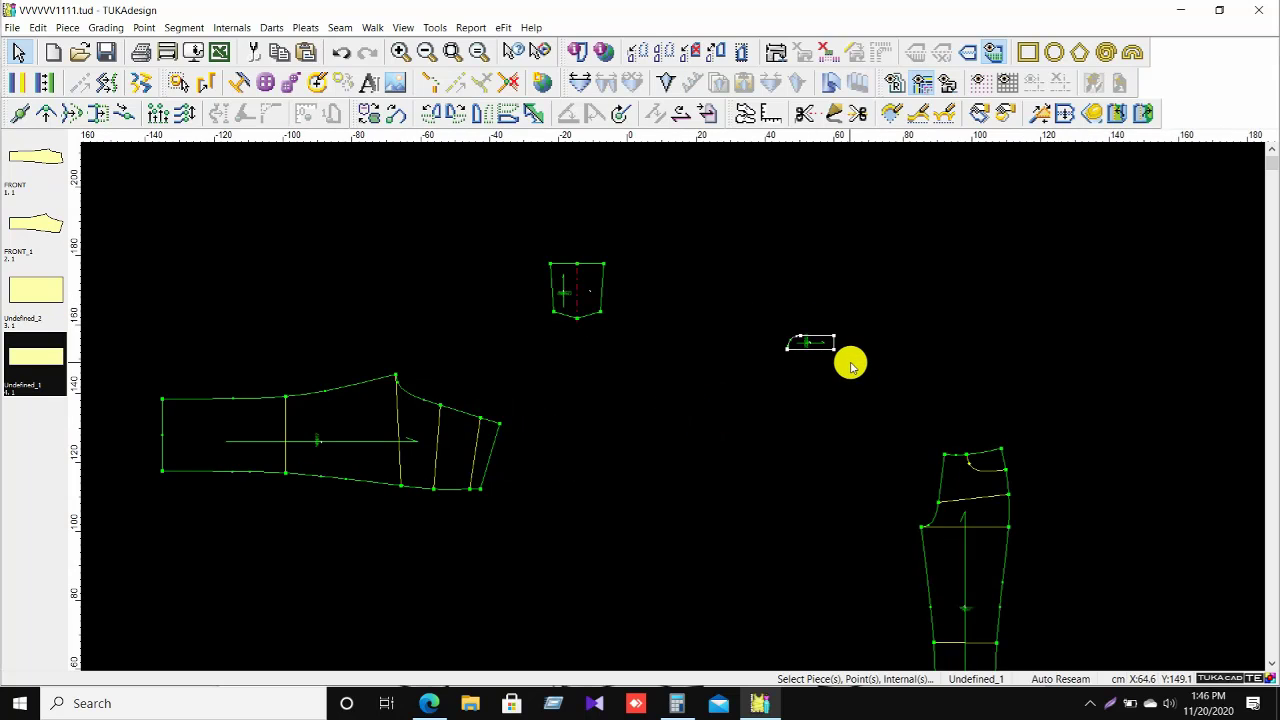
scroll(800, 440, "down", 1)
scroll(791, 403, "up", 1)
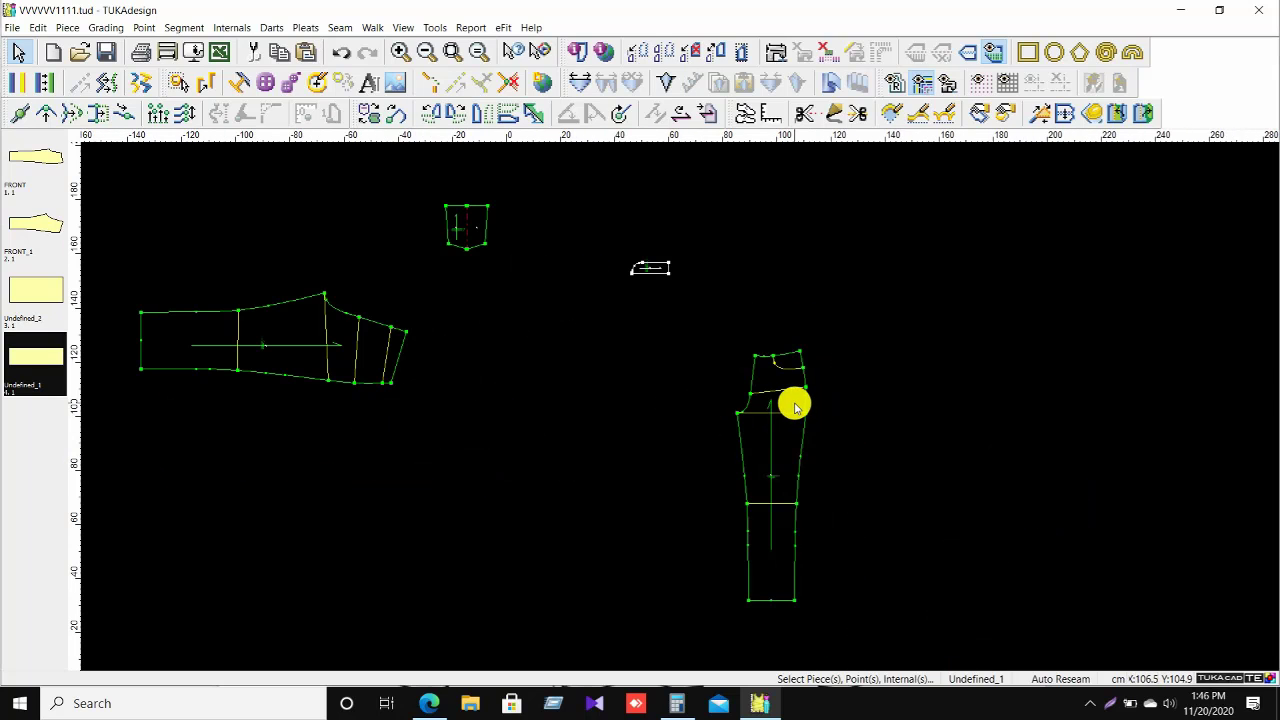
left_click(791, 434)
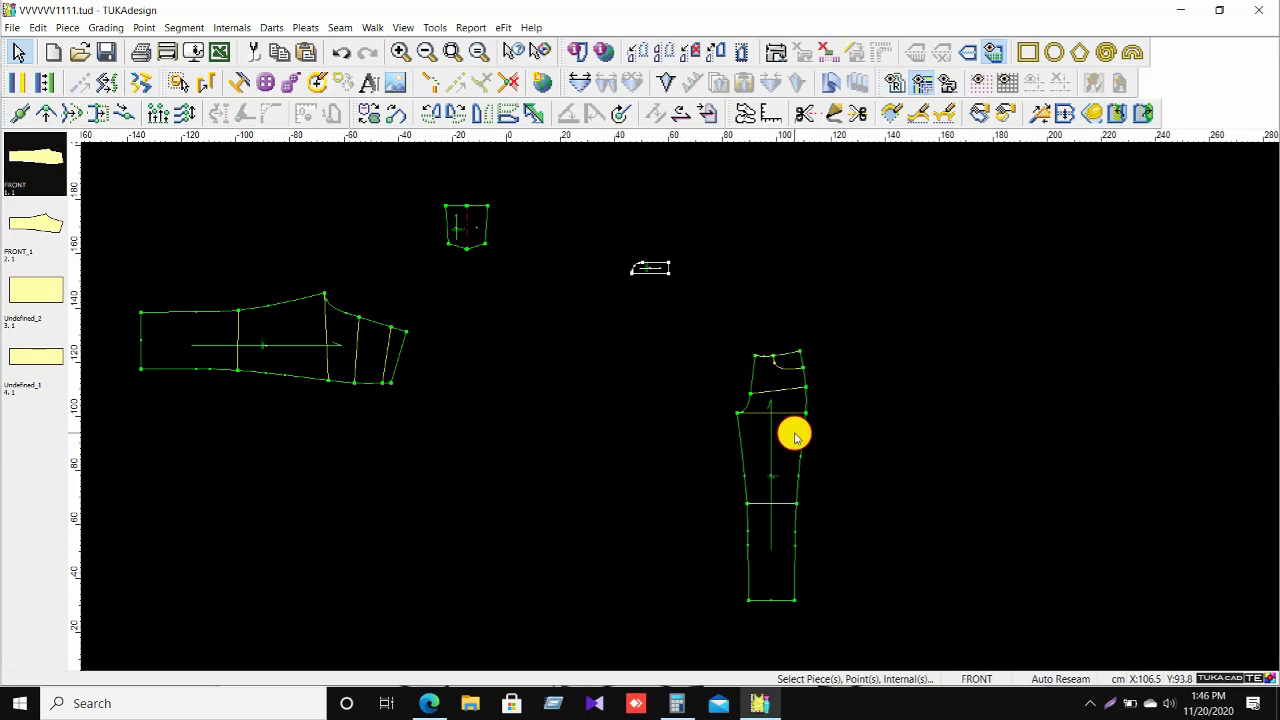
left_click(460, 118)
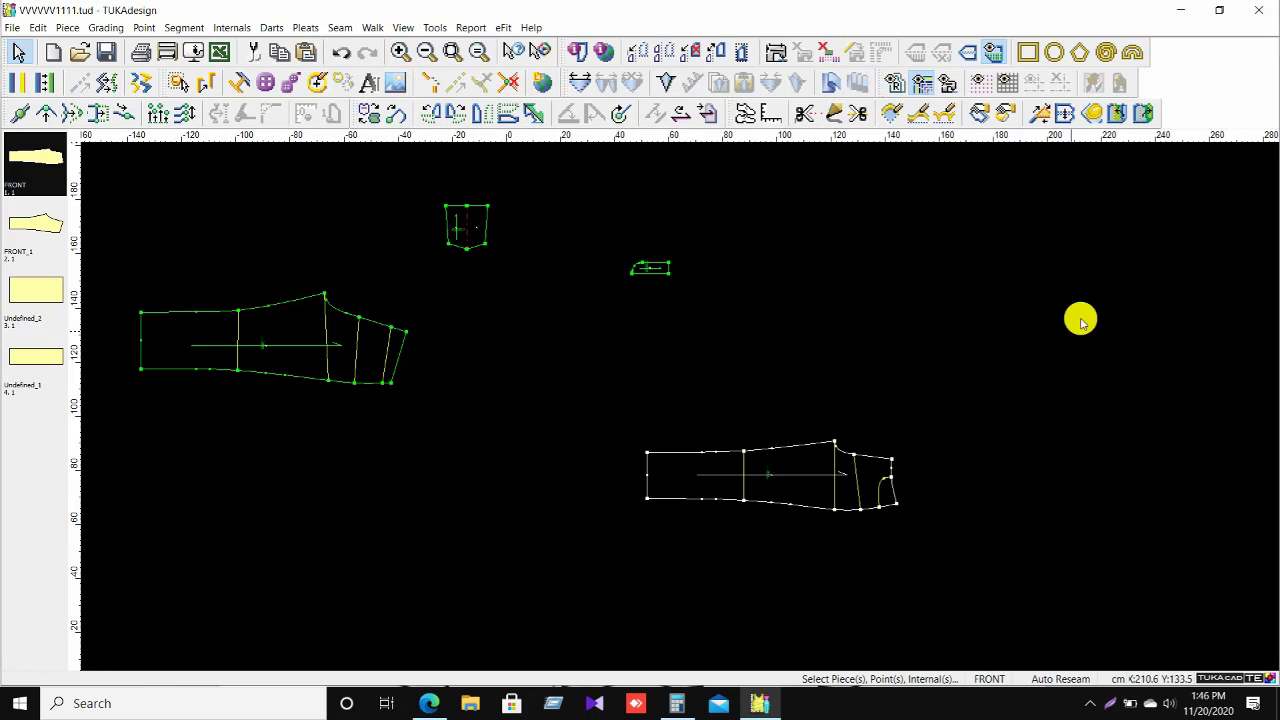
Move the fly onto the FRONT pattern, matching its lower square corner to the waist corner of the centre-front edge.
scroll(857, 514, "up", 1)
scroll(658, 362, "down", 1)
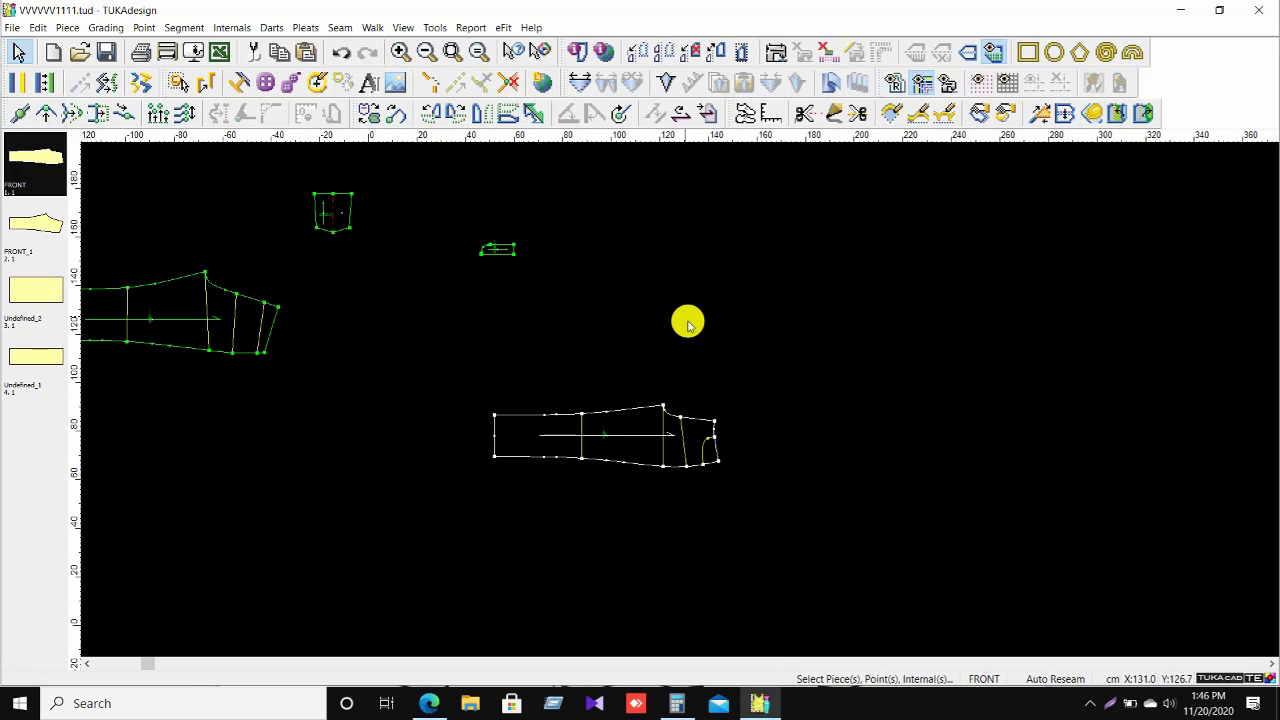
left_click(514, 256)
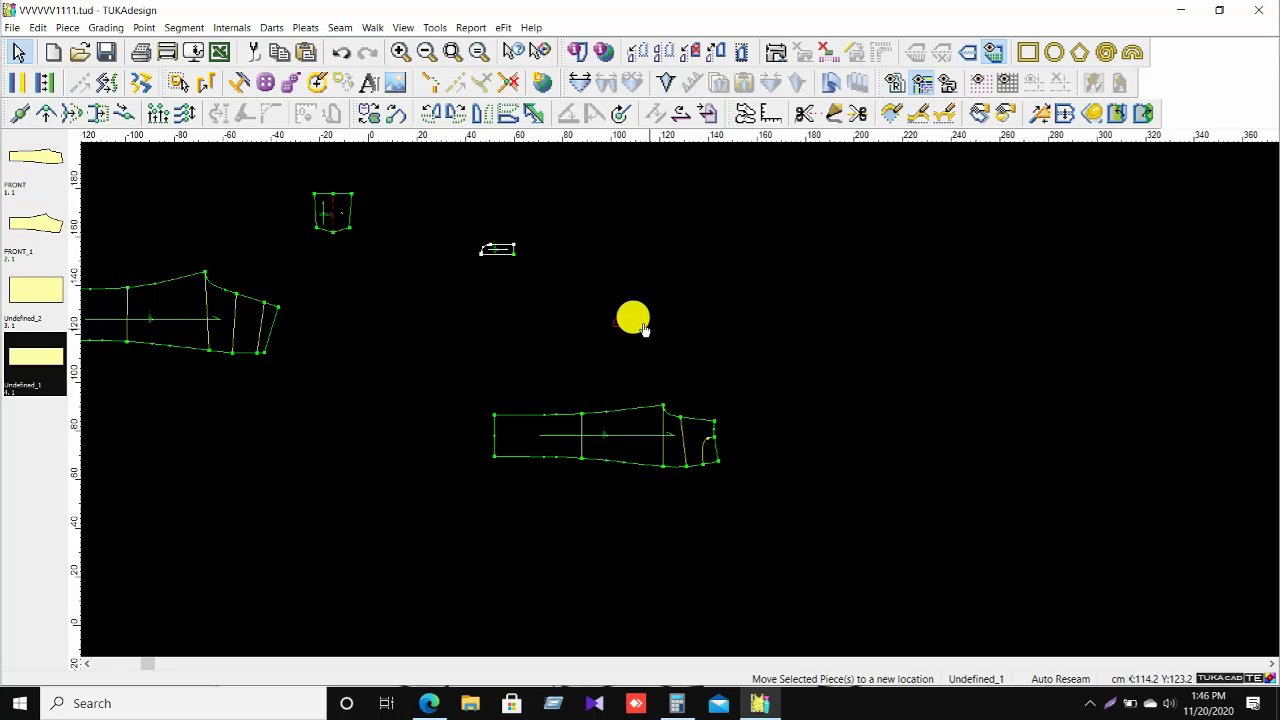
left_click(716, 425)
scroll(700, 410, "up", 3)
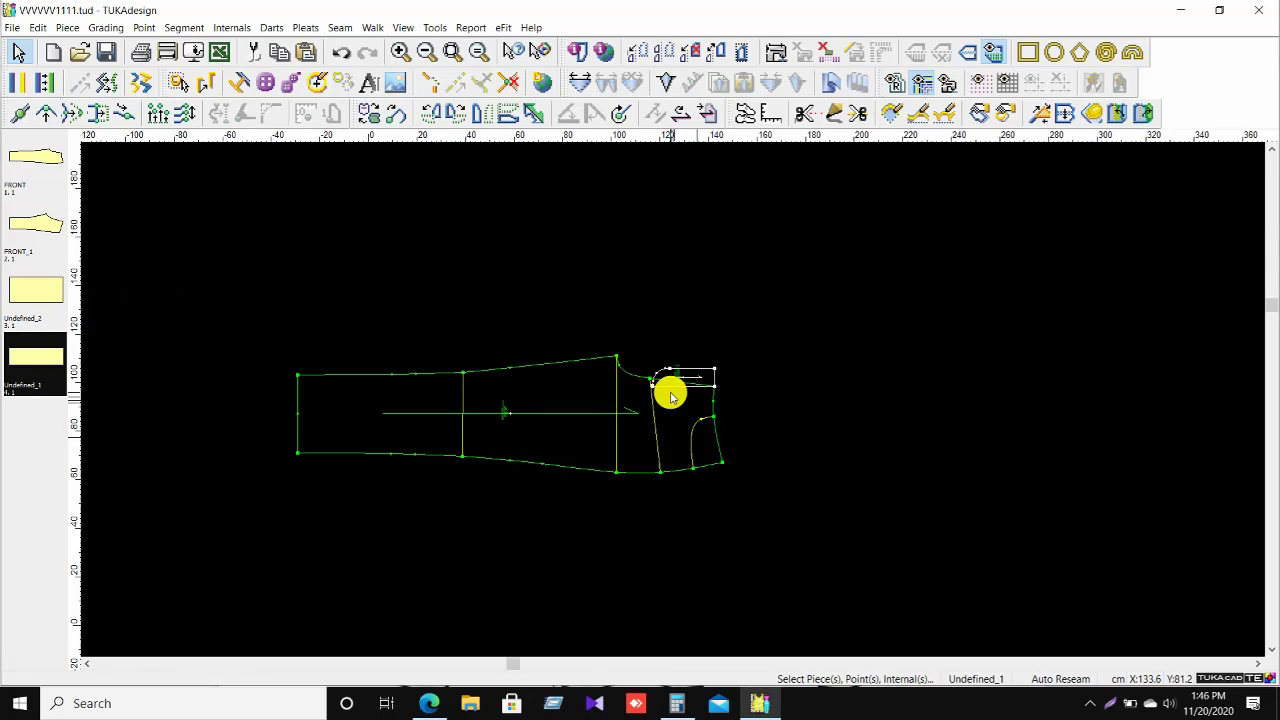
left_click(746, 113)
left_click(846, 366)
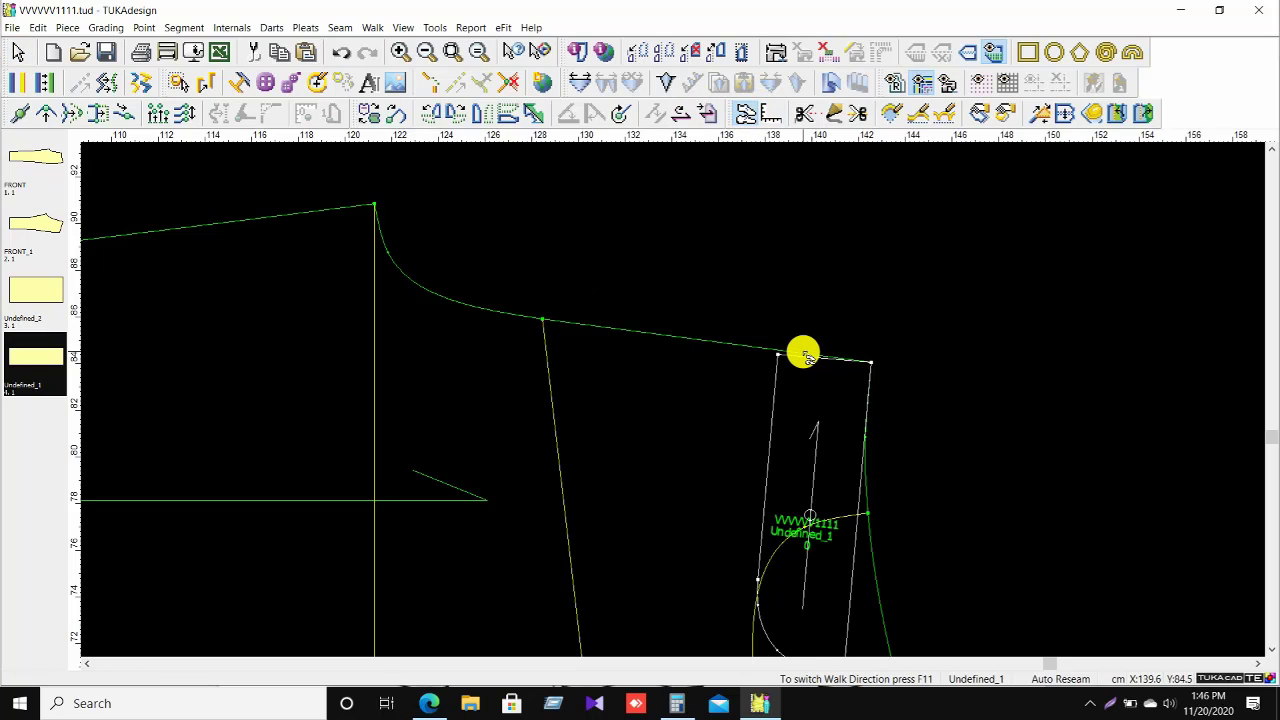
left_click(805, 355)
left_click(740, 350)
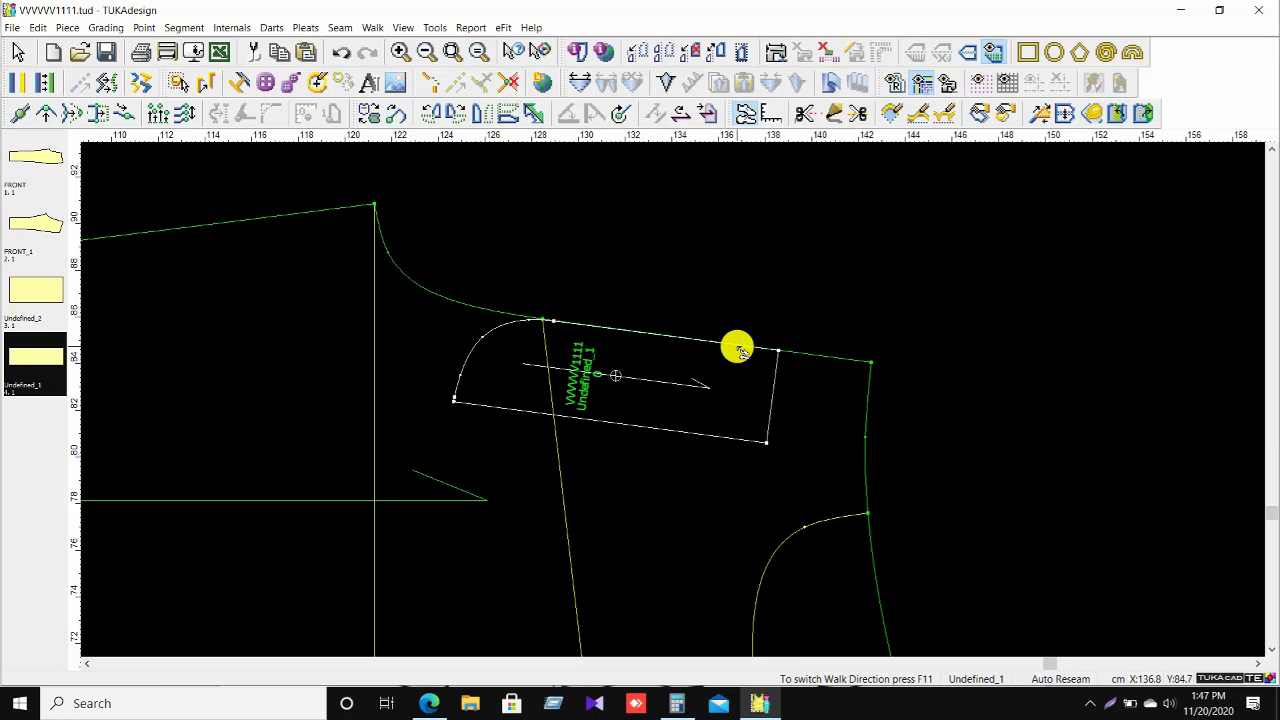
key("Escape")
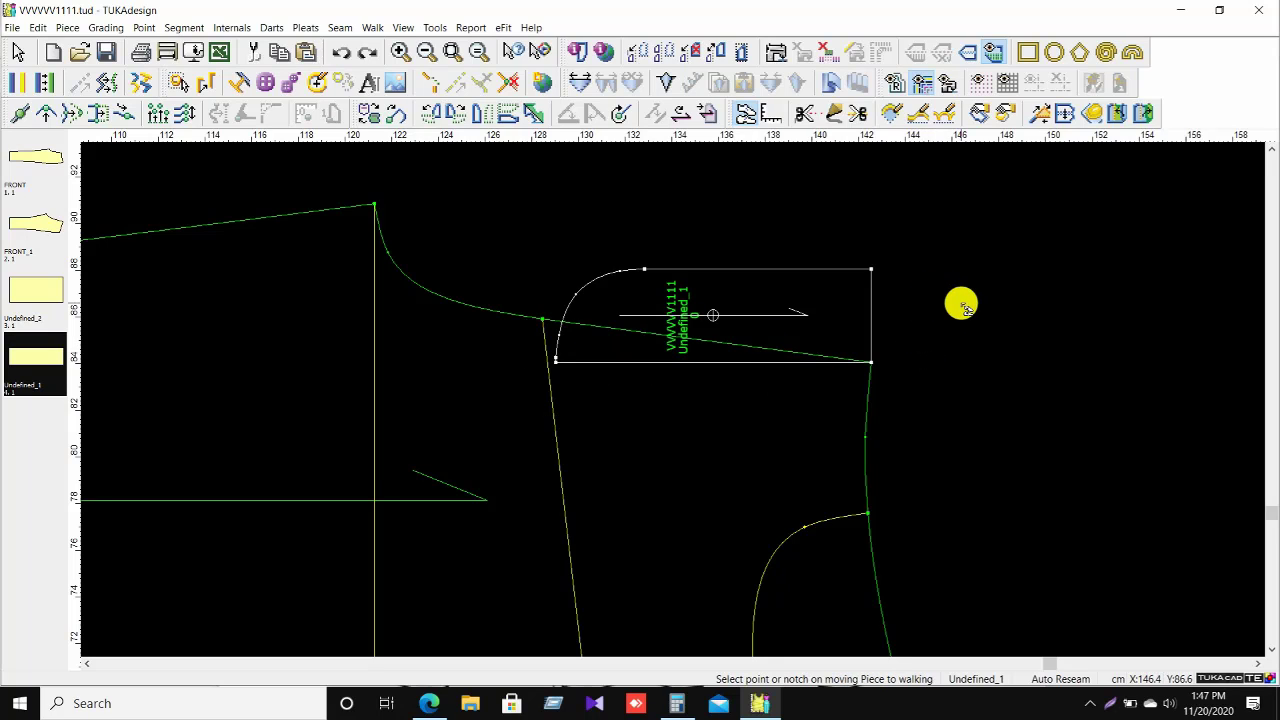
right_click(962, 293)
left_click(1000, 307)
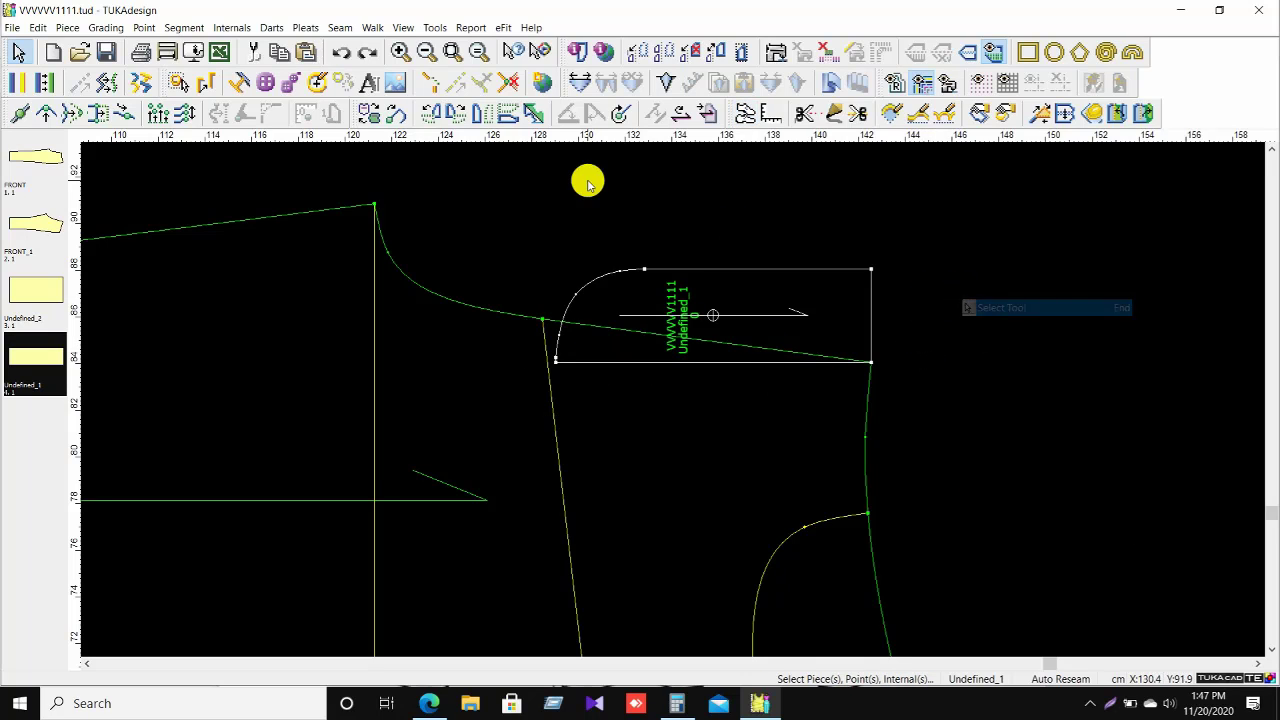
Rotate the fly about the FRONT's waist corner until its long straight edge lies along the centre-front edge.
left_click(871, 362)
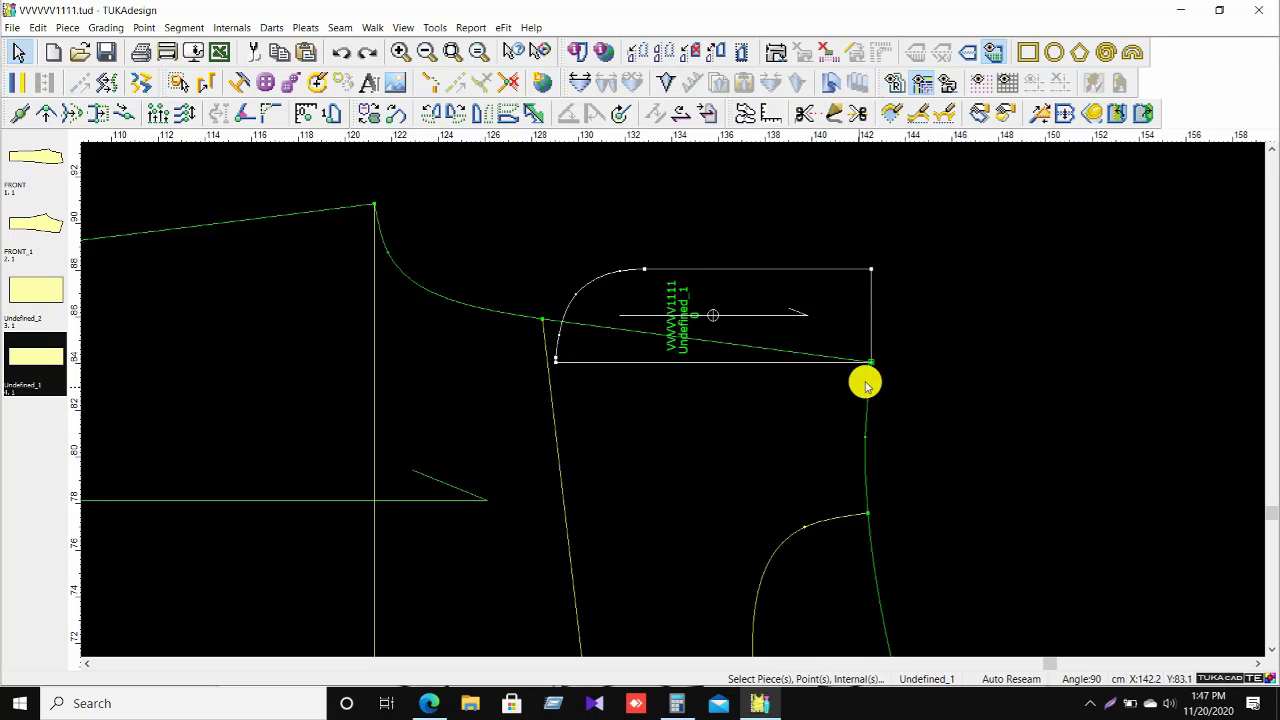
left_click(391, 118)
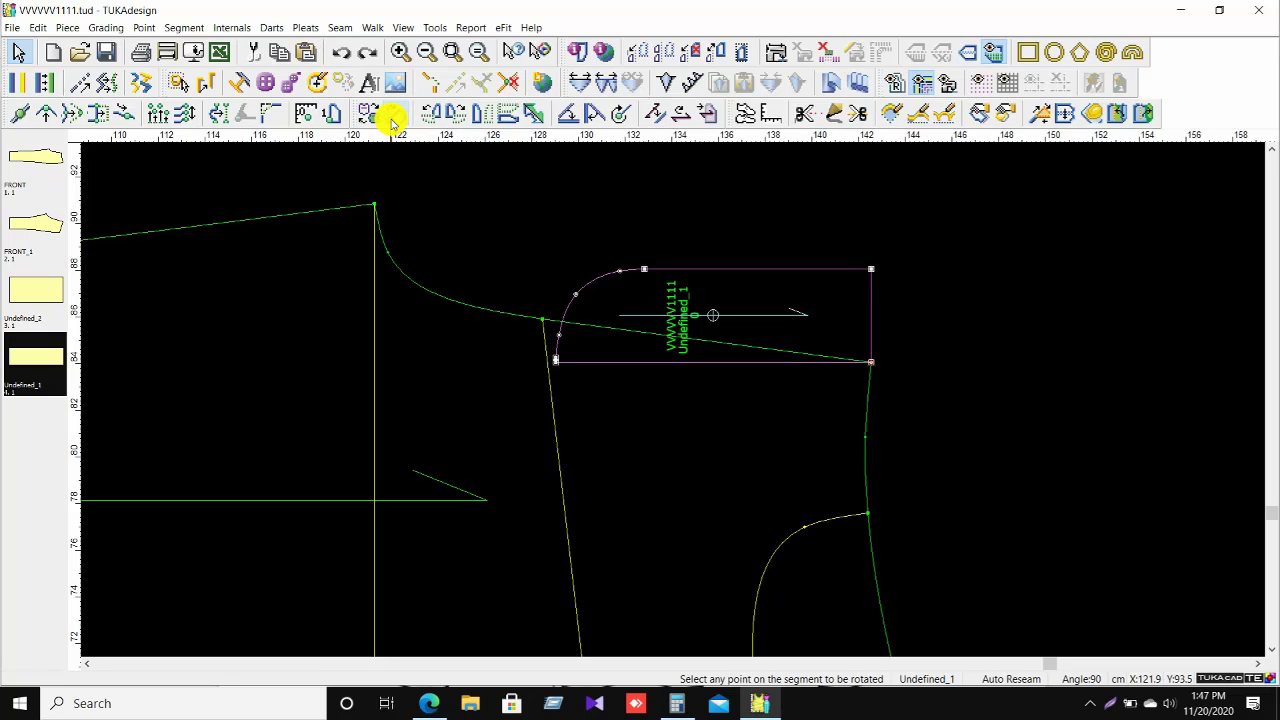
left_click(556, 363)
left_click(557, 323)
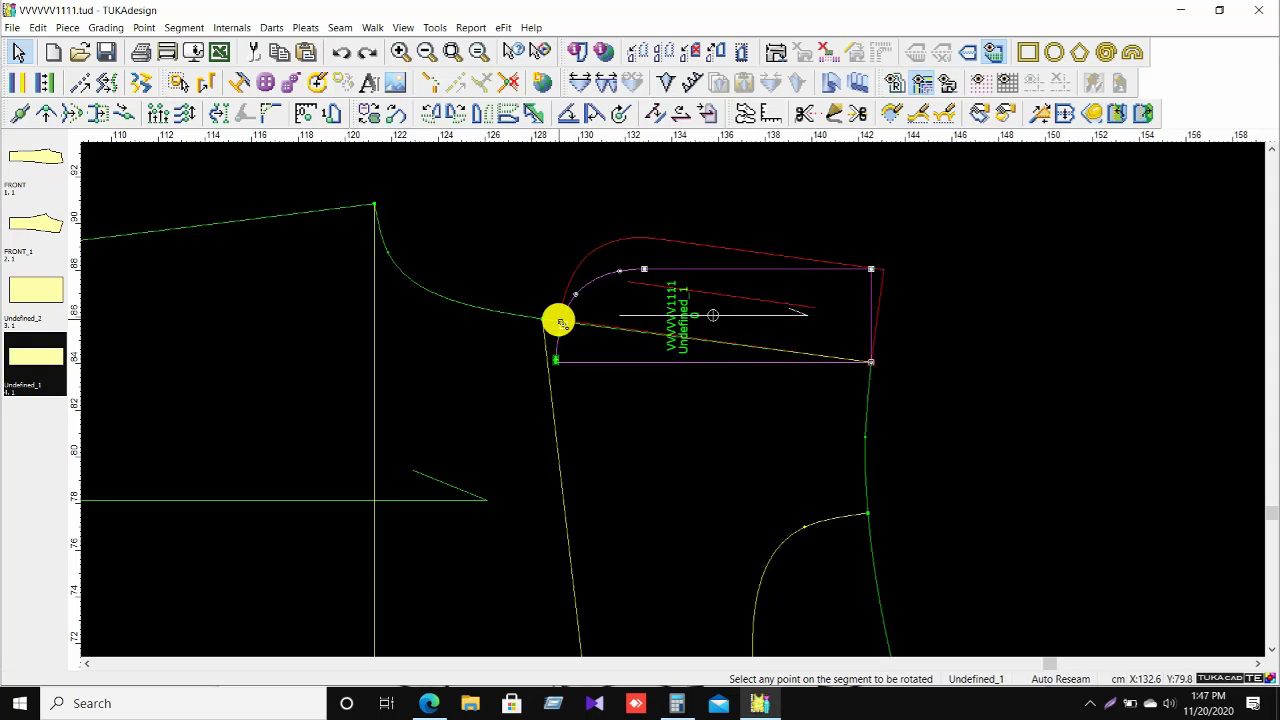
left_click(557, 319)
right_click(1068, 294)
left_click(1109, 297)
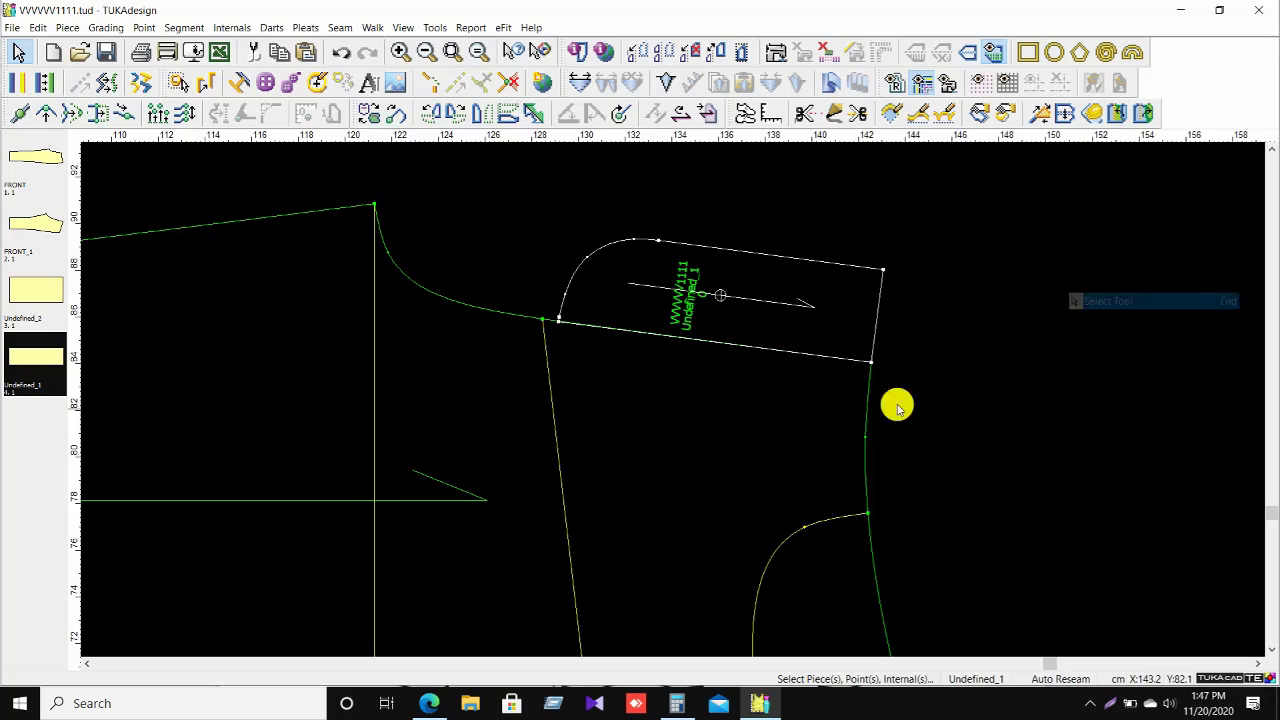
Examine how the fly's long edge and corners fit along the FRONT pattern's centre-front edge.
left_click(897, 403)
scroll(673, 401, "down", 3)
scroll(673, 401, "up", 2)
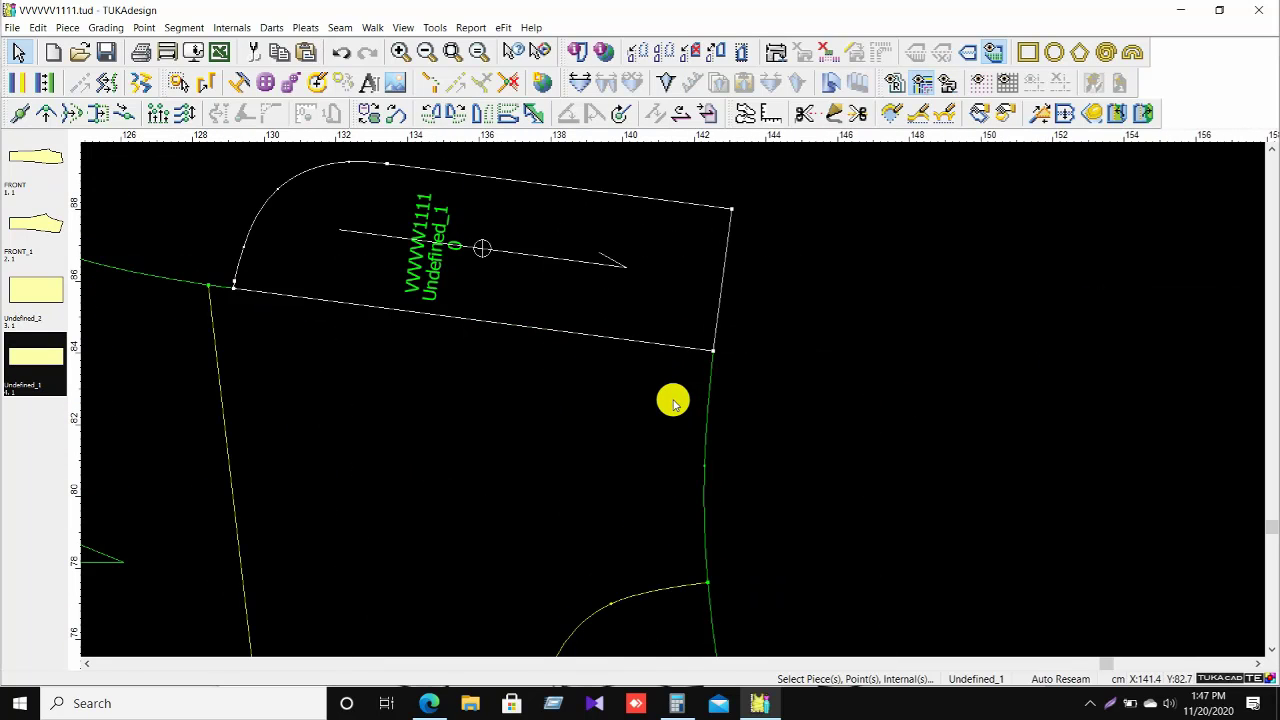
right_click(851, 289)
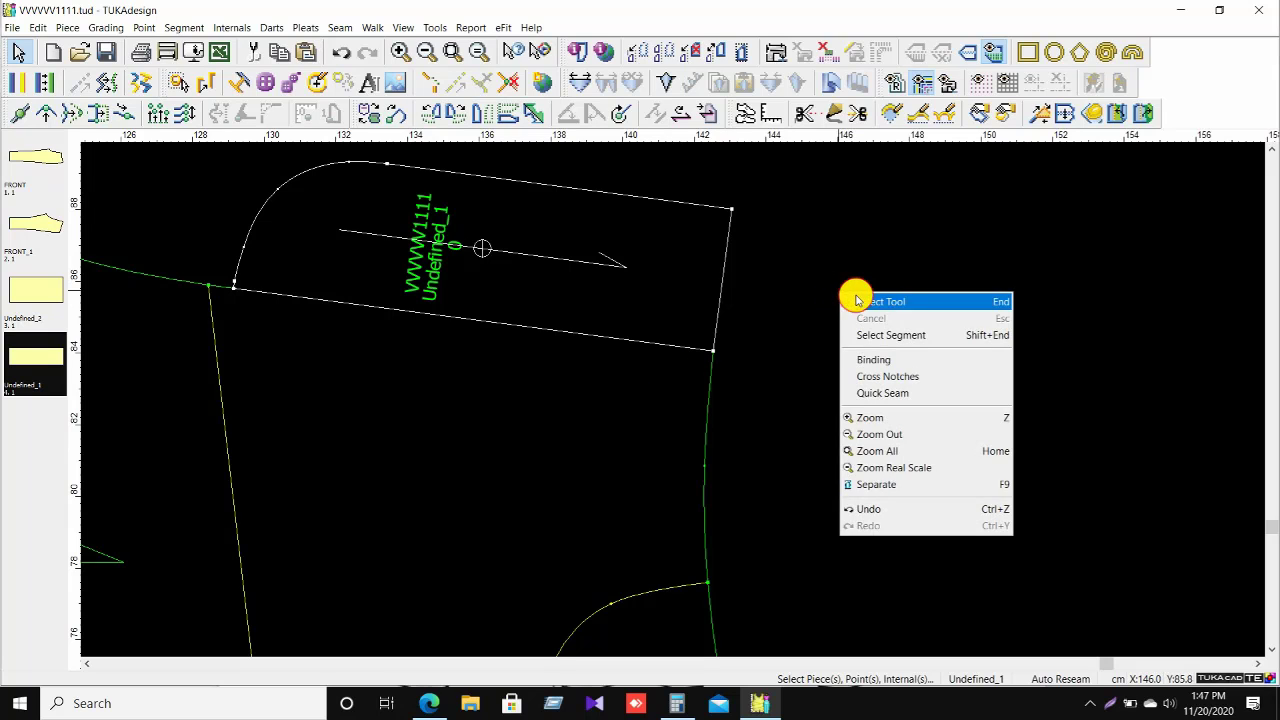
left_click(855, 297)
scroll(670, 402, "down", 1)
scroll(670, 402, "up", 2)
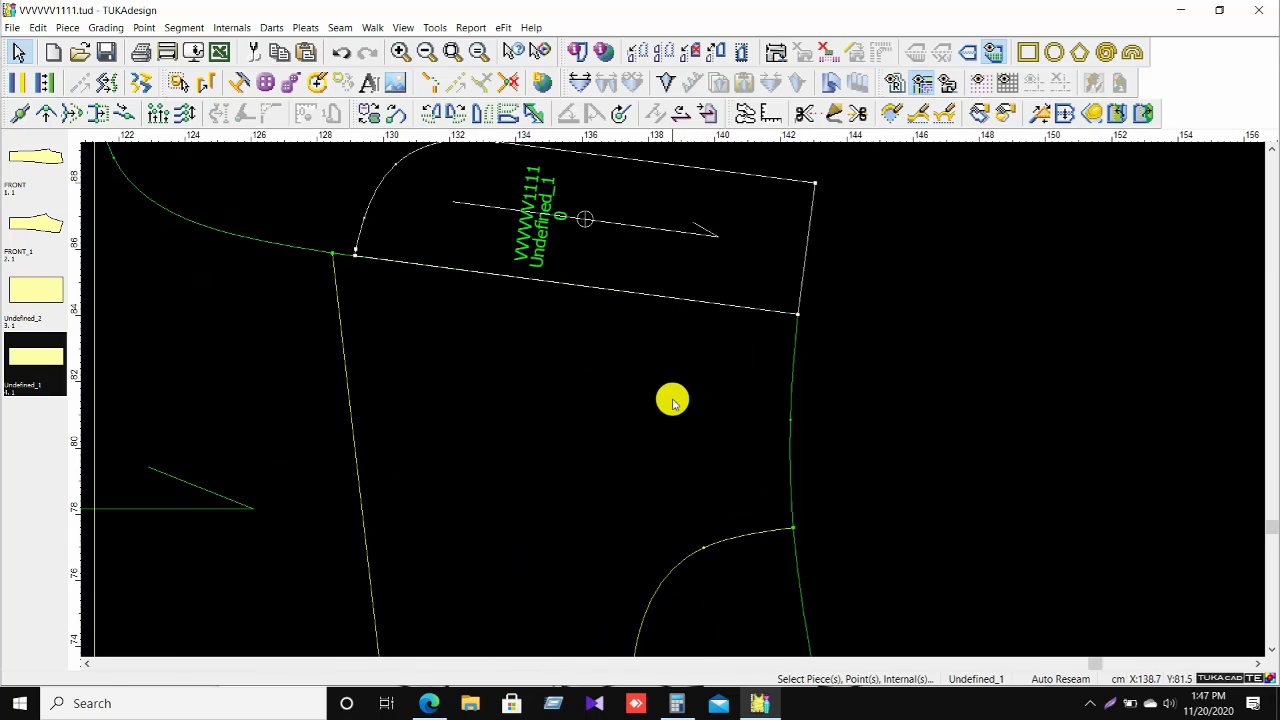
right_click(1023, 263)
left_click(1030, 266)
scroll(592, 320, "down", 2)
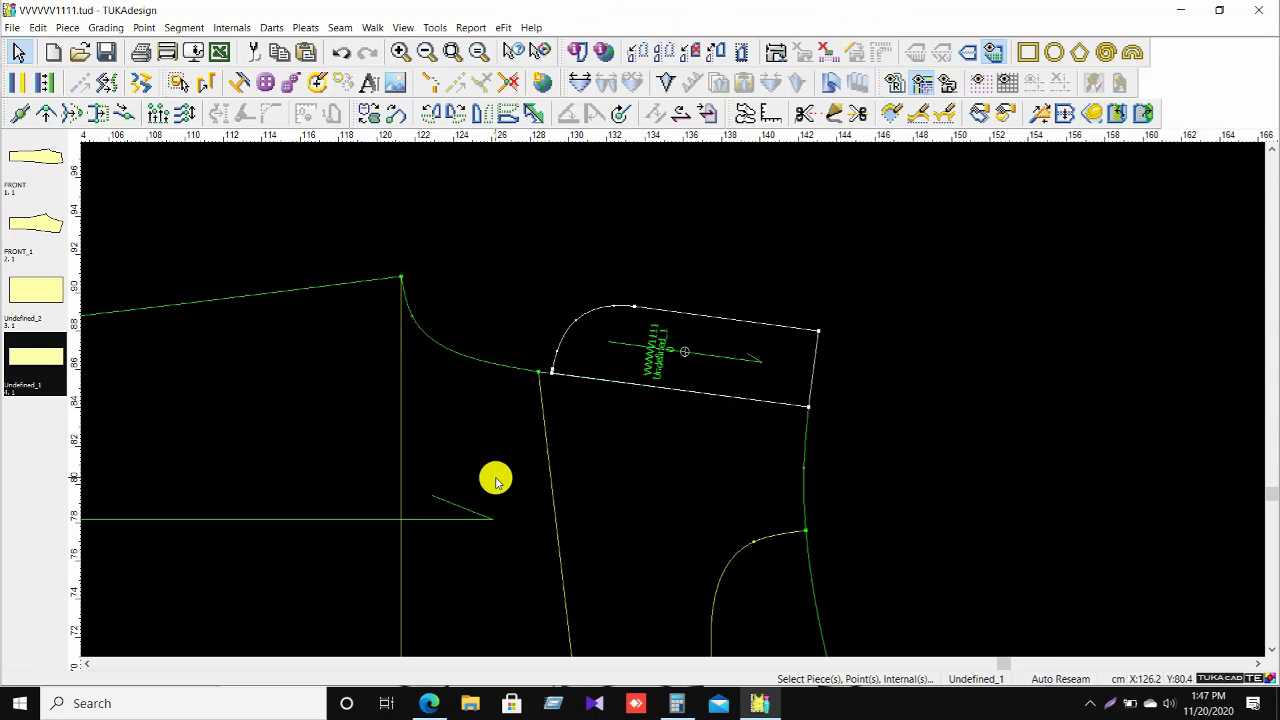
scroll(677, 400, "down", 2)
scroll(677, 400, "up", 1)
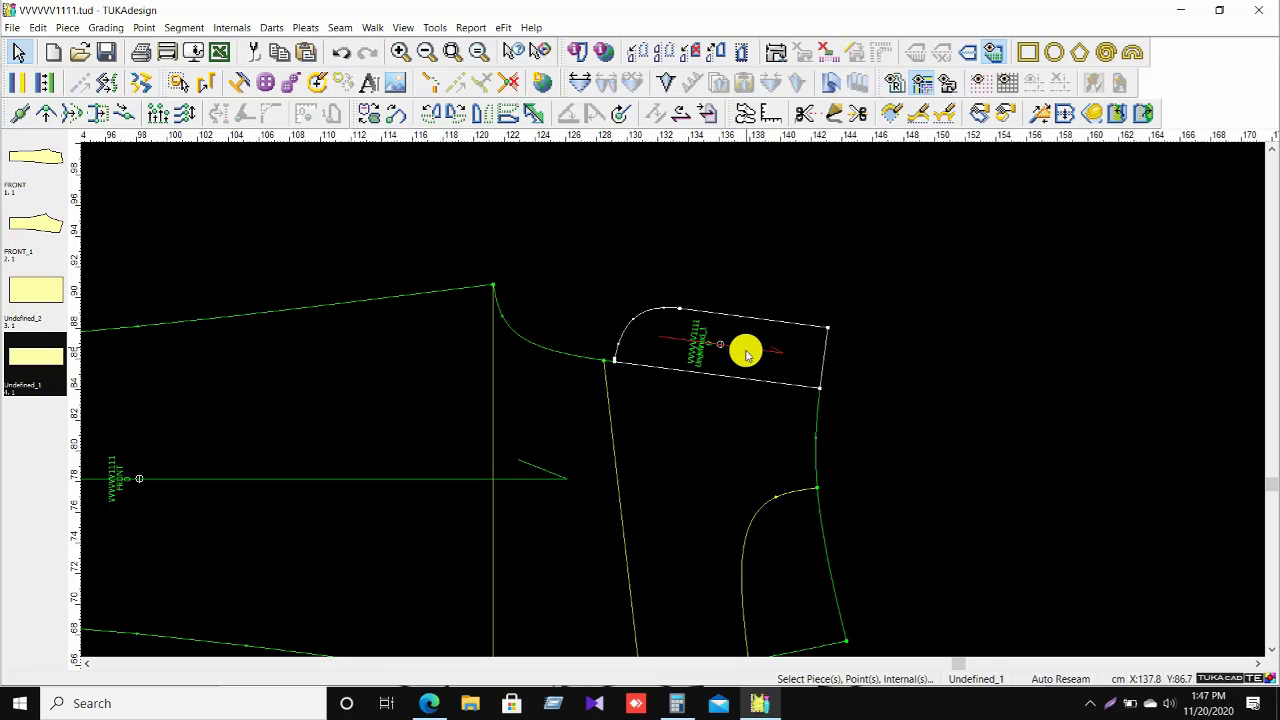
left_click_drag(776, 337, 904, 233)
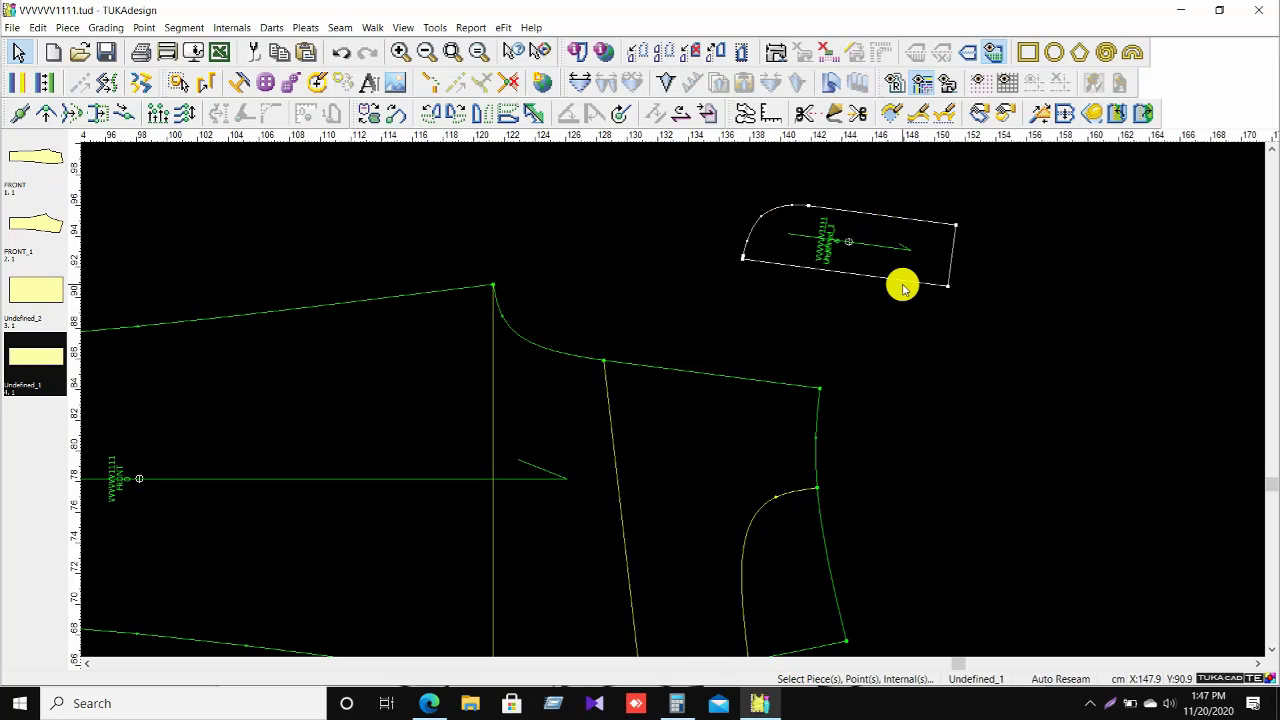
key("ctrl+z")
right_click(937, 168)
left_click(970, 179)
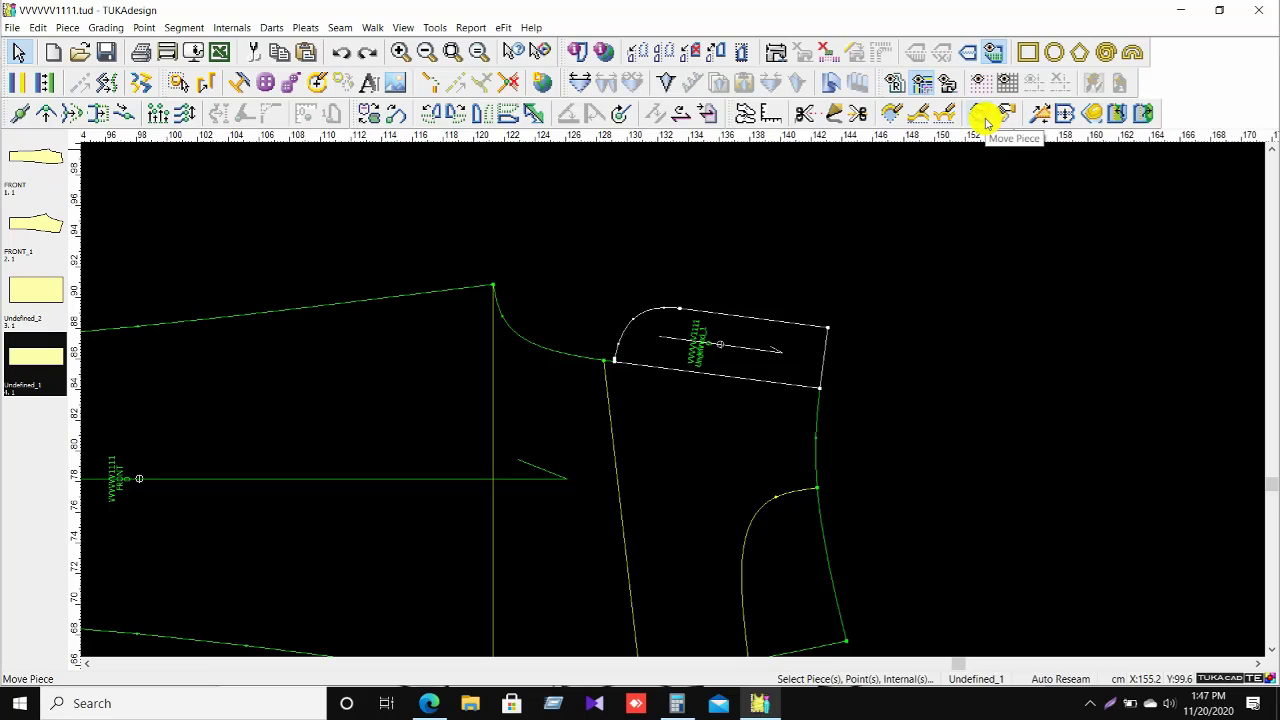
left_click(1110, 119)
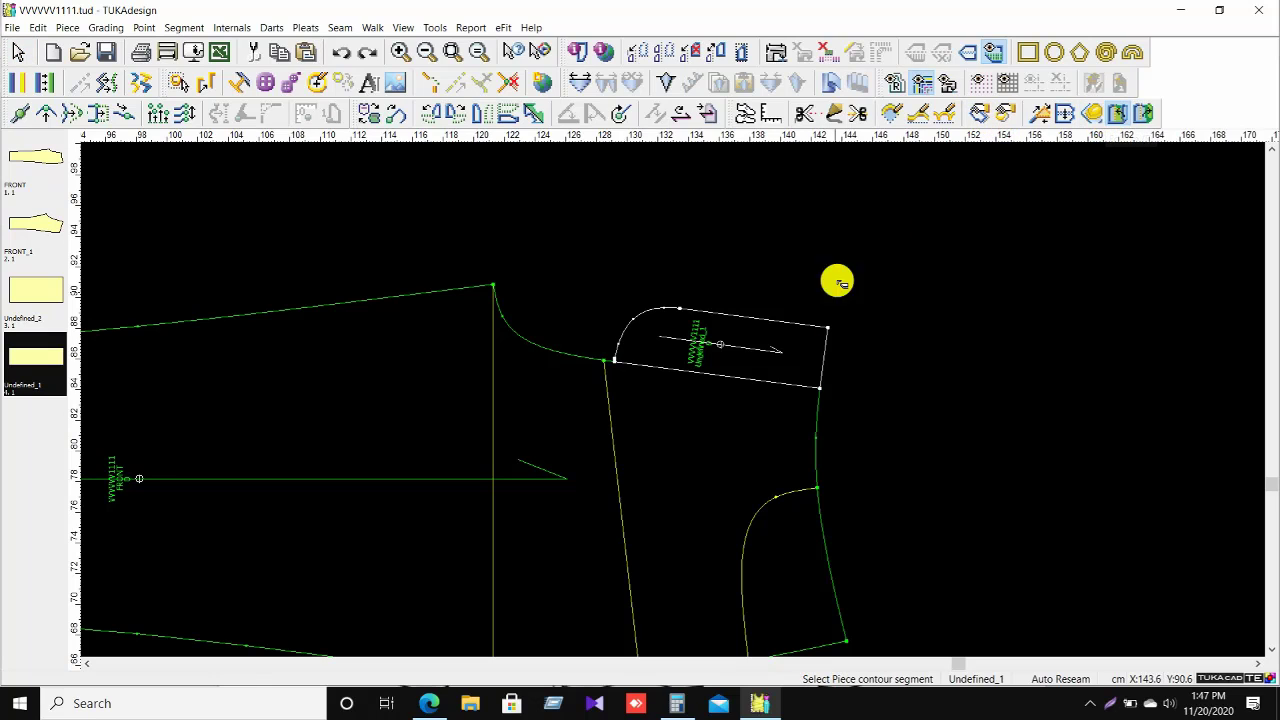
left_click(820, 388)
left_click(615, 364)
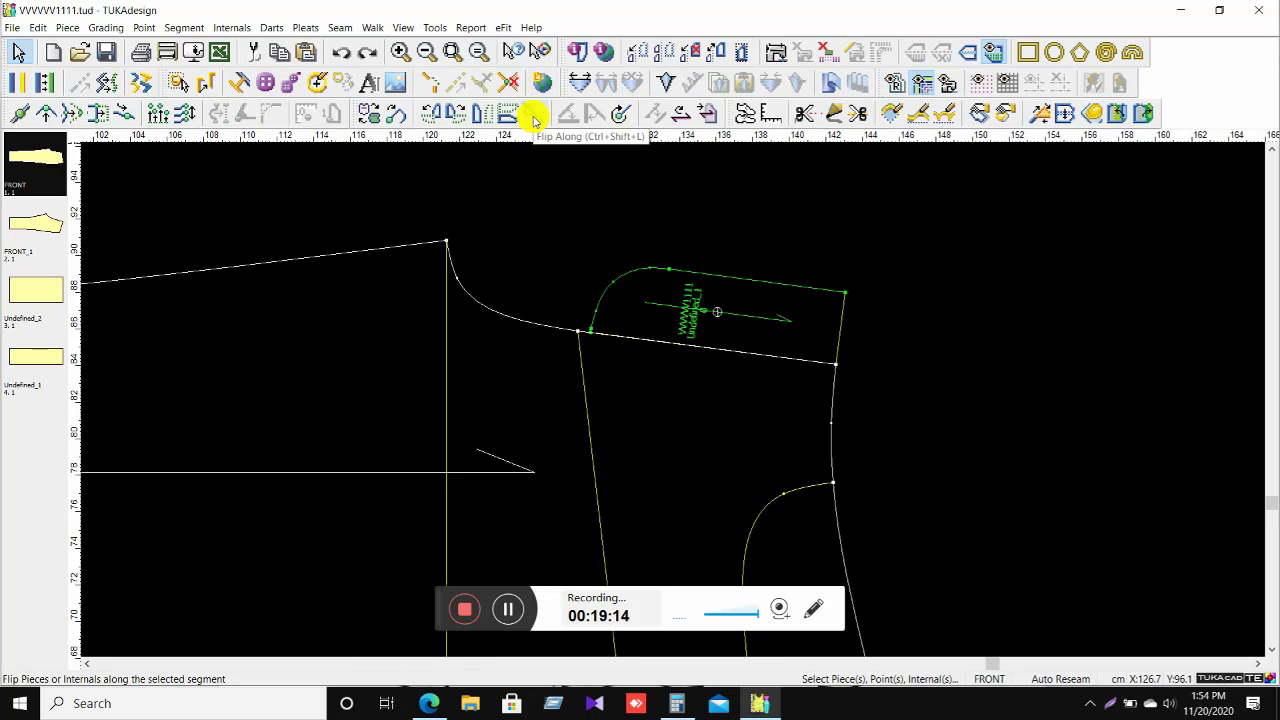
Flip the fly along the FRONT's centre-front line so that it lies inside the FRONT pattern.
left_click(533, 116)
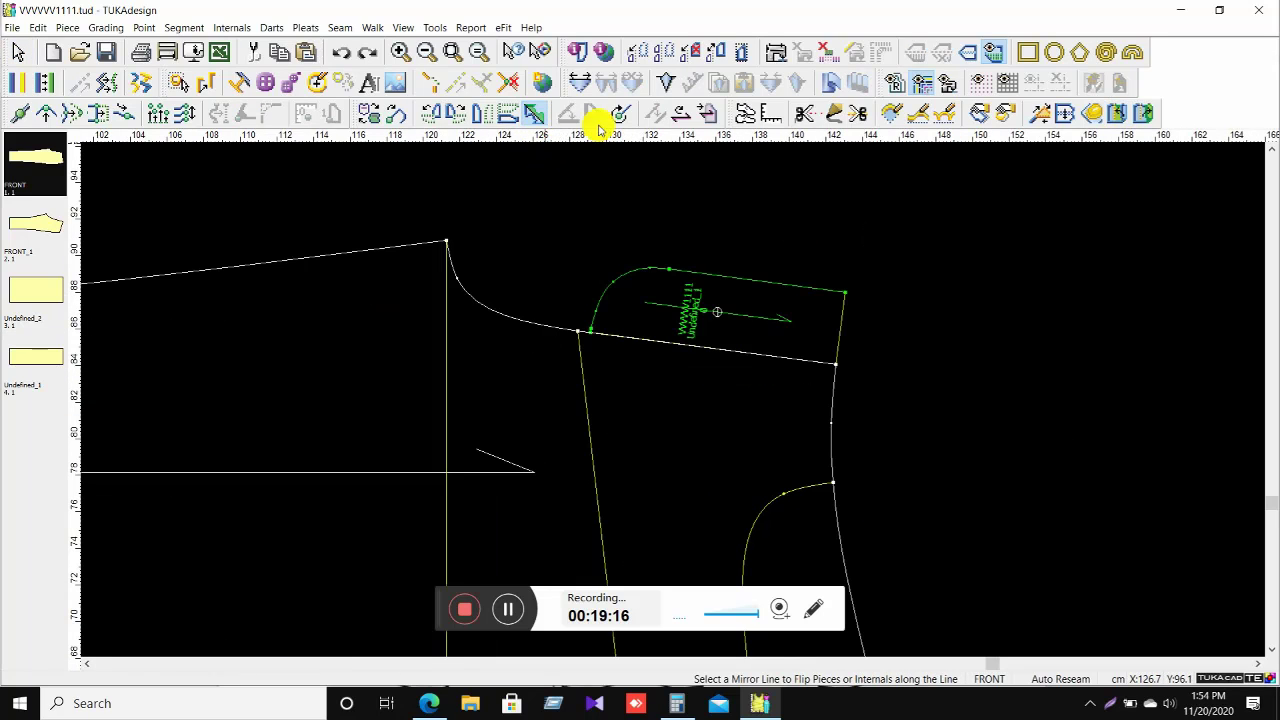
left_click(754, 355)
left_click(764, 326)
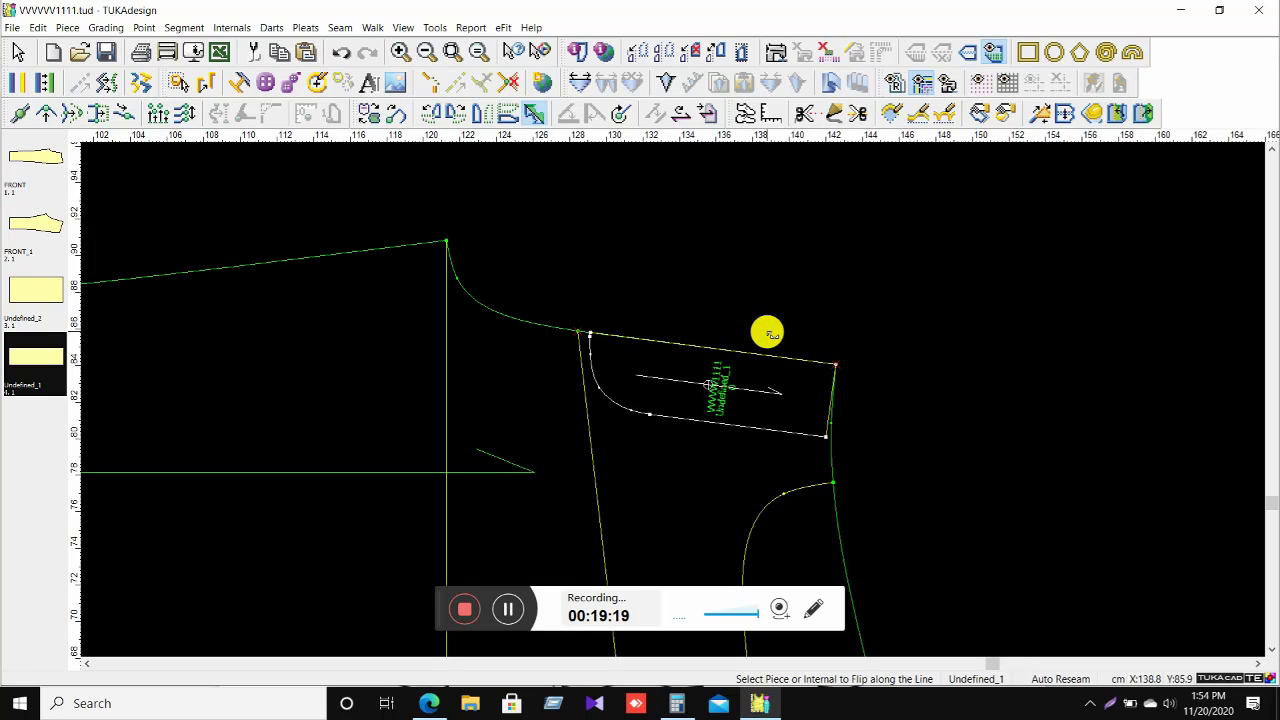
scroll(672, 398, "up", 2)
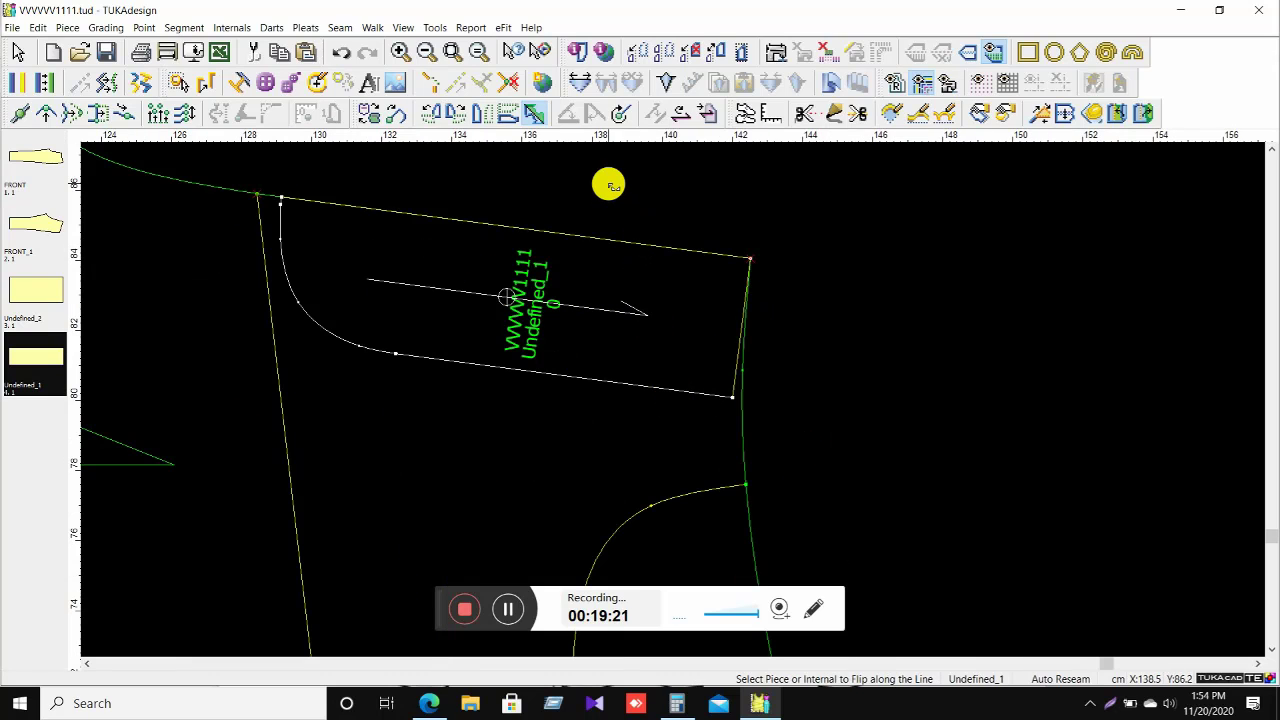
scroll(672, 400, "up", 1)
scroll(672, 400, "up", 1)
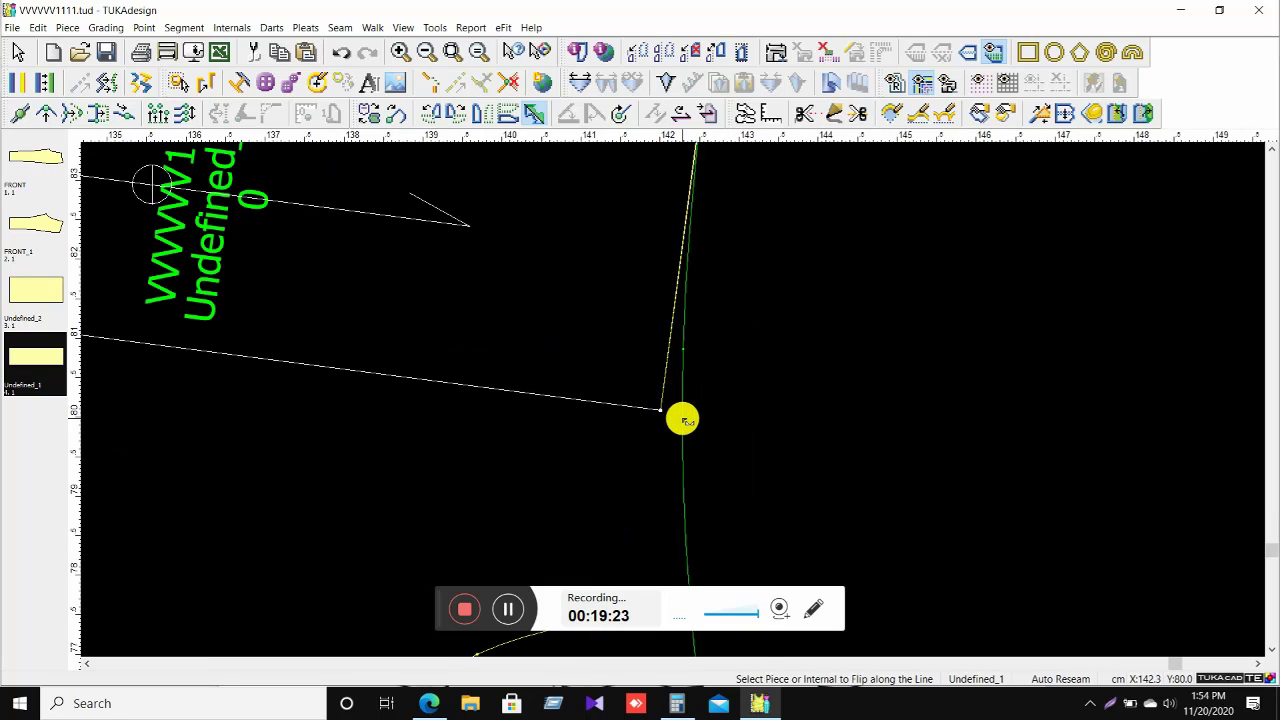
key("Escape")
right_click(757, 303)
left_click(780, 309)
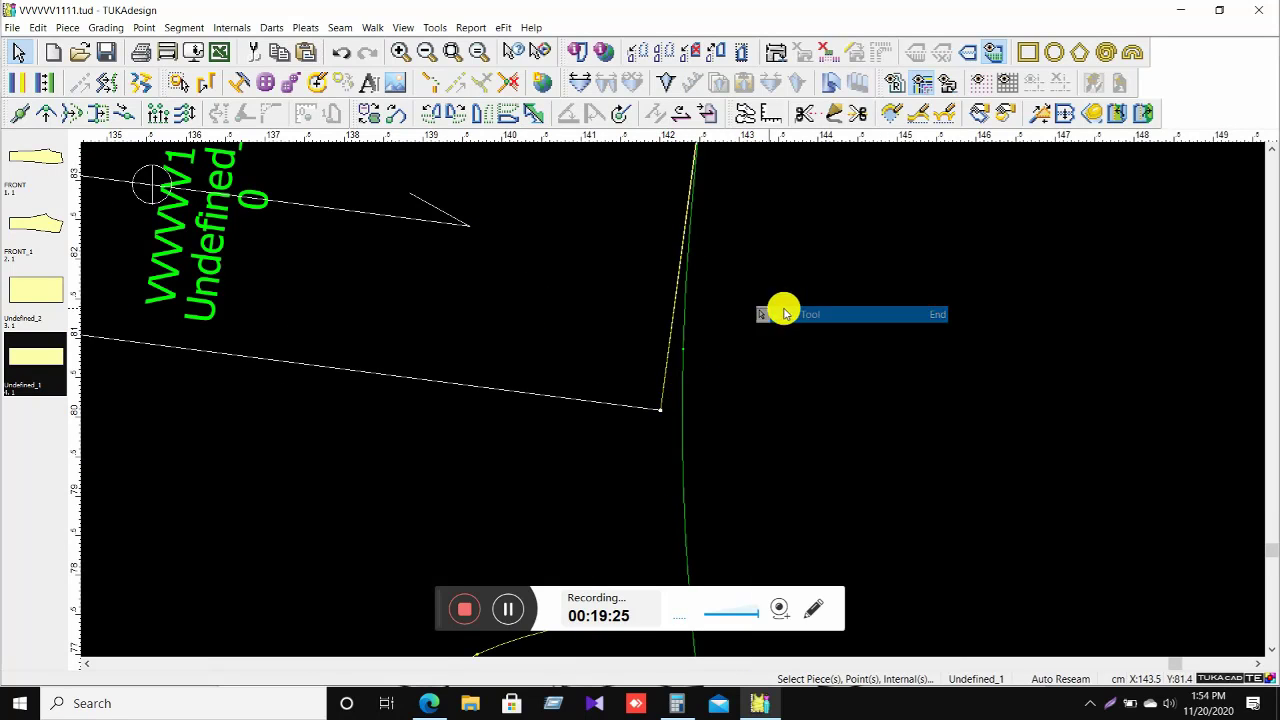
Add a parallel guideline along the fly's inner long edge so it extends across the FRONT's waistline.
right_click(773, 250)
left_click(822, 316)
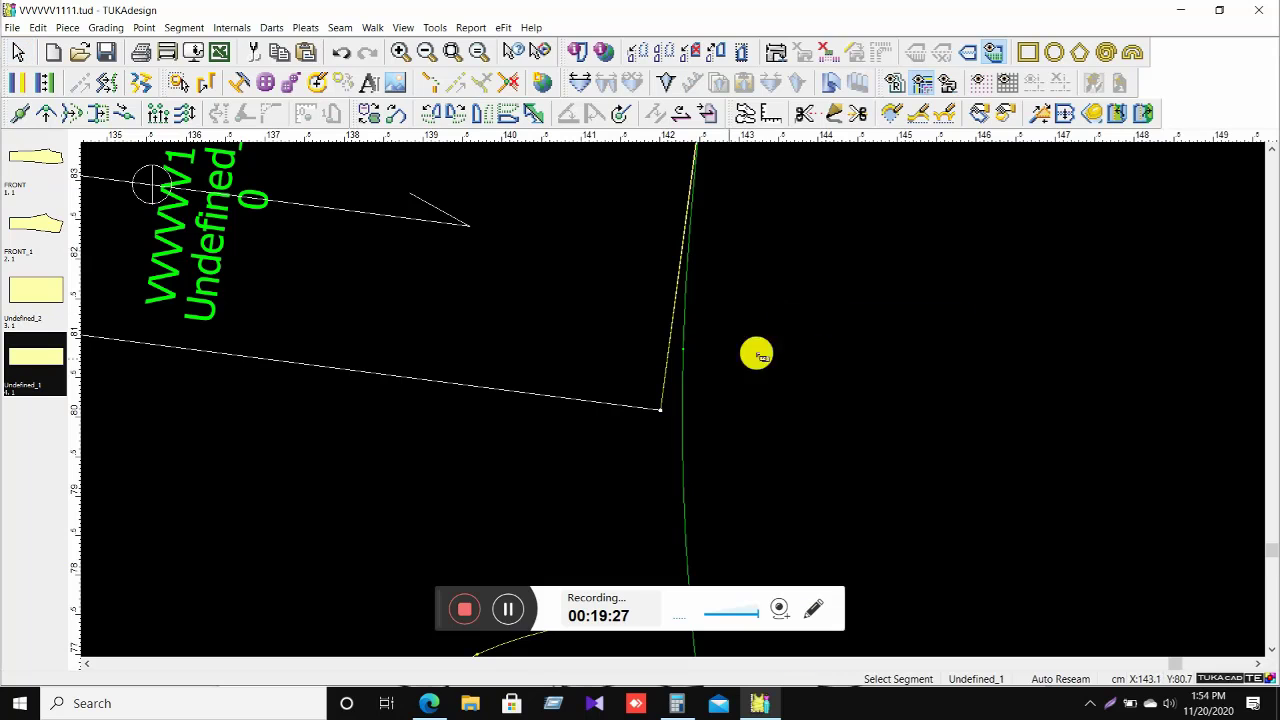
left_click(597, 399)
right_click(599, 399)
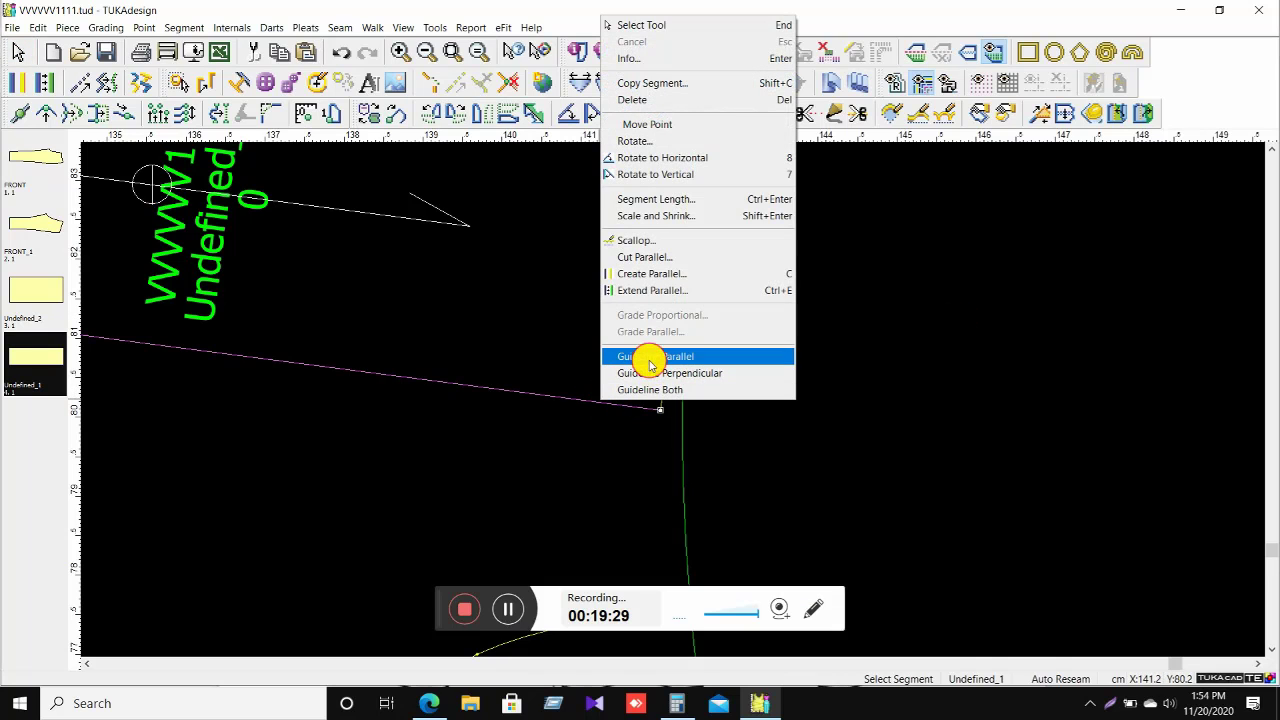
left_click(651, 357)
scroll(655, 385, "down", 4)
scroll(673, 407, "up", 4)
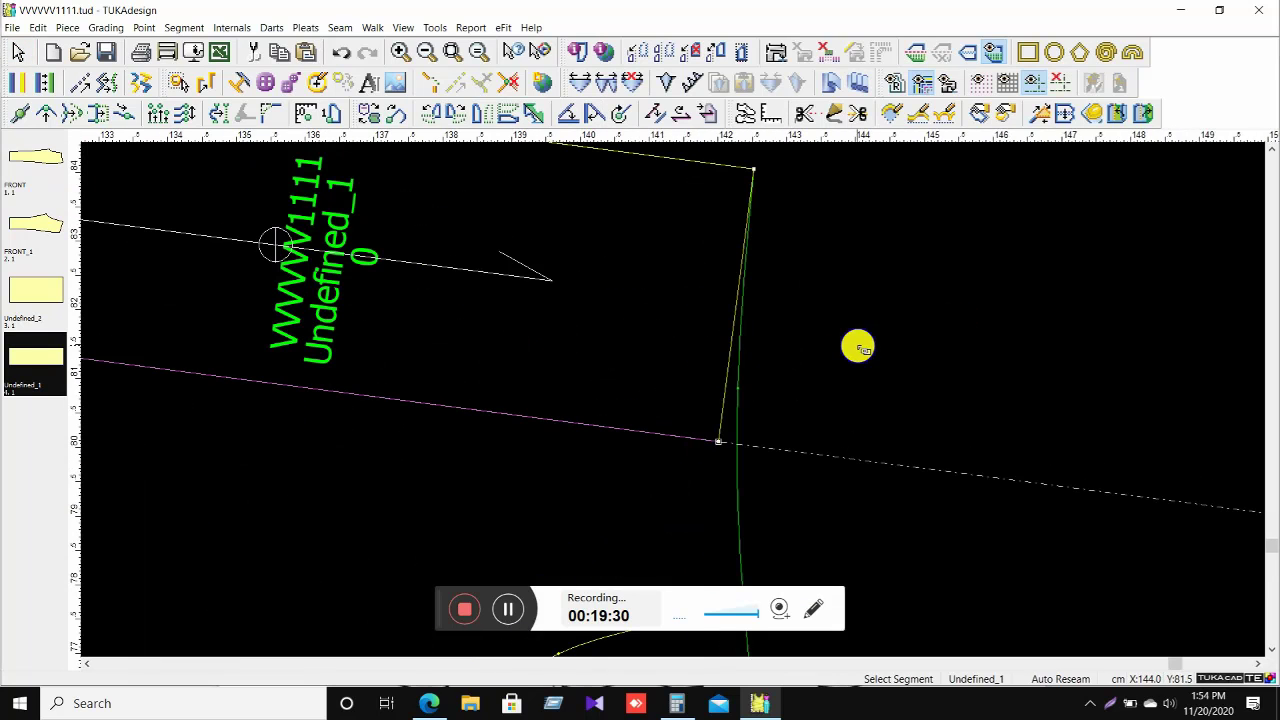
right_click(857, 344)
left_click(886, 343)
Move the fly's inner waist corner along the guideline to the FRONT's waistline, with zero offset from the snap point.
key("m")
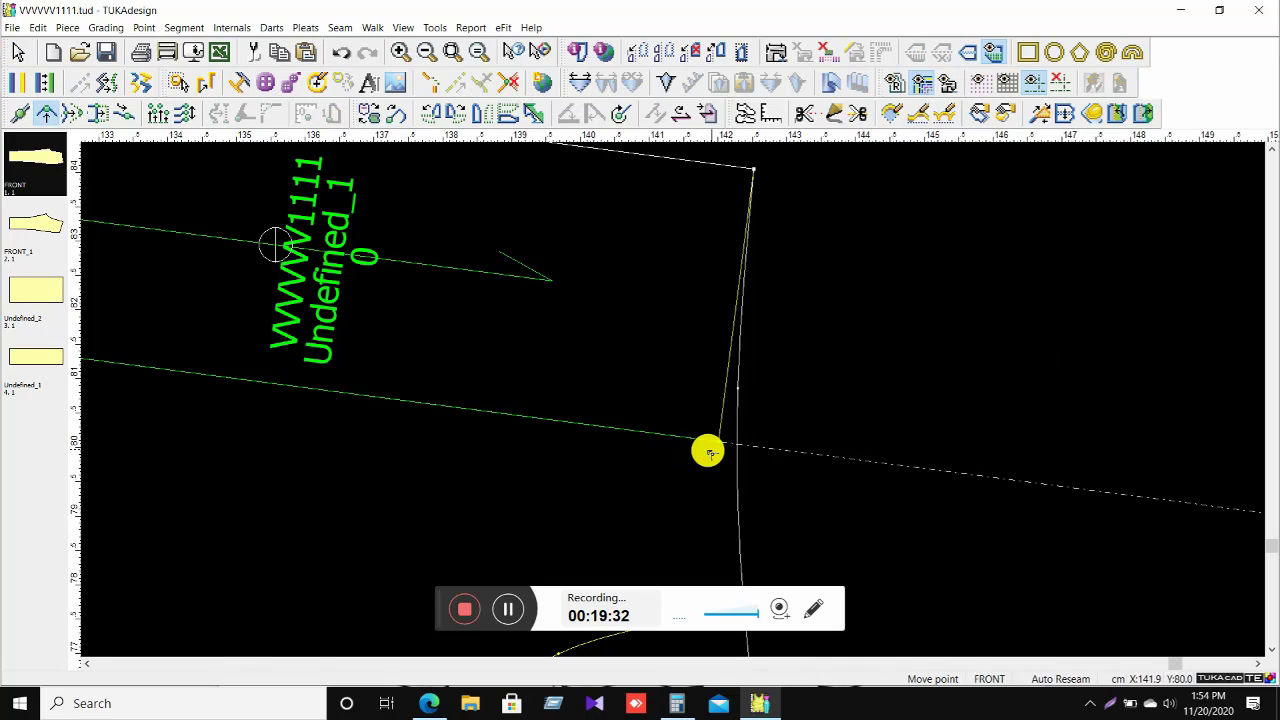
left_click(719, 444)
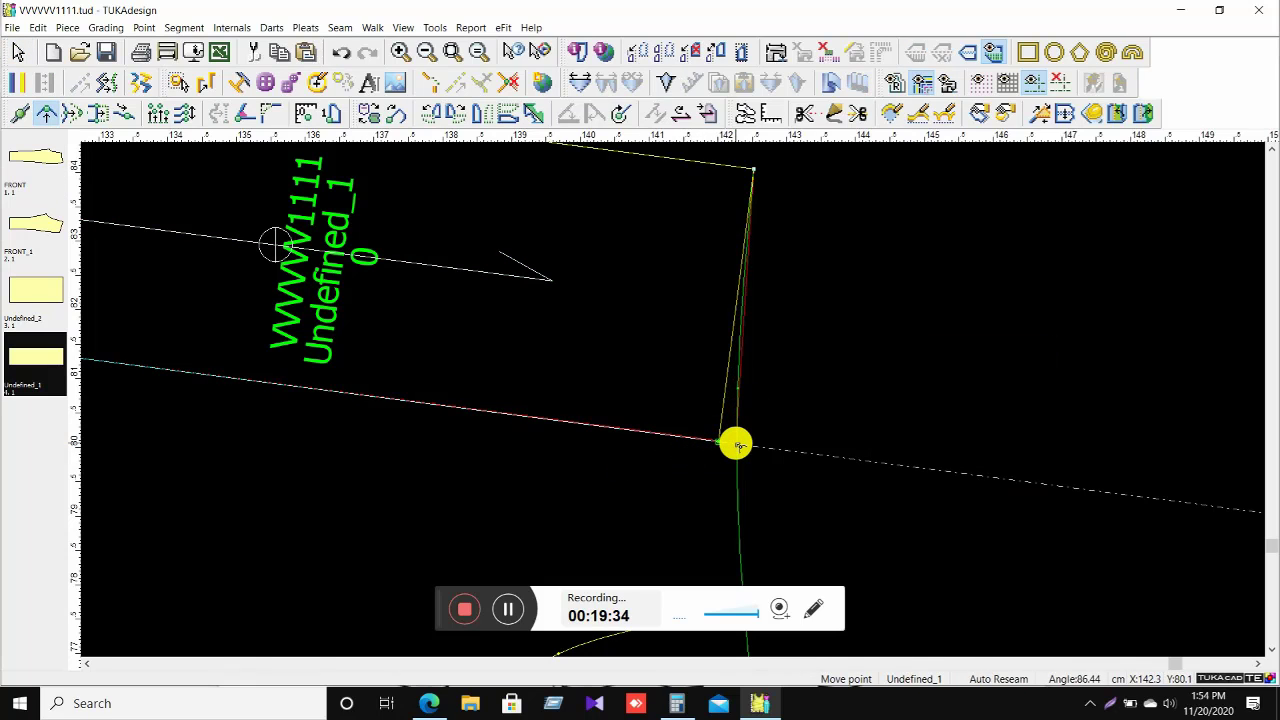
left_click(735, 443)
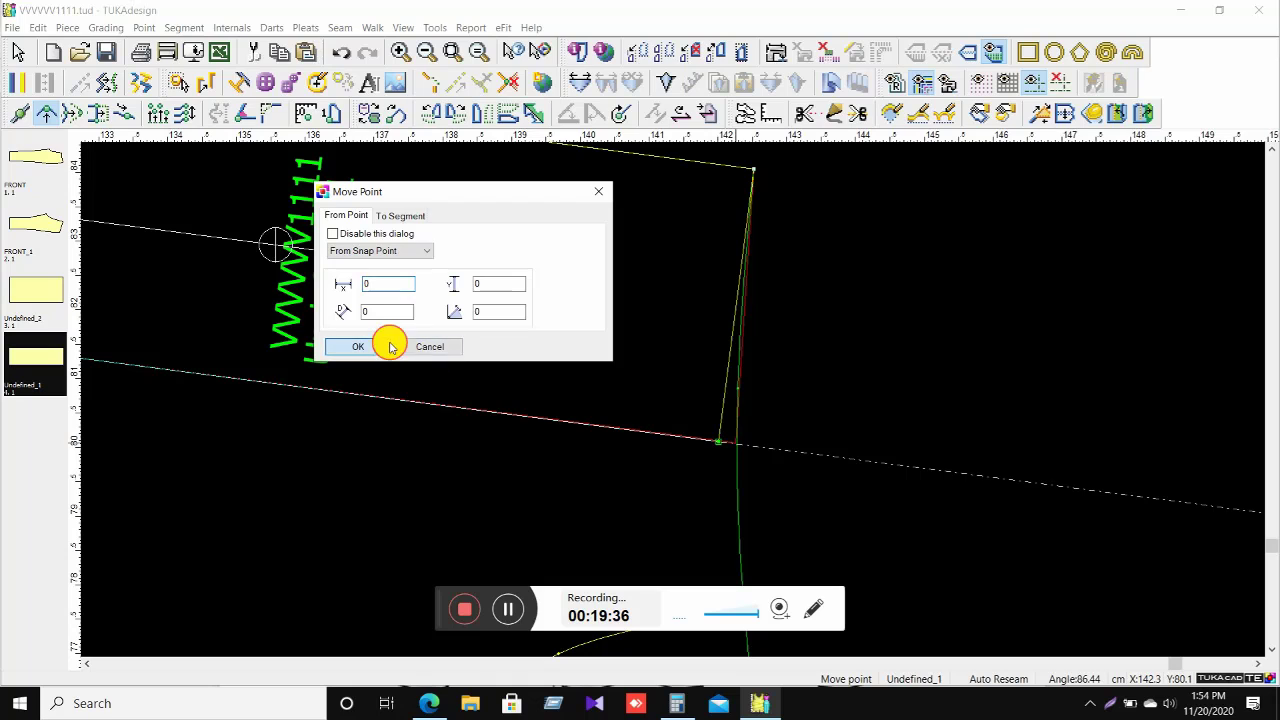
left_click(389, 346)
right_click(784, 334)
left_click(811, 346)
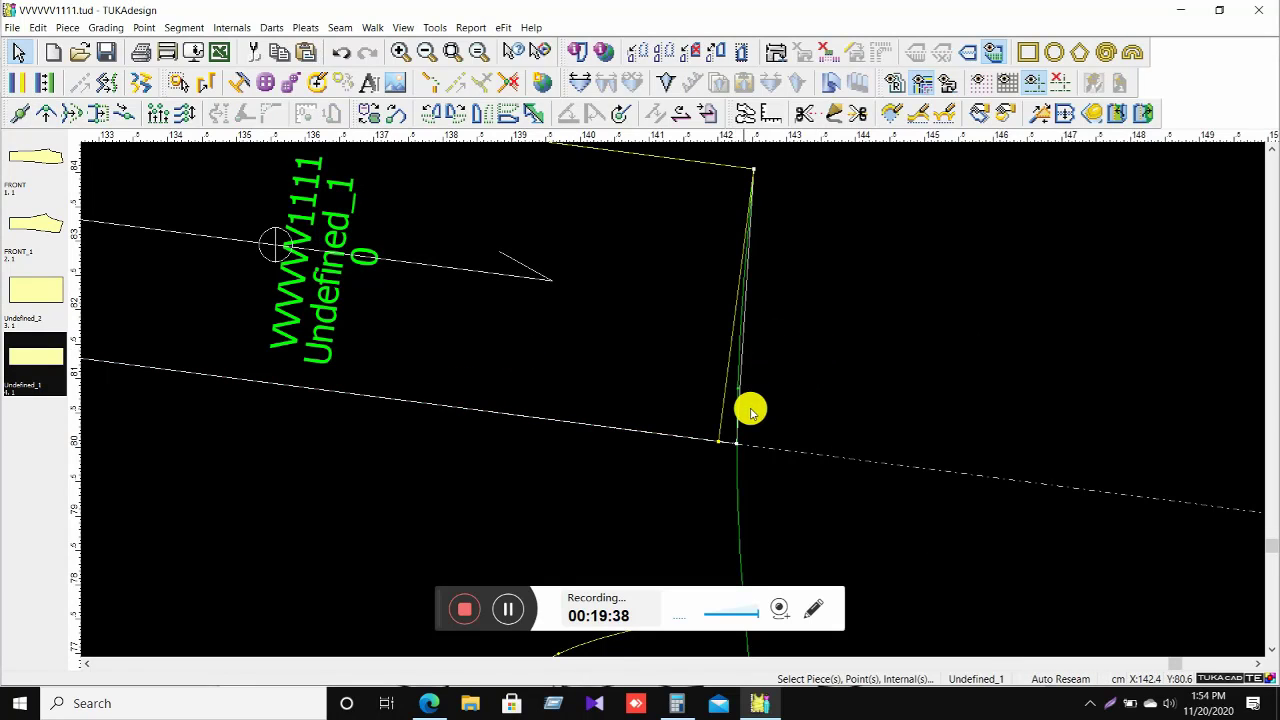
Refine the fly's inner waist corner so it sits exactly where the guideline crosses the FRONT's waistline.
scroll(750, 410, "up", 1)
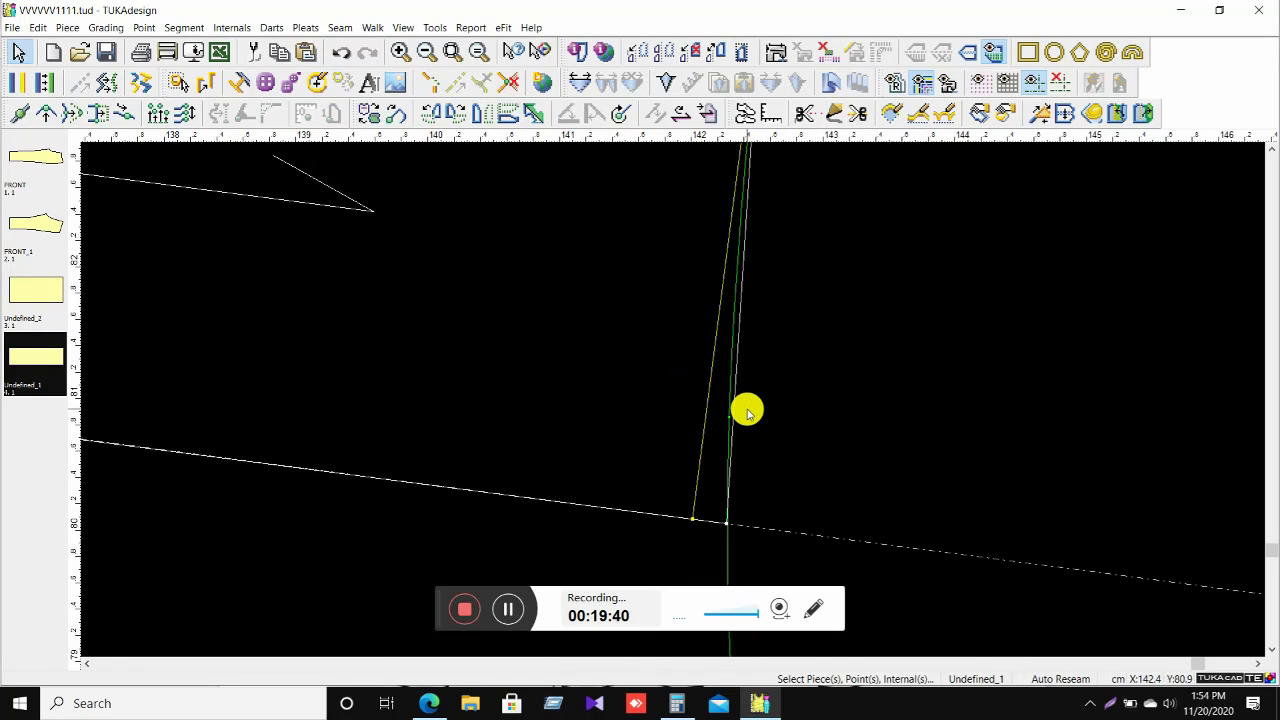
scroll(748, 411, "up", 2)
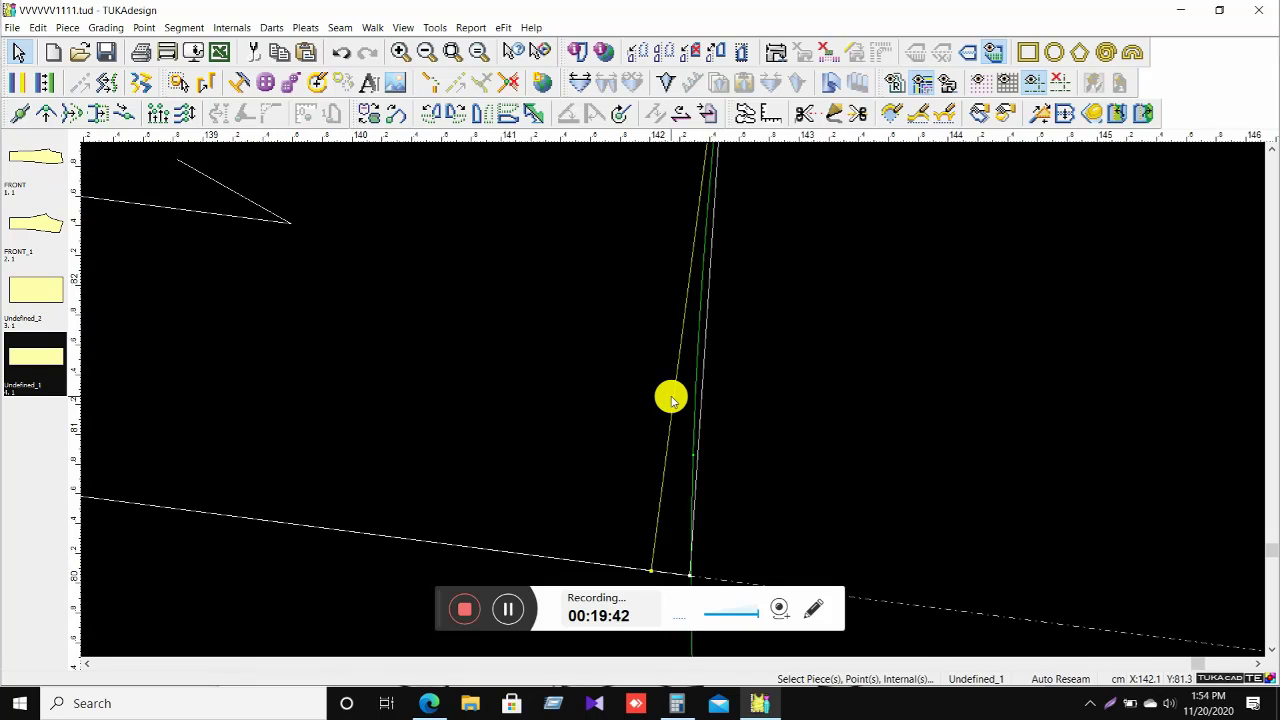
scroll(672, 400, "down", 2)
scroll(706, 466, "up", 3)
scroll(657, 451, "up", 1)
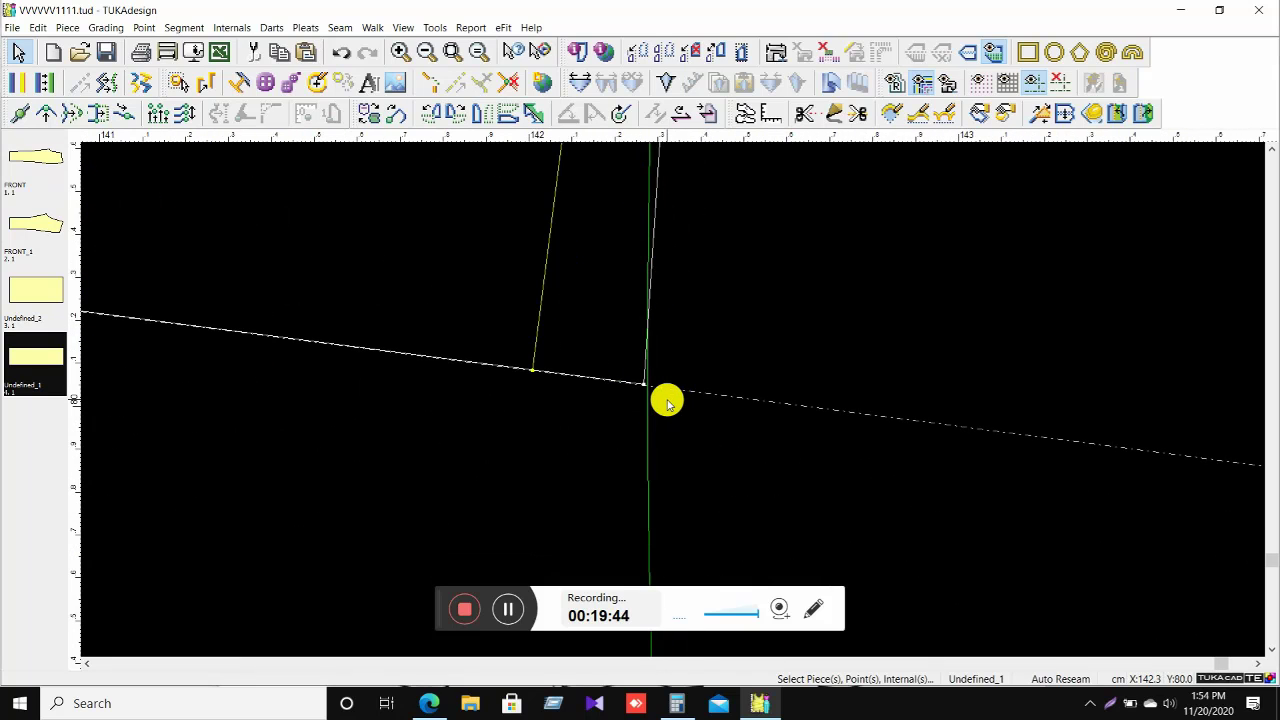
scroll(668, 401, "up", 1)
key("m")
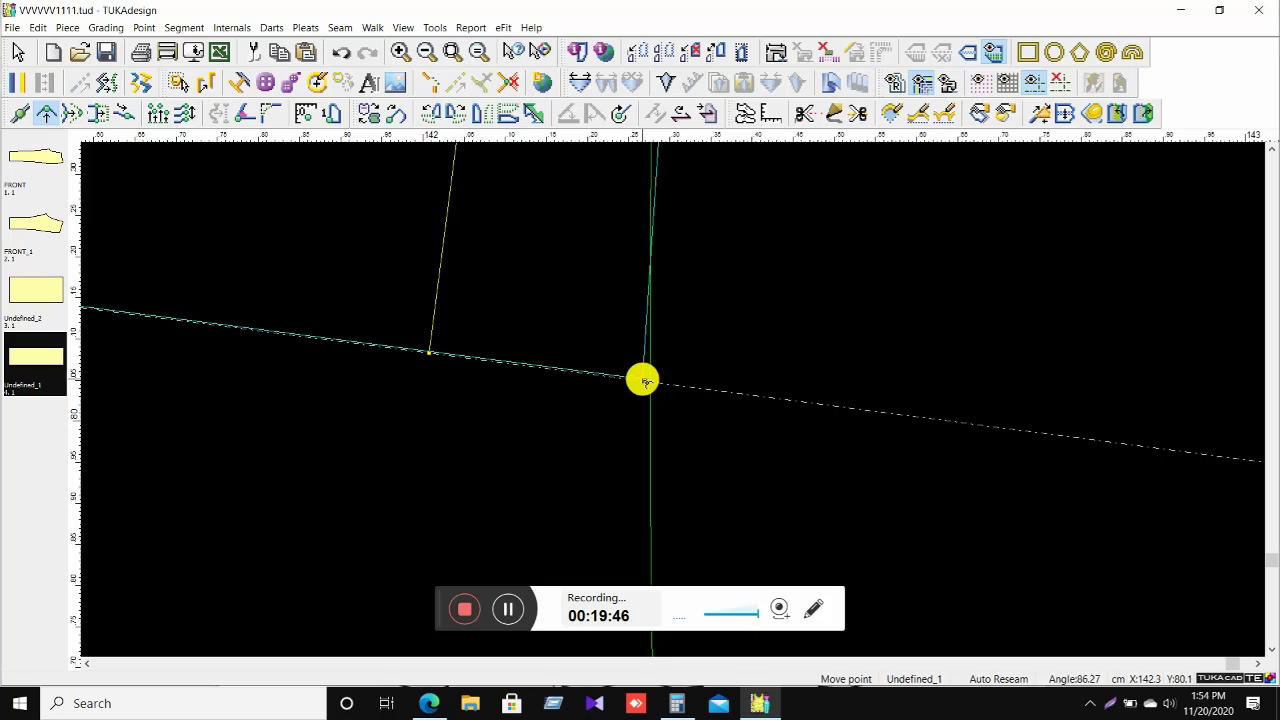
left_click(643, 380)
left_click(651, 383)
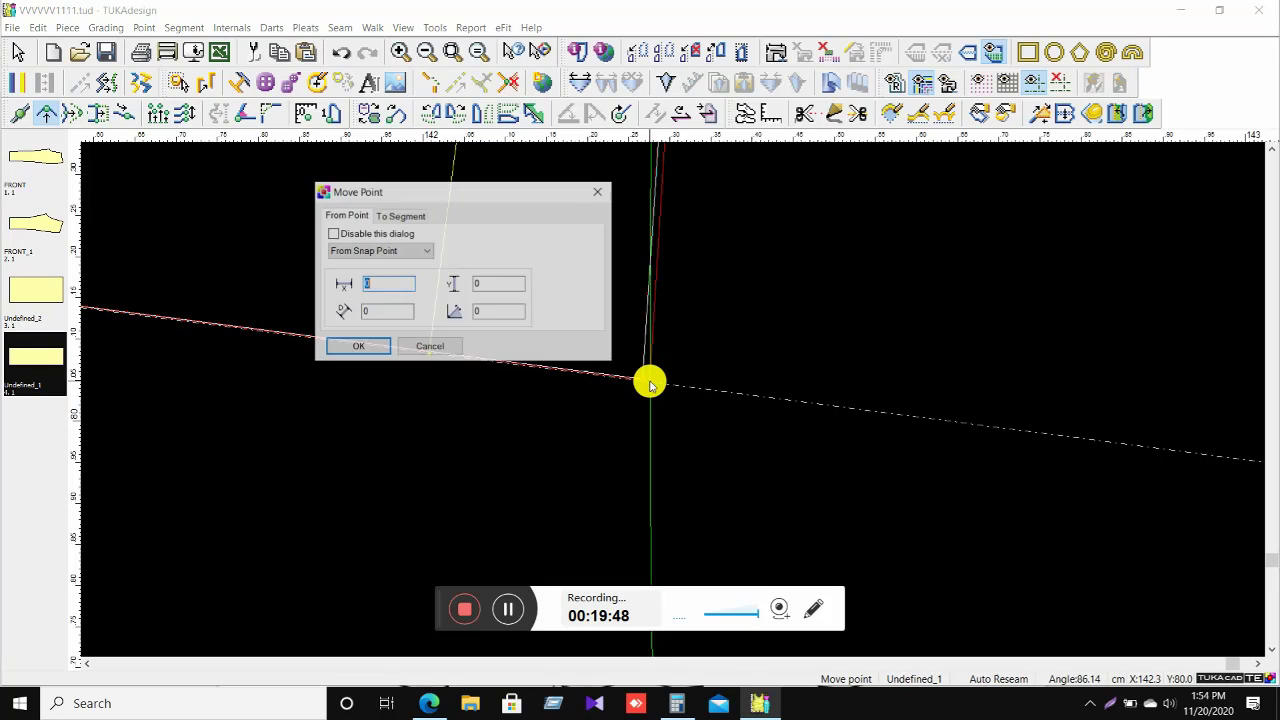
left_click(360, 350)
scroll(668, 316, "down", 2)
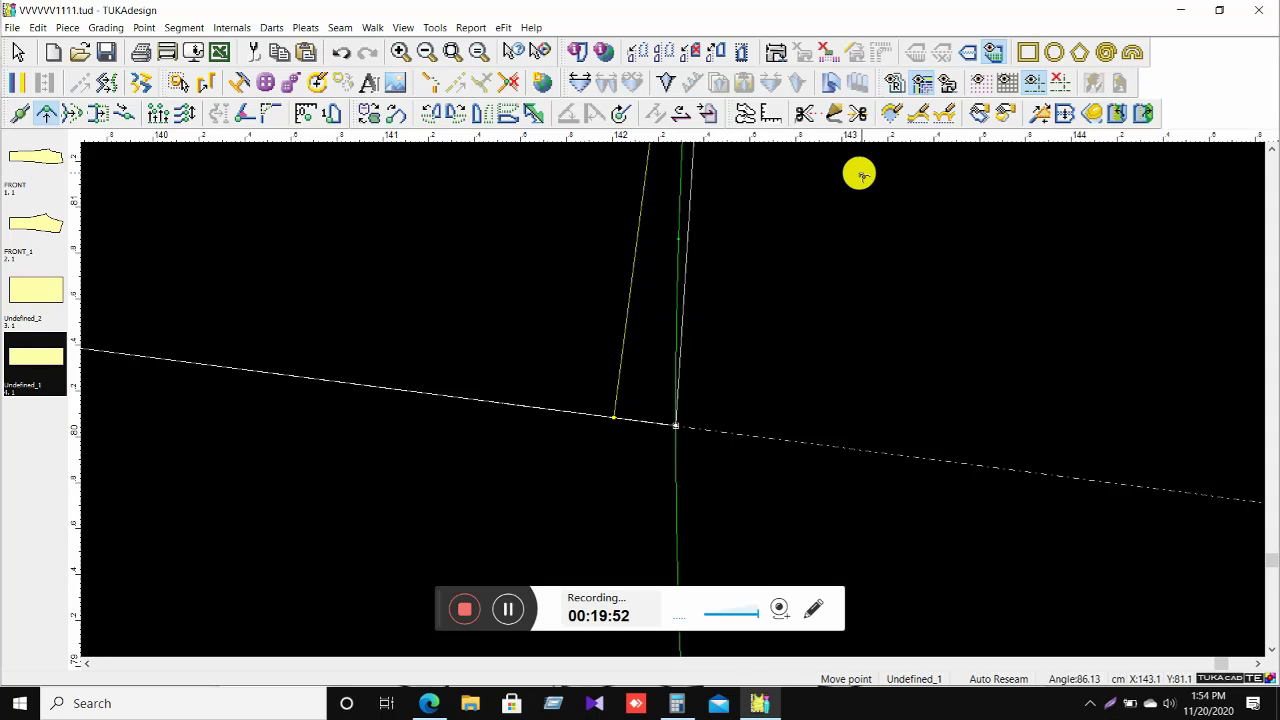
Bend the fly's waist edge by moving a point on it onto the nearby curve point of the FRONT's waistline.
scroll(673, 401, "down", 2)
scroll(673, 401, "up", 3)
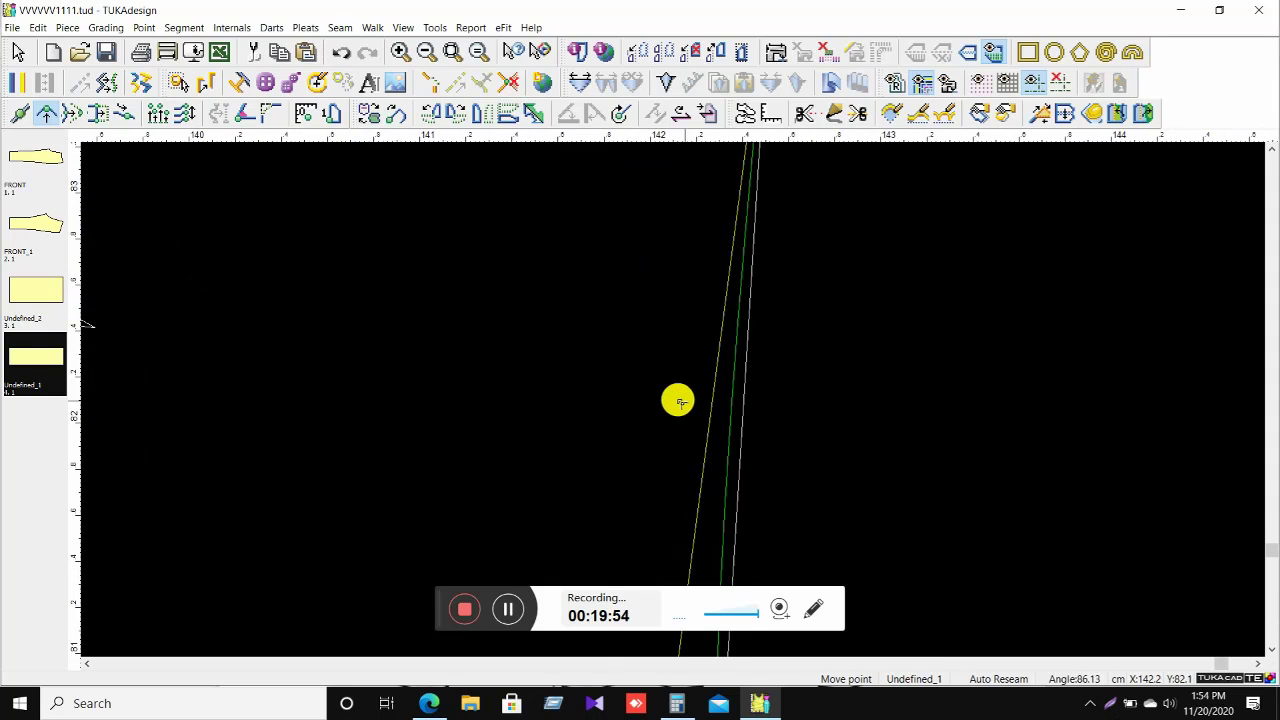
scroll(684, 498, "up", 2)
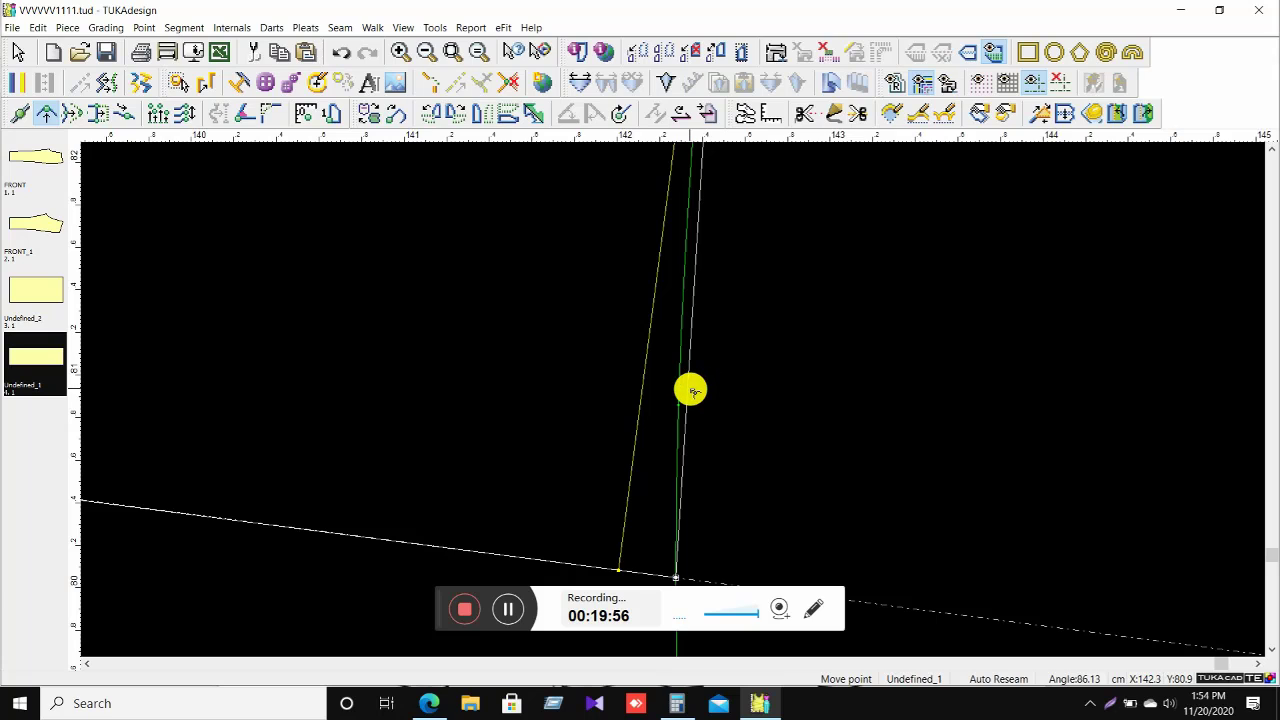
left_click(687, 389)
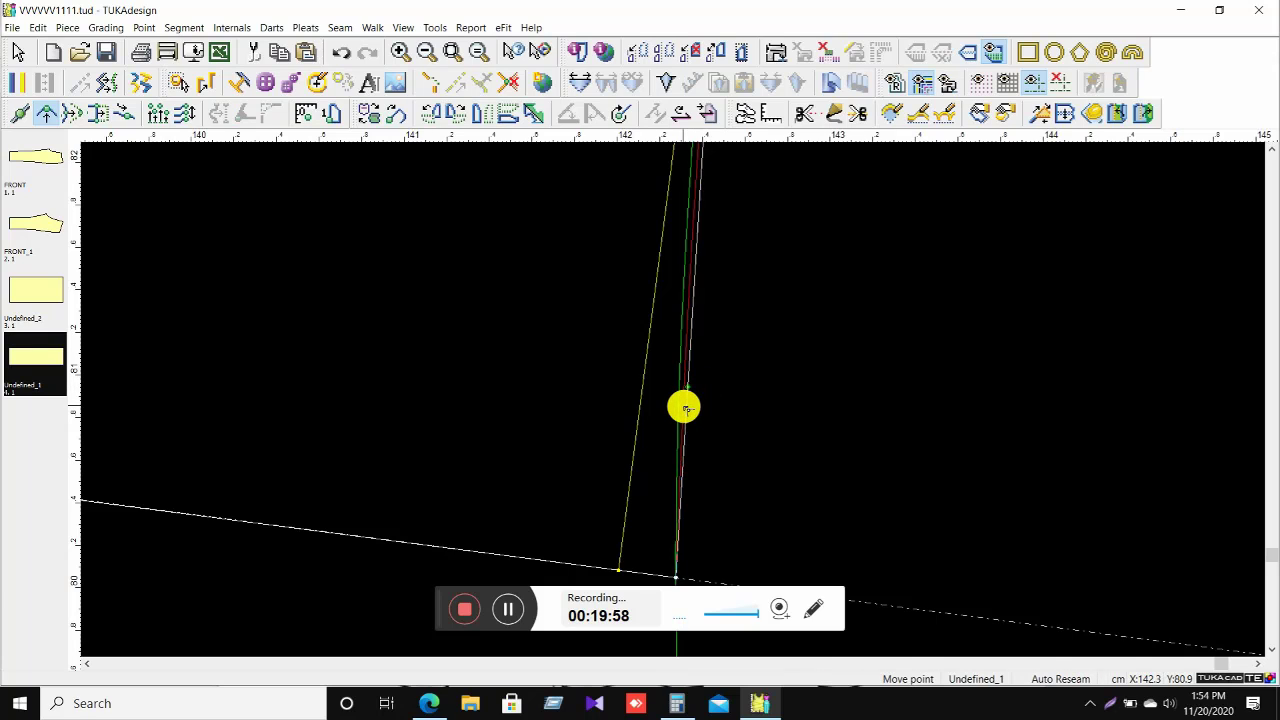
left_click(679, 406)
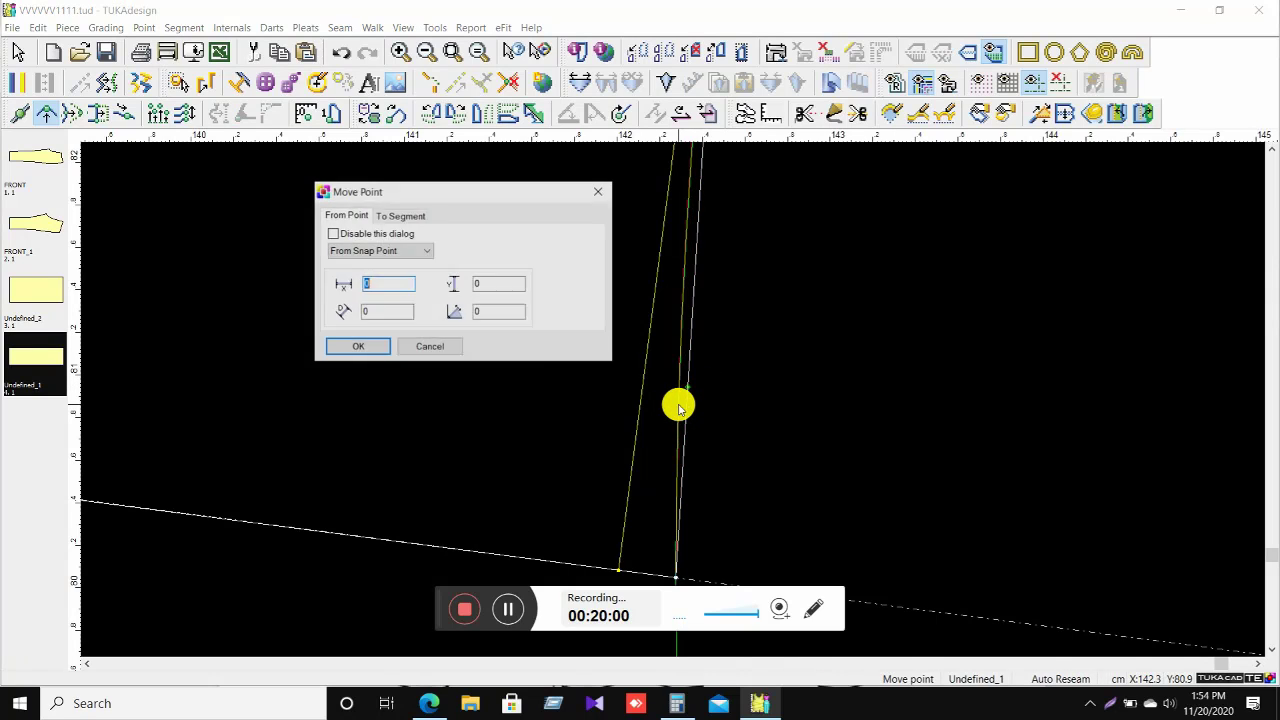
left_click(357, 346)
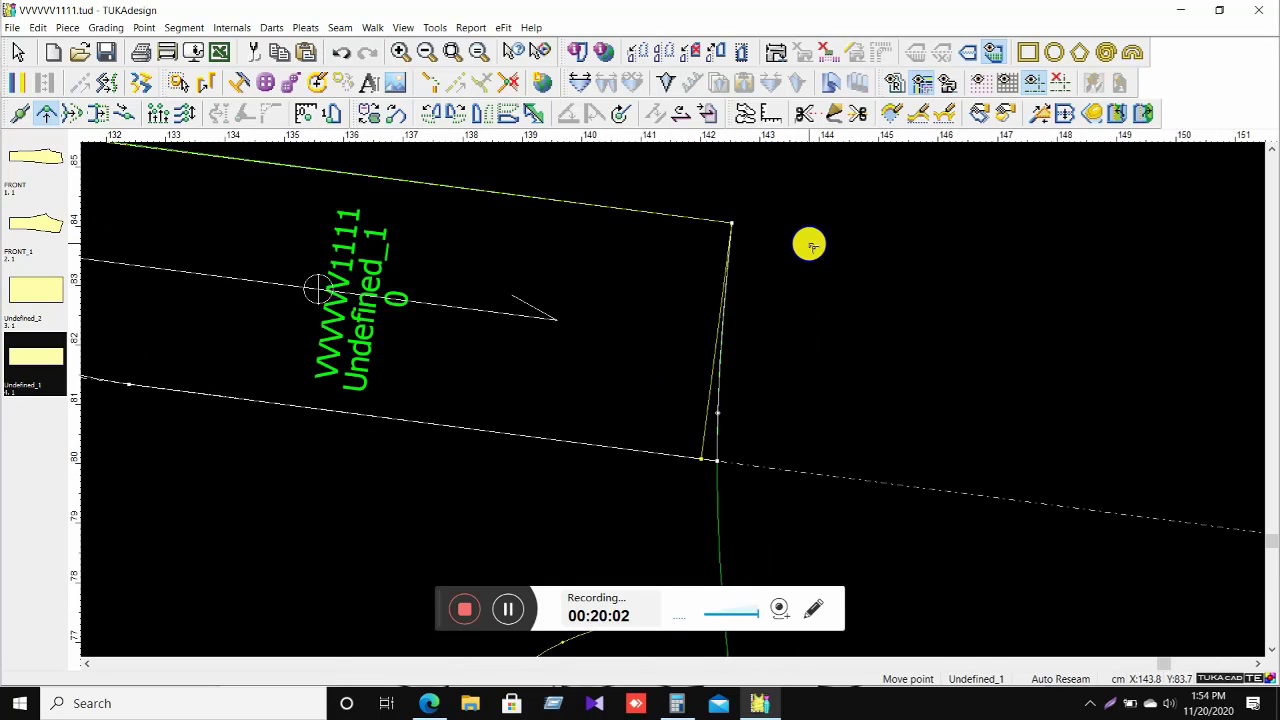
right_click(809, 251)
left_click(812, 254)
right_click(815, 221)
left_click(849, 234)
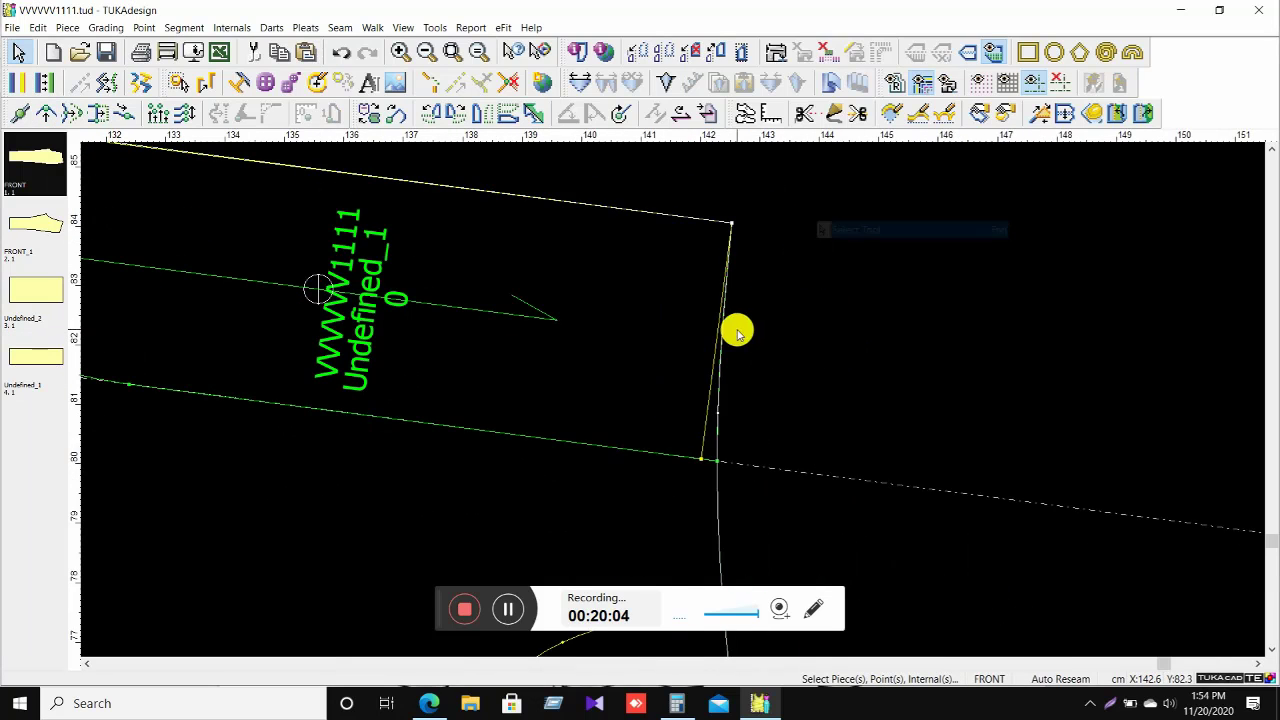
Trace the fly's curved end, inner long edge, waist edge and centre-front edge into a new piece.
left_click(1044, 118)
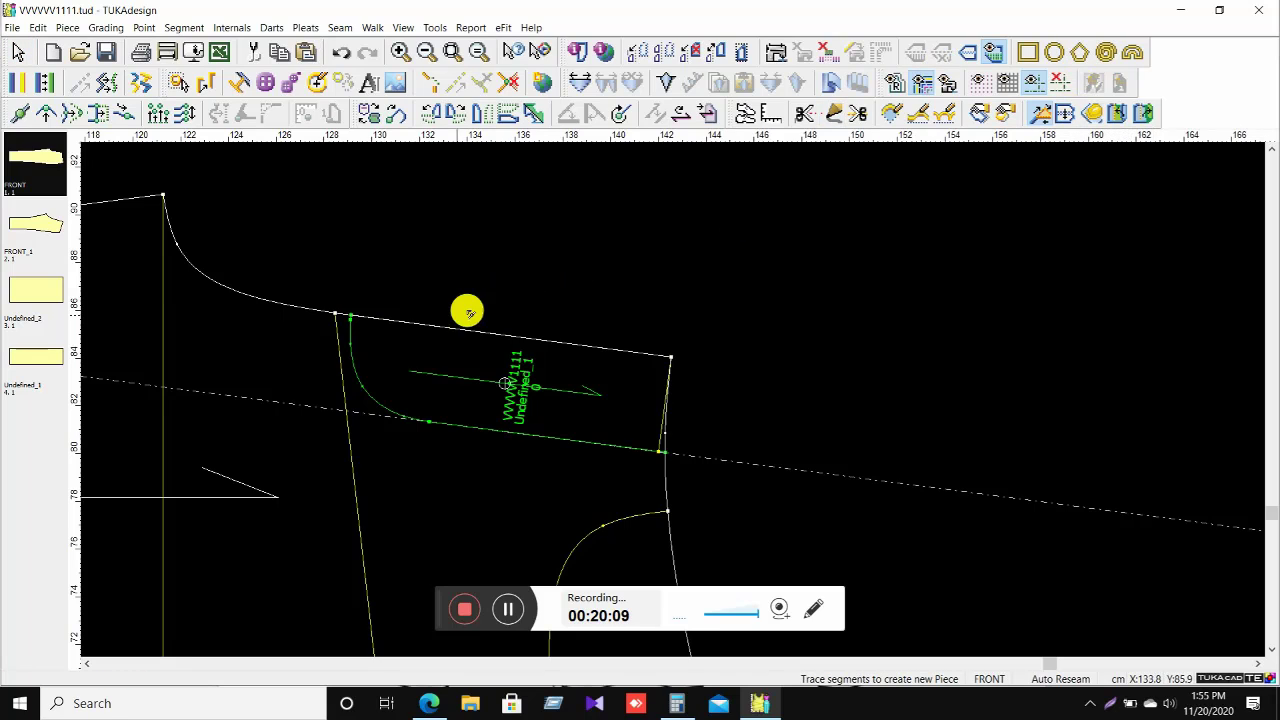
left_click(350, 331)
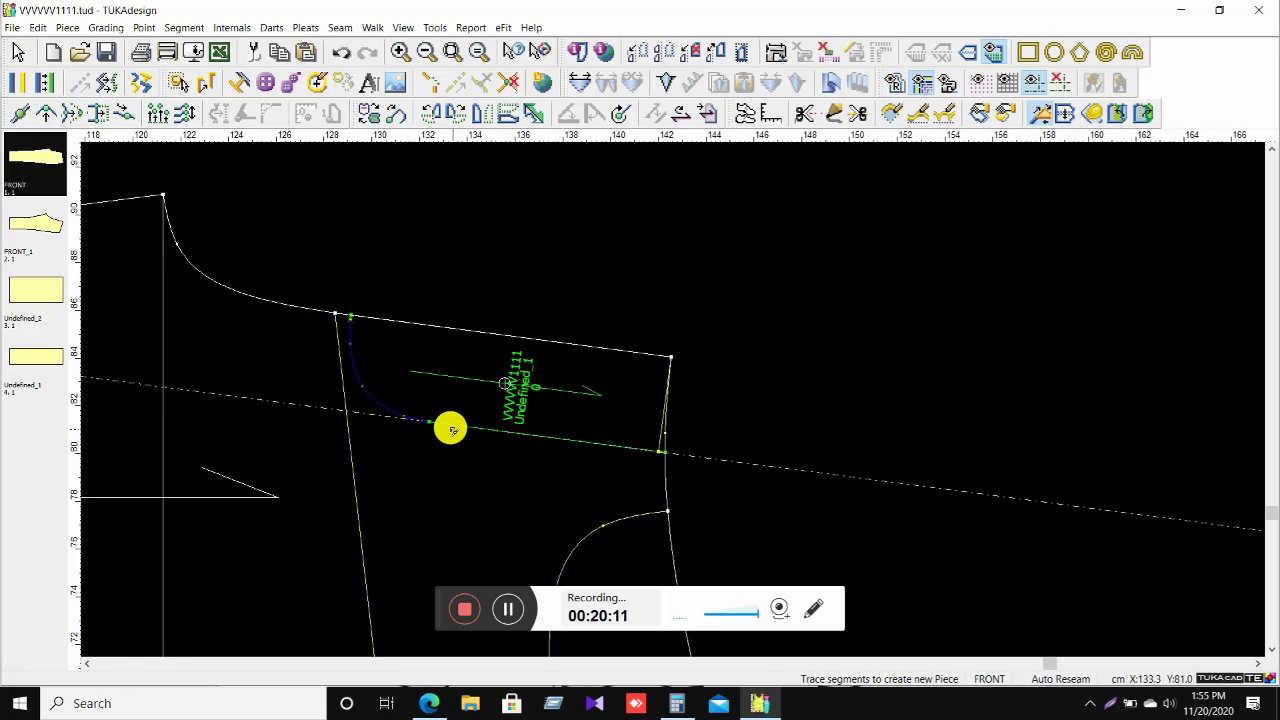
left_click(667, 445)
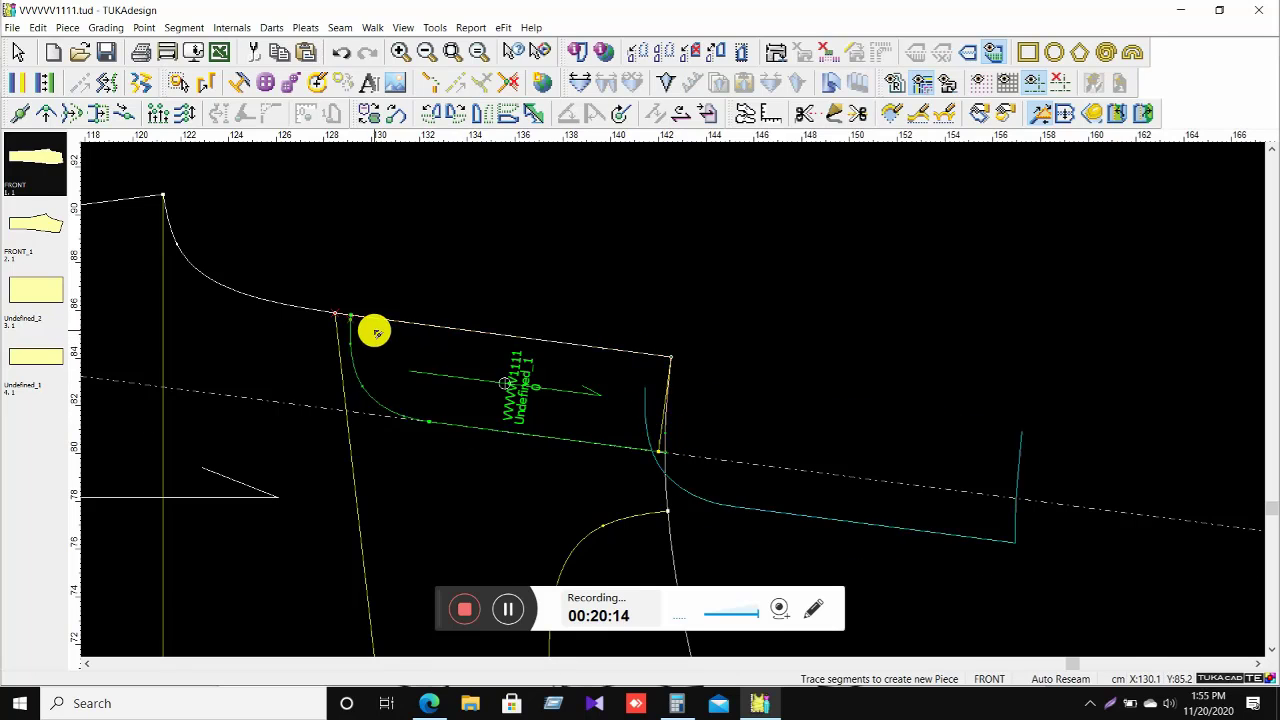
scroll(671, 400, "up", 5)
left_click(566, 351)
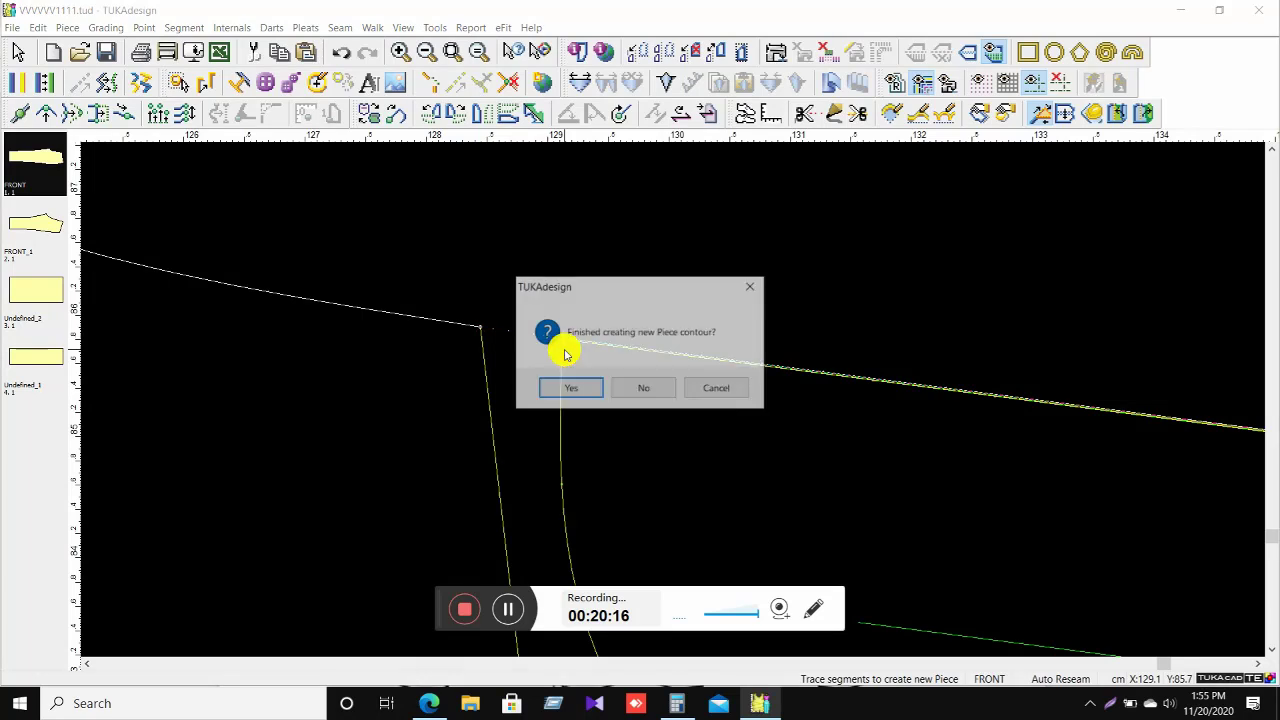
left_click(590, 386)
right_click(817, 270)
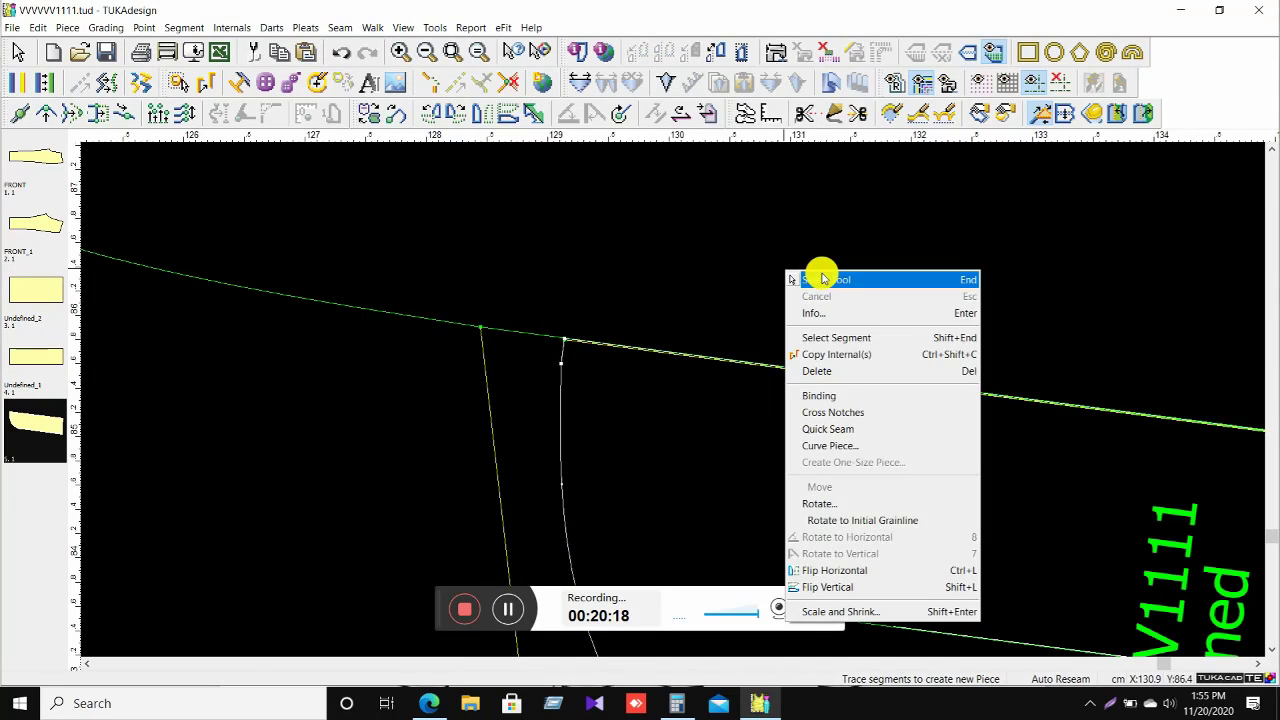
left_click(825, 276)
Move the traced fly piece clear of the FRONT and lift the original fly off the pattern.
scroll(671, 397, "down", 5)
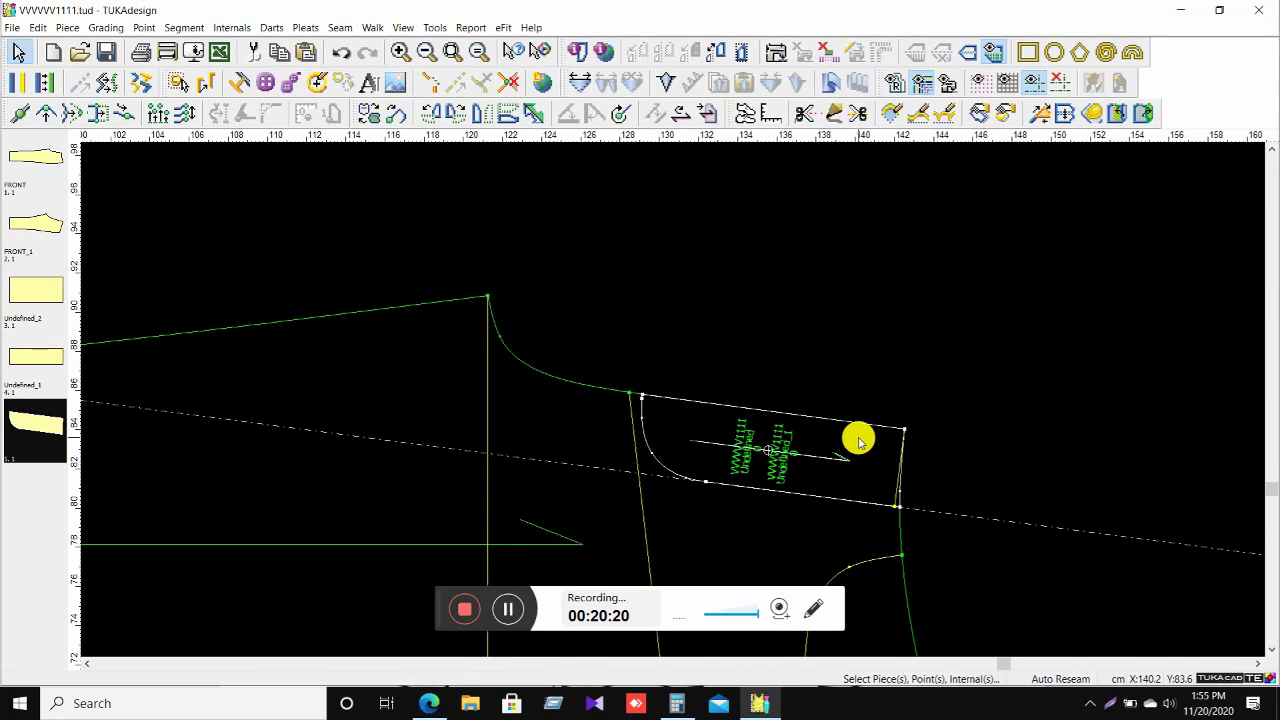
left_click_drag(858, 440, 1104, 228)
left_click(848, 488)
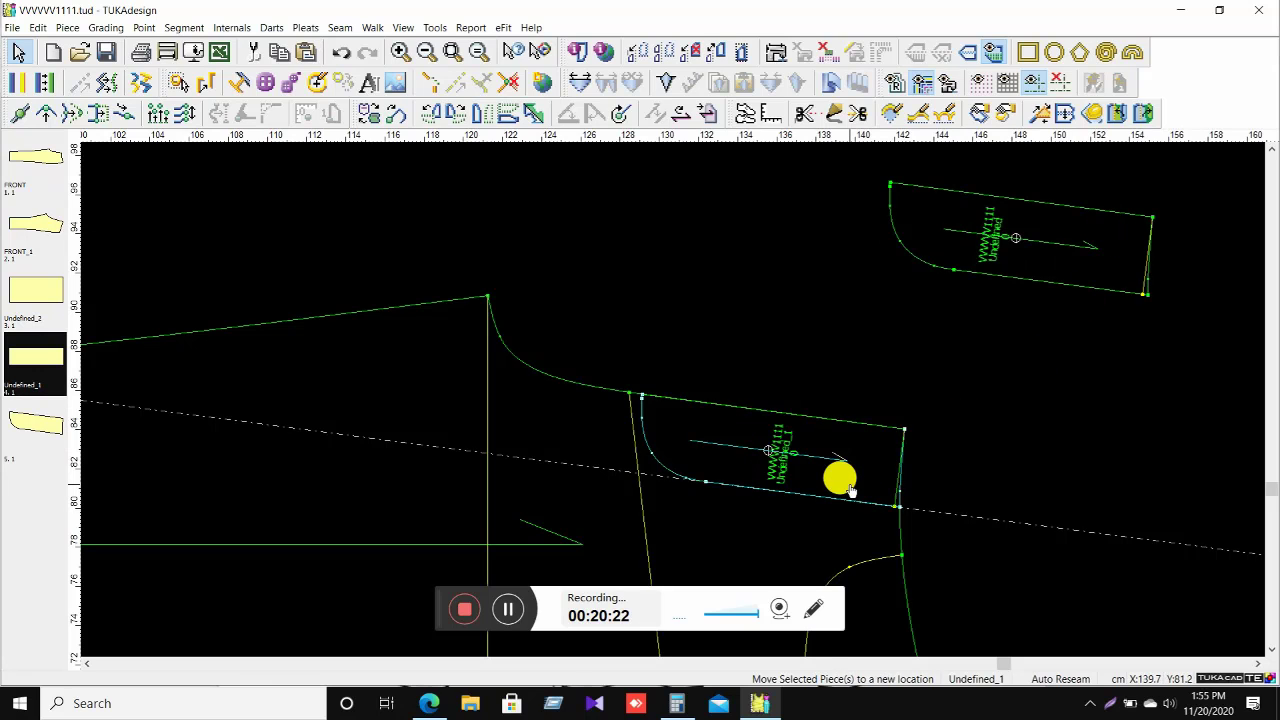
left_click_drag(848, 488, 786, 357)
Delete the leftover slanted internal line at the waist end of the traced fly piece.
scroll(837, 377, "up", 3)
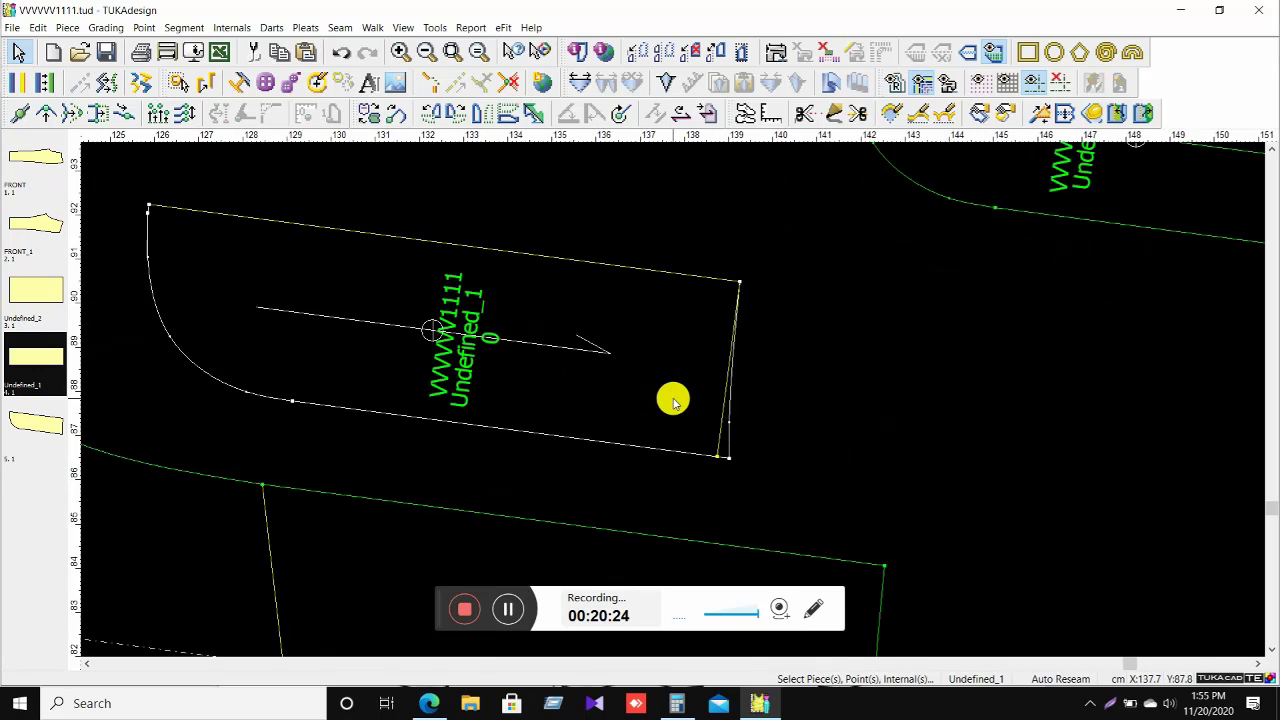
scroll(673, 400, "down", 3)
scroll(937, 314, "up", 2)
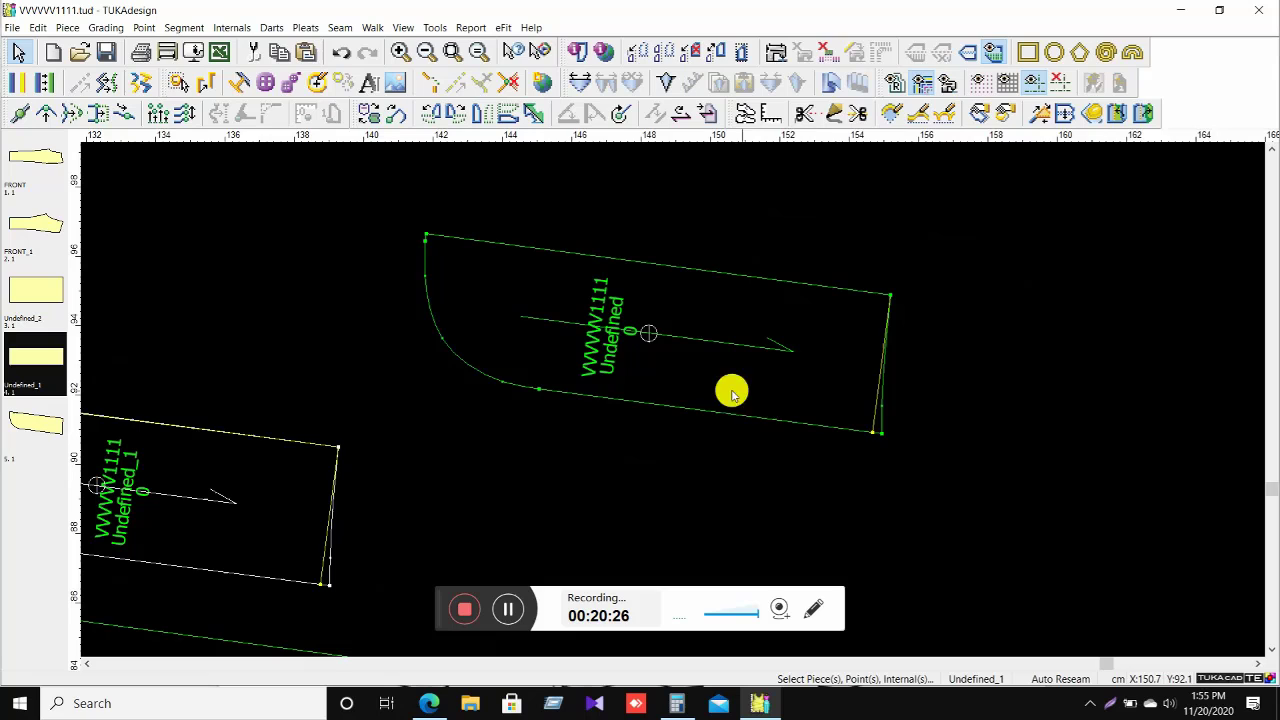
left_click(874, 413)
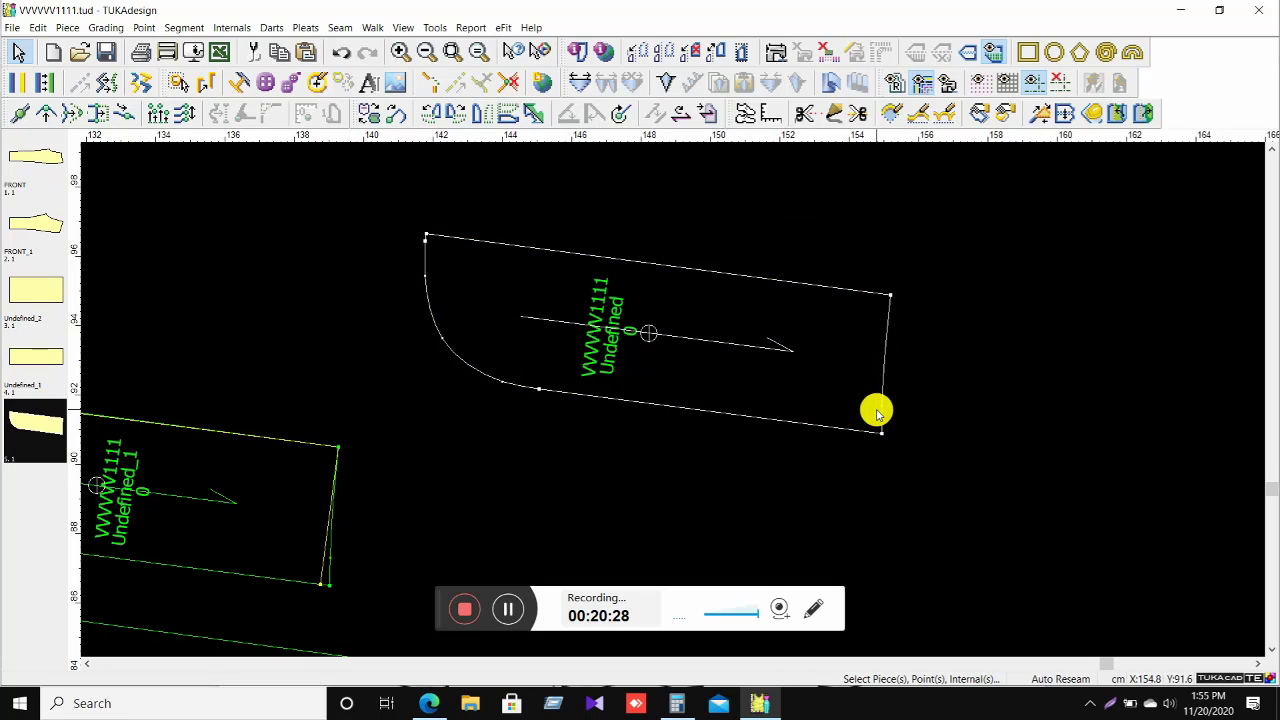
Move the original fly farther from the traced piece and delete the slanted internal line at its waist end.
scroll(671, 400, "down", 3)
scroll(788, 311, "up", 2)
left_click_drag(788, 311, 749, 249)
scroll(673, 400, "up", 2)
scroll(671, 400, "down", 3)
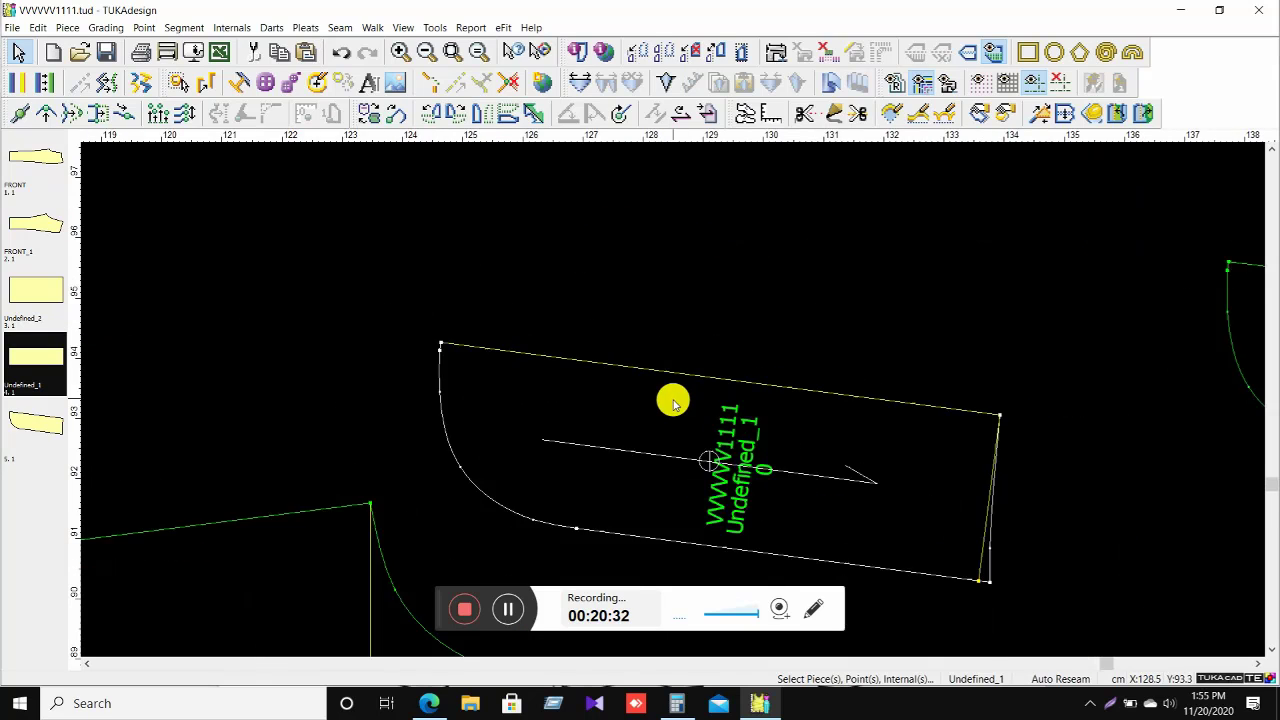
scroll(874, 503, "up", 3)
left_click(700, 405)
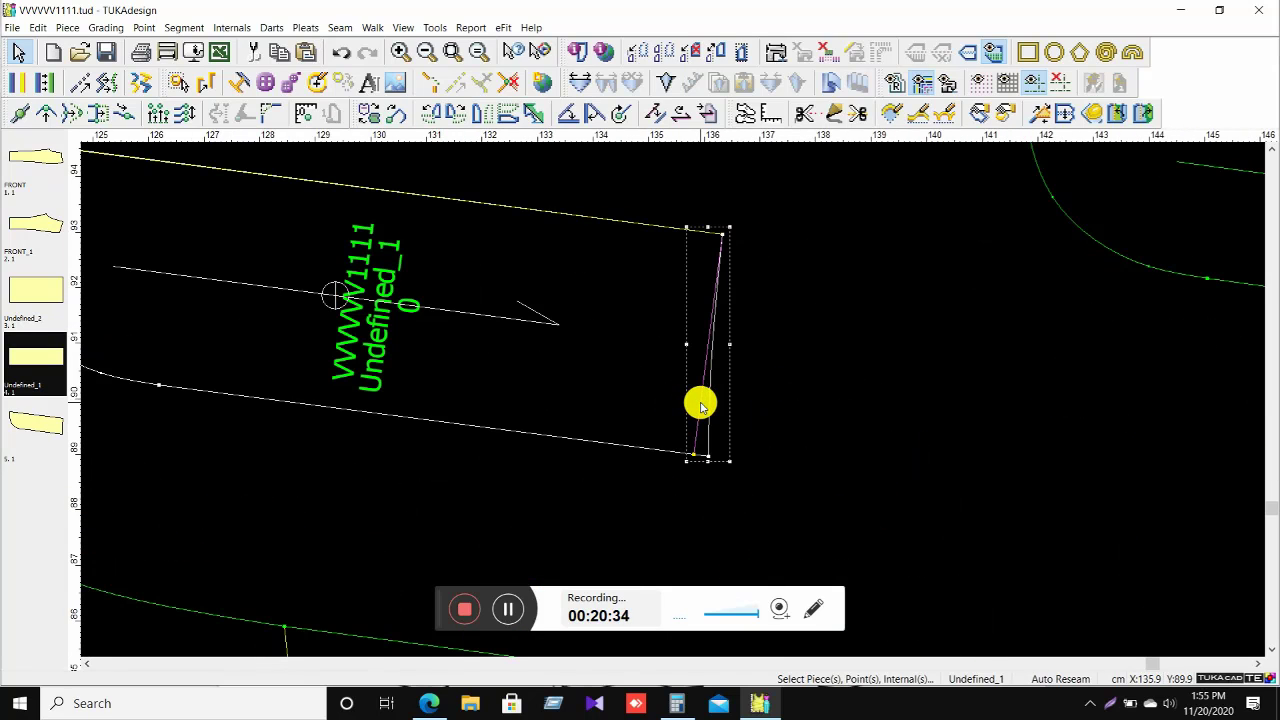
key("Escape")
scroll(700, 405, "down", 2)
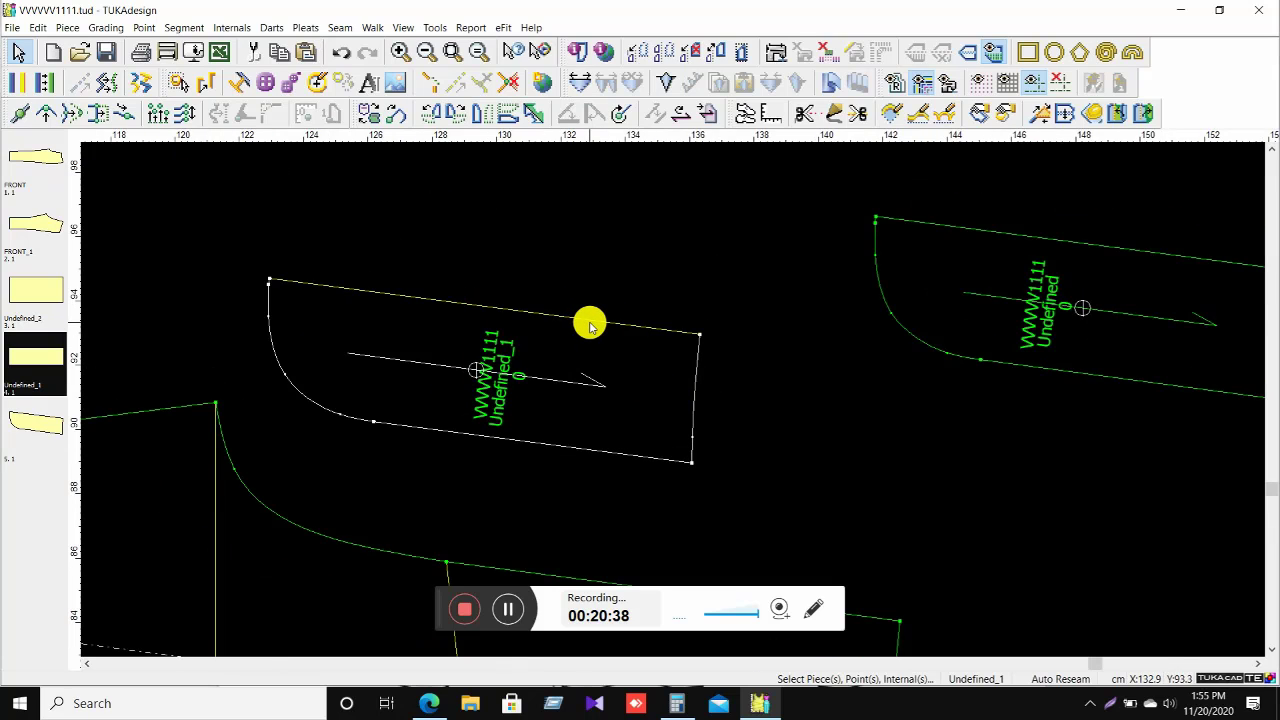
Pull a point on the original fly's centre-front edge outward by 1.57 cm, away from the internal line beneath it.
key("m")
left_click_drag(589, 322, 608, 272)
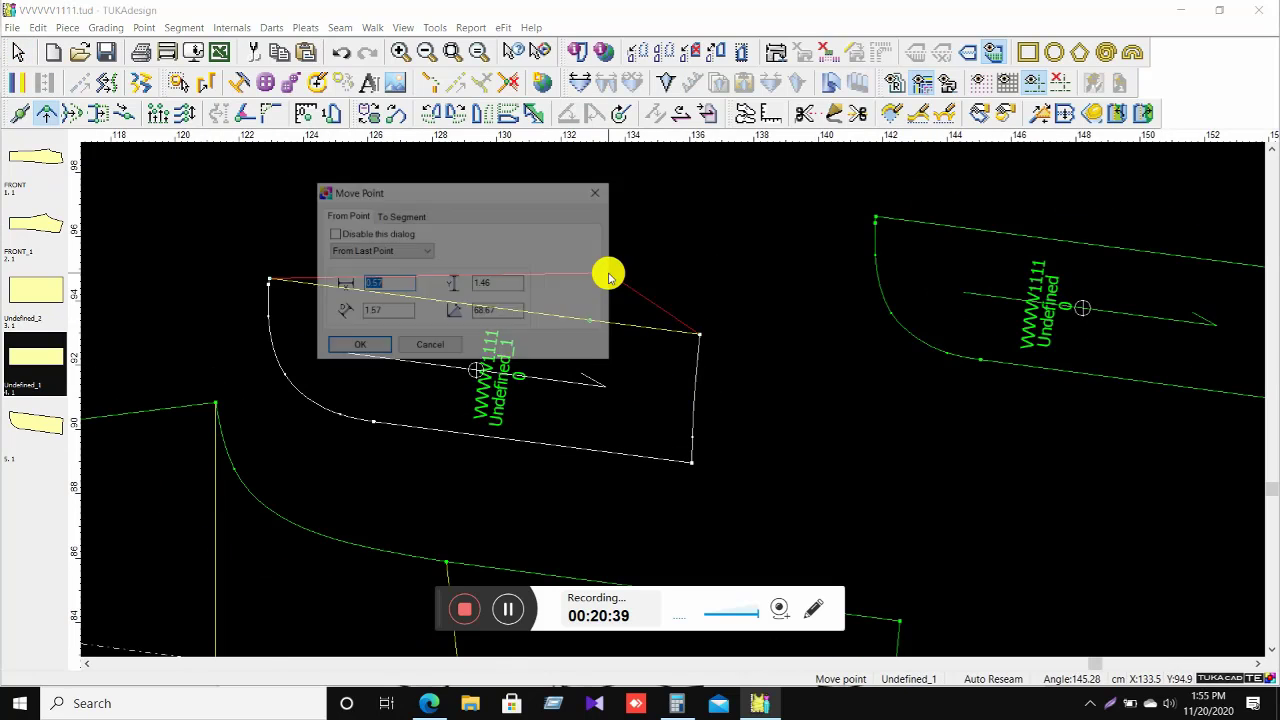
left_click(360, 347)
left_click(586, 320)
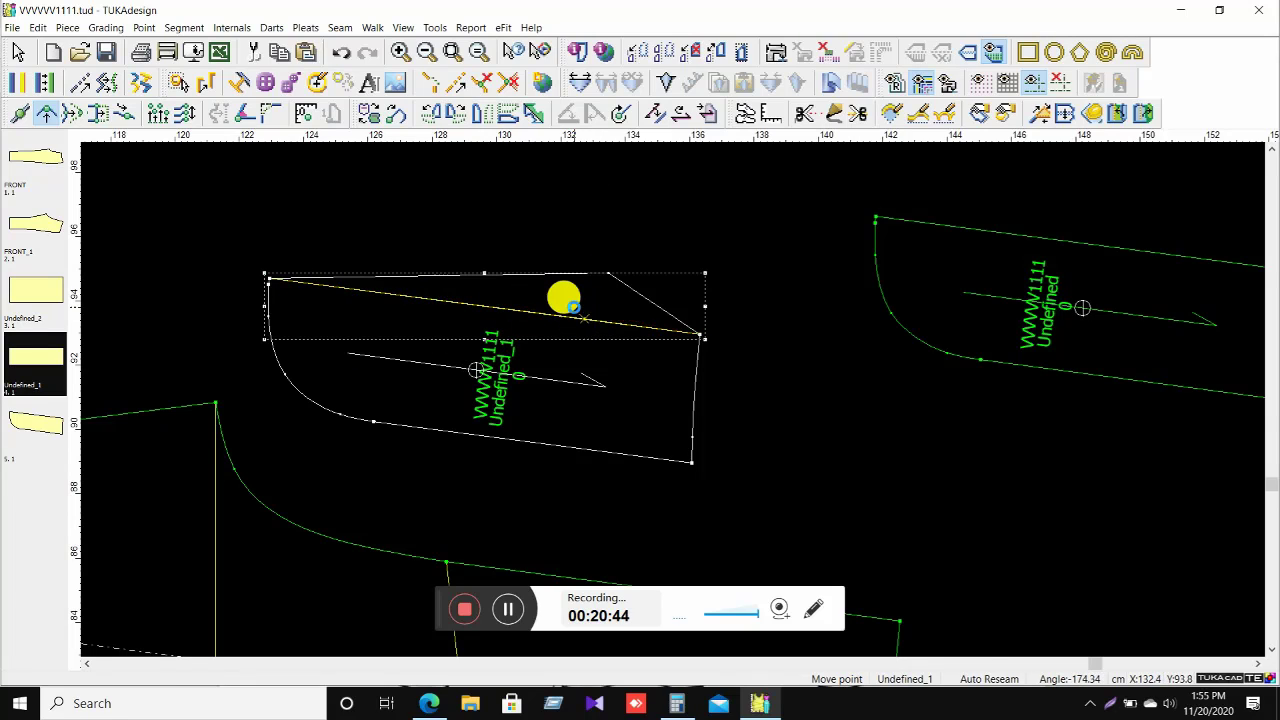
left_click(598, 325)
right_click(610, 208)
left_click(617, 219)
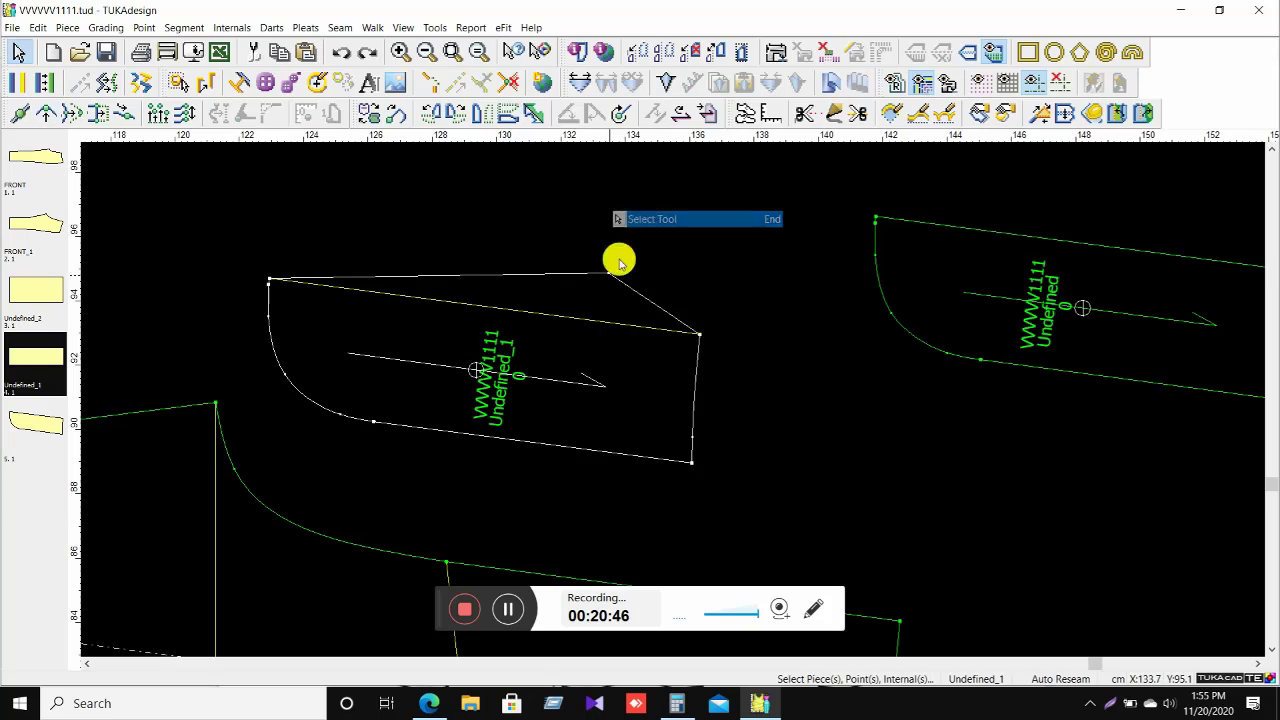
Delete the internal line along the original fly's centre-front edge and the outward-pulled point on that edge.
left_click(594, 323)
key("Delete")
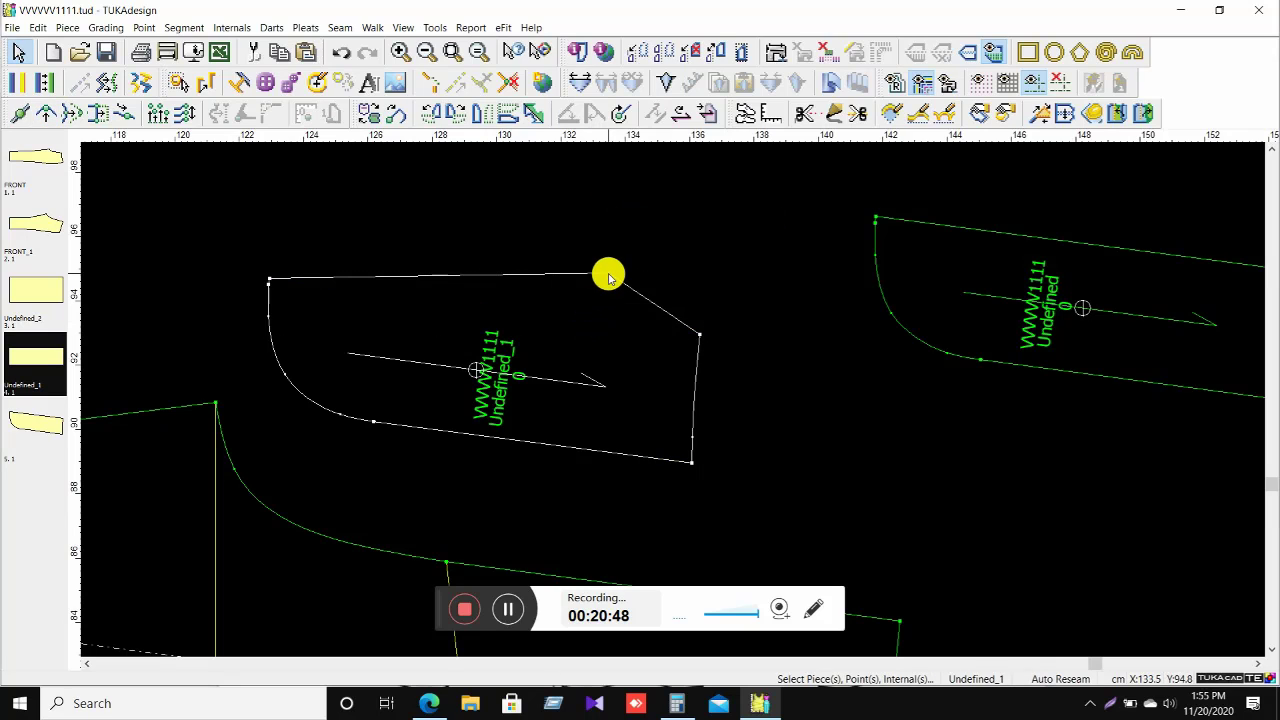
left_click(608, 275)
key("Delete")
scroll(672, 400, "down", 3)
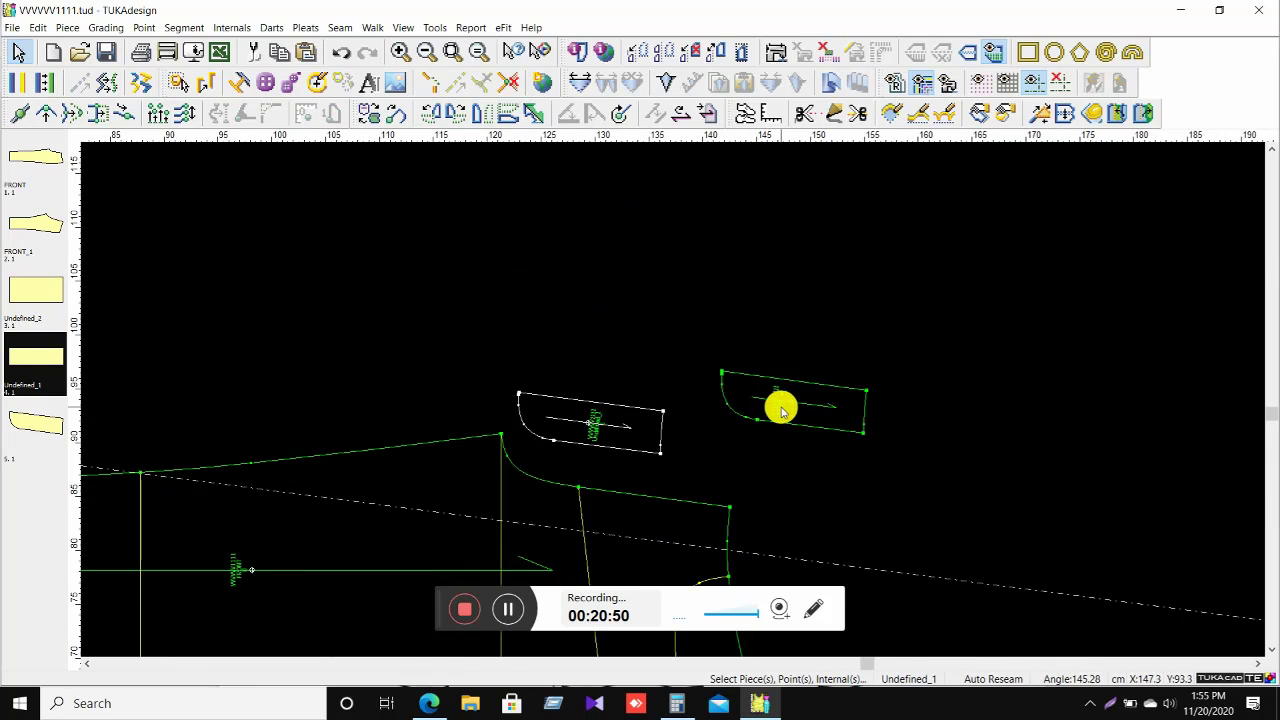
Remove the traced fly piece, leaving only the original fly beside the FRONT.
scroll(781, 408, "up", 2)
left_click(705, 368)
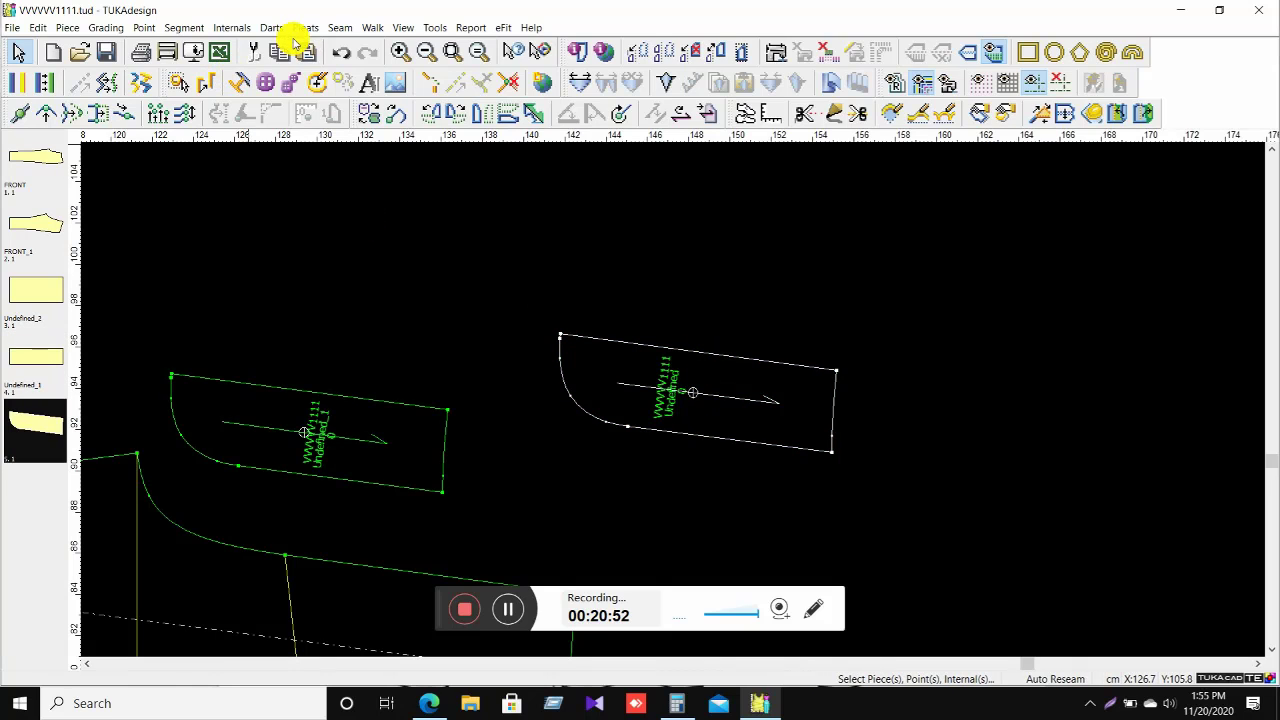
left_click(256, 51)
left_click(662, 386)
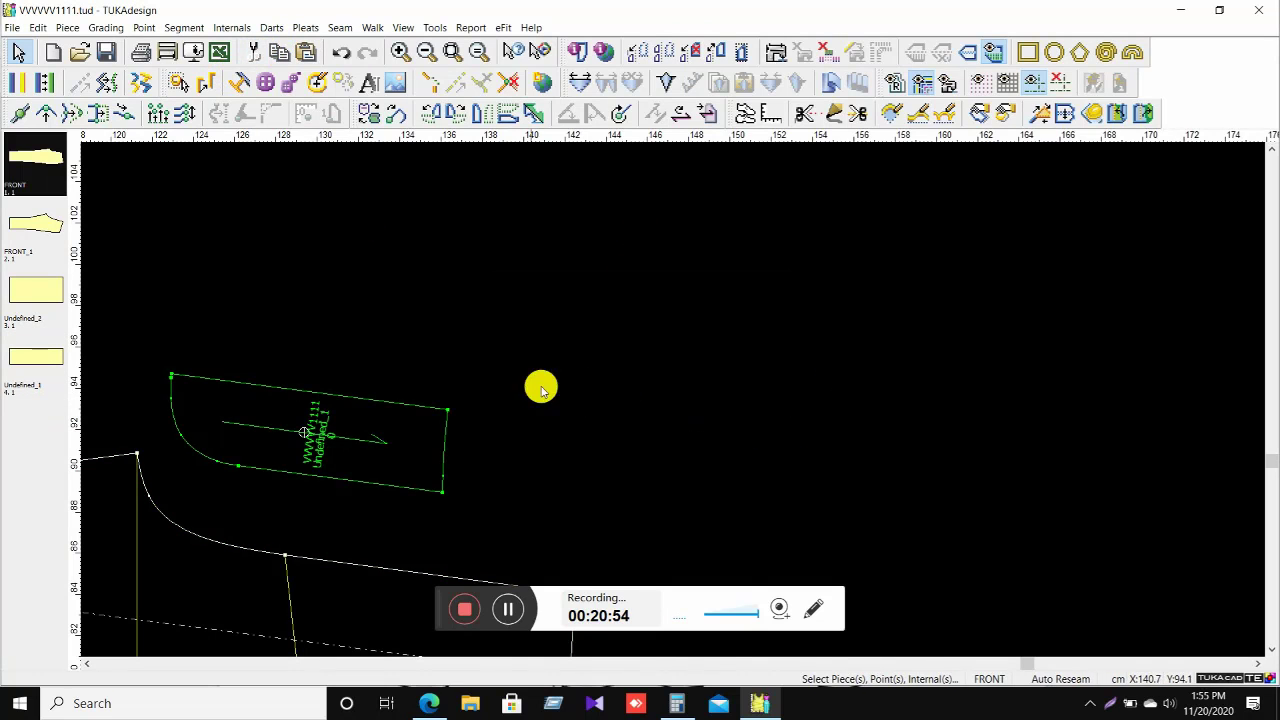
Remove the slanted dash-dot guideline that crosses the FRONT.
scroll(663, 451, "down", 3)
scroll(671, 394, "up", 2)
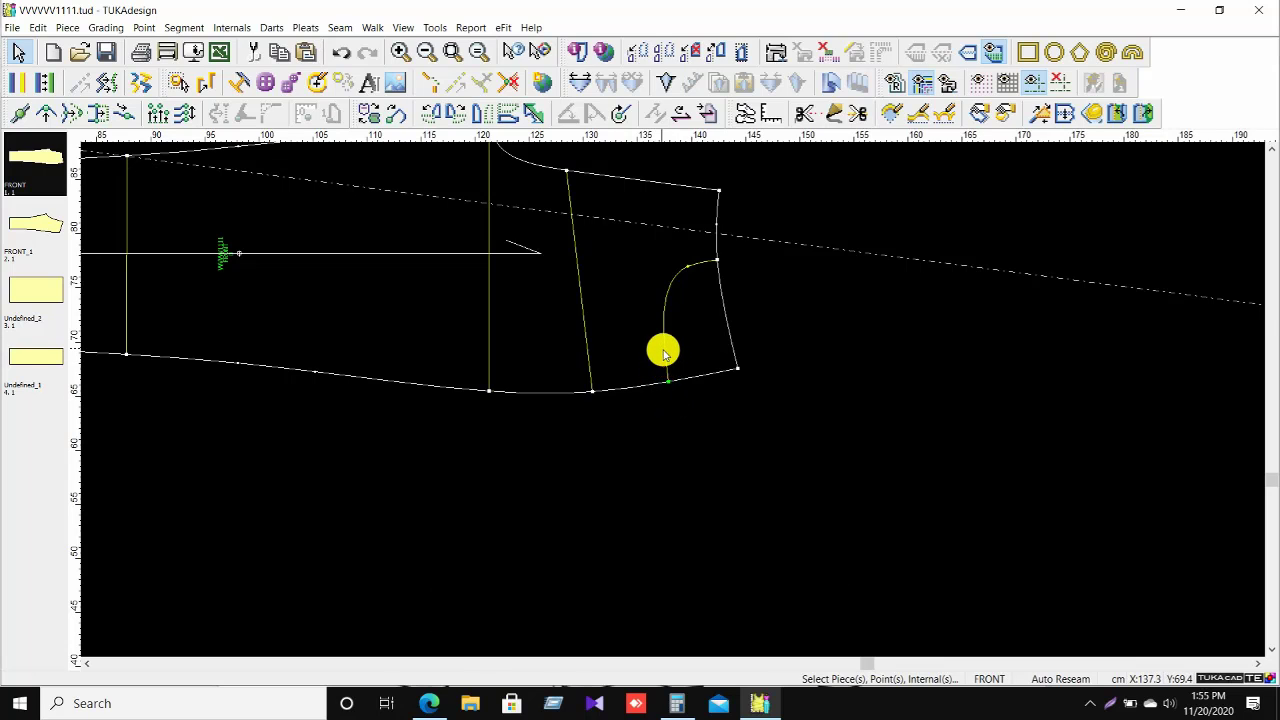
scroll(549, 337, "down", 3)
scroll(806, 394, "up", 4)
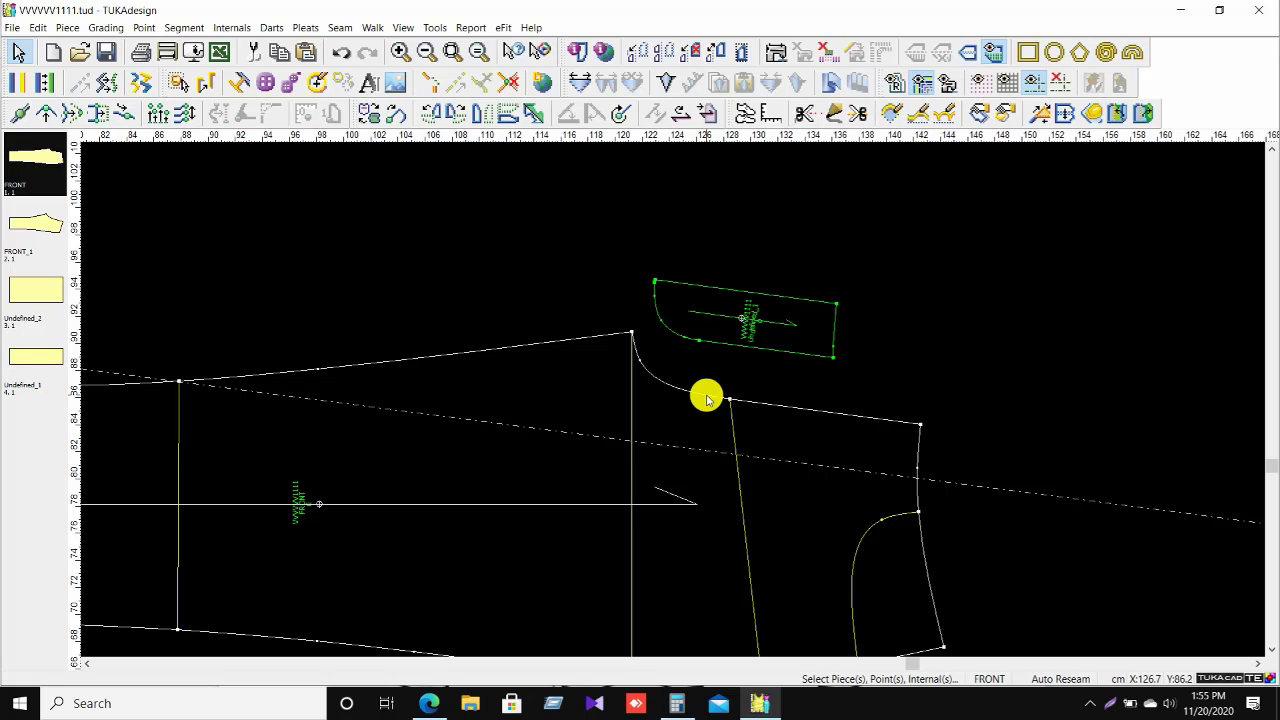
left_click(1054, 78)
right_click(1000, 262)
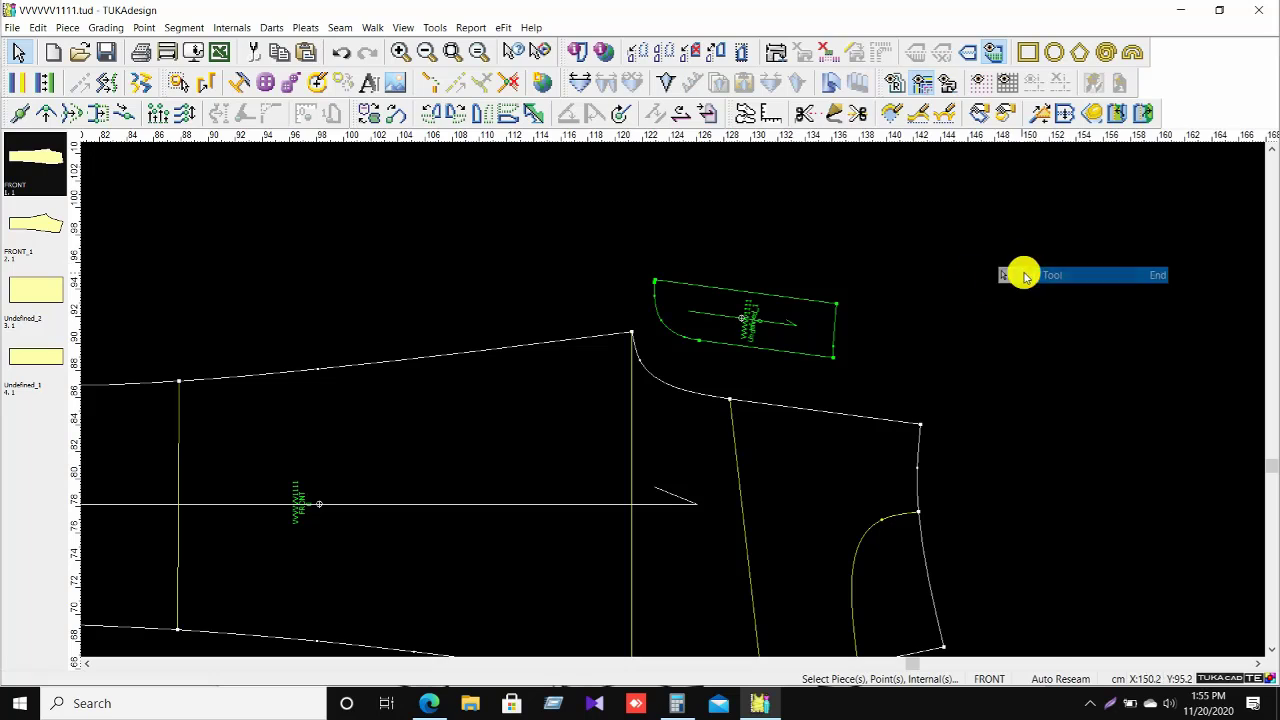
left_click(1024, 276)
Rotate the fly piece Undefined_1 so its grain line lies horizontal.
scroll(823, 290, "up", 3)
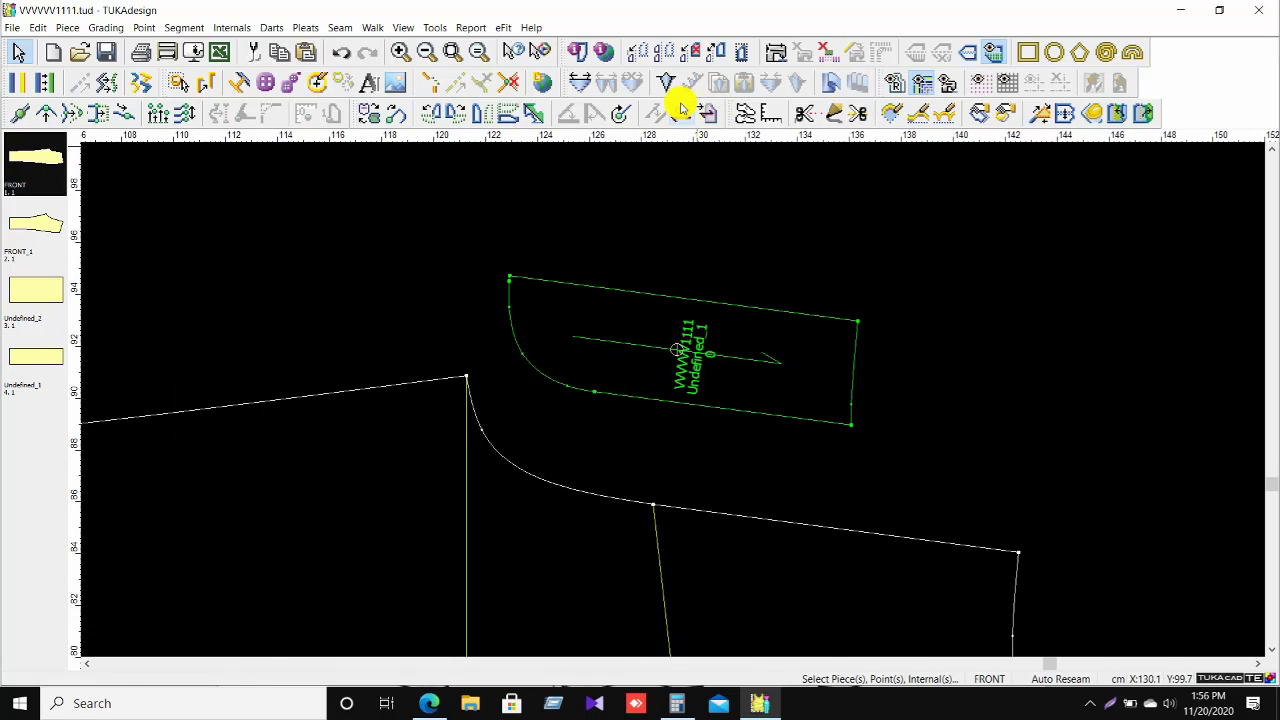
left_click(709, 329)
left_click(681, 116)
right_click(880, 242)
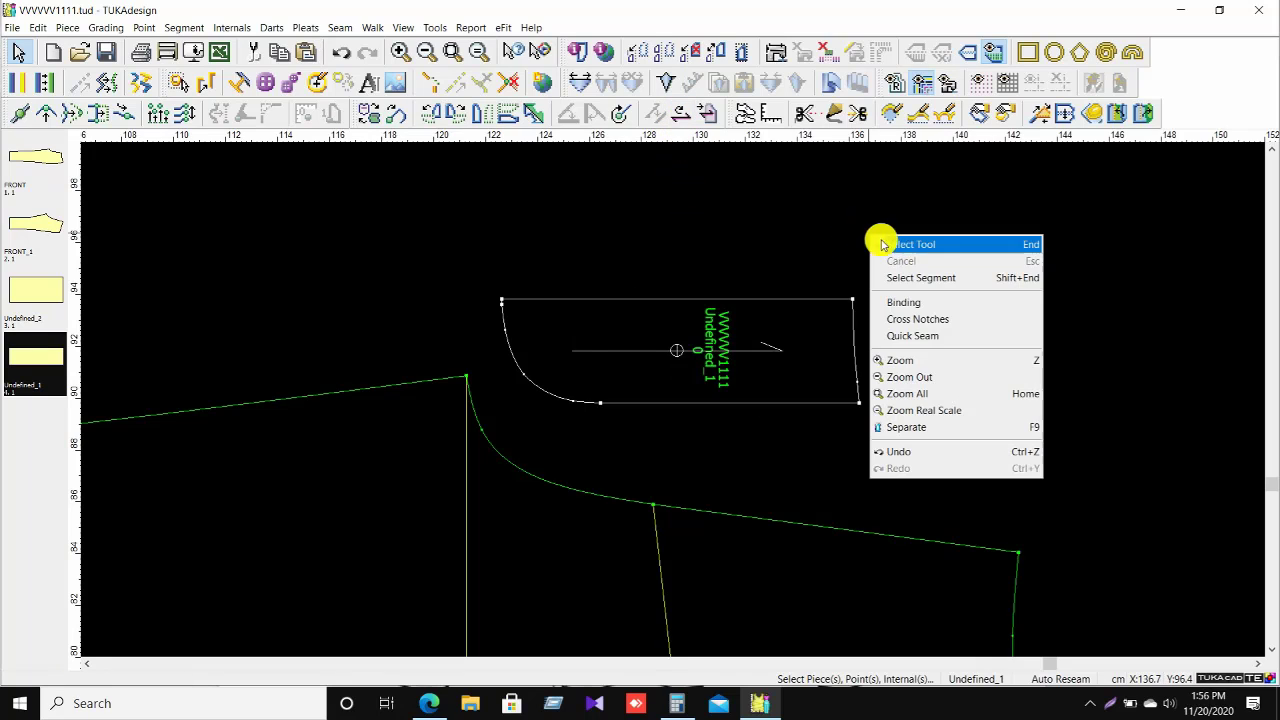
left_click(901, 246)
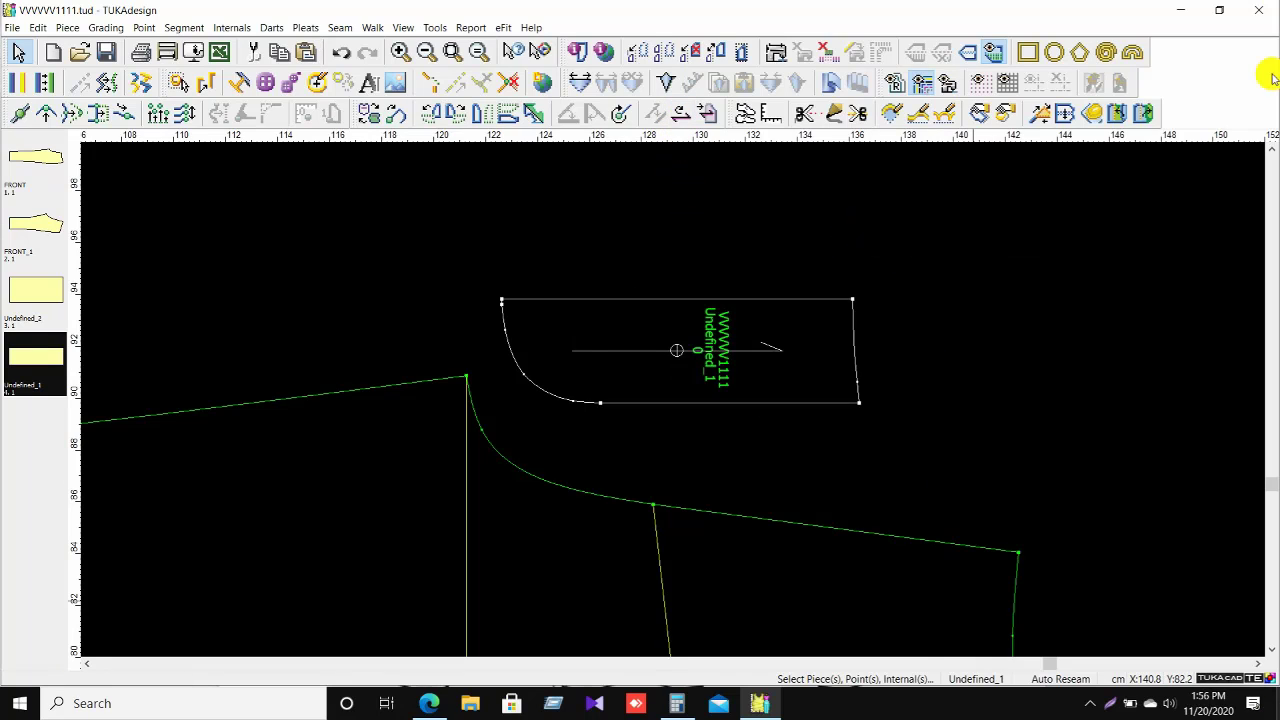
Delete the extra point just beside the fly's sharp corner at the curved end.
scroll(671, 397, "up", 4)
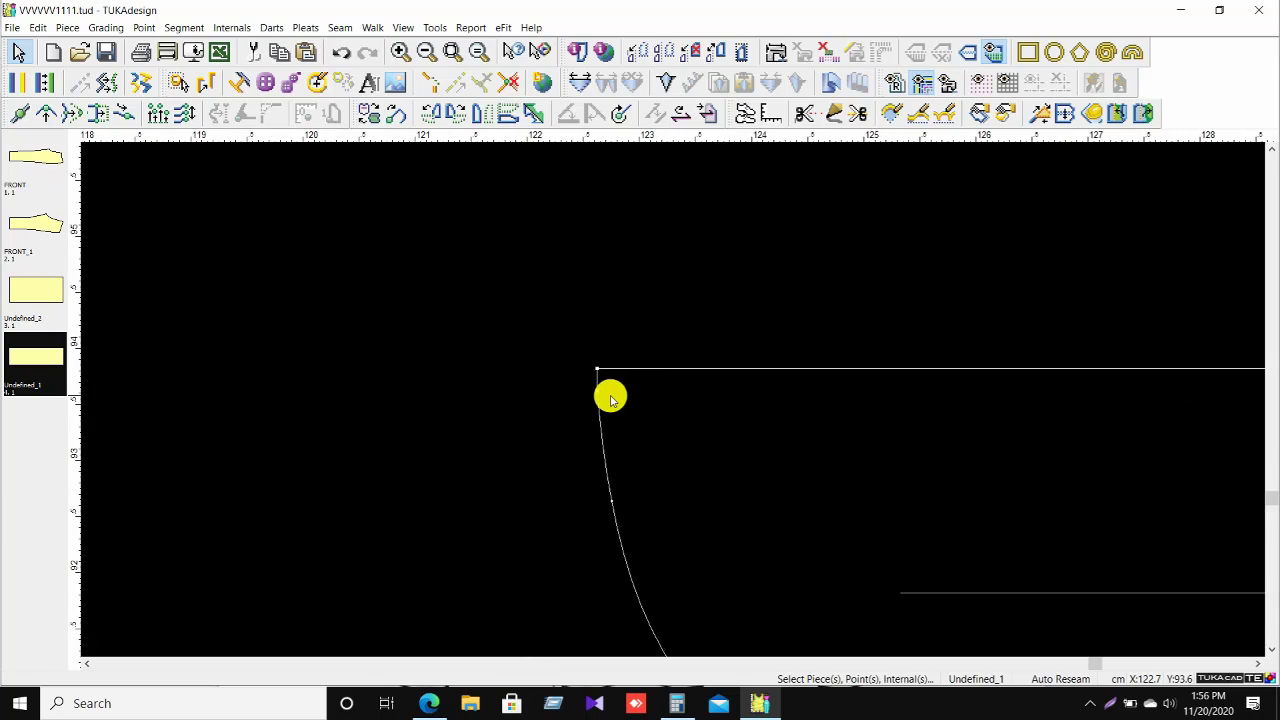
right_click(594, 391)
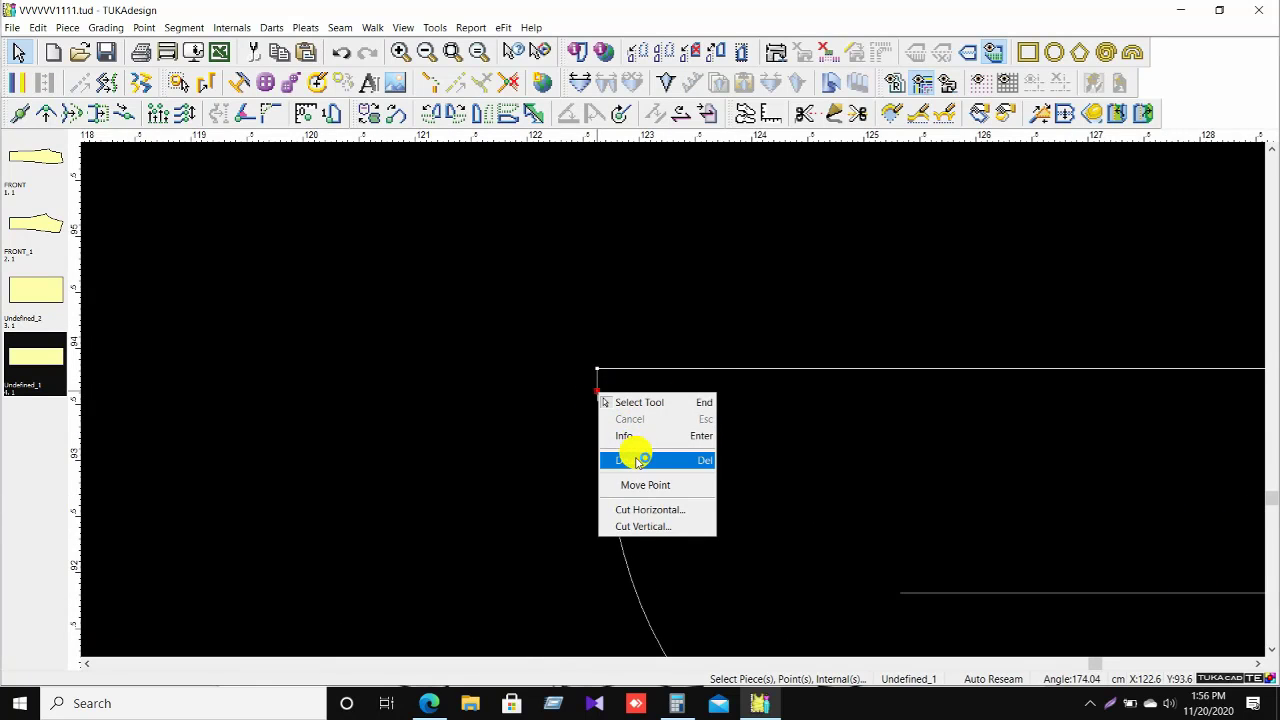
left_click(634, 459)
scroll(631, 383, "down", 5)
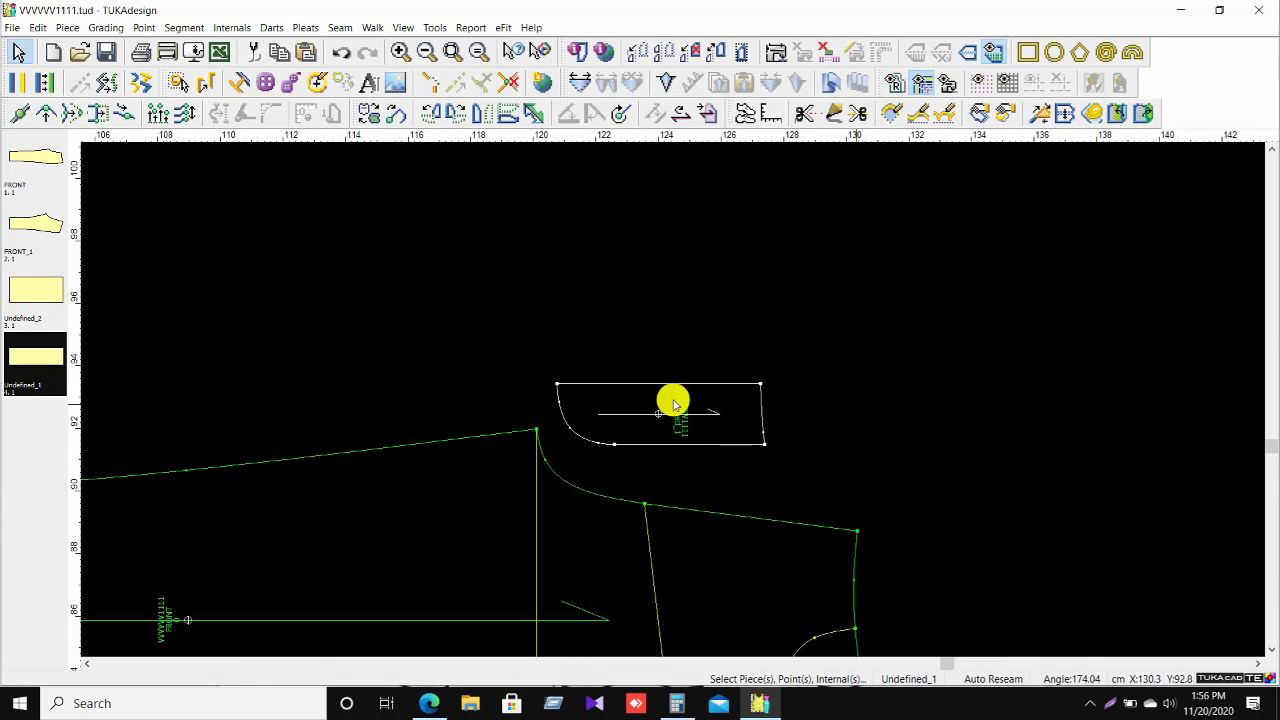
Flip the fly piece vertically so its curve faces up and move it clear of the FRONT.
key("v")
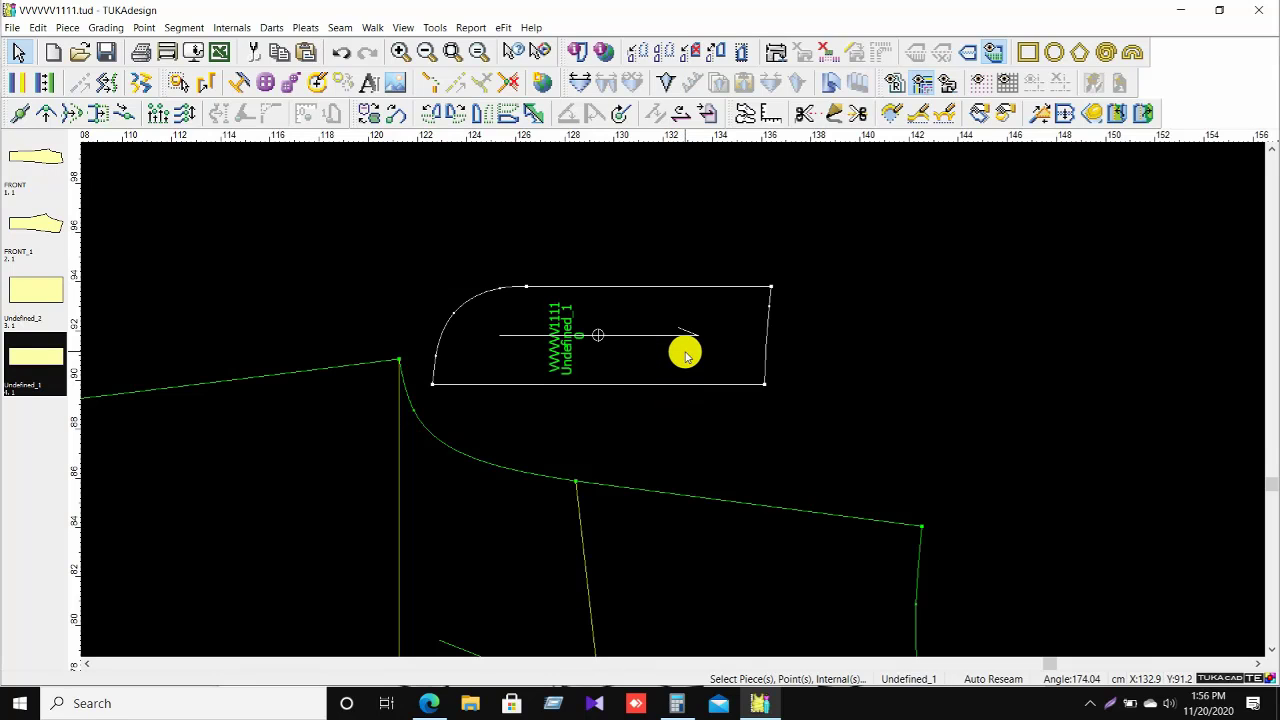
scroll(665, 358, "down", 2)
left_click_drag(697, 343, 977, 286)
scroll(977, 286, "up", 3)
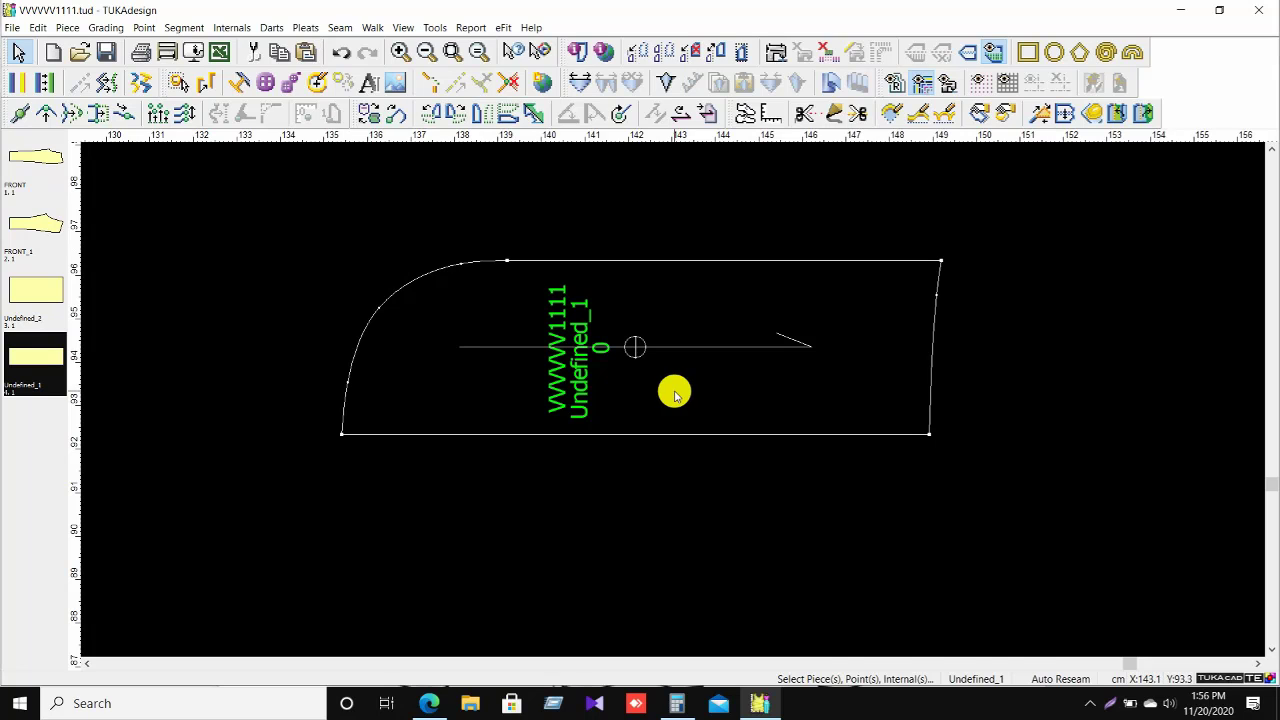
Duplicate the finished fly piece and place the copy in the empty space beyond its waist end.
scroll(900, 429, "down", 2)
scroll(537, 403, "up", 1)
scroll(673, 400, "down", 1)
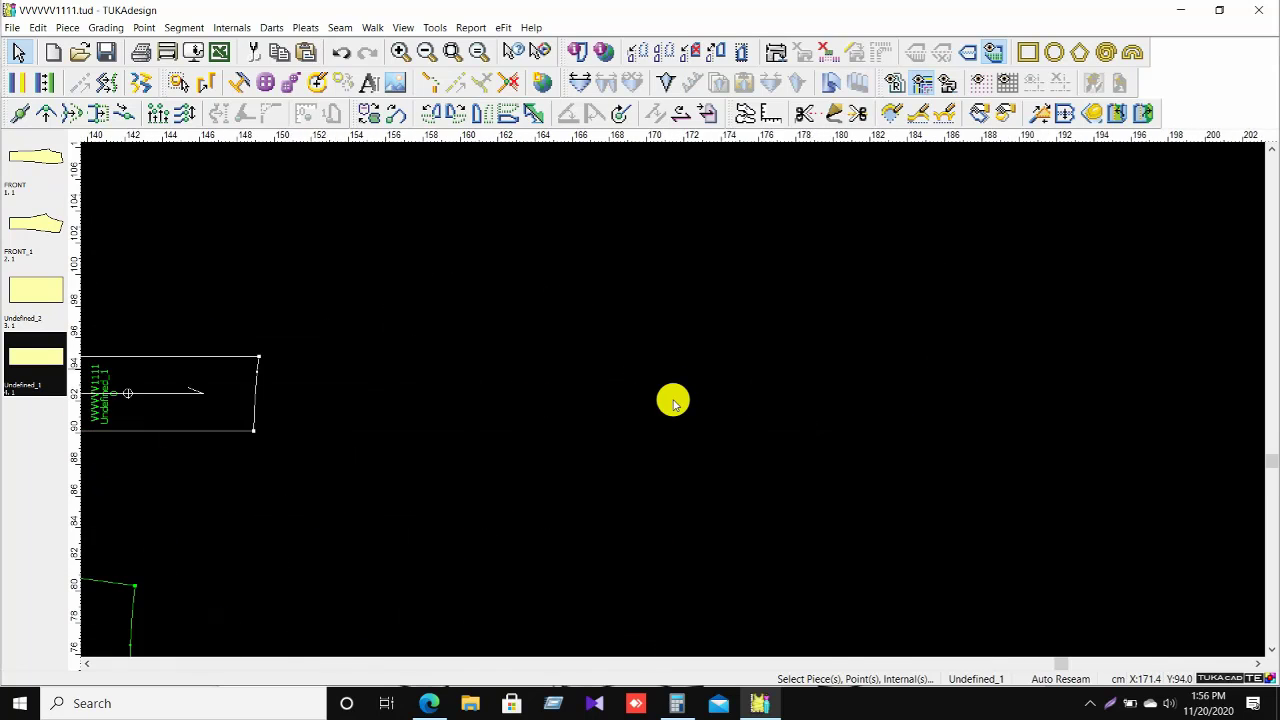
scroll(354, 391, "up", 1)
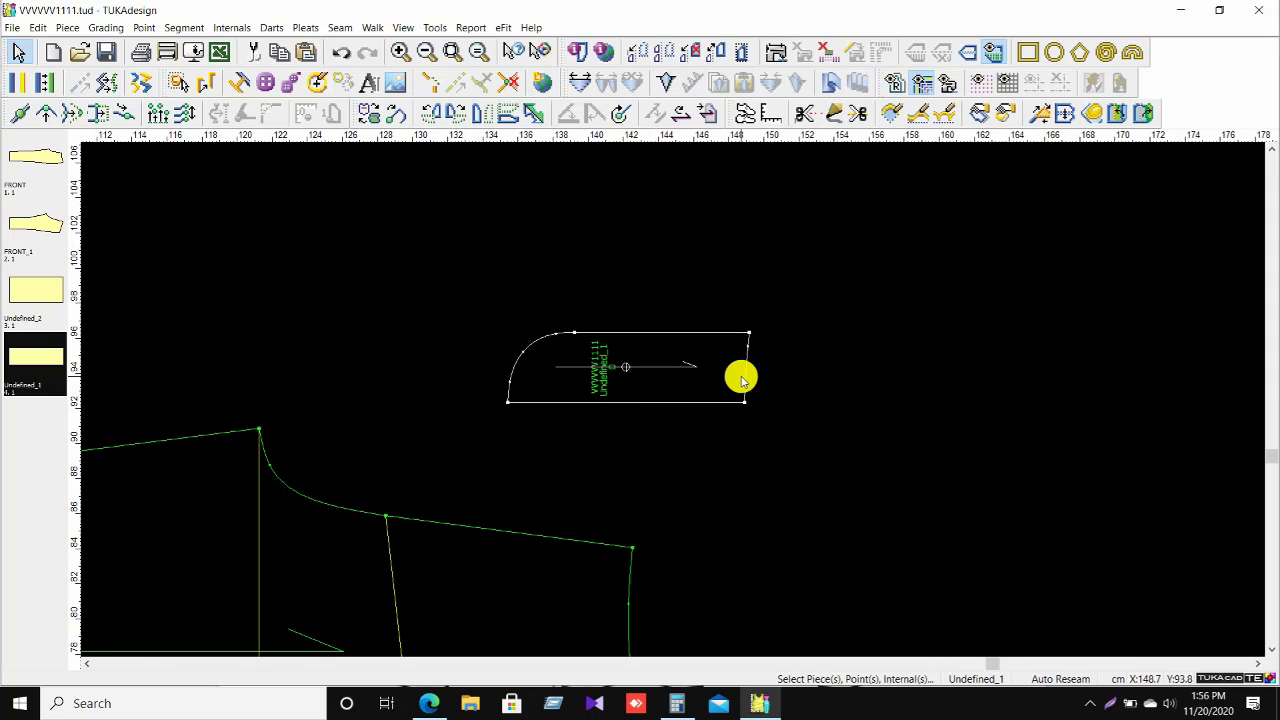
key("ctrl+c")
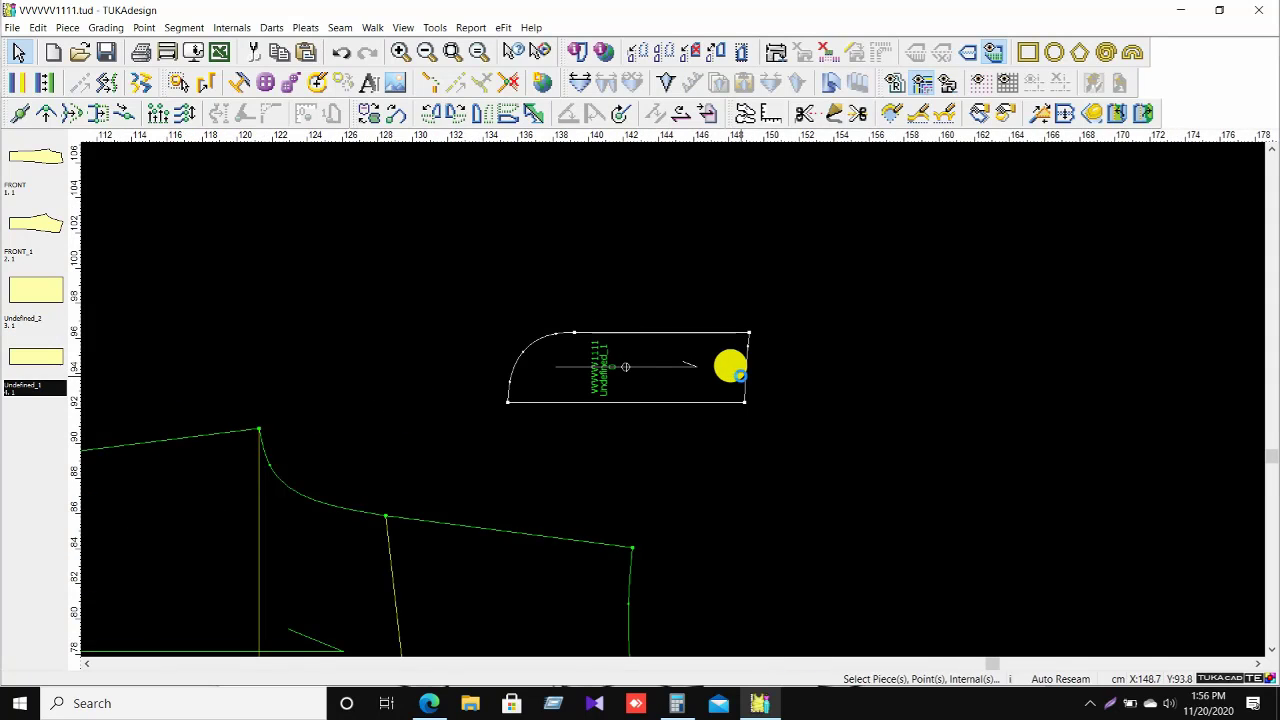
key("ctrl+v")
left_click(1069, 314)
scroll(1004, 330, "up", 2)
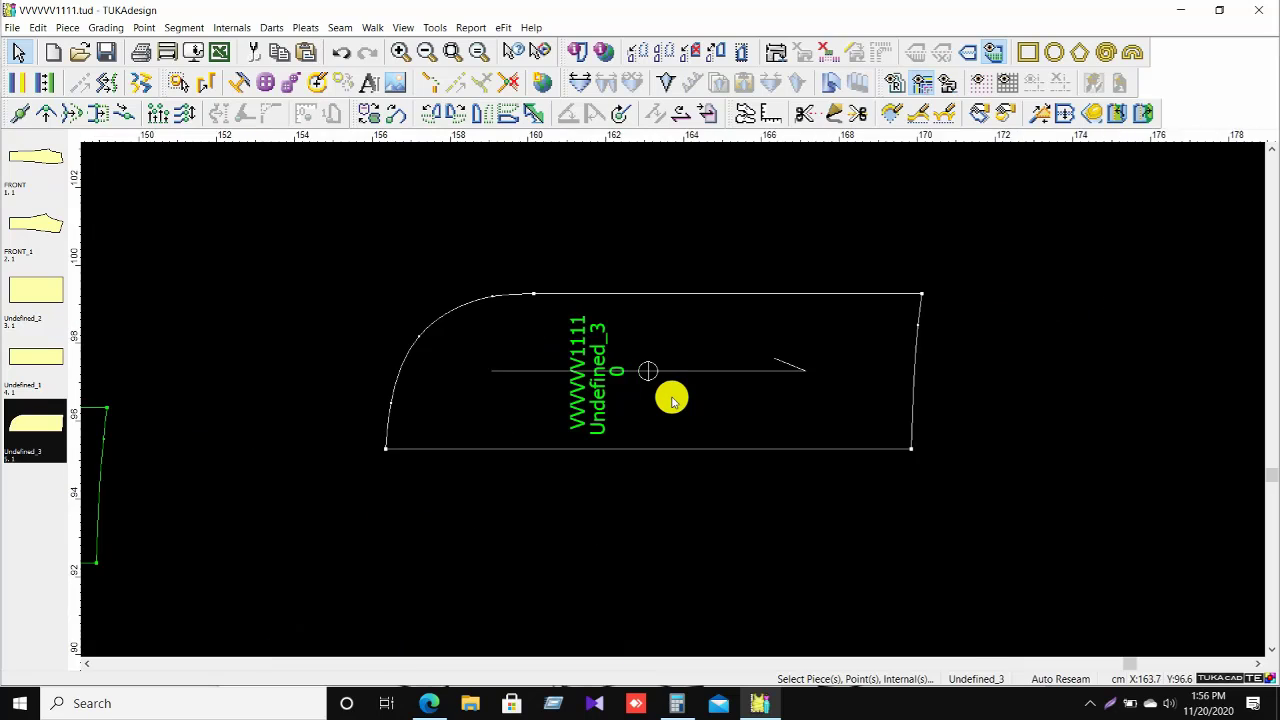
scroll(673, 400, "down", 1)
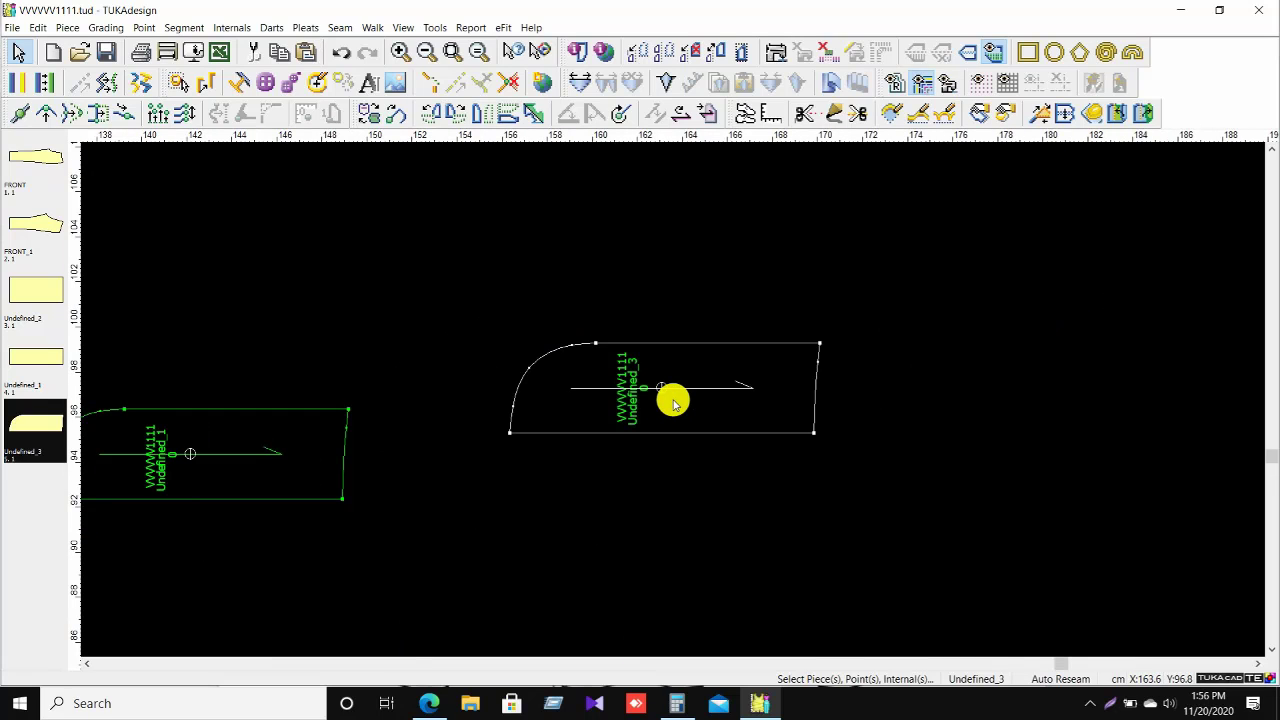
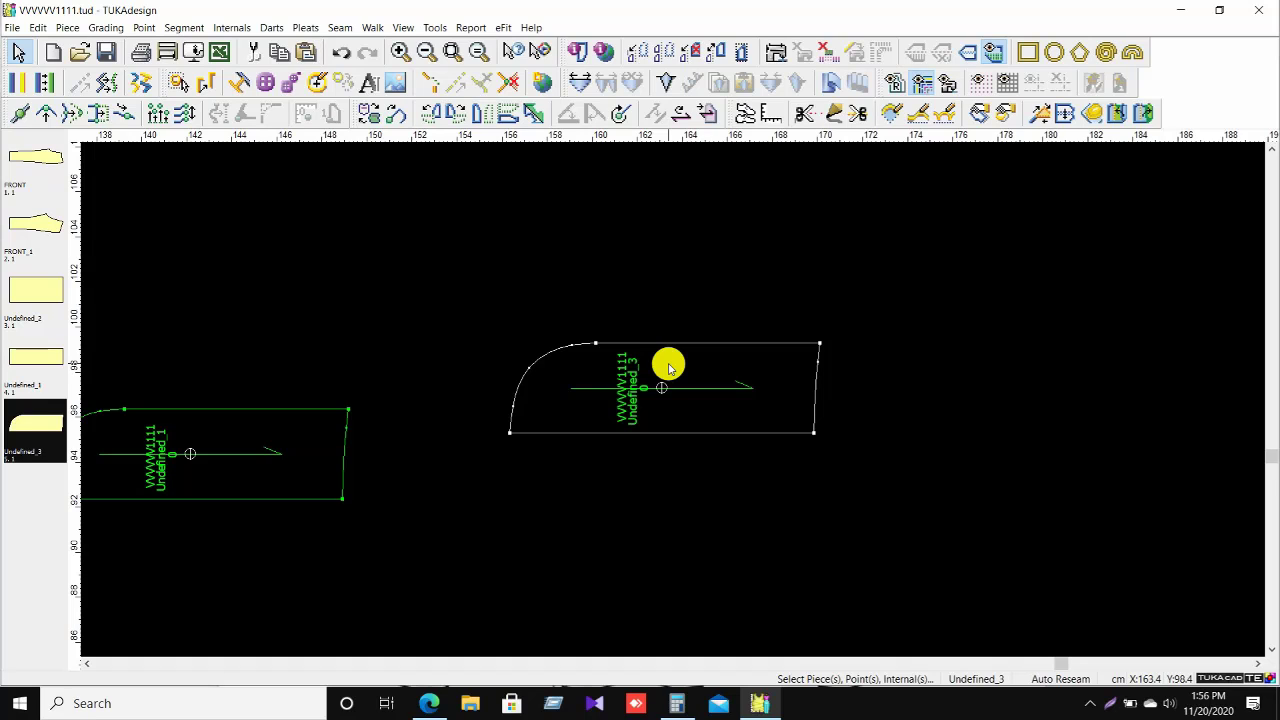
Move the bottom edge of pocket piece Undefined_3 downward by about 1 cm.
scroll(650, 398, "down", 2)
scroll(671, 397, "up", 2)
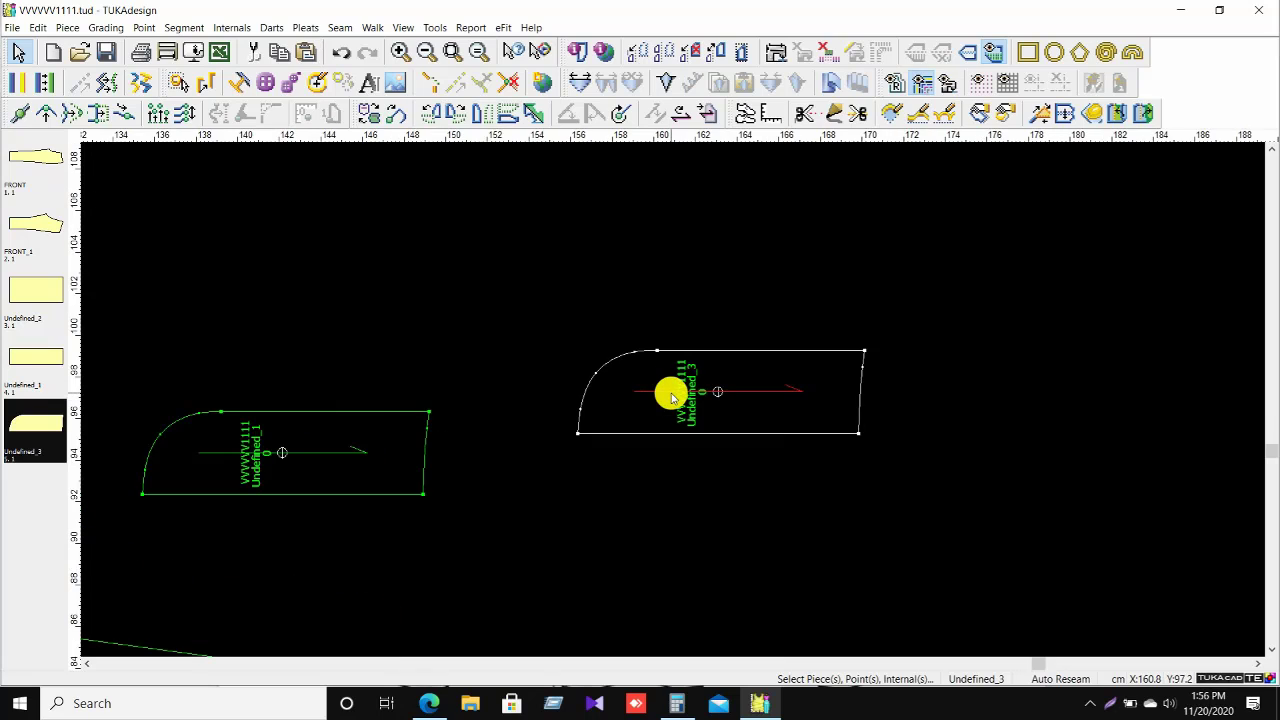
scroll(672, 398, "down", 2)
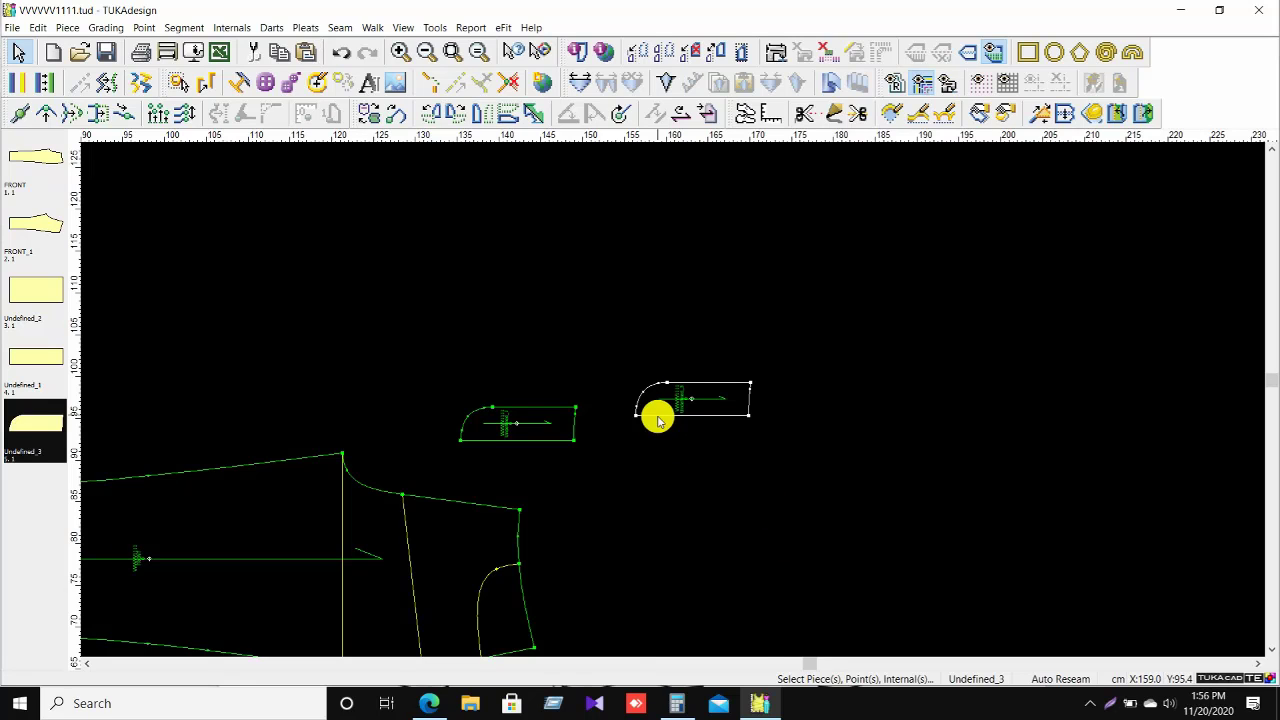
scroll(673, 402, "up", 2)
key("m")
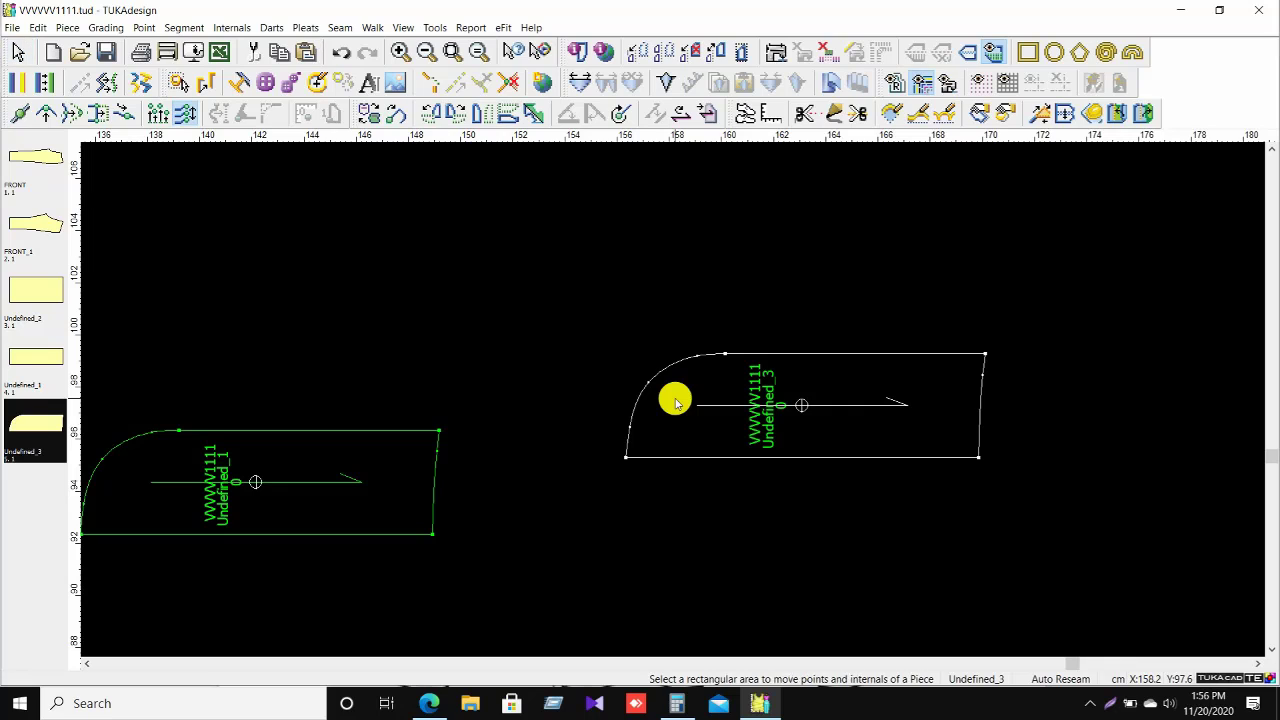
right_click(636, 290)
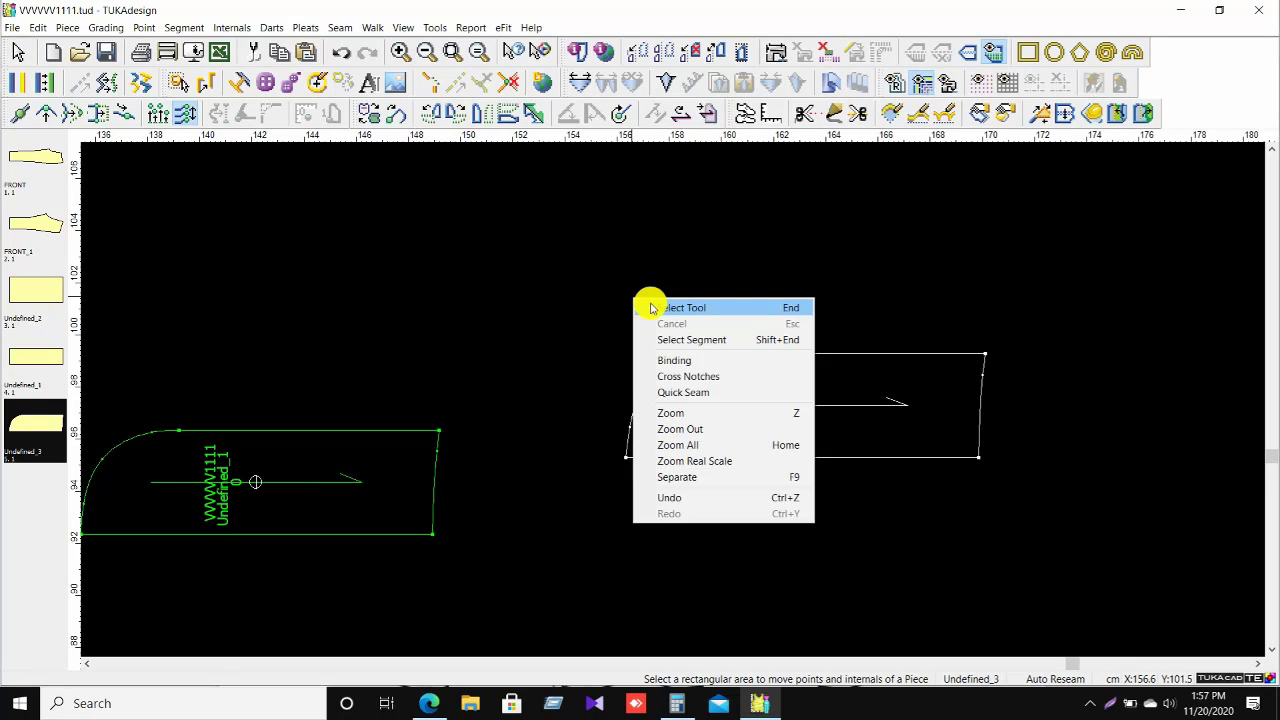
left_click(652, 306)
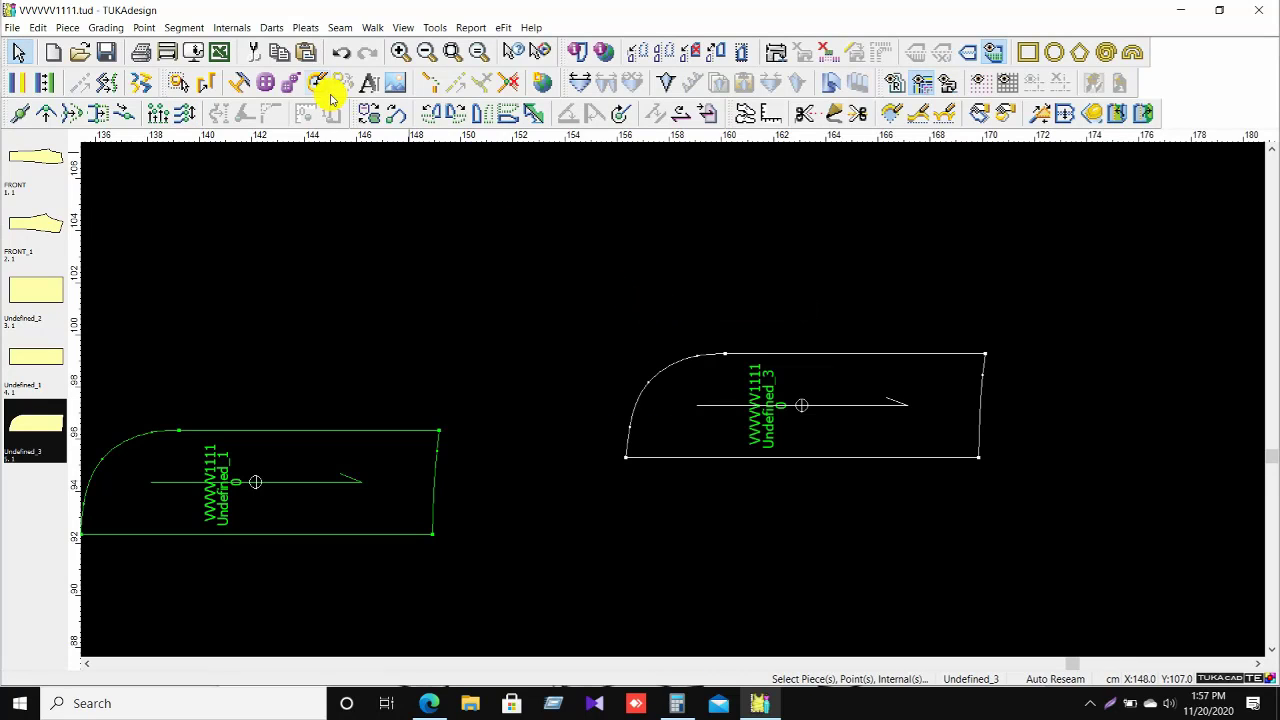
left_click(188, 113)
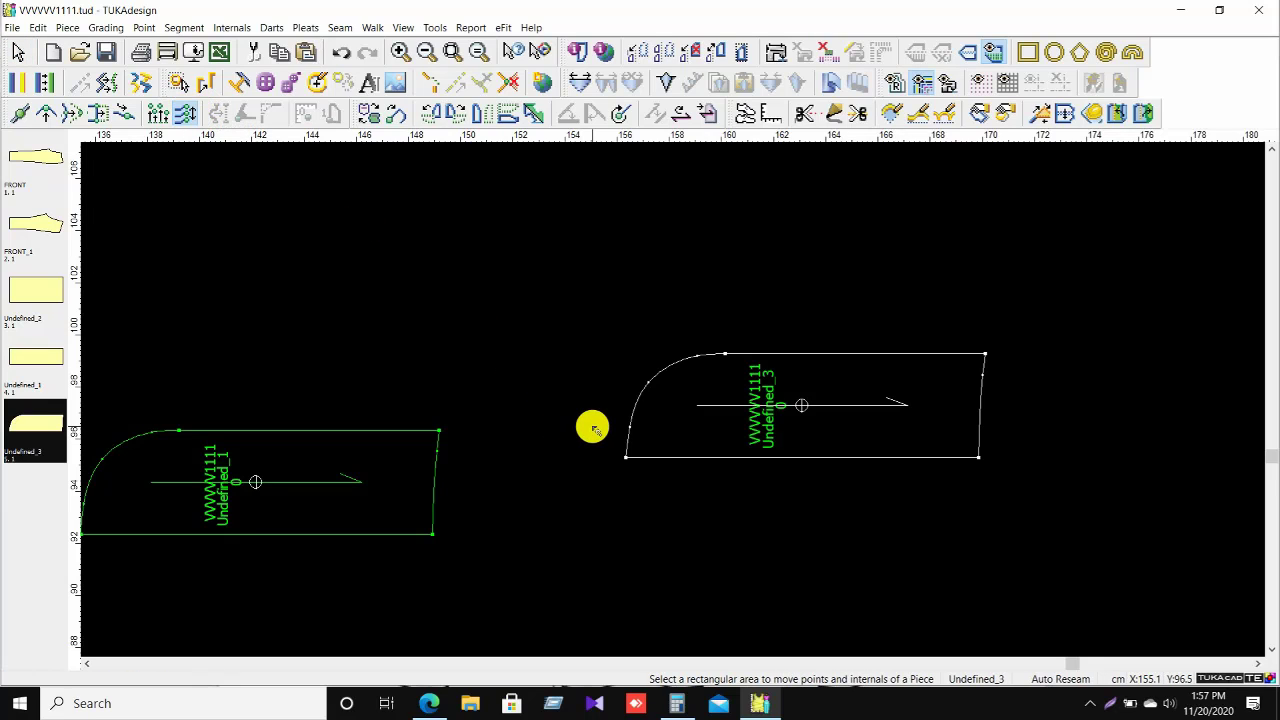
left_click_drag(595, 423, 1048, 502)
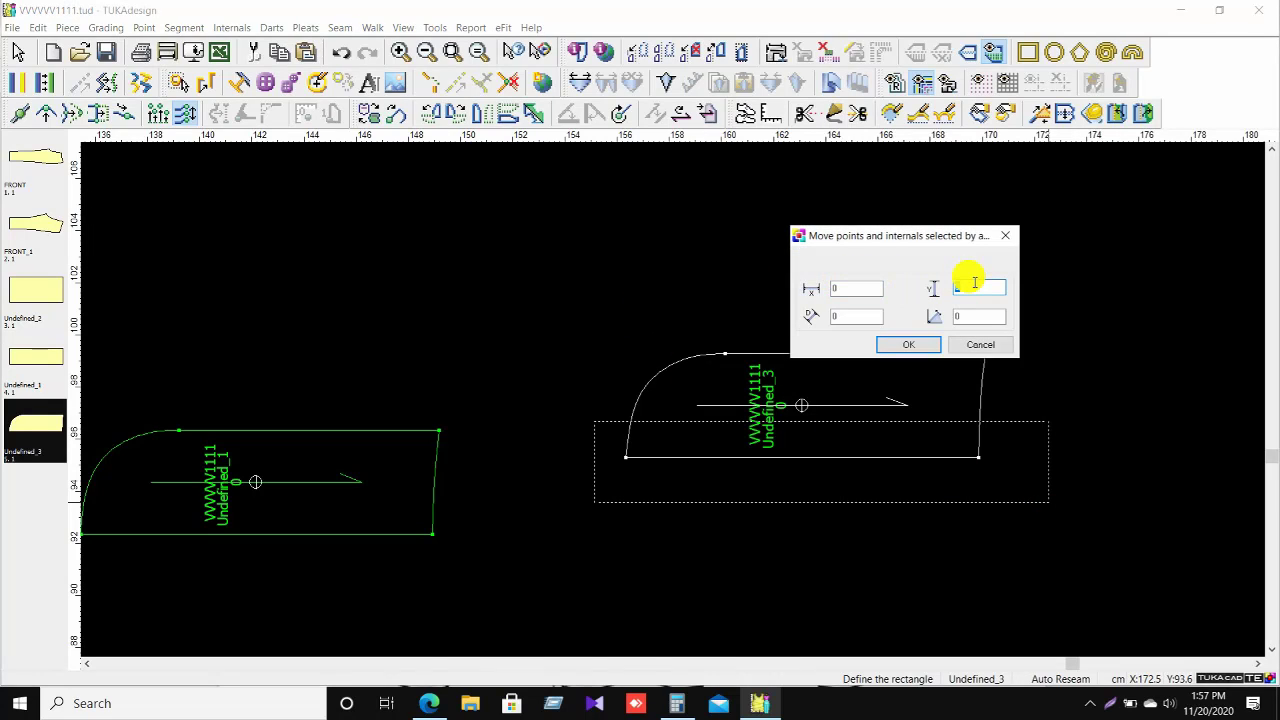
key("Return")
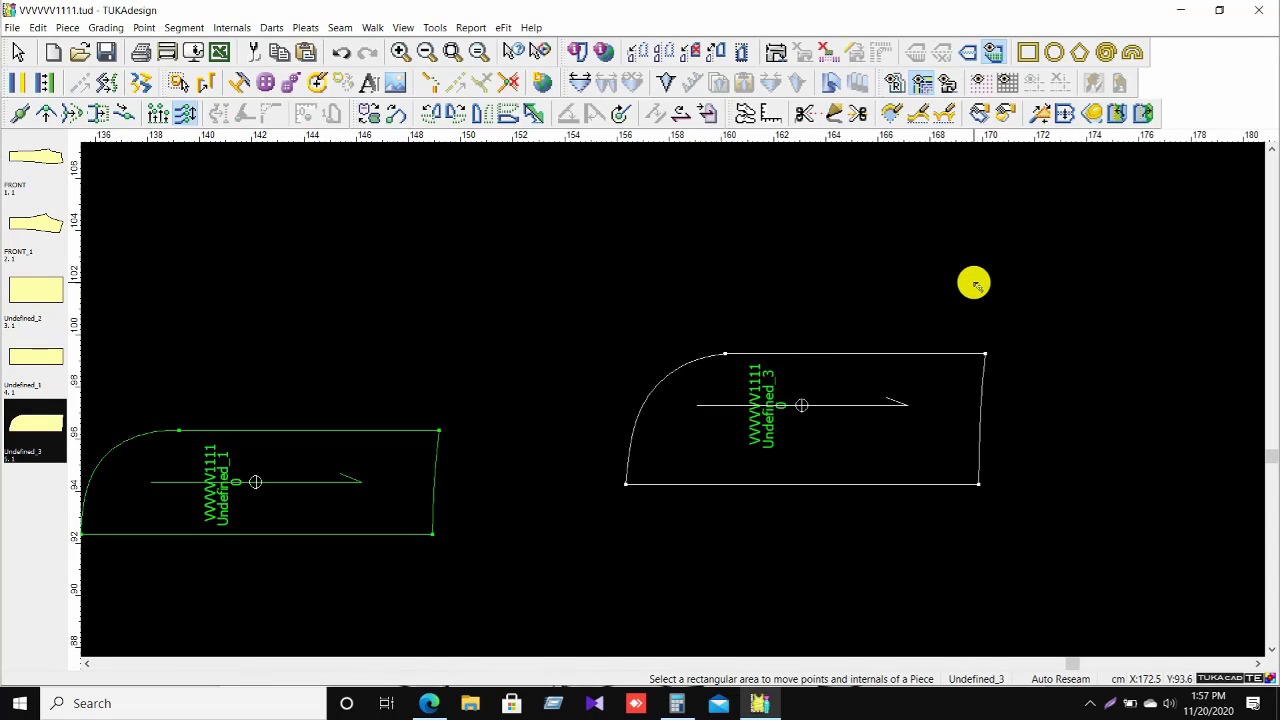
Move the right end of piece Undefined_3 outward horizontally by about 1 cm.
left_click_drag(917, 308, 1072, 556)
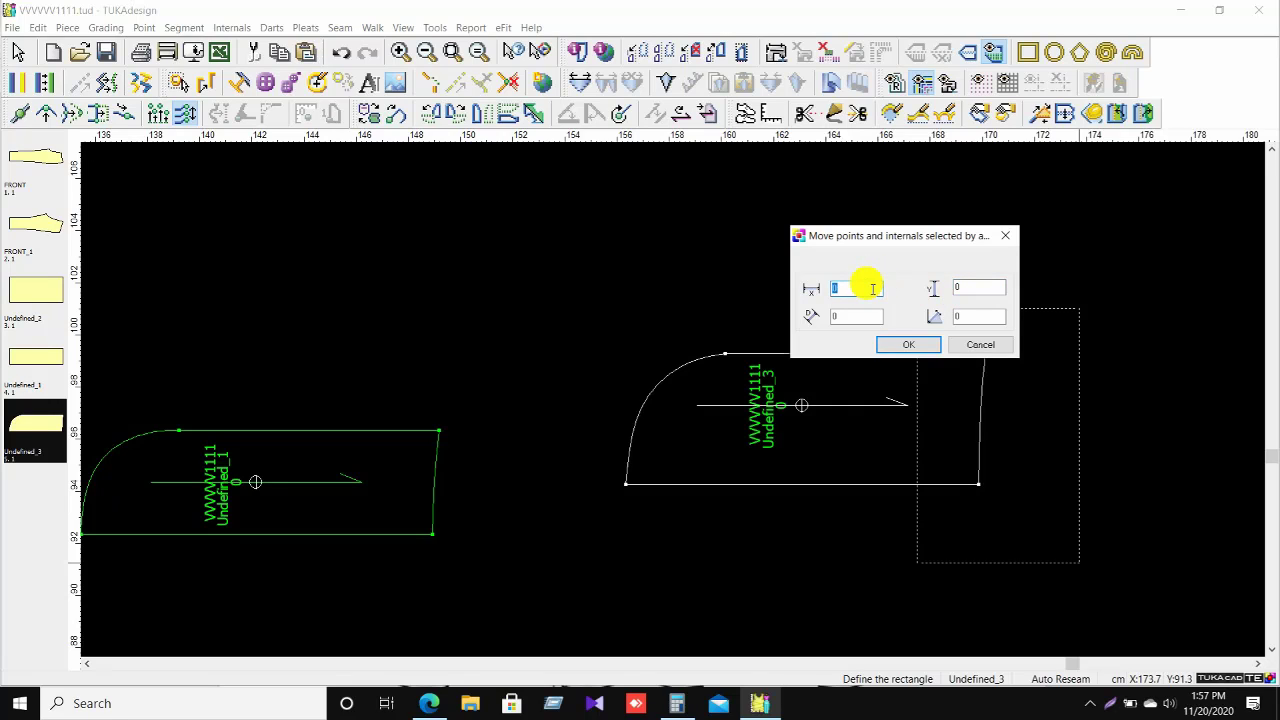
key("Return")
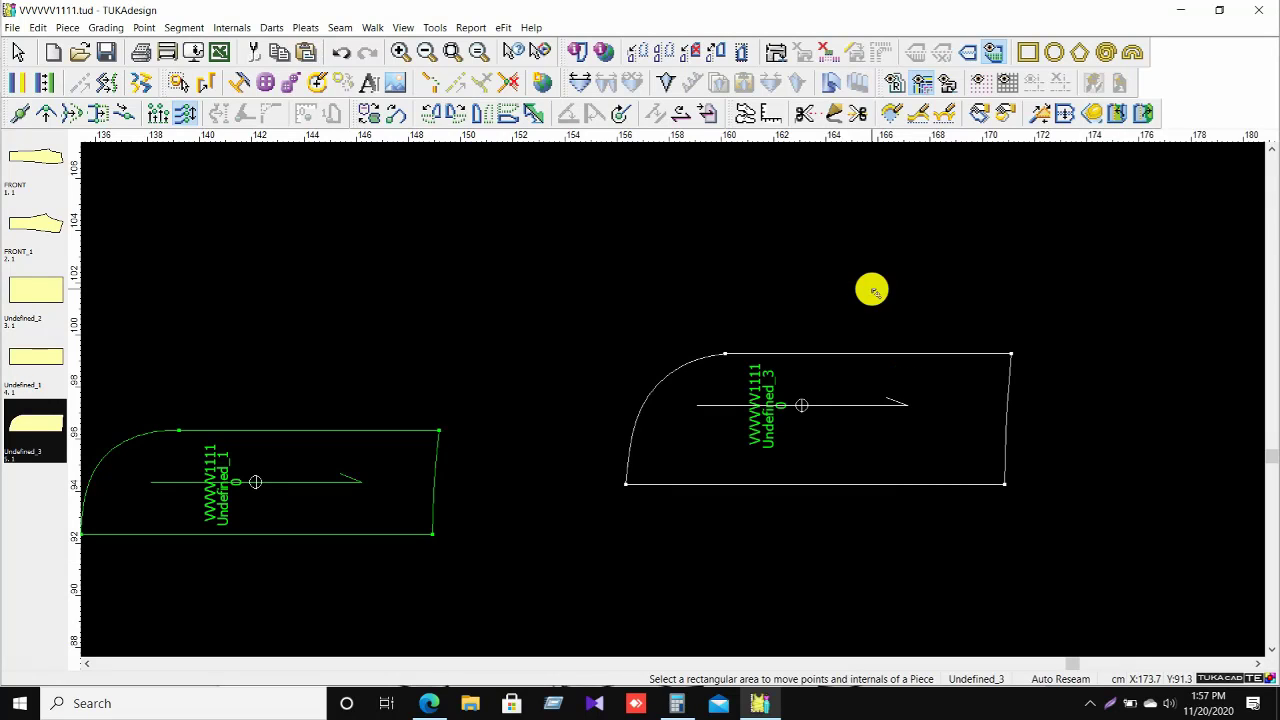
right_click(782, 280)
left_click(803, 297)
Mirror piece Undefined_3 about its top straight segment as the fold line.
right_click(808, 236)
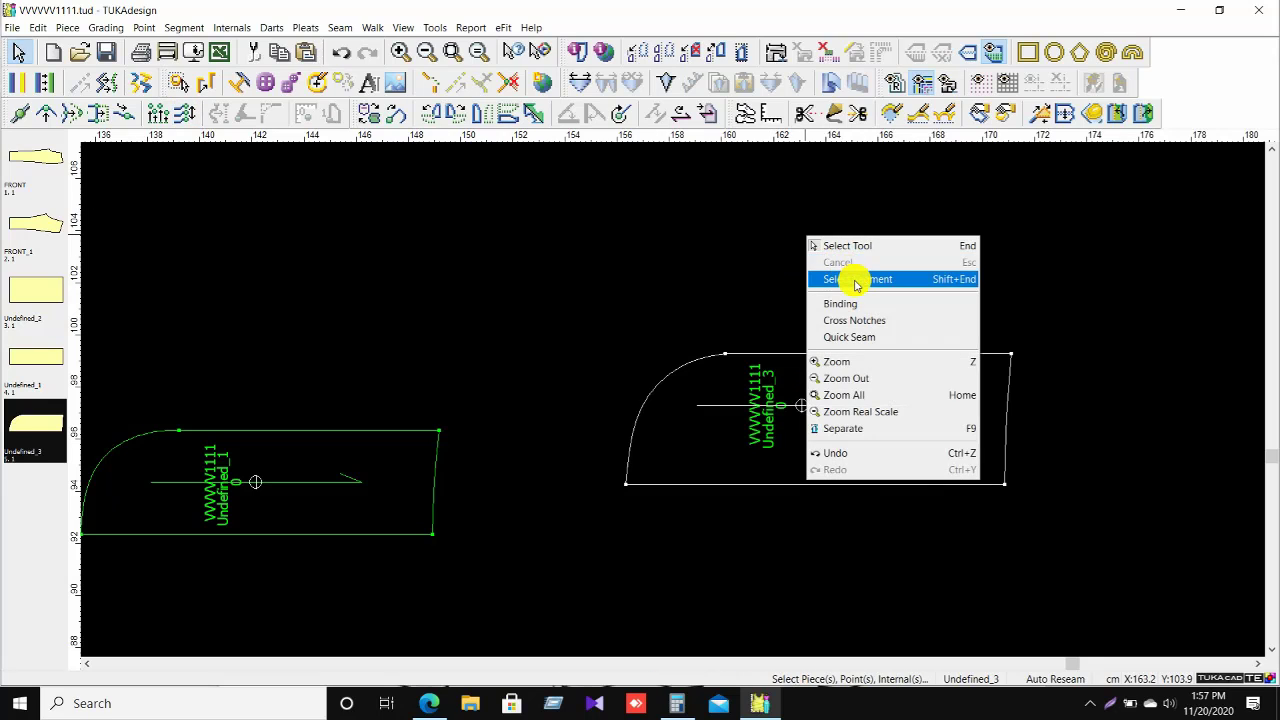
left_click(850, 277)
left_click(858, 352)
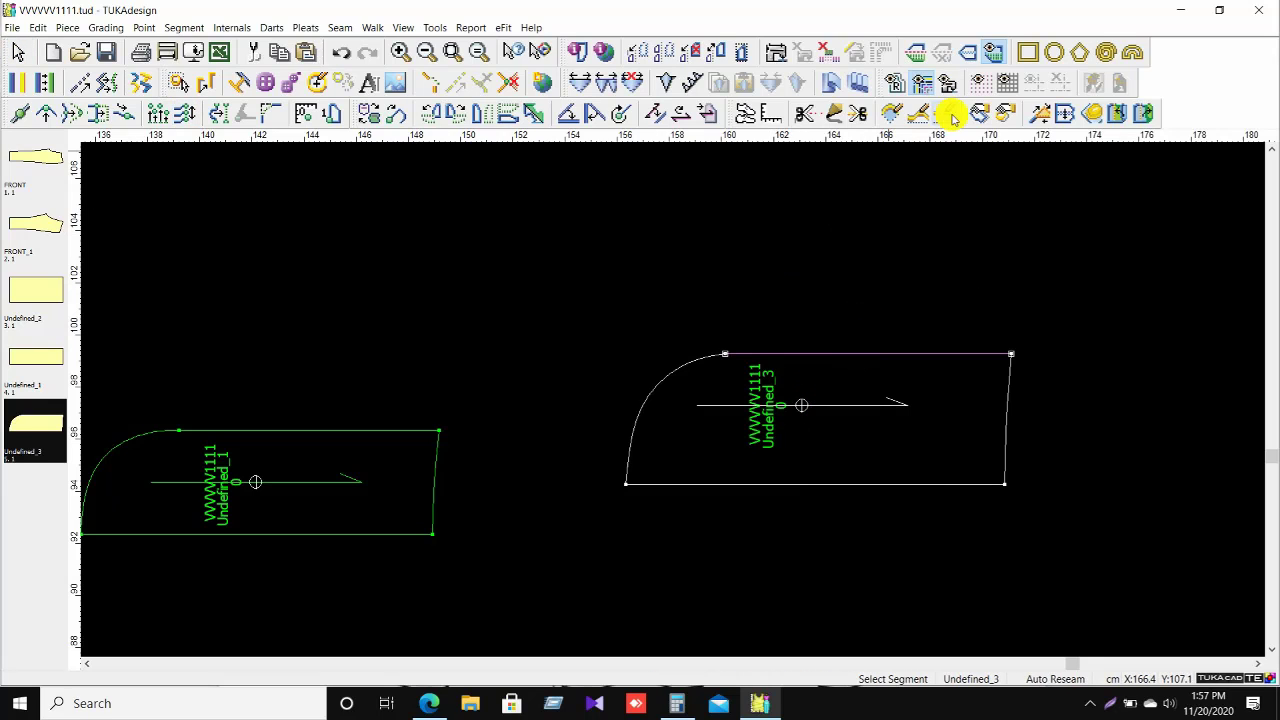
left_click(922, 60)
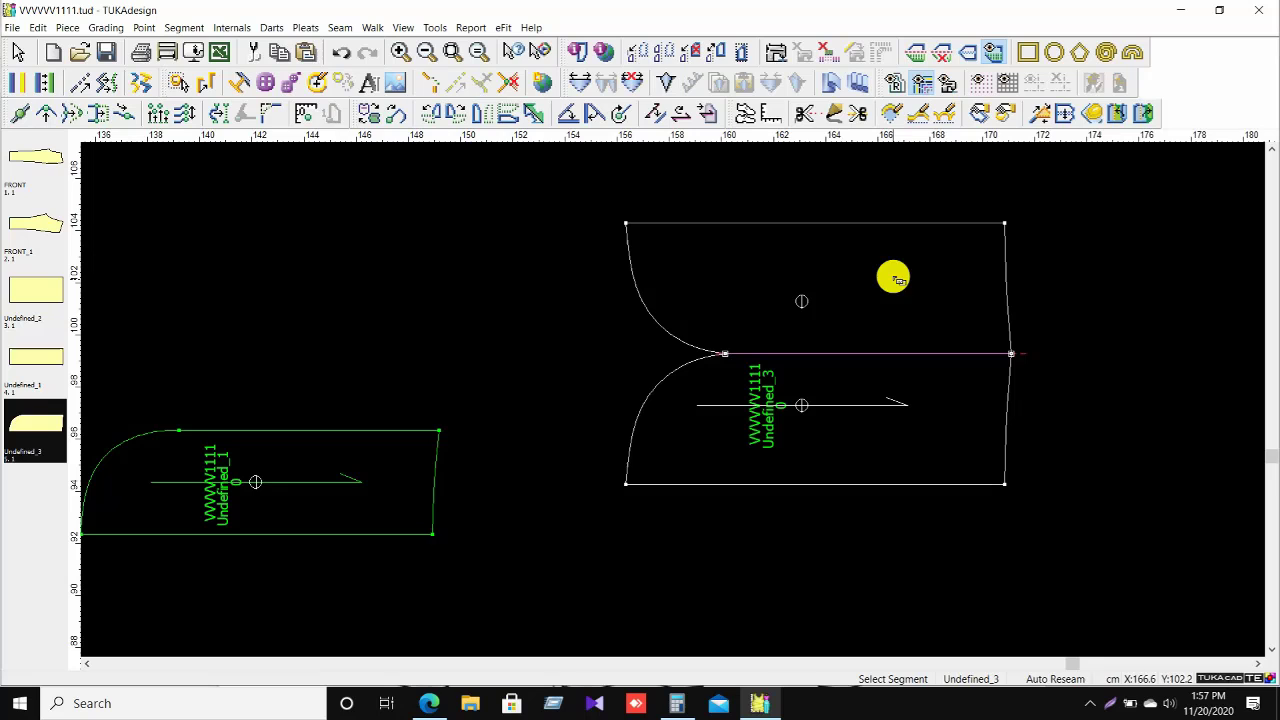
right_click(1144, 245)
left_click(1143, 240)
scroll(911, 386, "up", 3)
scroll(666, 386, "down", 3)
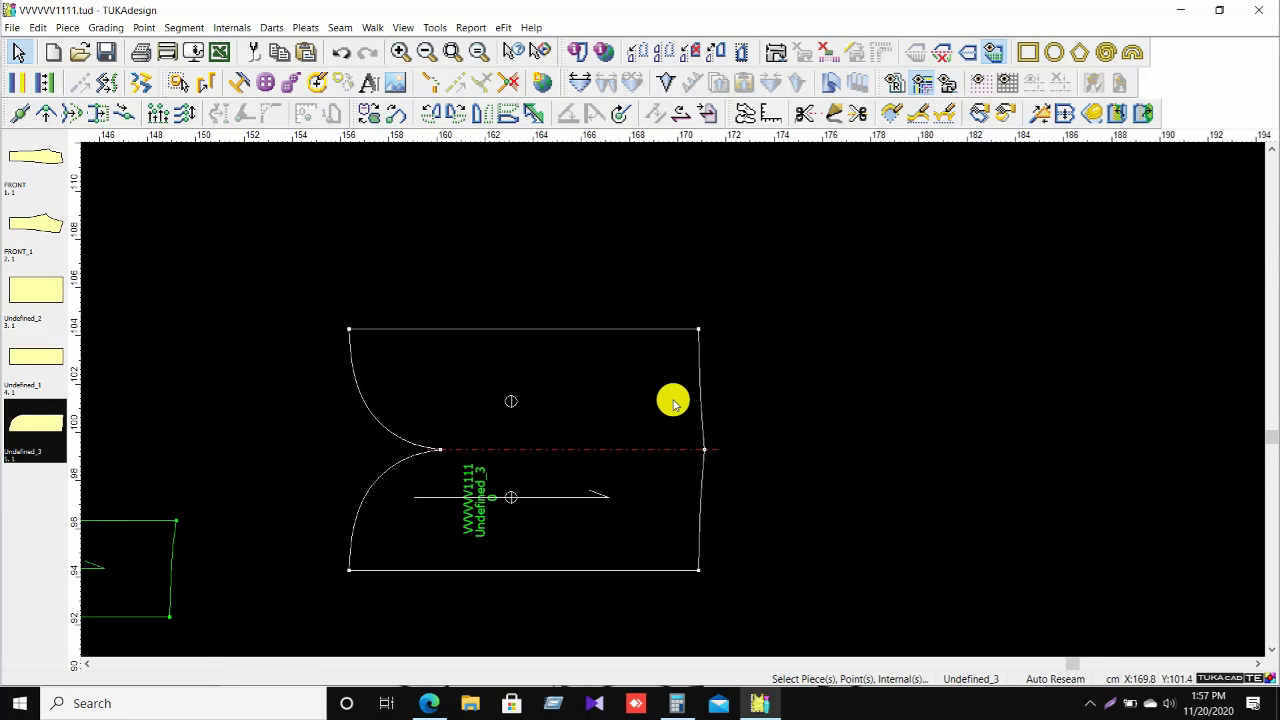
right_click(825, 313)
left_click(849, 320)
scroll(671, 400, "down", 3)
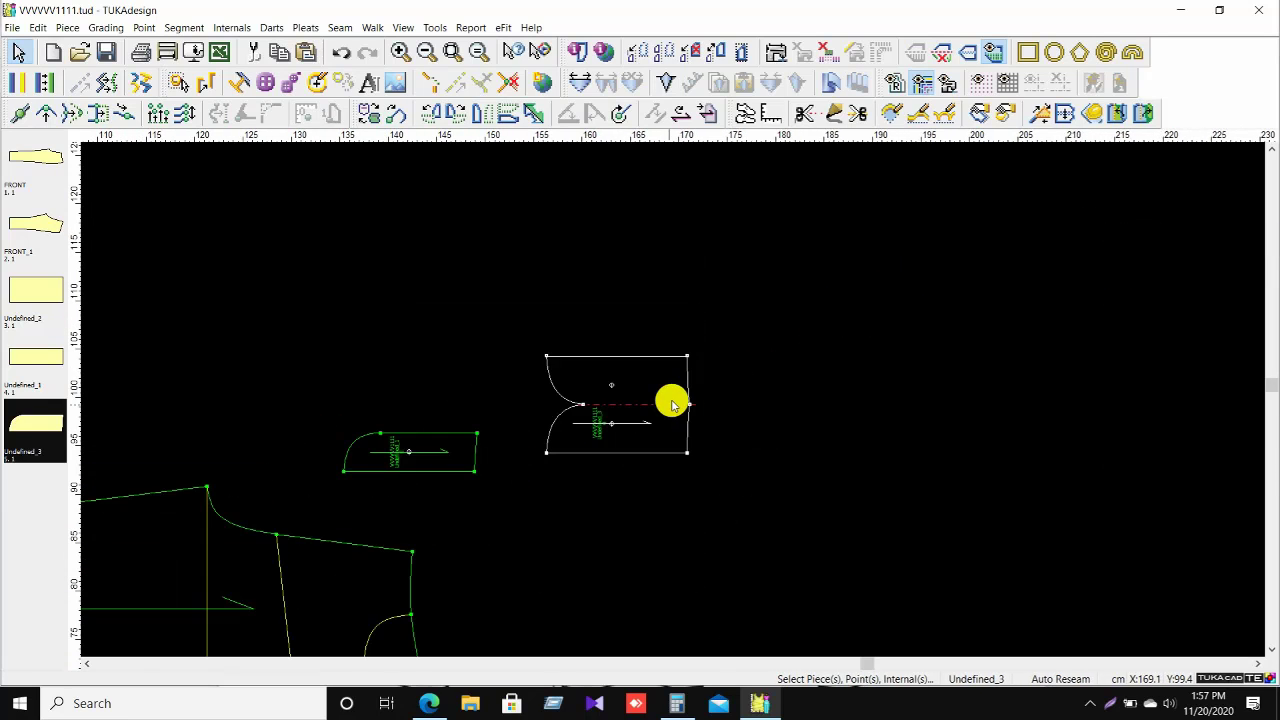
scroll(671, 386, "up", 2)
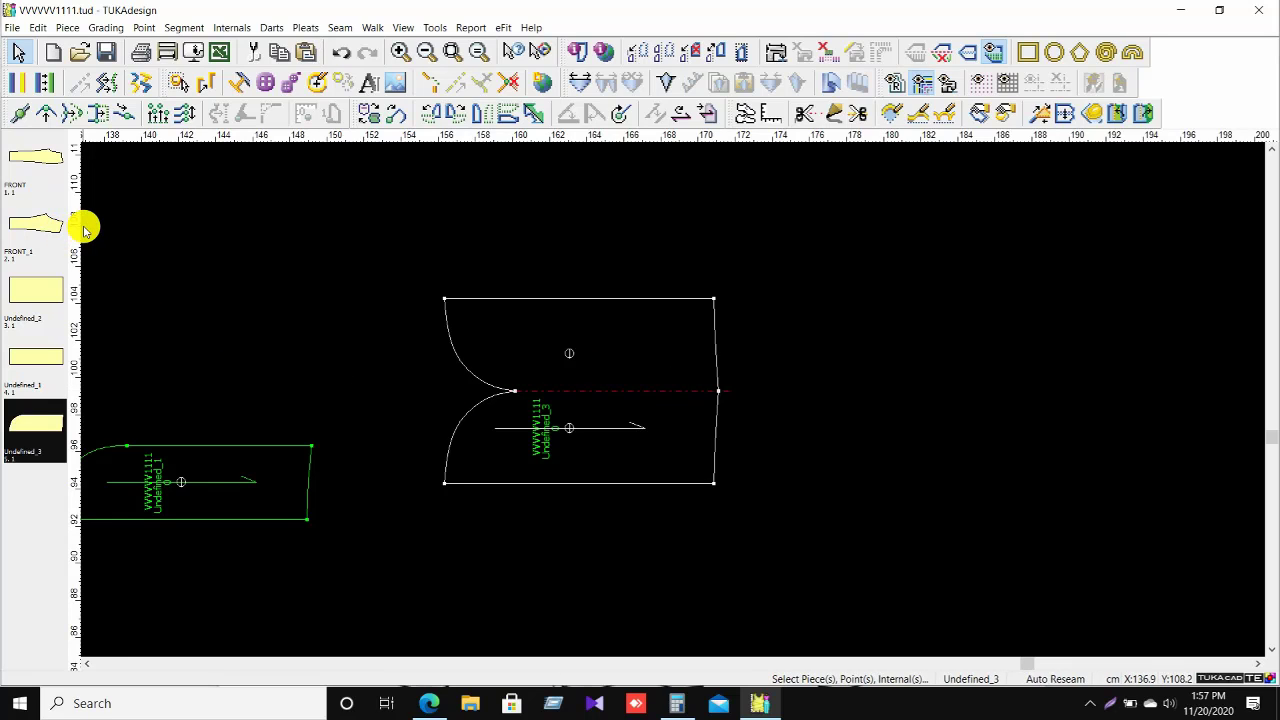
Place a vertical guide through the fold line's right end and a horizontal guide through the mirrored piece's lower right corner.
left_click(719, 392)
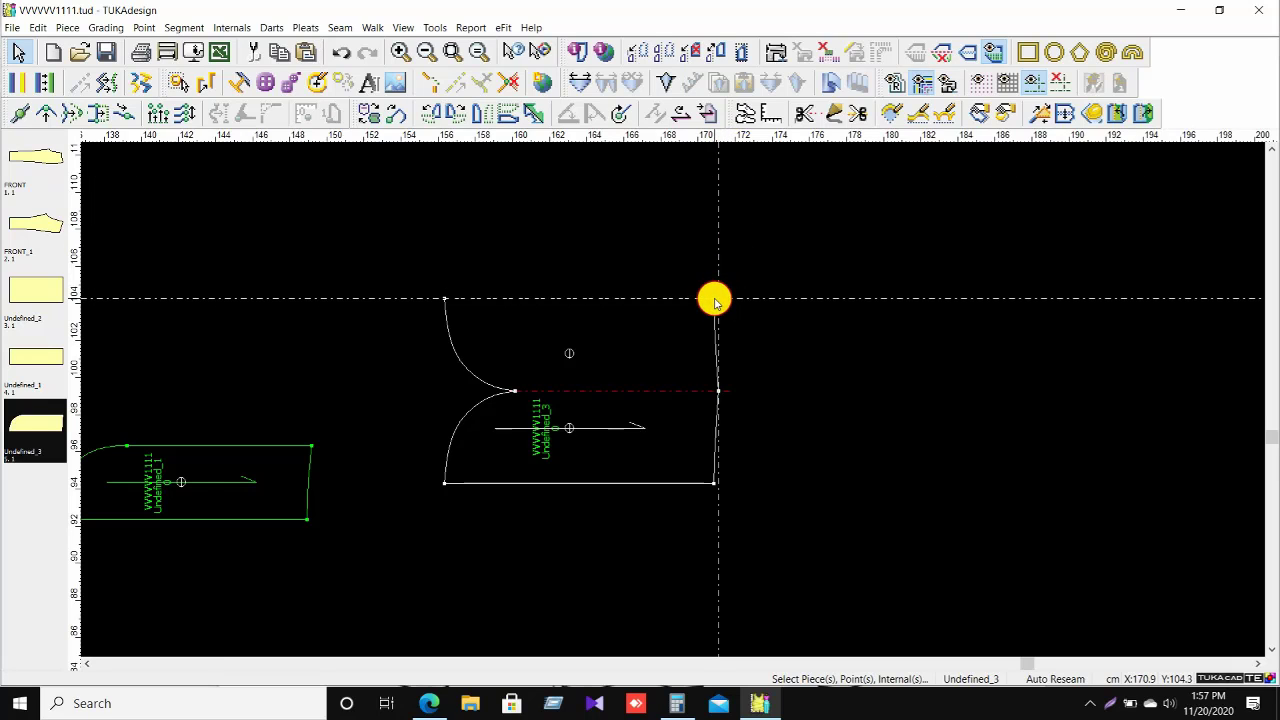
scroll(715, 302, "up", 2)
key("m")
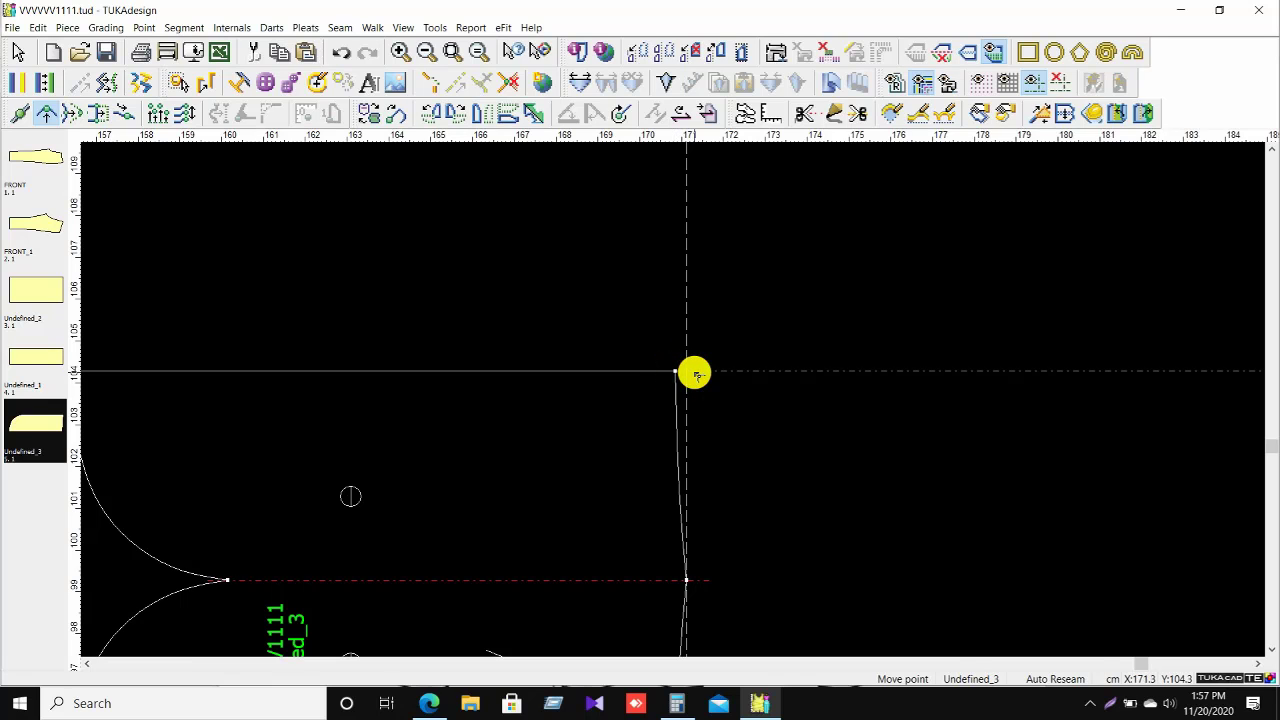
scroll(680, 385, "down", 4)
right_click(764, 320)
left_click(793, 332)
scroll(677, 386, "up", 2)
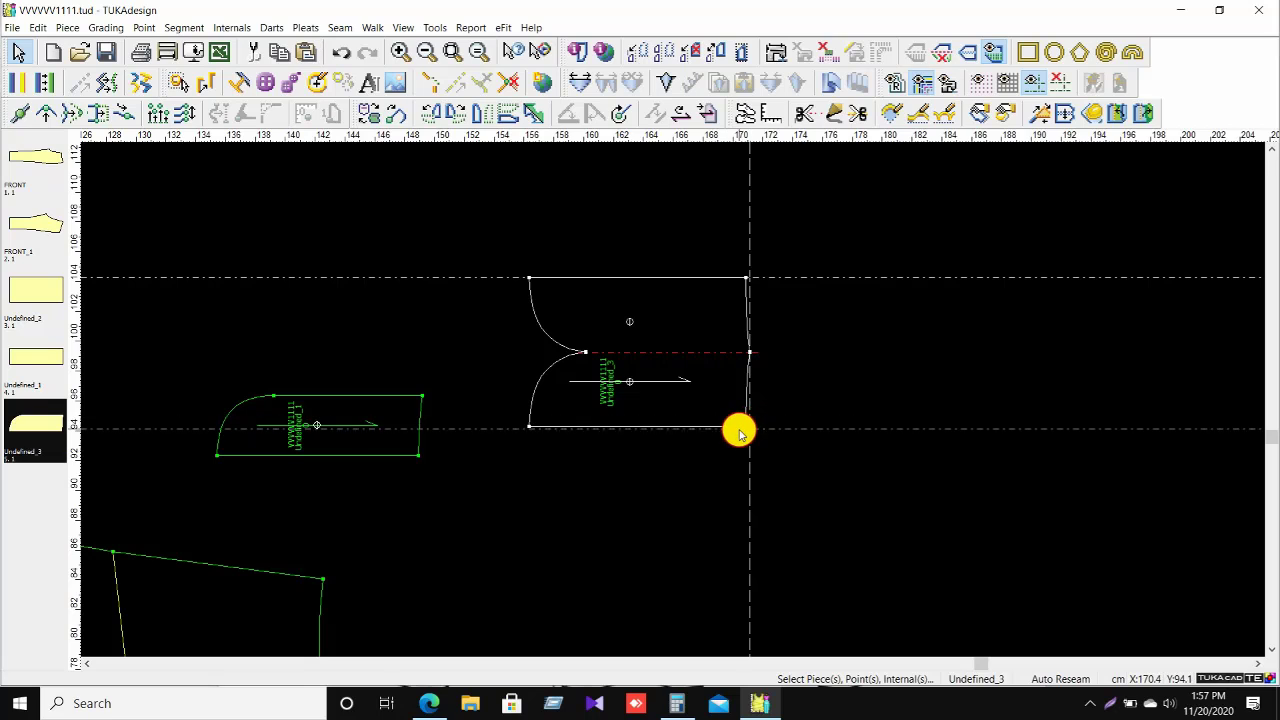
scroll(745, 443, "up", 2)
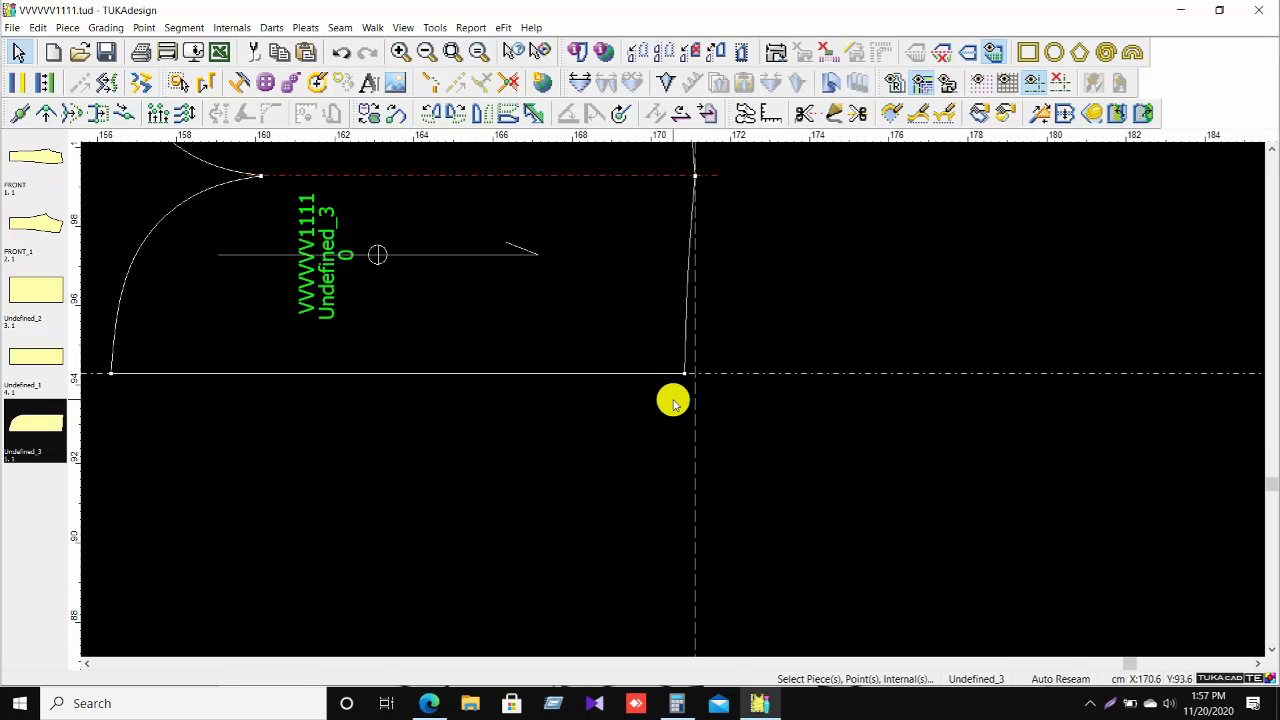
Move the lower right corner of the mirrored piece onto the intersection of the two guides.
key("m")
left_click(686, 376)
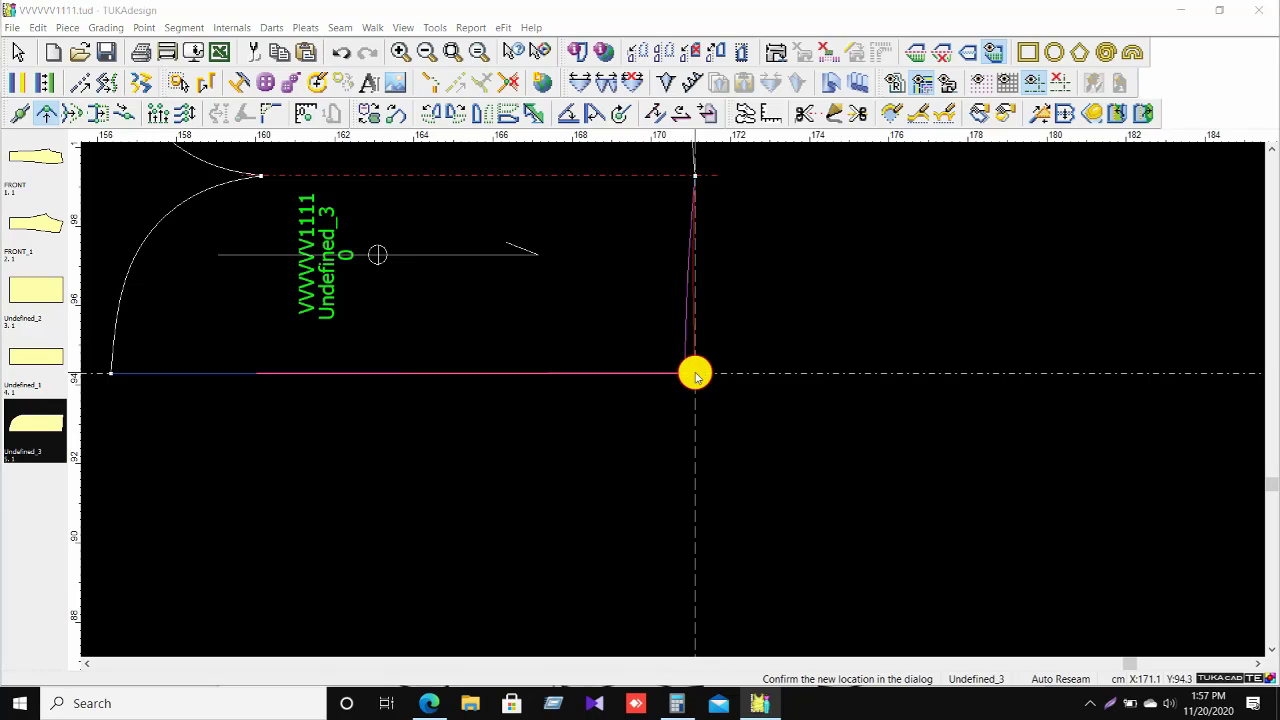
left_click(695, 374)
left_click(887, 347)
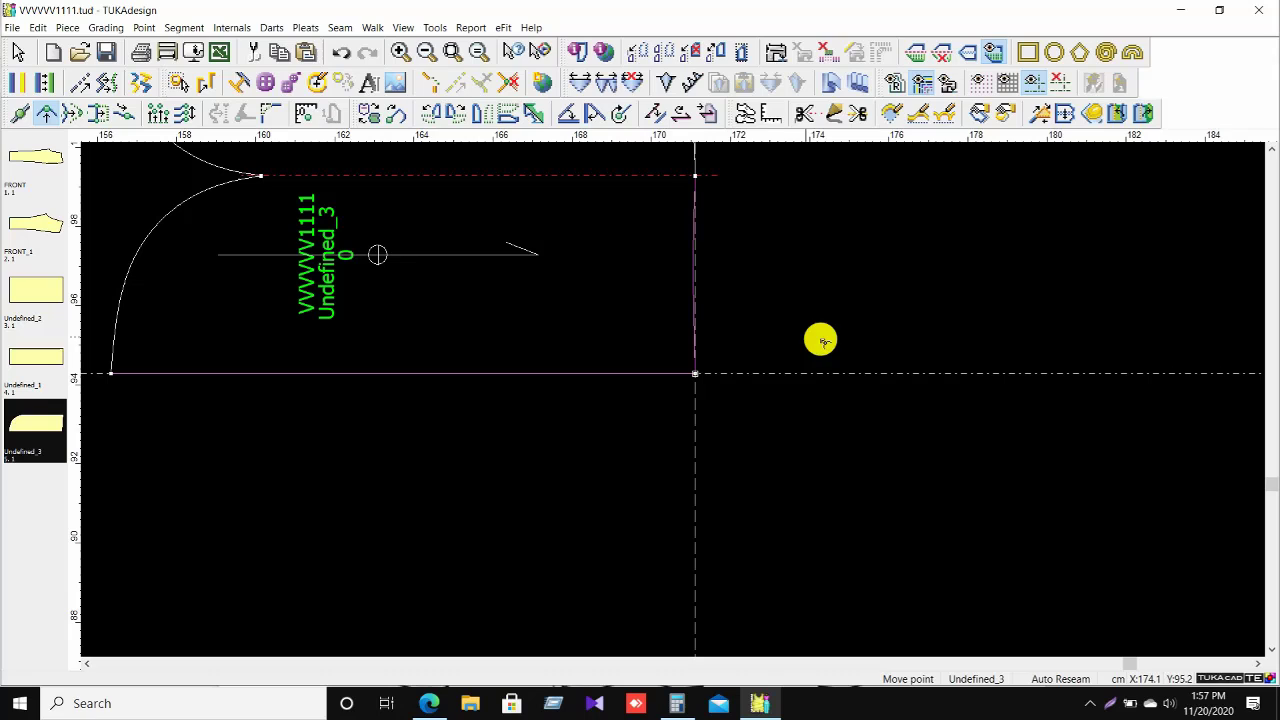
right_click(765, 280)
left_click(802, 297)
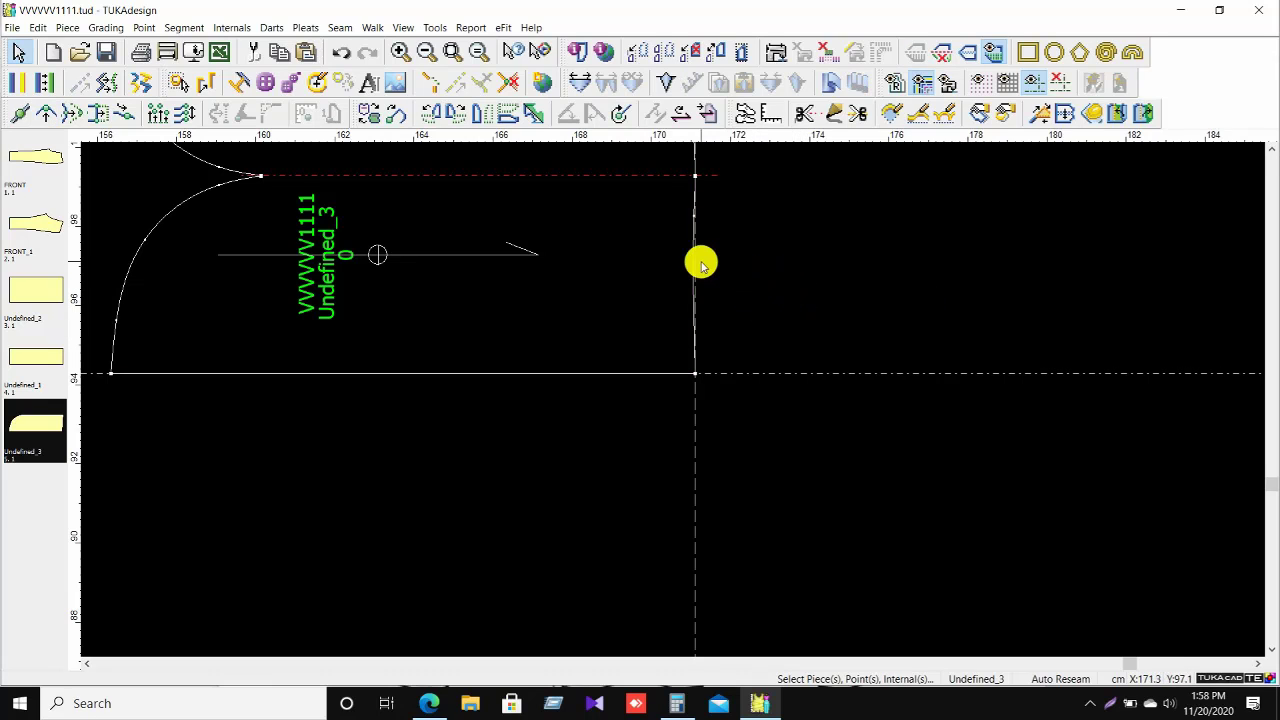
Straighten the mirrored piece's right edge by removing its intermediate curve point, and clear the guides.
scroll(700, 263, "up", 2)
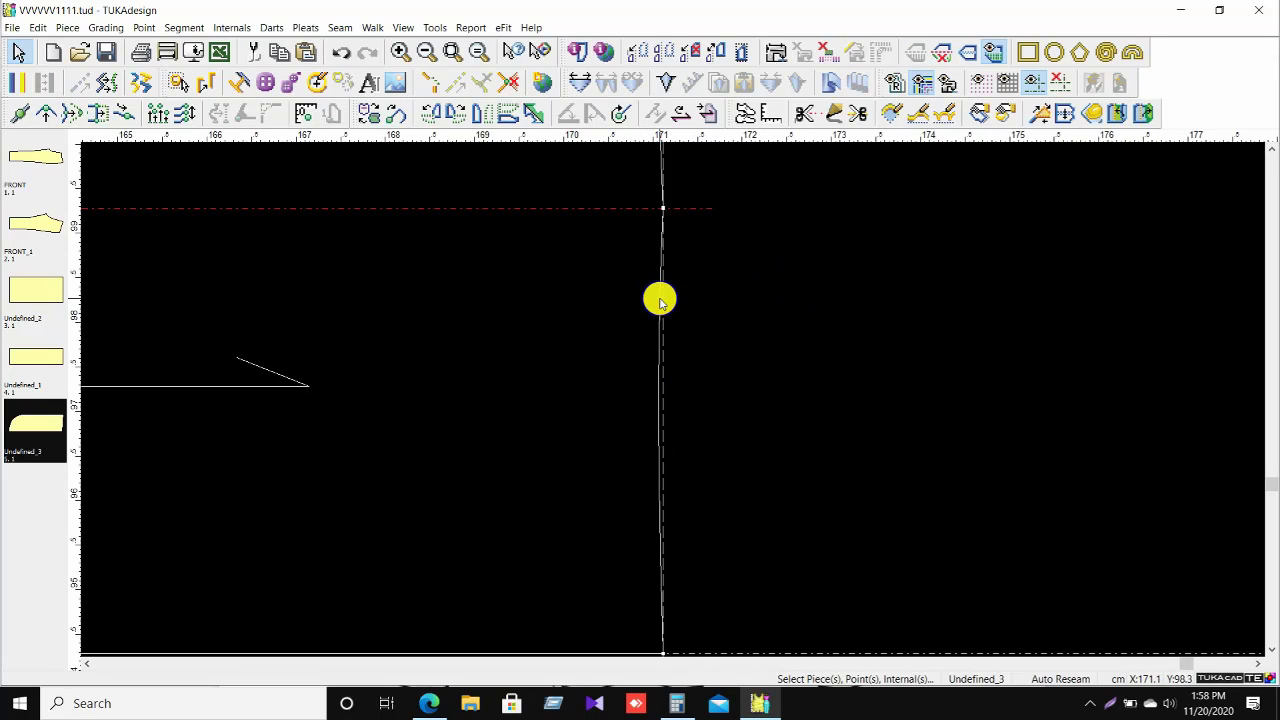
right_click(660, 302)
left_click(701, 363)
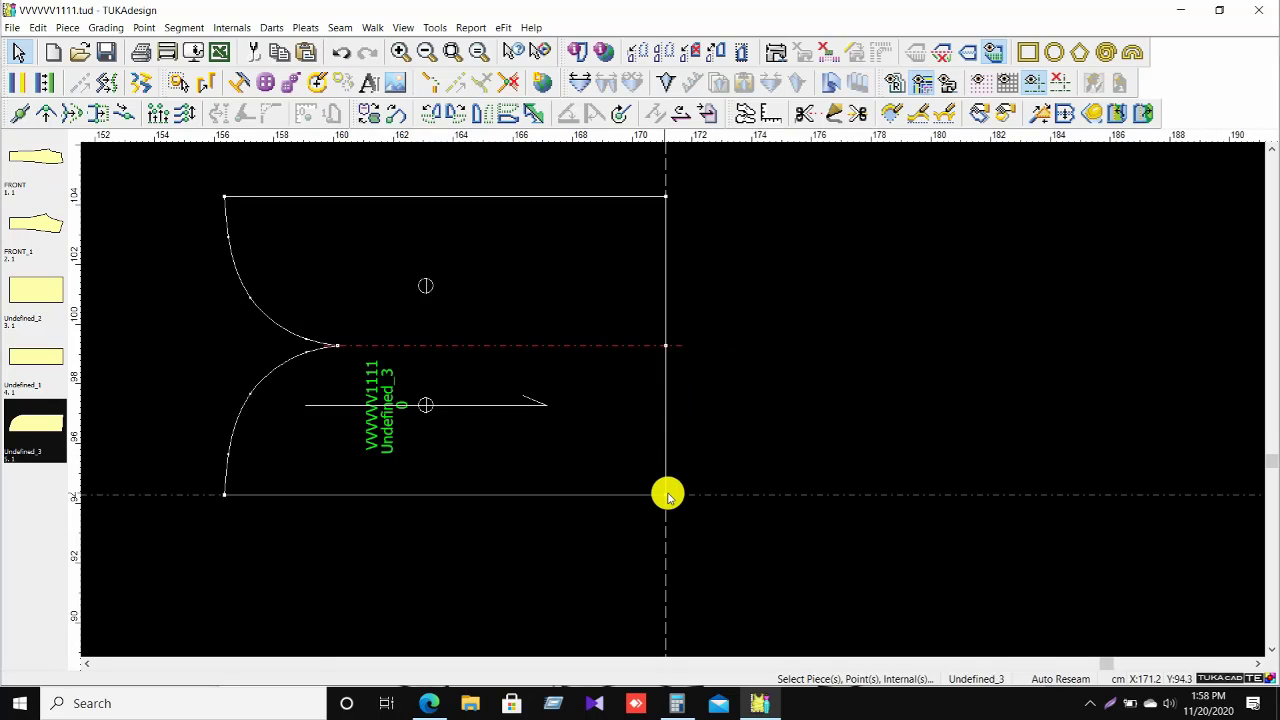
scroll(668, 495, "down", 1)
scroll(750, 330, "up", 1)
right_click(845, 284)
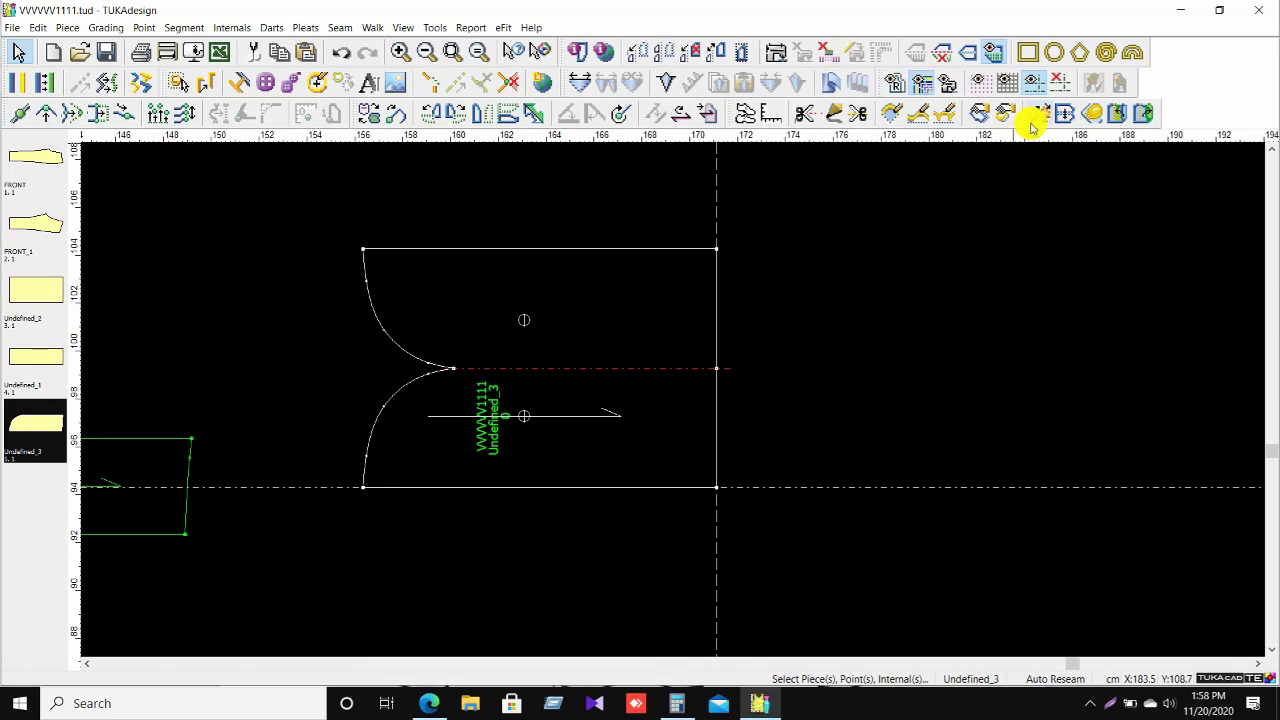
scroll(477, 460, "down", 2)
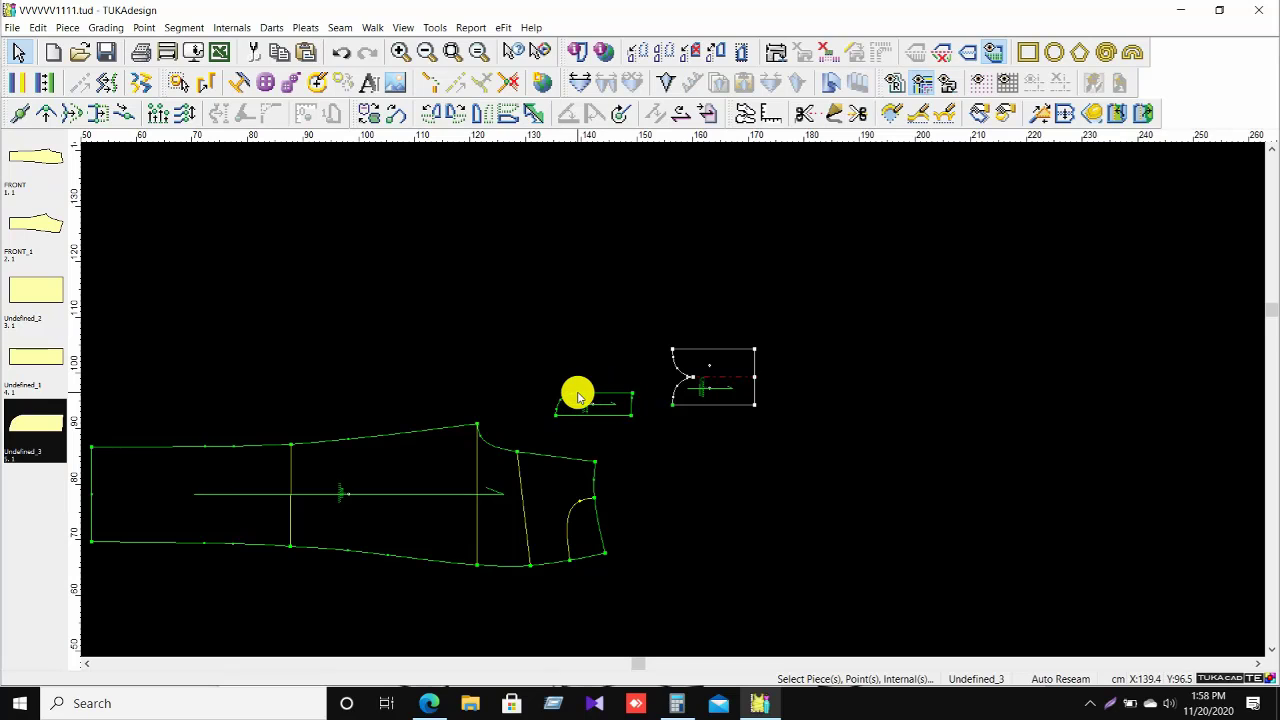
Lay piece Undefined_1 over the lower half of the mirrored piece, aligned along the fold line, to compare their outlines.
left_click_drag(578, 397, 694, 381)
scroll(672, 398, "up", 8)
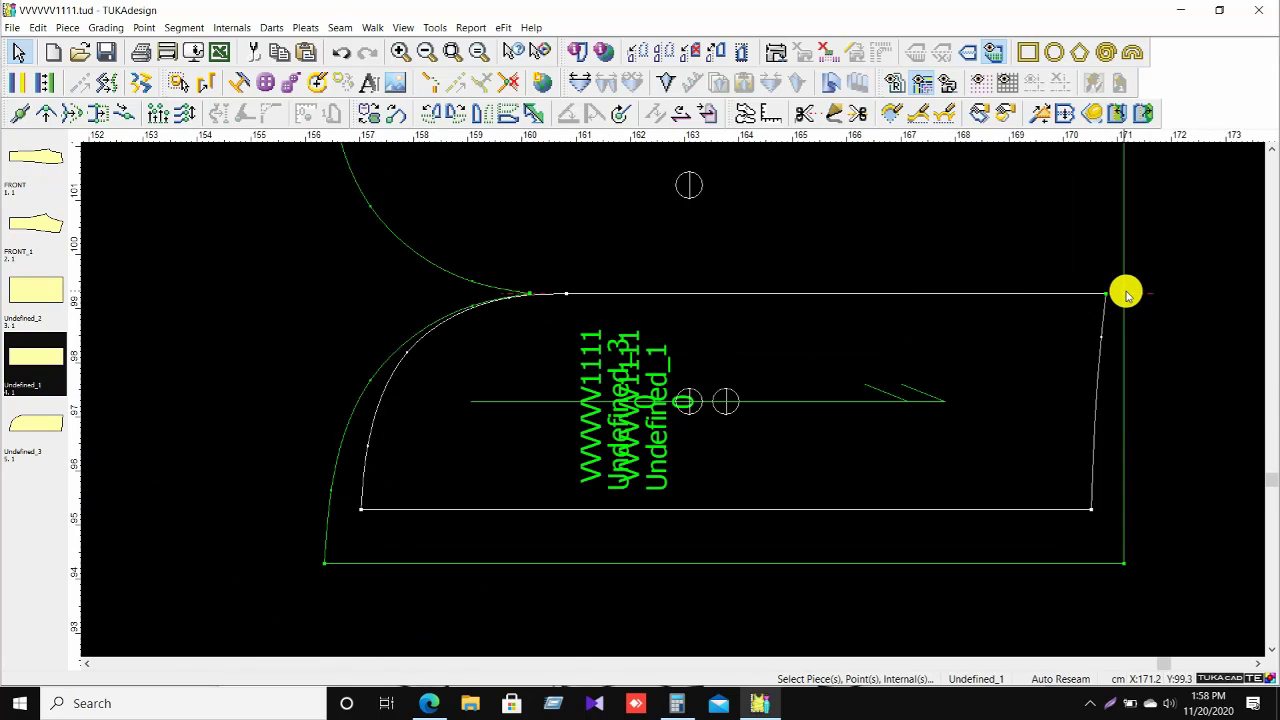
left_click_drag(1103, 297, 1114, 292)
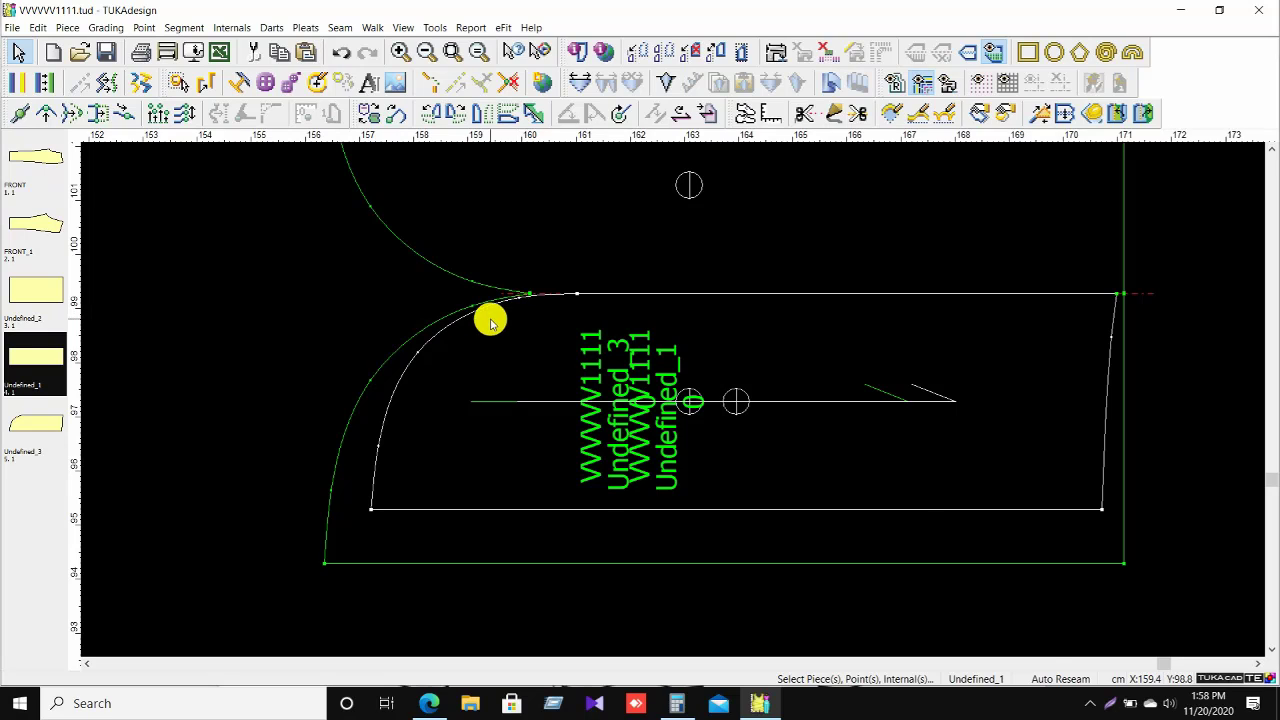
scroll(491, 320, "down", 2)
Move piece Undefined_1 off the mirrored piece into the free area above the trouser front.
left_click_drag(868, 412, 400, 257)
scroll(674, 406, "down", 5)
scroll(664, 503, "up", 1)
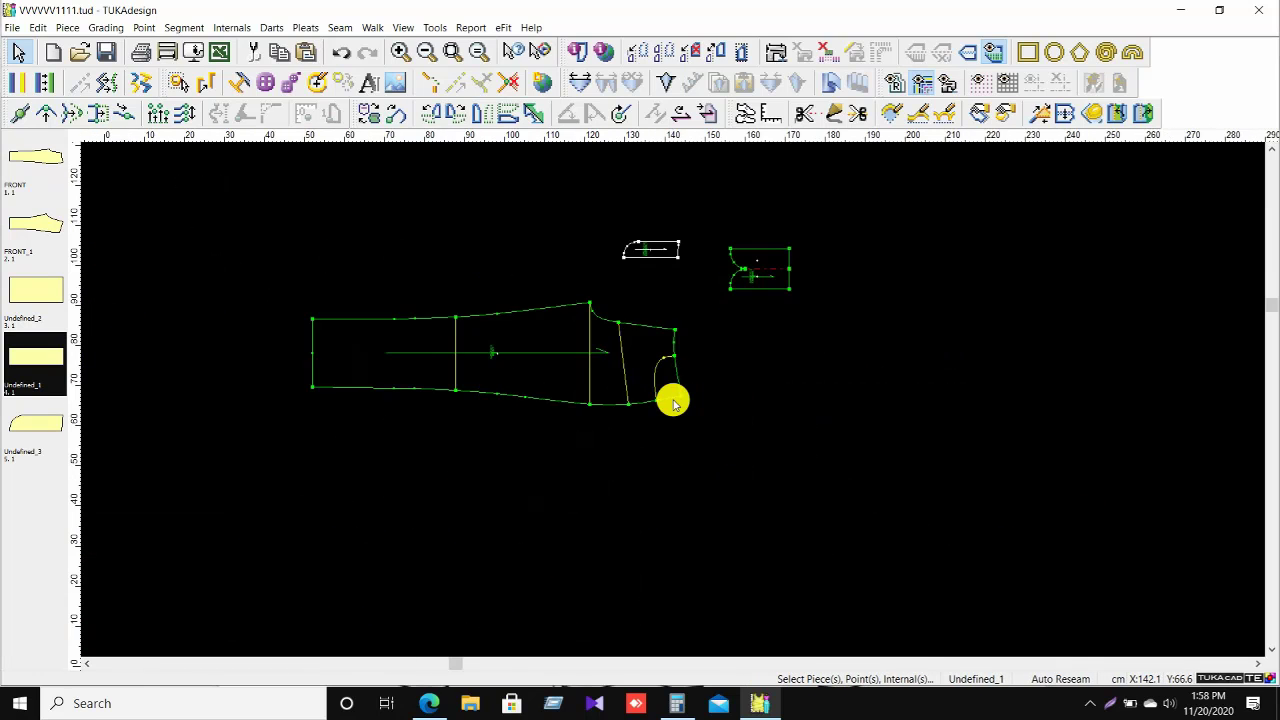
scroll(675, 402, "down", 2)
scroll(577, 418, "up", 1)
scroll(711, 343, "down", 2)
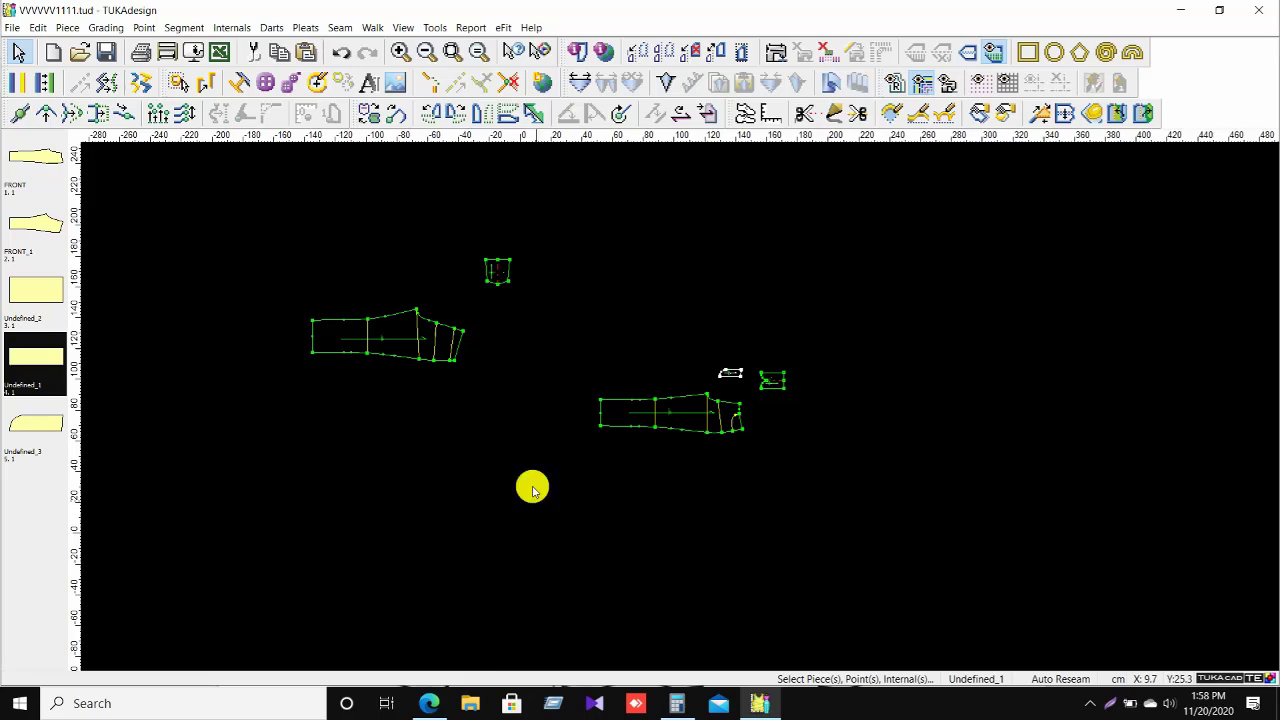
Switch to Edge and examine the trouser sketch and measurement chart in the PDF, especially the front pocket measurements, and return to TUKAdesign.
left_click(428, 703)
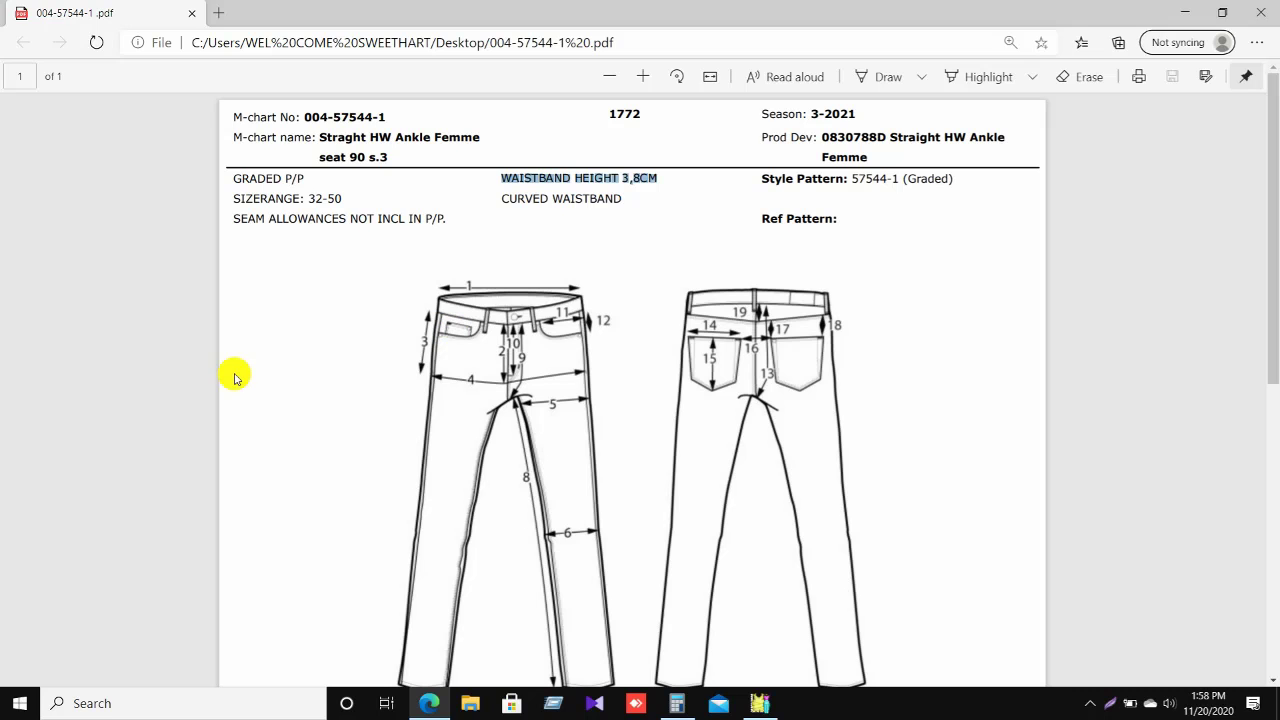
scroll(486, 334, "down", 8)
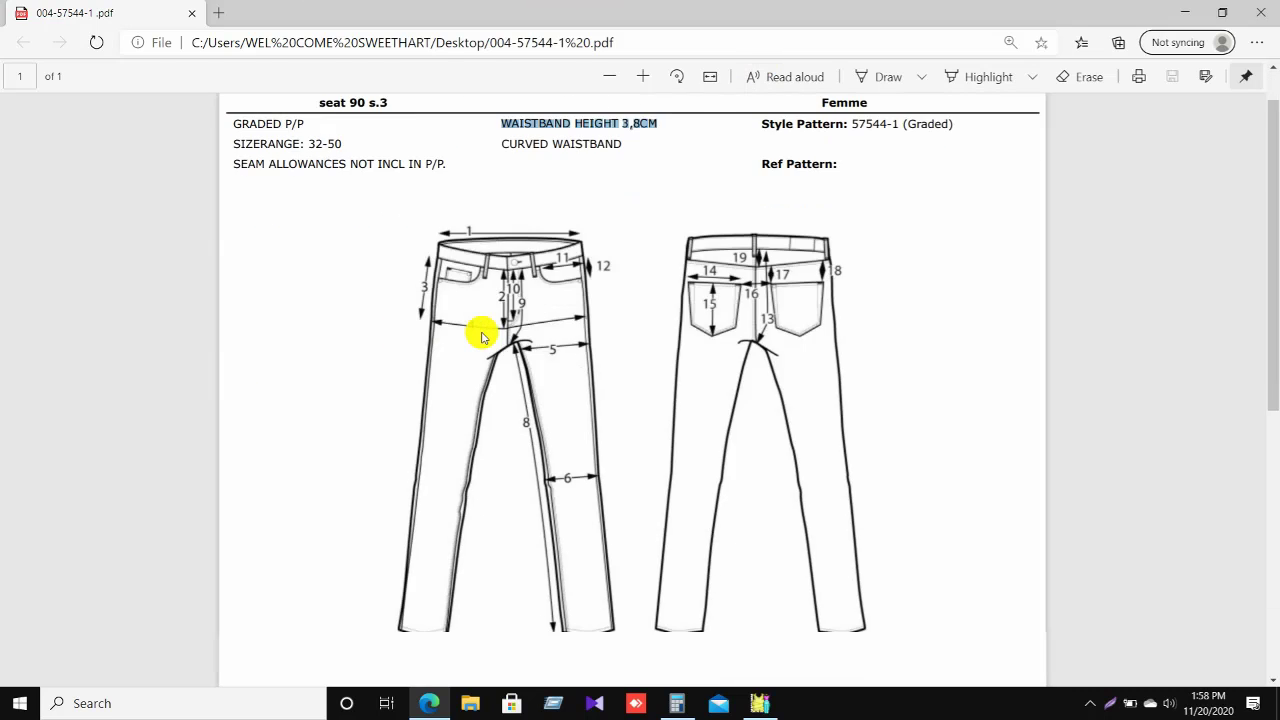
scroll(584, 335, "up", 4)
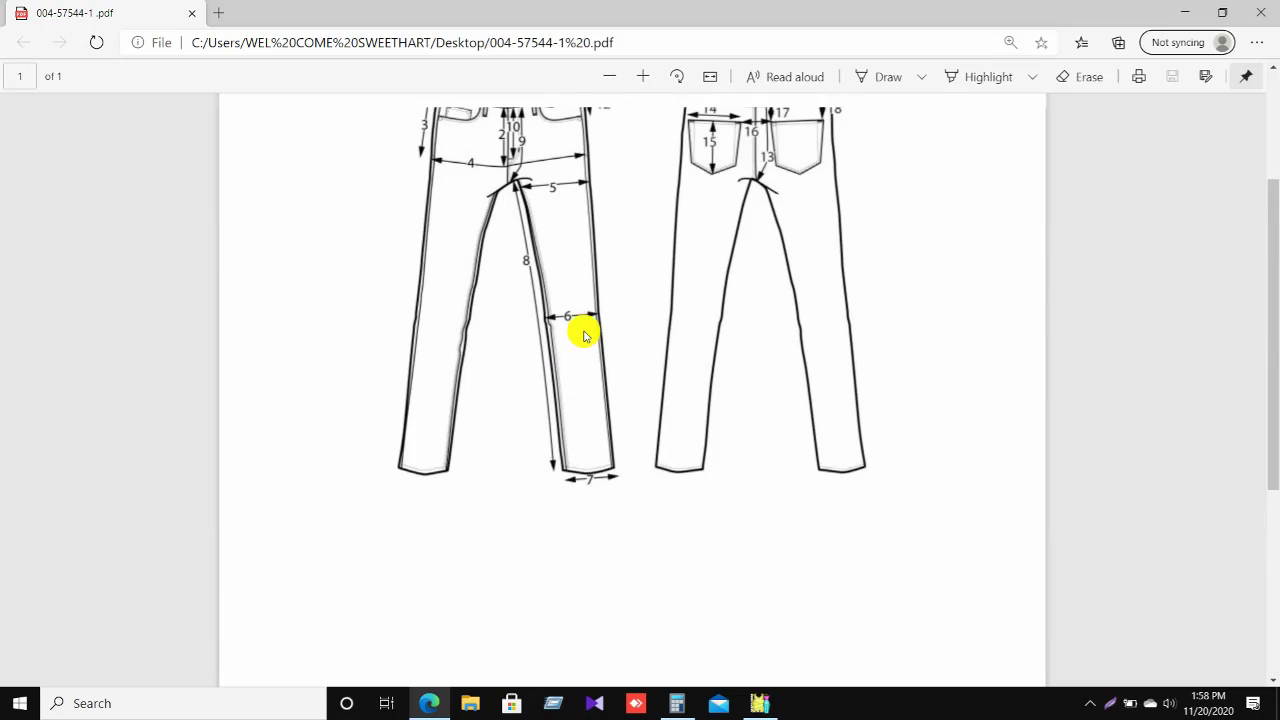
scroll(584, 340, "down", 3)
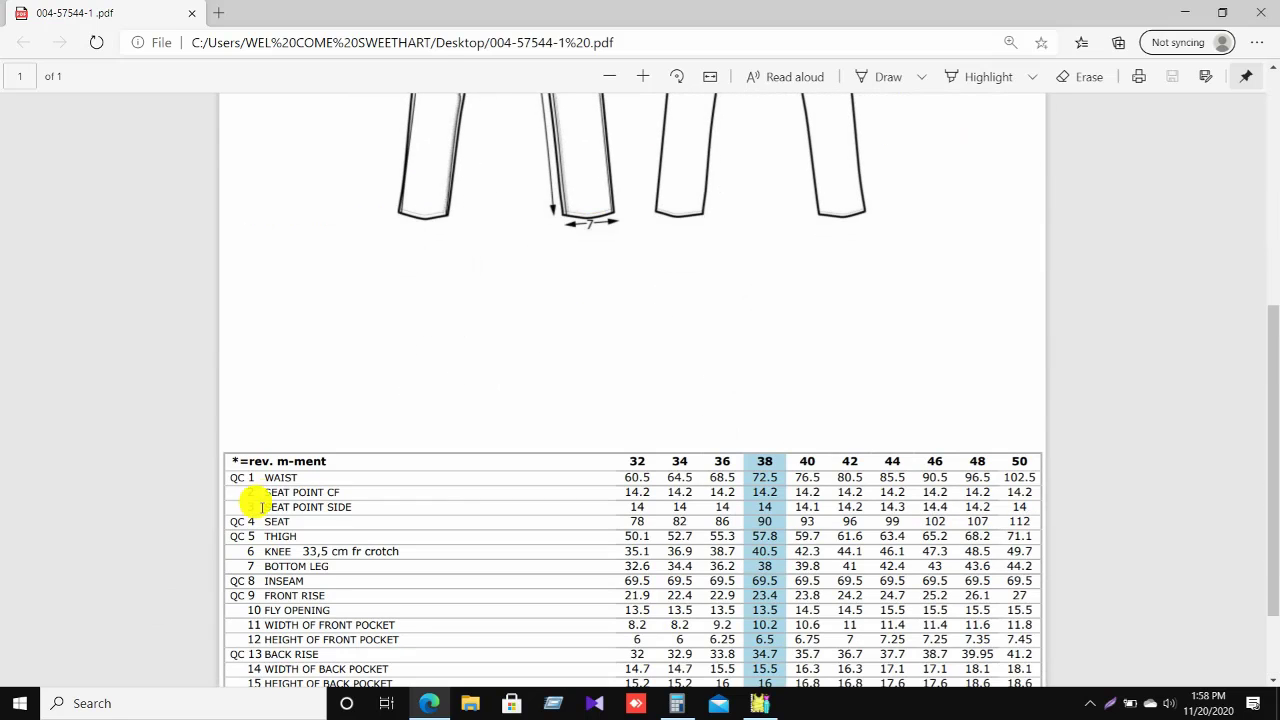
scroll(289, 486, "up", 5)
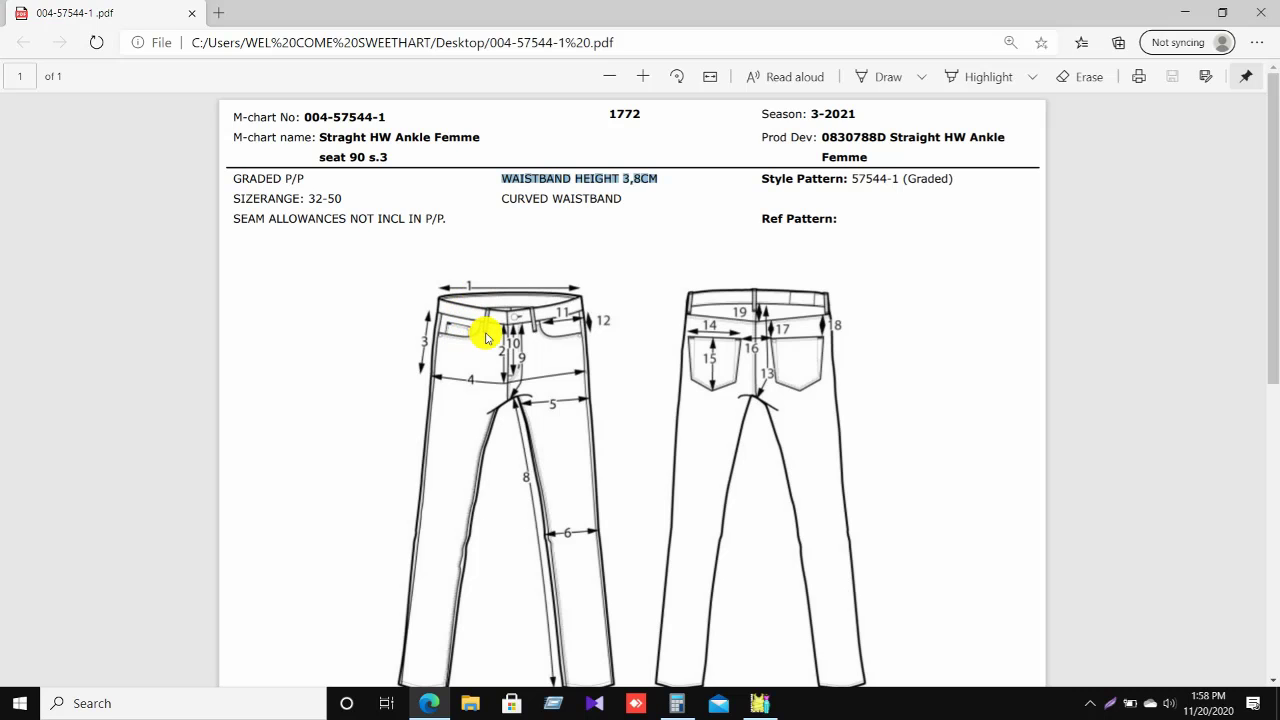
scroll(510, 342, "down", 5)
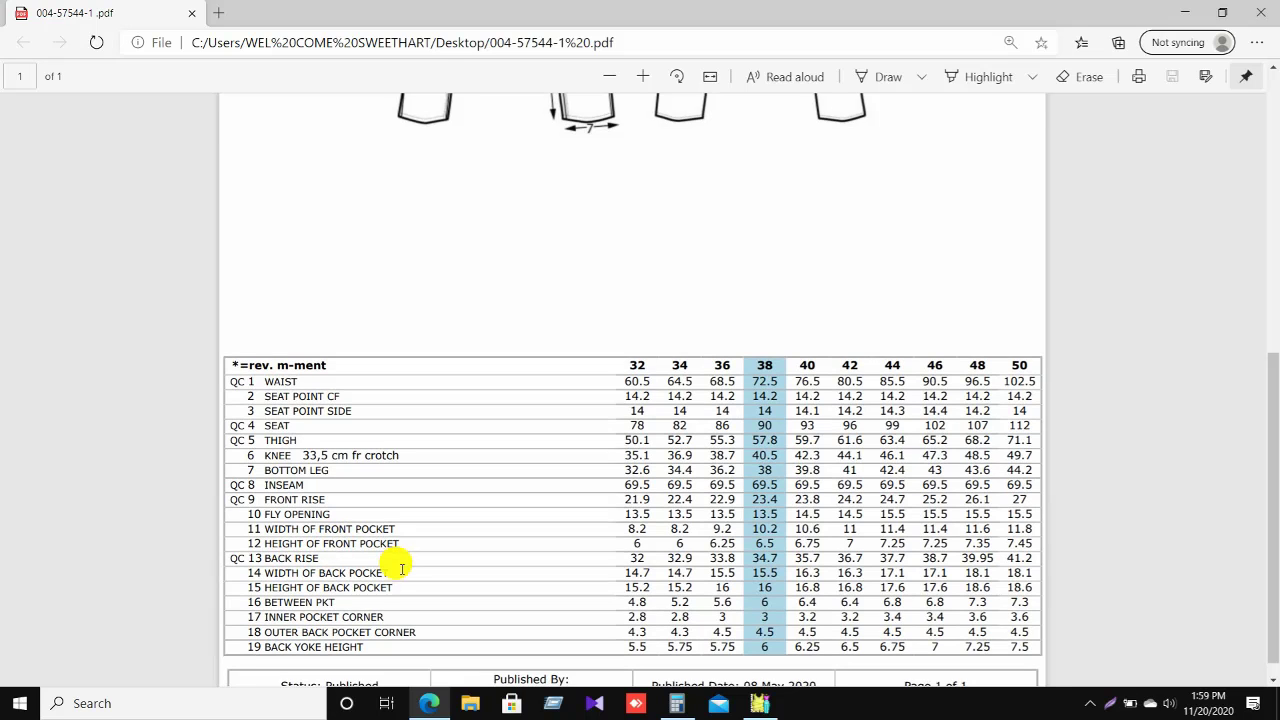
scroll(400, 566, "down", 1)
left_click(760, 703)
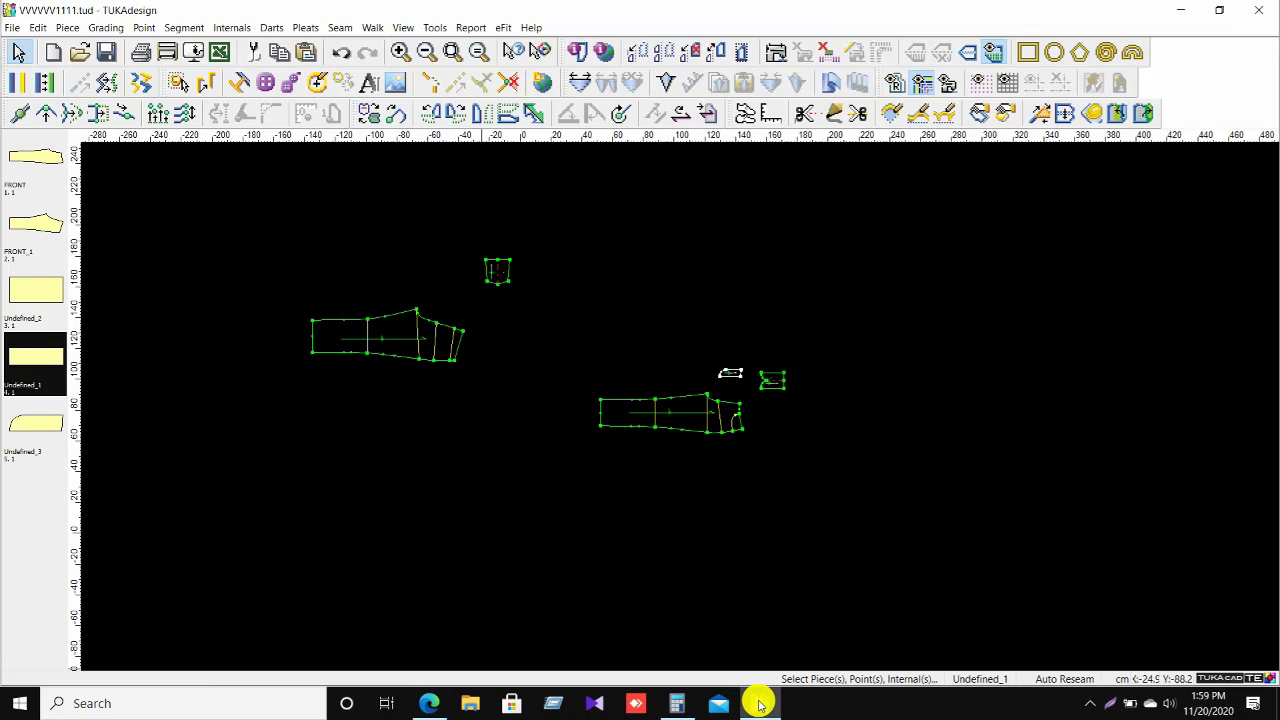
scroll(723, 428, "up", 3)
scroll(690, 393, "up", 2)
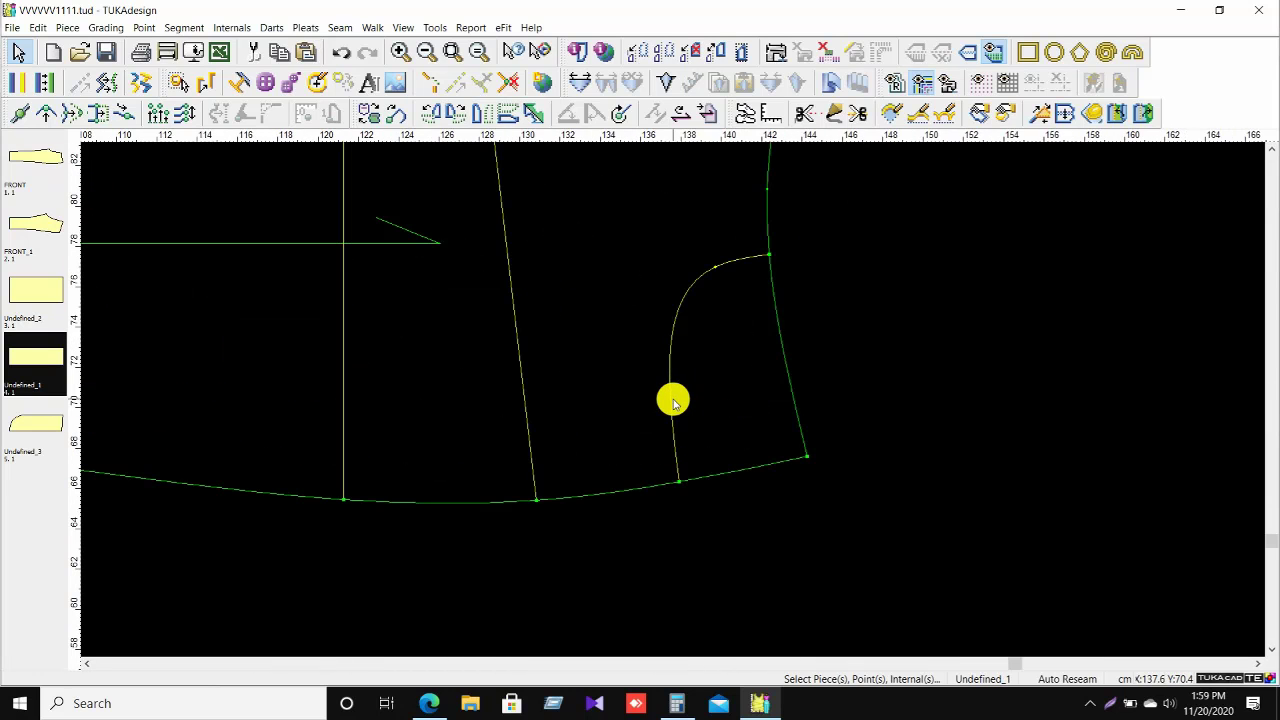
scroll(671, 400, "down", 4)
scroll(672, 400, "up", 3)
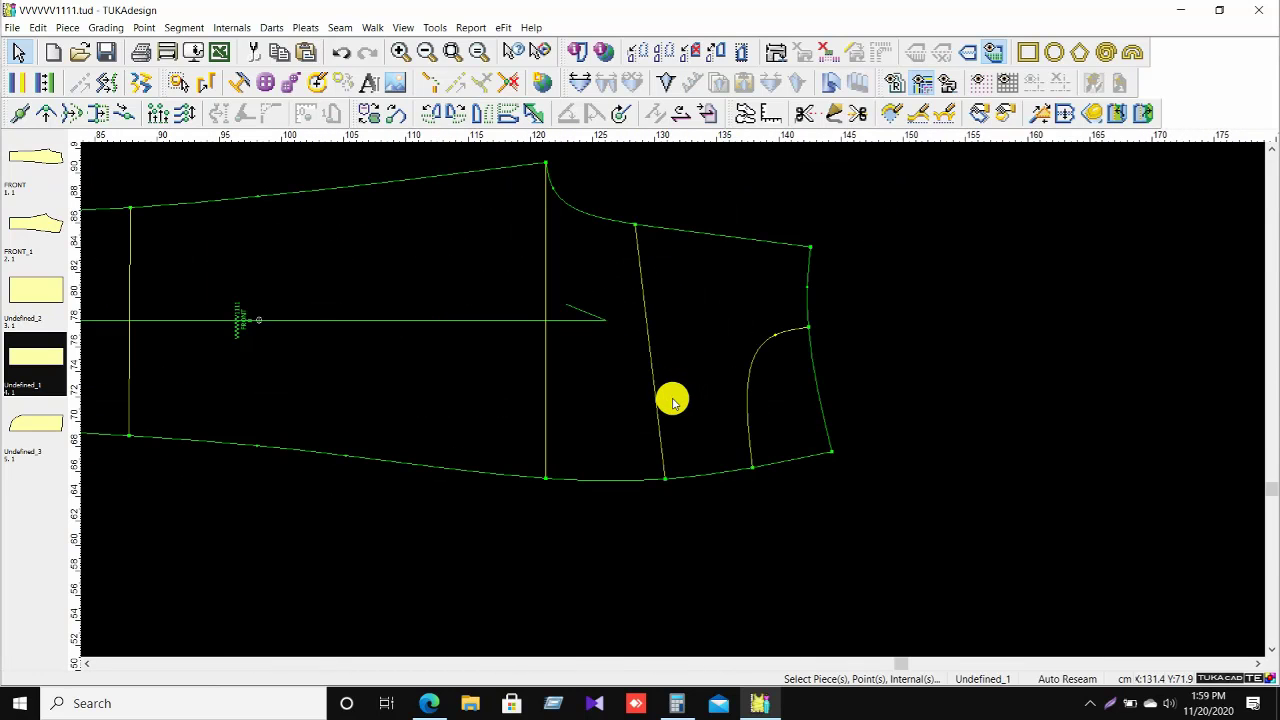
right_click(866, 318)
left_click(818, 368)
scroll(671, 397, "down", 3)
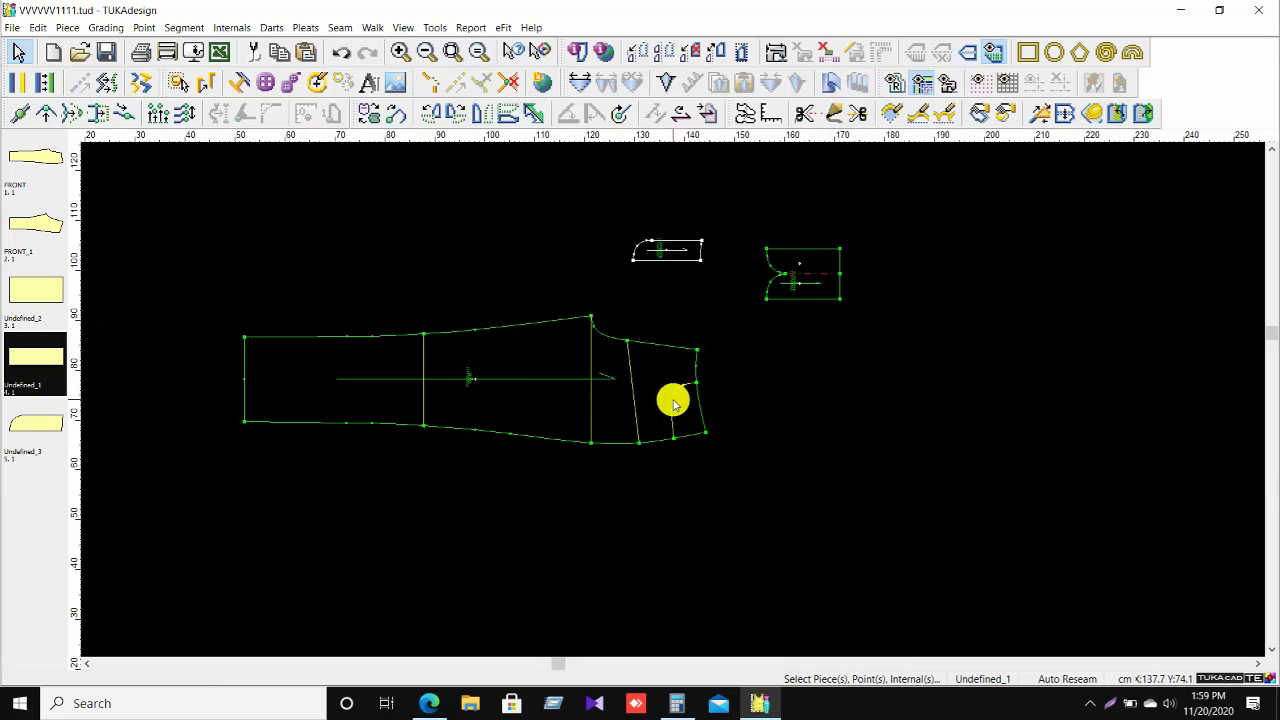
scroll(671, 397, "up", 2)
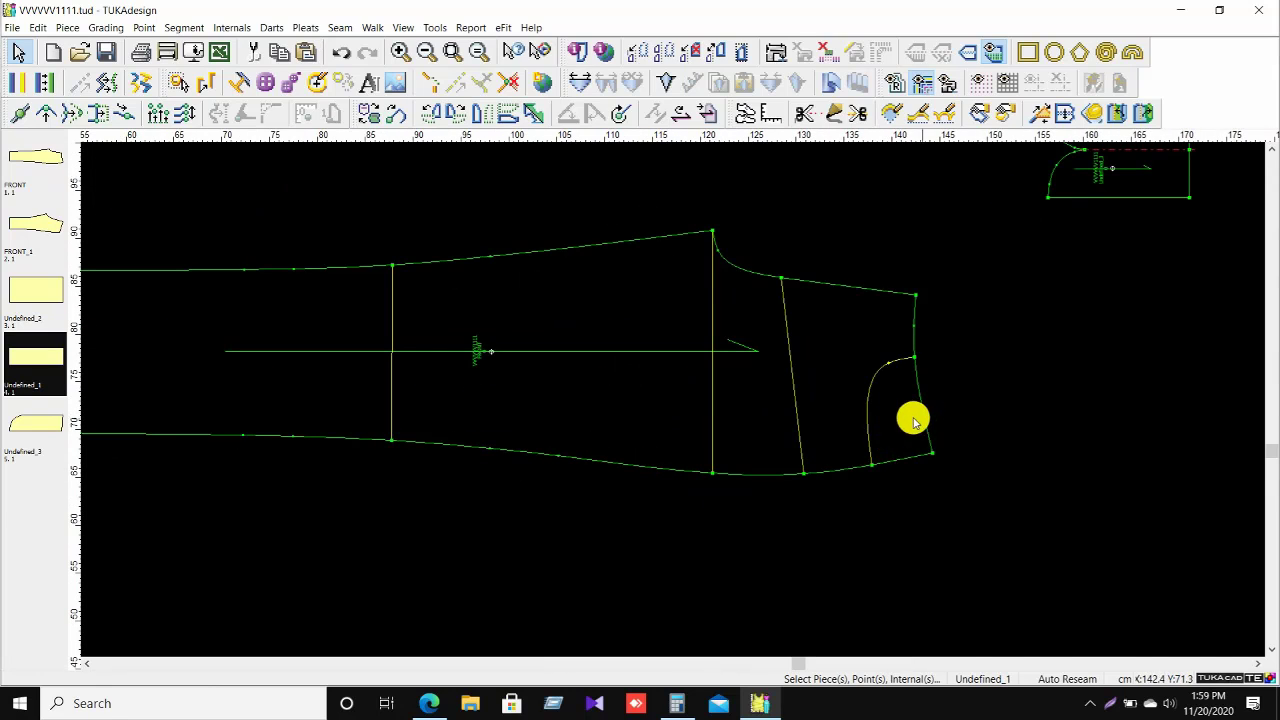
right_click(1000, 346)
left_click(1046, 390)
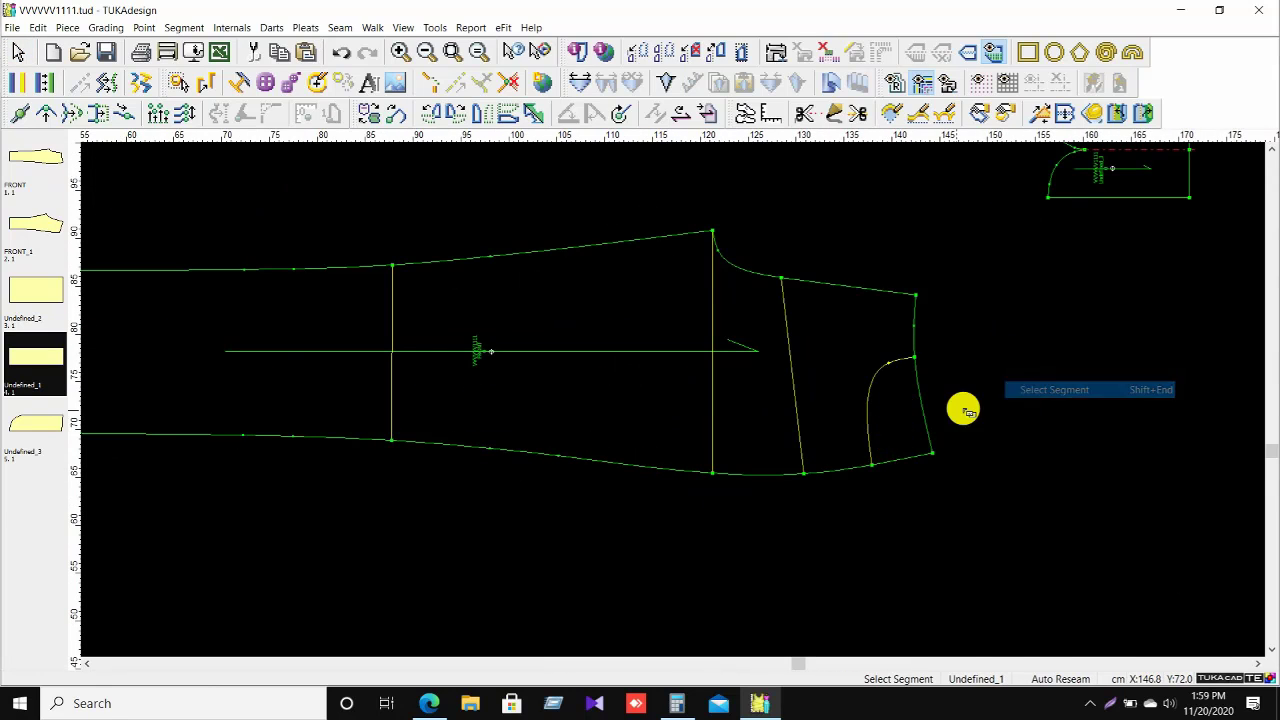
left_click(918, 458)
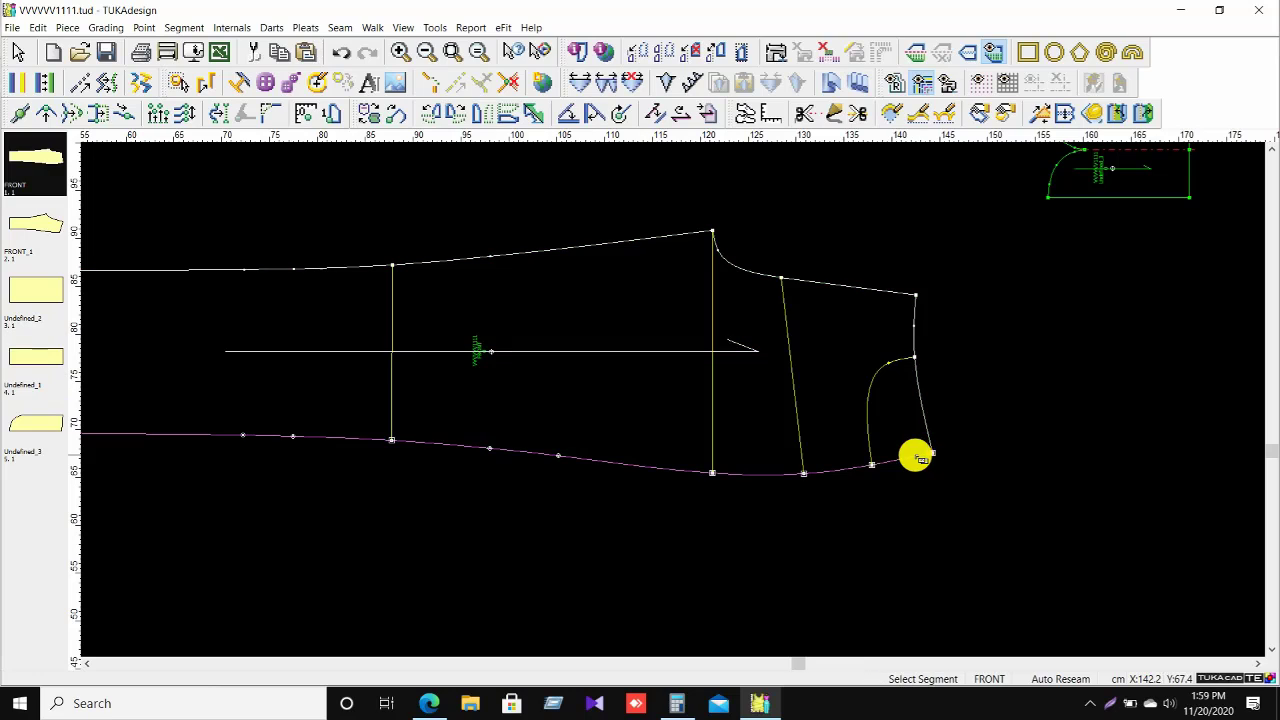
left_click(680, 120)
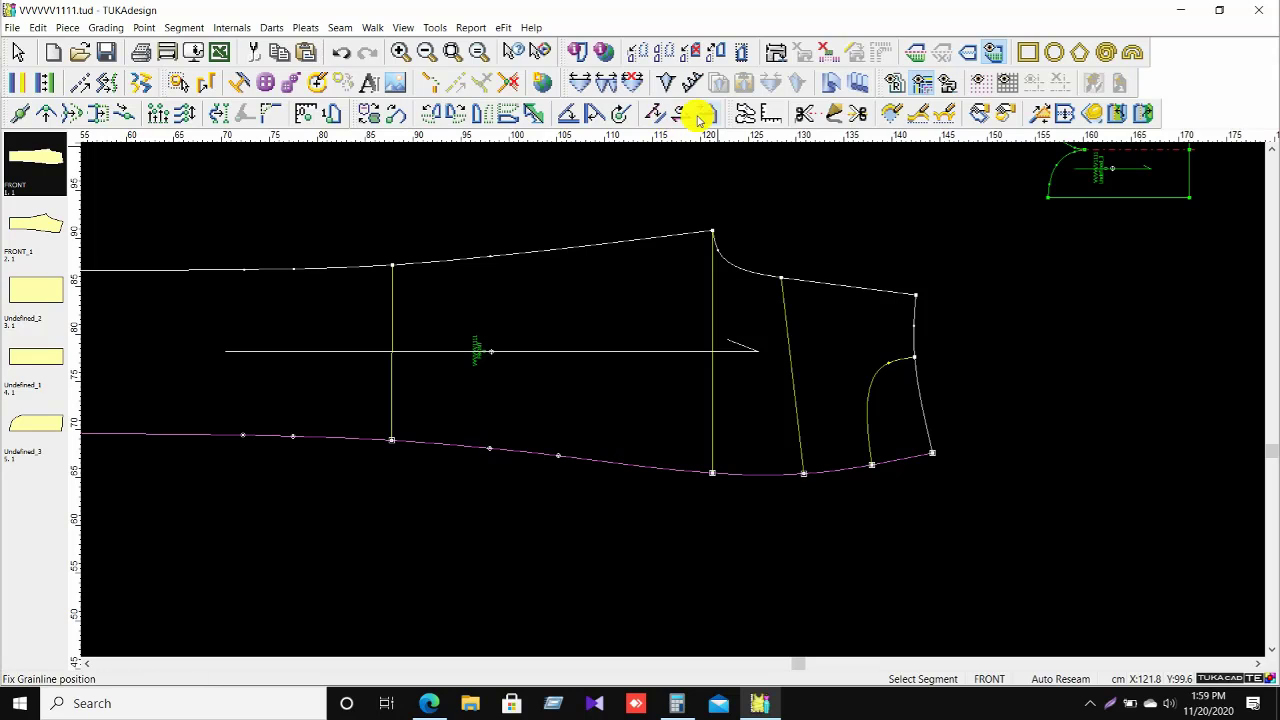
right_click(870, 172)
left_click(897, 187)
right_click(899, 212)
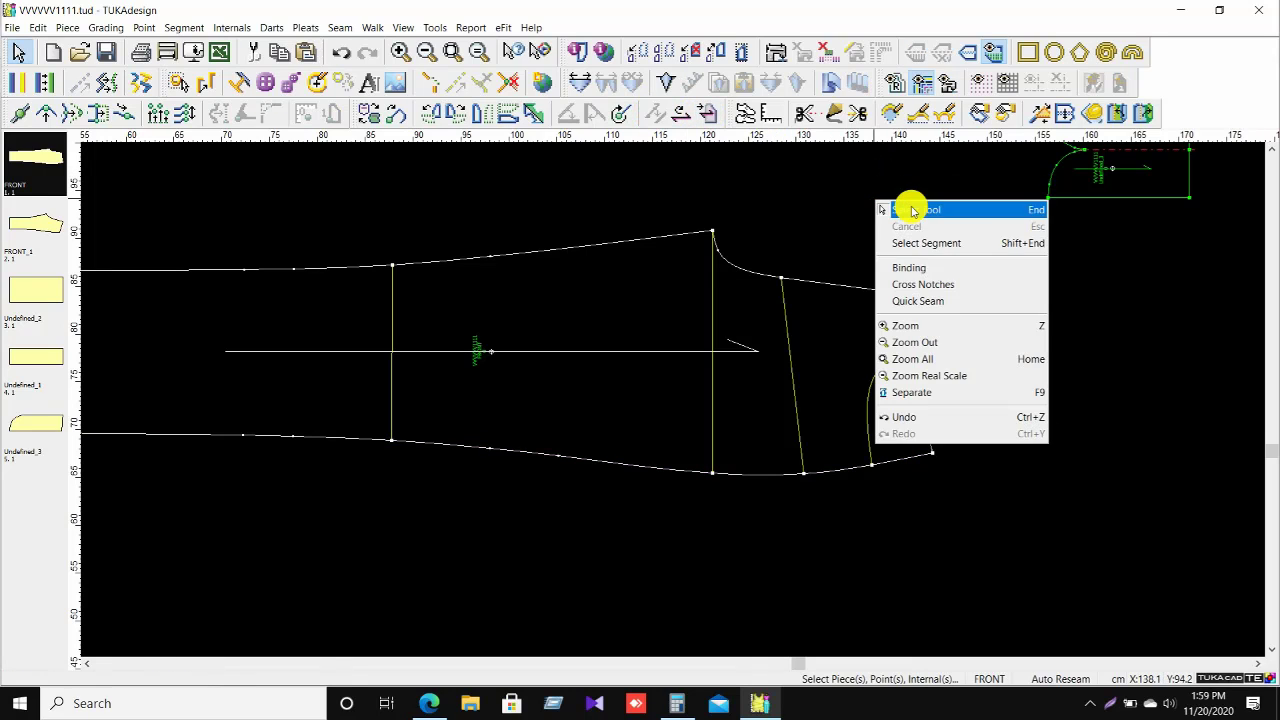
Rotate the FRONT piece so that its side-seam segment between the pocket opening and the waist corner lies horizontal.
left_click(877, 414)
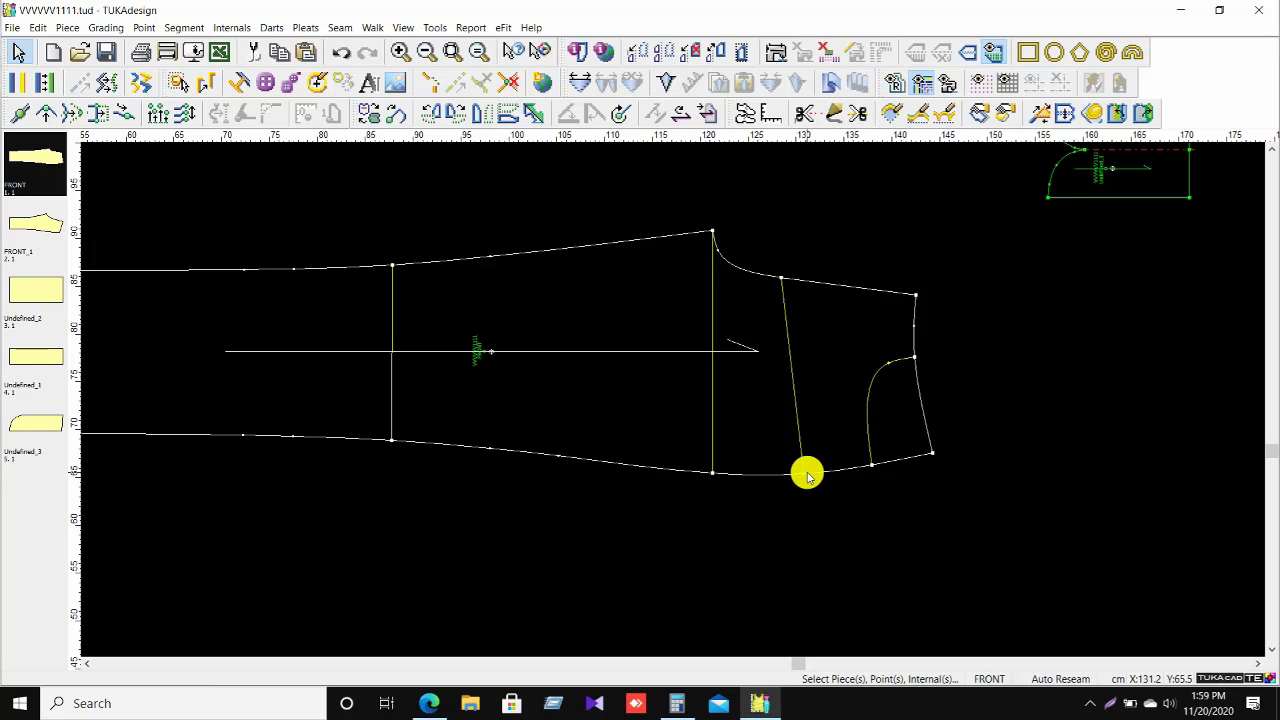
left_click_drag(808, 475, 931, 450)
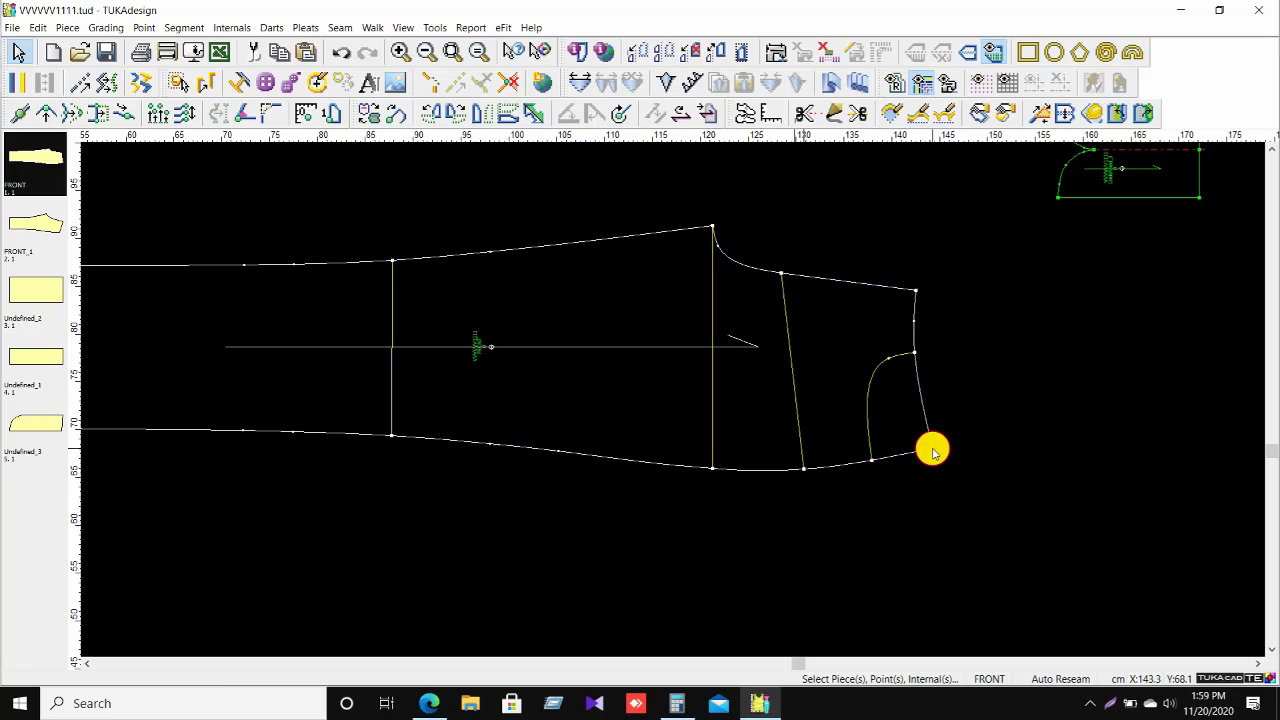
right_click(872, 465)
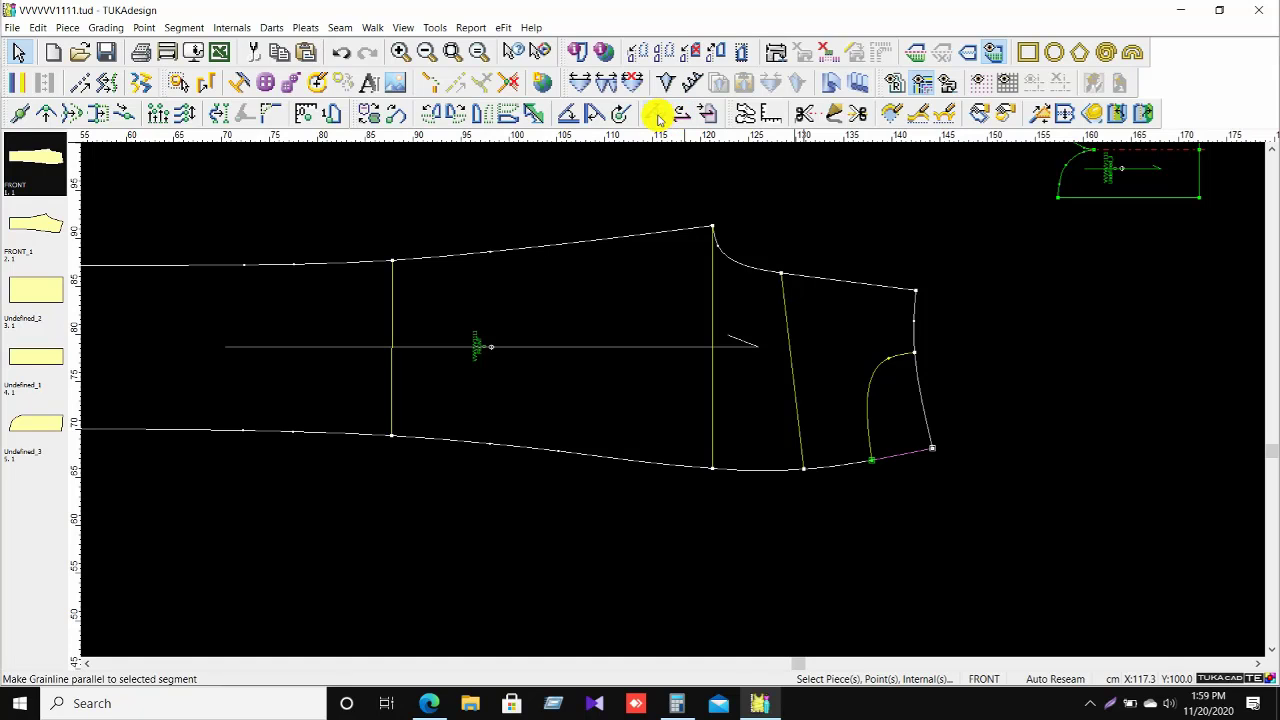
left_click(565, 115)
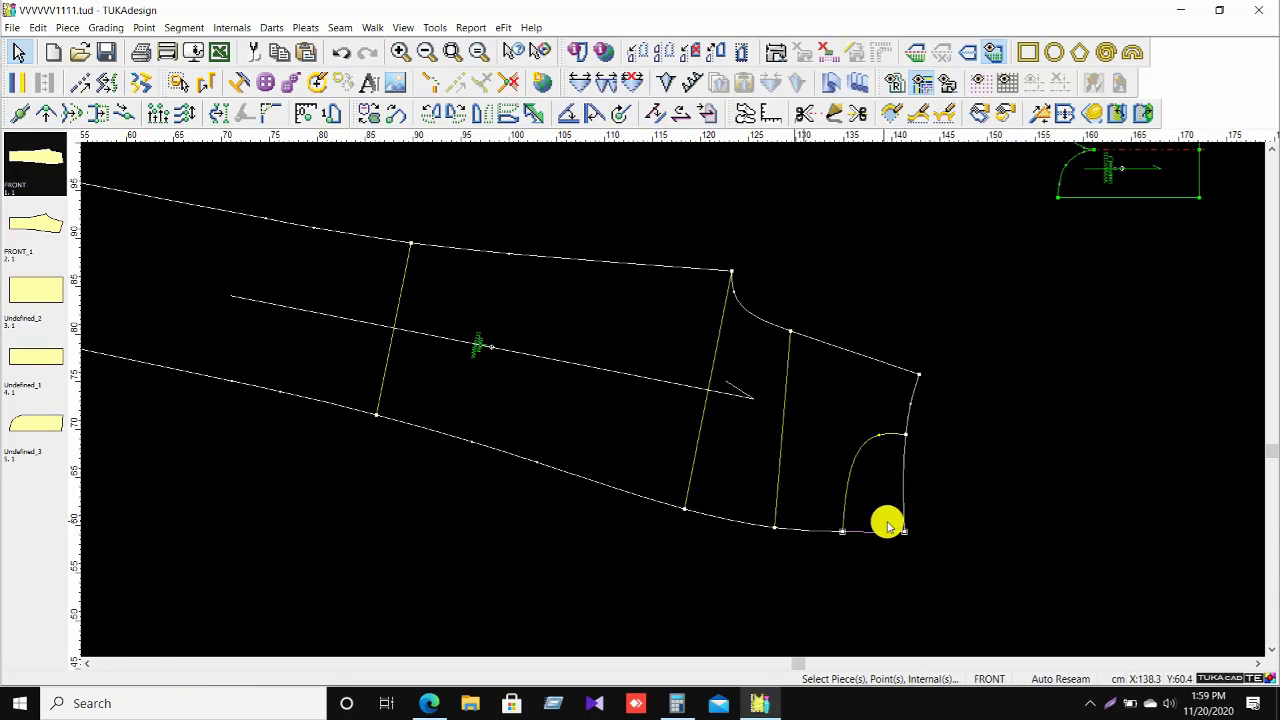
scroll(886, 523, "up", 4)
right_click(886, 300)
left_click(913, 310)
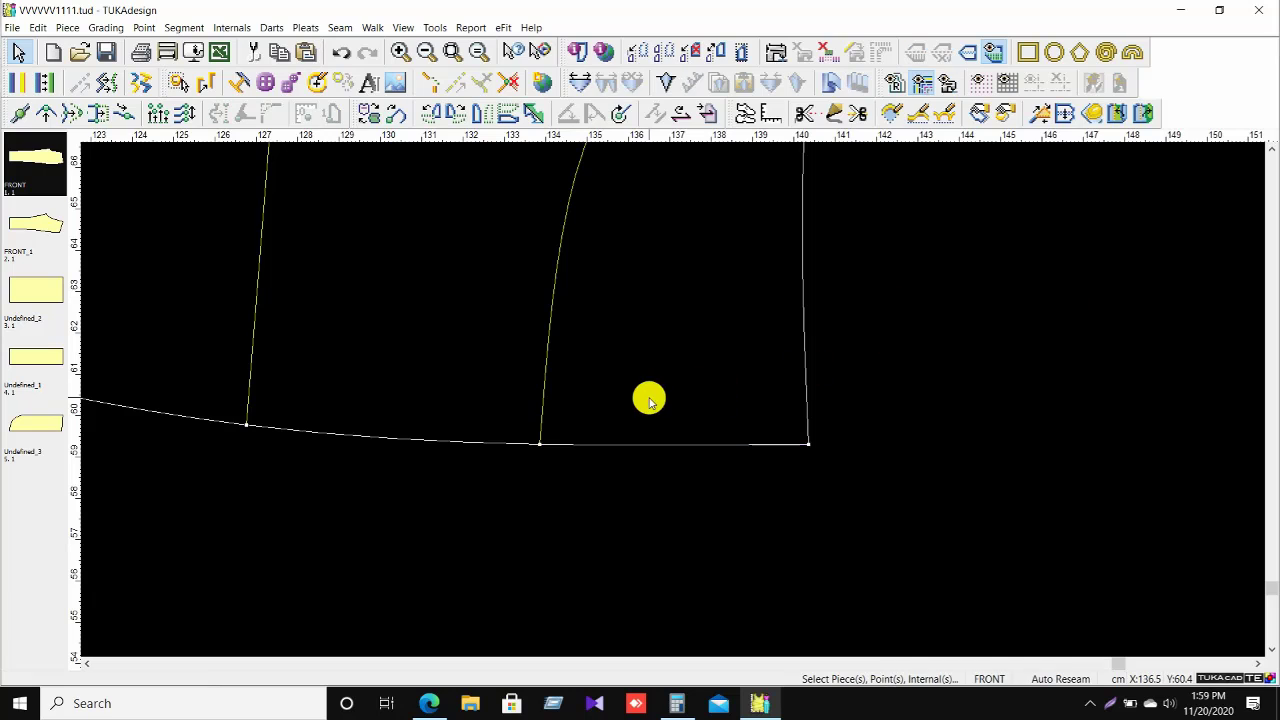
scroll(670, 395, "down", 2)
scroll(672, 393, "up", 2)
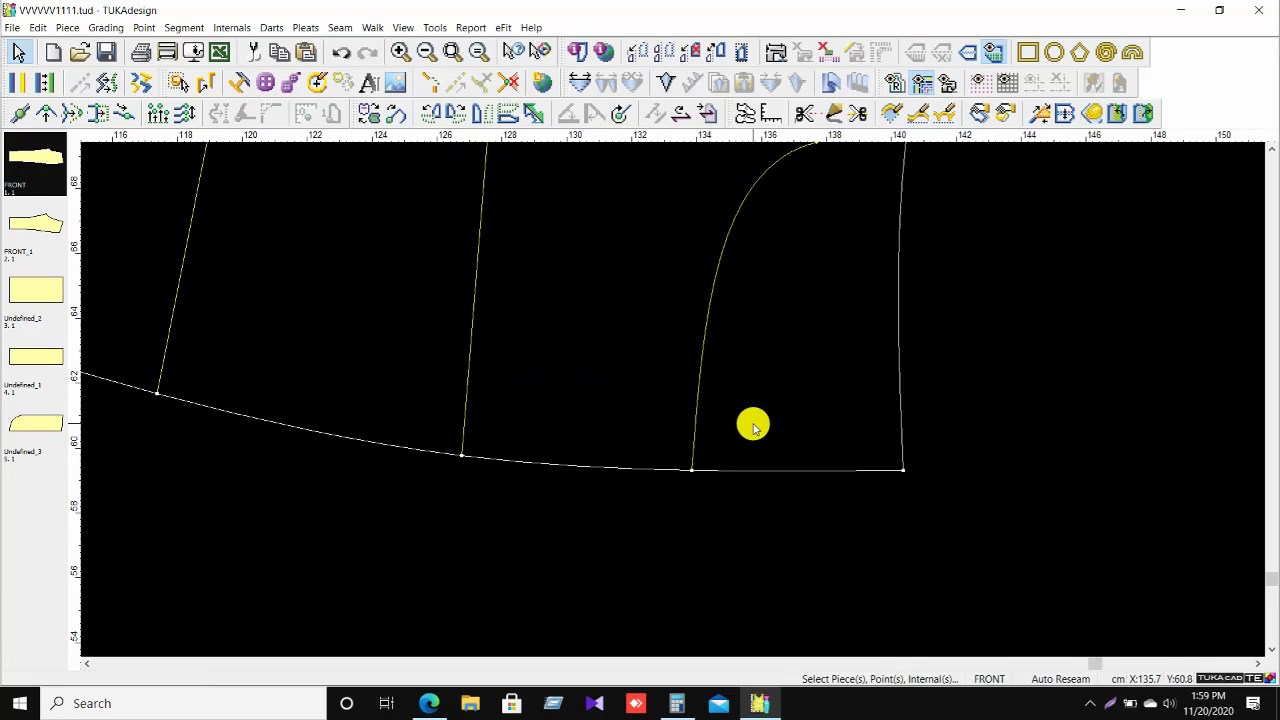
right_click(957, 331)
left_click(1010, 398)
left_click(826, 469)
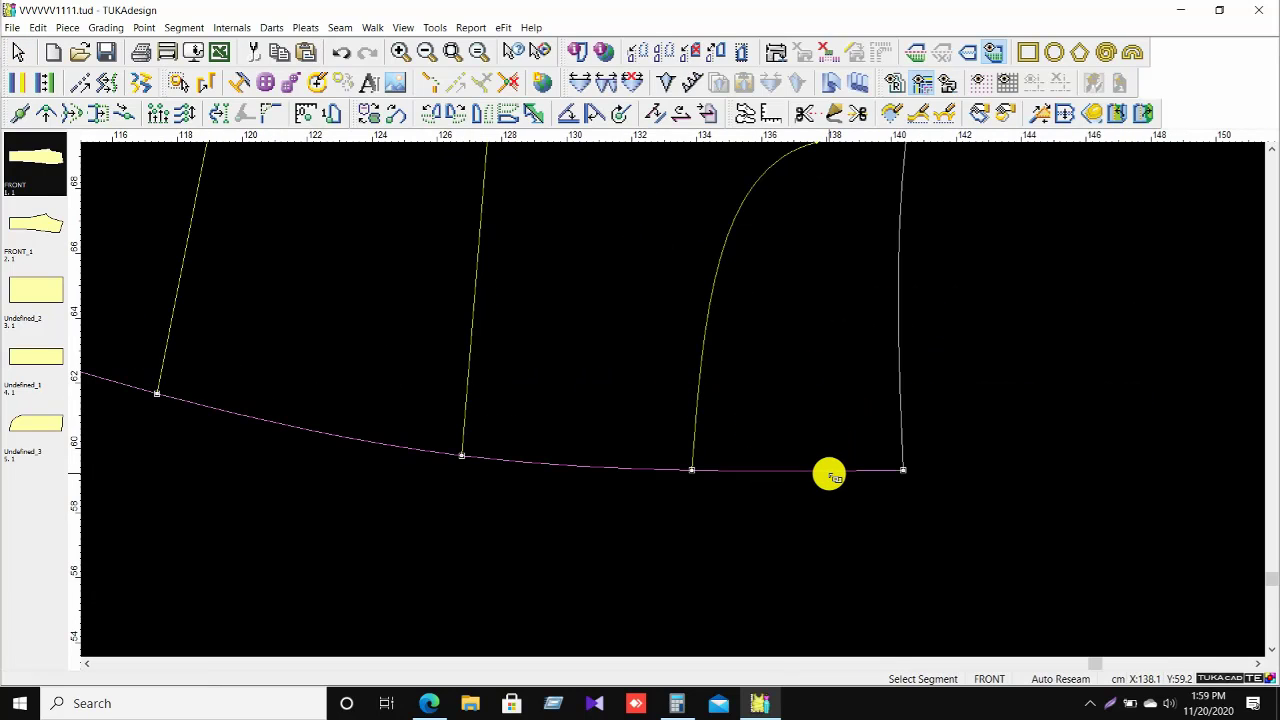
right_click(976, 355)
left_click(1009, 312)
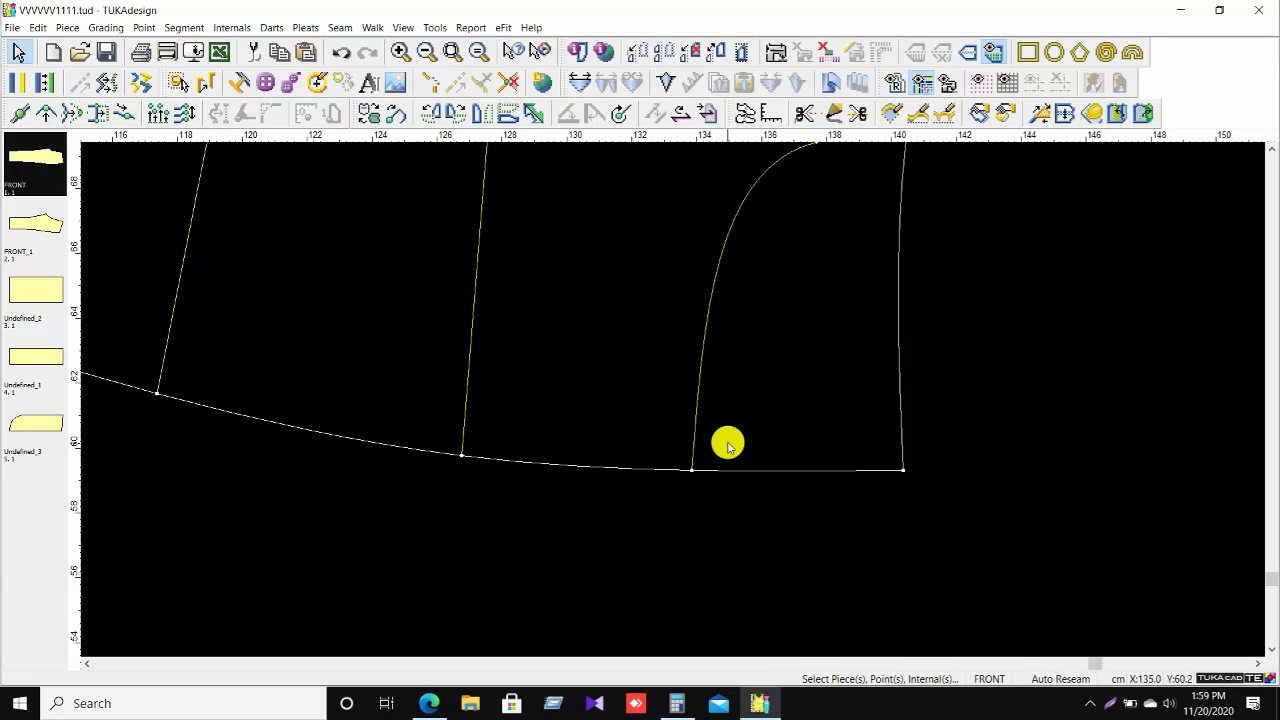
Draw a parallel line about 2.5 cm inside the side-seam segment below the pocket curve, extended at both ends, with points added on the snapped contour.
left_click(901, 474)
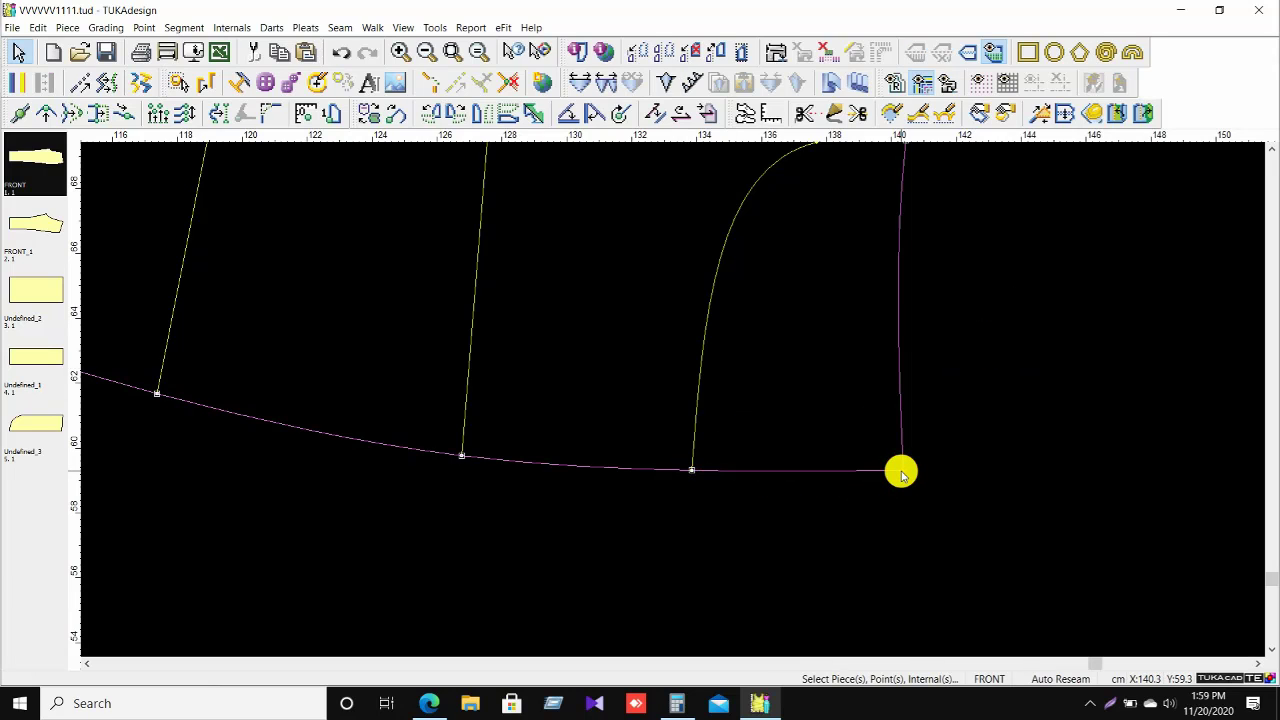
left_click(690, 470)
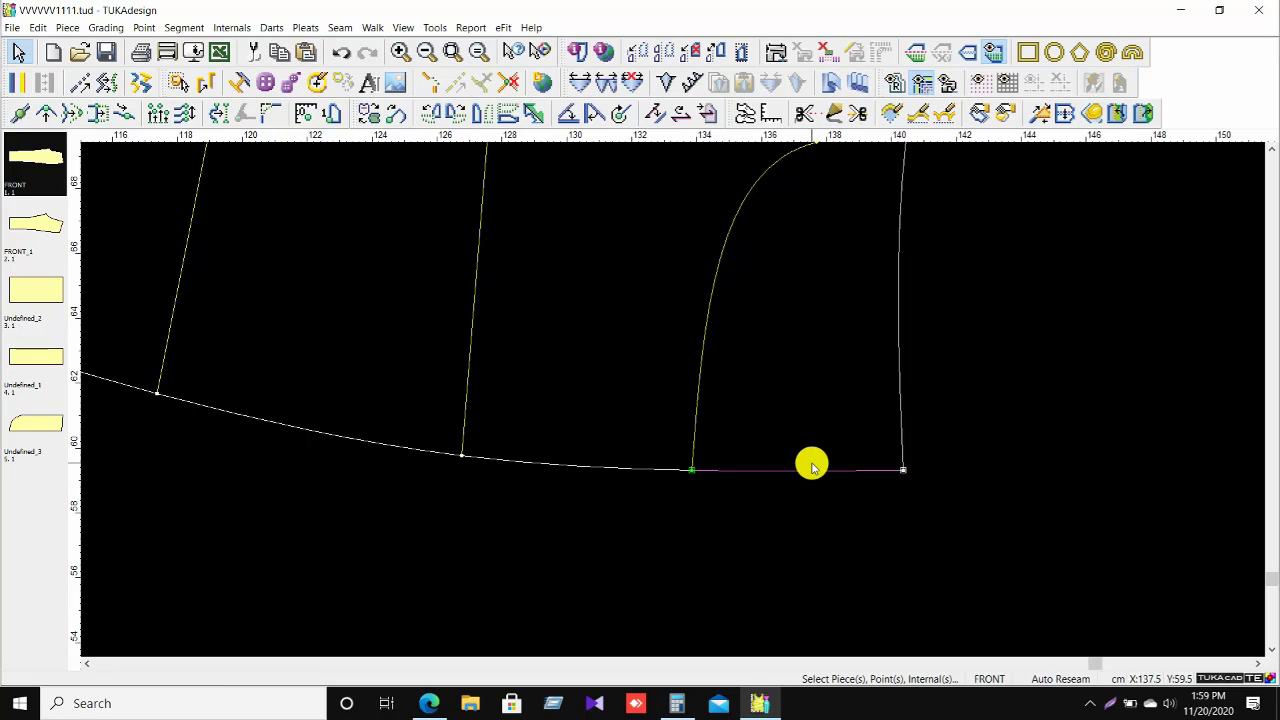
left_click(20, 83)
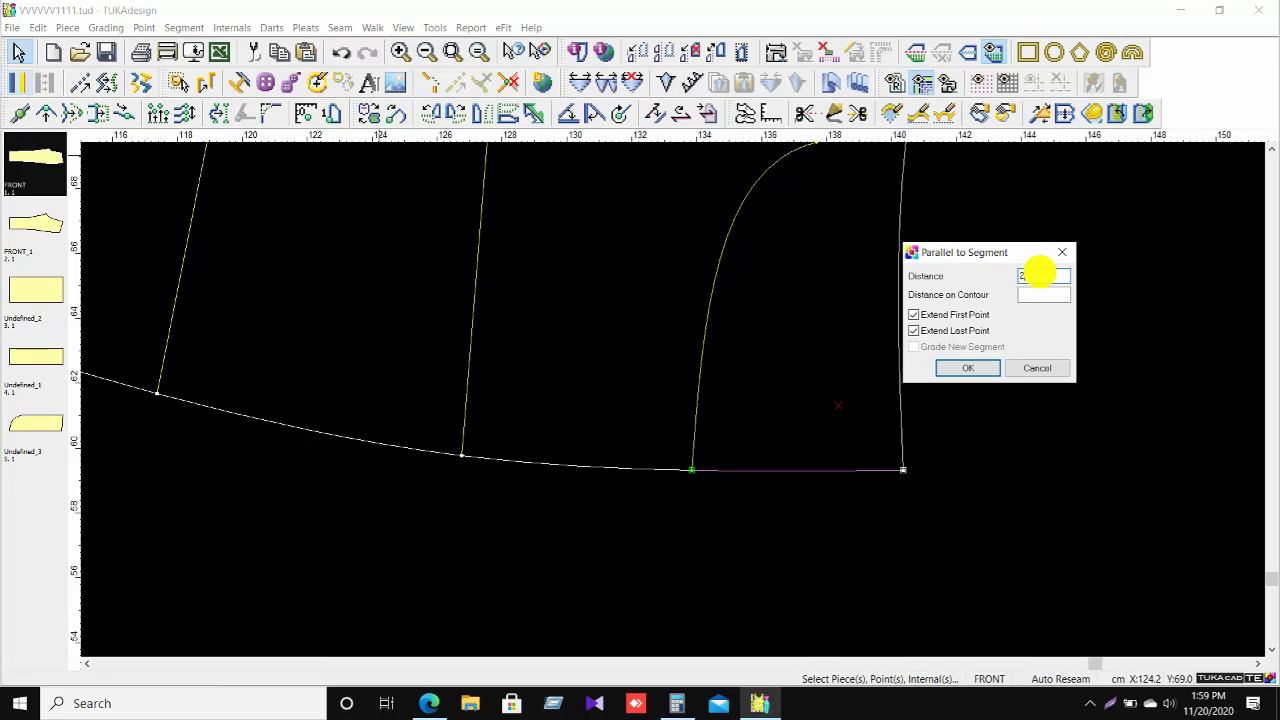
key("Return")
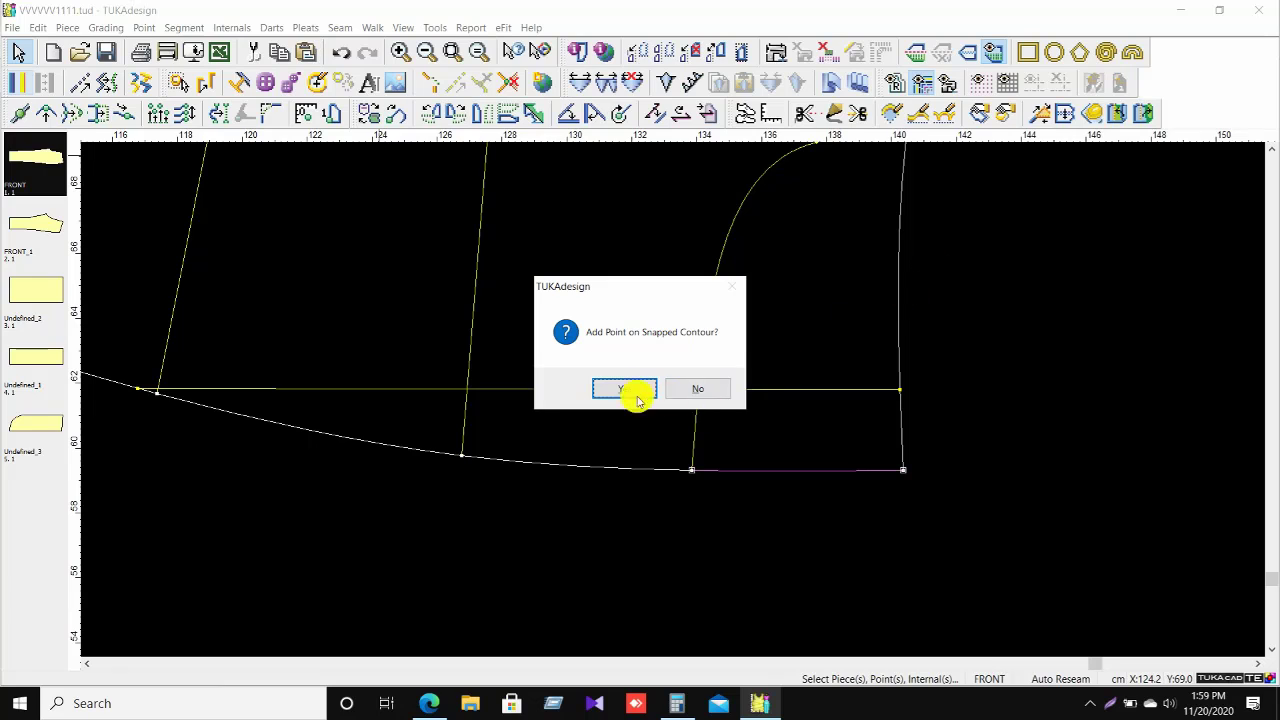
left_click(631, 391)
right_click(1102, 256)
left_click(1132, 264)
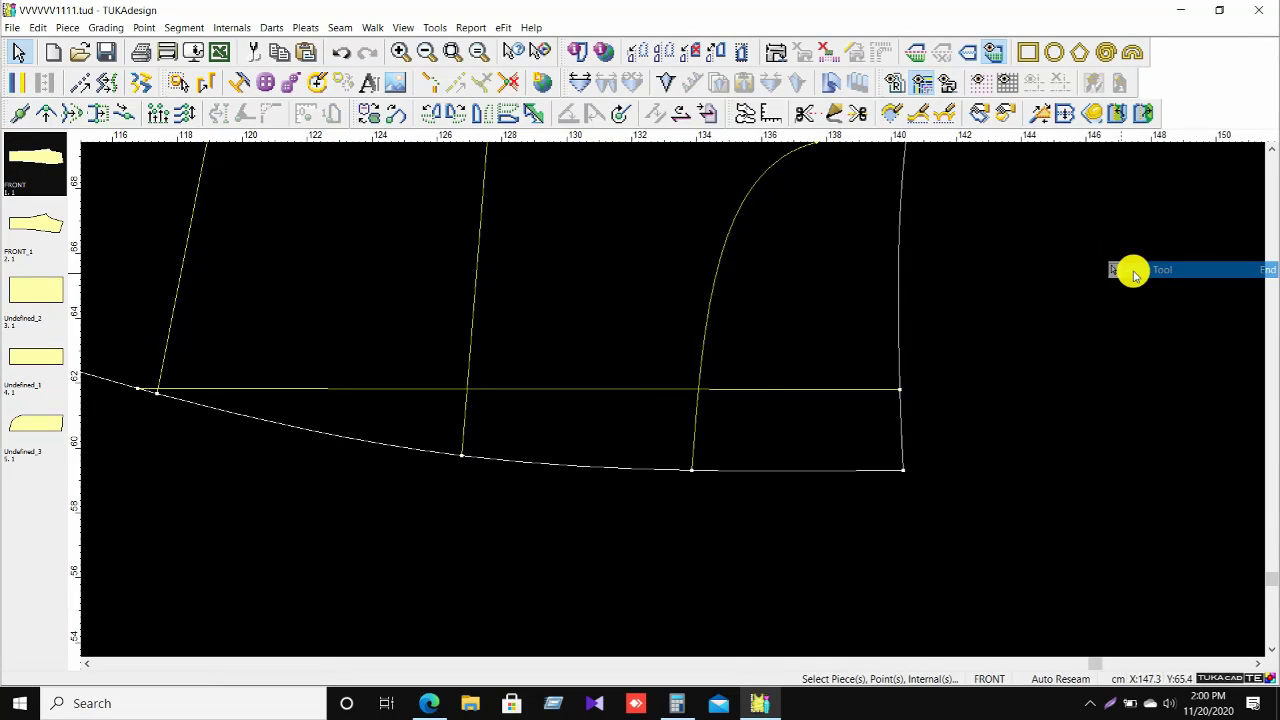
Try to rotate the FRONT piece to level its waist segment between the pocket opening and side-seam corner, and undo the rotation.
scroll(673, 402, "up", 2)
left_click(697, 256)
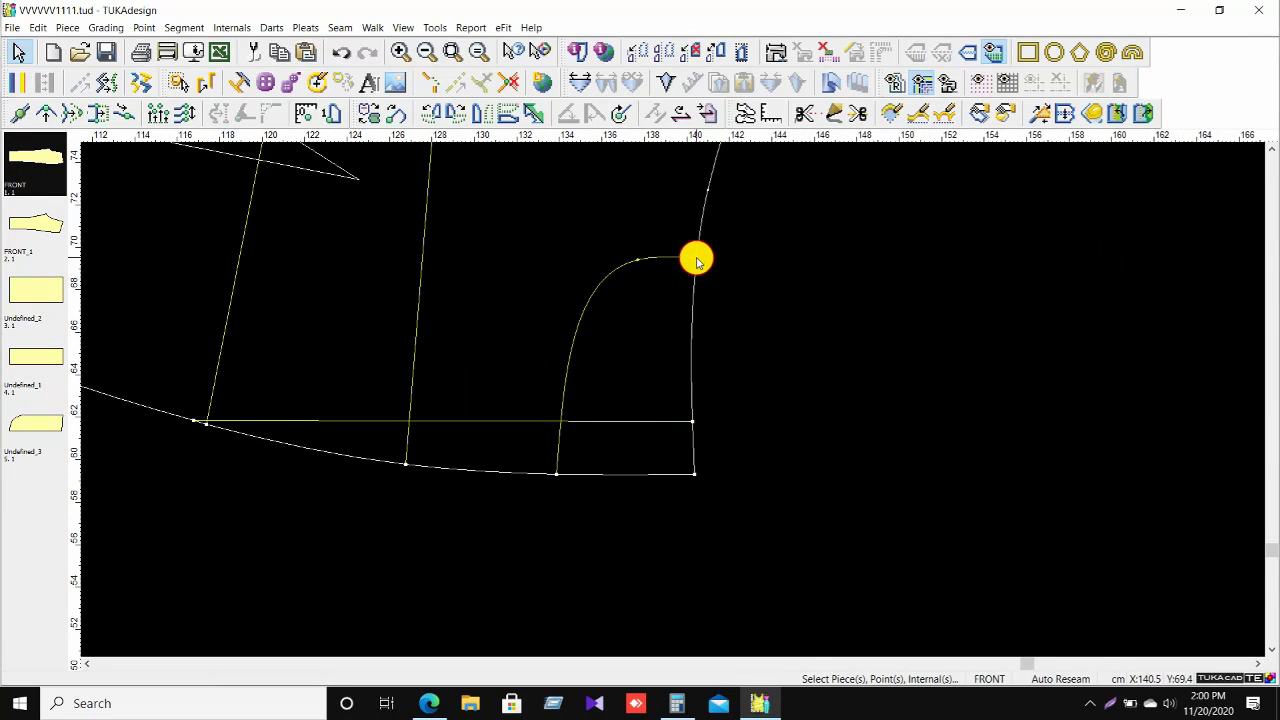
left_click(695, 473)
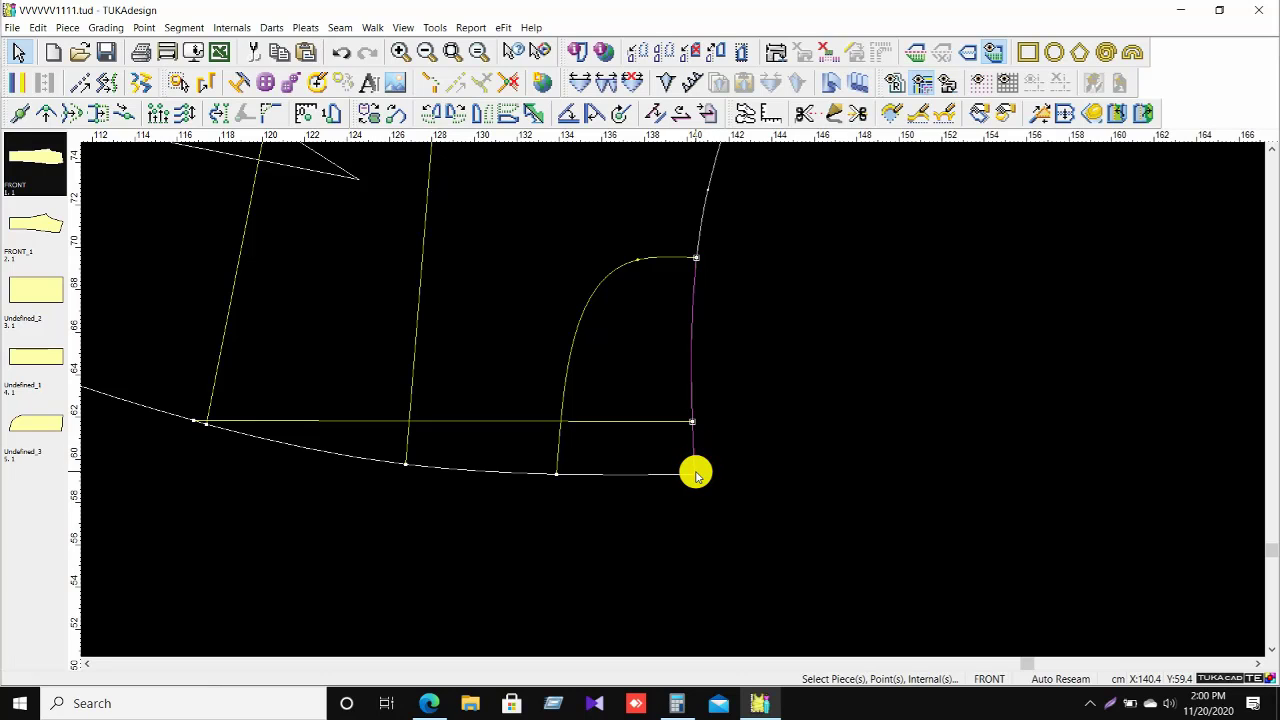
left_click(563, 124)
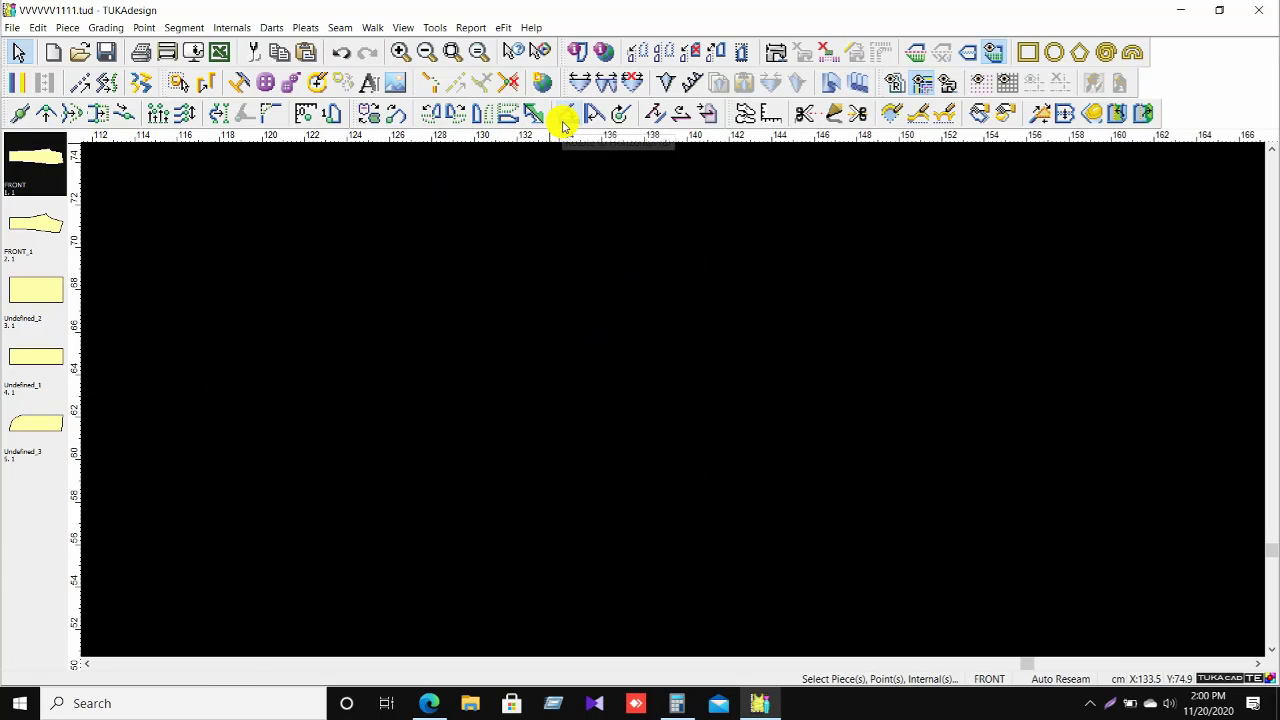
scroll(674, 403, "down", 6)
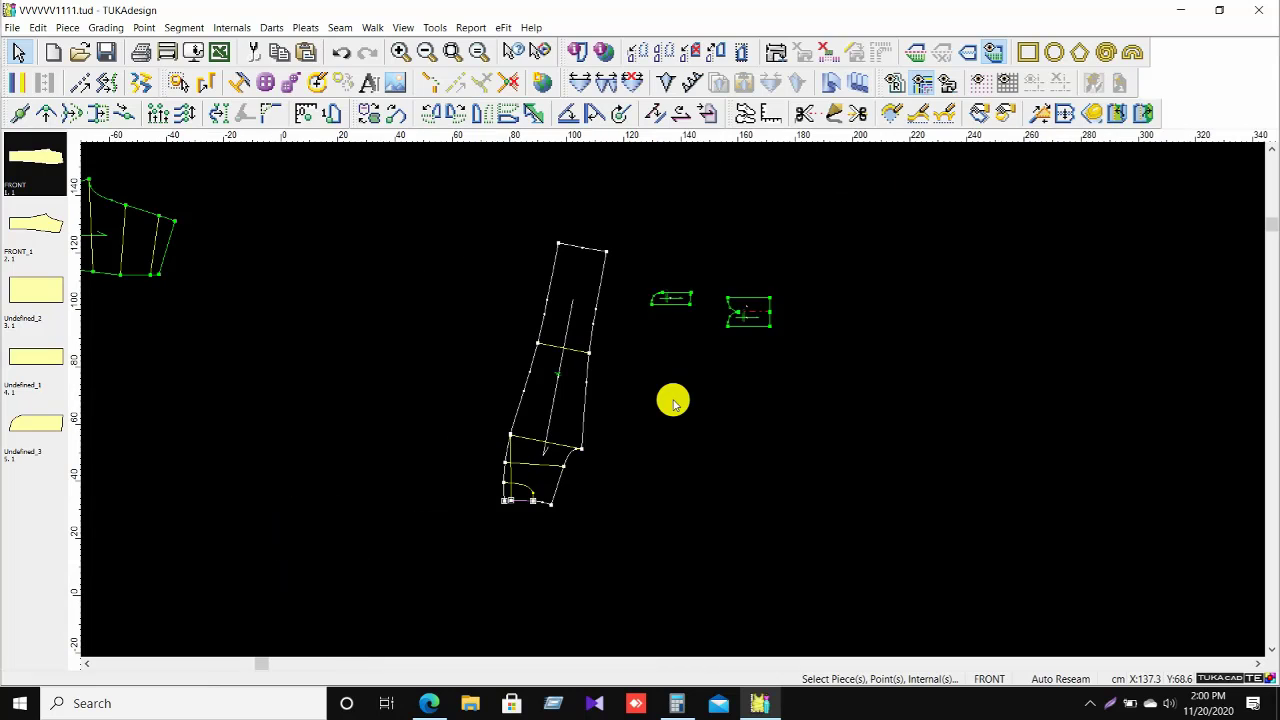
key("ctrl+z")
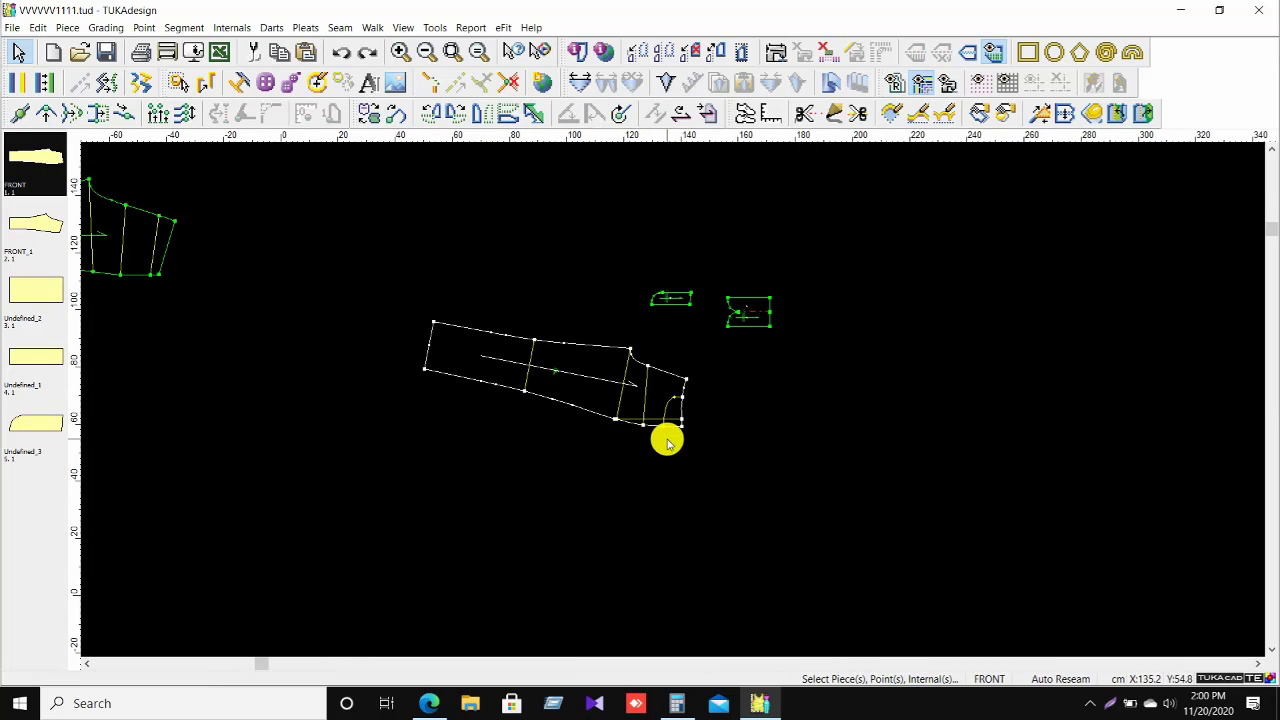
Rotate the FRONT piece so that its grainline lies horizontal.
scroll(668, 442, "up", 4)
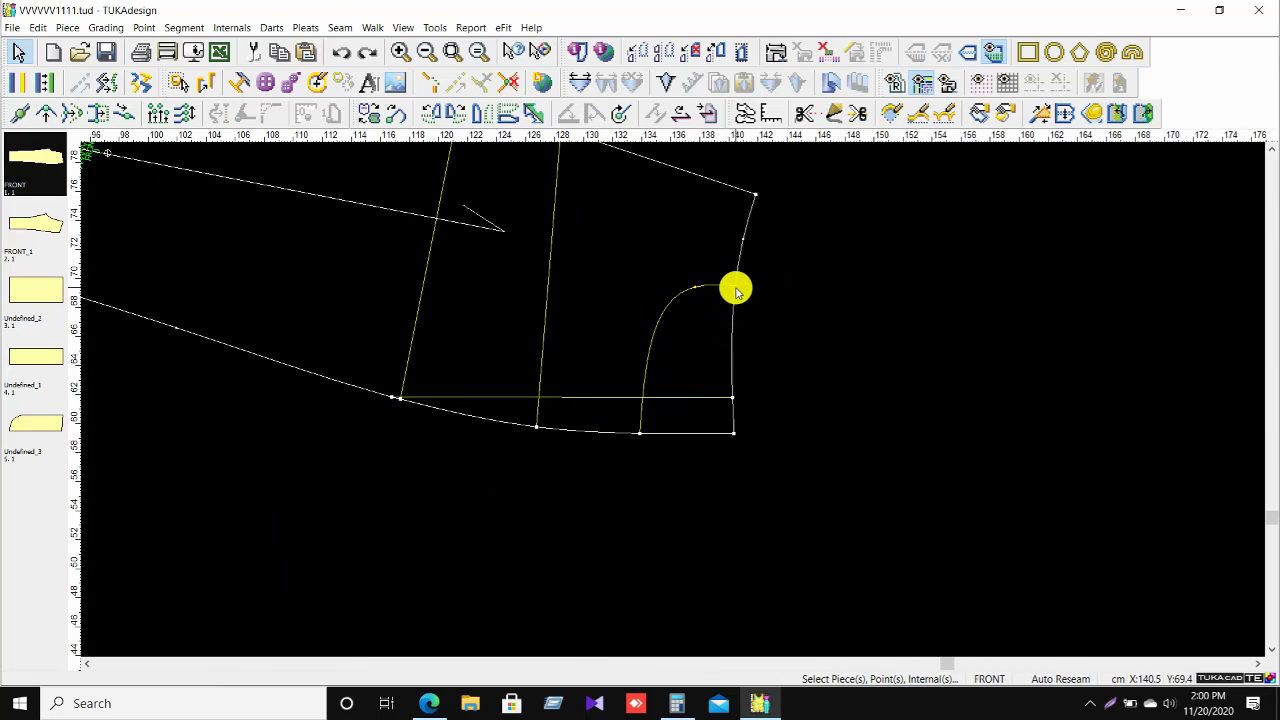
left_click(735, 288)
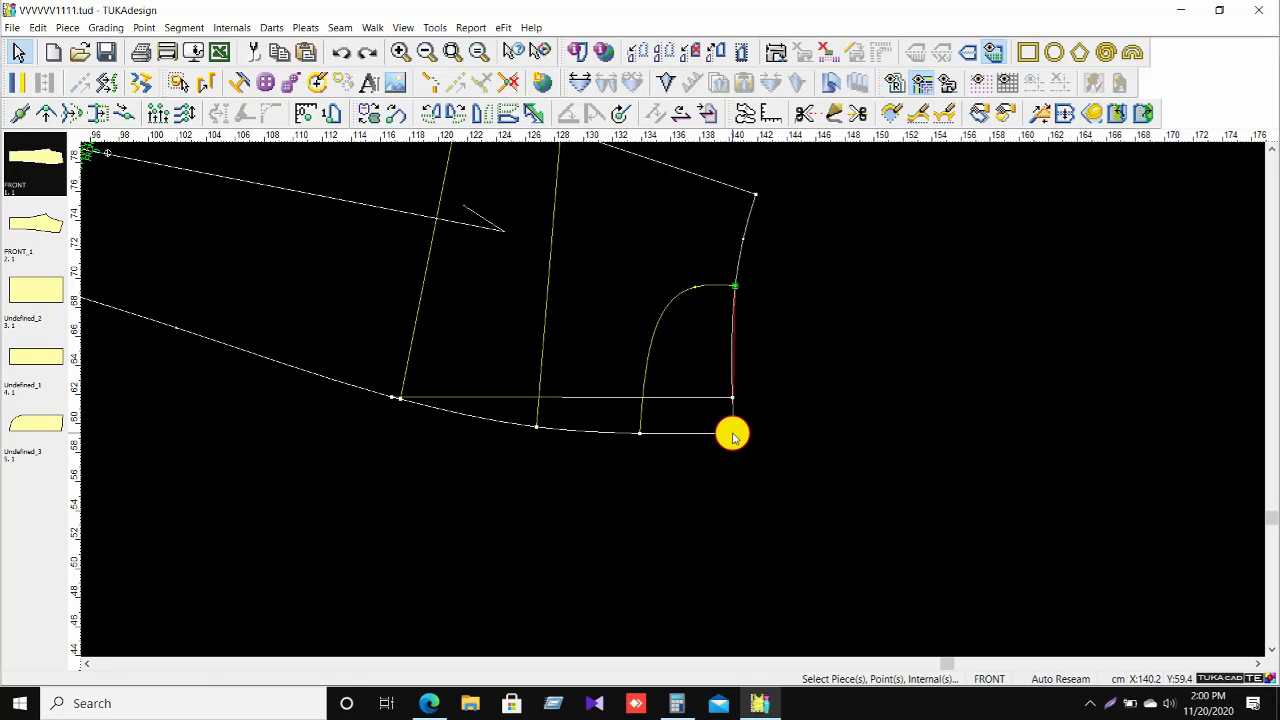
left_click(732, 435)
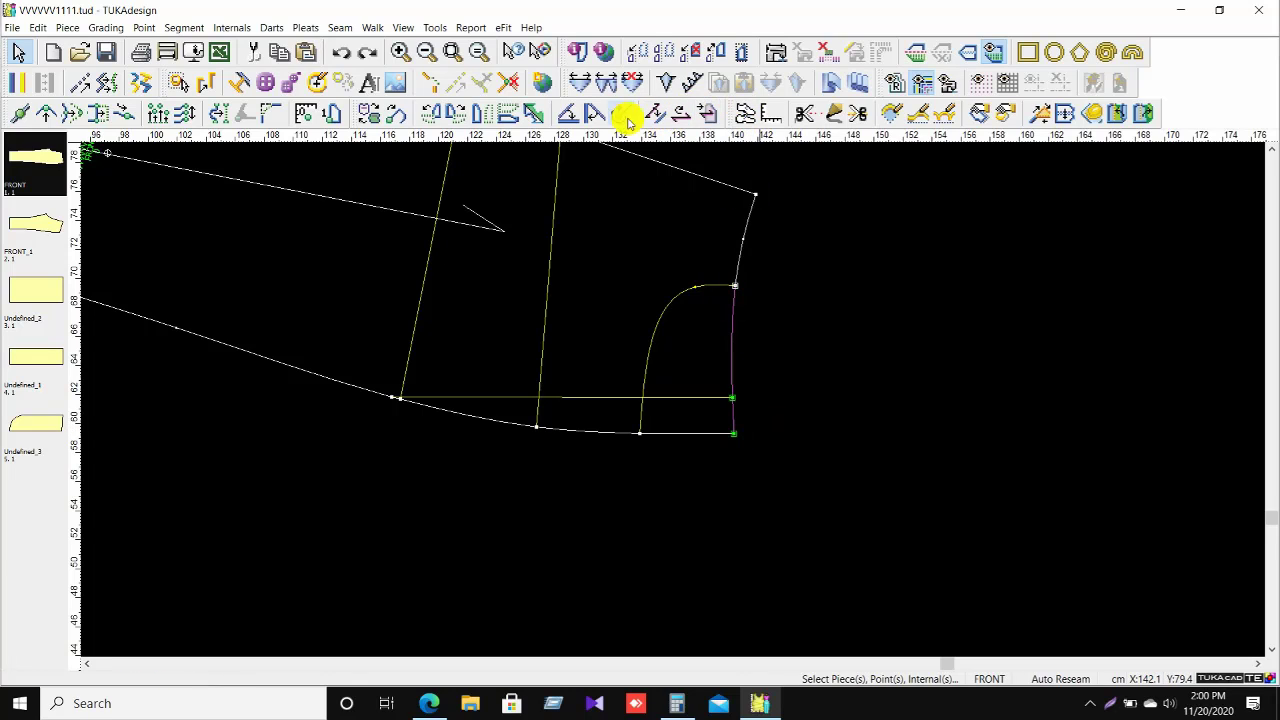
left_click(677, 115)
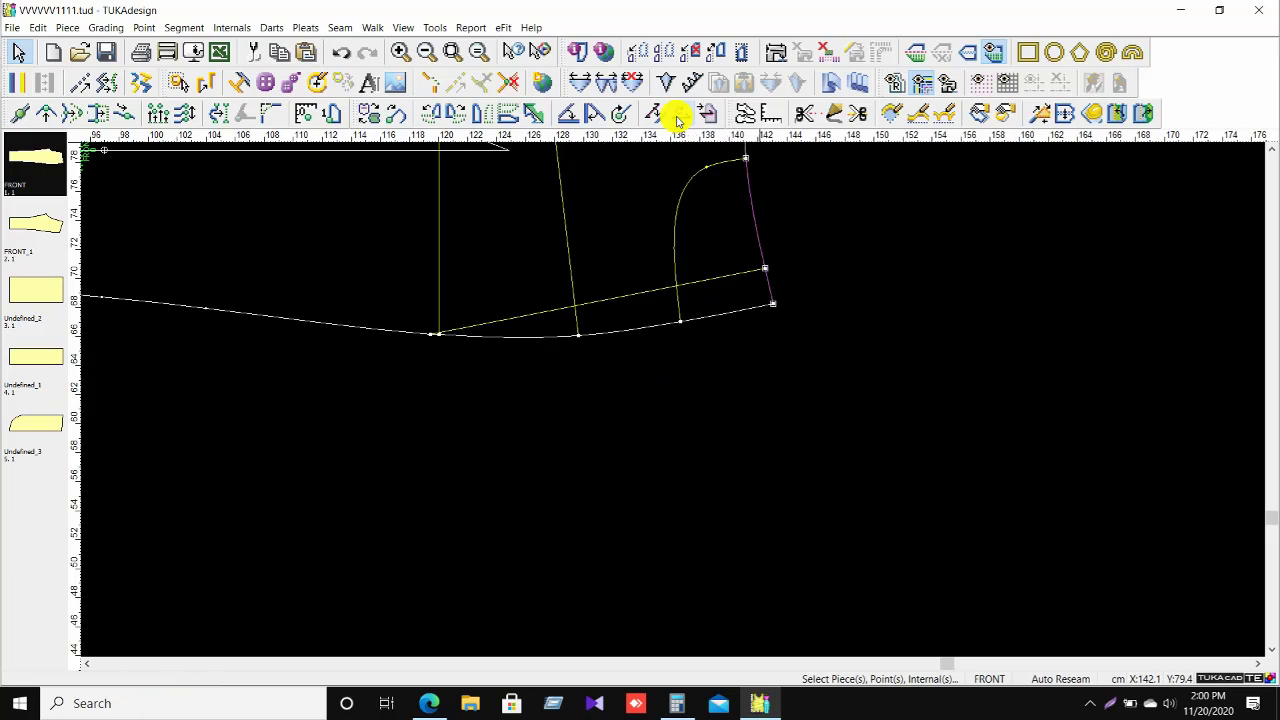
scroll(671, 397, "down", 2)
scroll(689, 374, "up", 2)
right_click(752, 350)
left_click(787, 367)
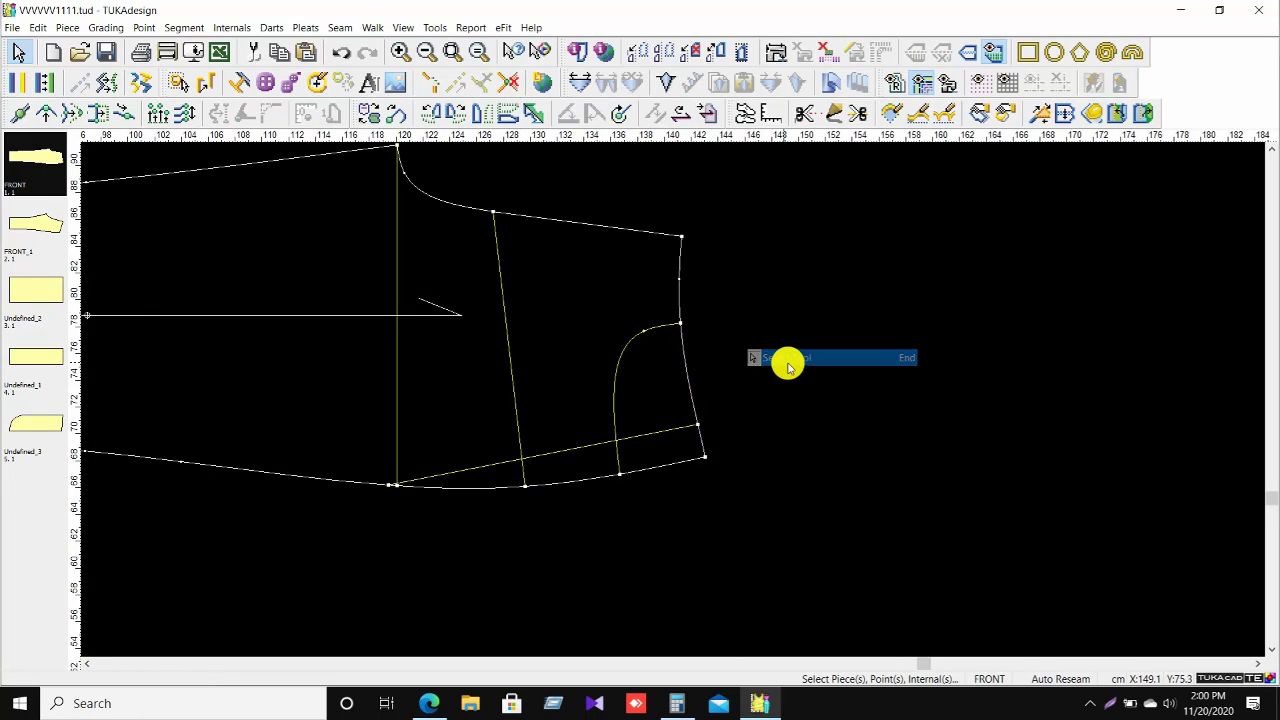
Draw a parallel line about 2 cm inside the waist segment beside the pocket curve, extended at both ends, with points added on the snapped contour.
left_click(680, 326)
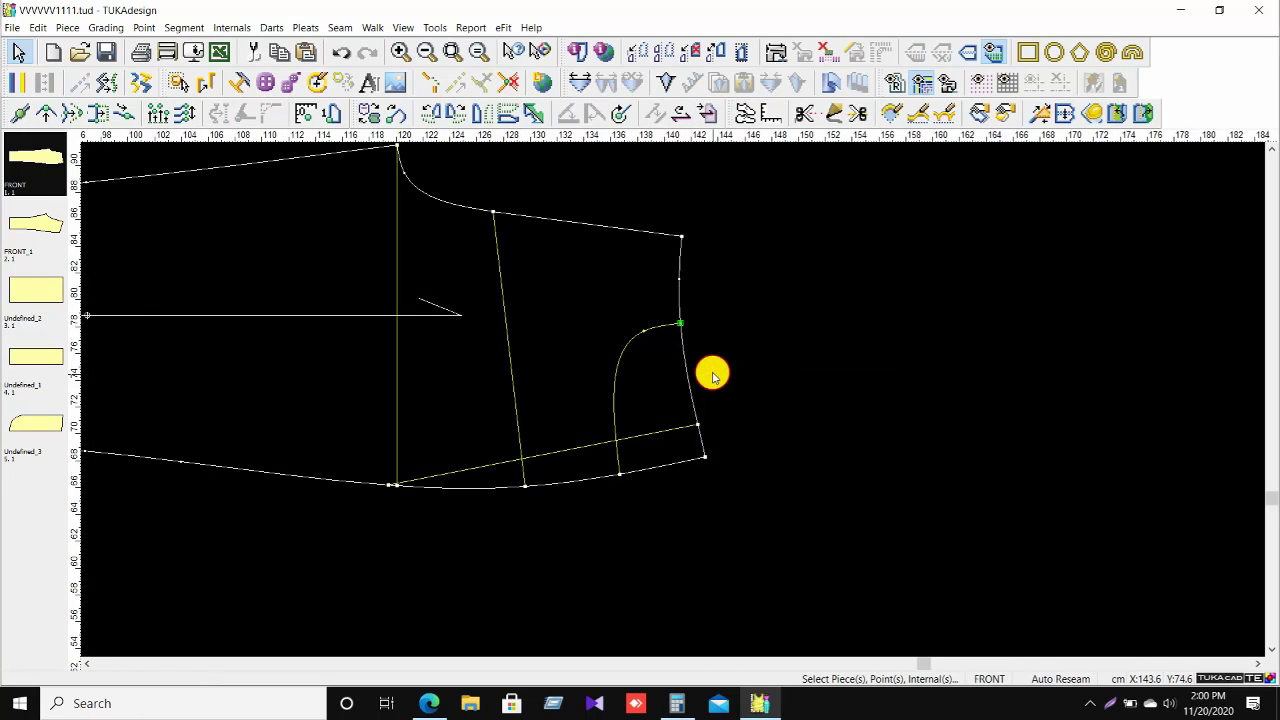
left_click(705, 458)
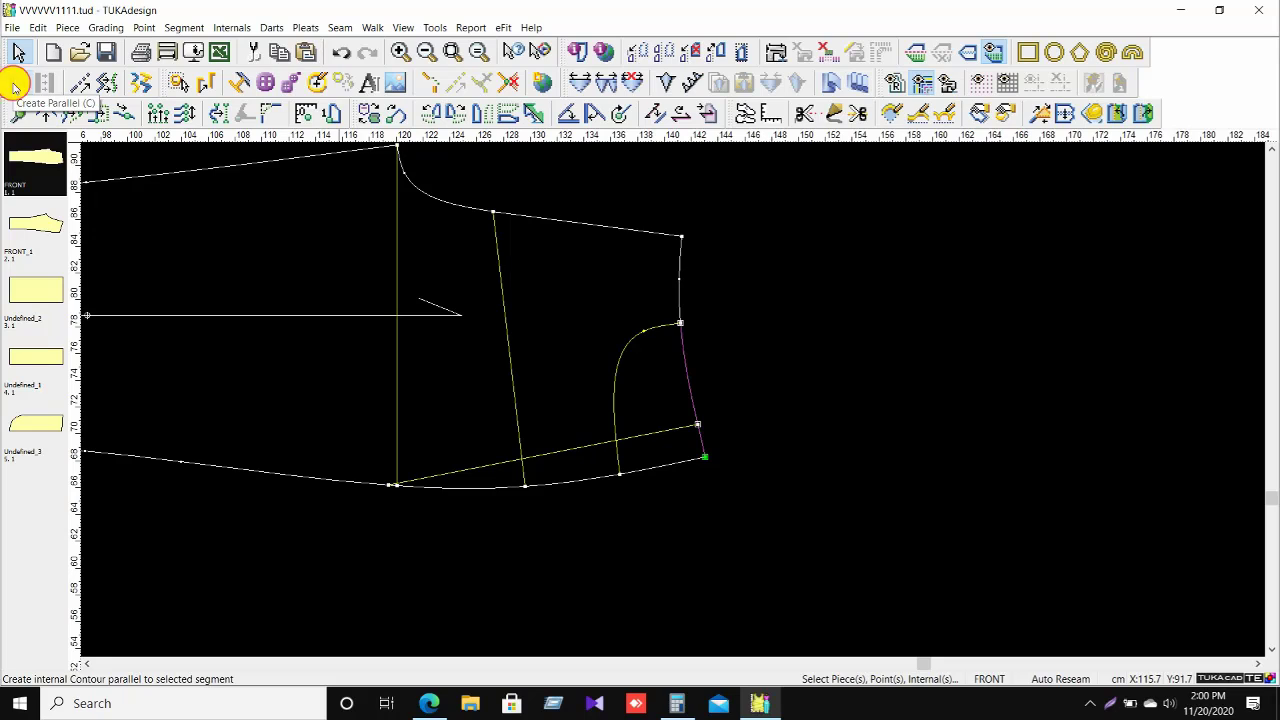
left_click(15, 86)
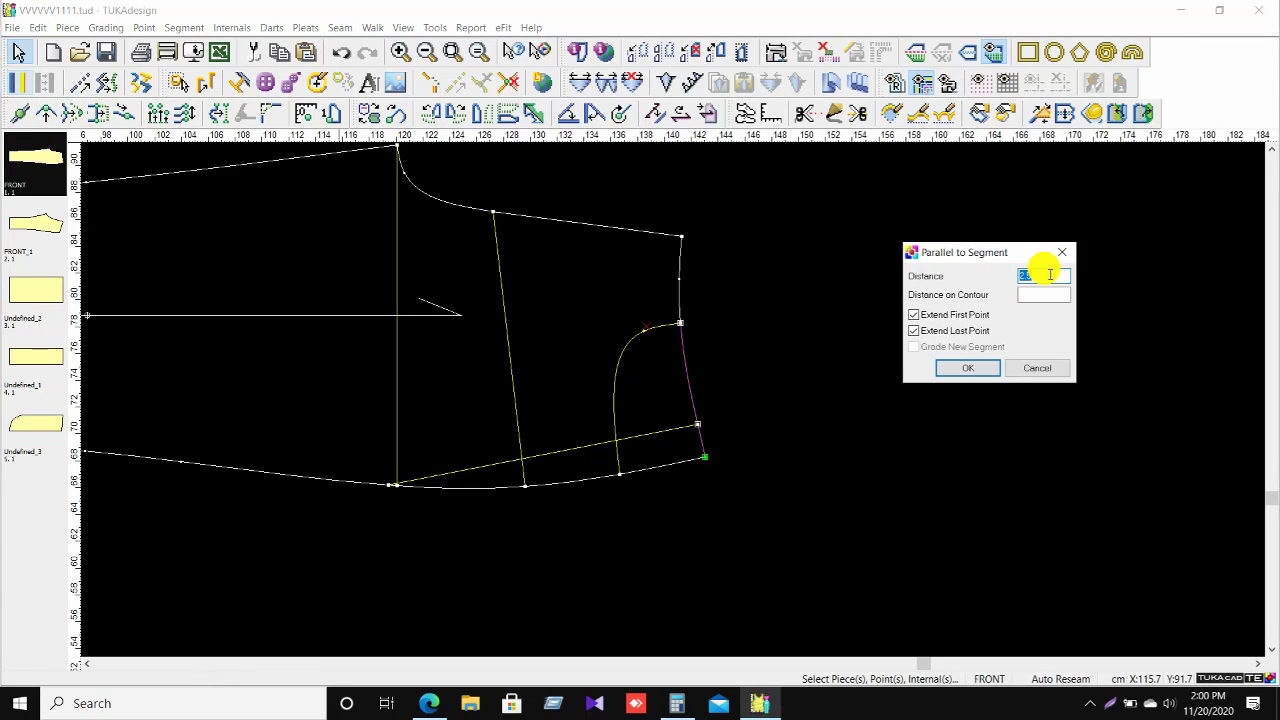
key("Return")
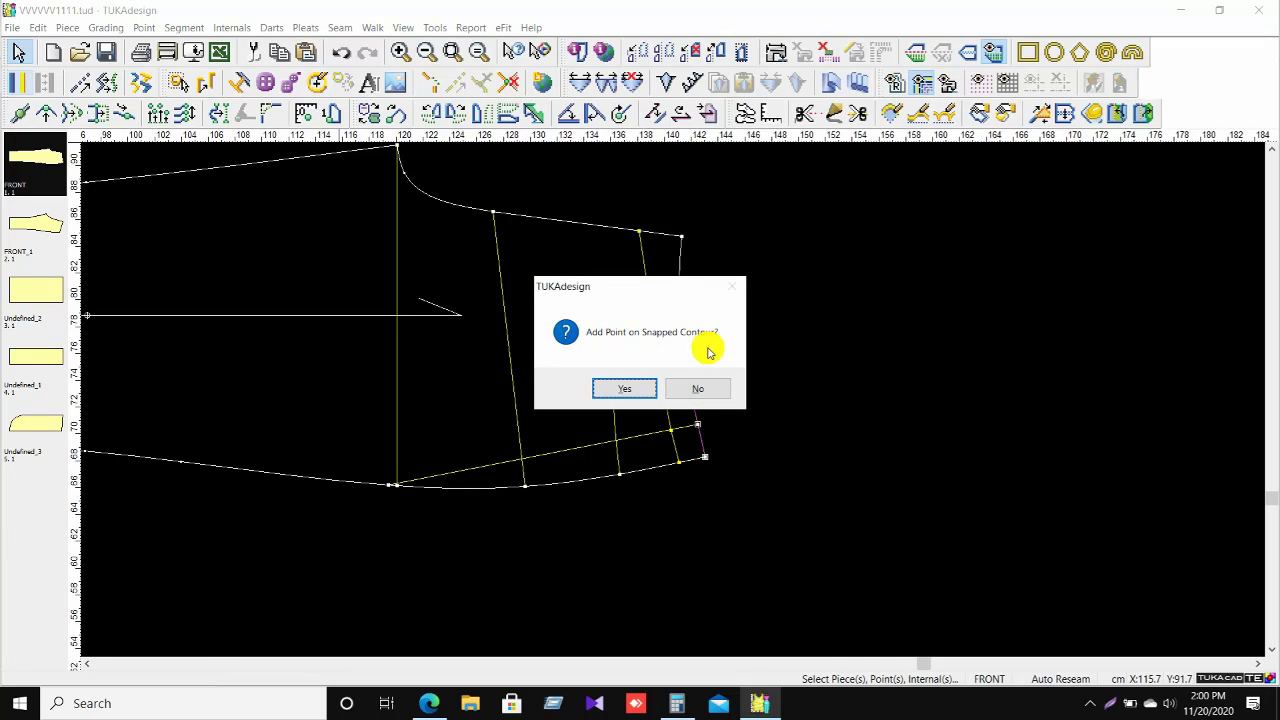
left_click(643, 392)
right_click(804, 325)
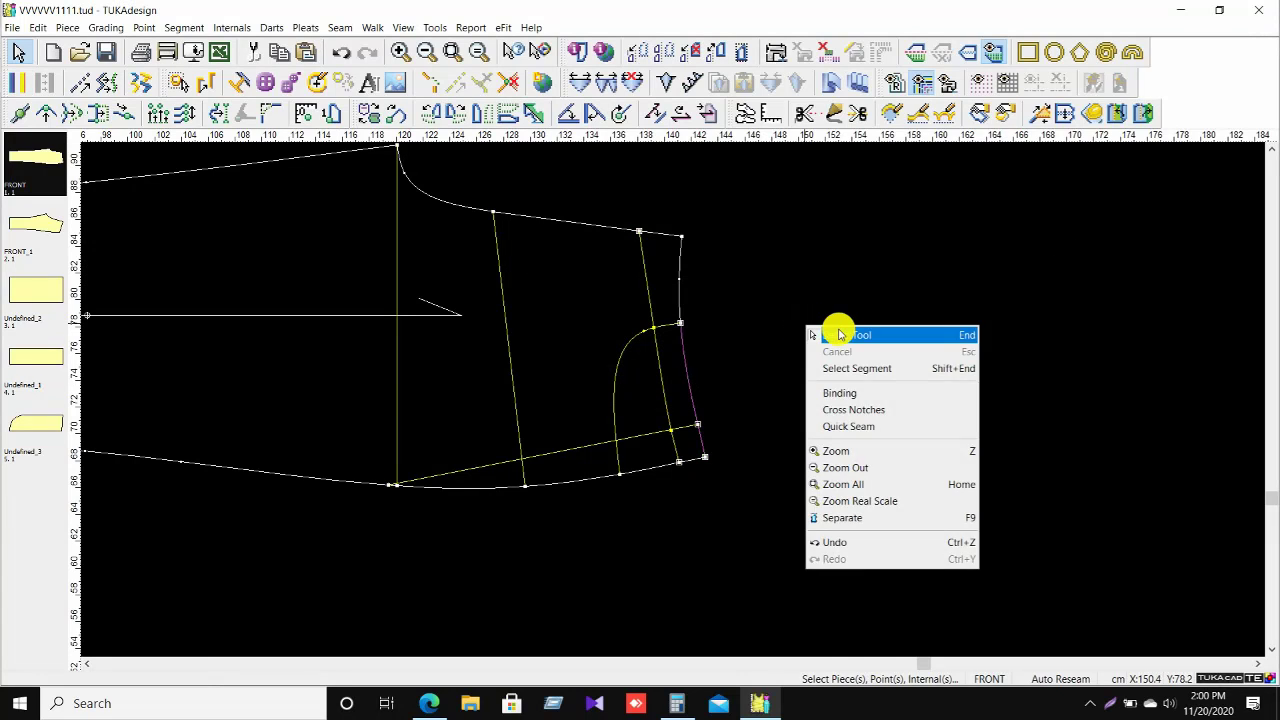
left_click(839, 335)
scroll(632, 381, "up", 2)
scroll(672, 395, "down", 2)
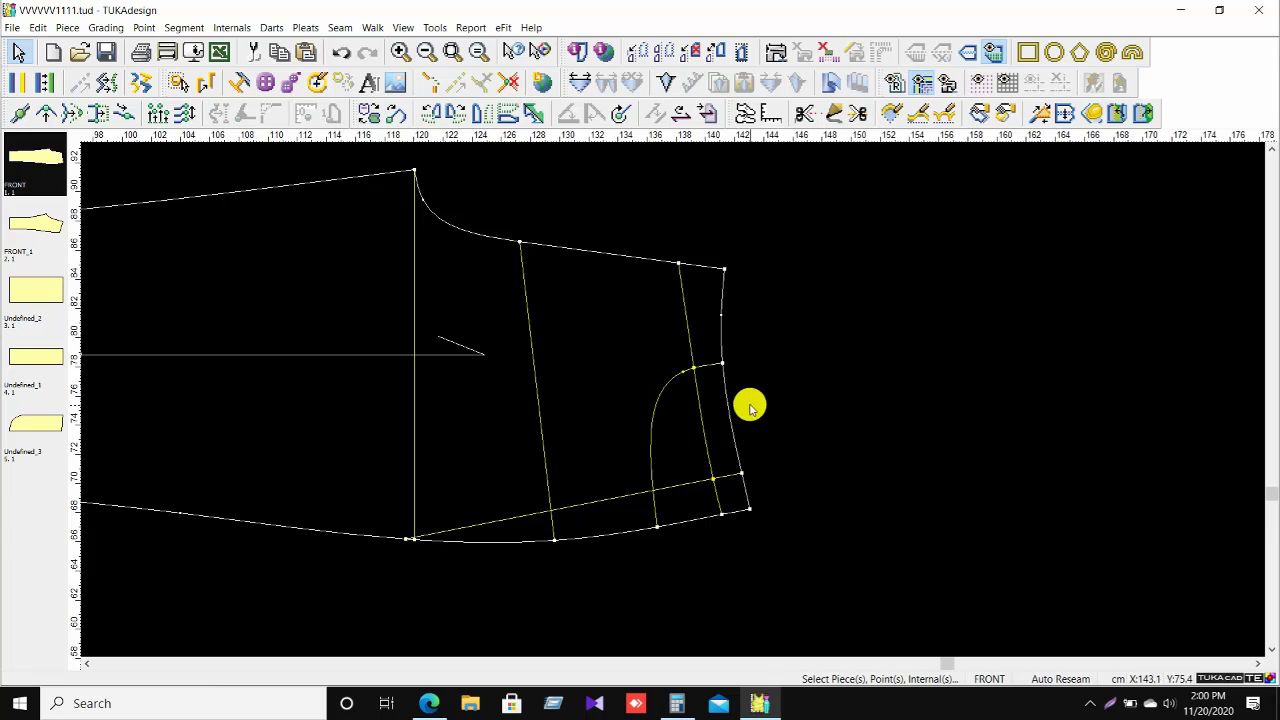
scroll(706, 371, "up", 1)
right_click(866, 372)
left_click(890, 375)
scroll(674, 391, "up", 1)
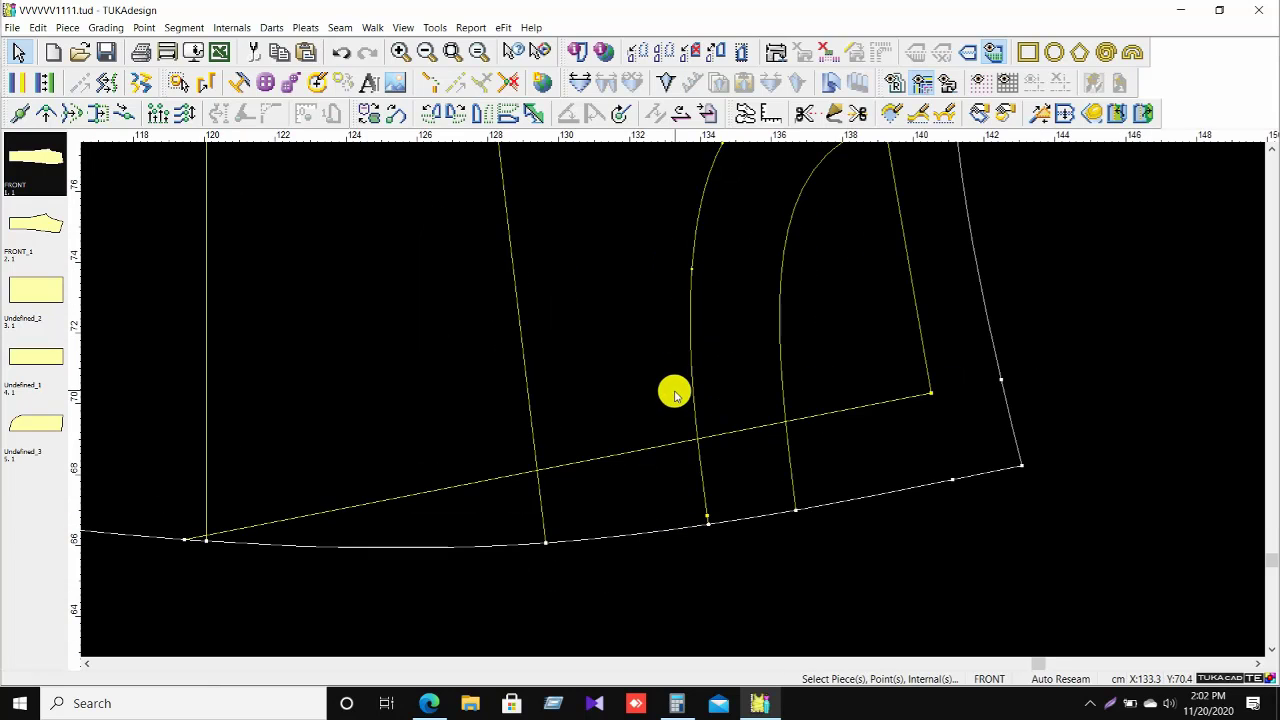
Try to add a point on the FRONT waist contour, 4 cm from the previous grading point, near the end of the outer pocket curve.
scroll(674, 391, "down", 2)
scroll(720, 285, "up", 1)
scroll(671, 398, "down", 2)
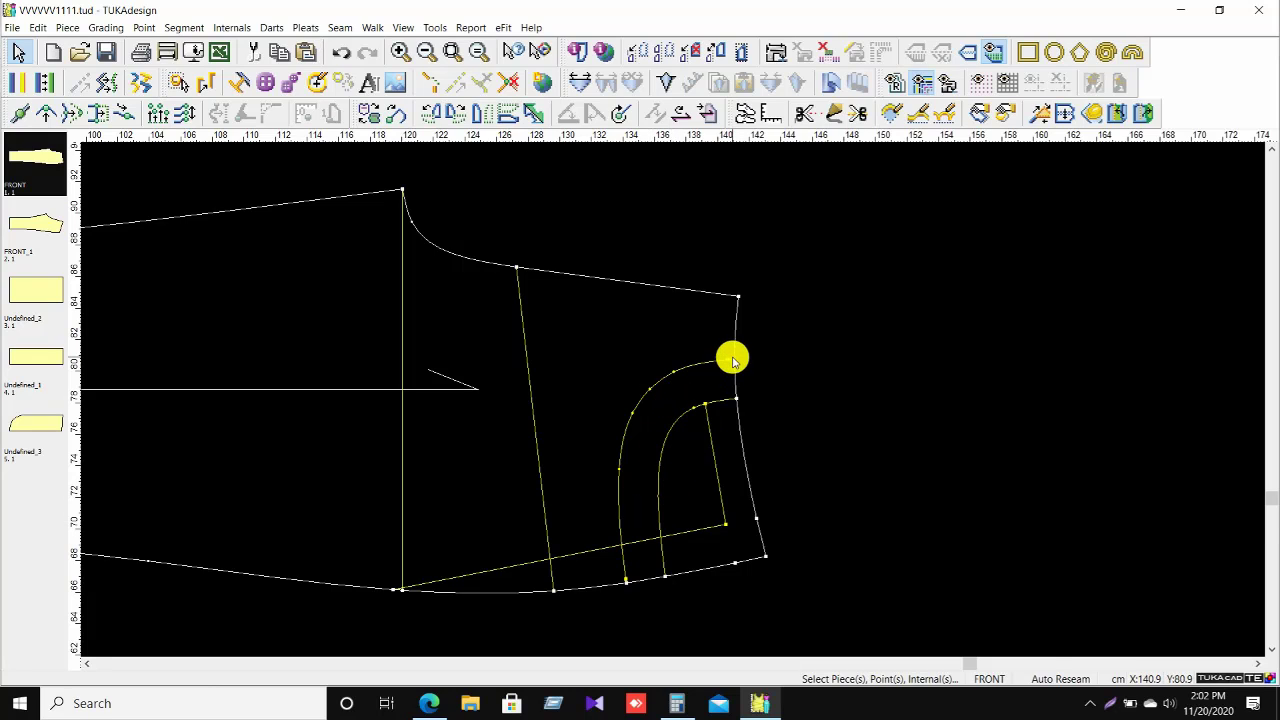
scroll(720, 378, "up", 1)
key("Insert")
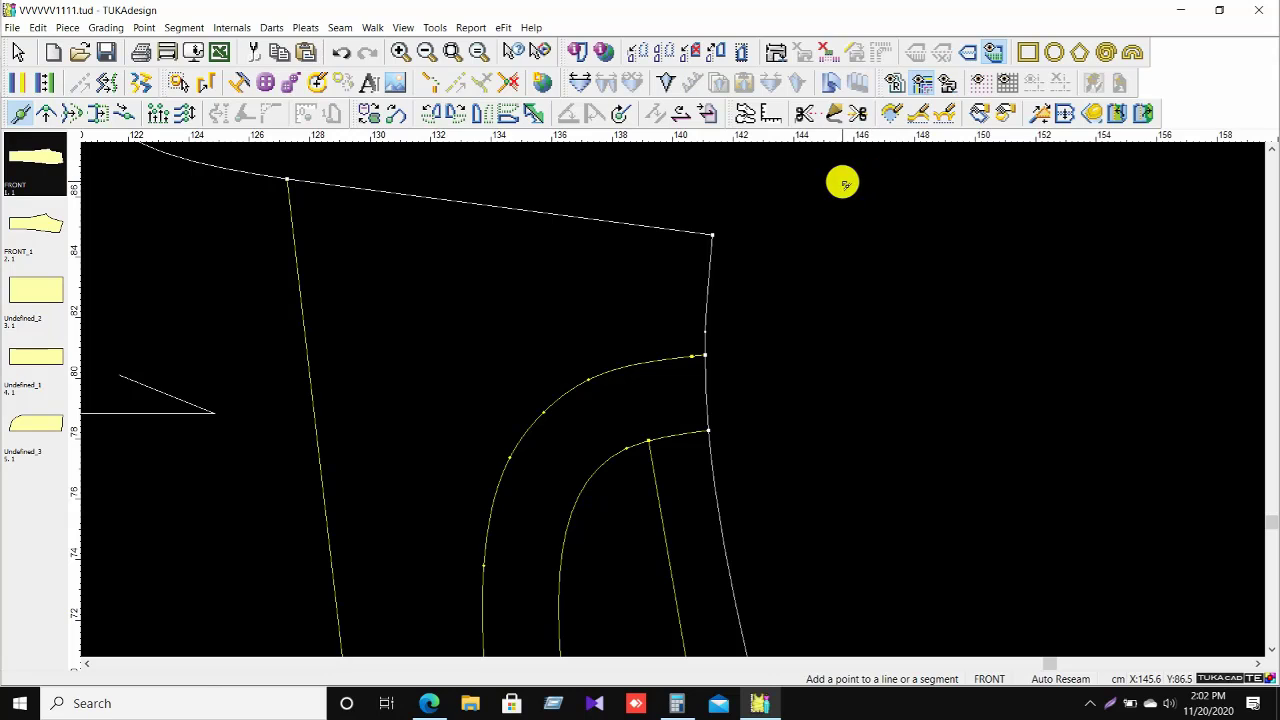
right_click(842, 183)
left_click(860, 193)
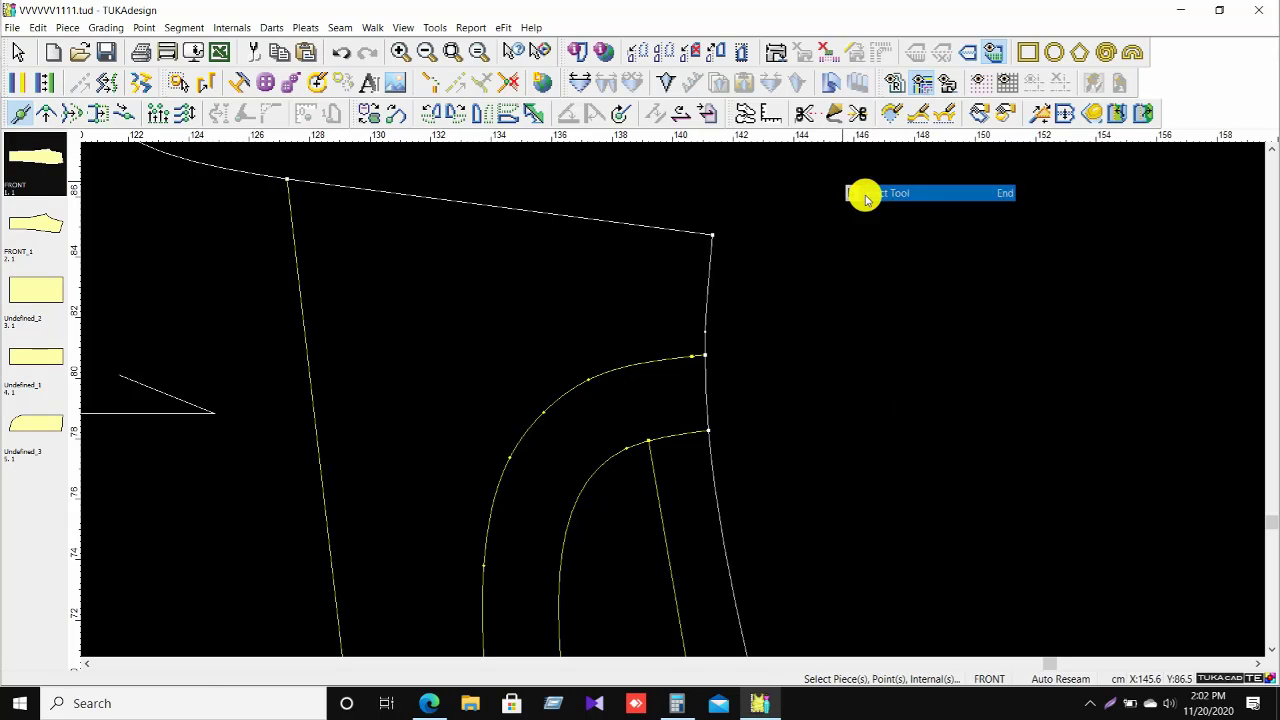
left_click(27, 111)
left_click(711, 251)
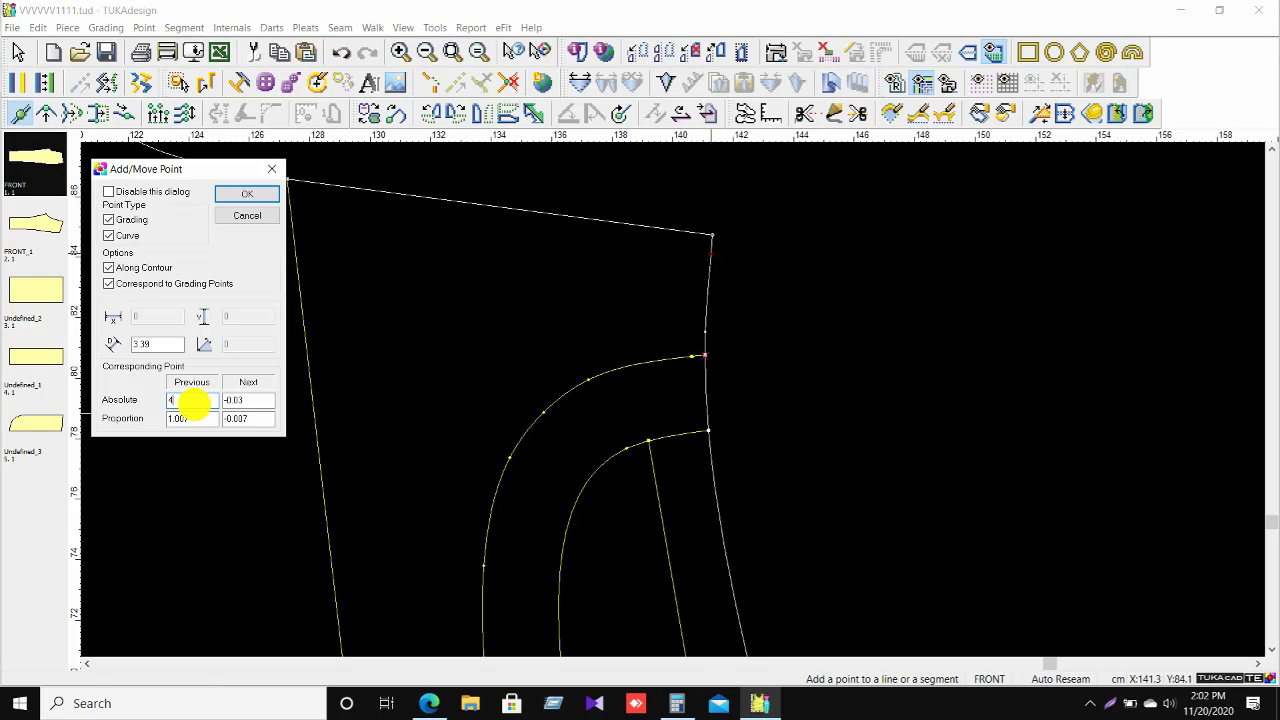
key("Return")
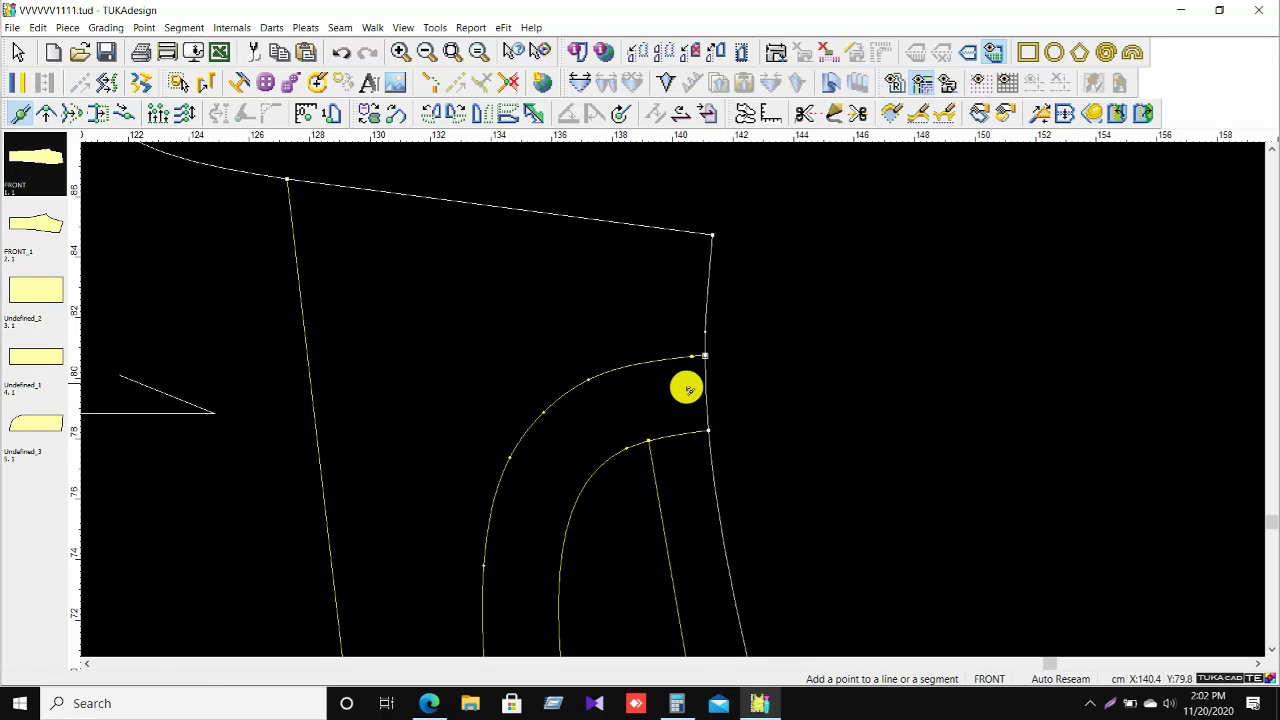
scroll(686, 389, "up", 5)
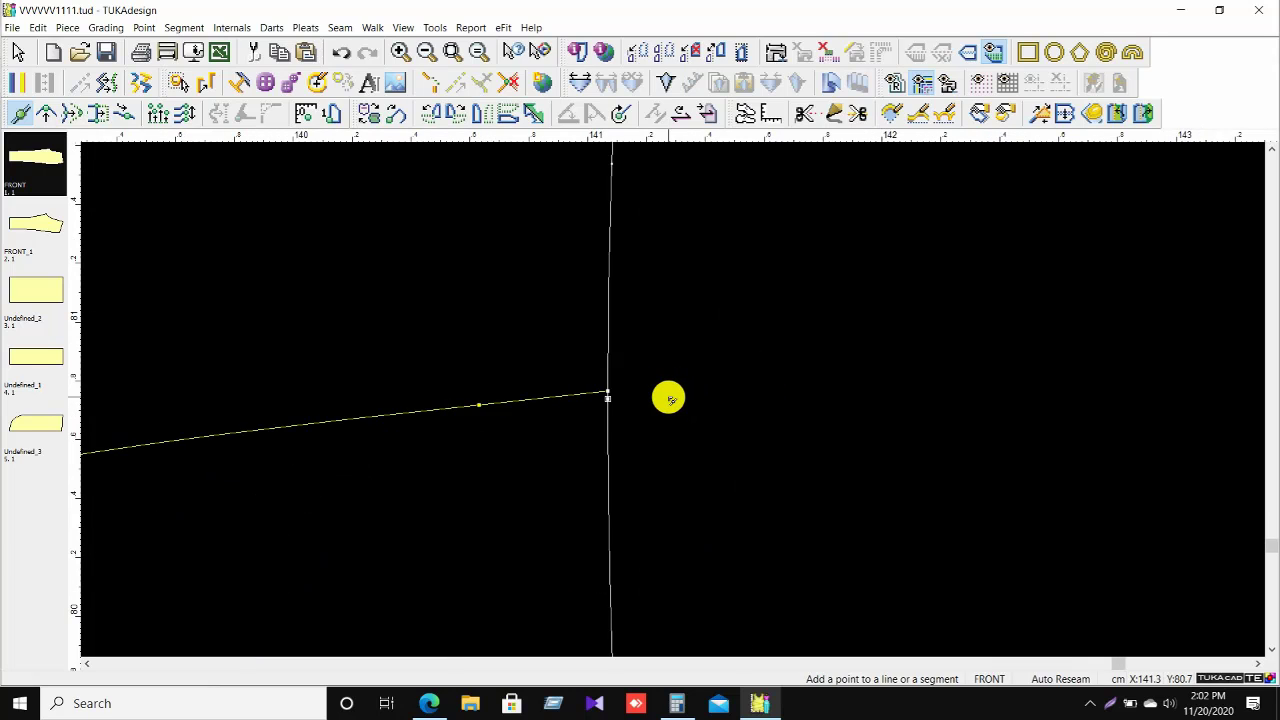
left_click(608, 393)
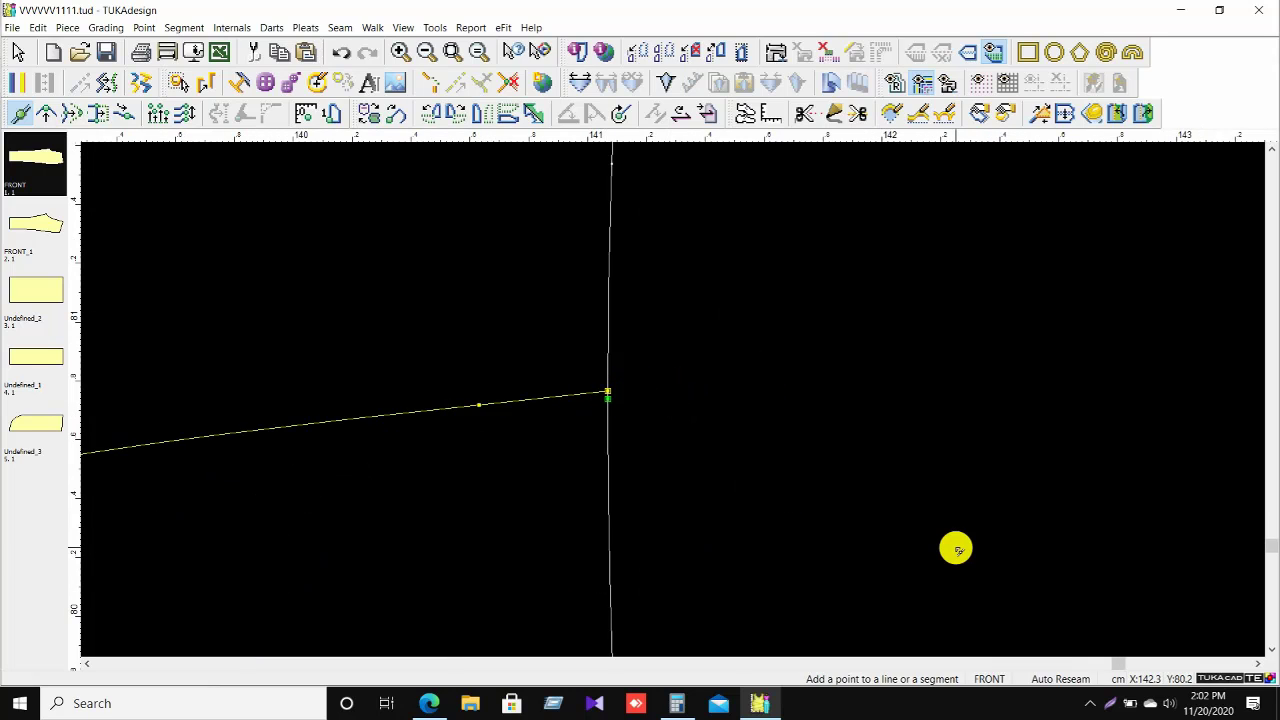
scroll(671, 400, "down", 5)
right_click(771, 306)
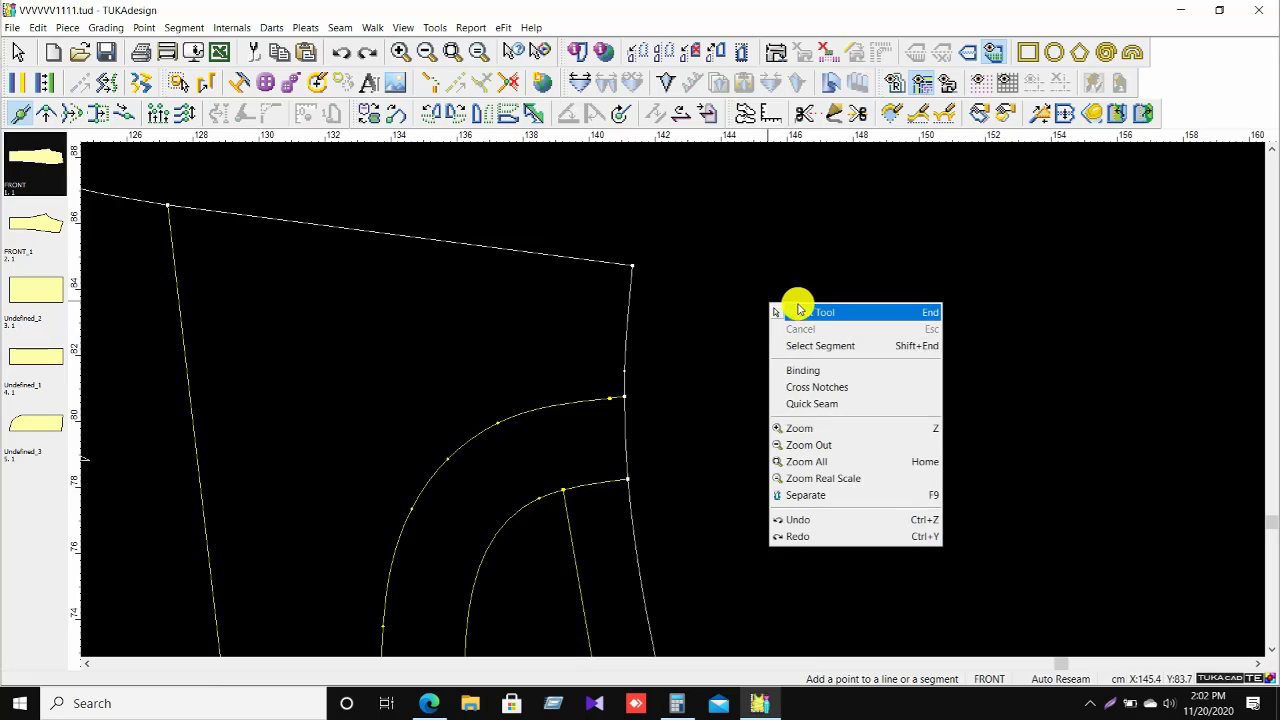
left_click(802, 312)
Undo the outer curve drawn parallel to the pocket opening on the FRONT piece.
scroll(671, 397, "down", 2)
scroll(671, 397, "up", 5)
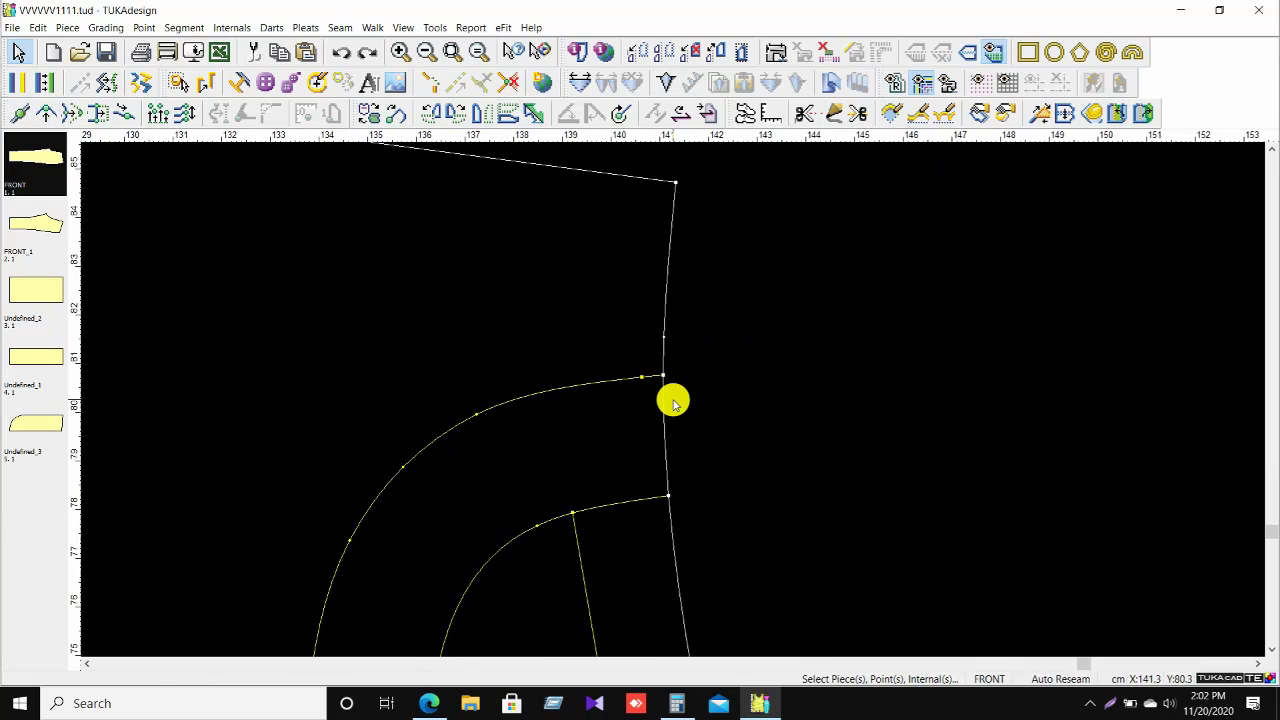
scroll(673, 402, "down", 4)
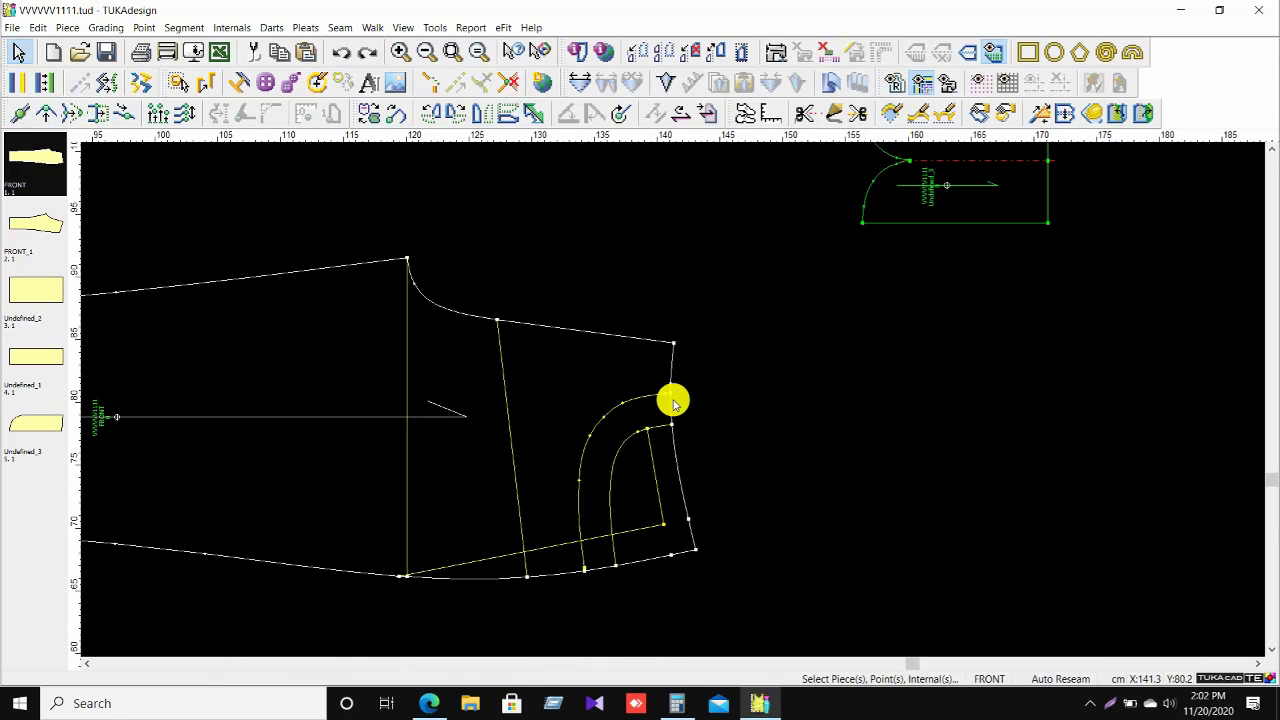
scroll(672, 401, "up", 4)
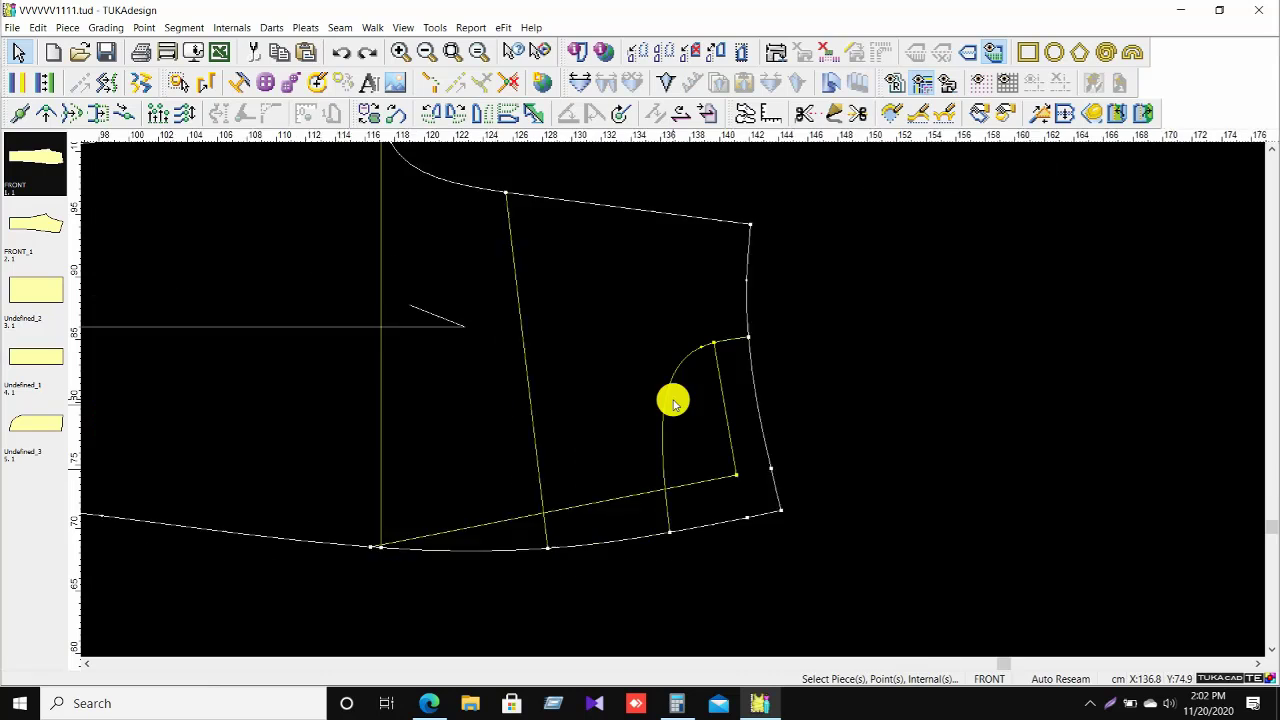
right_click(836, 337)
left_click(891, 342)
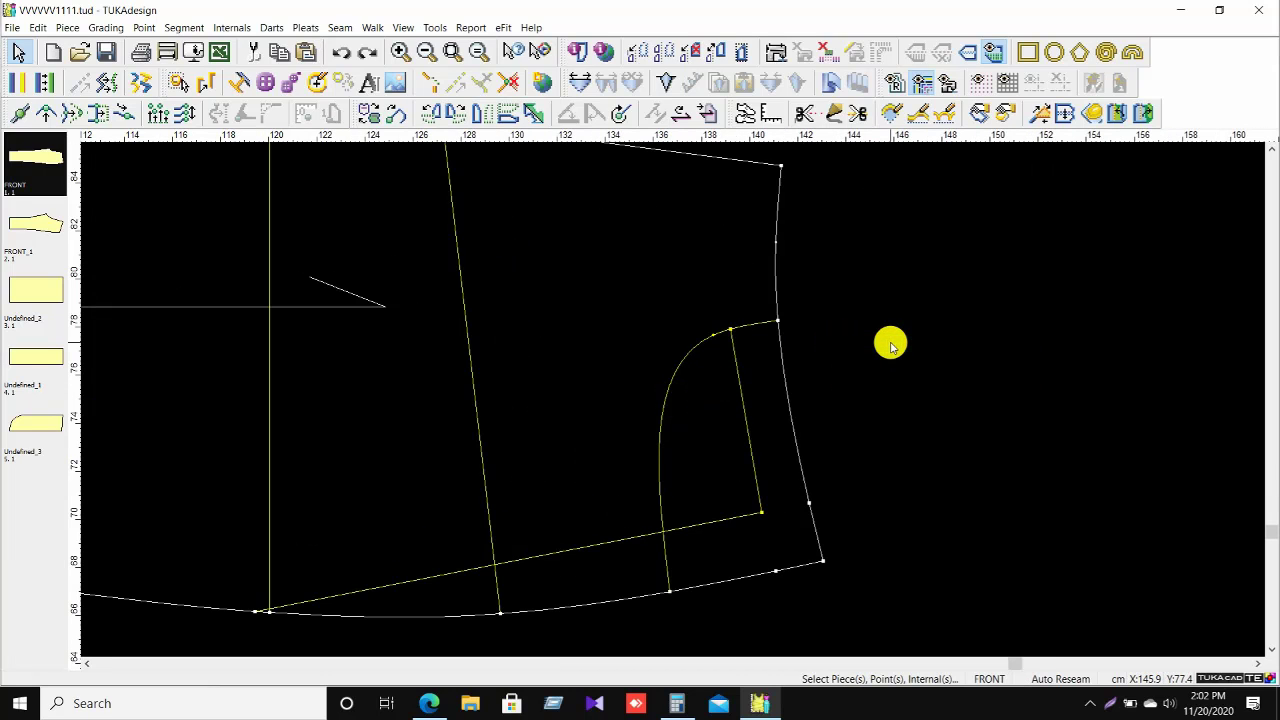
Try to move the lower-edge points of the Undefined_1 piece 1 cm in Y, and undo the move.
scroll(671, 398, "down", 5)
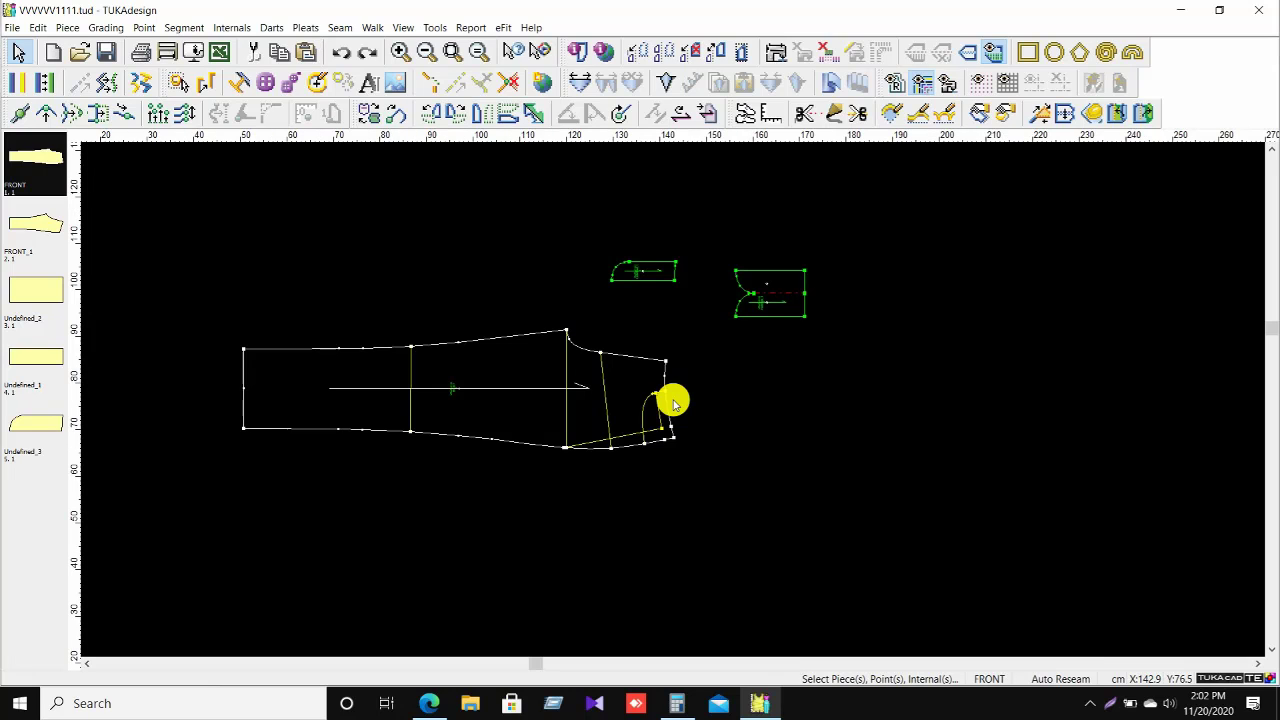
scroll(674, 397, "up", 4)
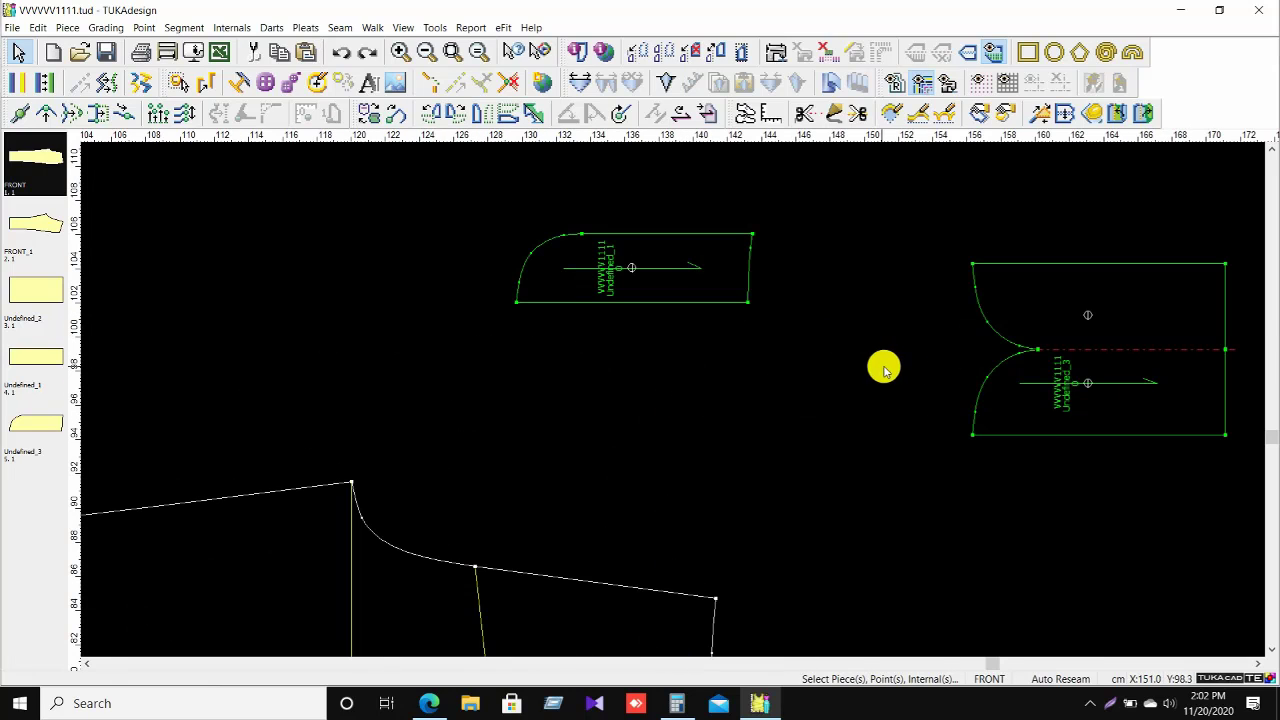
right_click(884, 368)
left_click(908, 377)
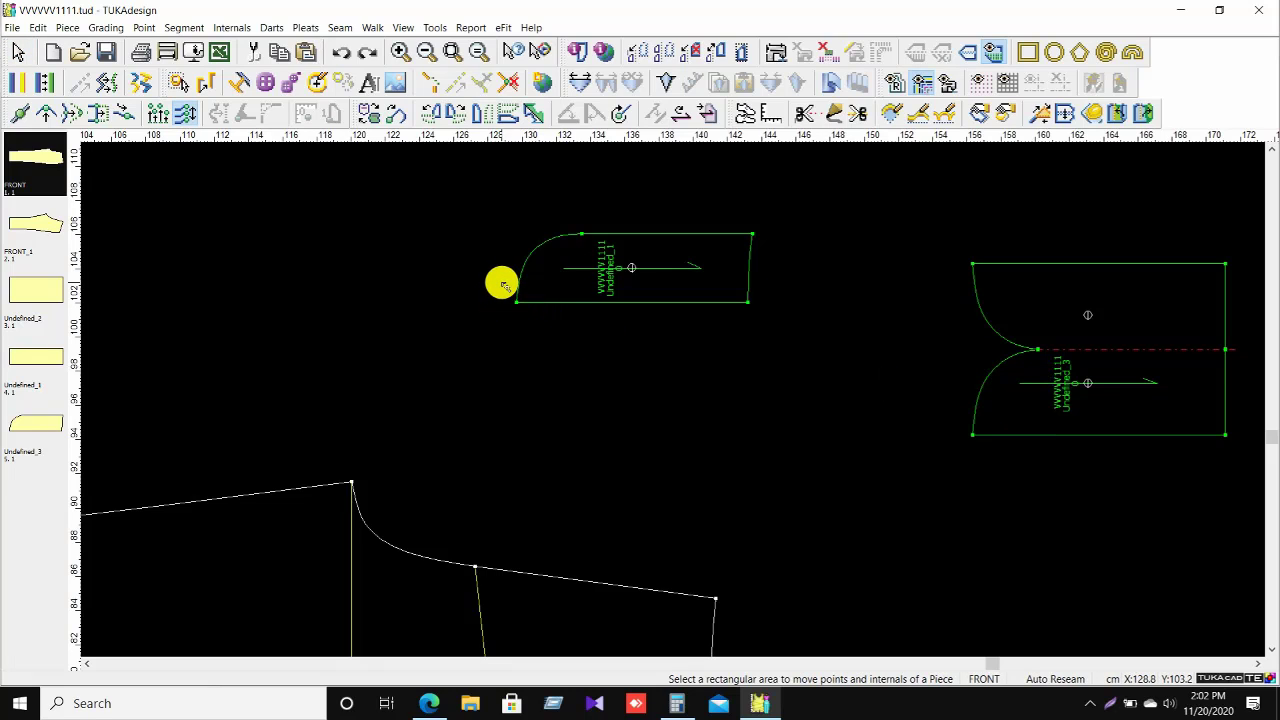
left_click_drag(502, 278, 790, 327)
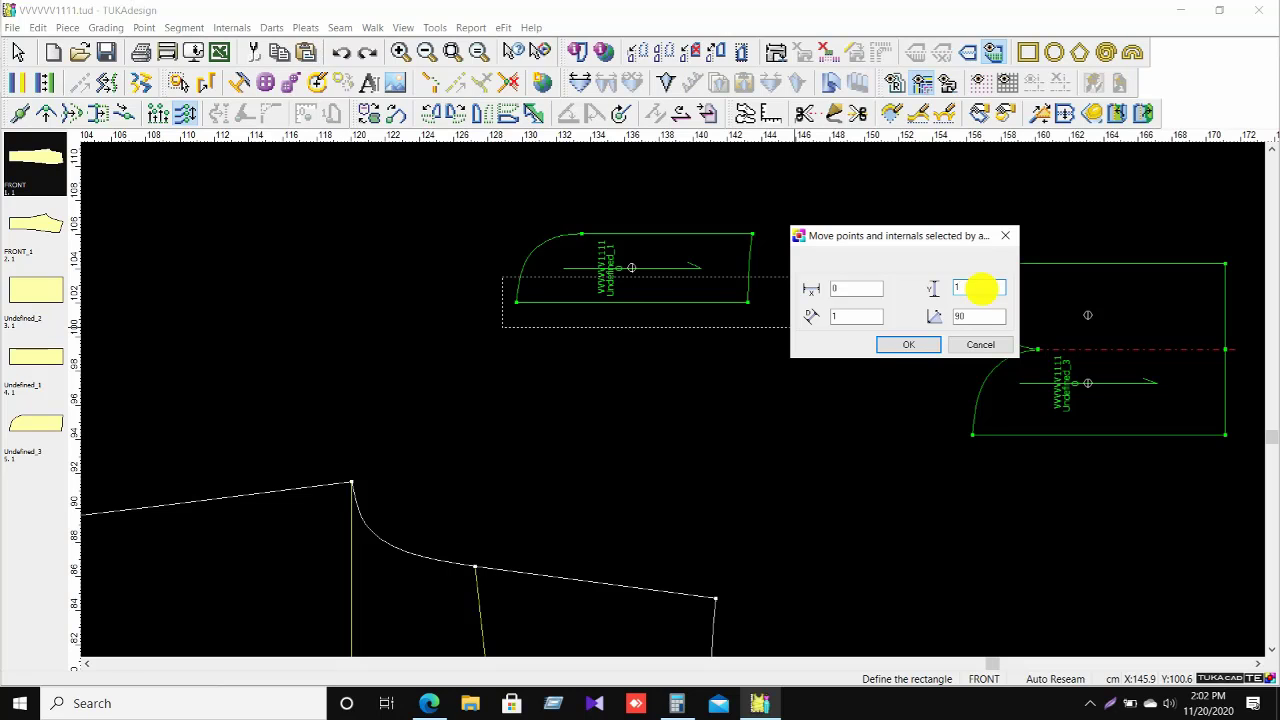
key("Return")
scroll(983, 290, "up", 1)
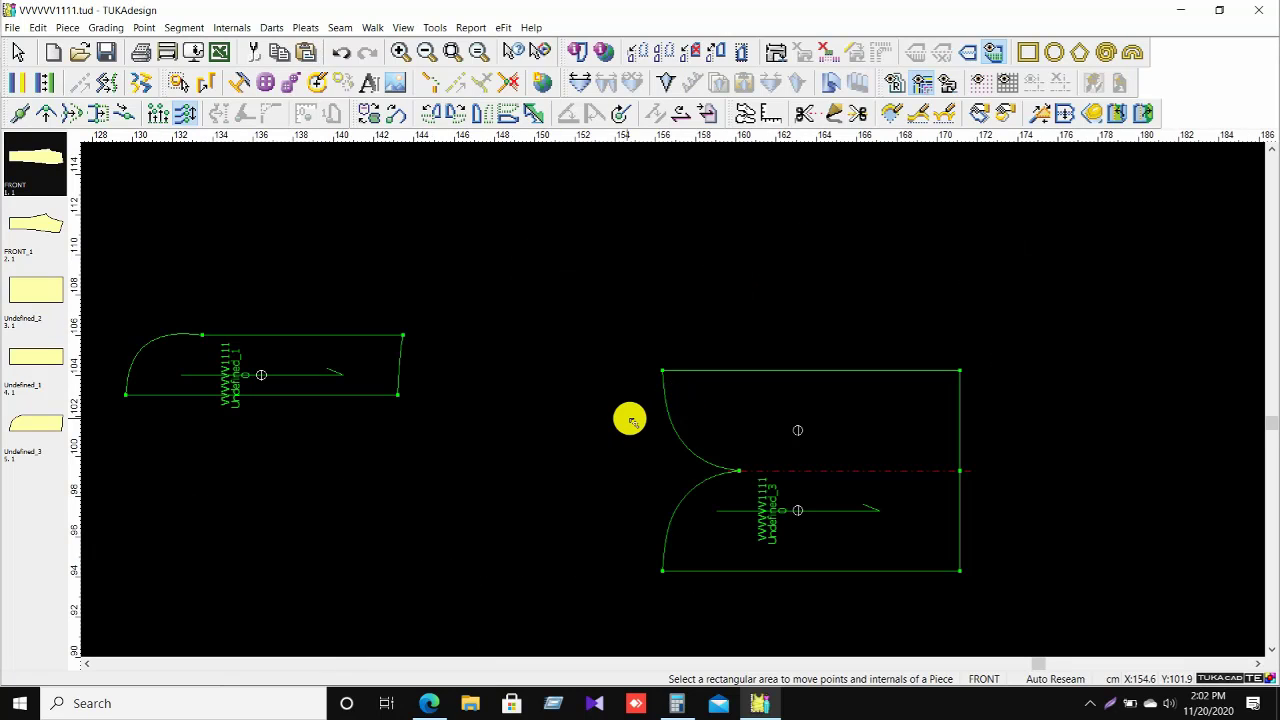
scroll(314, 414, "down", 2)
scroll(674, 397, "up", 3)
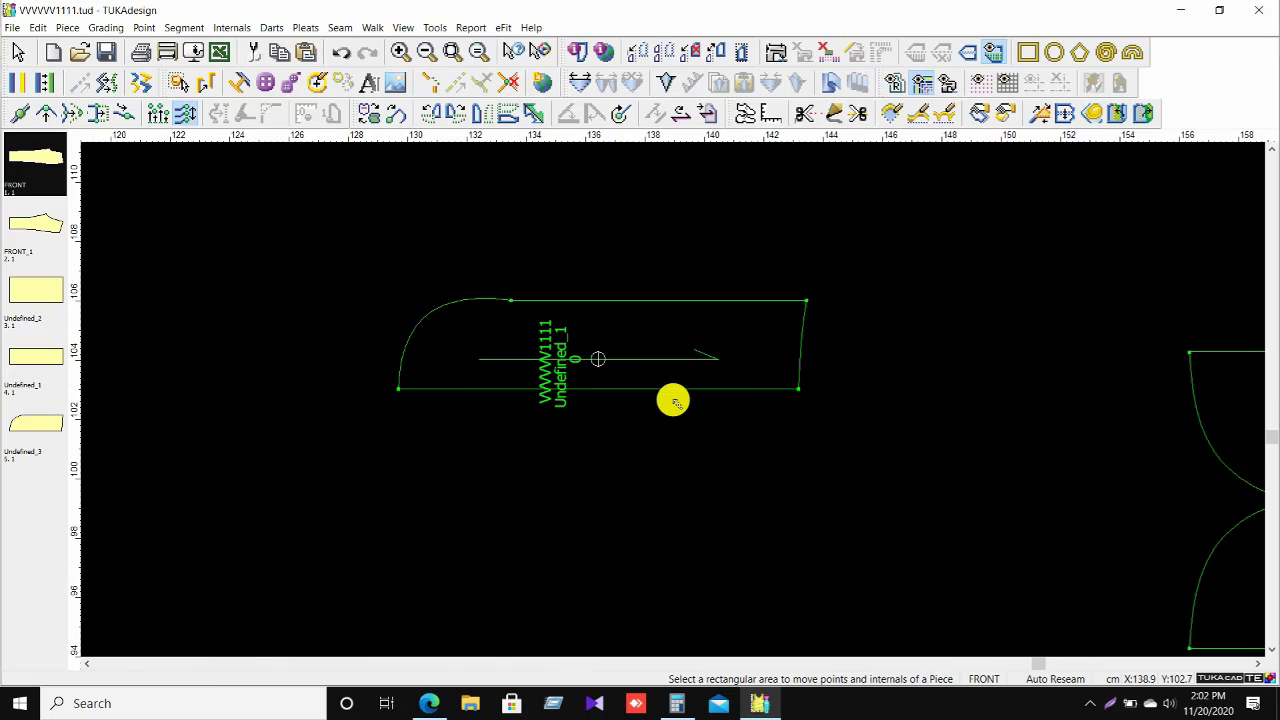
key("ctrl+z")
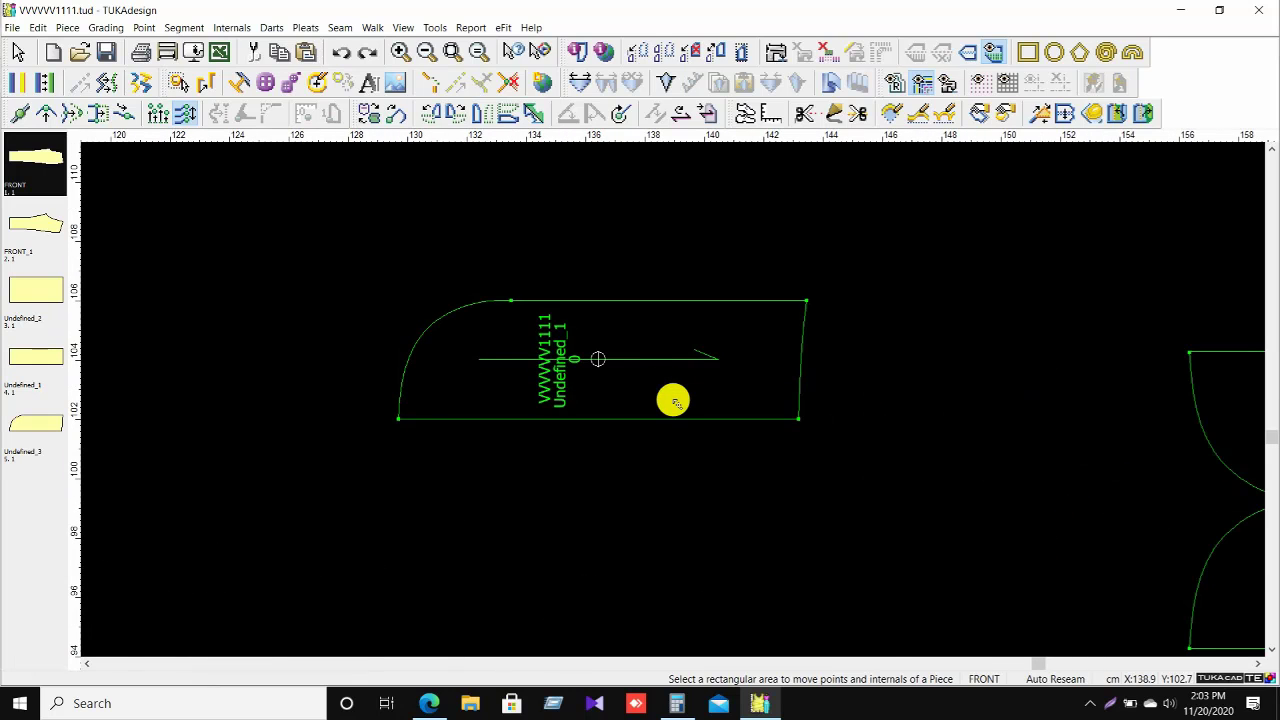
Add a point on the FRONT waist contour 1.5 cm from the upper end of the outer pocket curve.
scroll(670, 399, "down", 4)
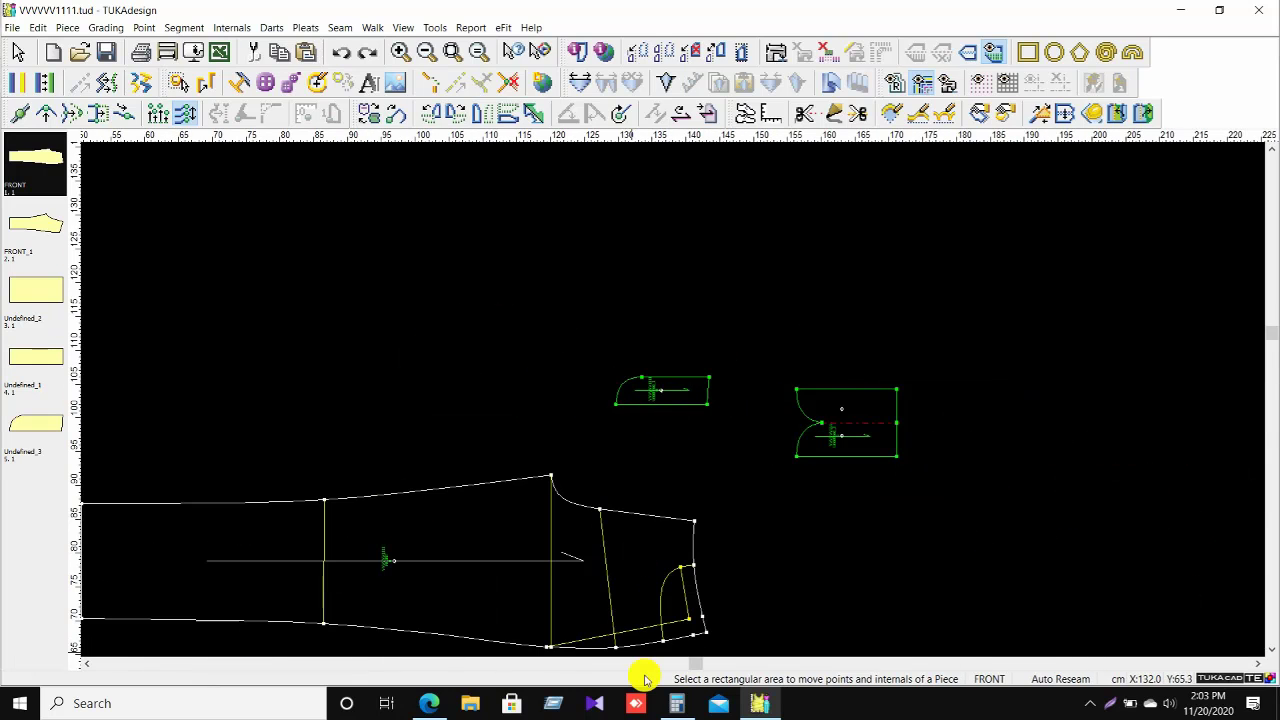
scroll(667, 392, "up", 2)
scroll(671, 400, "up", 2)
scroll(671, 400, "down", 1)
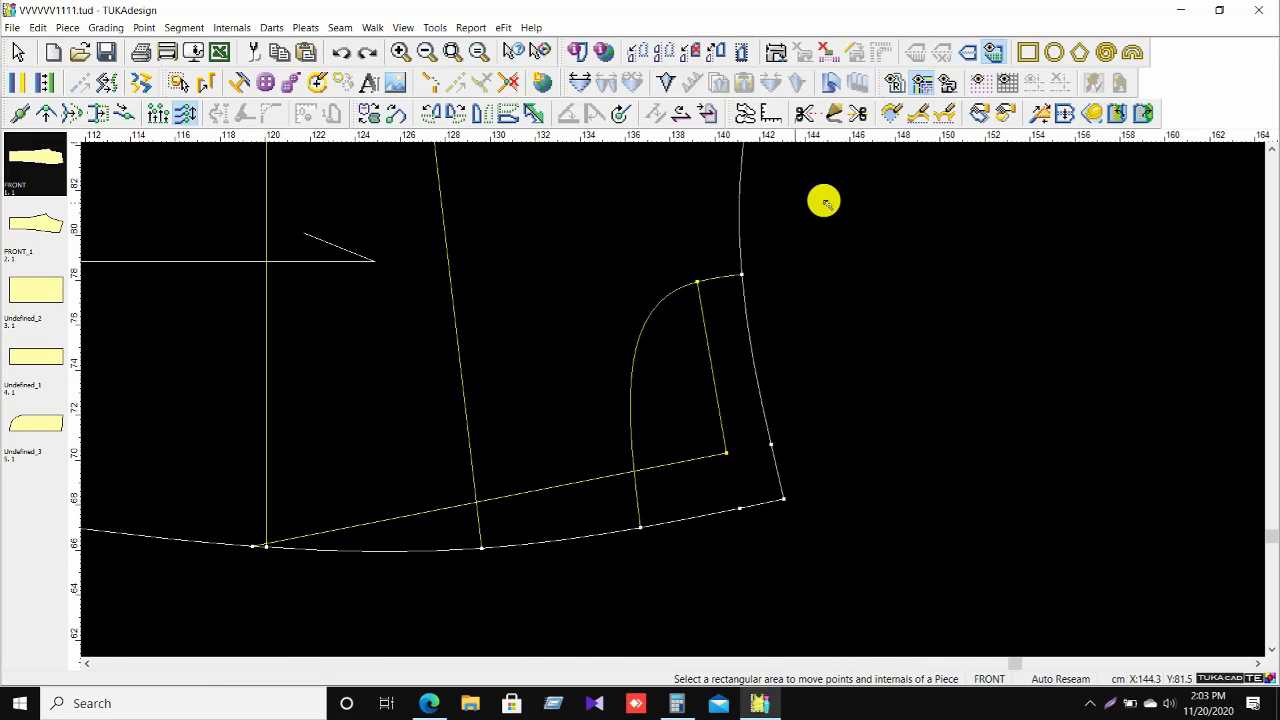
right_click(925, 254)
left_click(973, 270)
scroll(675, 404, "down", 1)
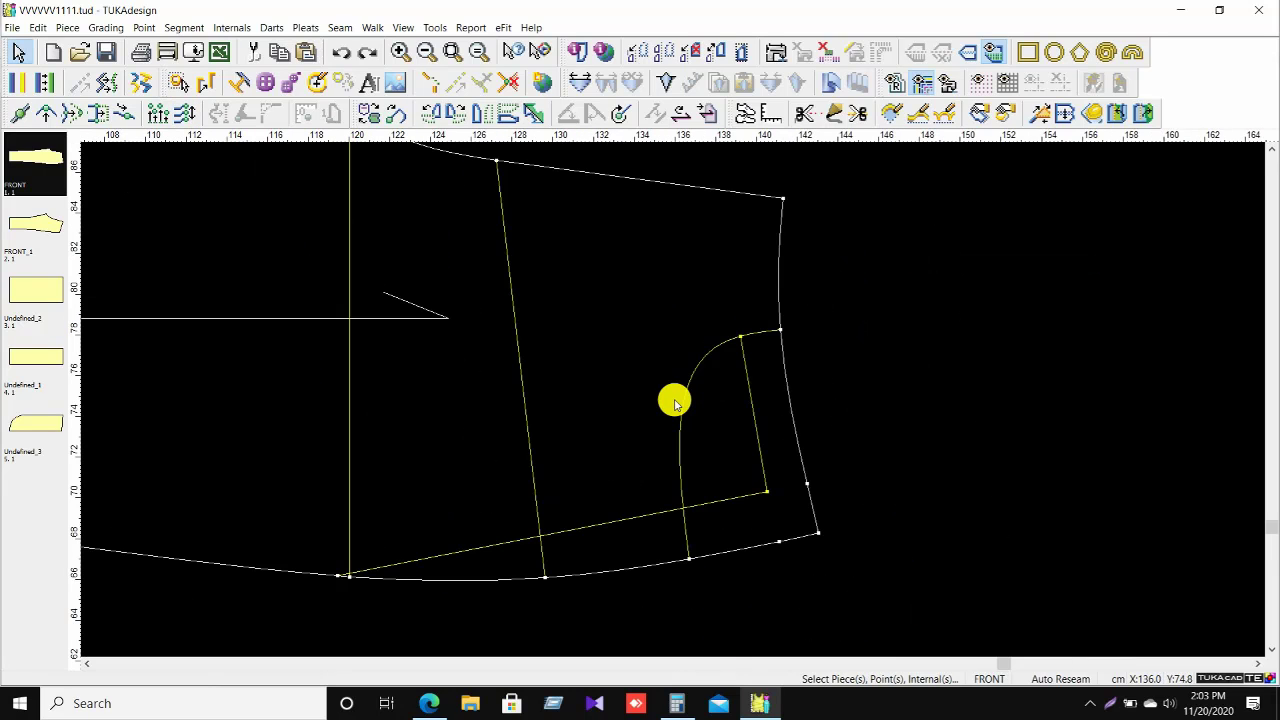
key("a")
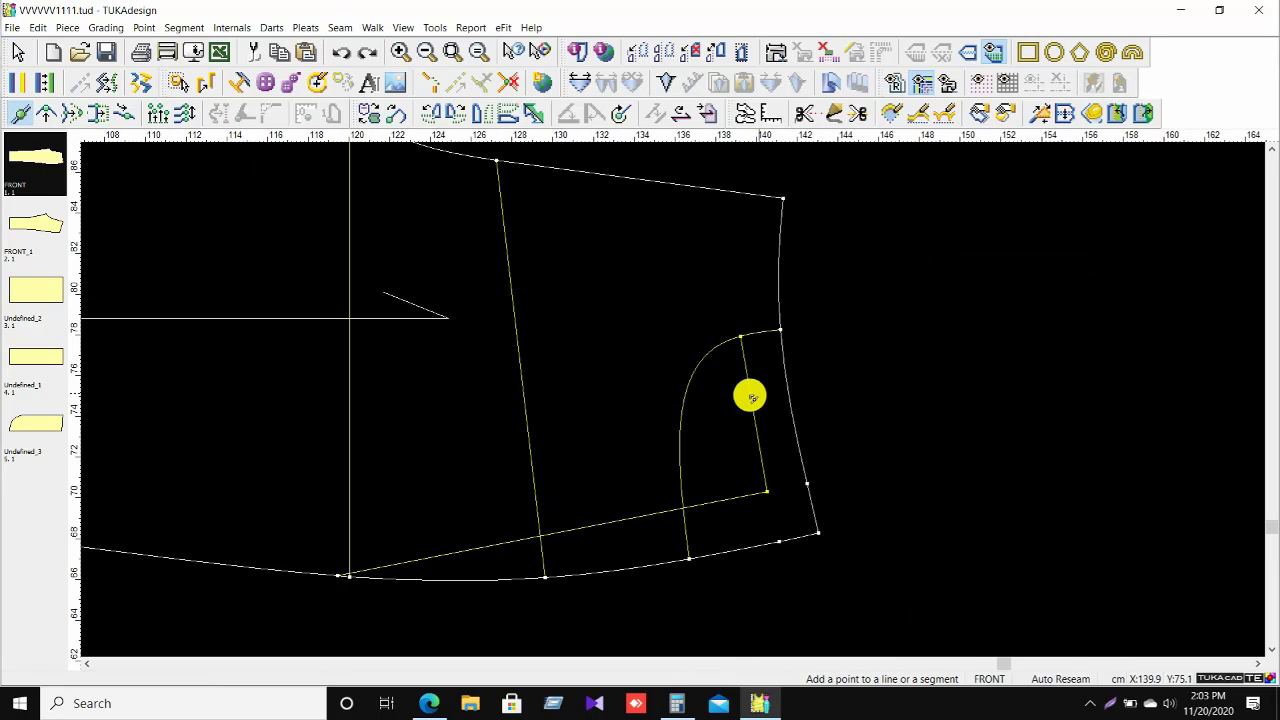
left_click(779, 318)
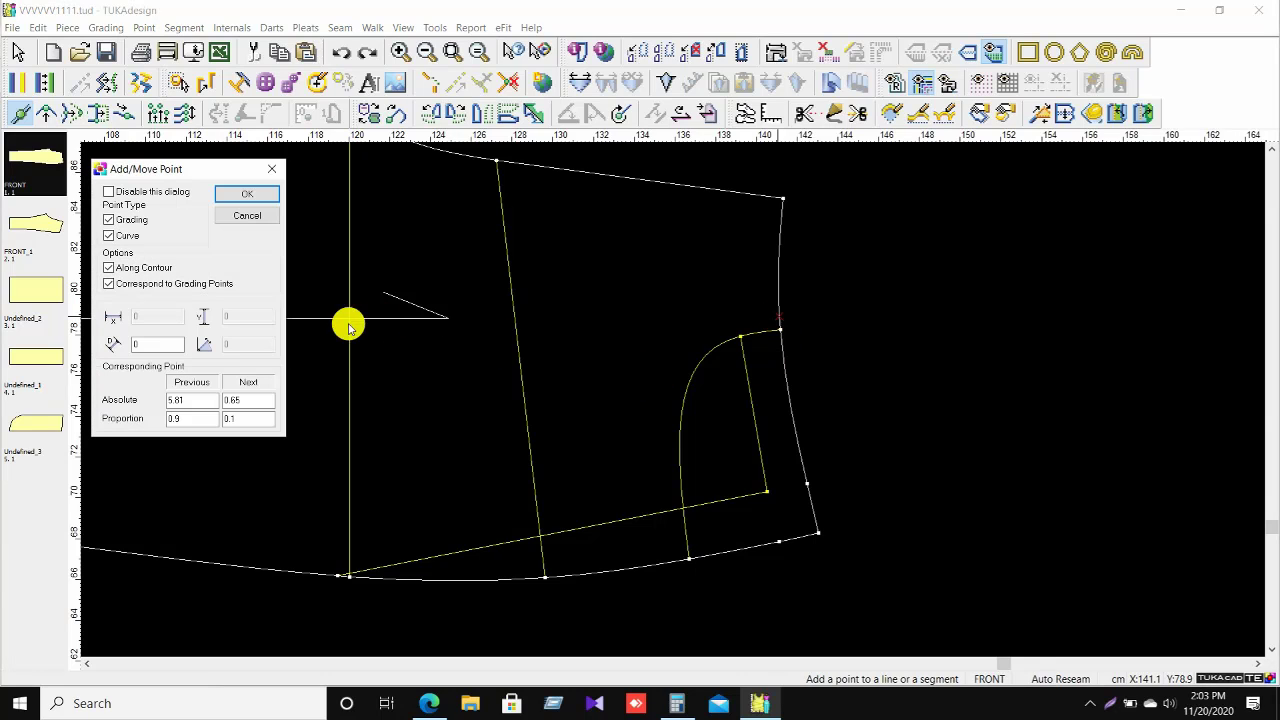
double_click(230, 404)
key("BackSpace")
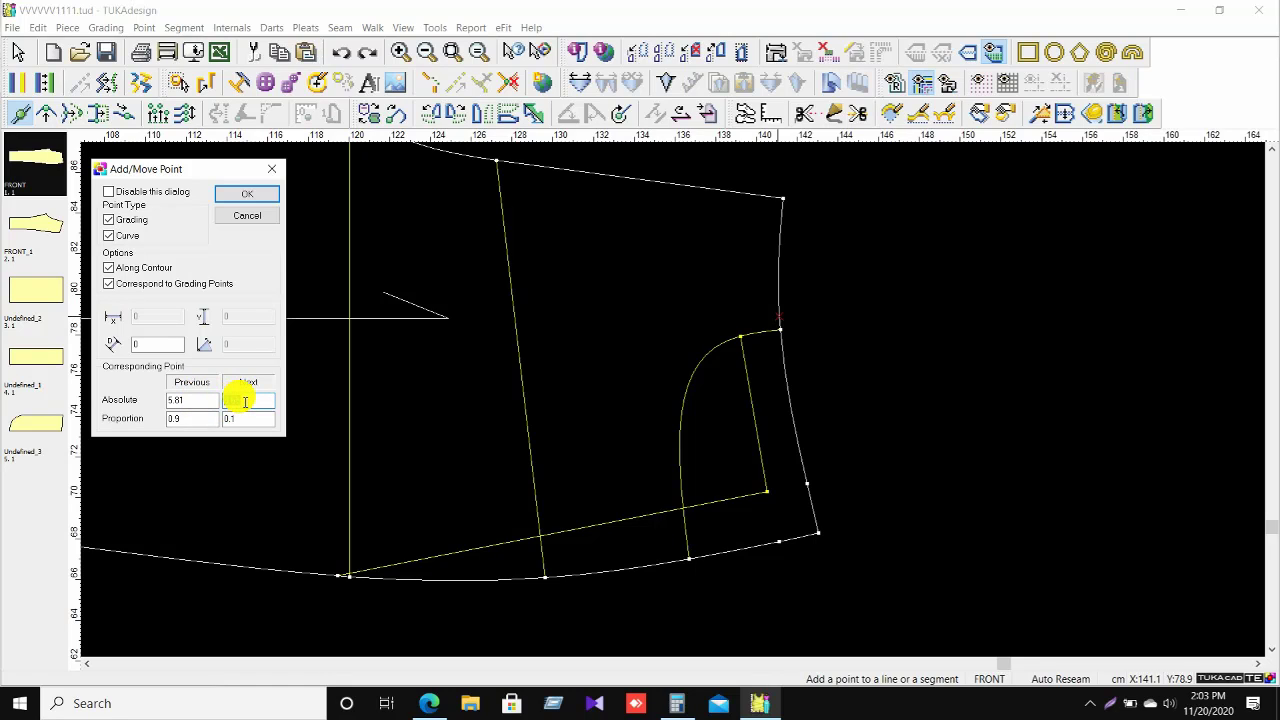
type("1")
key("Return")
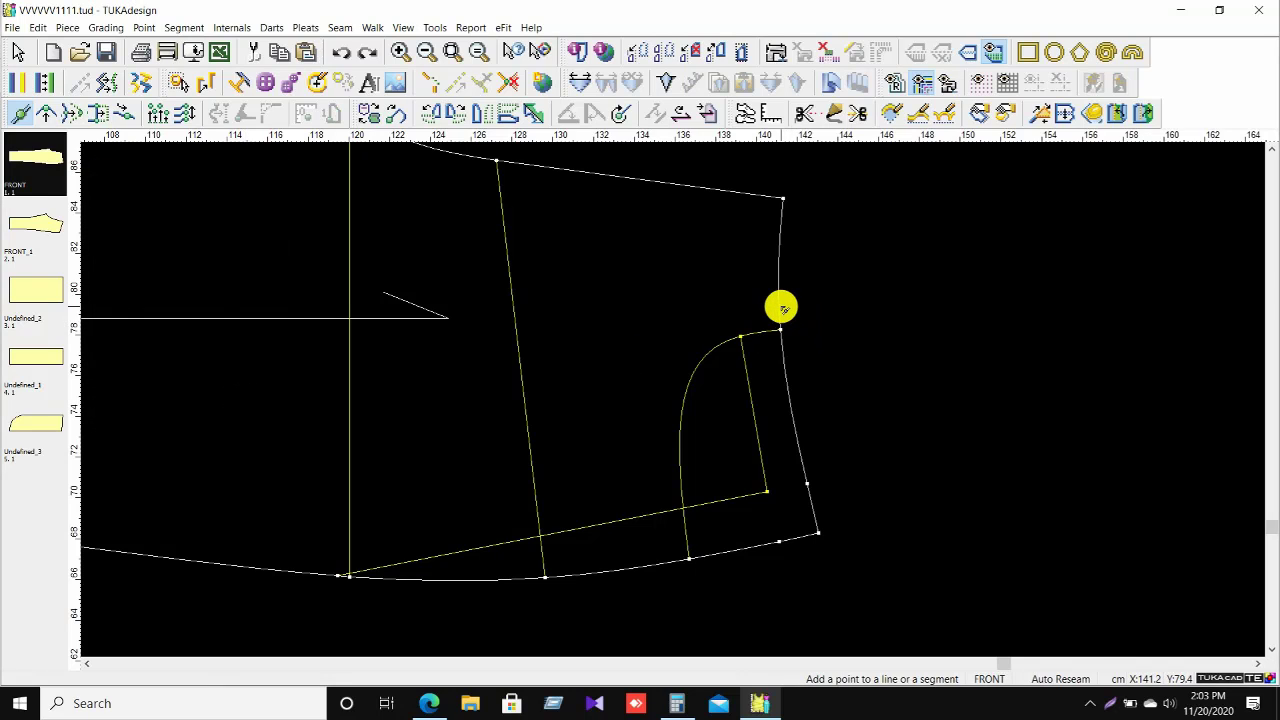
left_click(780, 306)
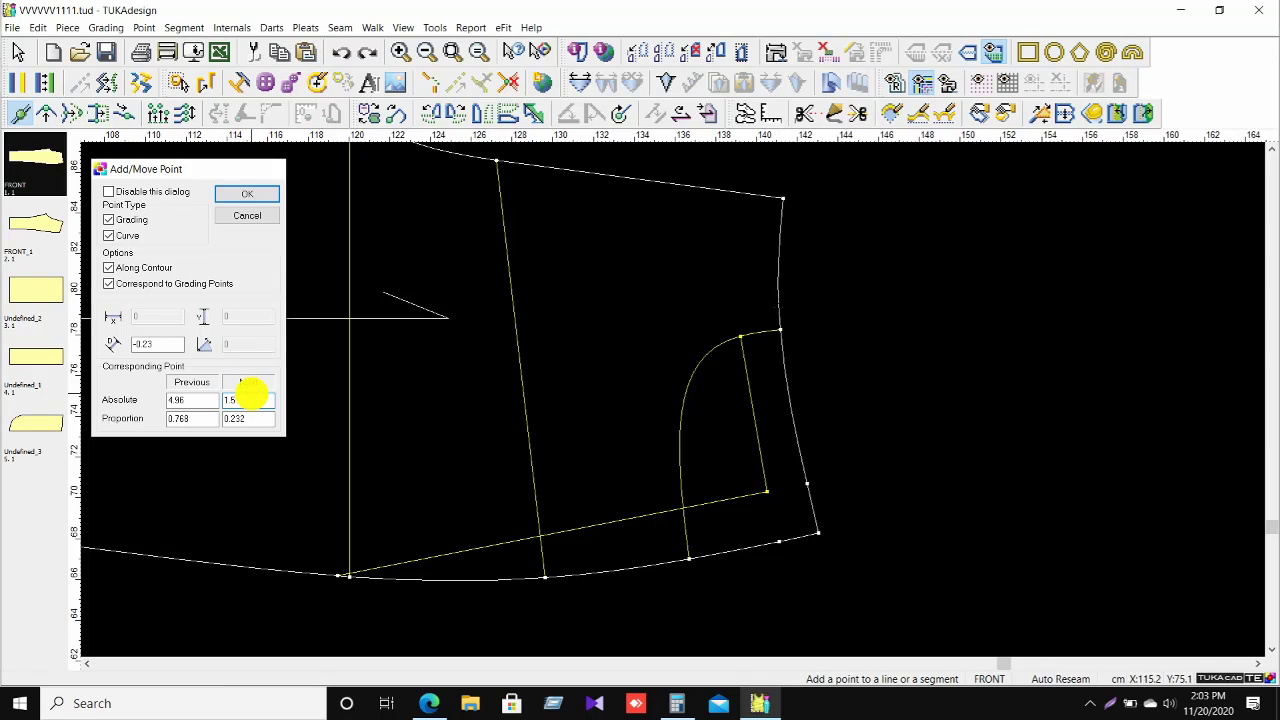
key("Return")
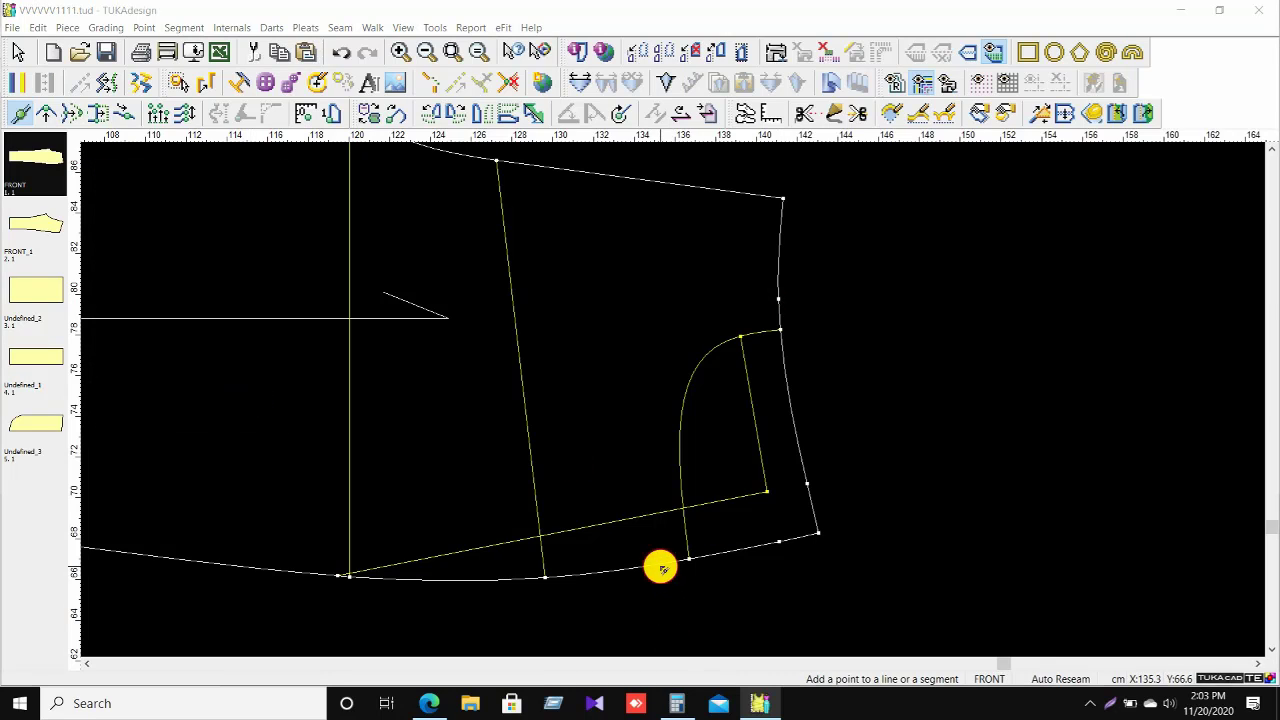
Add a point on the FRONT side seam about 2 cm beyond the lower end of the outer pocket curve.
left_click(660, 567)
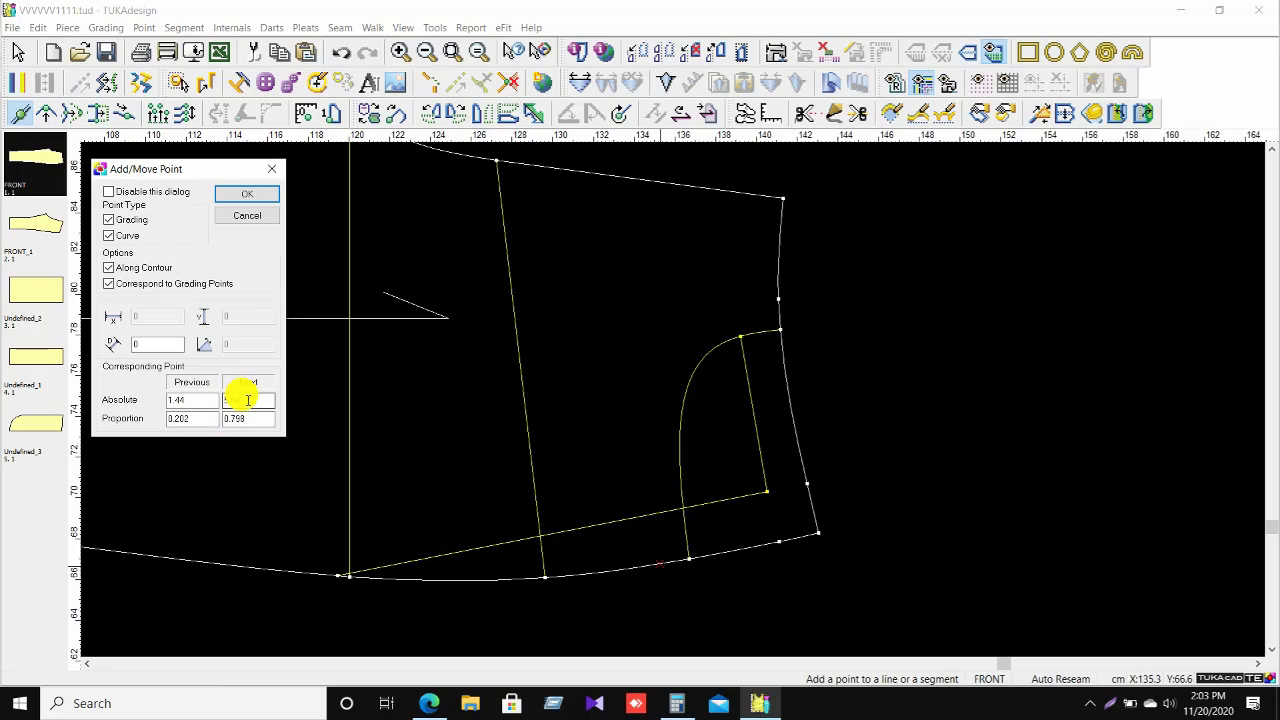
double_click(196, 399)
key("Return")
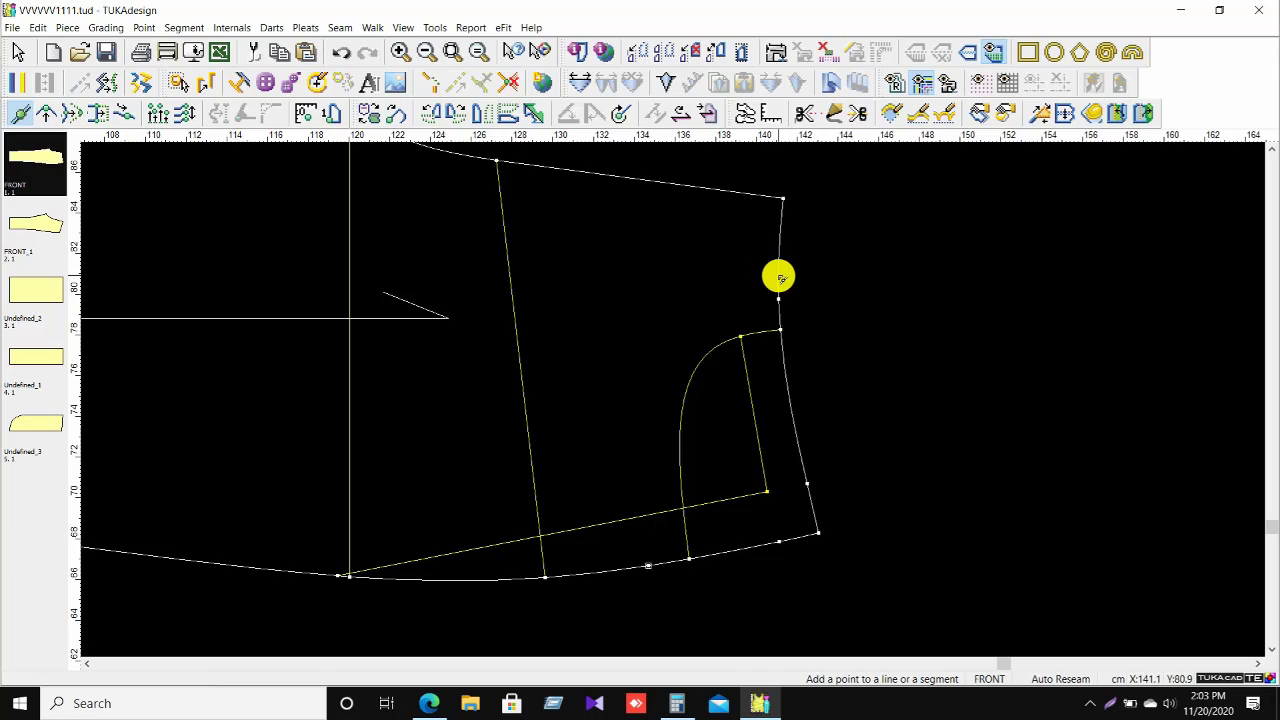
Add a point on the FRONT waist contour 4 cm from the centre-front corner and return to selecting.
left_click(784, 209)
left_click(199, 399)
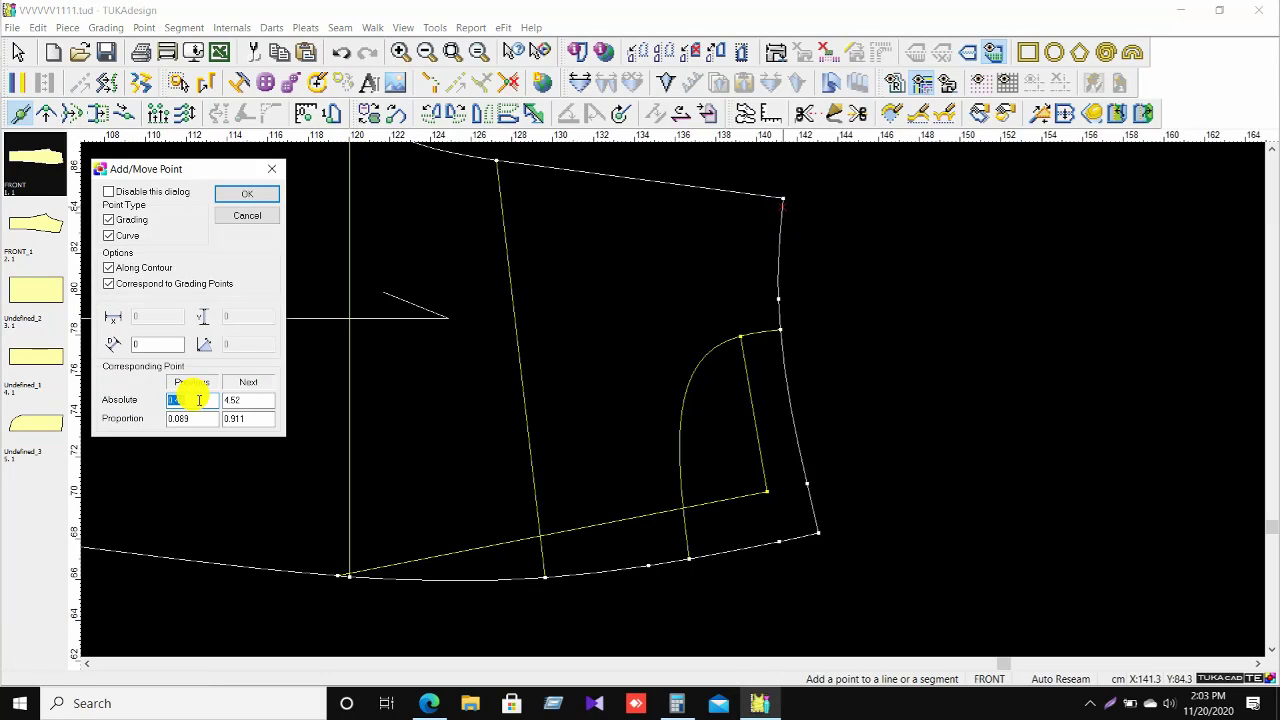
type("4")
key("Return")
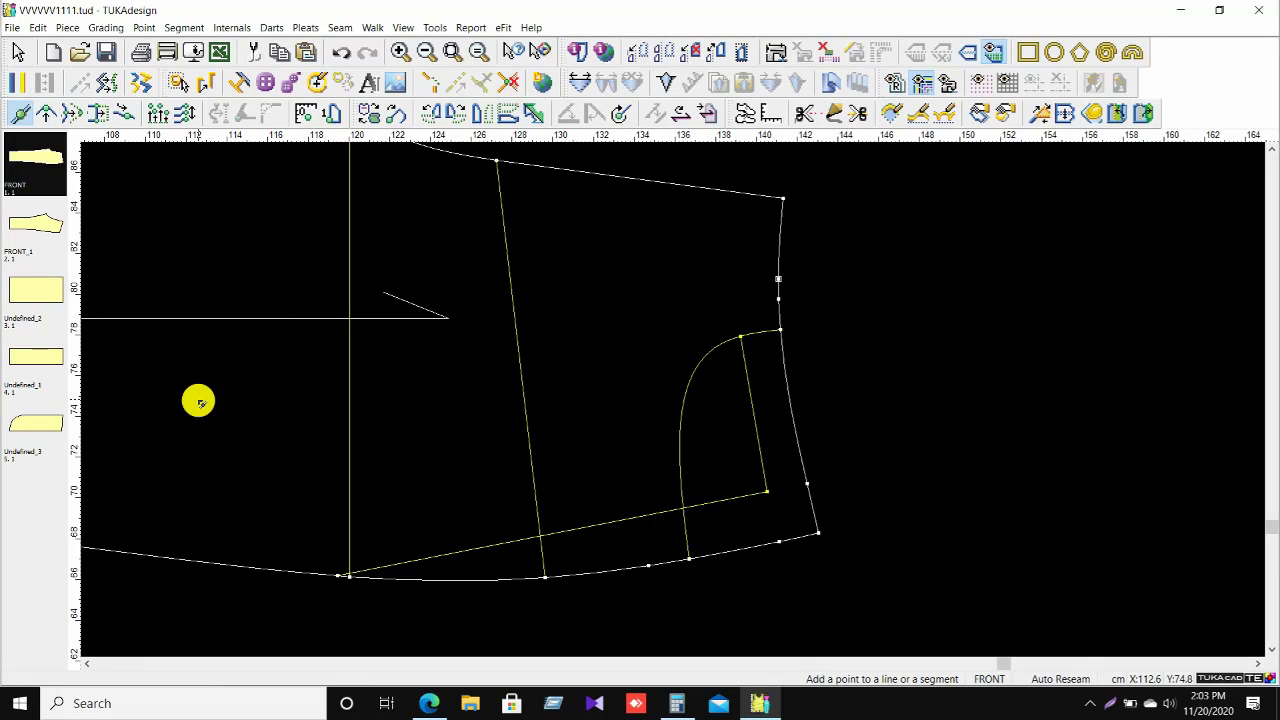
right_click(868, 240)
left_click(903, 251)
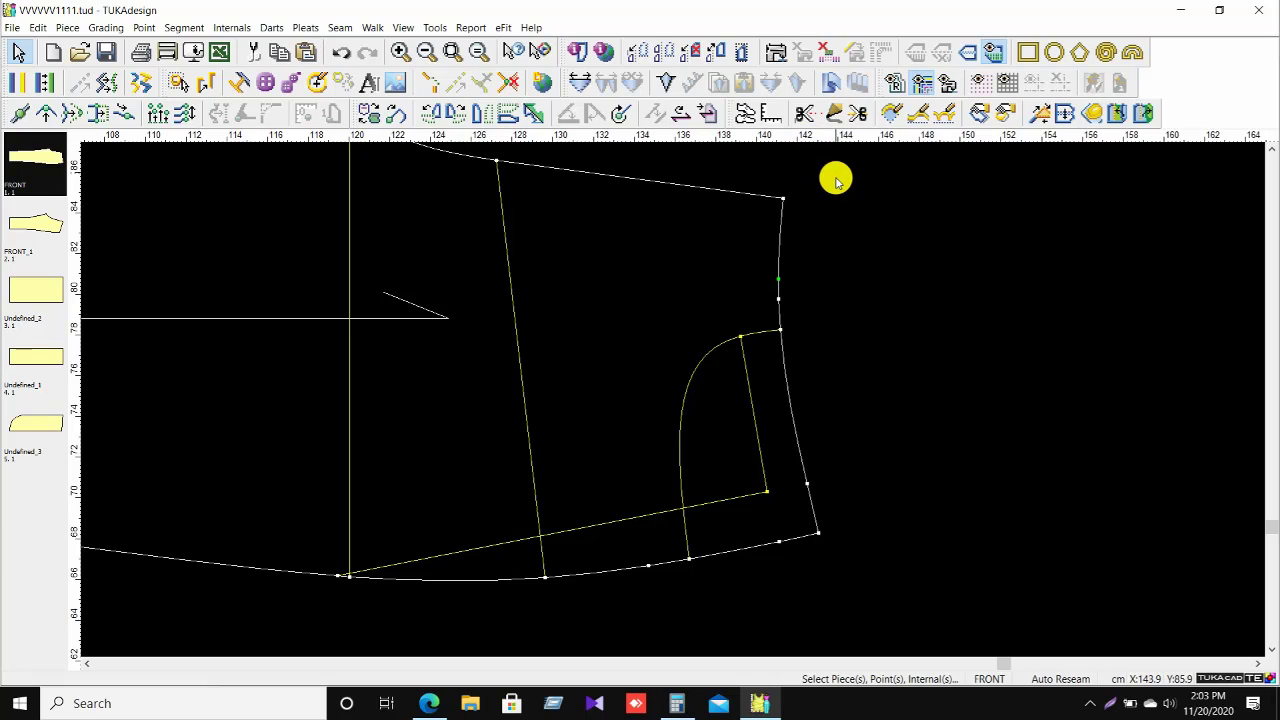
Place a horizontal guideline through the waist point 4 cm from the centre-front corner of FRONT.
left_click_drag(833, 141, 780, 278)
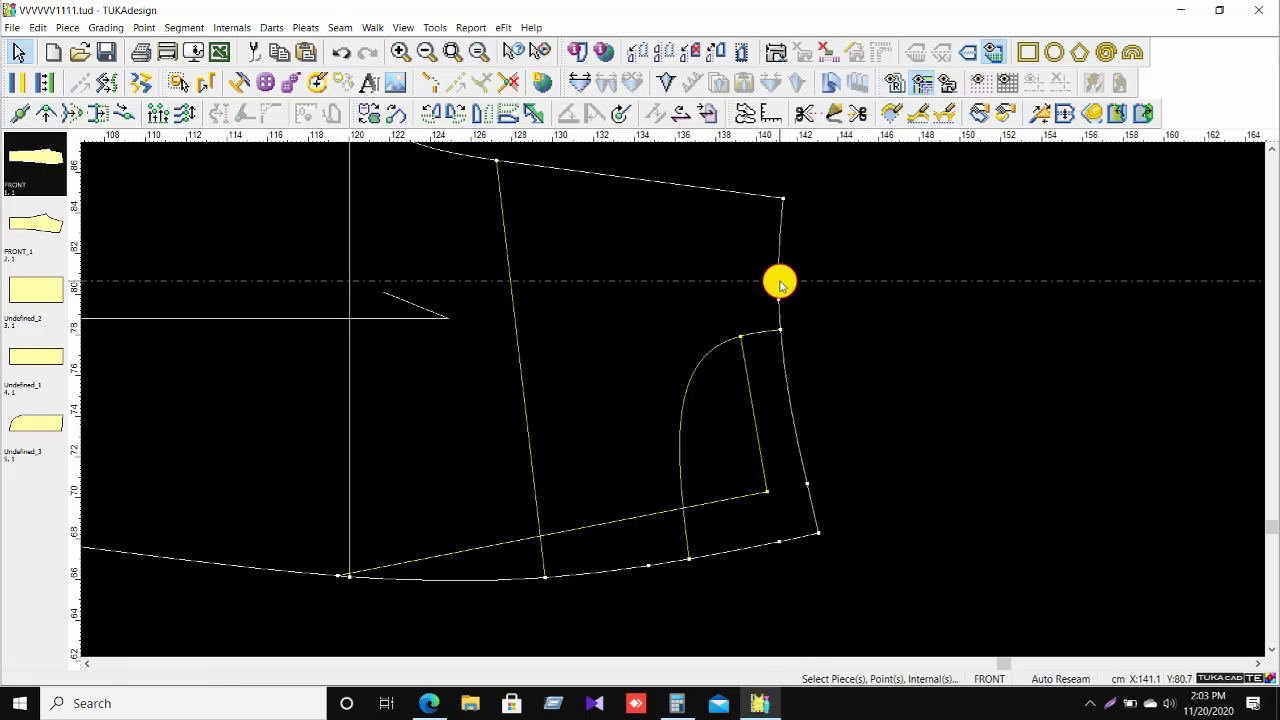
scroll(674, 400, "up", 4)
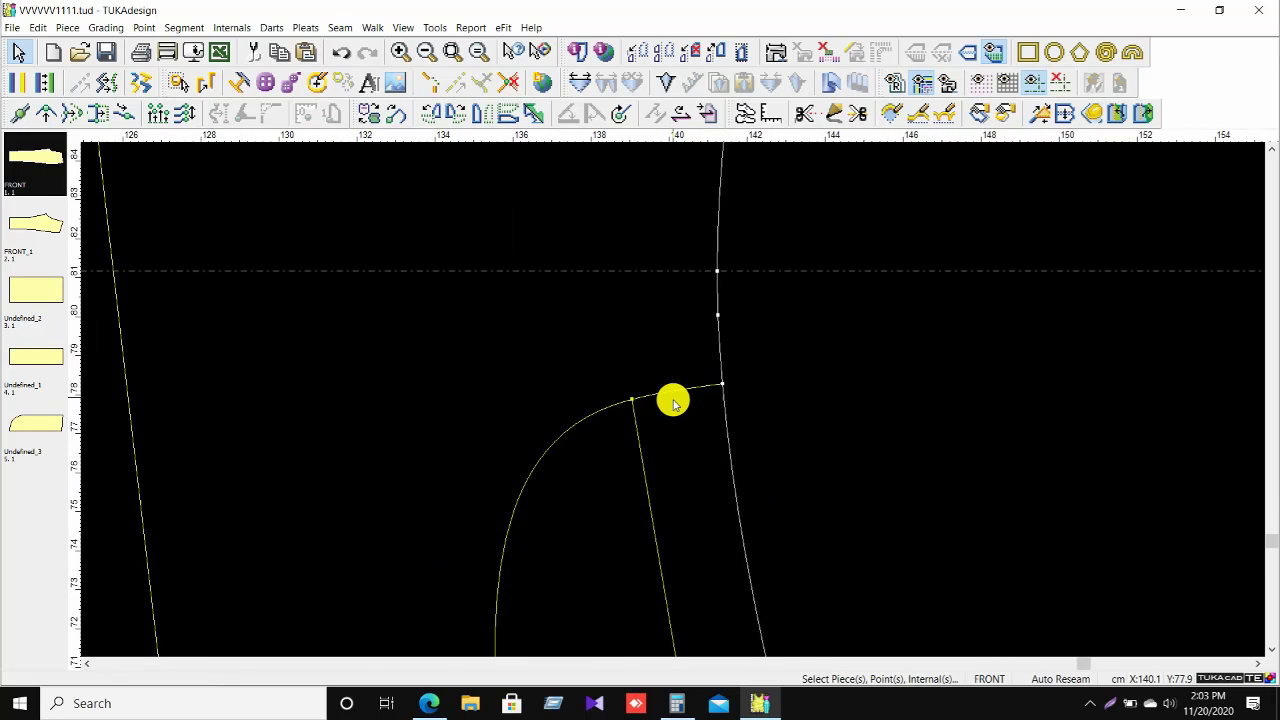
scroll(674, 400, "down", 7)
scroll(672, 397, "up", 5)
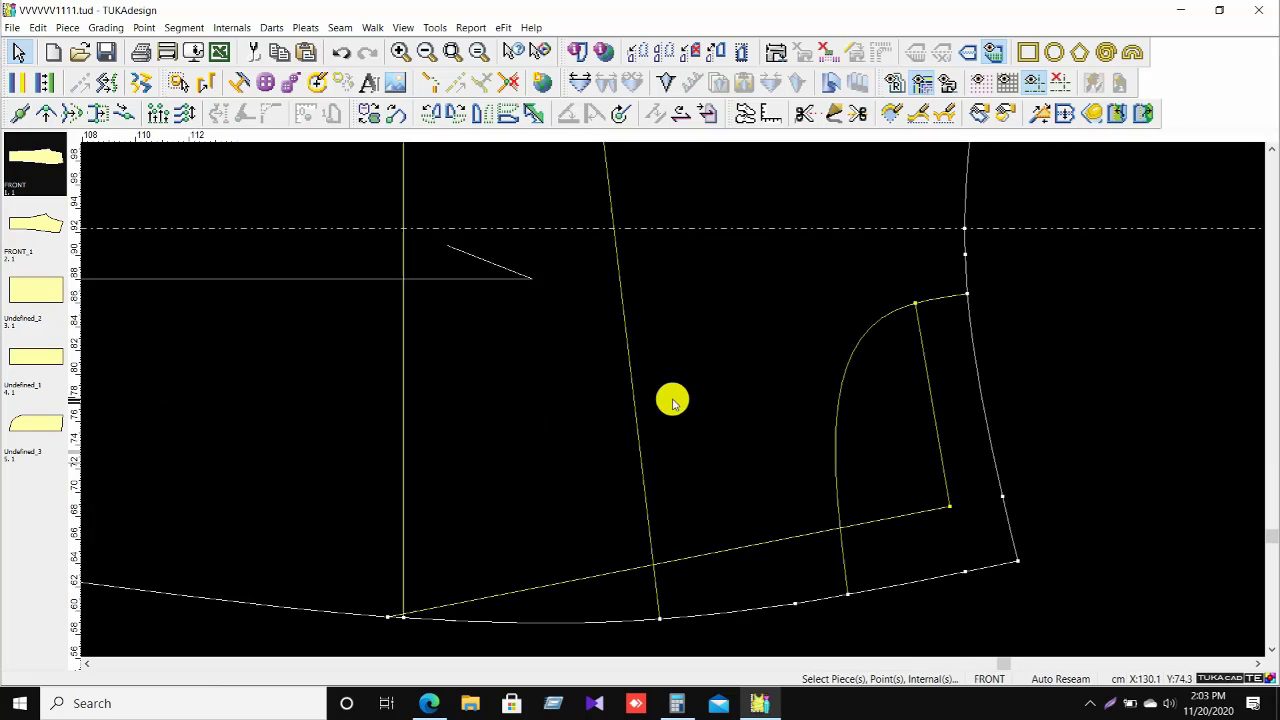
Switch to the measurement PDF in Edge and look over the page above the size chart.
left_click(429, 703)
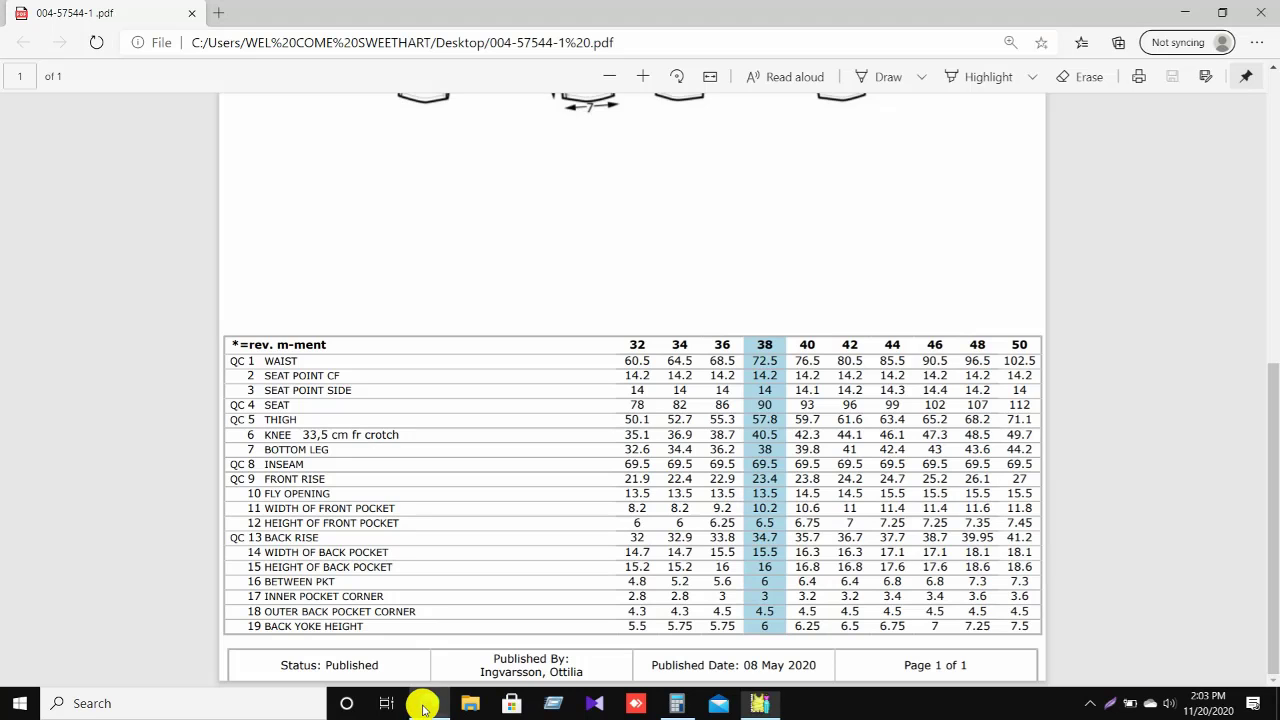
scroll(408, 434, "up", 10)
scroll(408, 434, "up", 1)
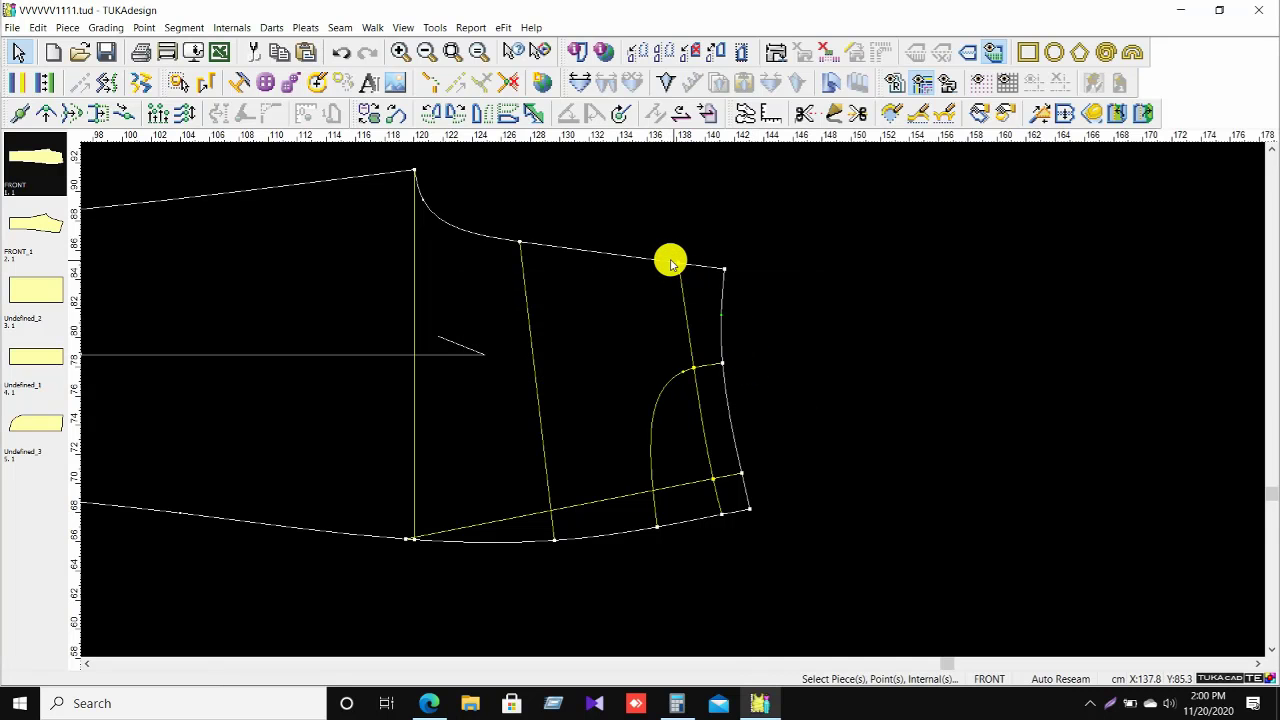
Trim the line parallel to the waist where it extends past the outer pocket curve and the long slanted line.
left_click(678, 265)
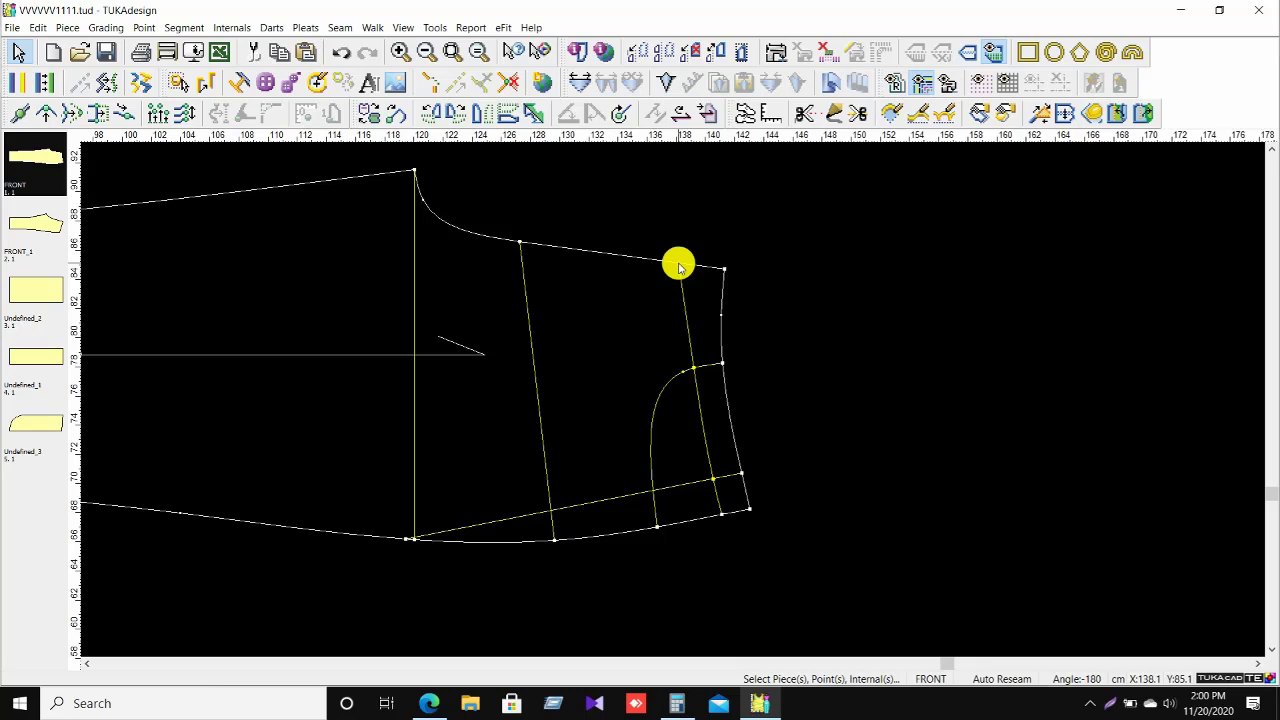
left_click(505, 84)
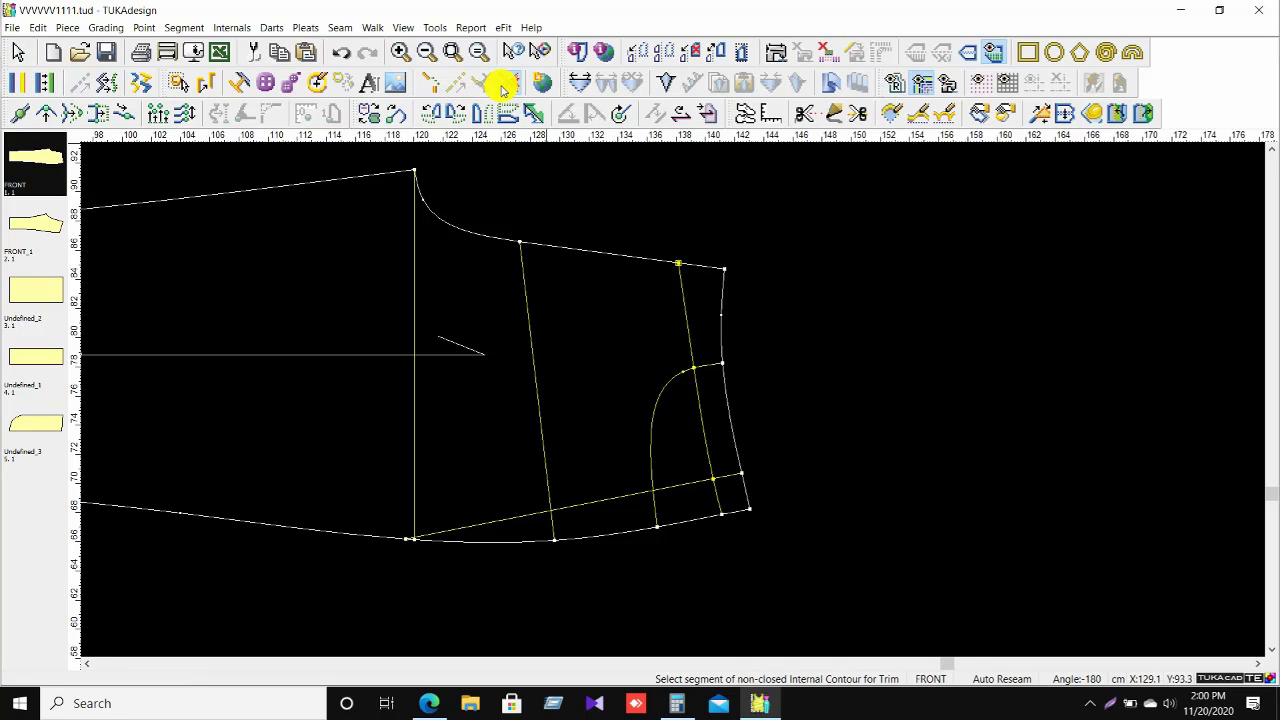
left_click(674, 262)
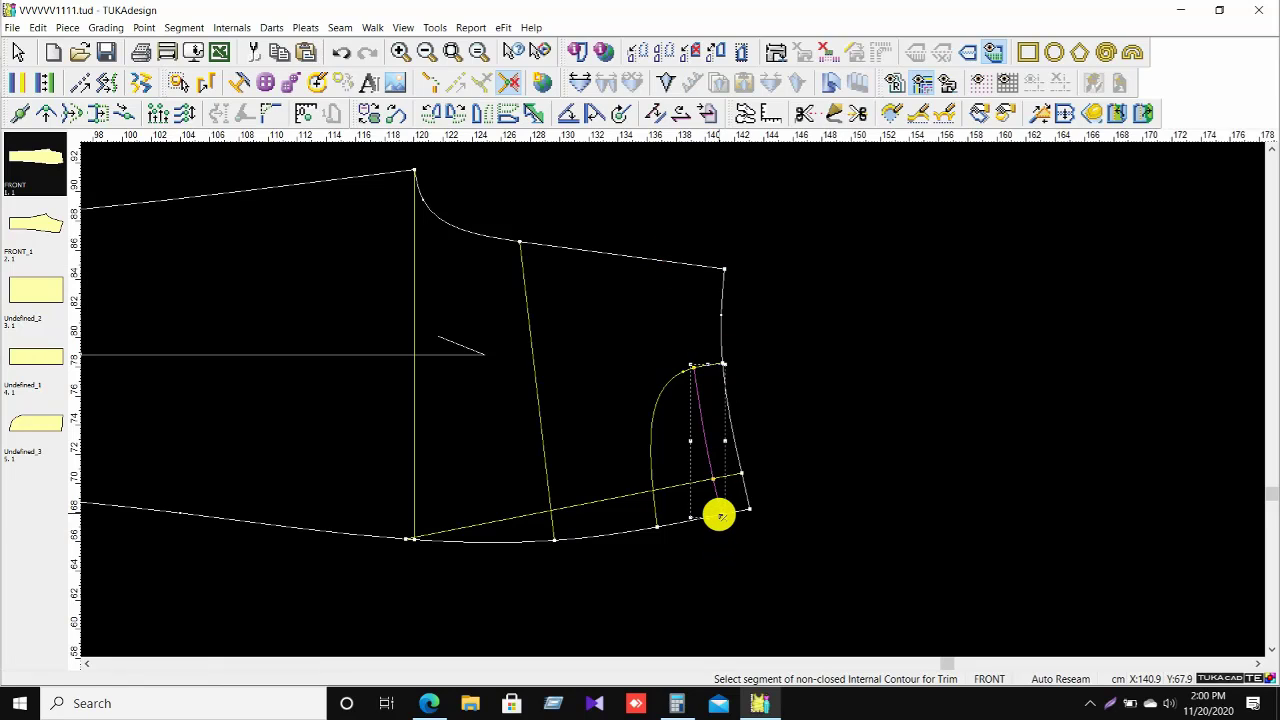
Trim the long slanted internal line where it extends past the vertical crotch line near the side seam.
left_click(406, 540)
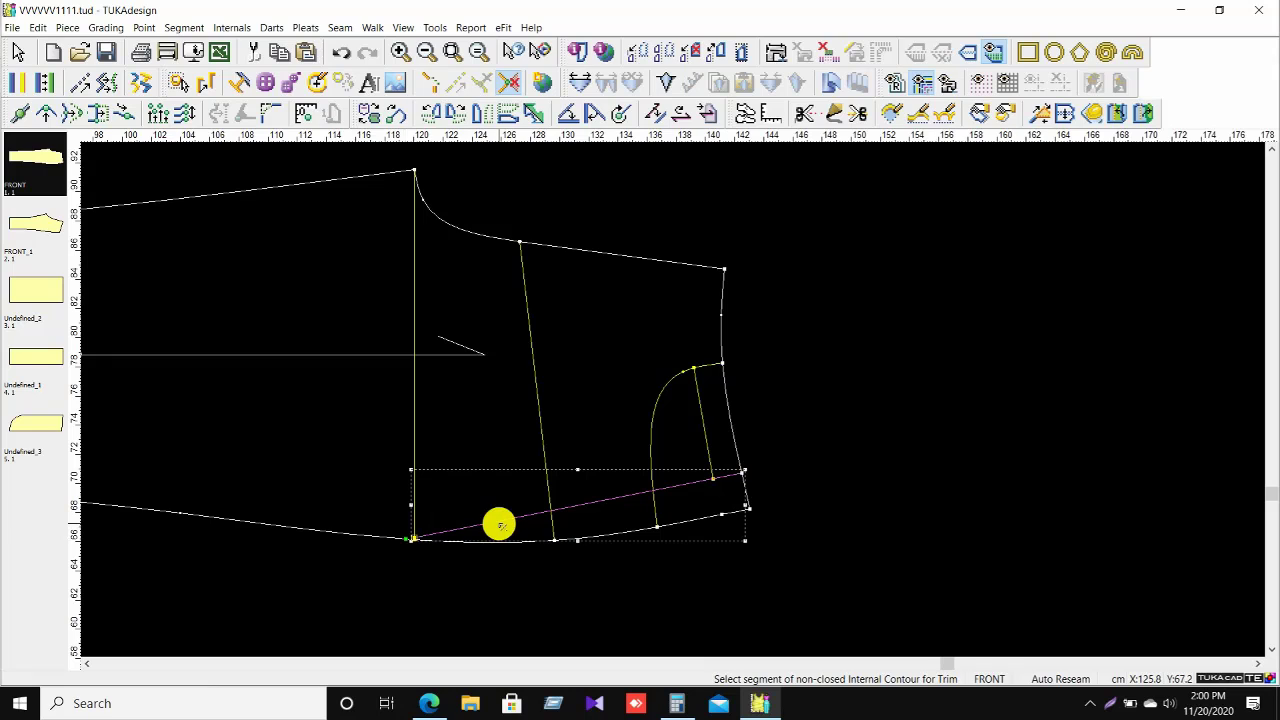
left_click(414, 538)
left_click(413, 538)
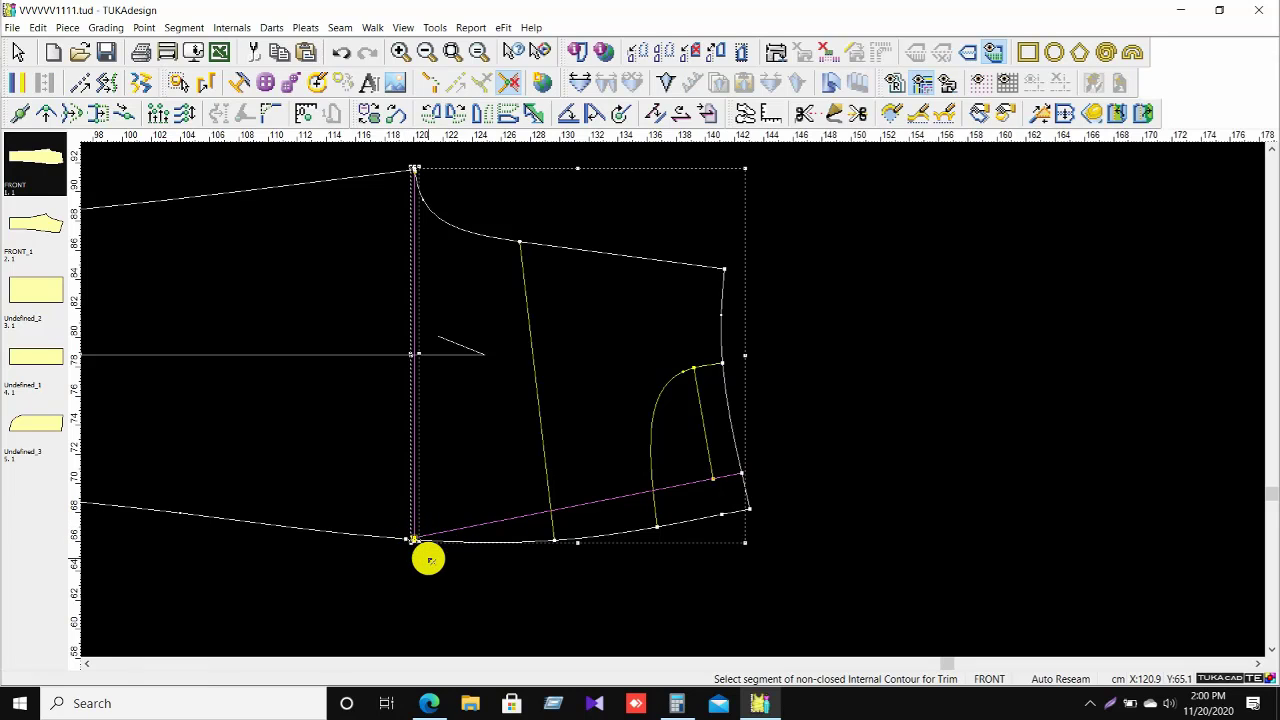
scroll(426, 557, "up", 3)
scroll(614, 427, "up", 1)
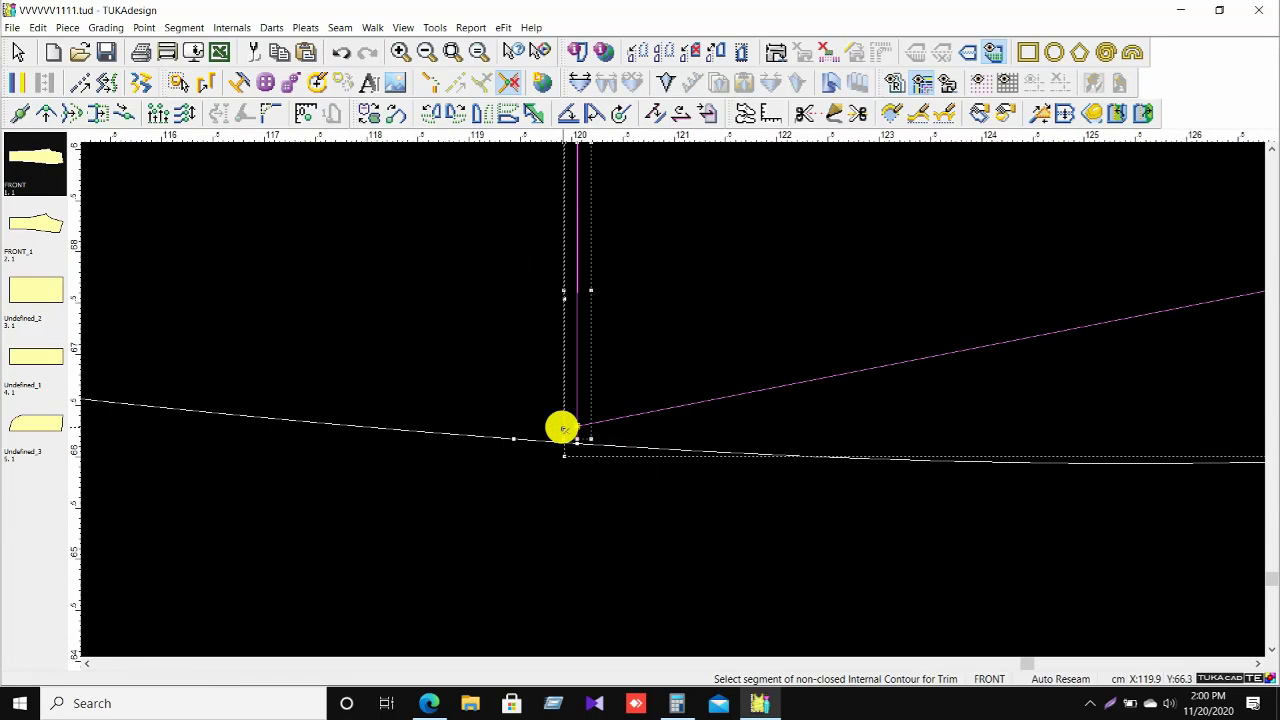
left_click(579, 429)
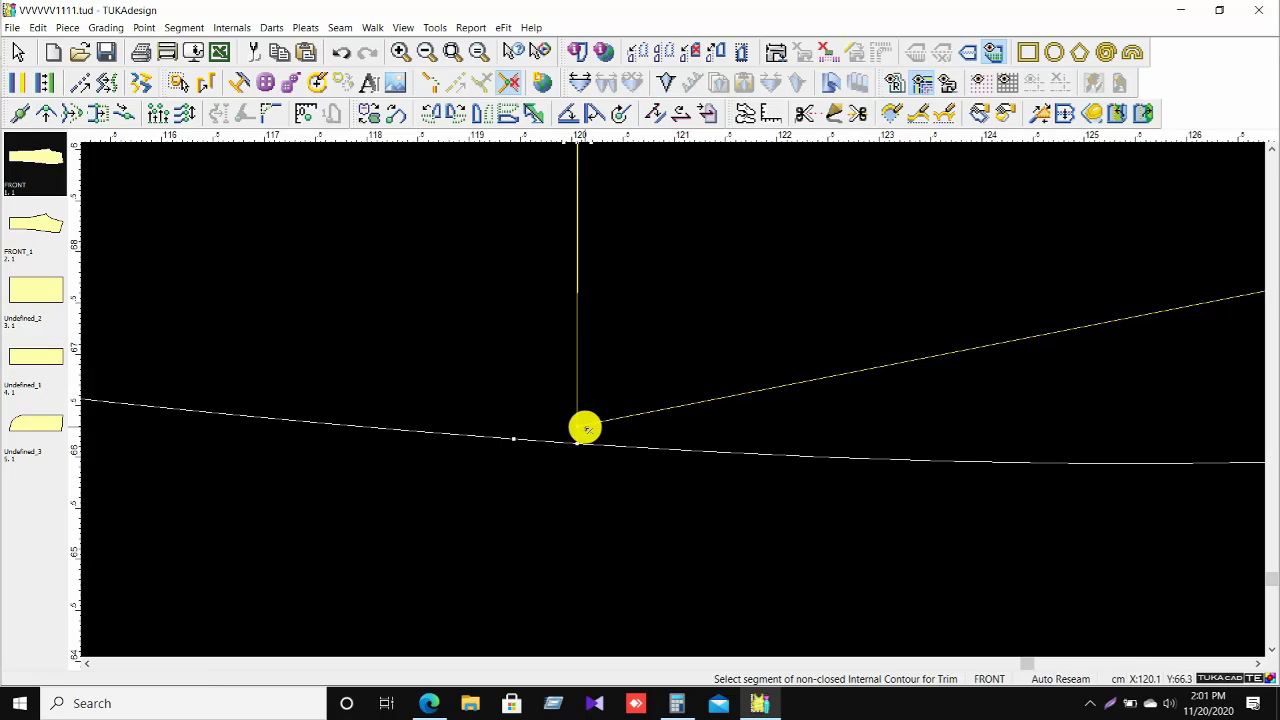
left_click(585, 428)
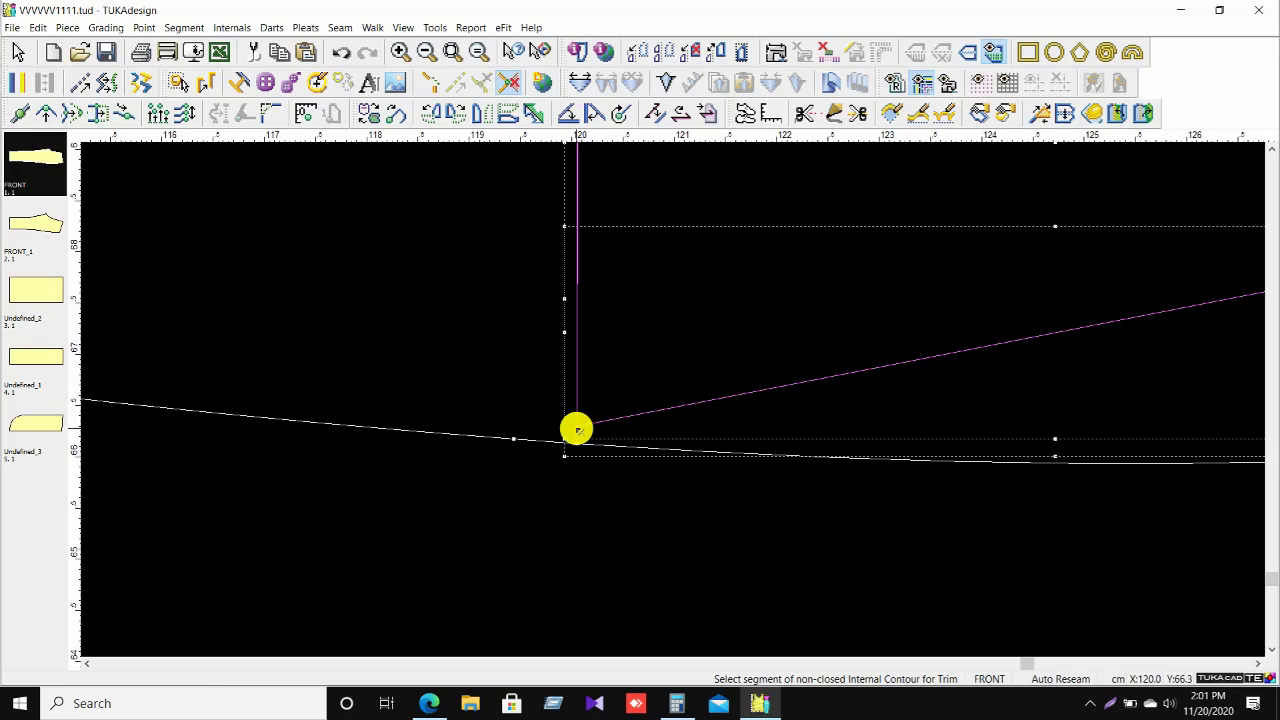
left_click(576, 429)
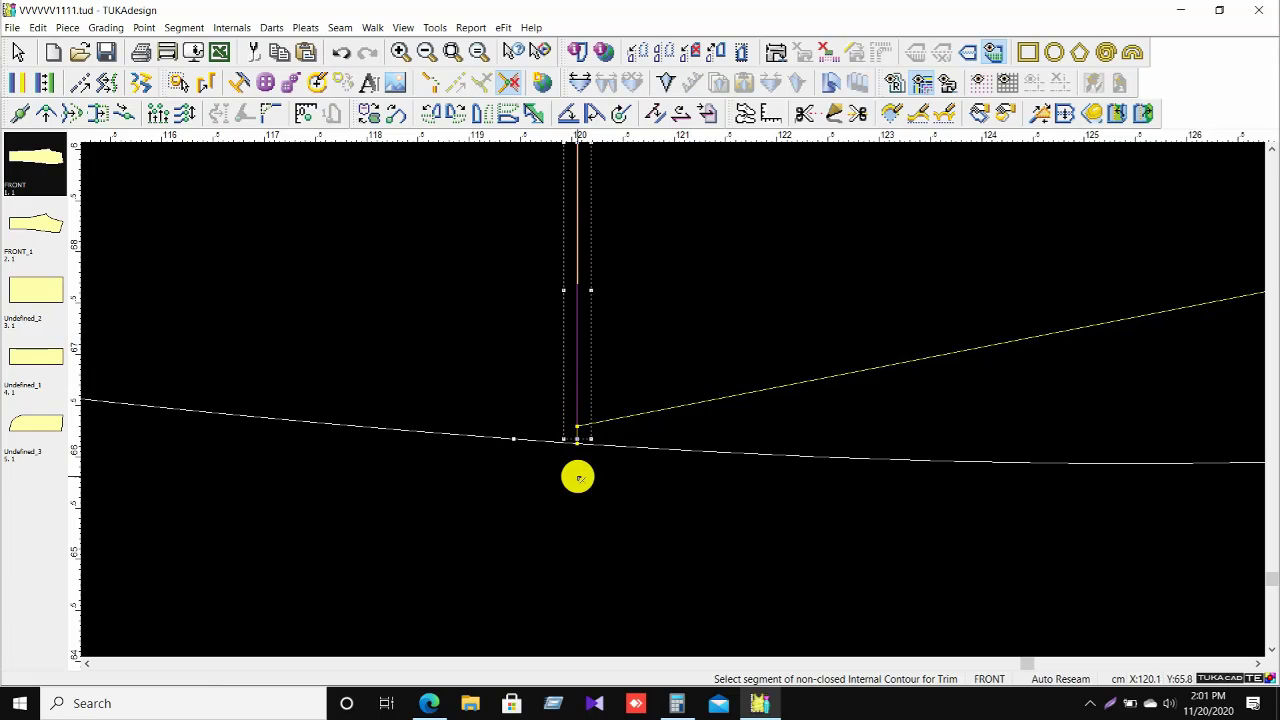
left_click(584, 471)
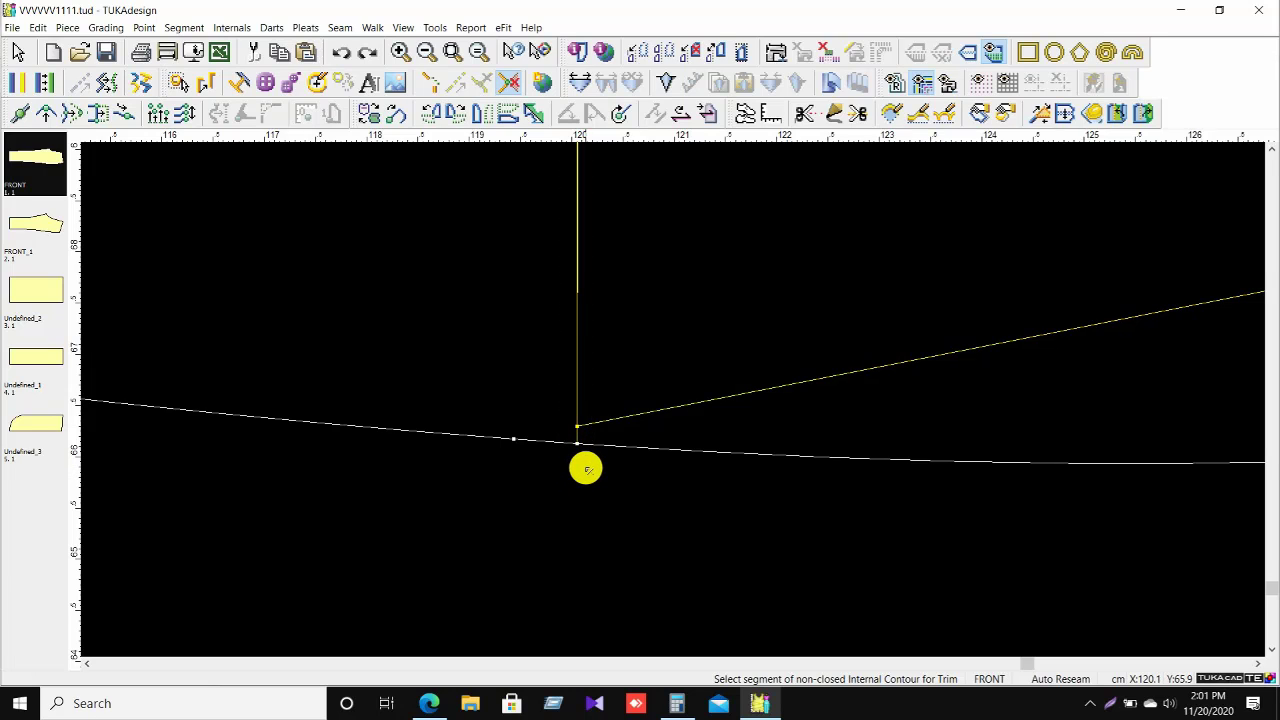
Trim the waist end of the long slanted line back to the line parallel to the waist.
scroll(591, 460, "down", 6)
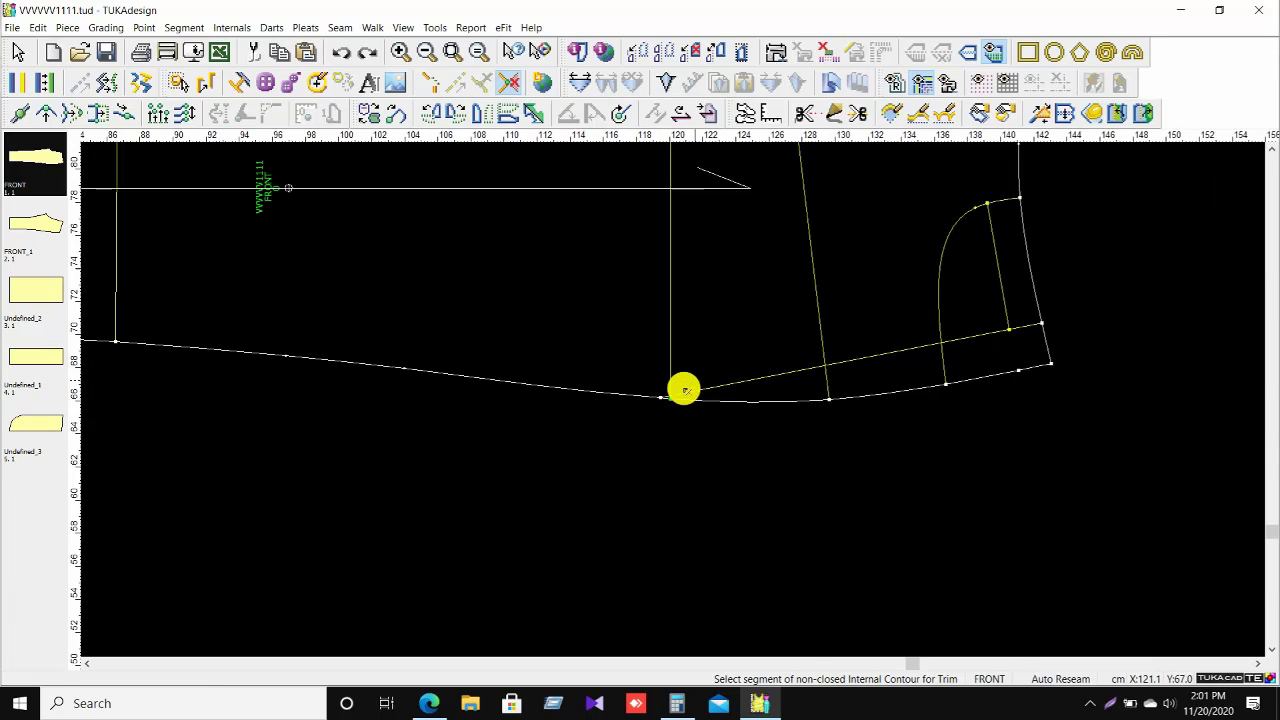
scroll(757, 362, "up", 2)
scroll(709, 403, "up", 2)
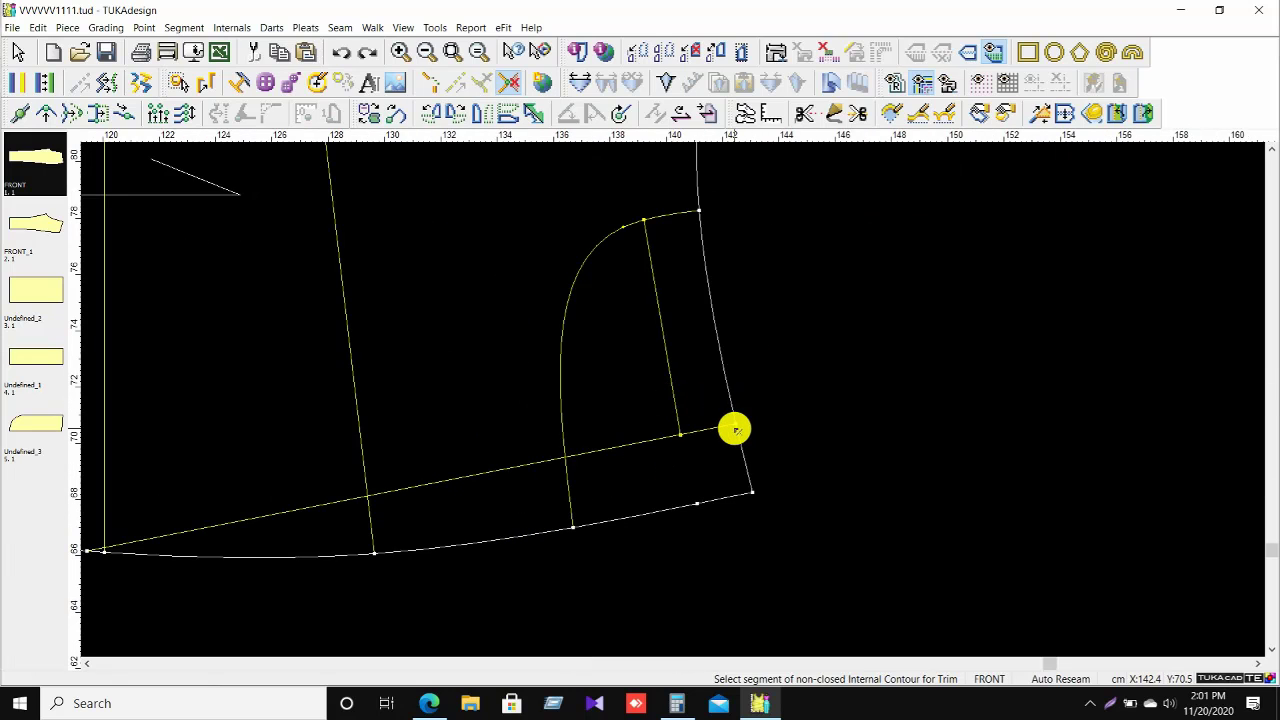
left_click(736, 428)
right_click(826, 331)
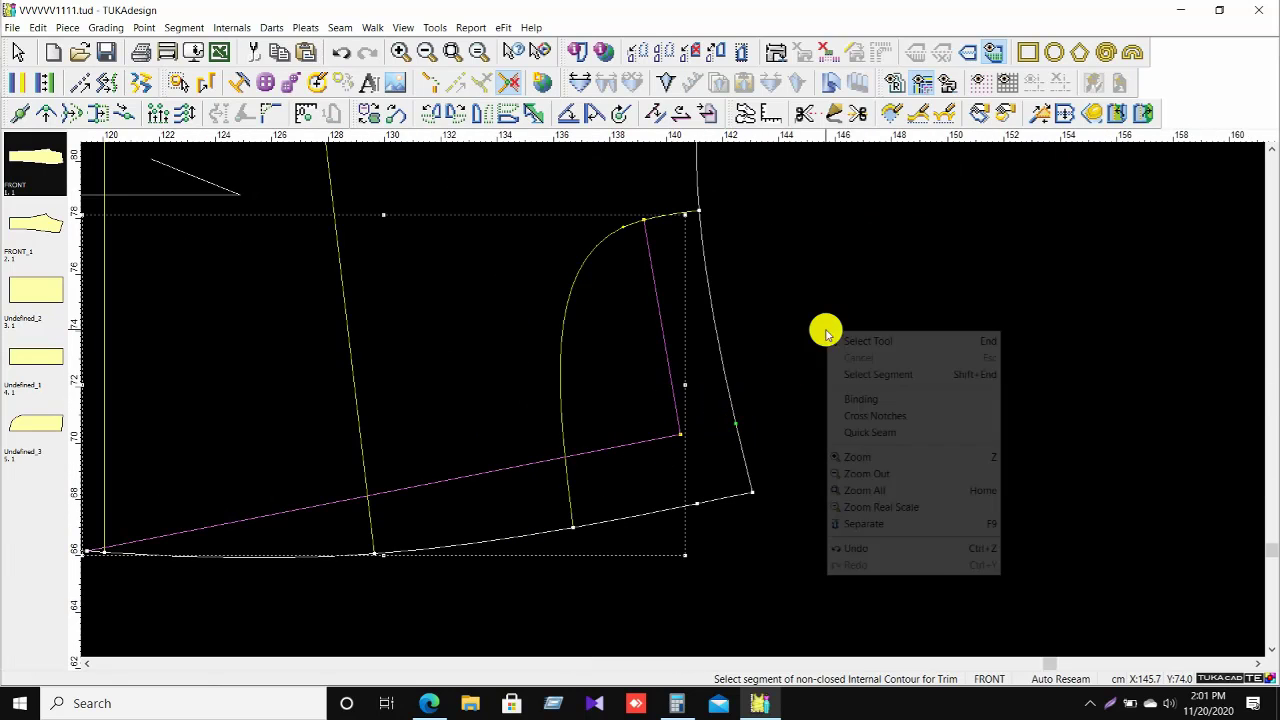
left_click(857, 340)
scroll(605, 385, "up", 1)
scroll(671, 399, "down", 3)
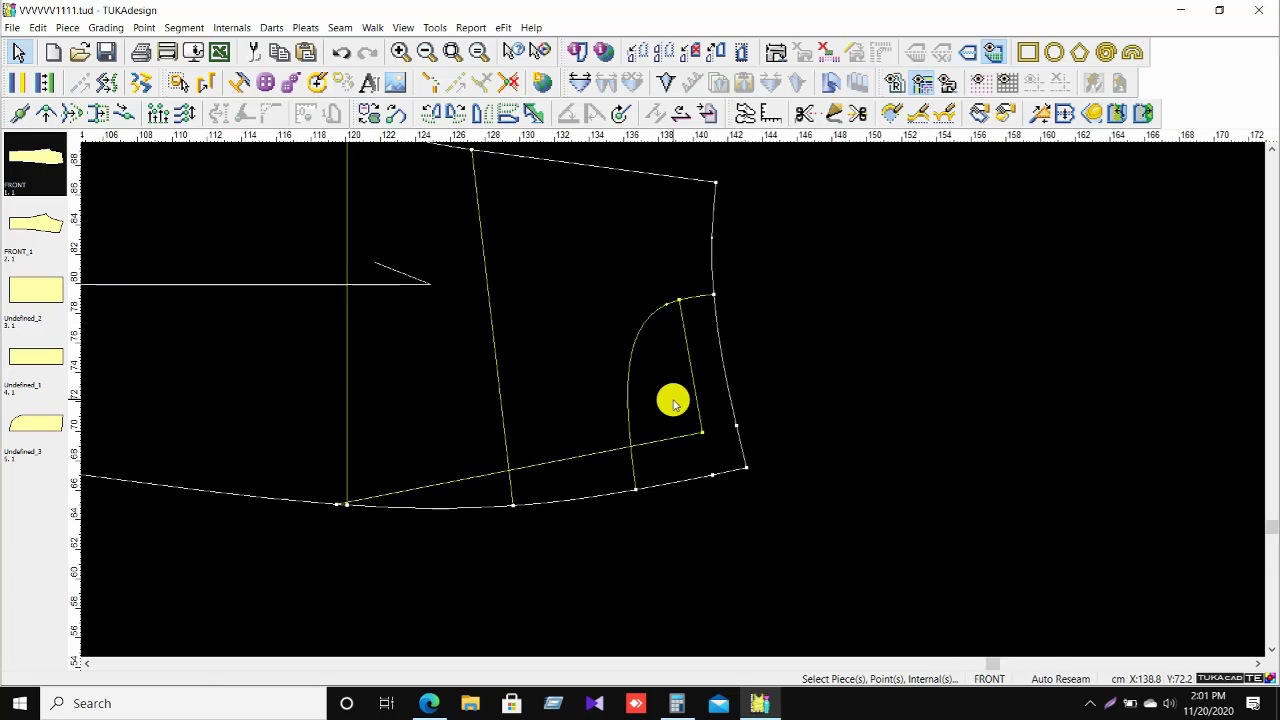
scroll(671, 397, "down", 2)
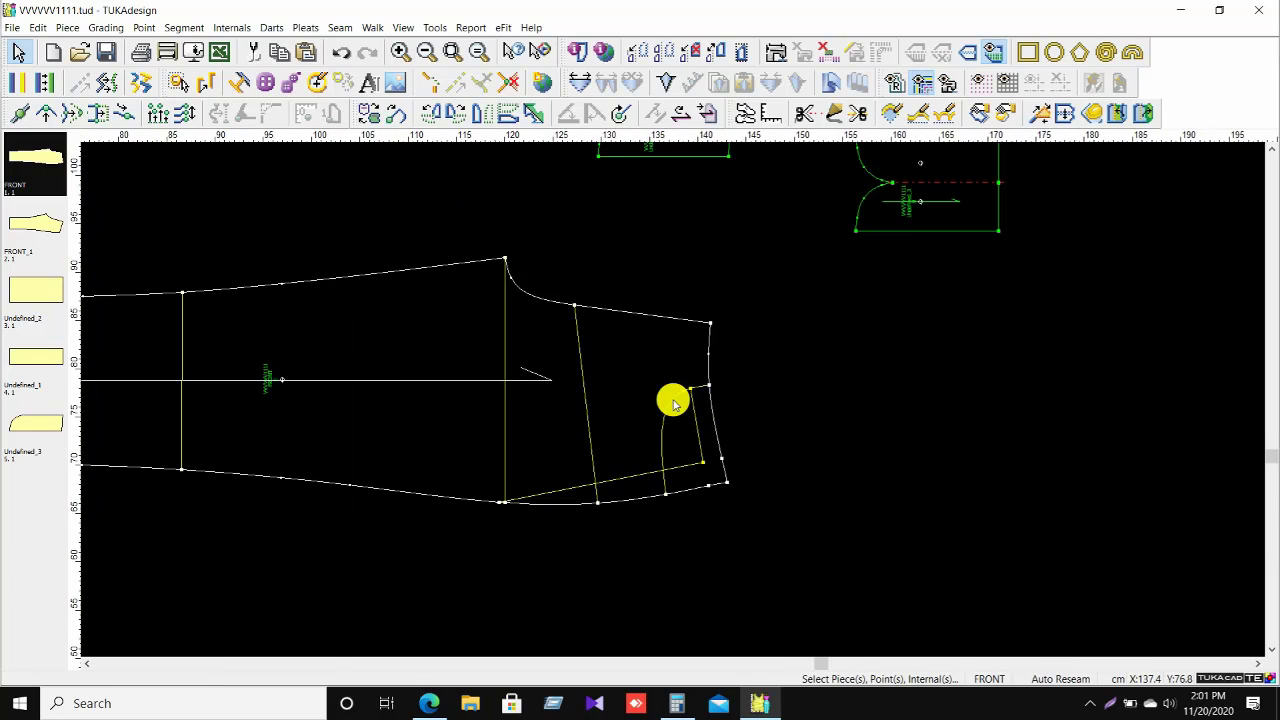
scroll(694, 371, "up", 1)
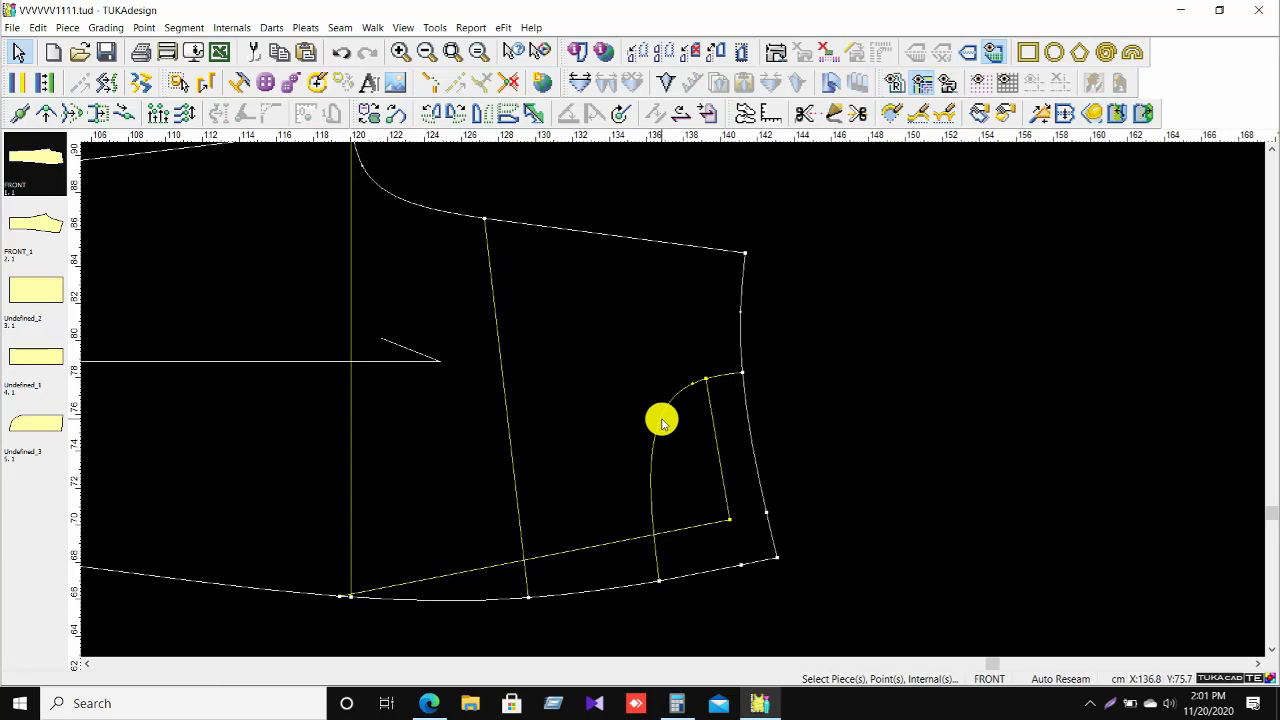
right_click(806, 306)
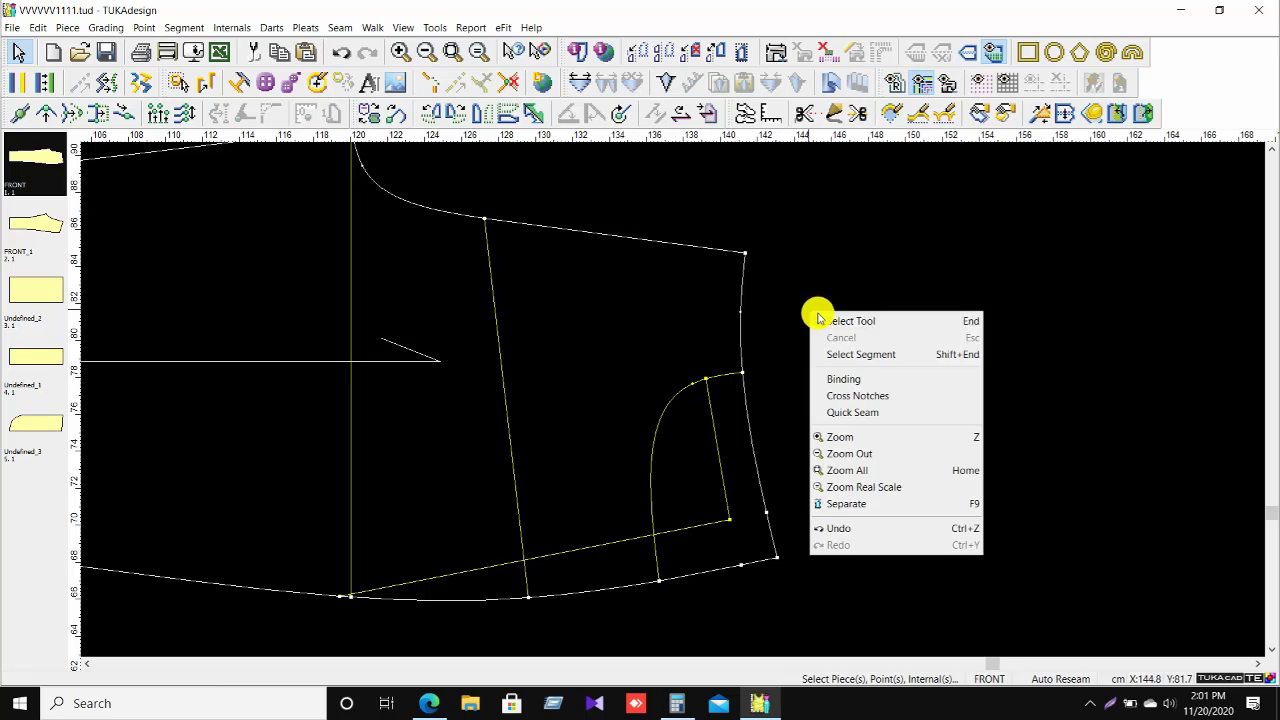
left_click(857, 354)
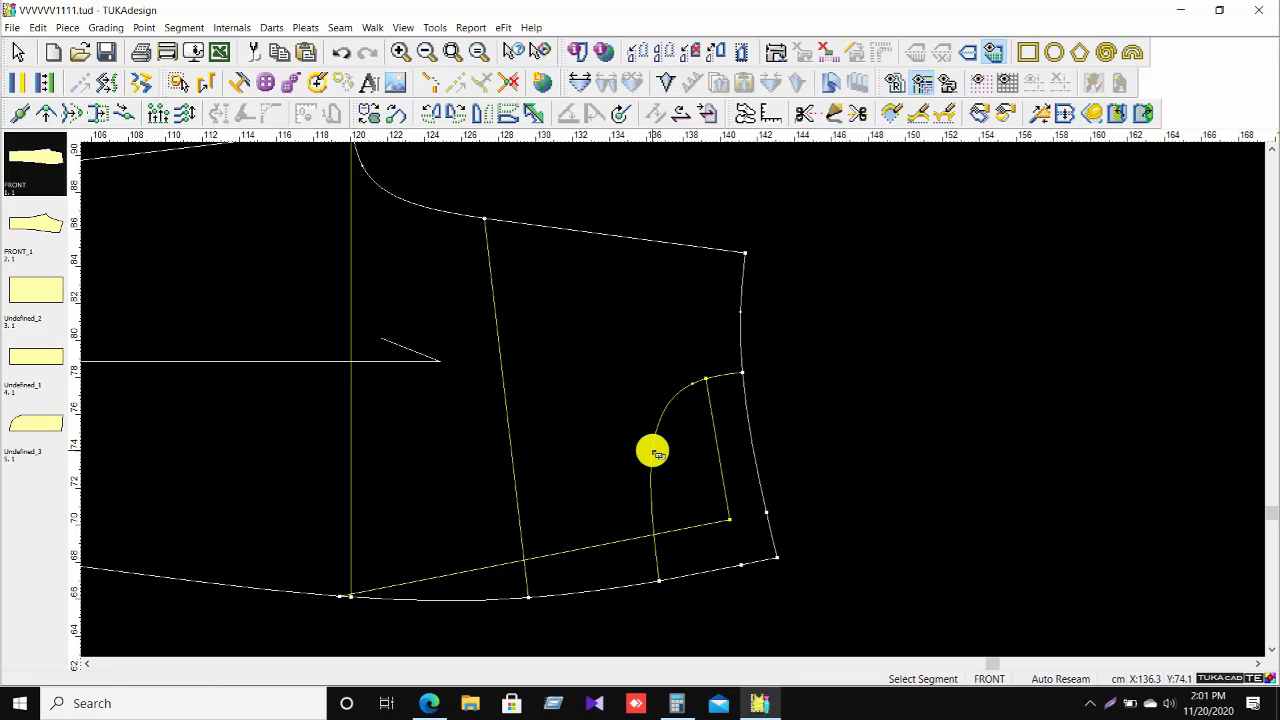
left_click(653, 454)
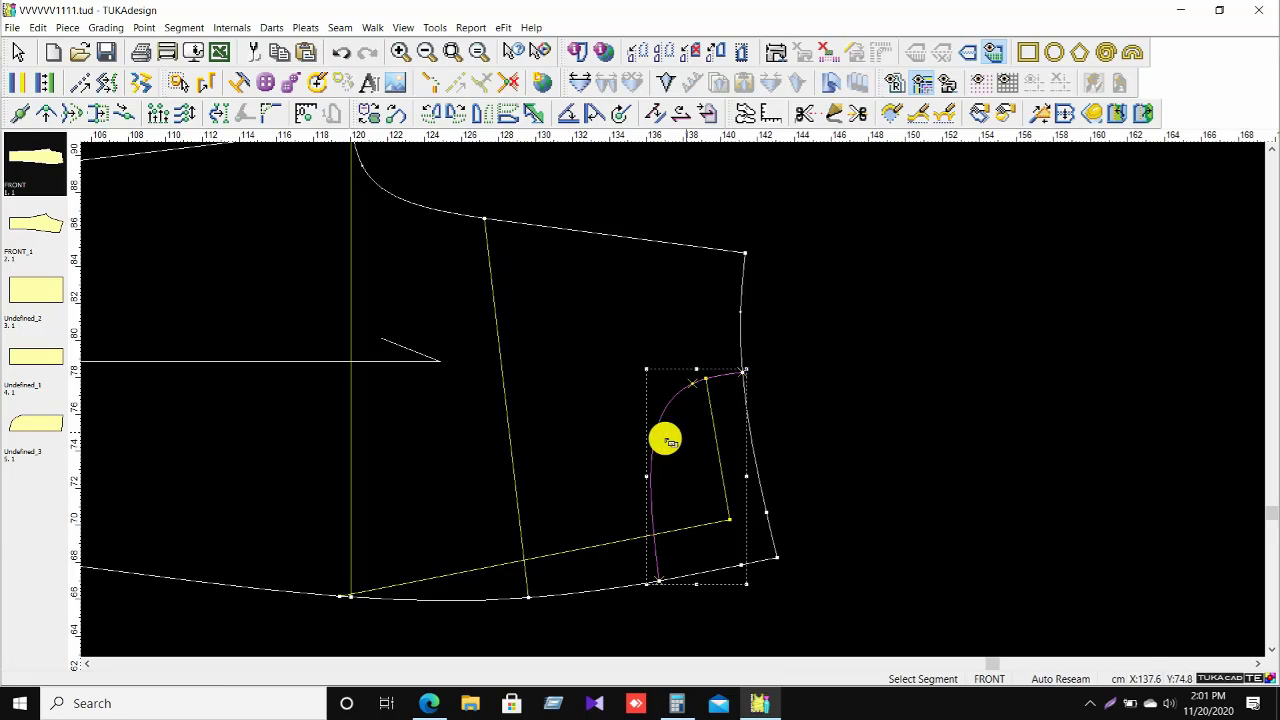
right_click(790, 370)
left_click(838, 397)
right_click(815, 344)
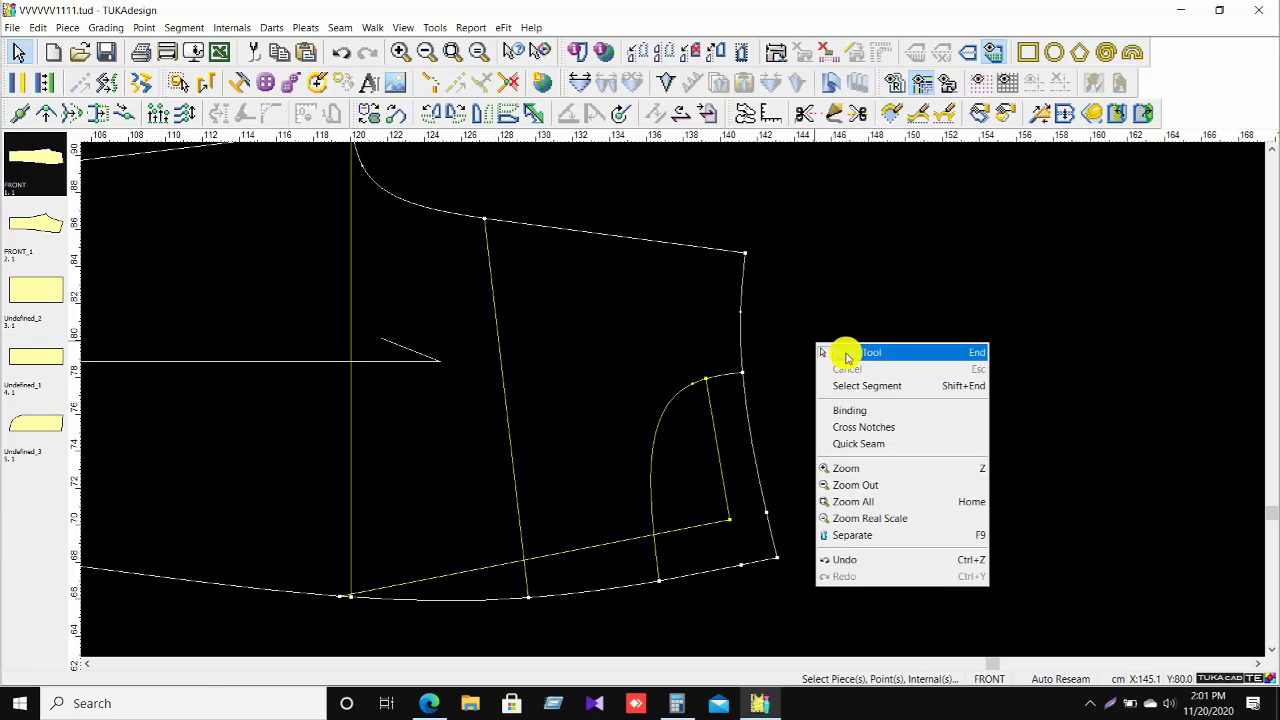
left_click(849, 349)
Create a curve parallel to the outer pocket curve, extending its first and last points and adding points on the snapped contour.
right_click(817, 354)
left_click(850, 396)
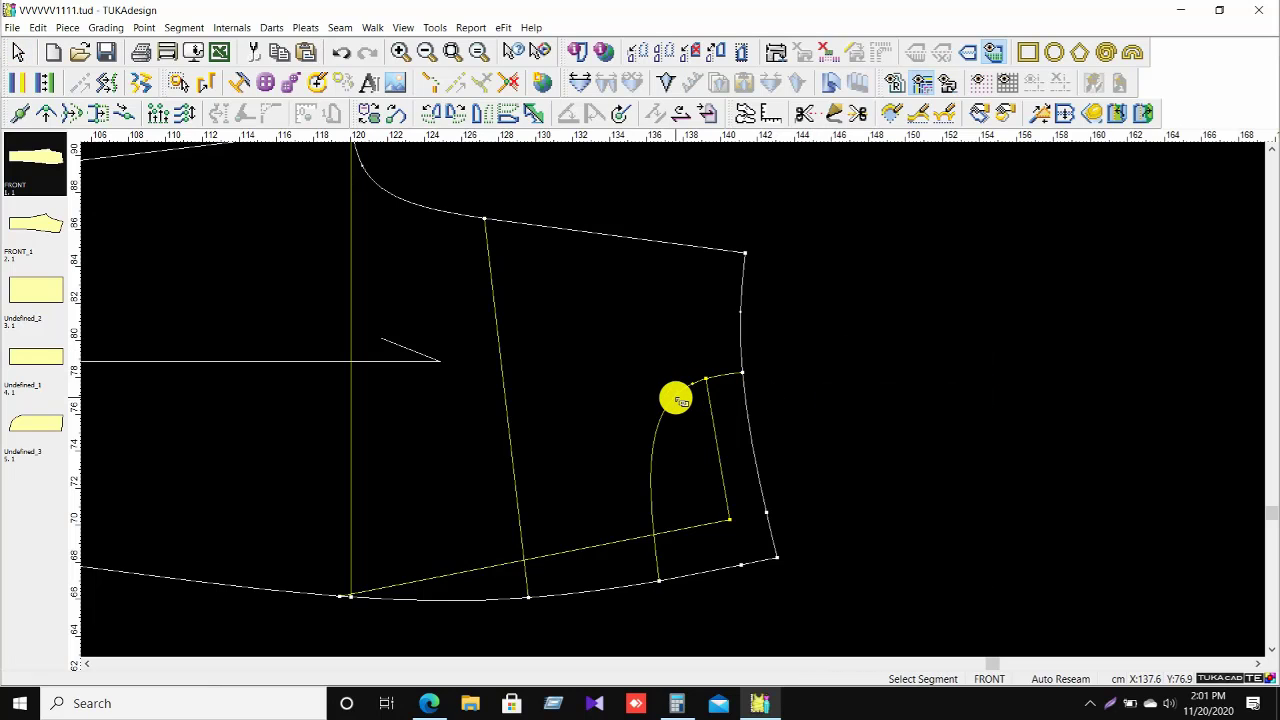
left_click(677, 400)
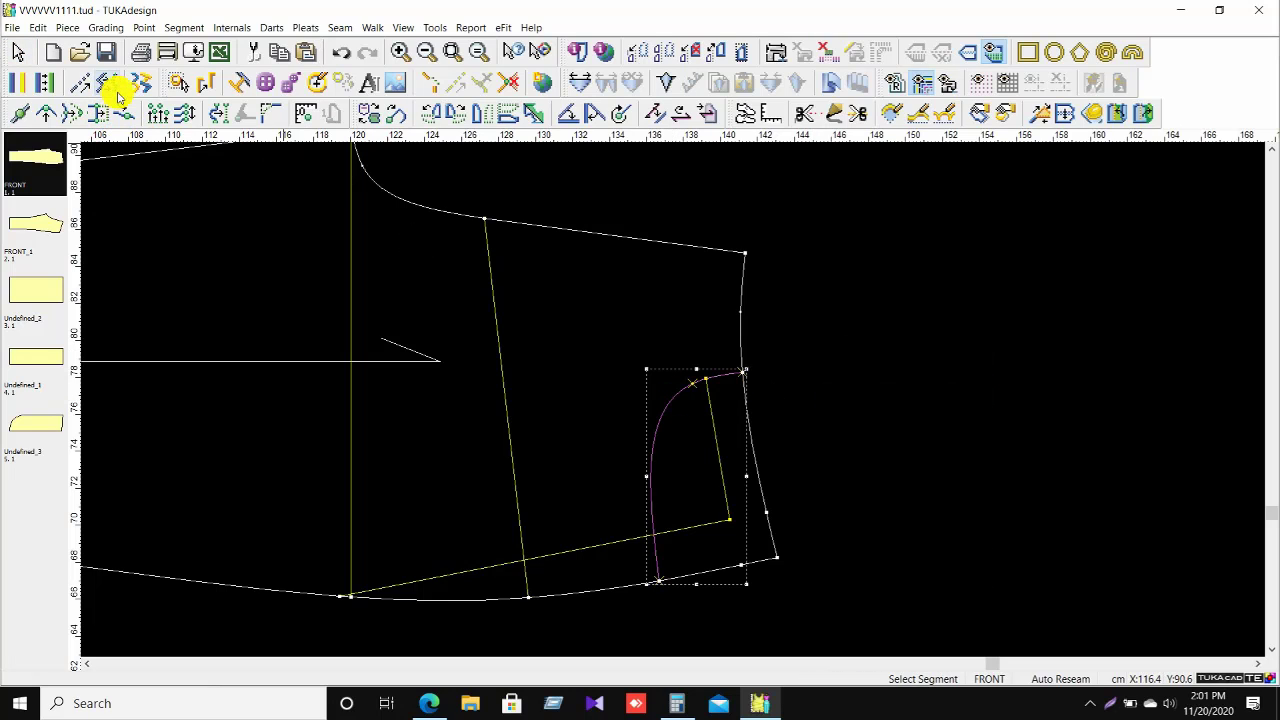
left_click(13, 85)
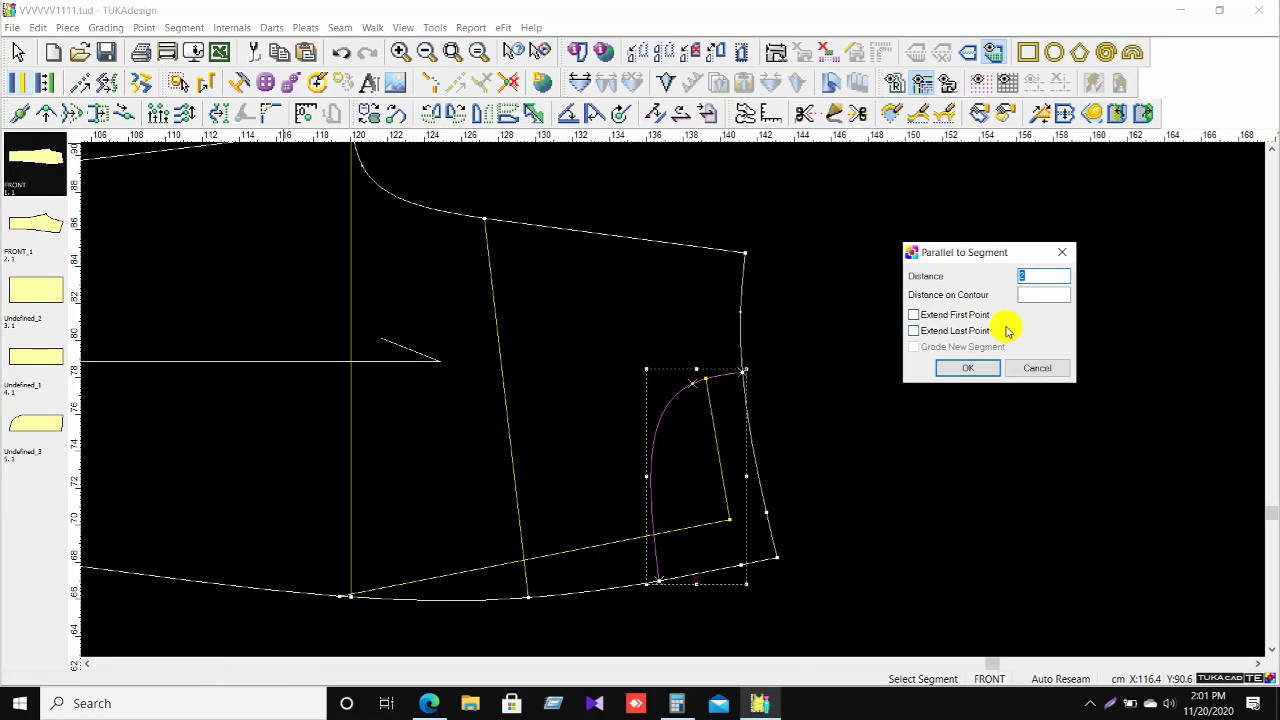
type("2")
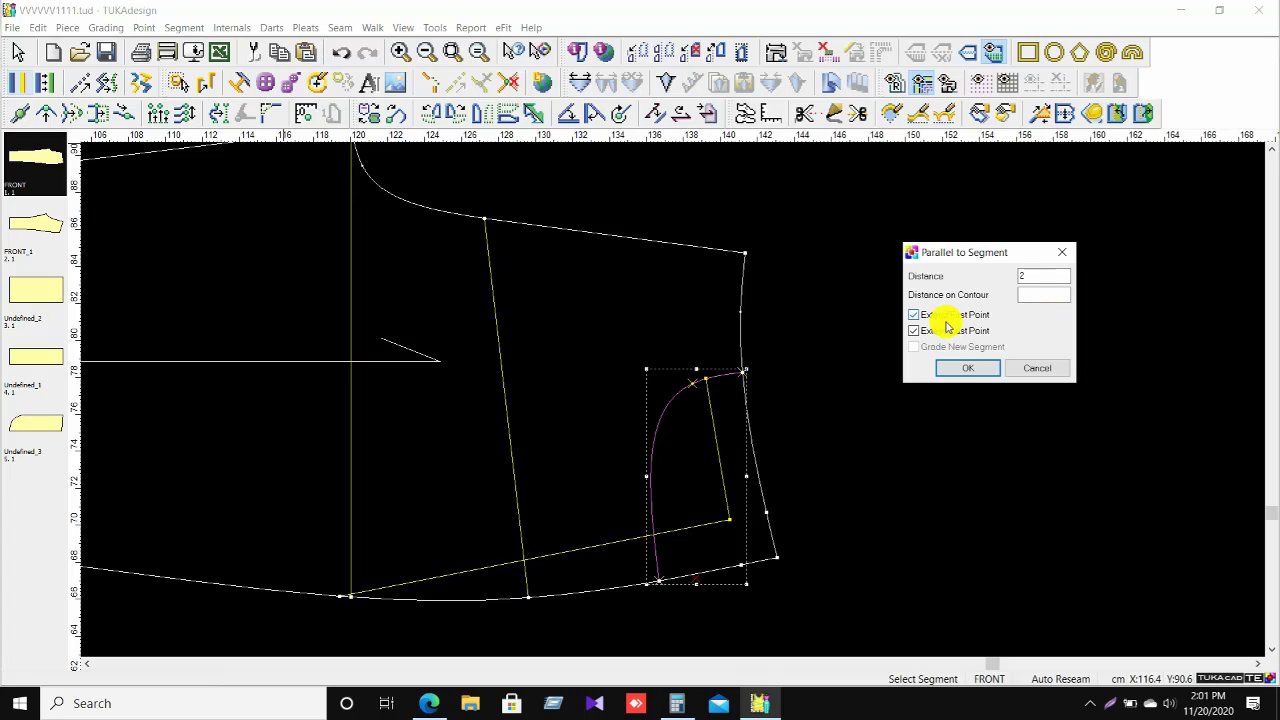
double_click(1053, 281)
key("Return")
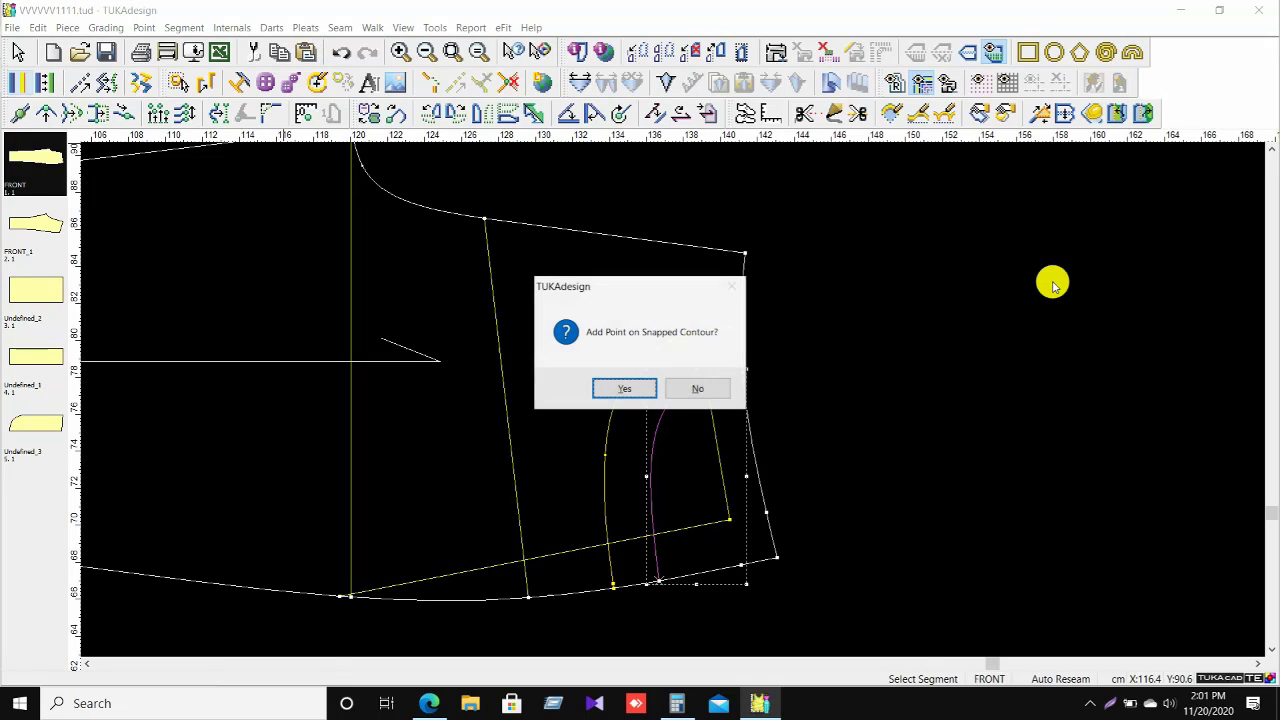
left_click(629, 390)
right_click(860, 362)
left_click(889, 373)
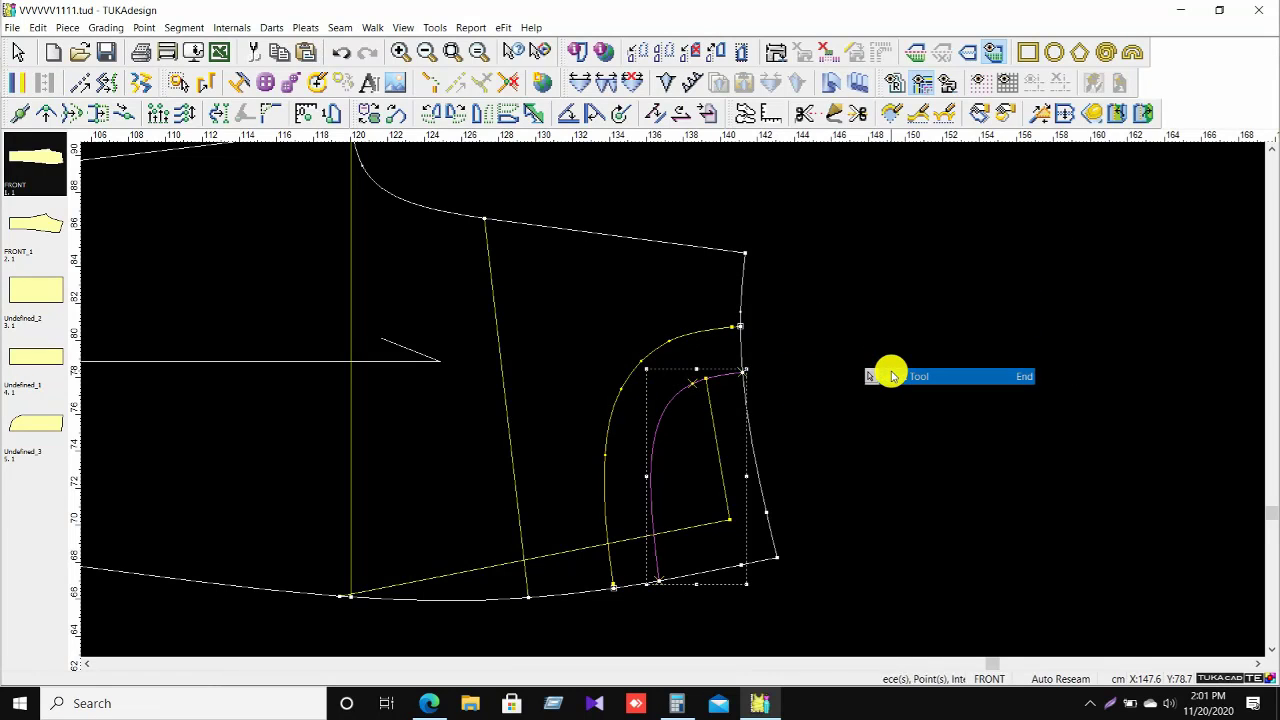
Add a curved grading point along the waistline, positioned by its distance from the centre-front corner.
scroll(671, 394, "up", 2)
scroll(711, 389, "down", 2)
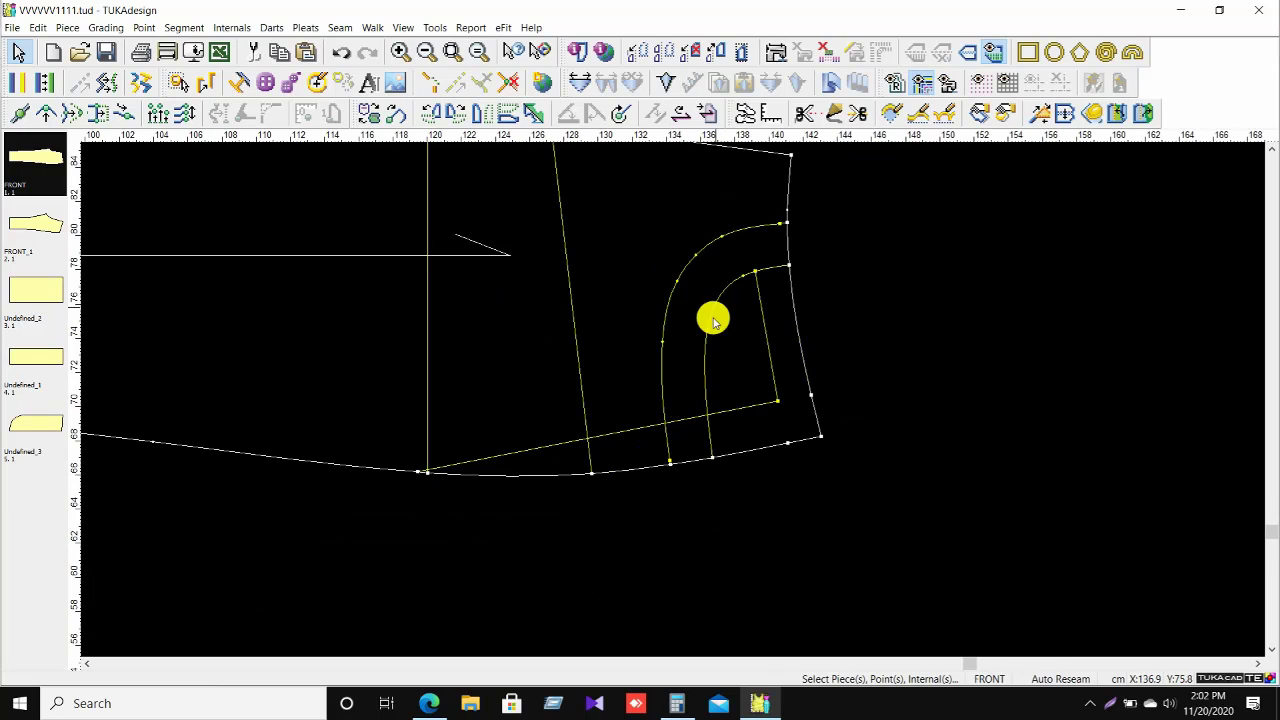
scroll(673, 400, "up", 2)
scroll(673, 400, "down", 2)
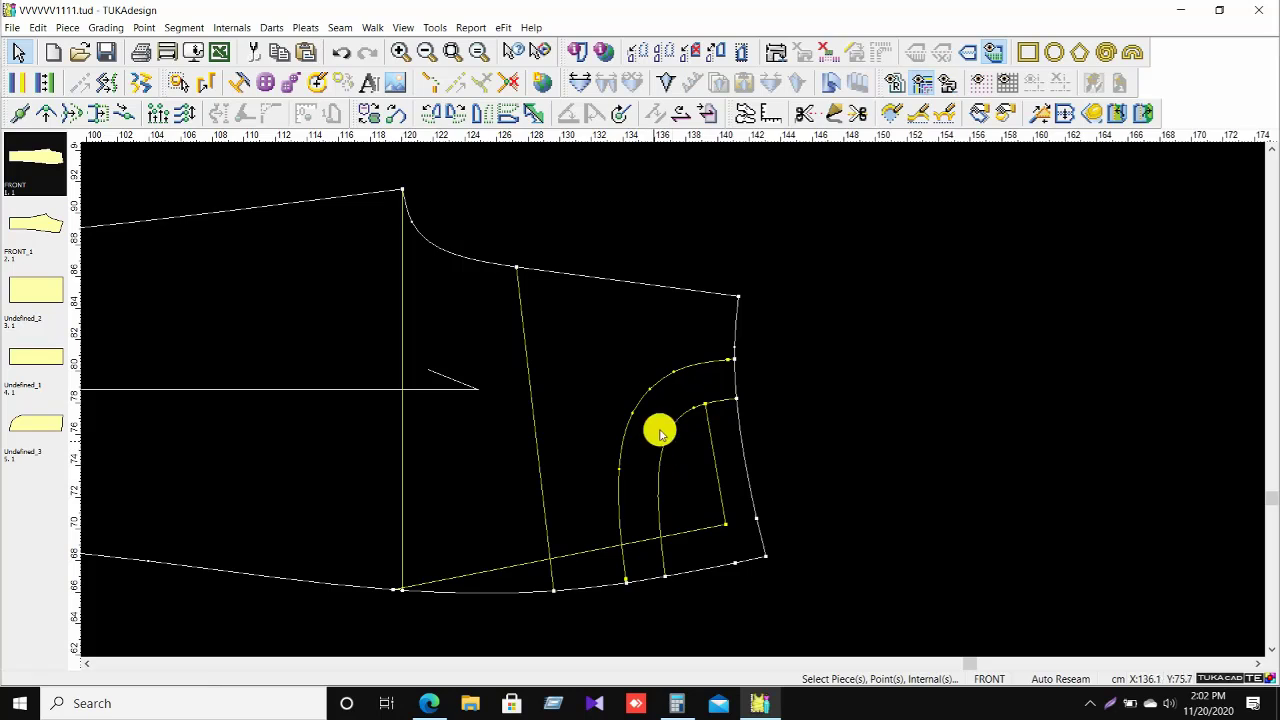
scroll(731, 360, "up", 2)
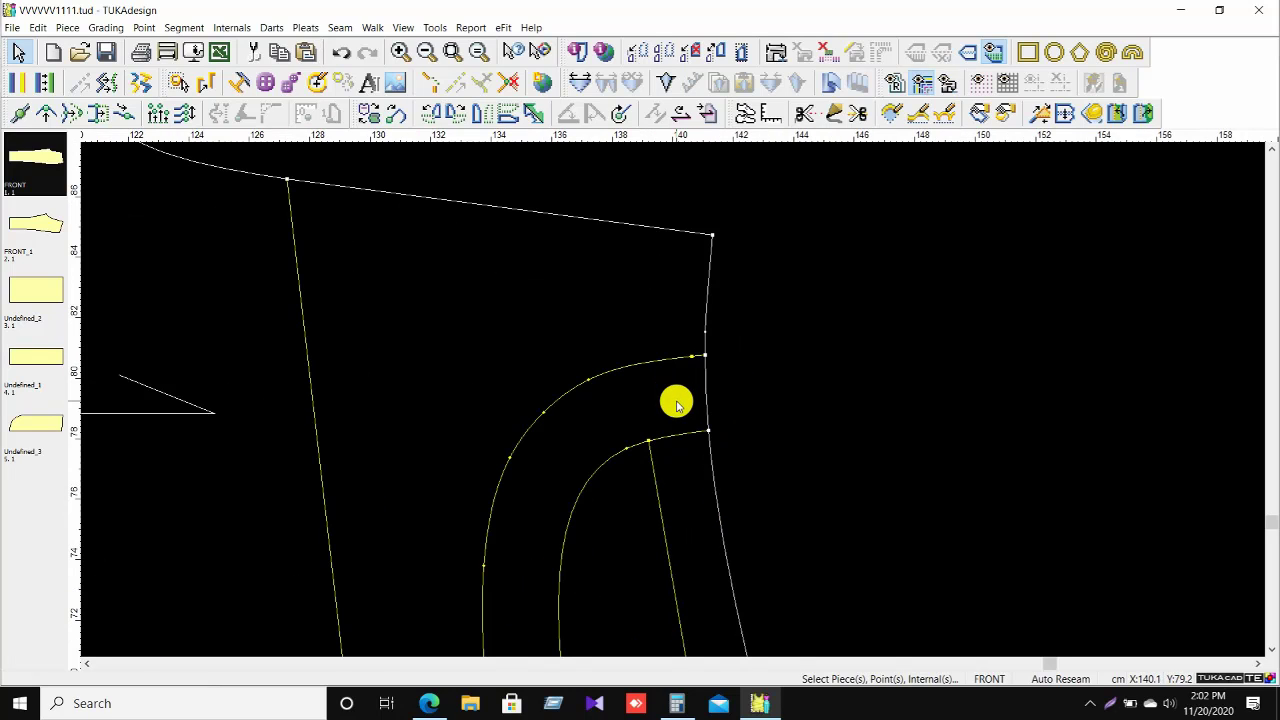
key("a")
right_click(845, 185)
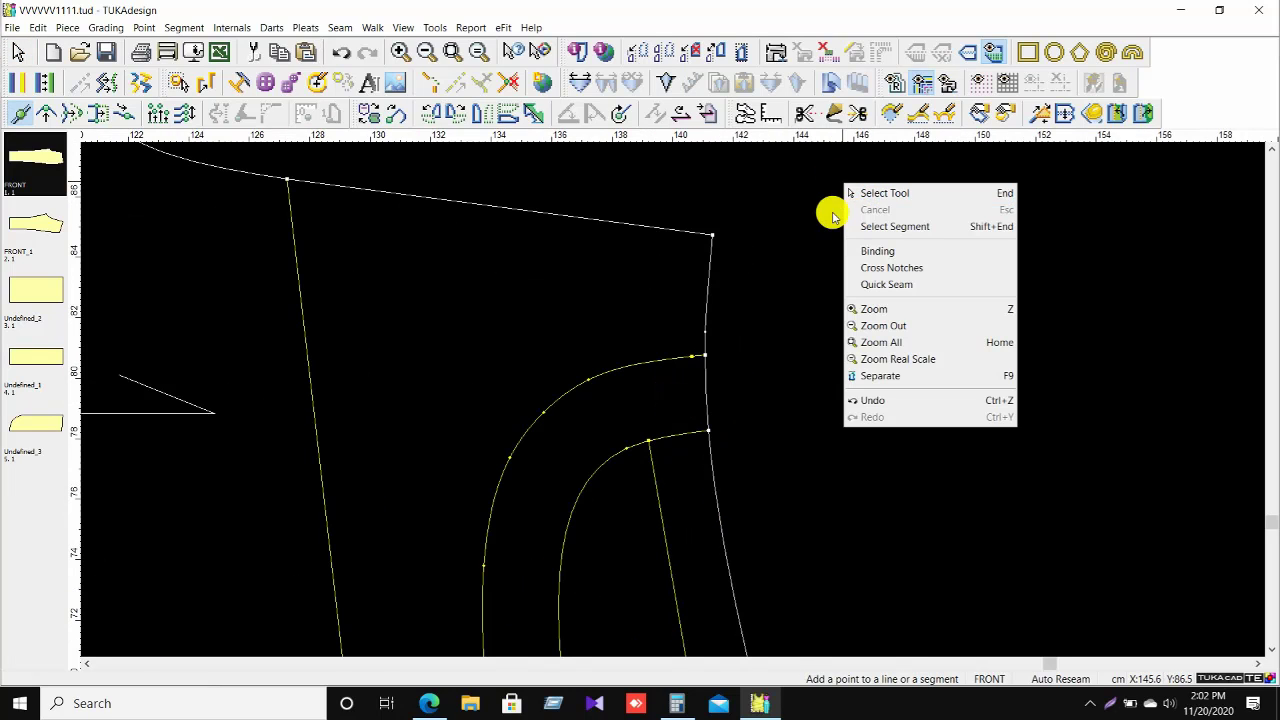
left_click(870, 193)
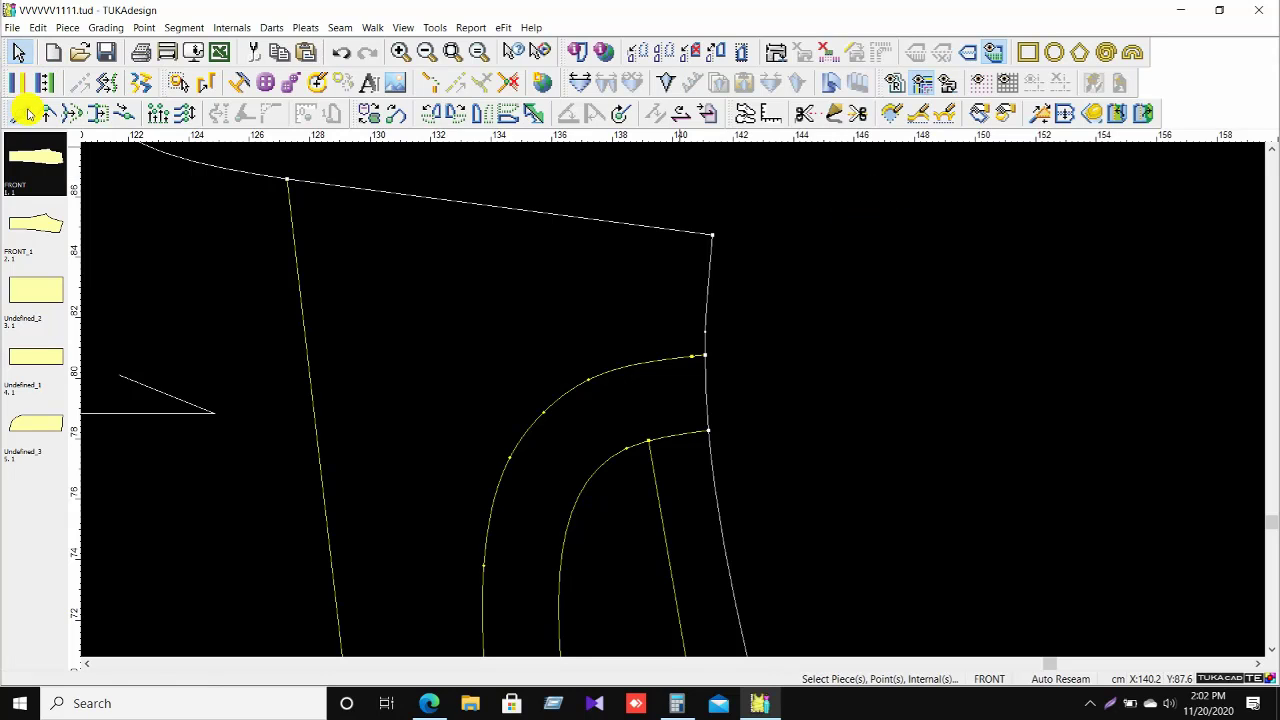
left_click(20, 112)
left_click(710, 252)
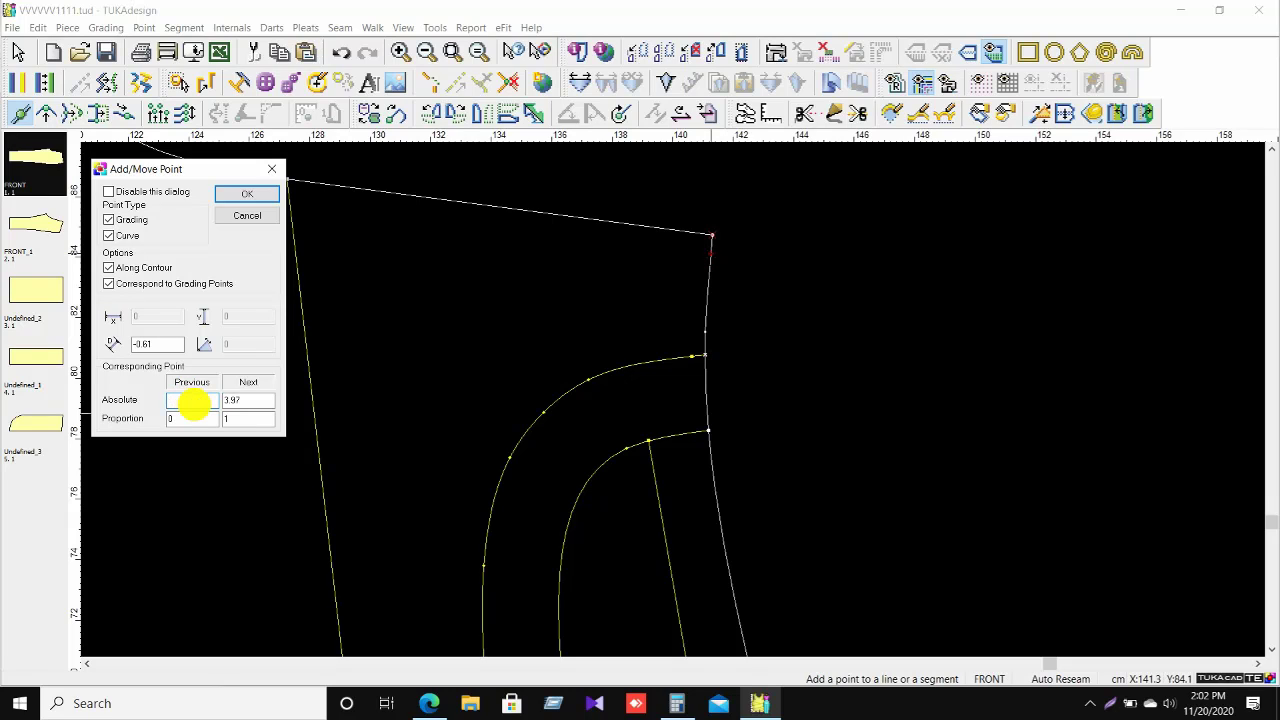
key("Return")
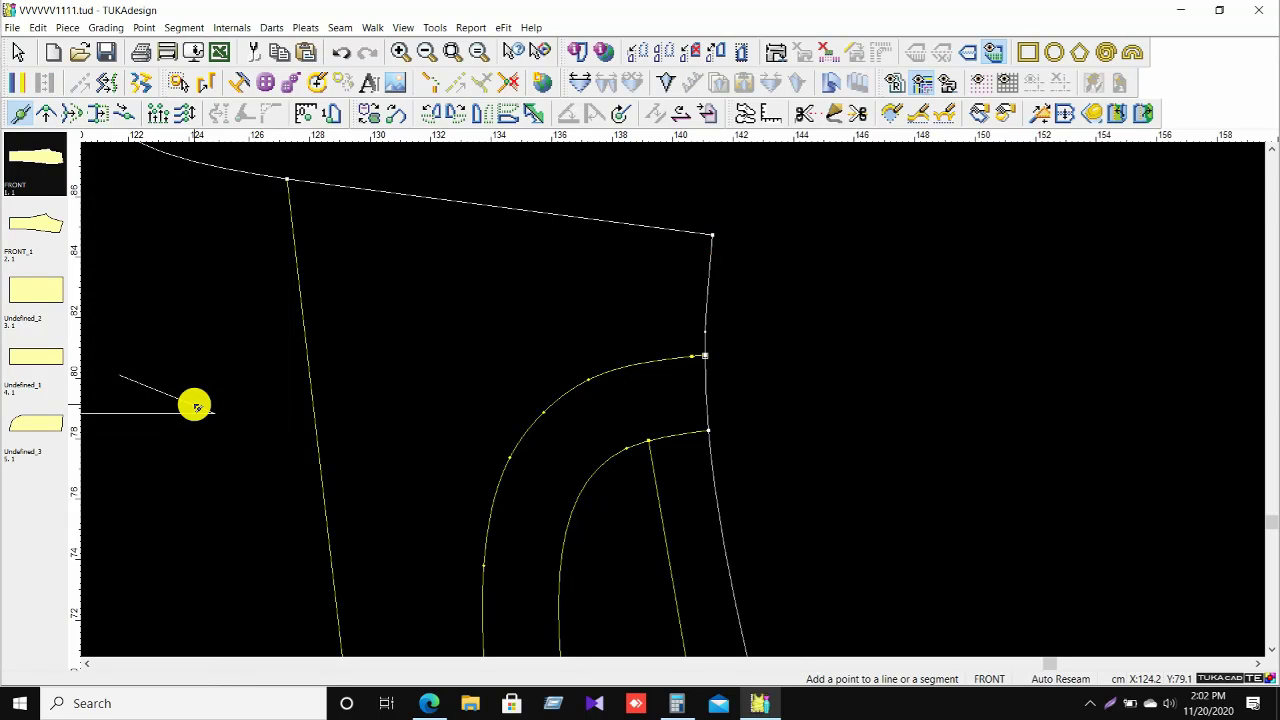
Undo the added waistline point and the curve parallel to the outer pocket curve.
scroll(675, 393, "up", 2)
scroll(675, 393, "up", 2)
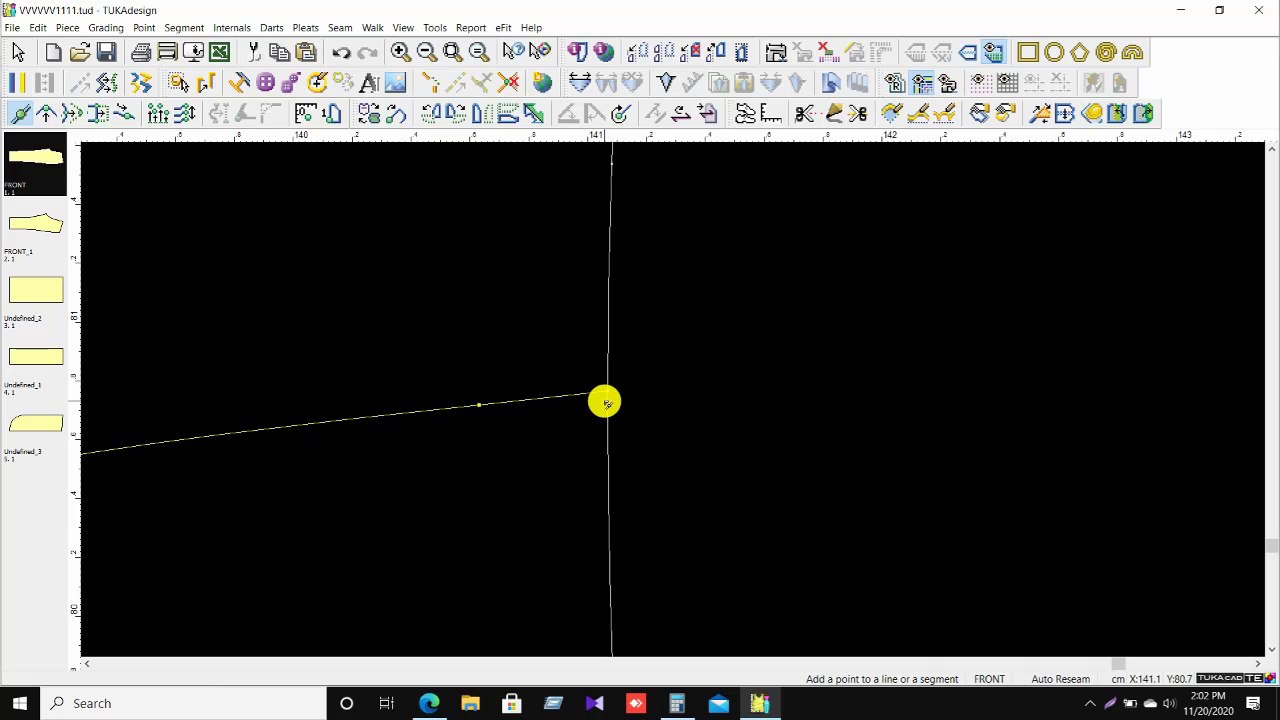
scroll(673, 394, "down", 2)
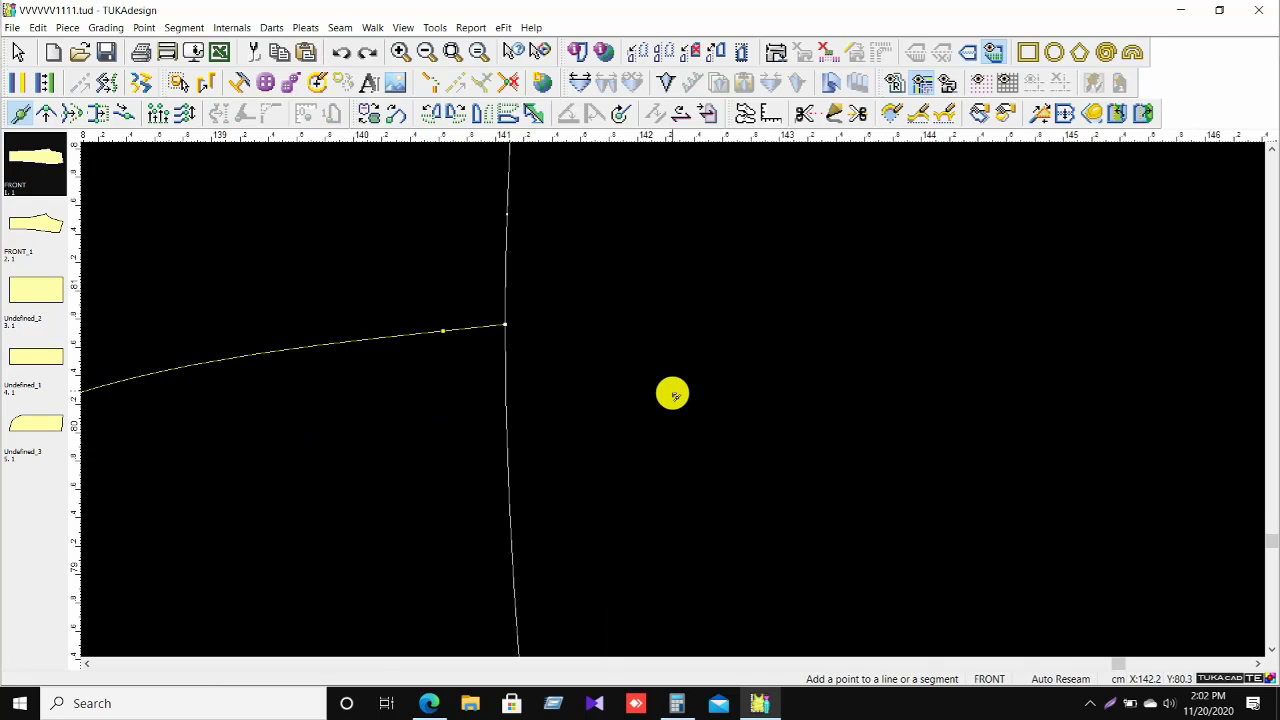
scroll(673, 394, "down", 4)
right_click(771, 300)
left_click(797, 309)
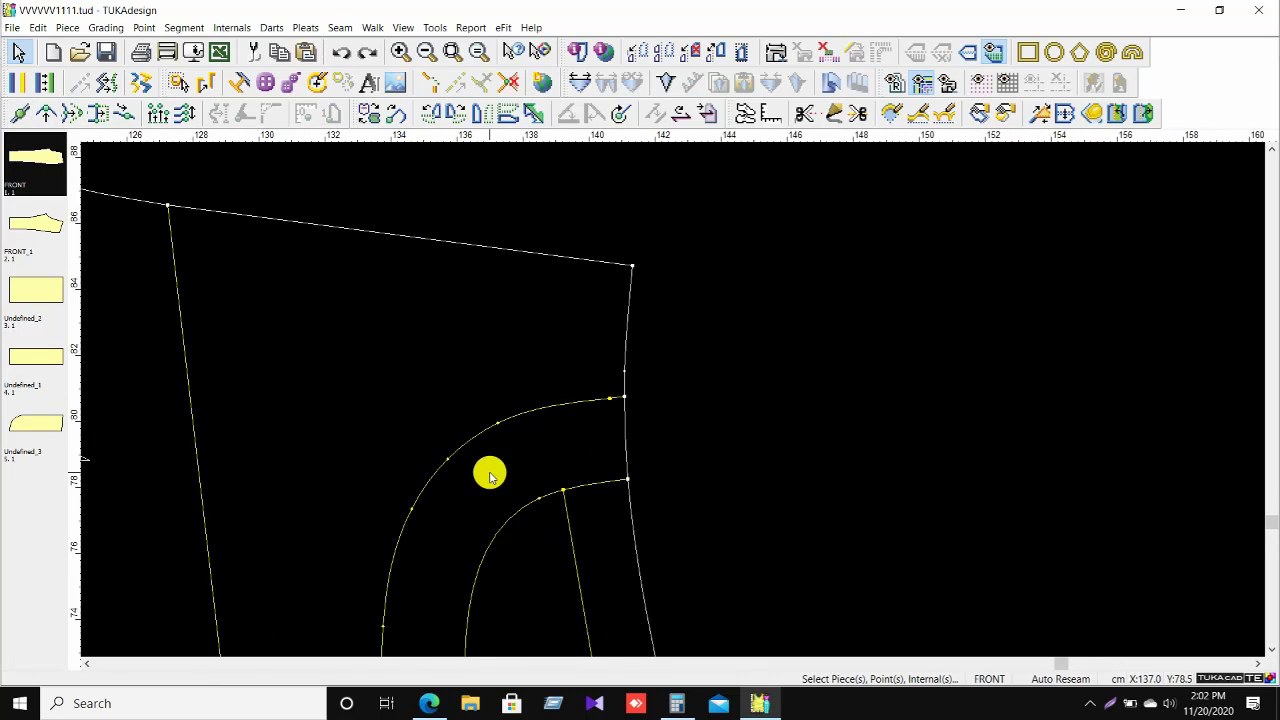
scroll(671, 397, "down", 2)
scroll(671, 397, "up", 4)
scroll(673, 400, "down", 1)
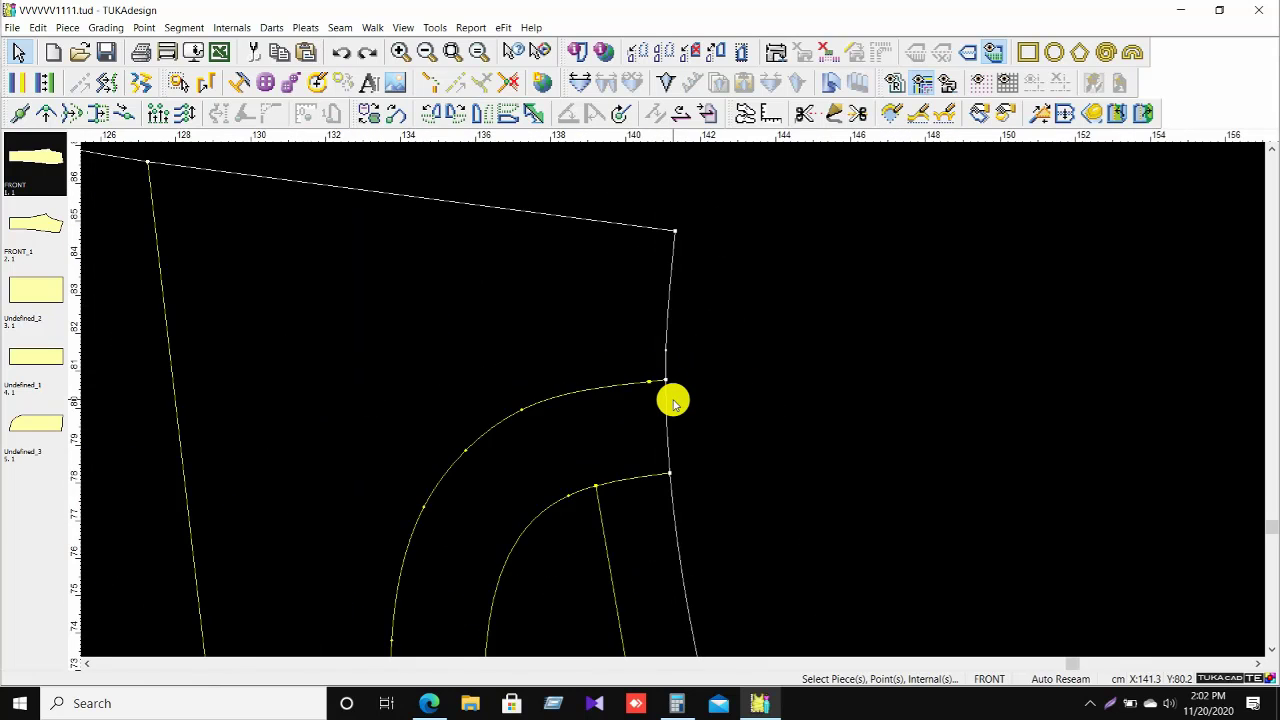
scroll(673, 401, "down", 3)
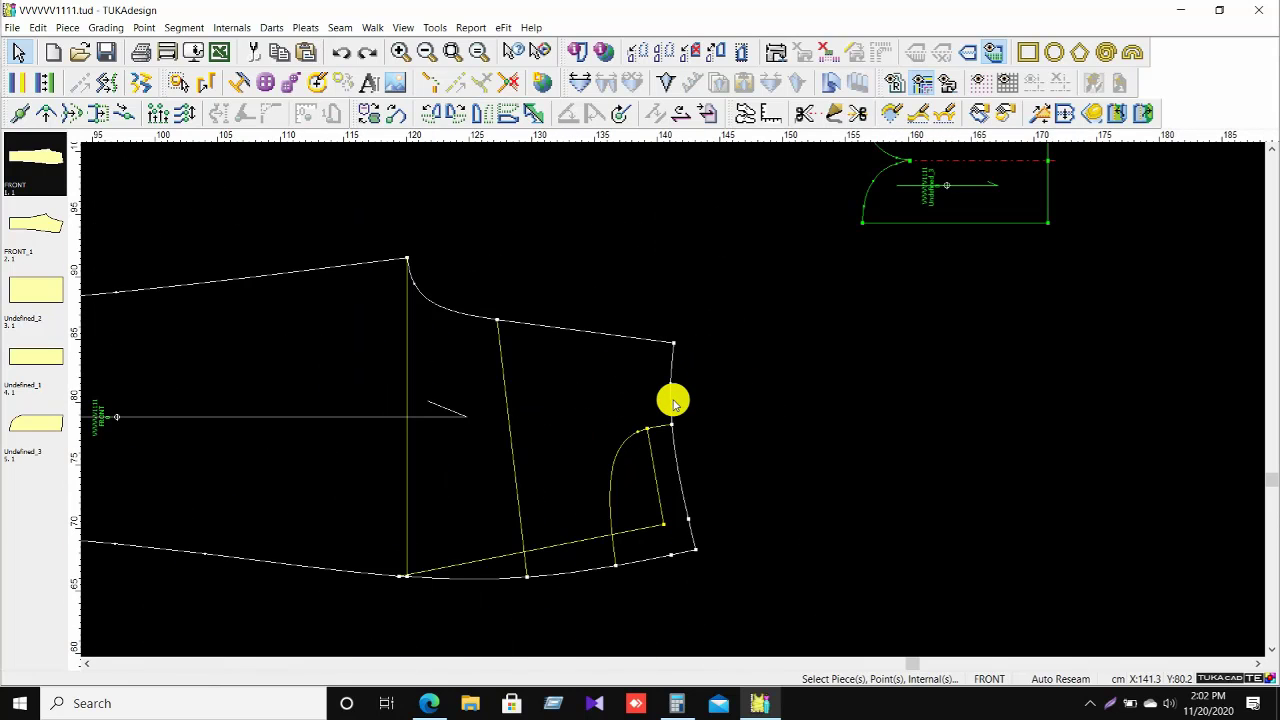
scroll(617, 466, "up", 2)
right_click(837, 339)
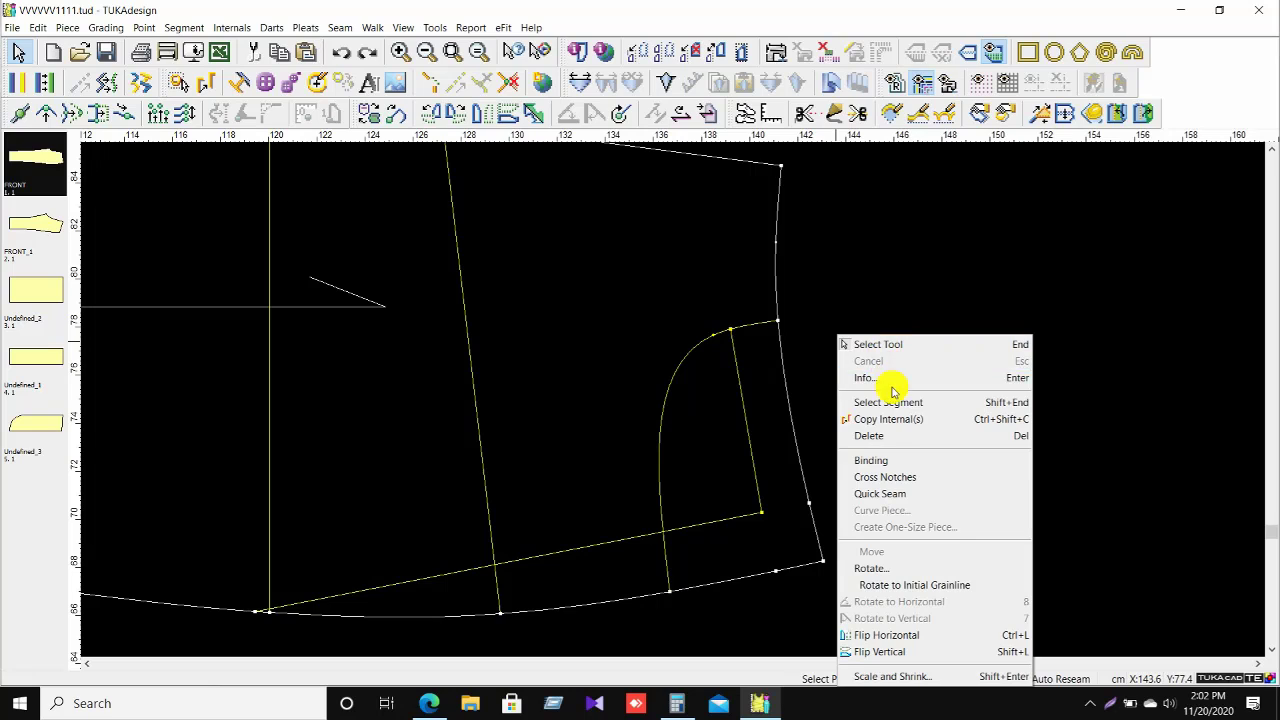
left_click(890, 342)
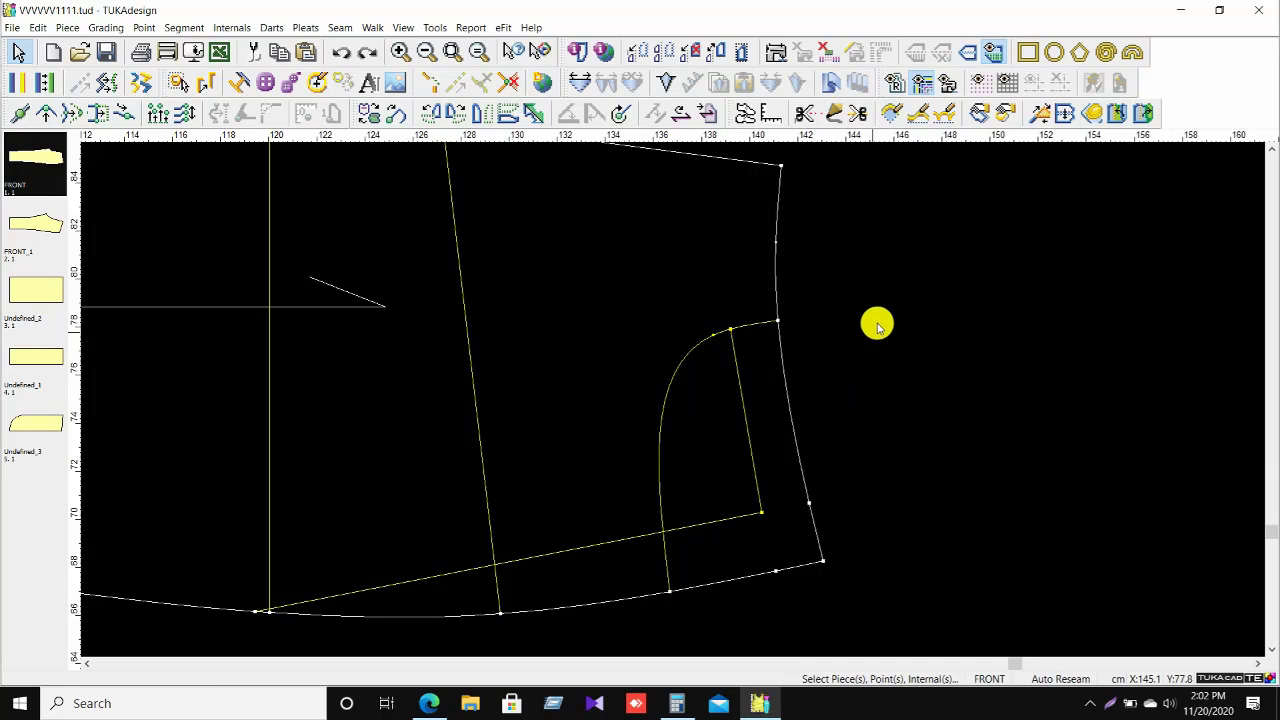
Move the points along the lower straight edge of the small curved pocket piece by 1 cm in Y.
scroll(673, 401, "down", 4)
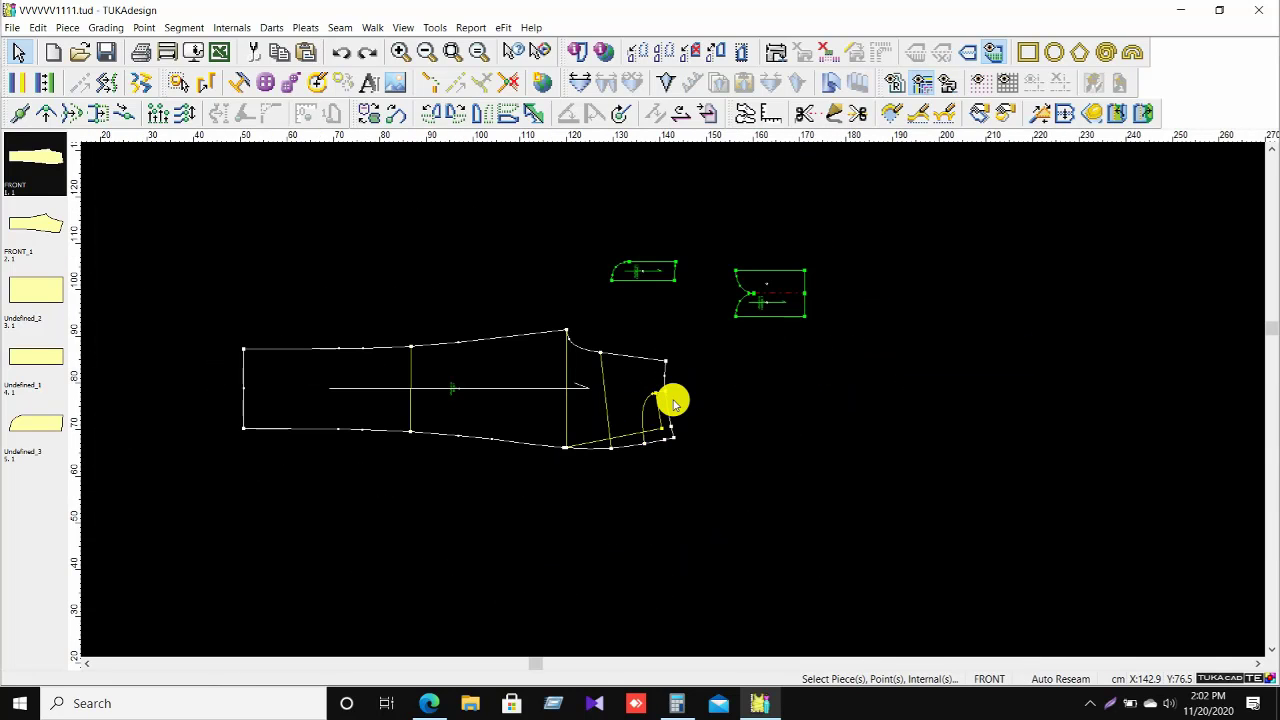
scroll(671, 398, "up", 3)
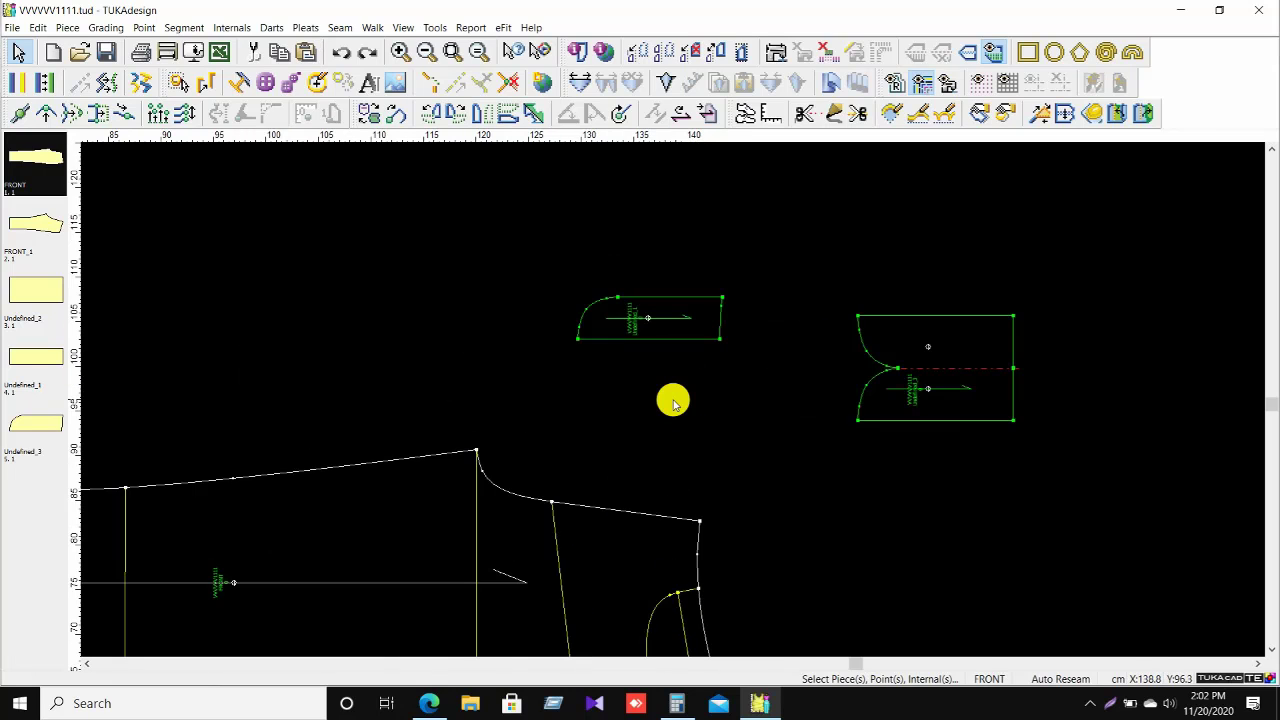
right_click(882, 366)
left_click(895, 374)
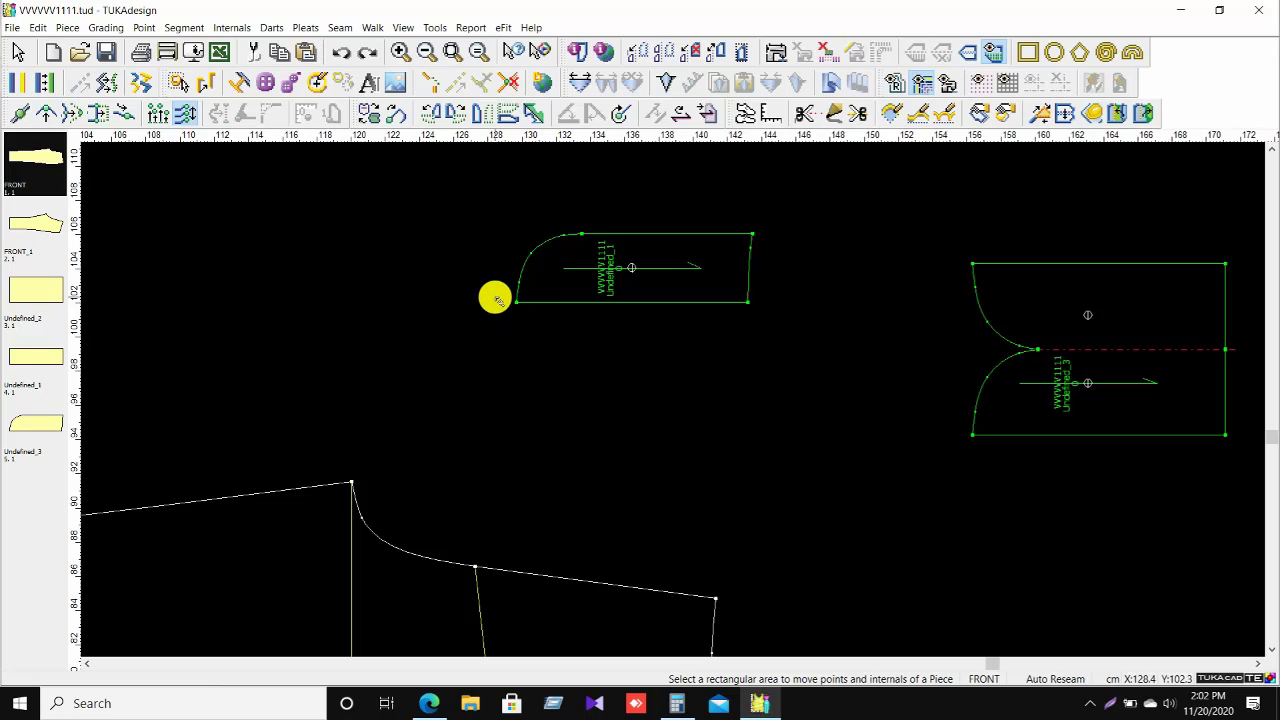
left_click_drag(503, 278, 792, 326)
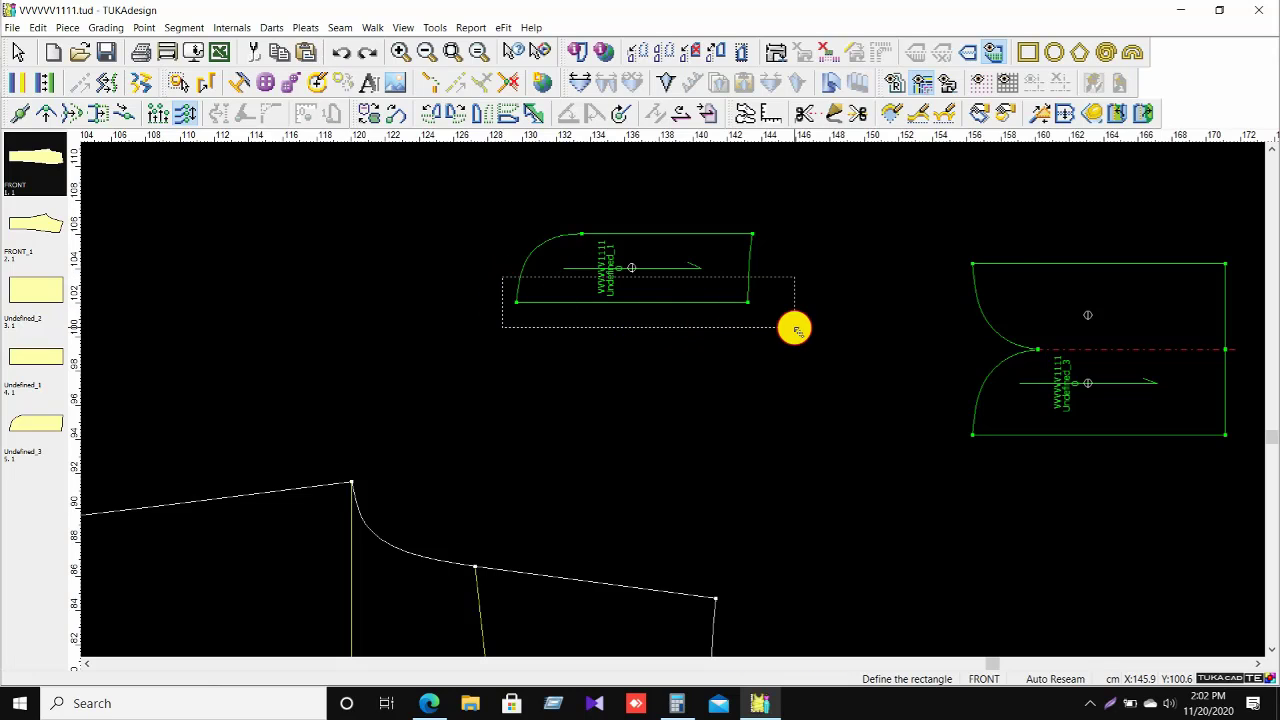
left_click(971, 287)
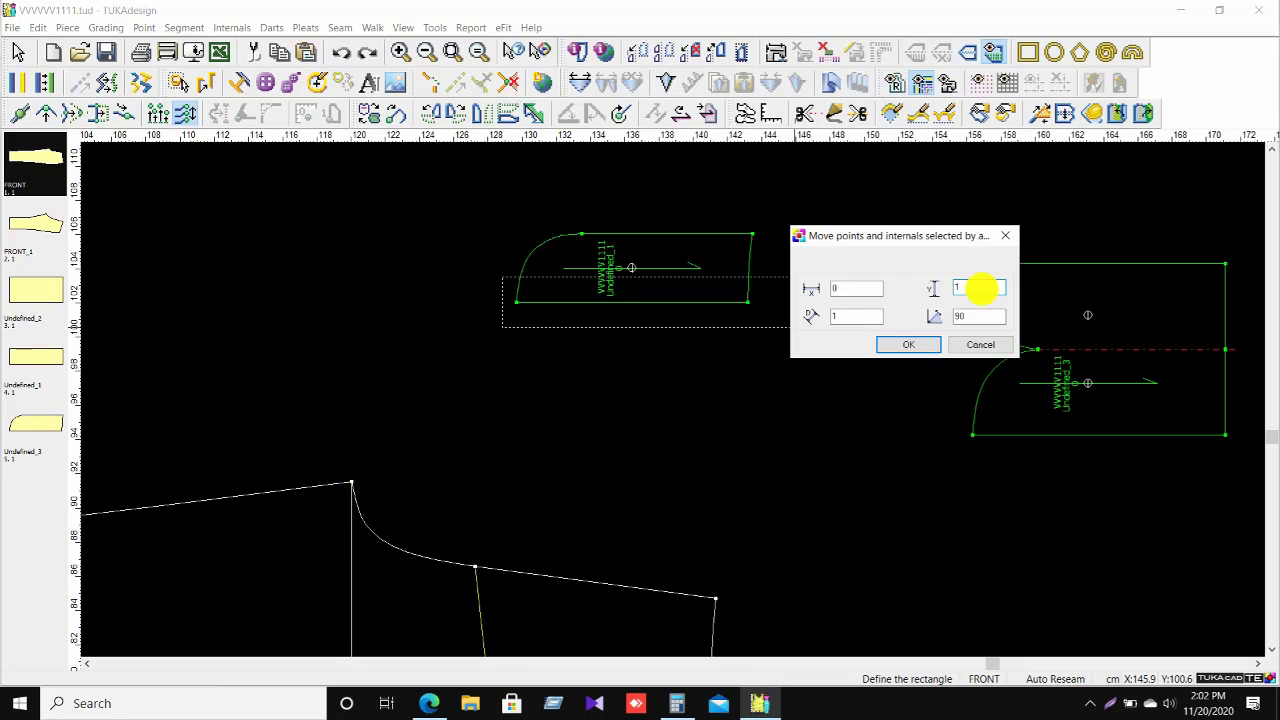
key("Return")
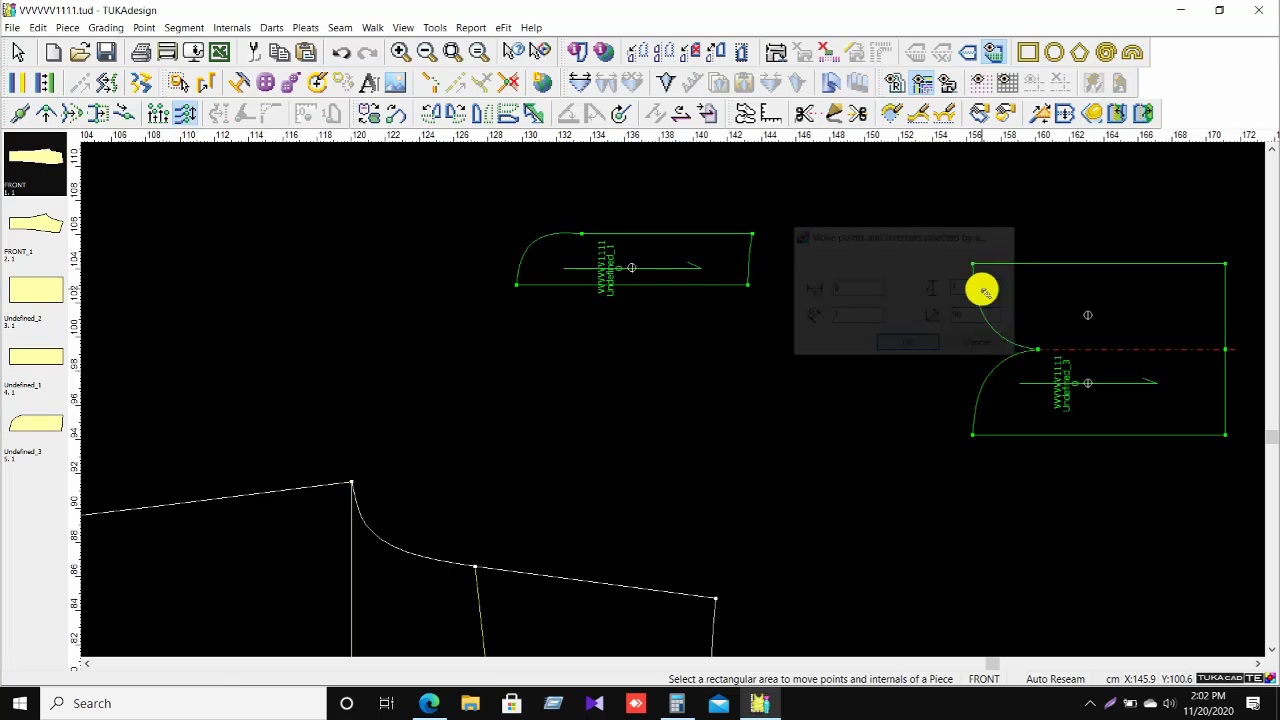
Undo the last move of the small pocket piece's lower edge.
scroll(980, 287, "up", 1)
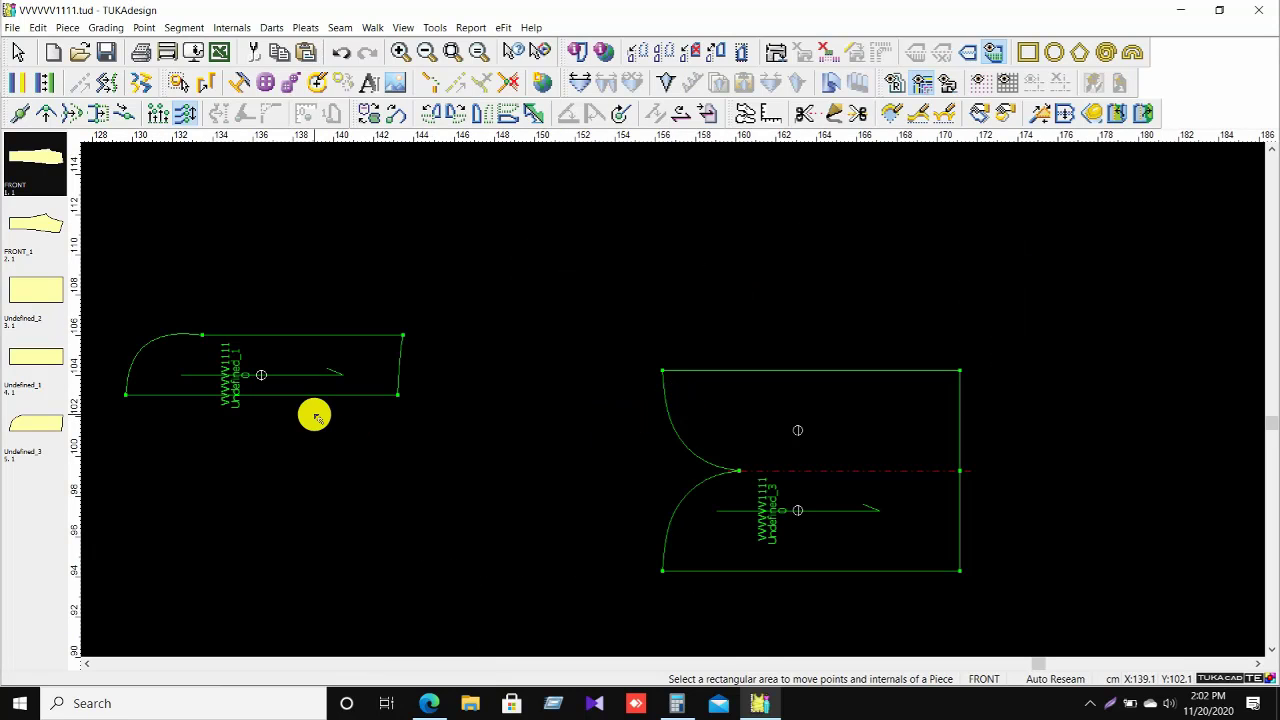
scroll(311, 414, "down", 2)
scroll(671, 397, "up", 3)
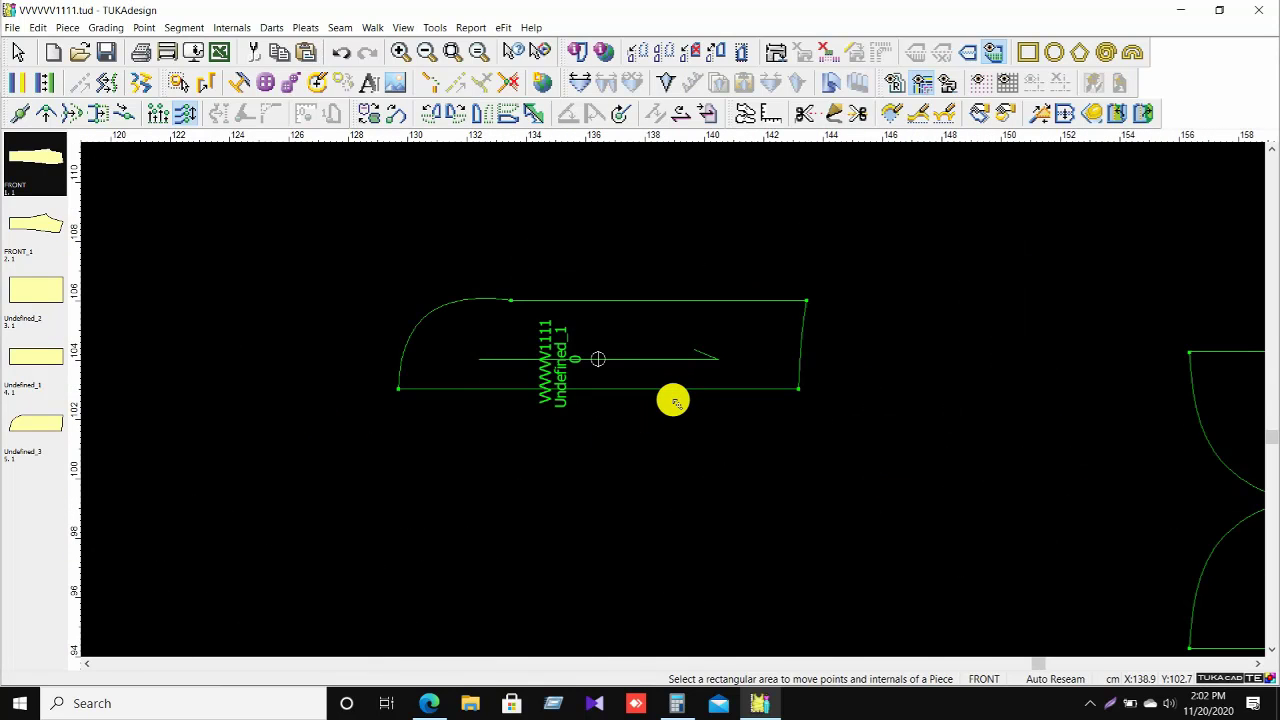
key("ctrl+z")
scroll(673, 405, "down", 3)
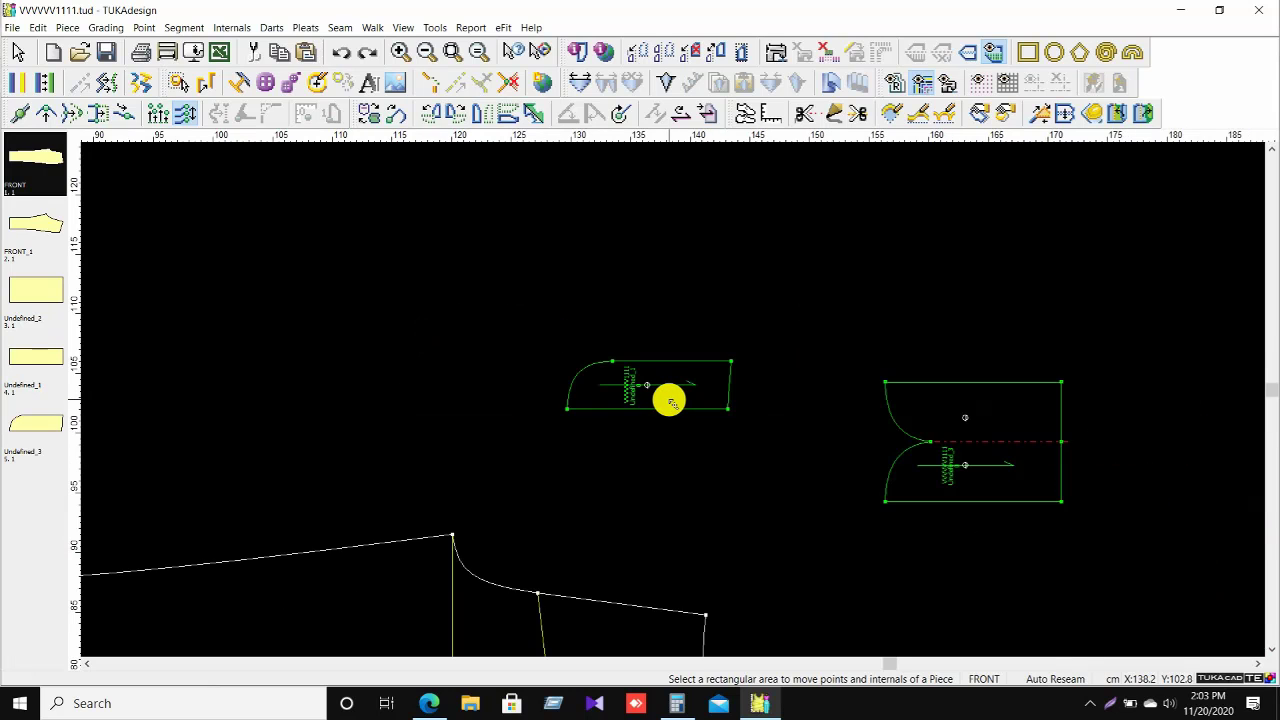
scroll(671, 400, "up", 3)
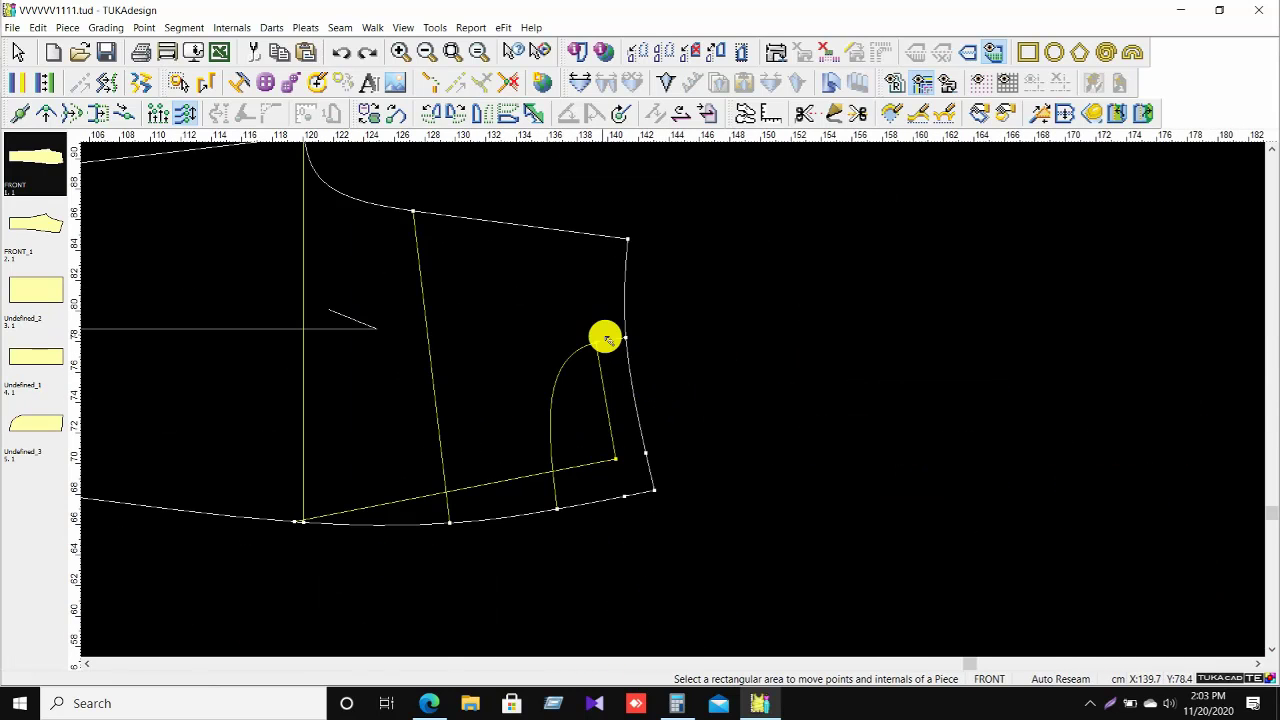
scroll(671, 400, "up", 2)
scroll(657, 466, "down", 3)
scroll(671, 380, "up", 3)
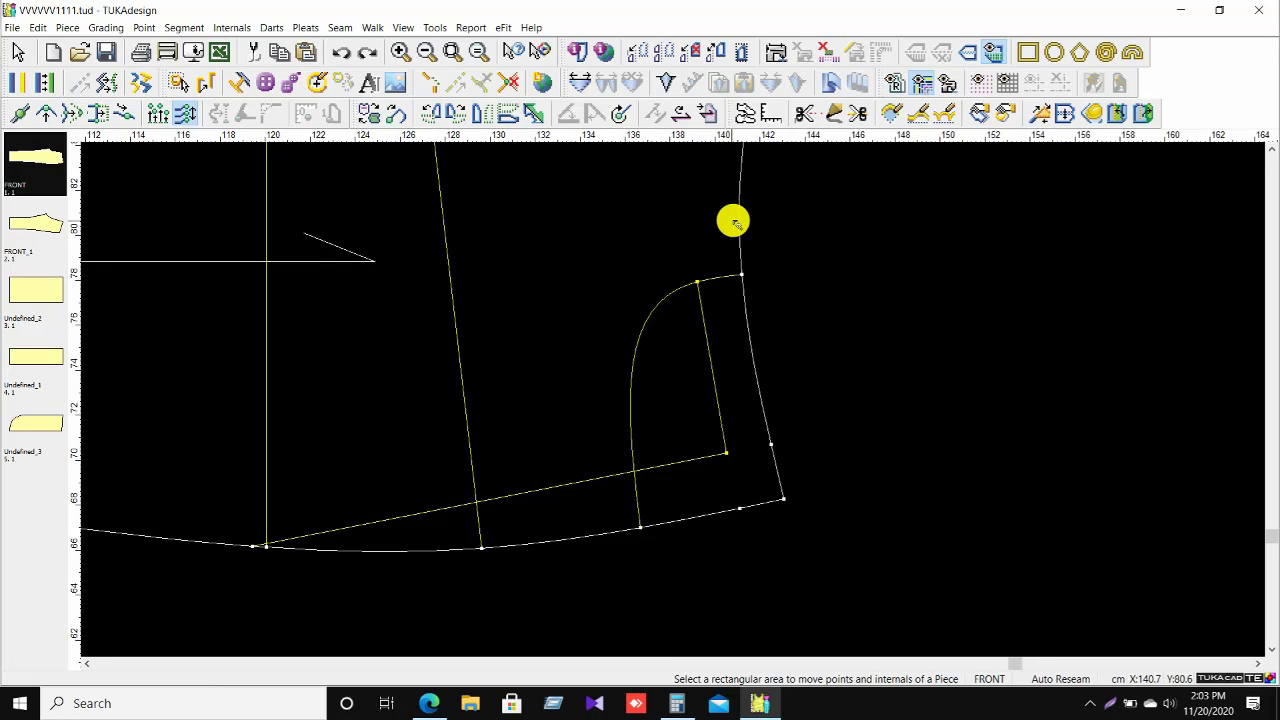
Add curved grading points on the waistline just above the pocket curve and on the side seam just beyond the curve's lower end.
right_click(922, 250)
left_click(974, 263)
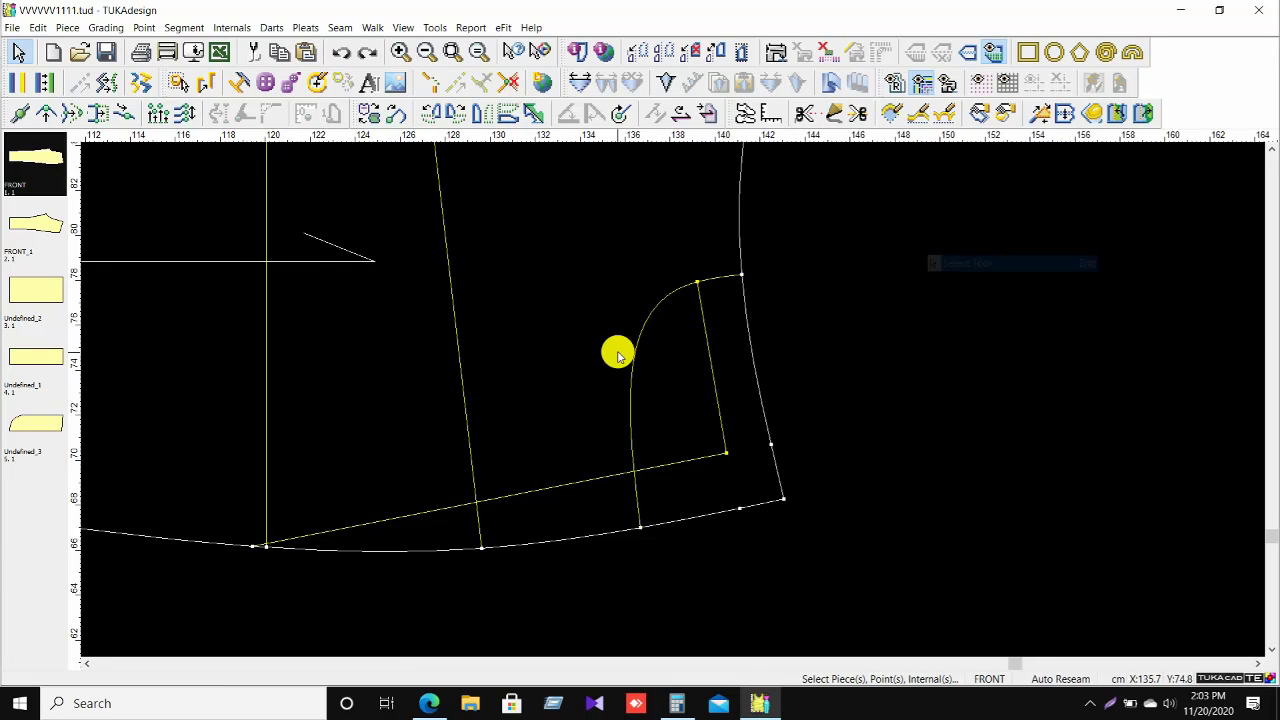
scroll(650, 375, "up", 1)
scroll(680, 398, "down", 2)
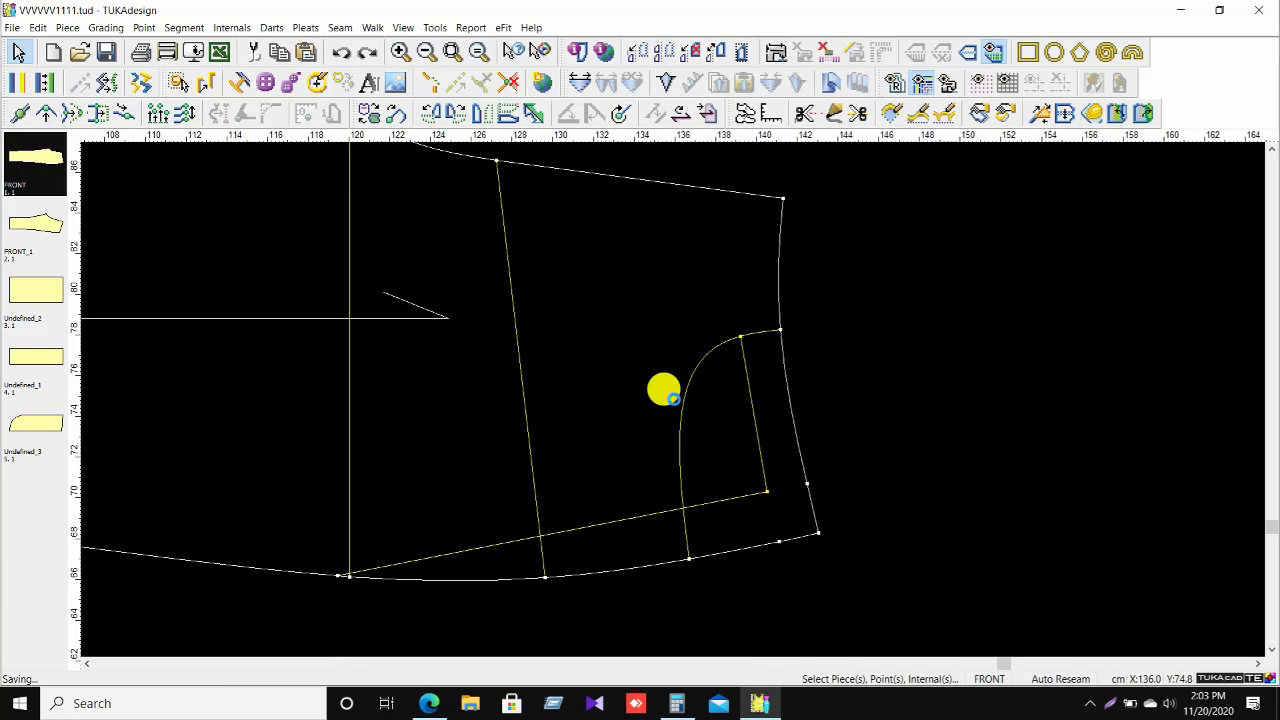
key("a")
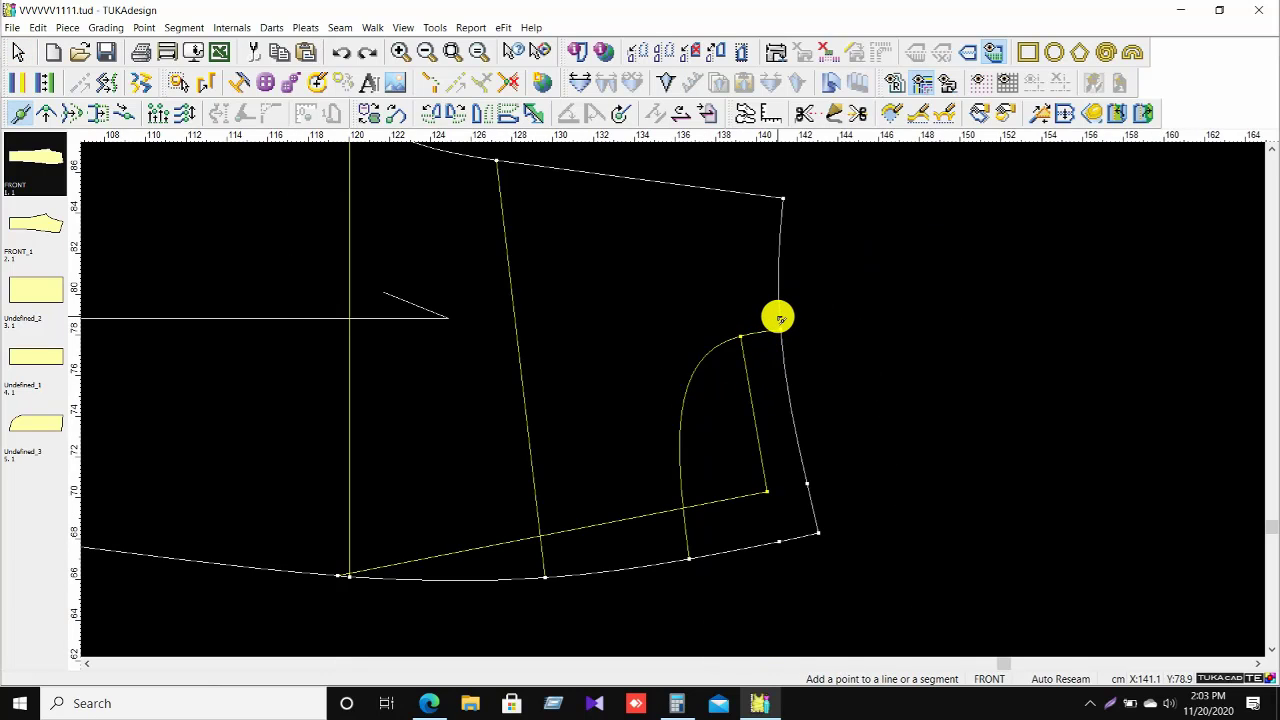
left_click(779, 319)
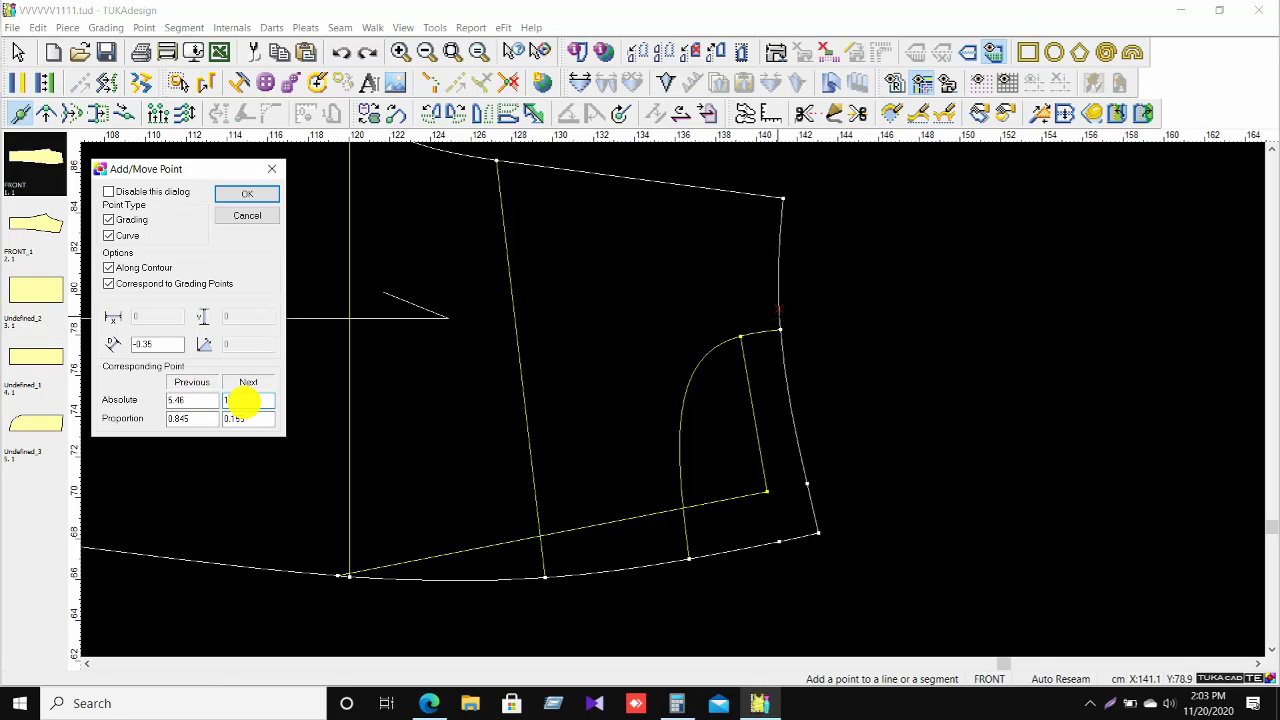
key("Return")
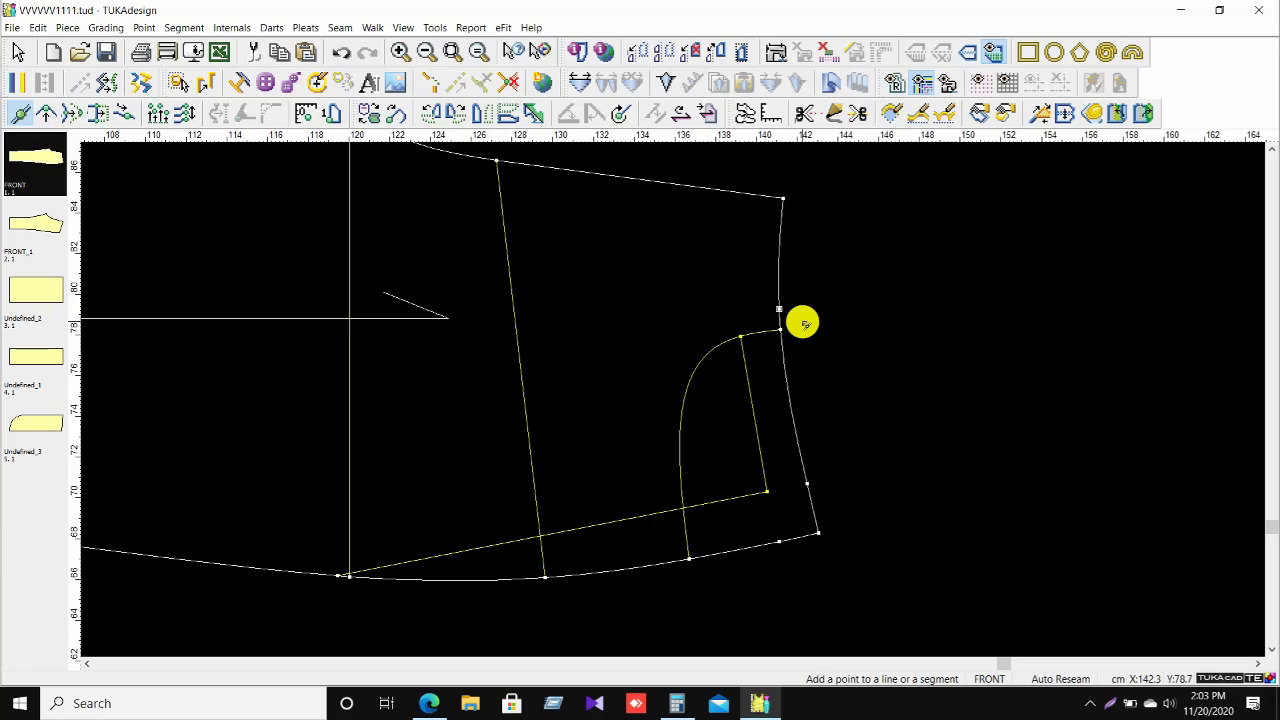
left_click(777, 302)
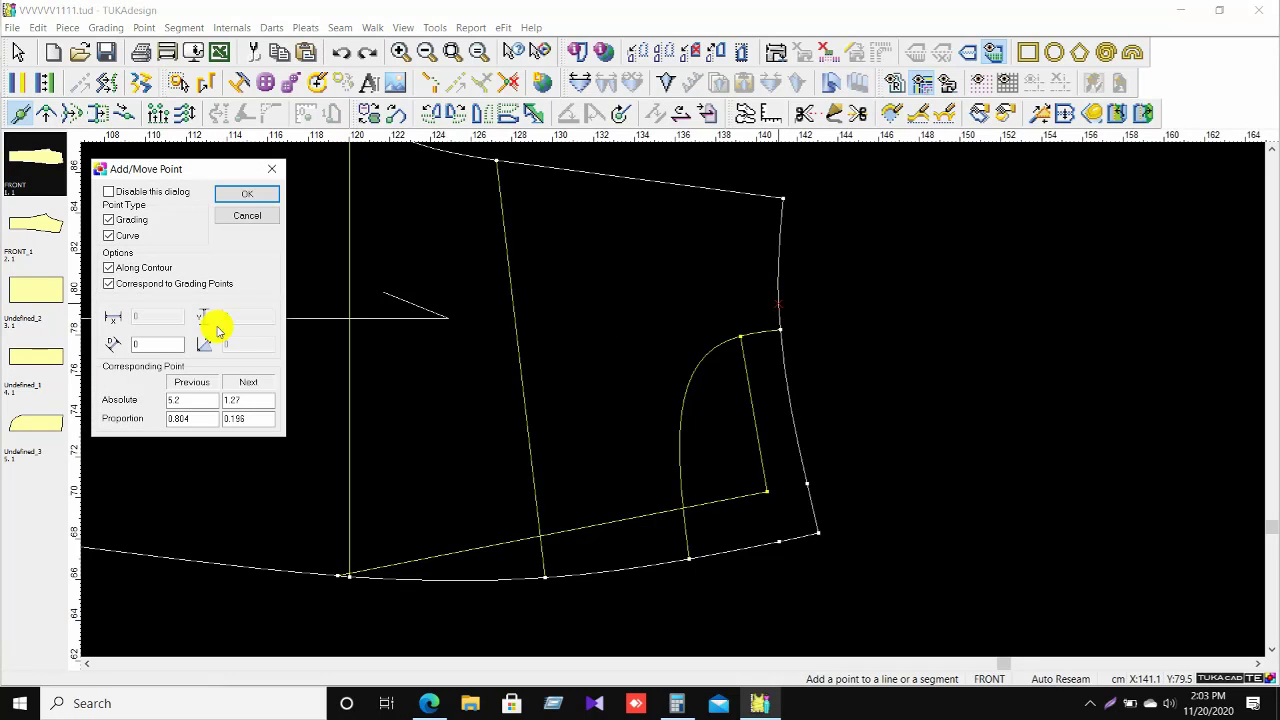
double_click(250, 400)
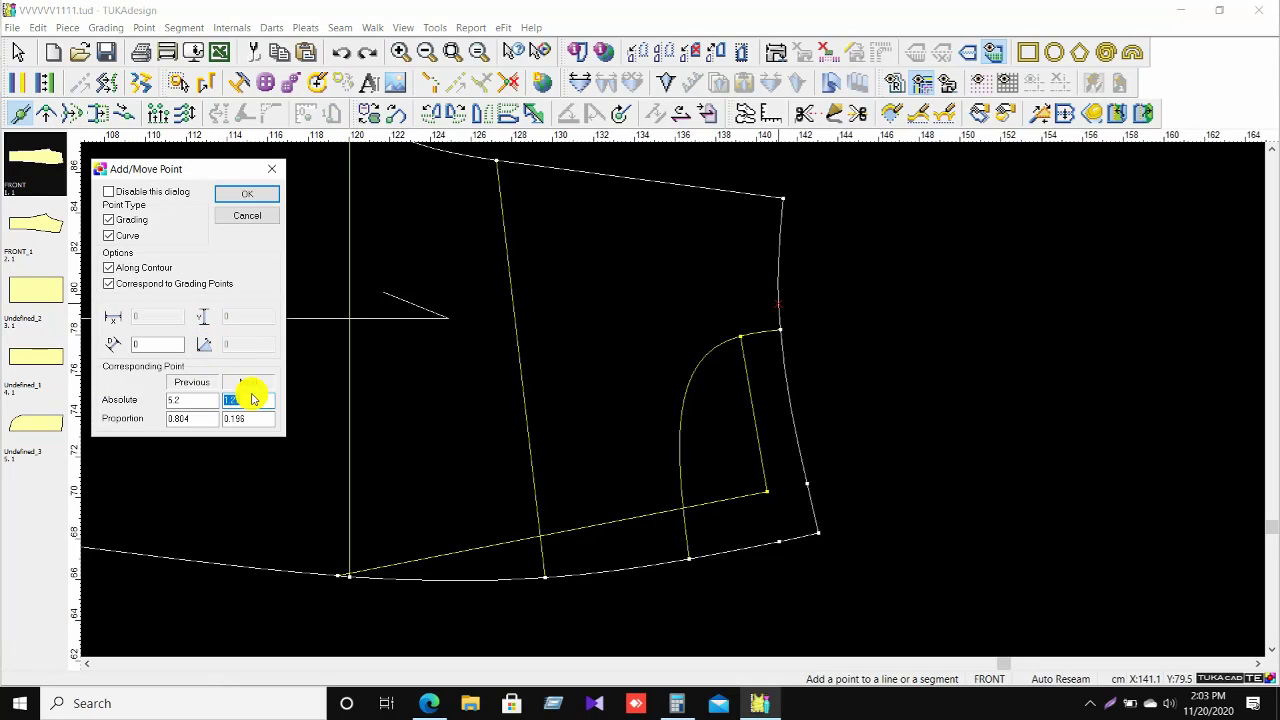
key("Return")
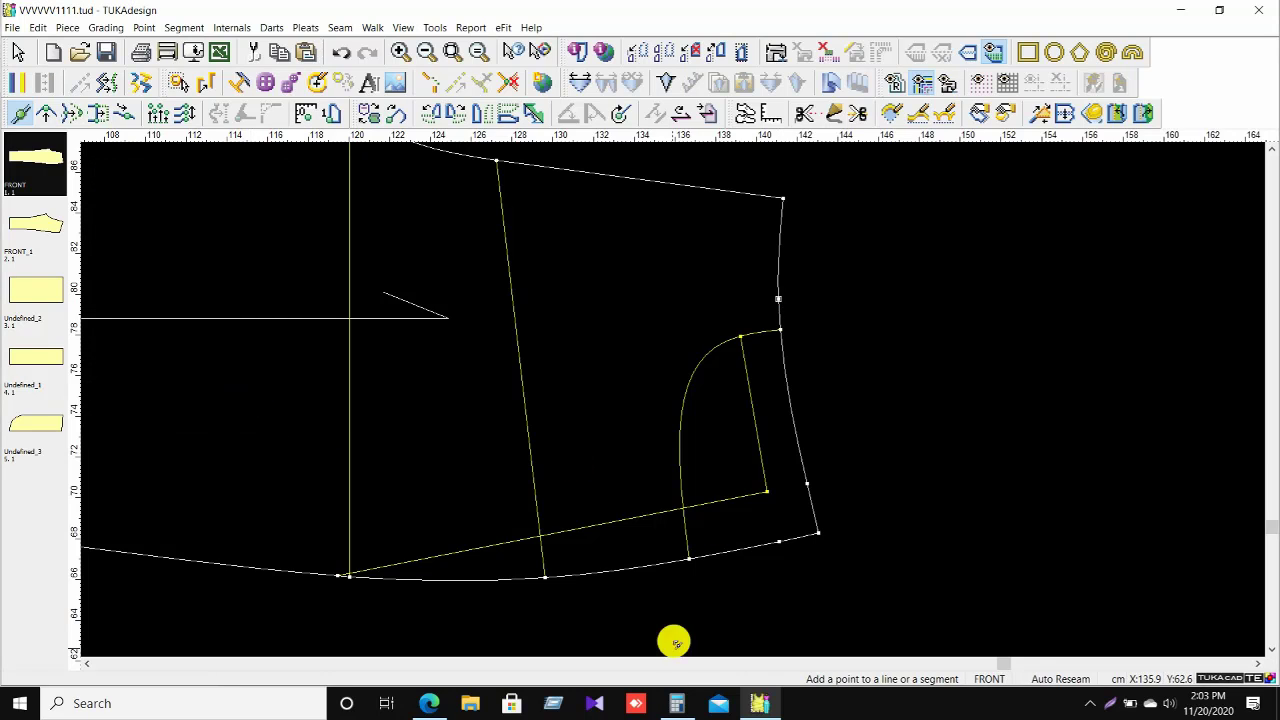
left_click(660, 568)
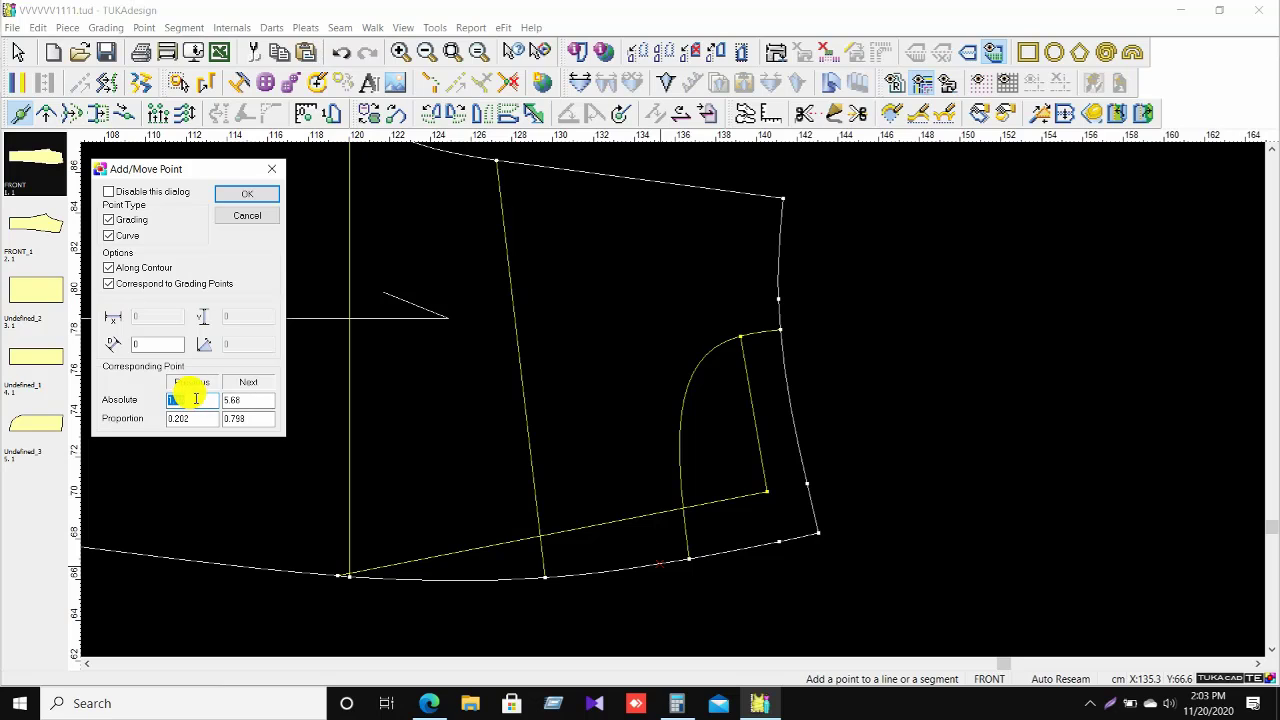
key("Return")
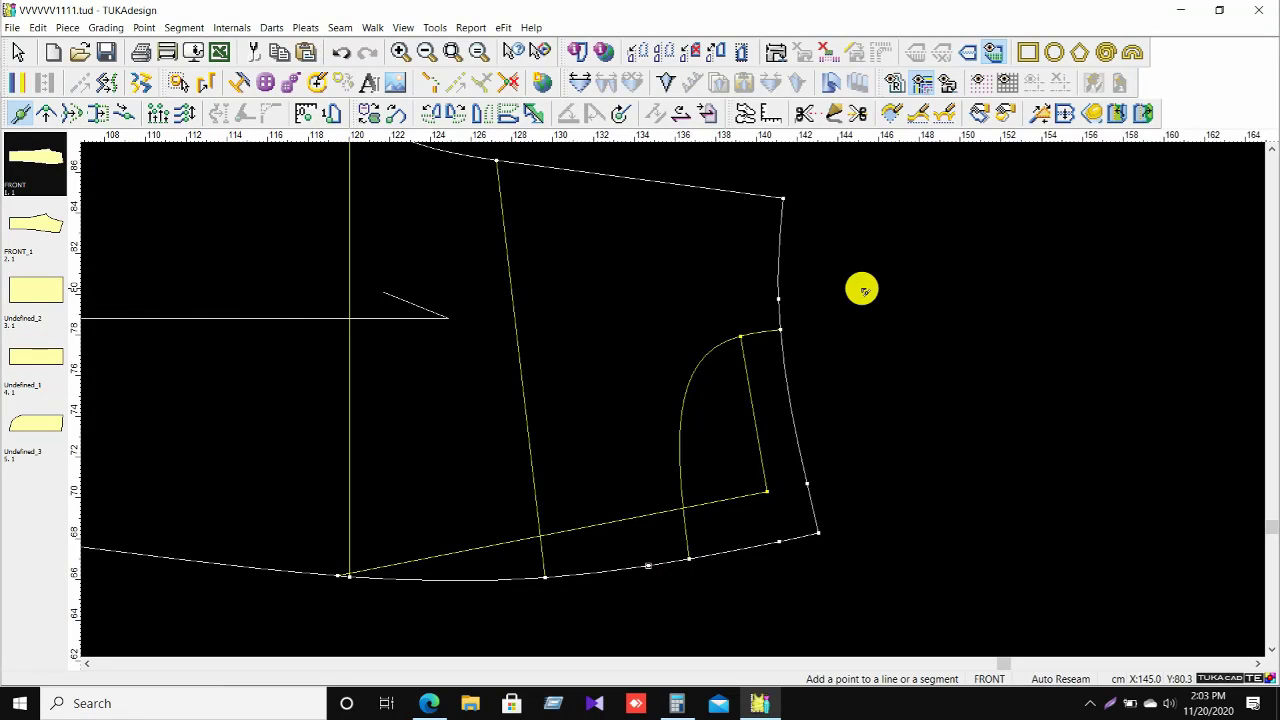
Add another curved grading point on the waistline, 4 cm from the centre-front corner.
left_click(780, 212)
double_click(197, 400)
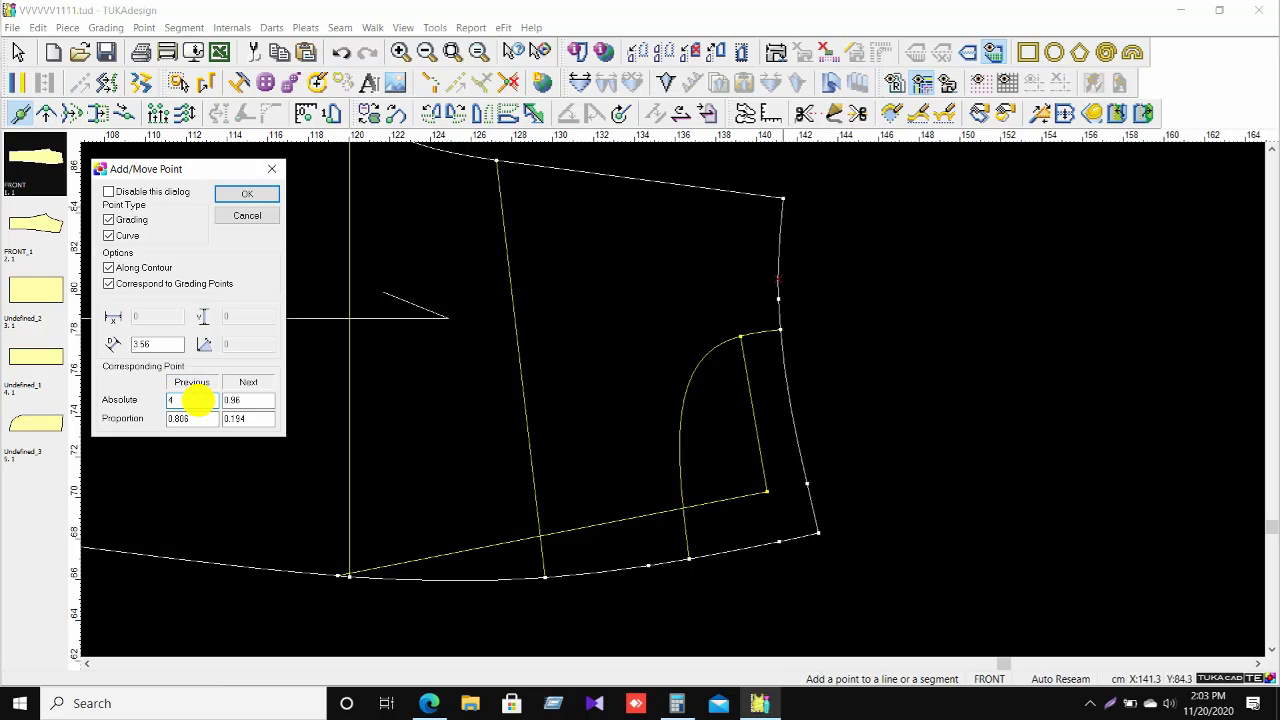
type("4")
key("Return")
right_click(868, 246)
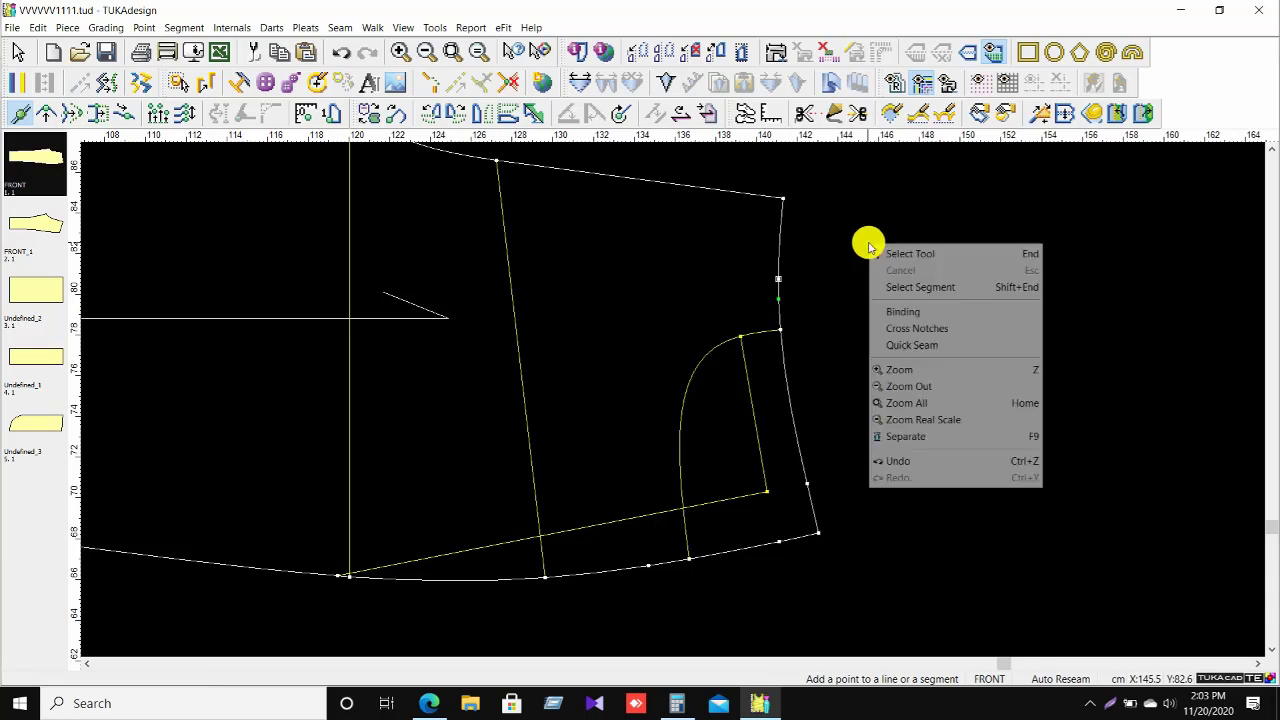
left_click(885, 253)
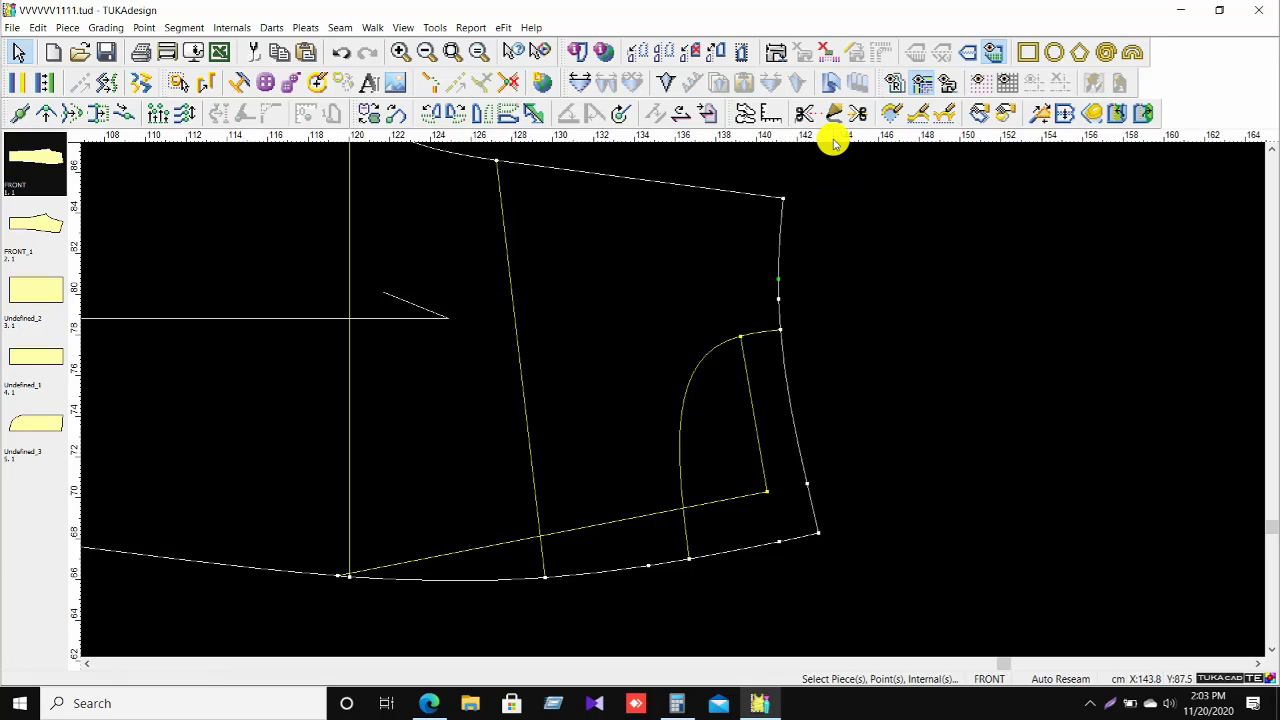
Place a horizontal guide line through the waistline point 4 cm from the centre-front corner.
left_click_drag(833, 143, 781, 281)
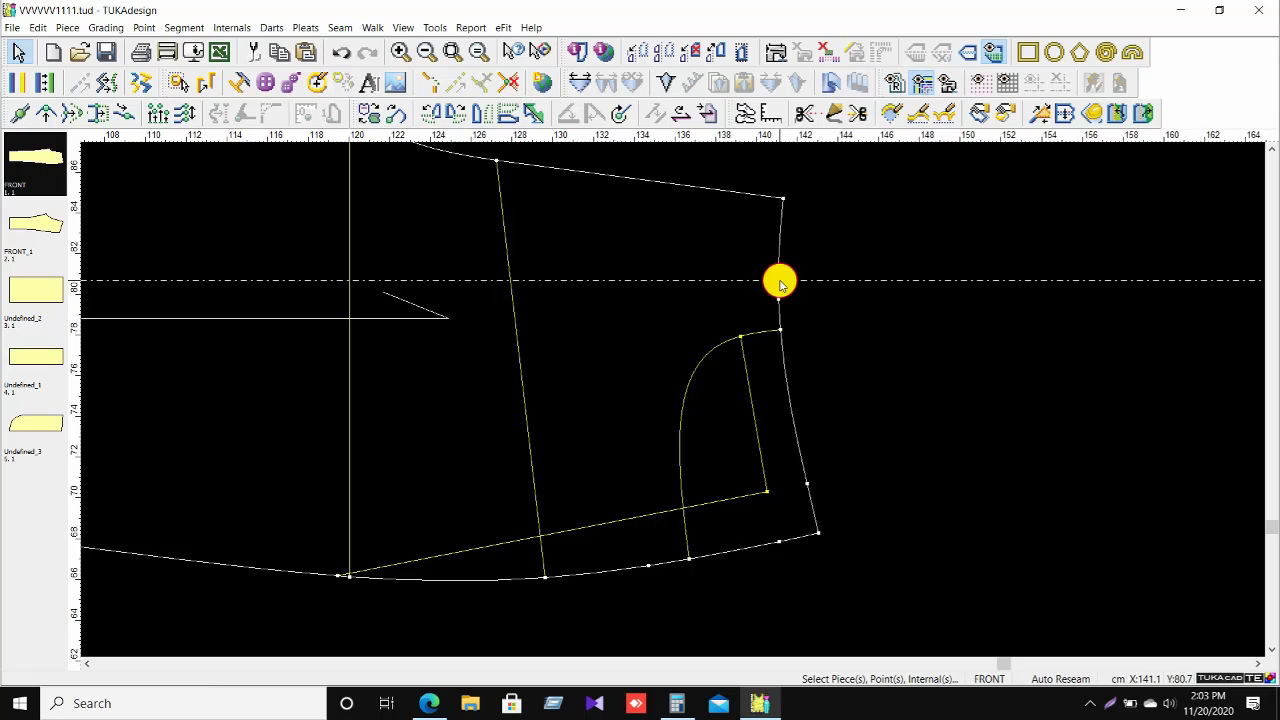
left_click_drag(781, 283, 779, 290)
scroll(671, 397, "up", 3)
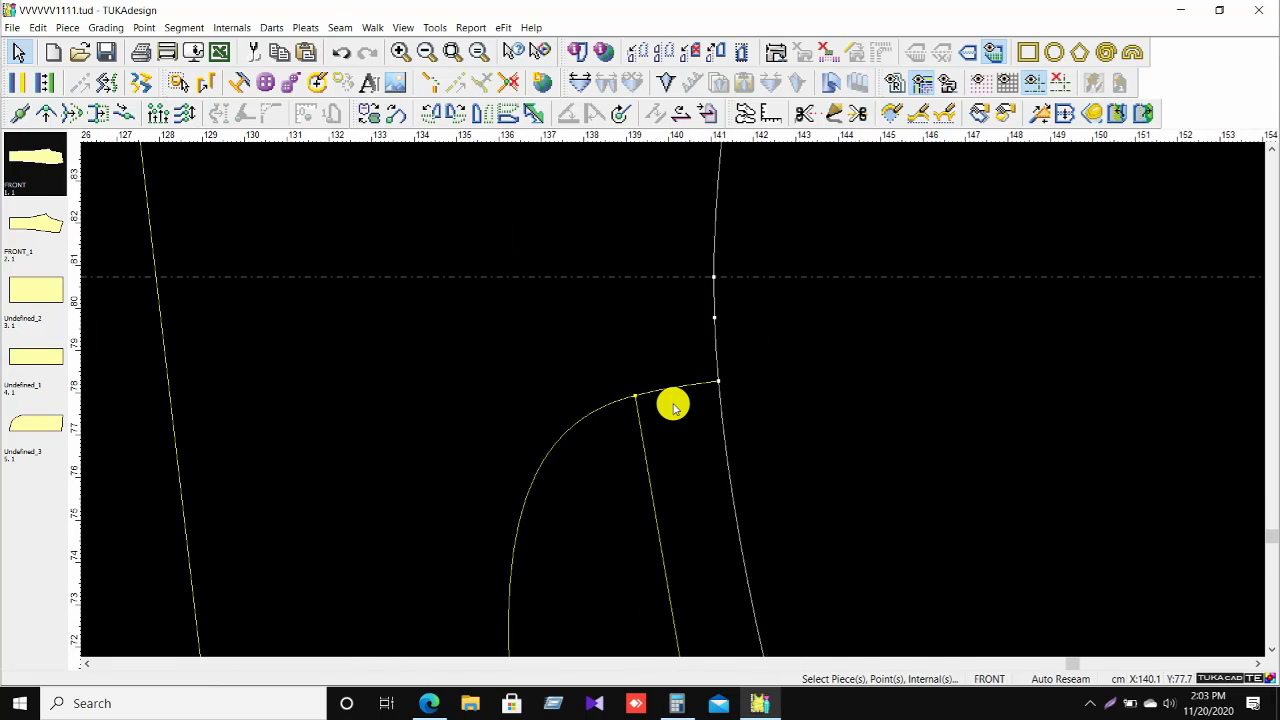
scroll(673, 405, "down", 2)
scroll(554, 451, "down", 1)
scroll(554, 451, "up", 1)
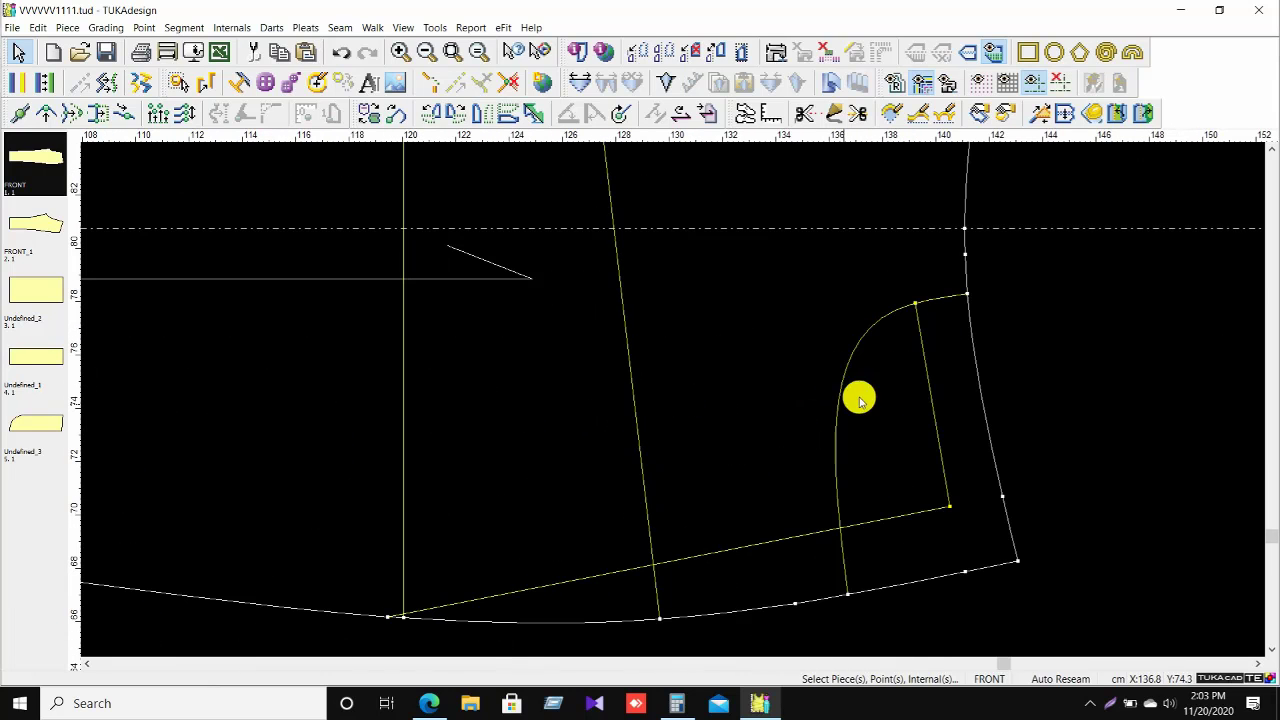
Switch to the PDF measurement chart, examine the front pocket drawing and its width and height measurements, and return to TUKAdesign.
left_click(425, 700)
scroll(408, 435, "up", 3)
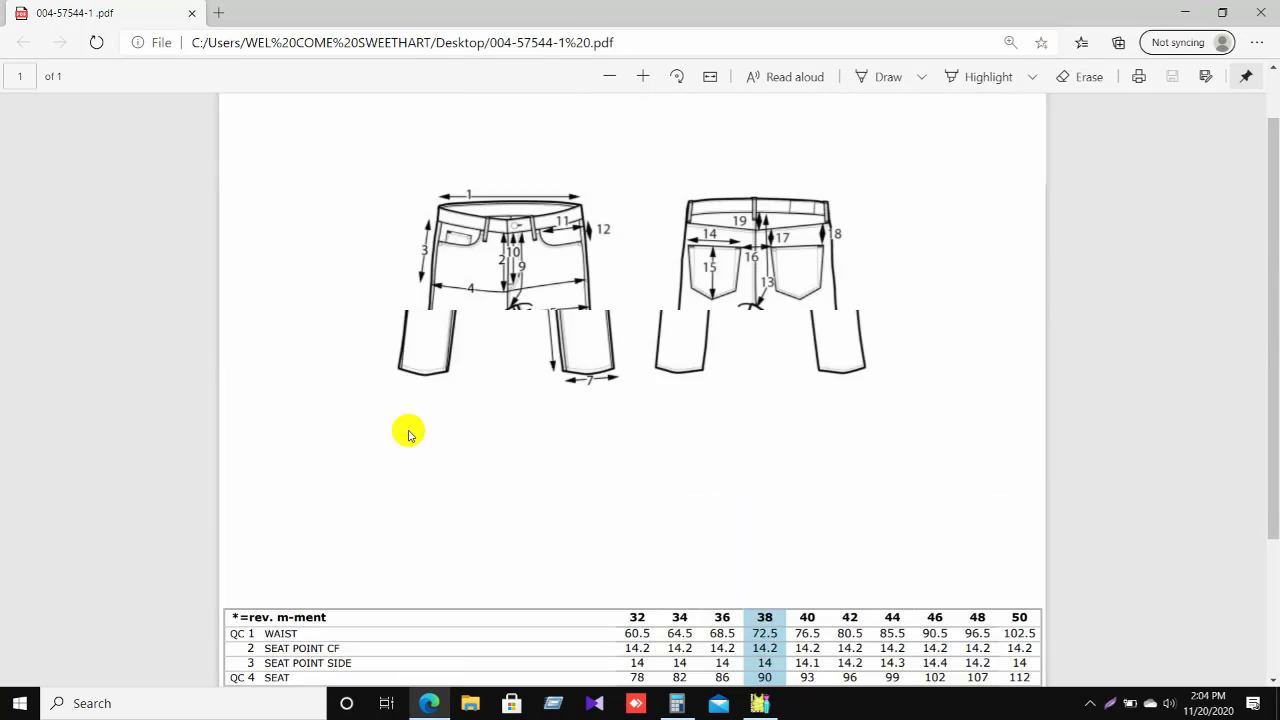
scroll(408, 433, "up", 1)
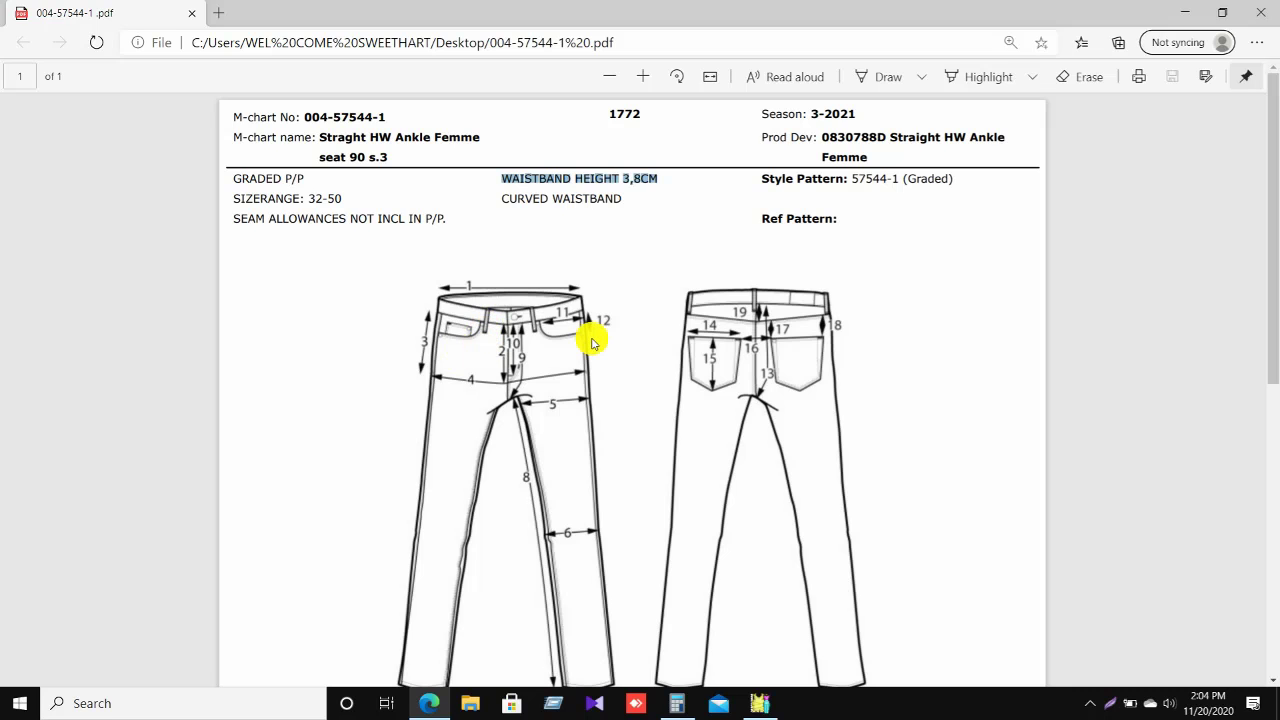
scroll(588, 345, "down", 5)
scroll(586, 346, "up", 5)
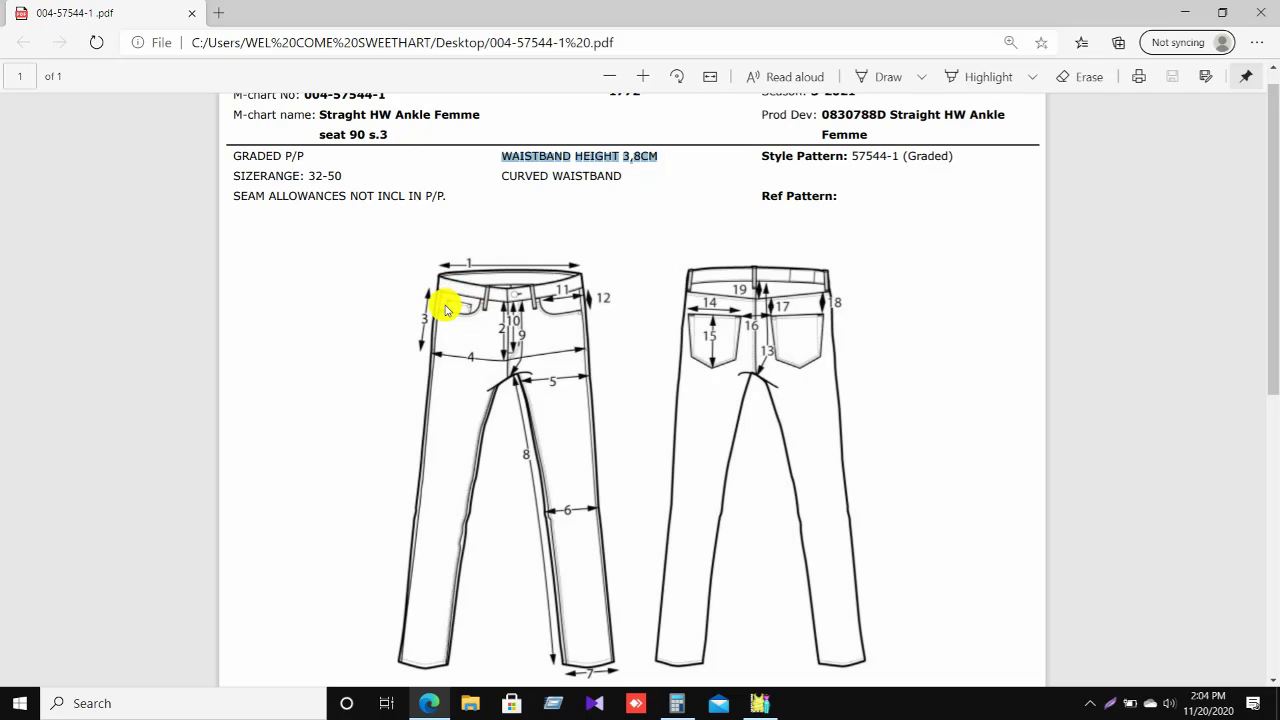
scroll(534, 329, "down", 5)
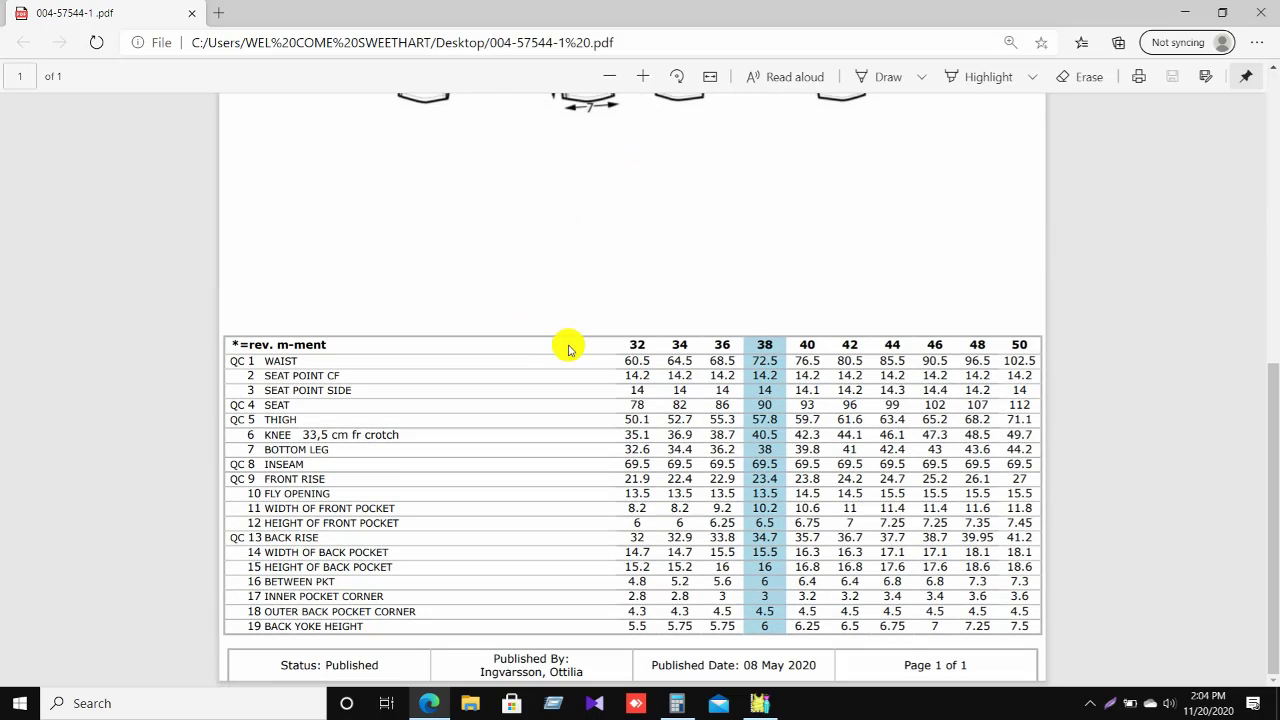
left_click(760, 703)
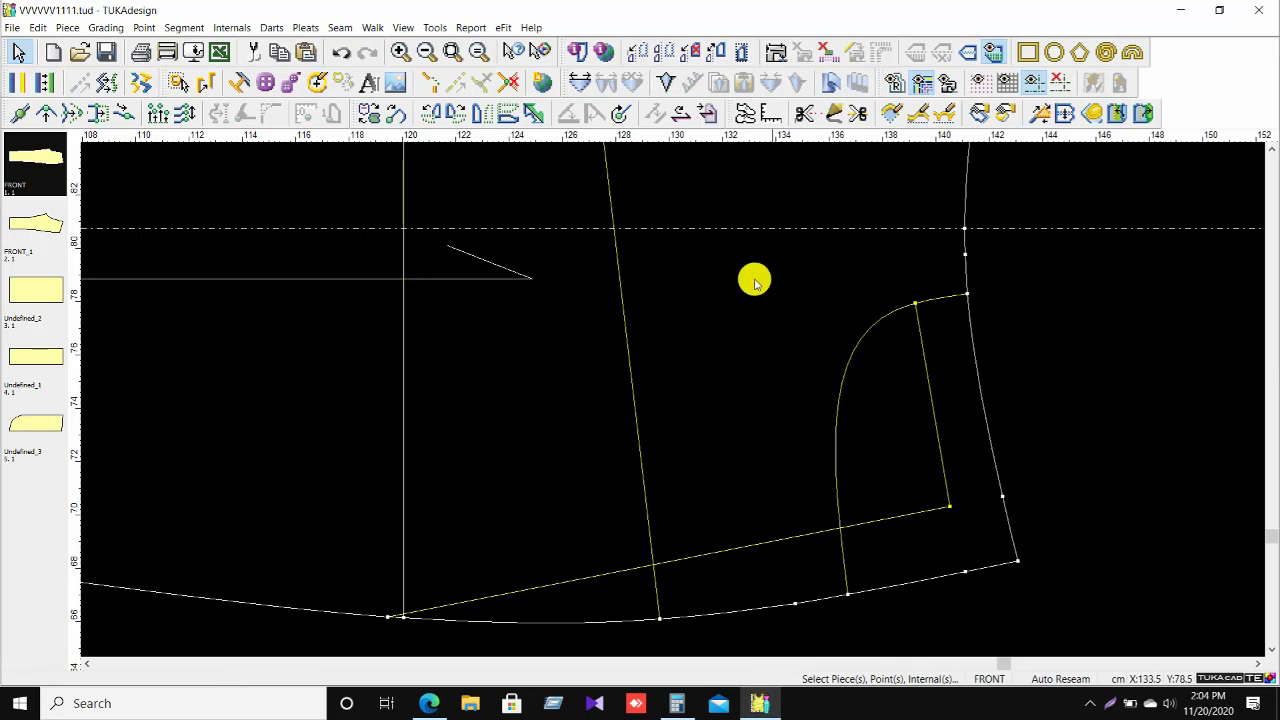
Delete the extra side-seam point and draft an internal line from a side-seam point 3.5 cm beyond the pocket curve to the nearest added waistline point.
scroll(671, 400, "up", 2)
scroll(673, 403, "down", 1)
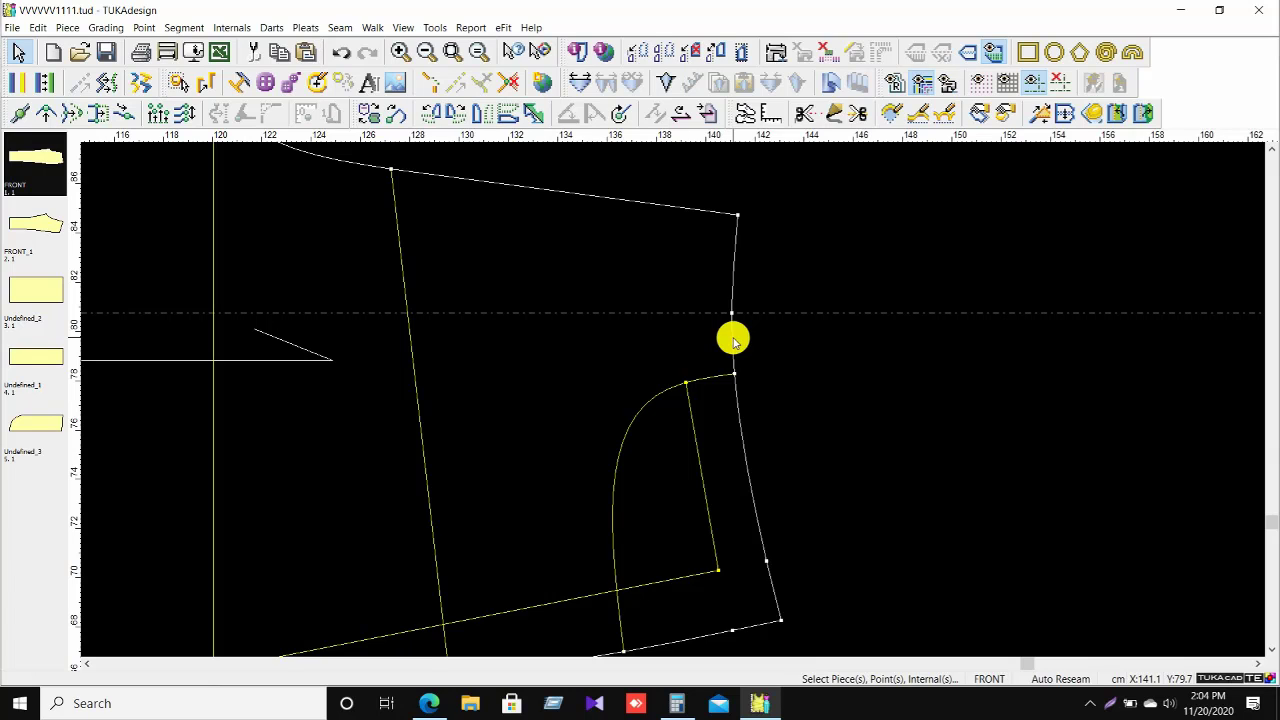
scroll(731, 374, "down", 2)
scroll(638, 472, "up", 1)
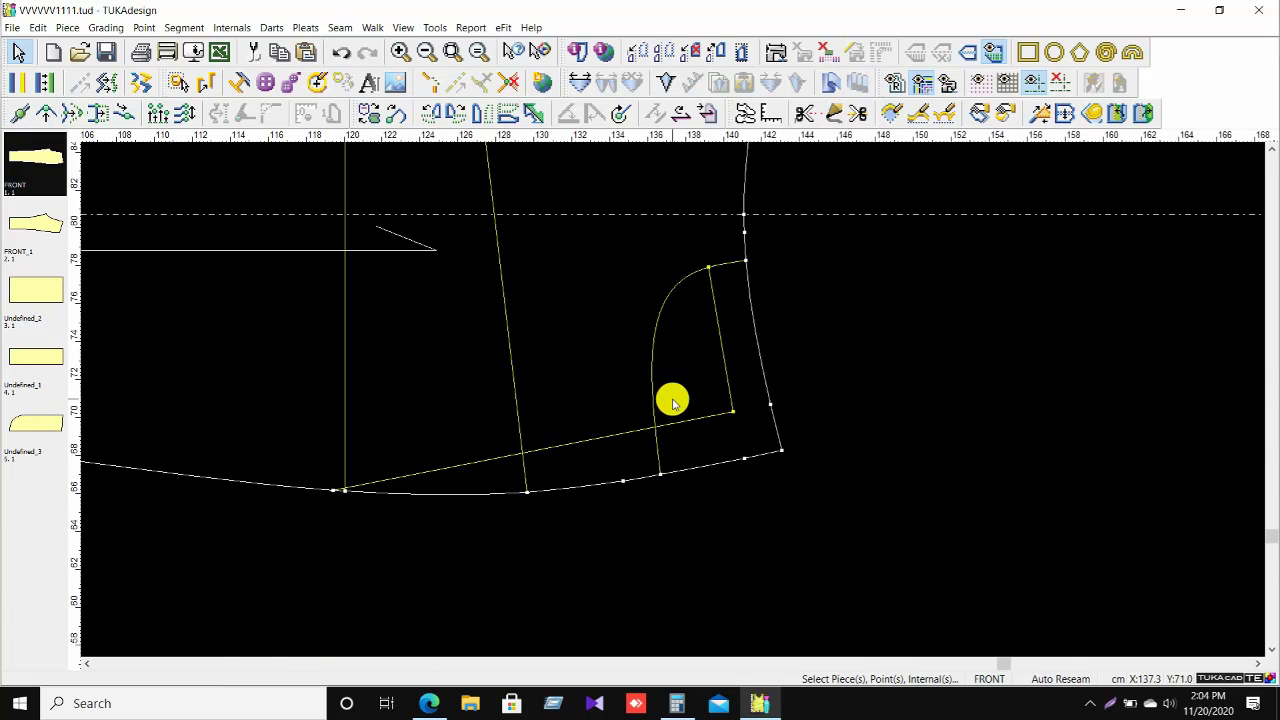
right_click(620, 484)
left_click(645, 527)
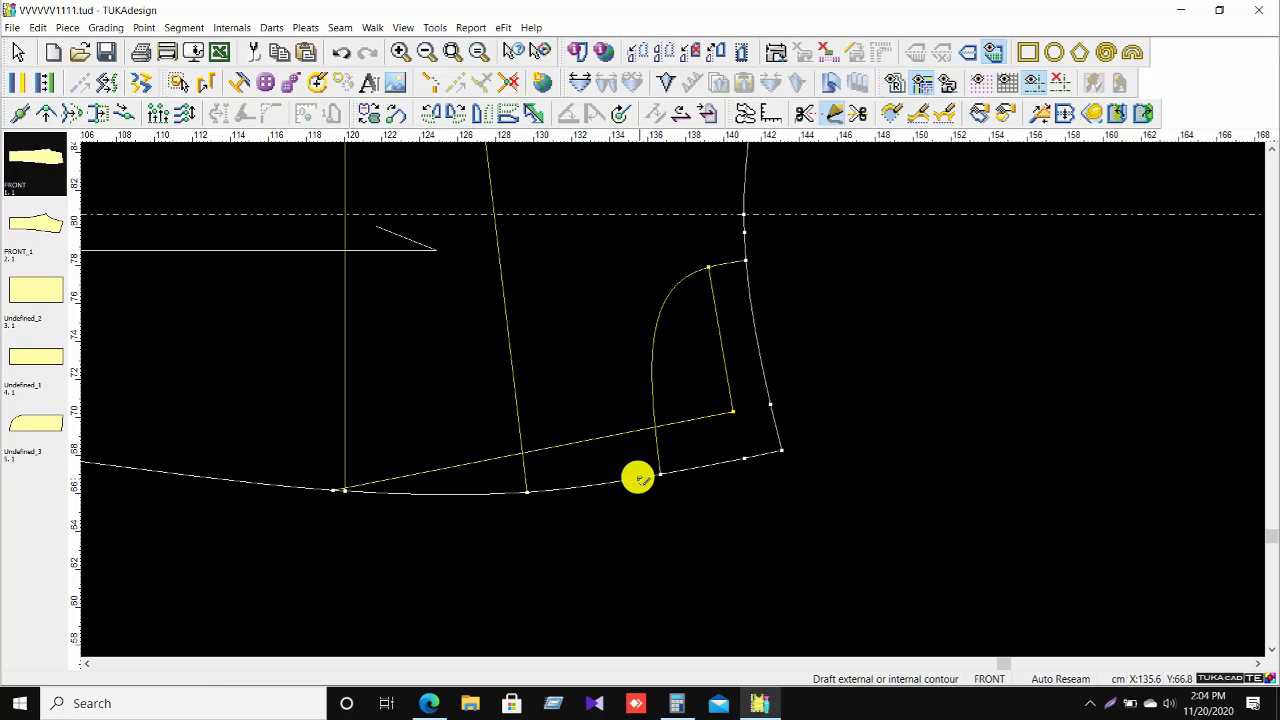
left_click(638, 479)
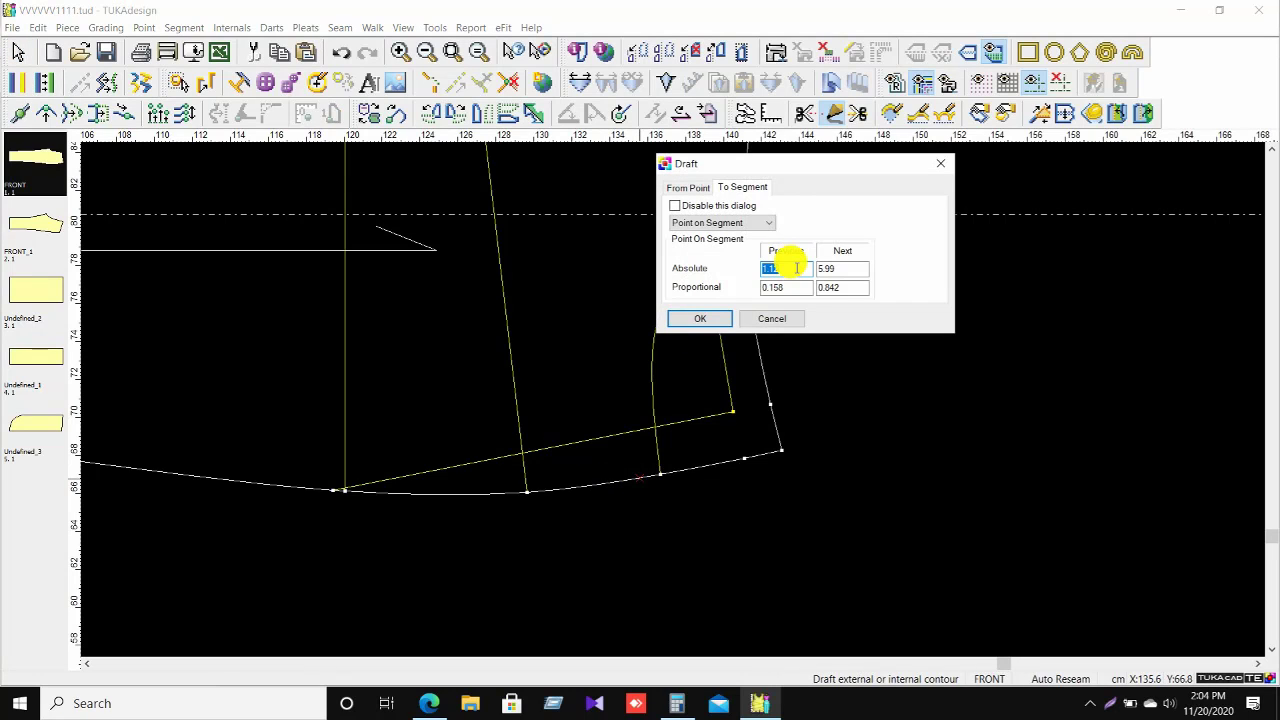
type("3.5")
key("Return")
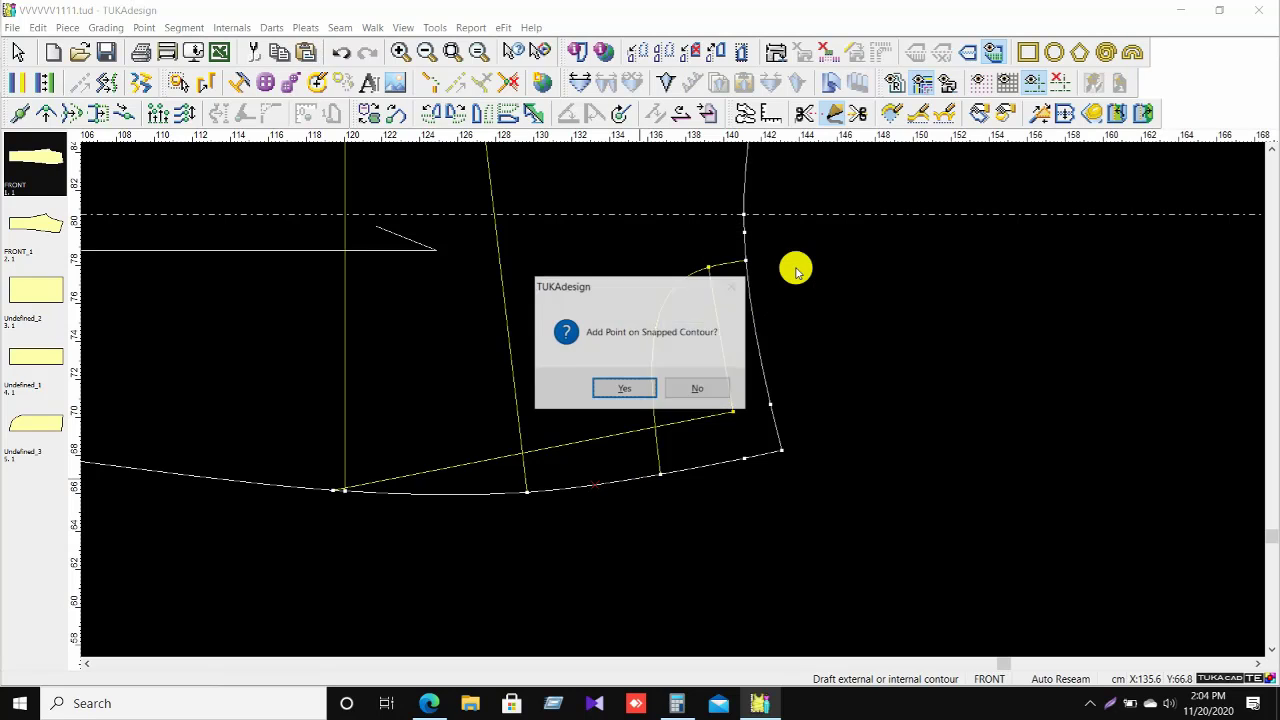
left_click(609, 384)
left_click(596, 487)
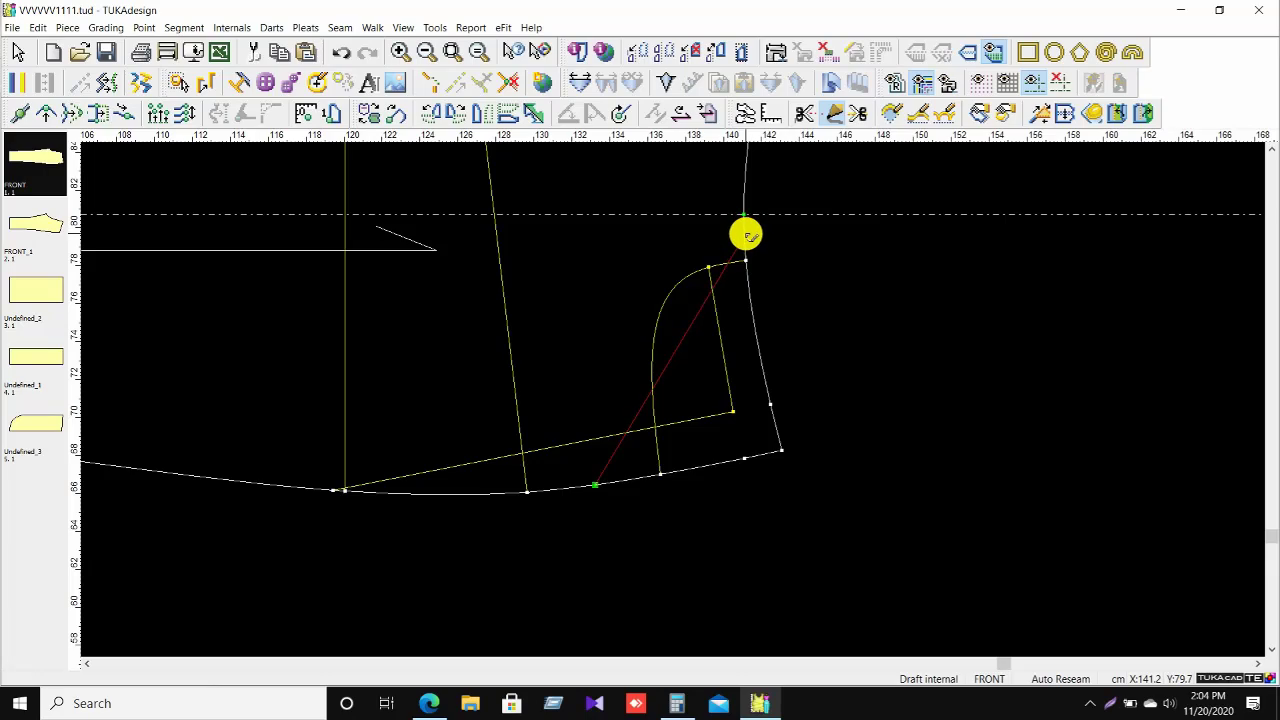
left_click(748, 234)
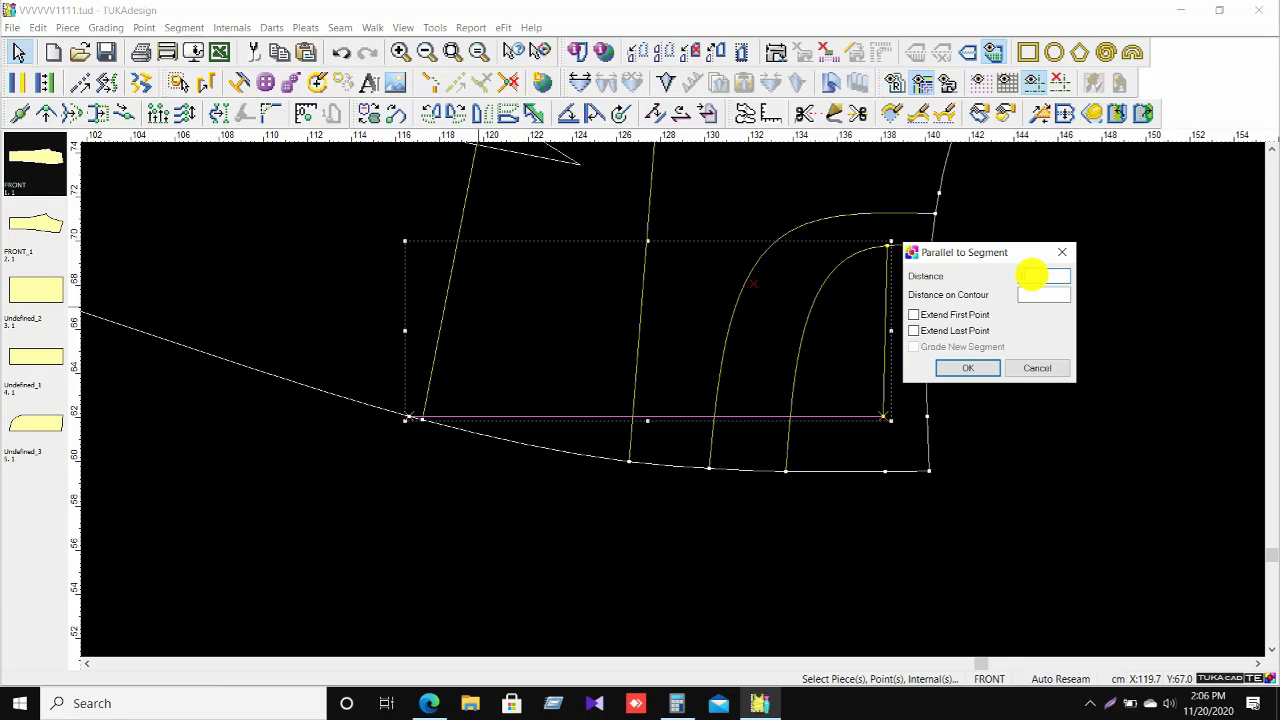
Create a parallel of the lower straight pocket line at a distance of 6, extending its first point and adding a point on the waistline contour.
type("6")
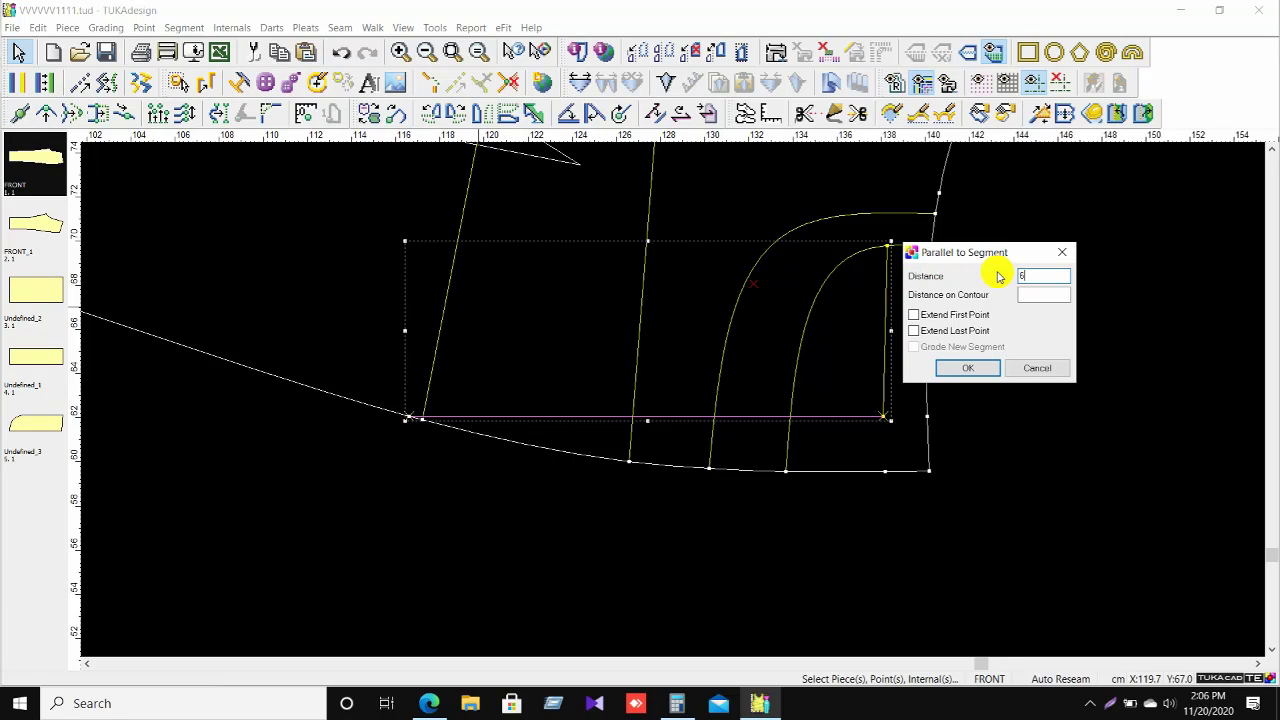
left_click(918, 334)
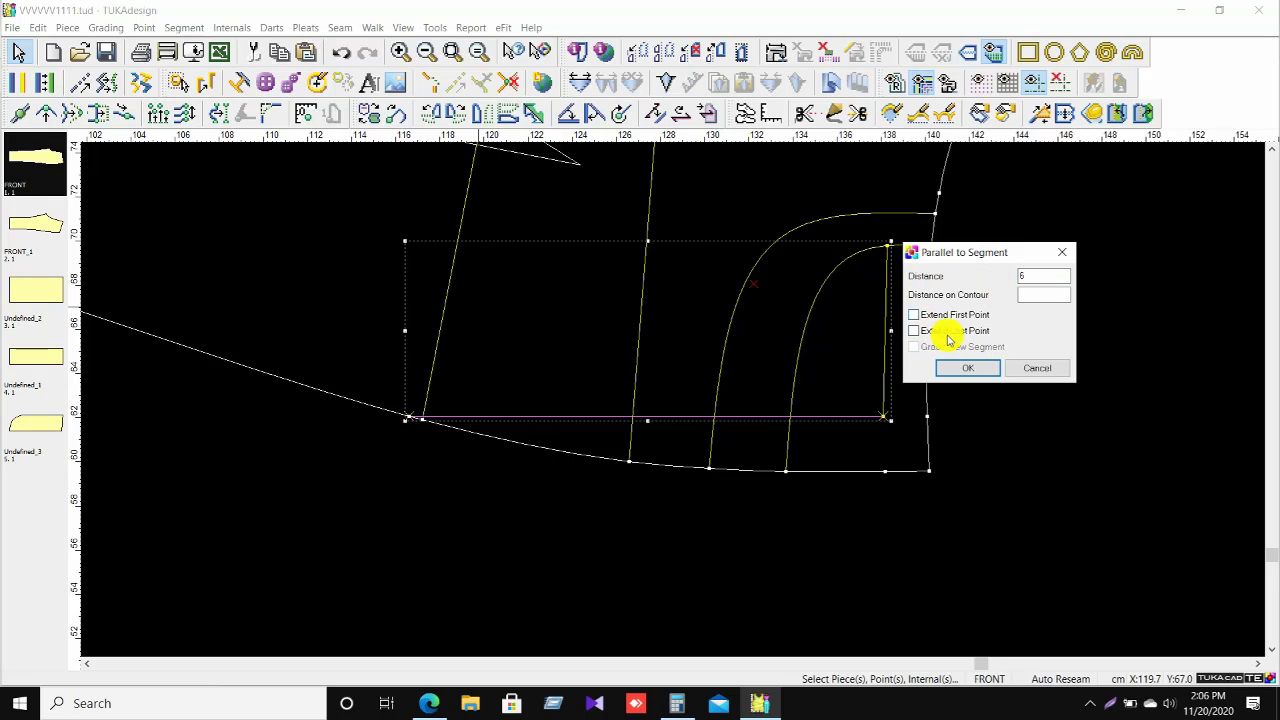
left_click(914, 315)
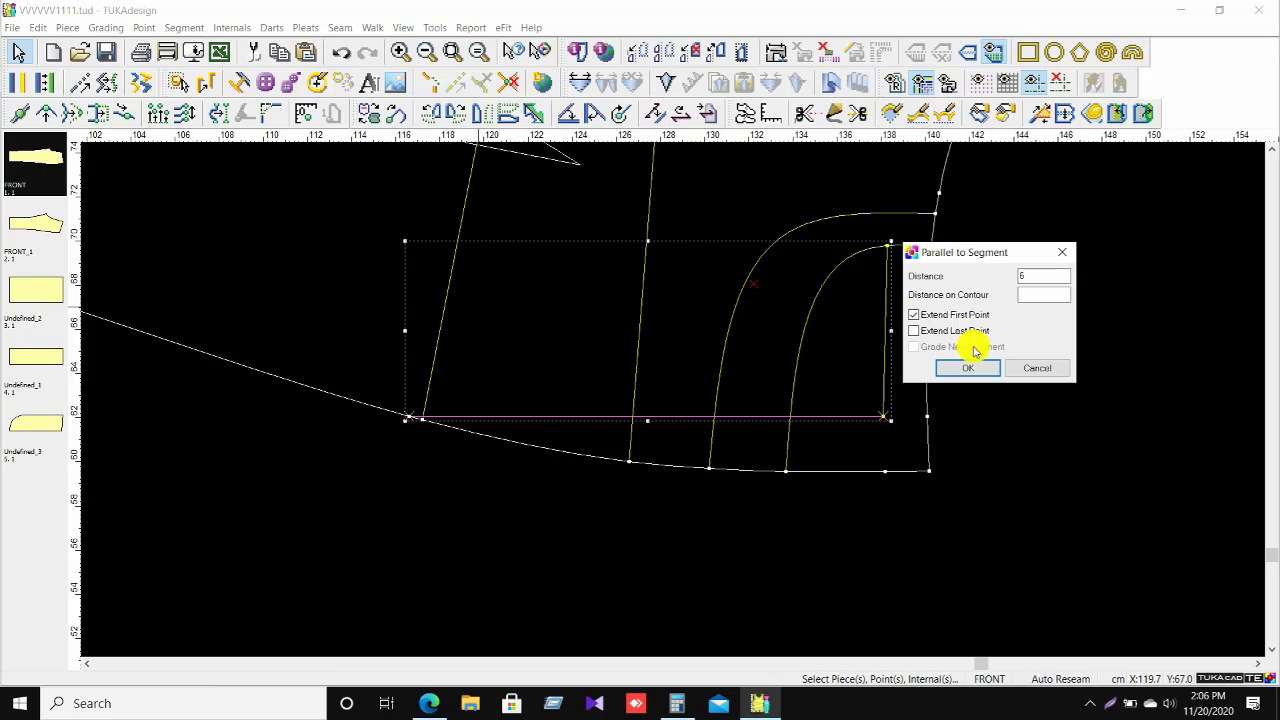
left_click(968, 368)
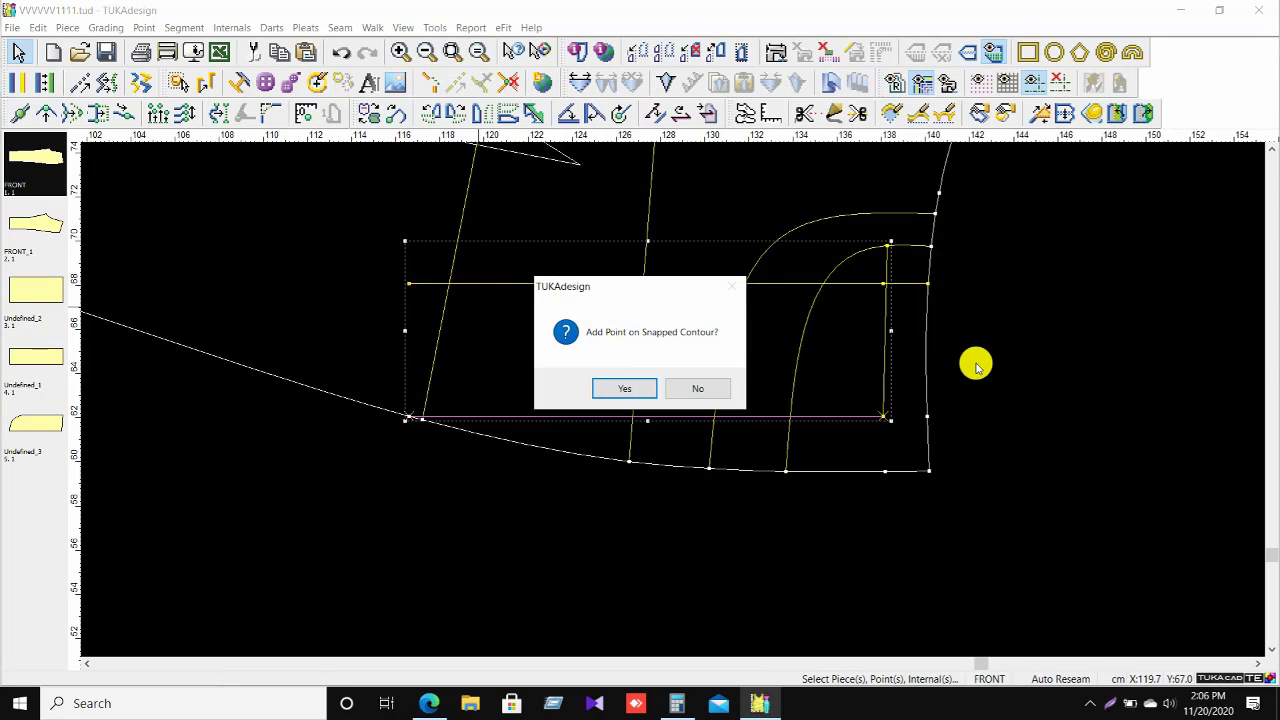
left_click(644, 390)
right_click(1027, 272)
left_click(1044, 278)
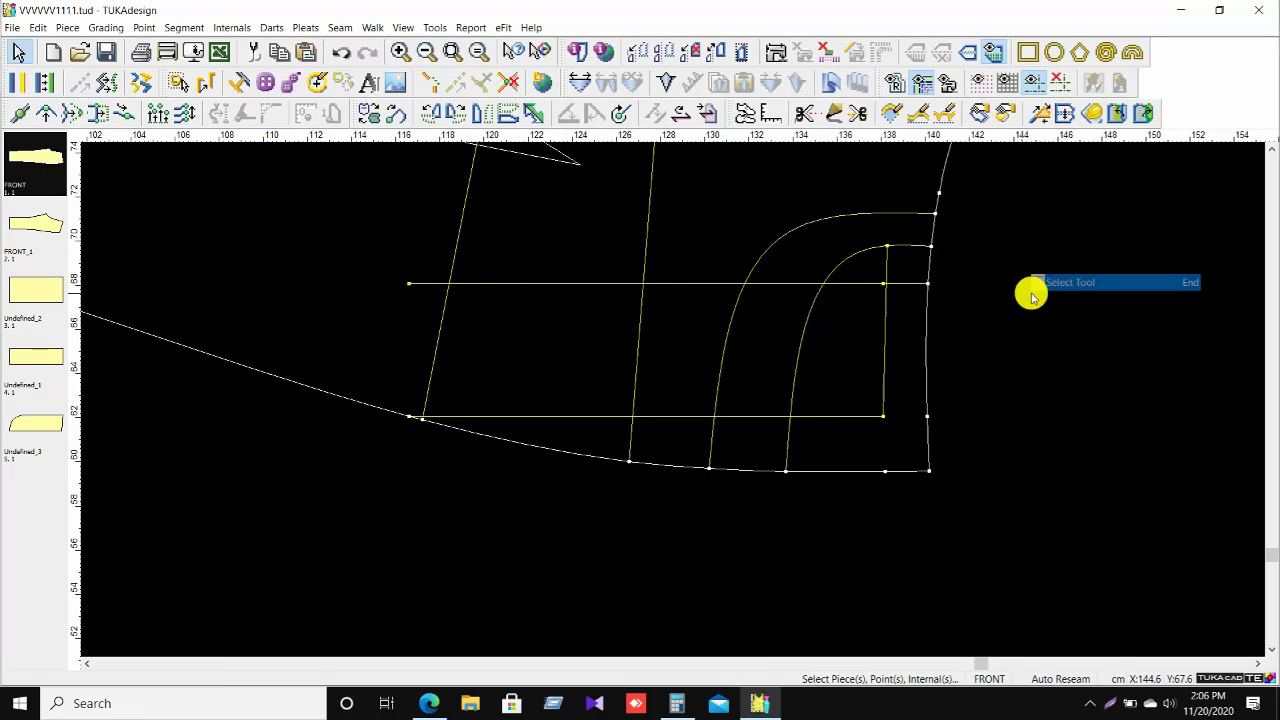
Trim off the section of the upper horizontal coin pocket line between the near-vertical coin pocket line and the waistline.
scroll(852, 323, "up", 3)
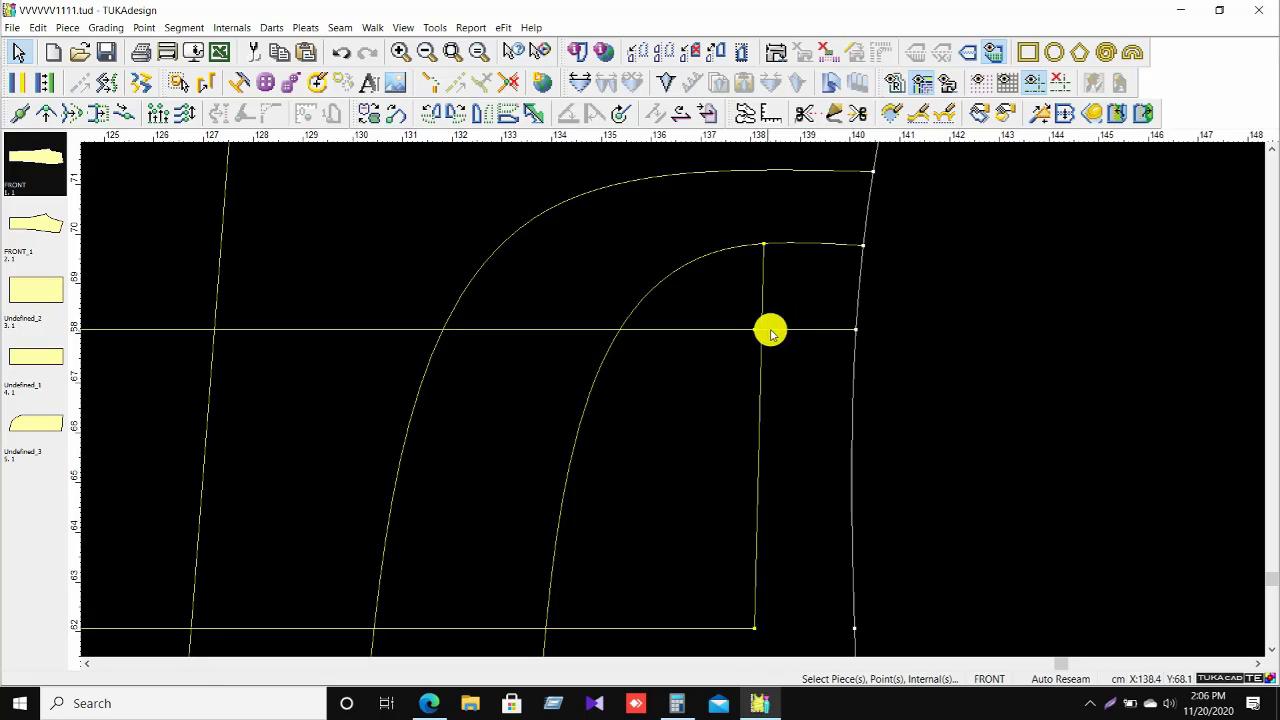
left_click(856, 330)
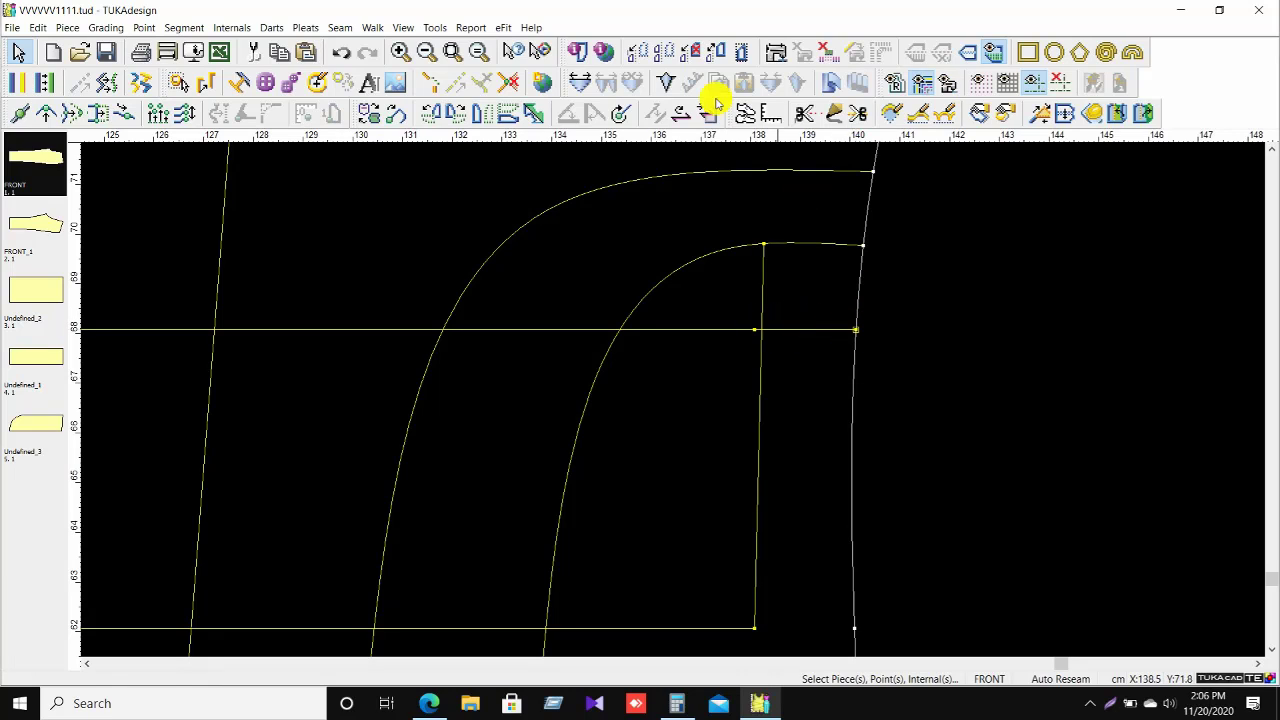
left_click(509, 84)
left_click(857, 330)
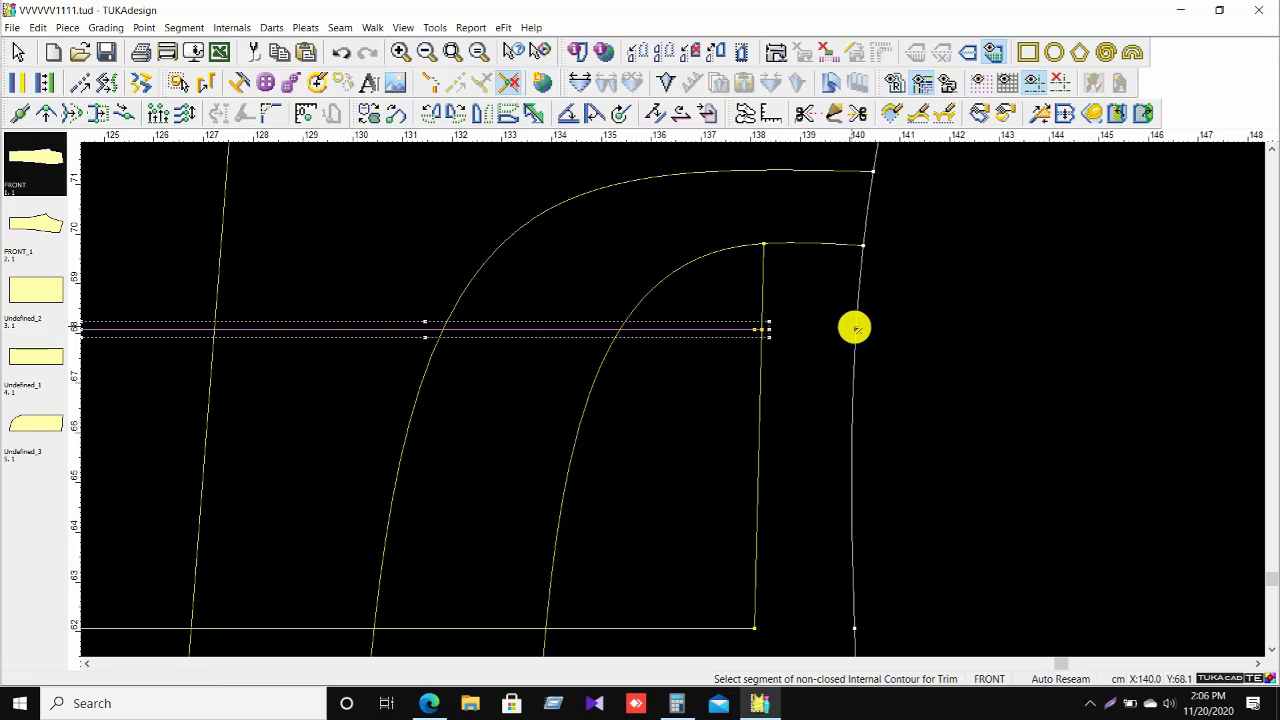
Try to trim the outer end of the upper horizontal coin pocket line at the farthest slanted pocket line.
scroll(554, 337, "down", 2)
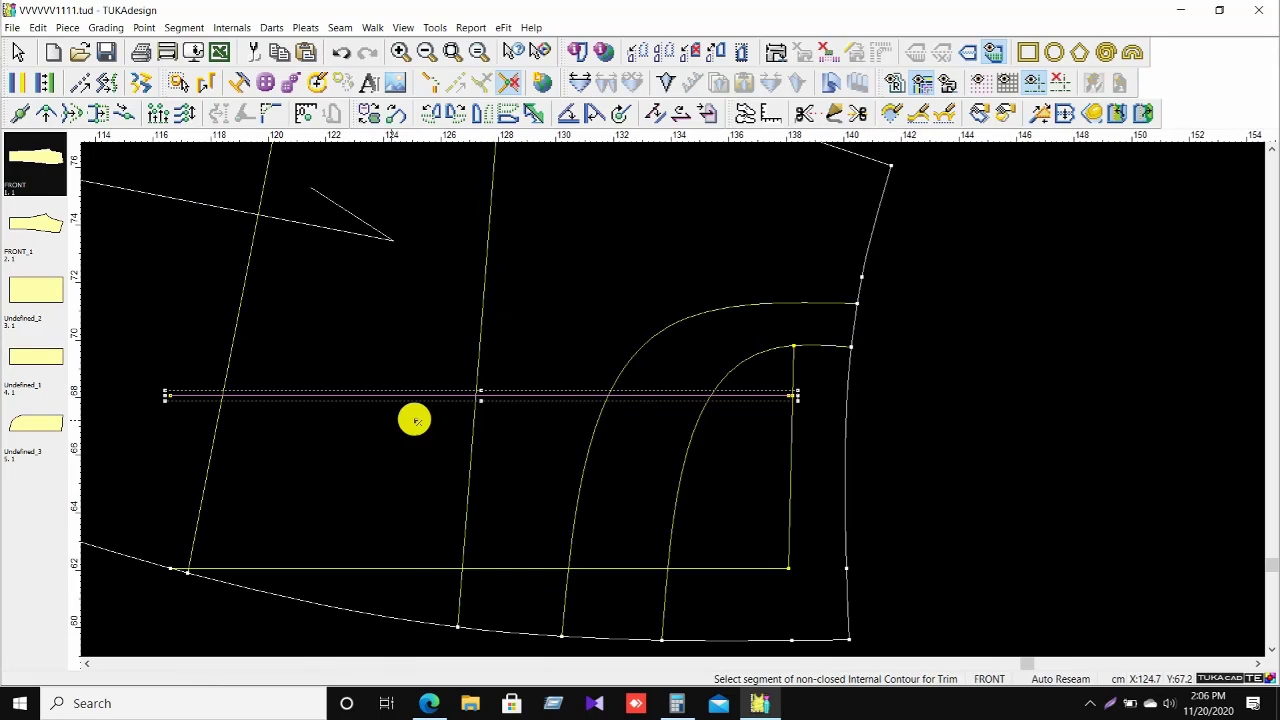
left_click(224, 390)
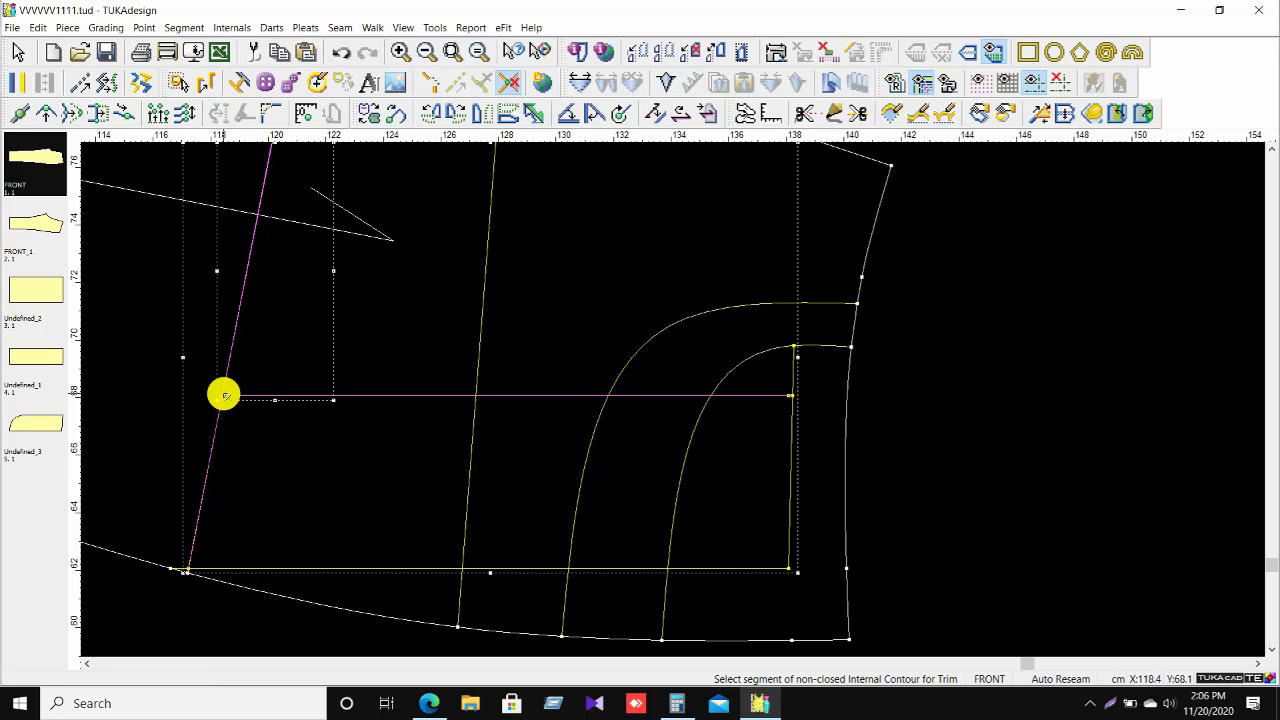
left_click(313, 410)
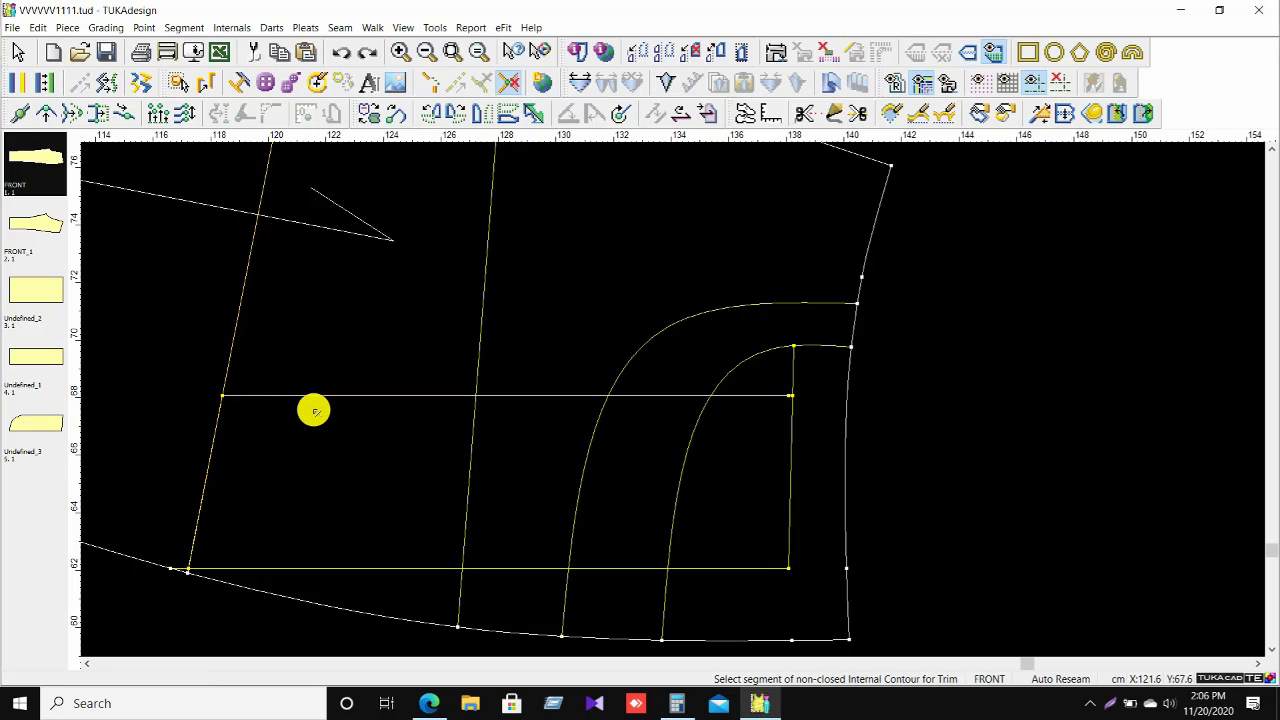
right_click(403, 326)
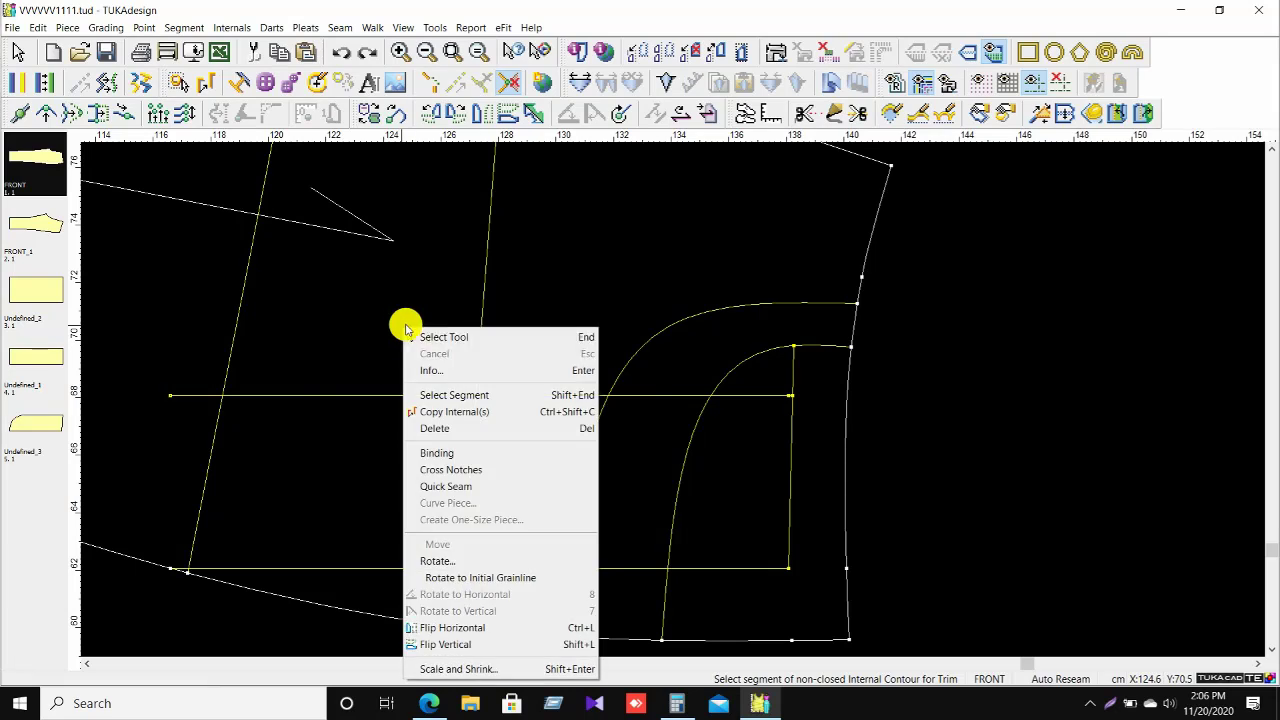
left_click(440, 337)
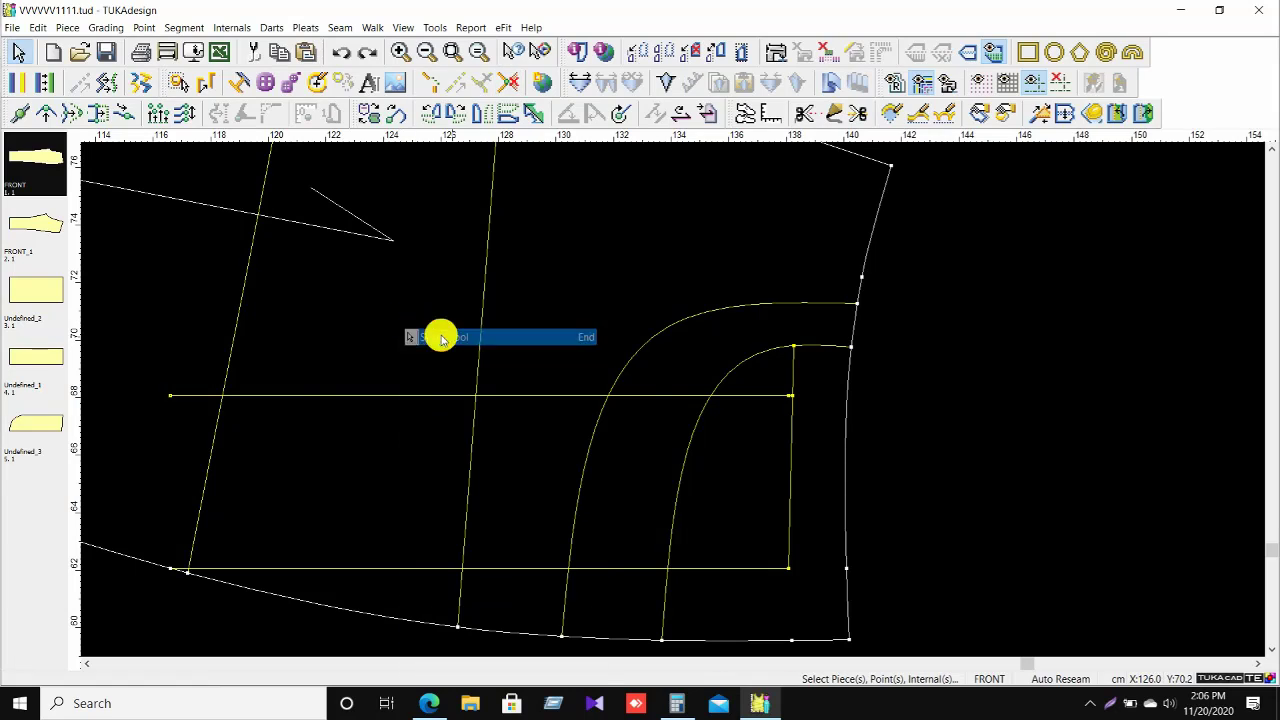
Add a grading point on the upper horizontal coin pocket line where it crosses the outer pocket curve.
key("a")
left_click(611, 398)
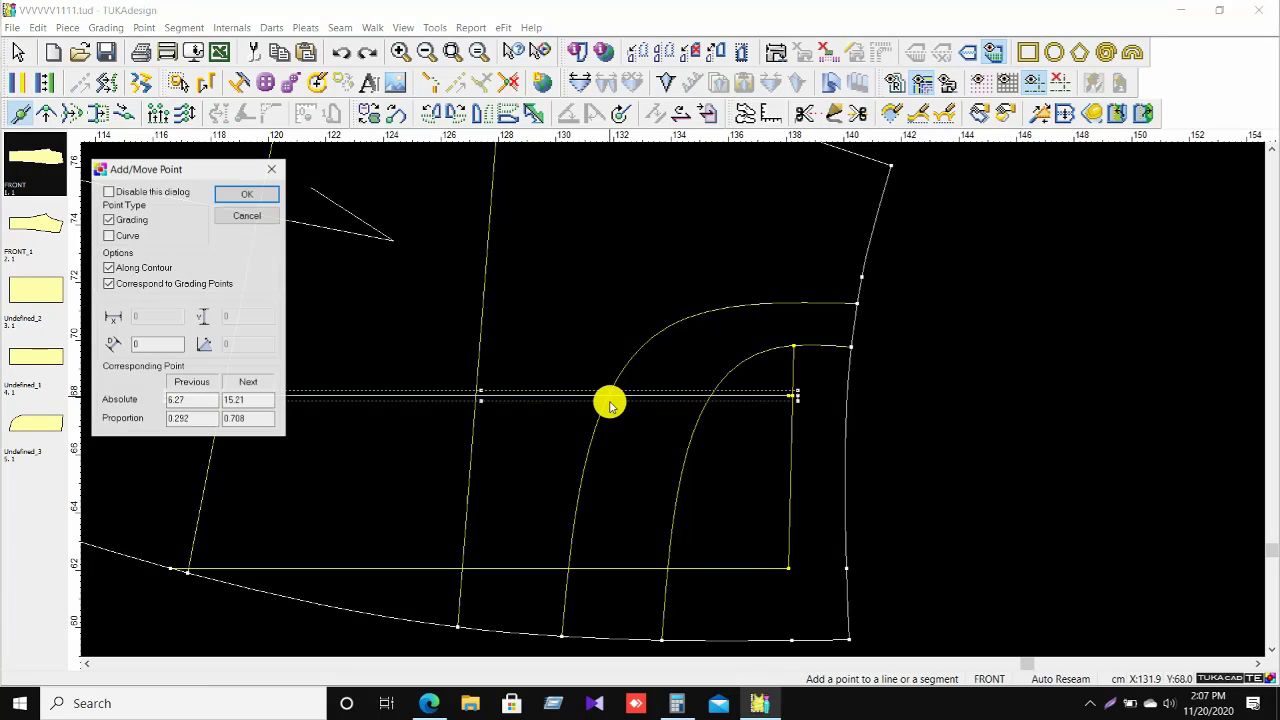
left_click(228, 196)
right_click(312, 337)
left_click(349, 347)
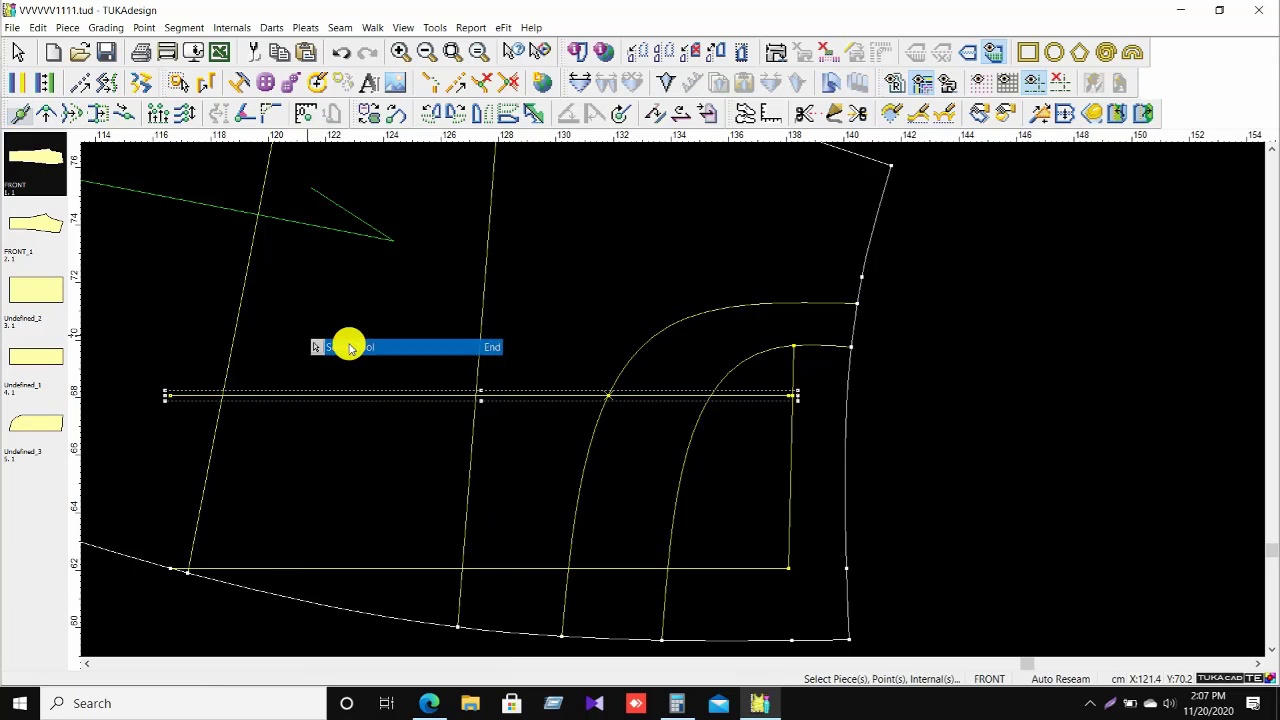
Try to delete the part of the upper horizontal line beyond the outer pocket curve, and undo the deletions.
scroll(669, 400, "down", 2)
scroll(669, 400, "up", 1)
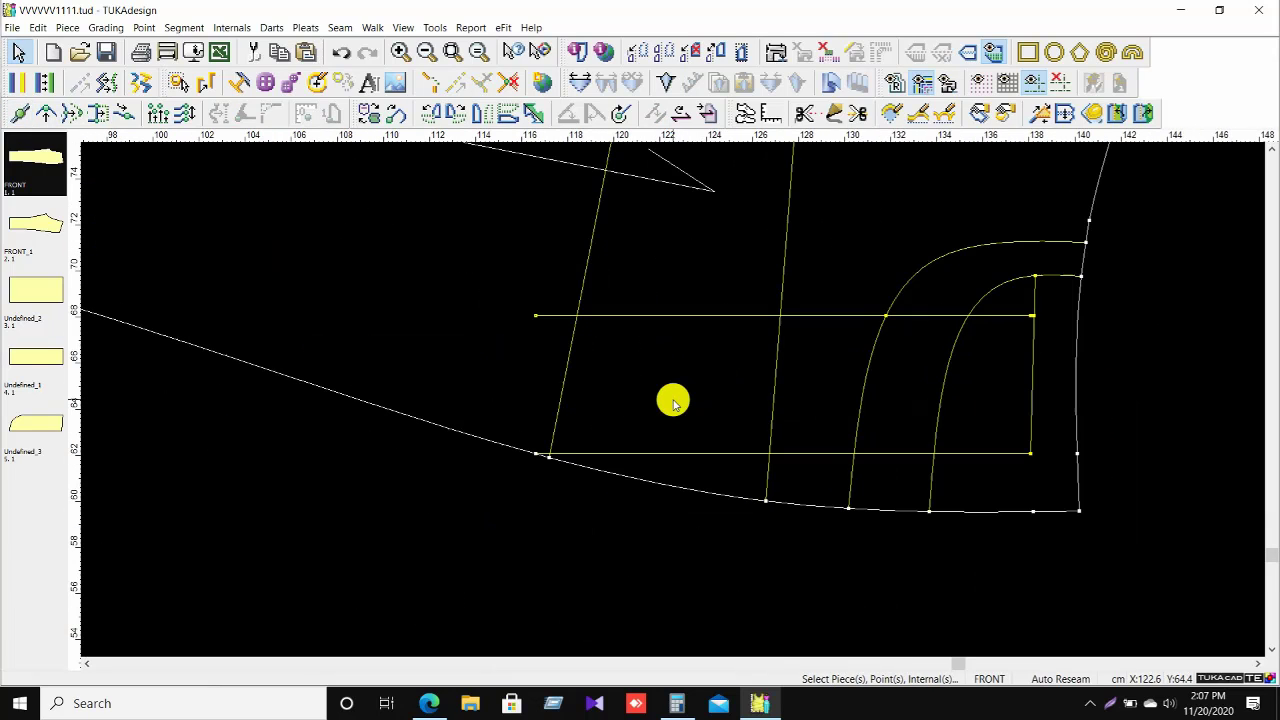
left_click(861, 316)
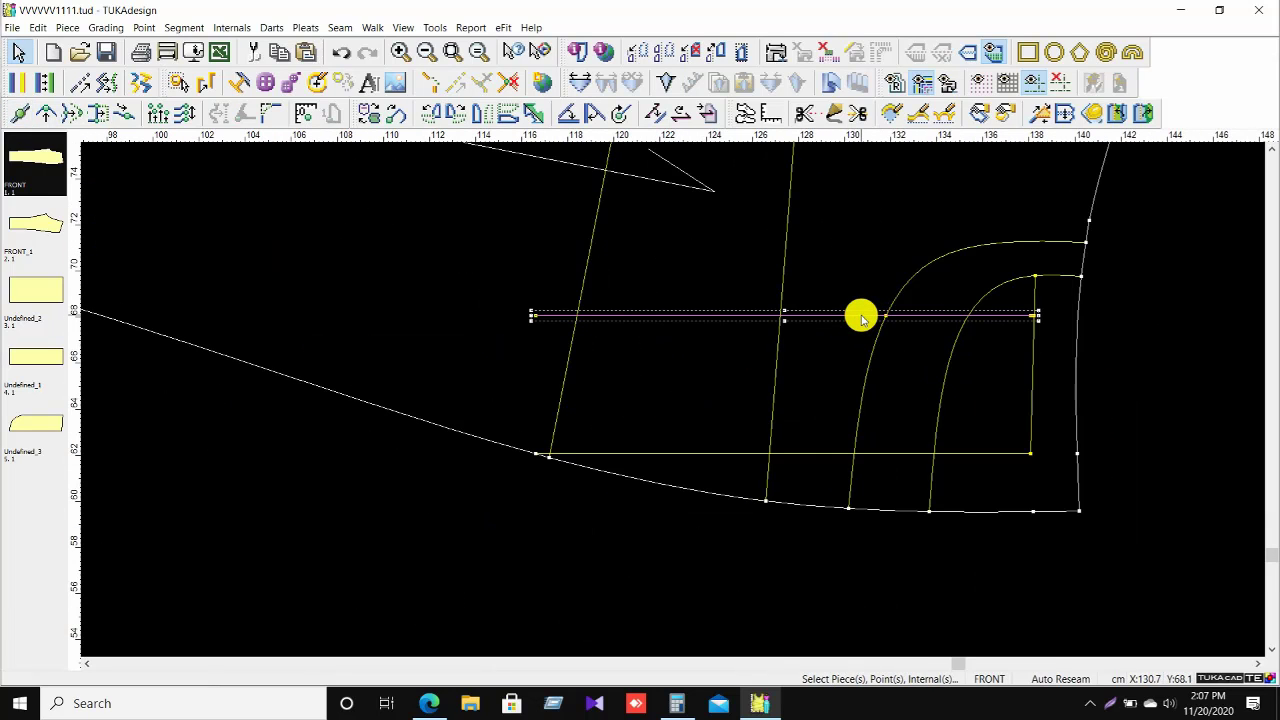
key("Delete")
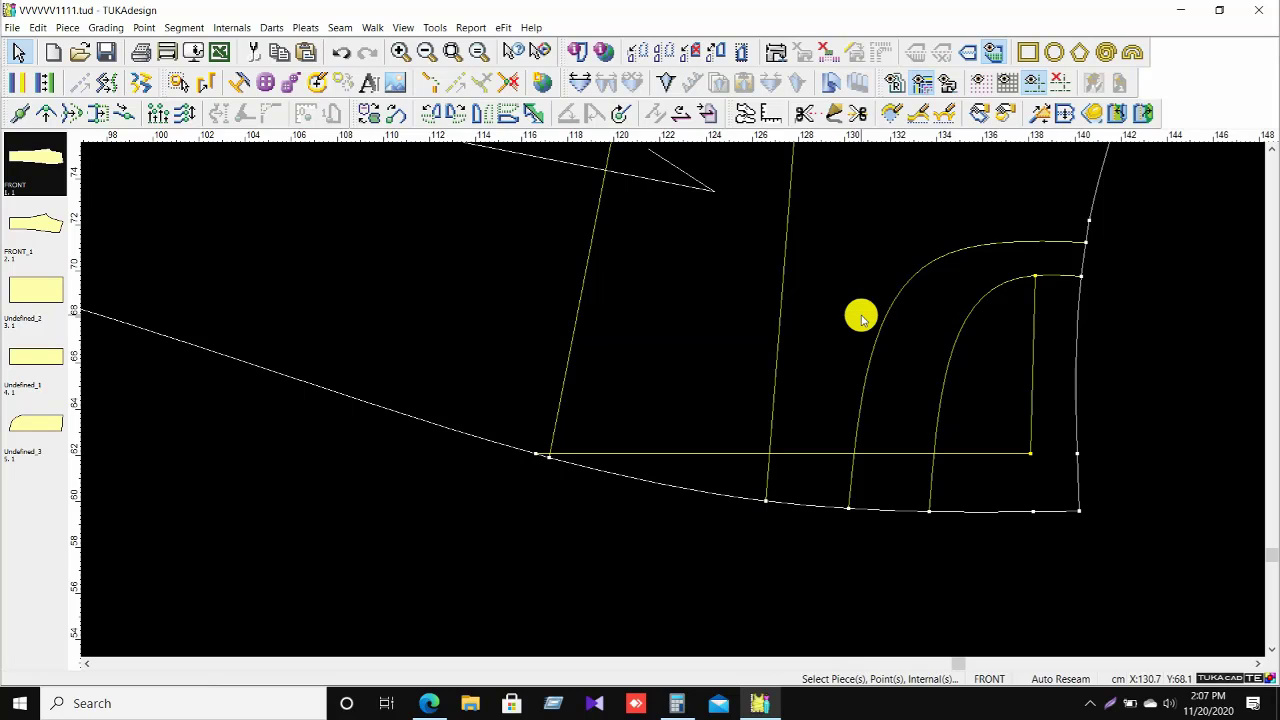
key("ctrl+z")
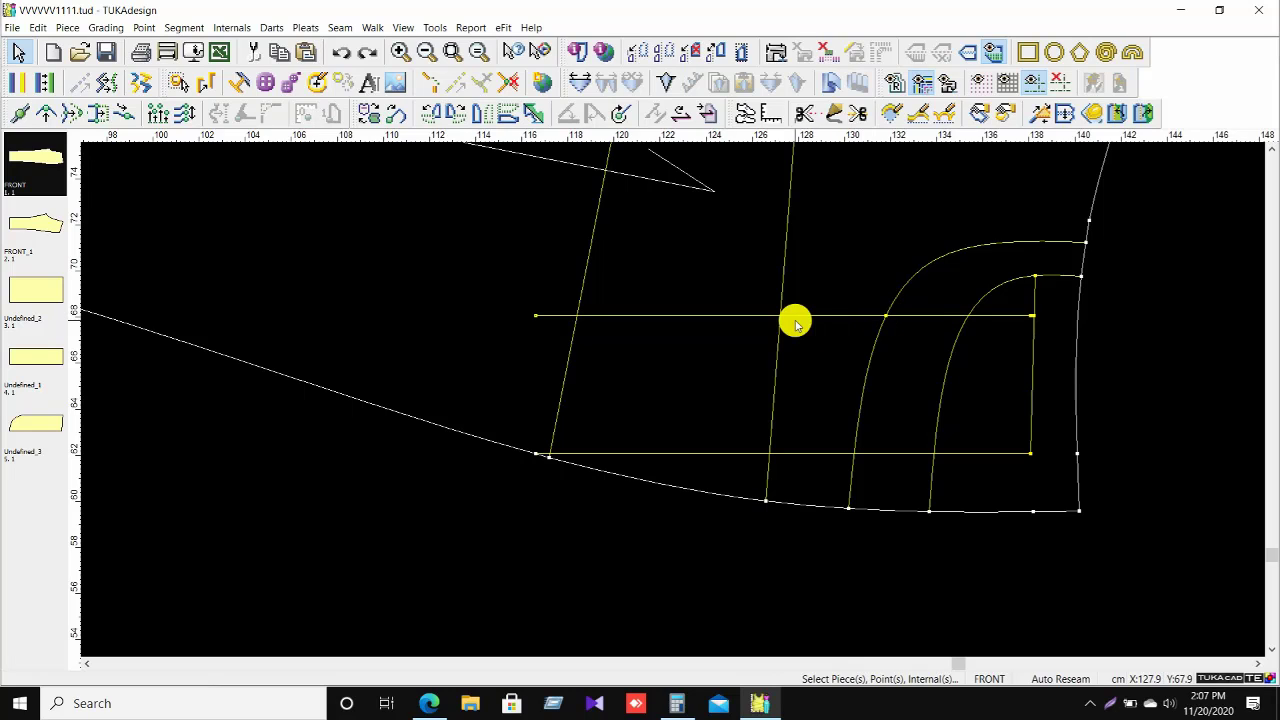
left_click(535, 316)
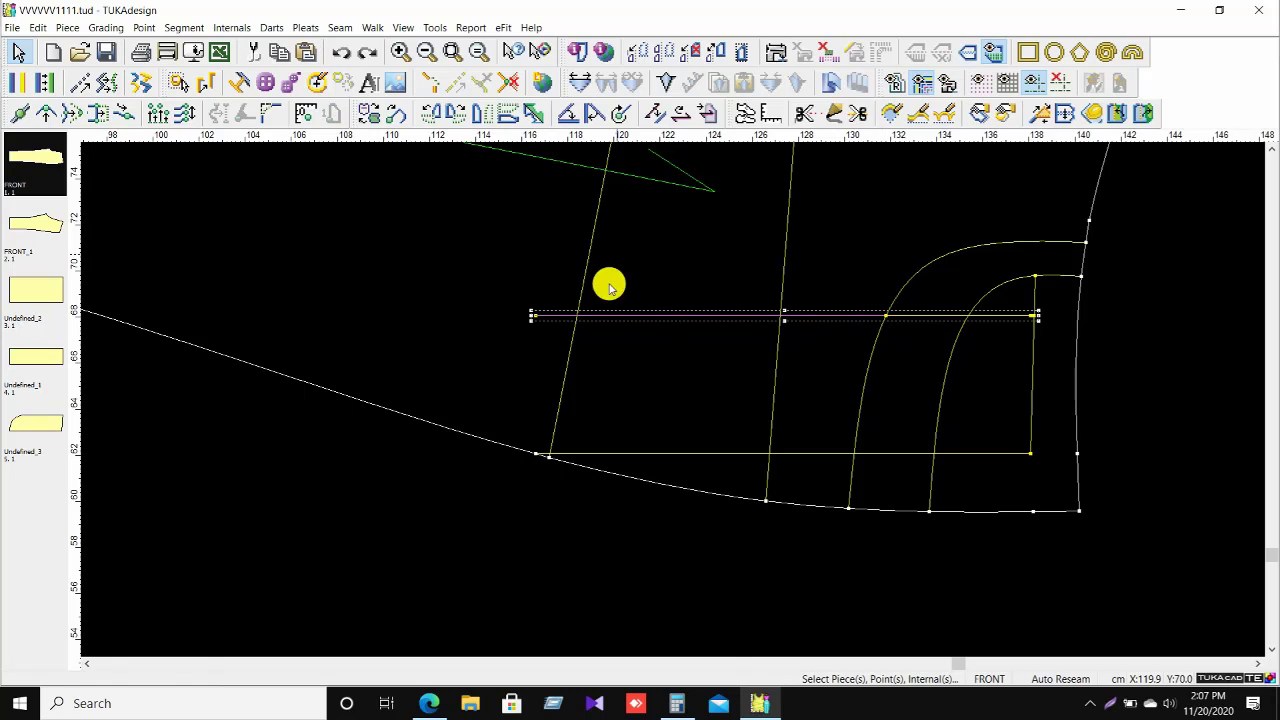
key("Delete")
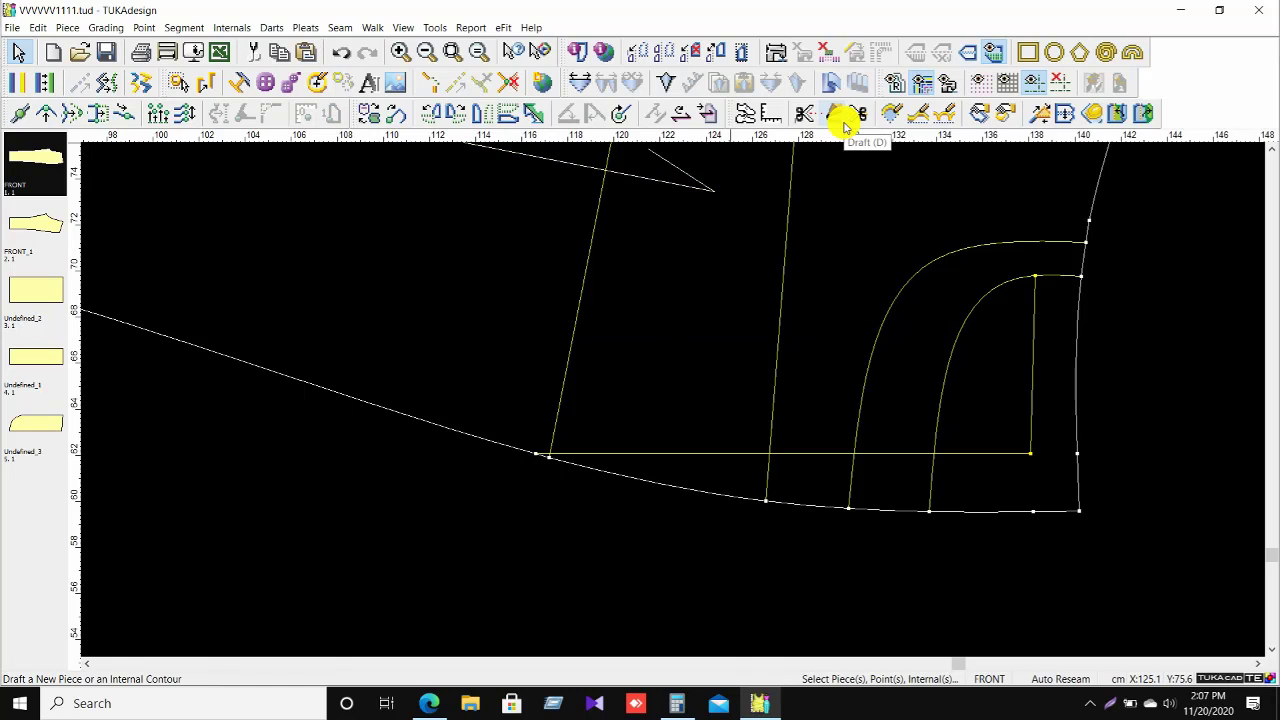
left_click(885, 317)
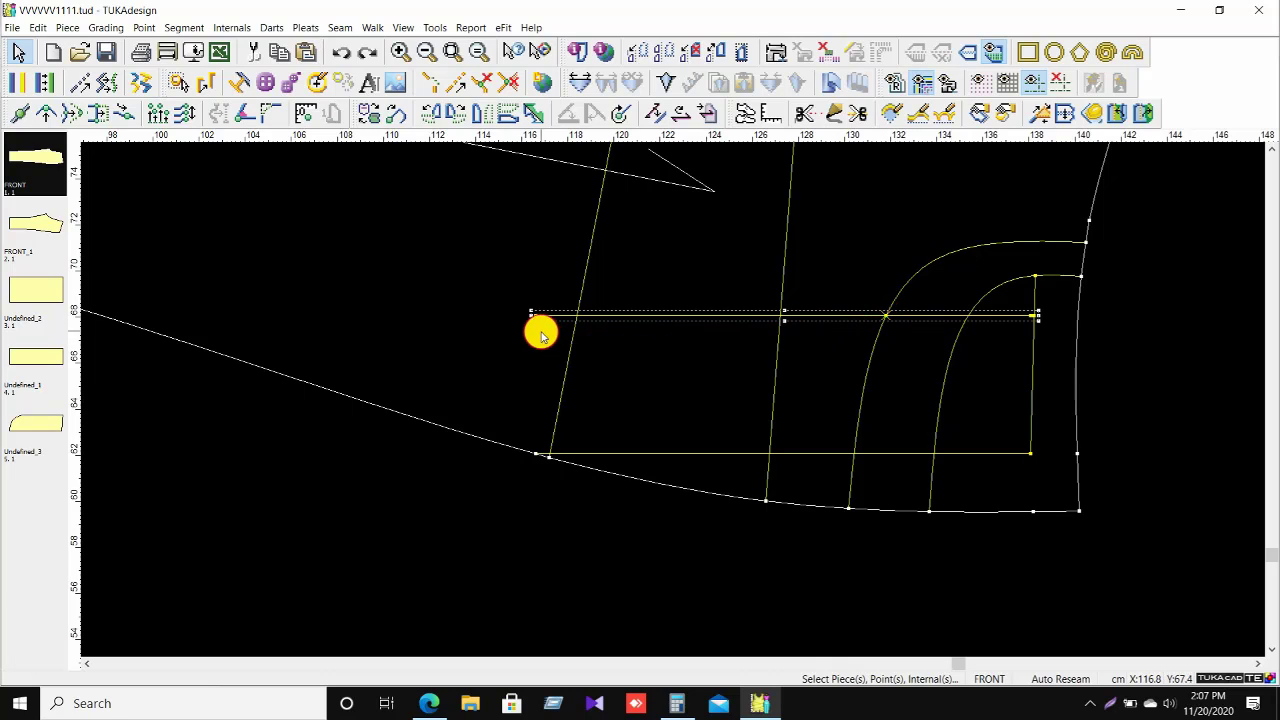
left_click_drag(533, 319, 533, 316)
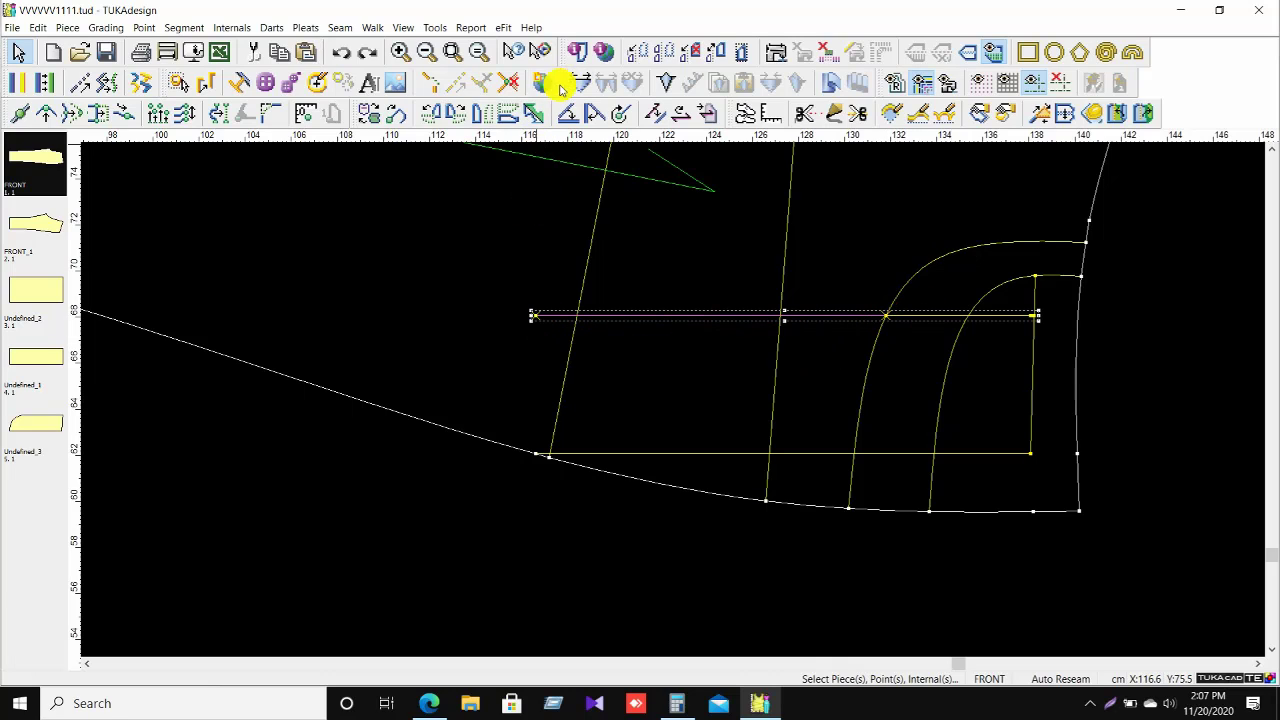
Trim the upper horizontal coin pocket line back to the outer pocket curve, removing its sections across both slanted pocket lines.
left_click(513, 86)
left_click(535, 316)
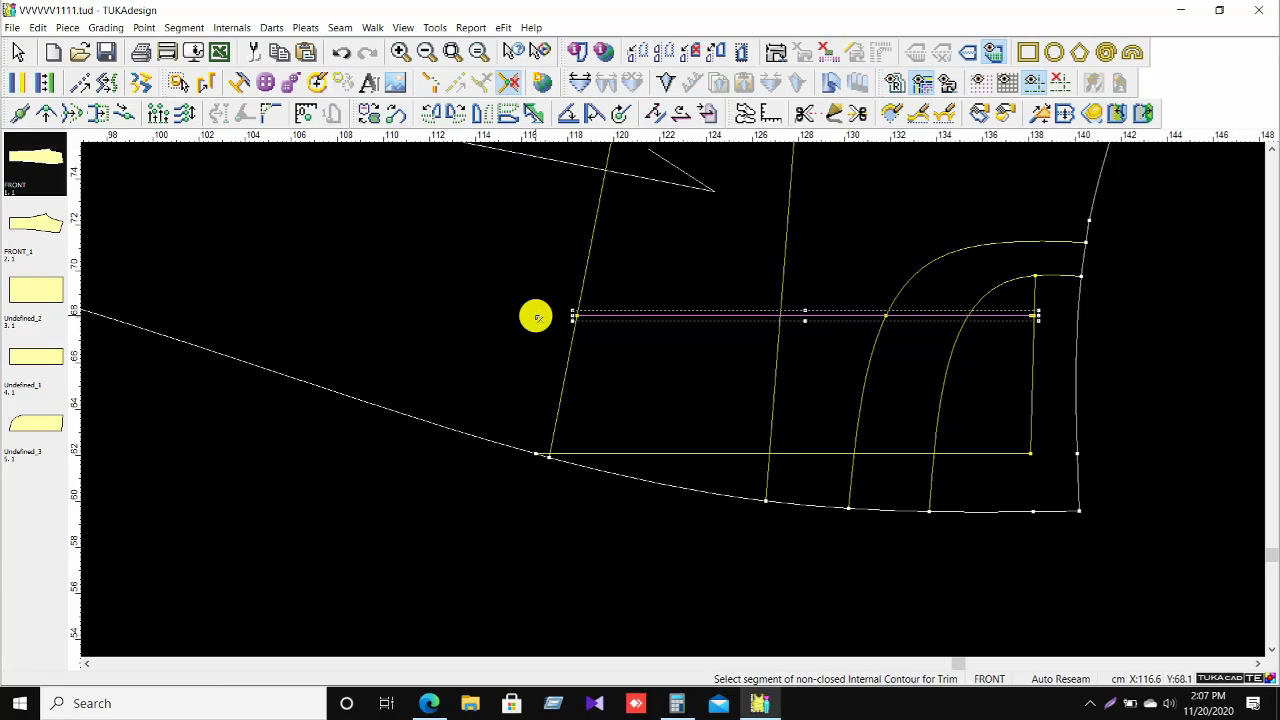
left_click(585, 316)
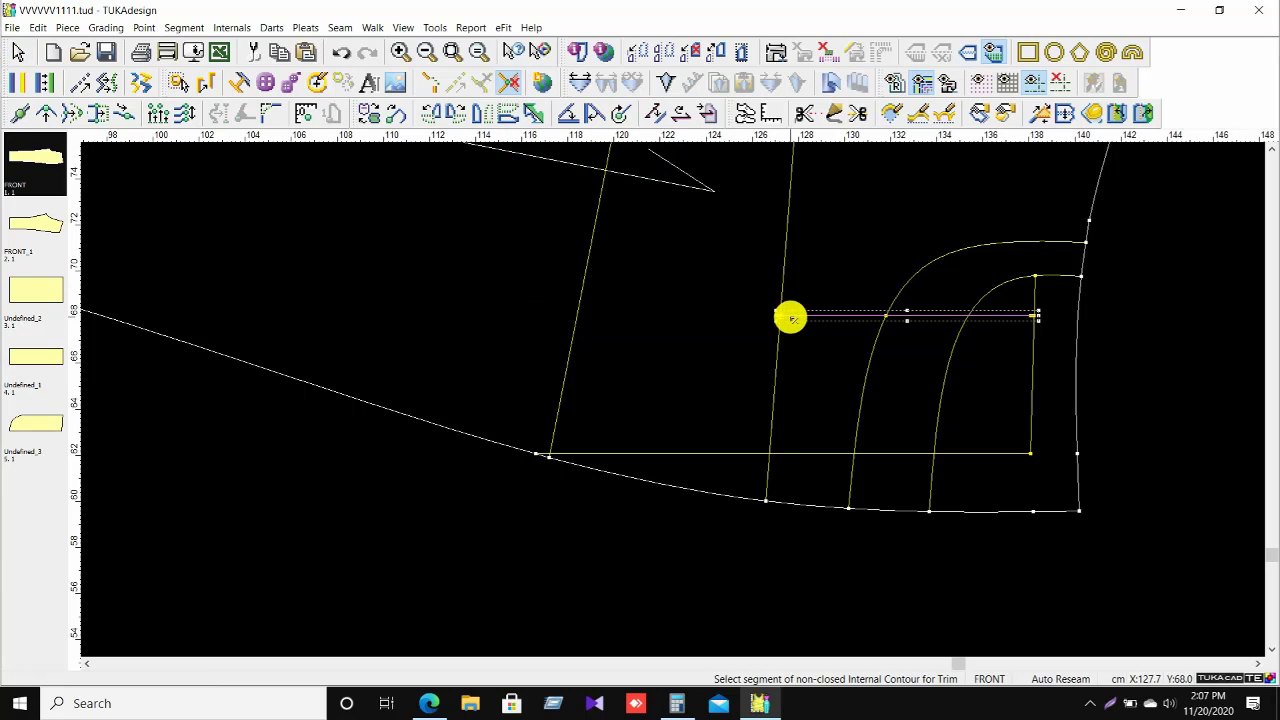
right_click(825, 245)
left_click(853, 256)
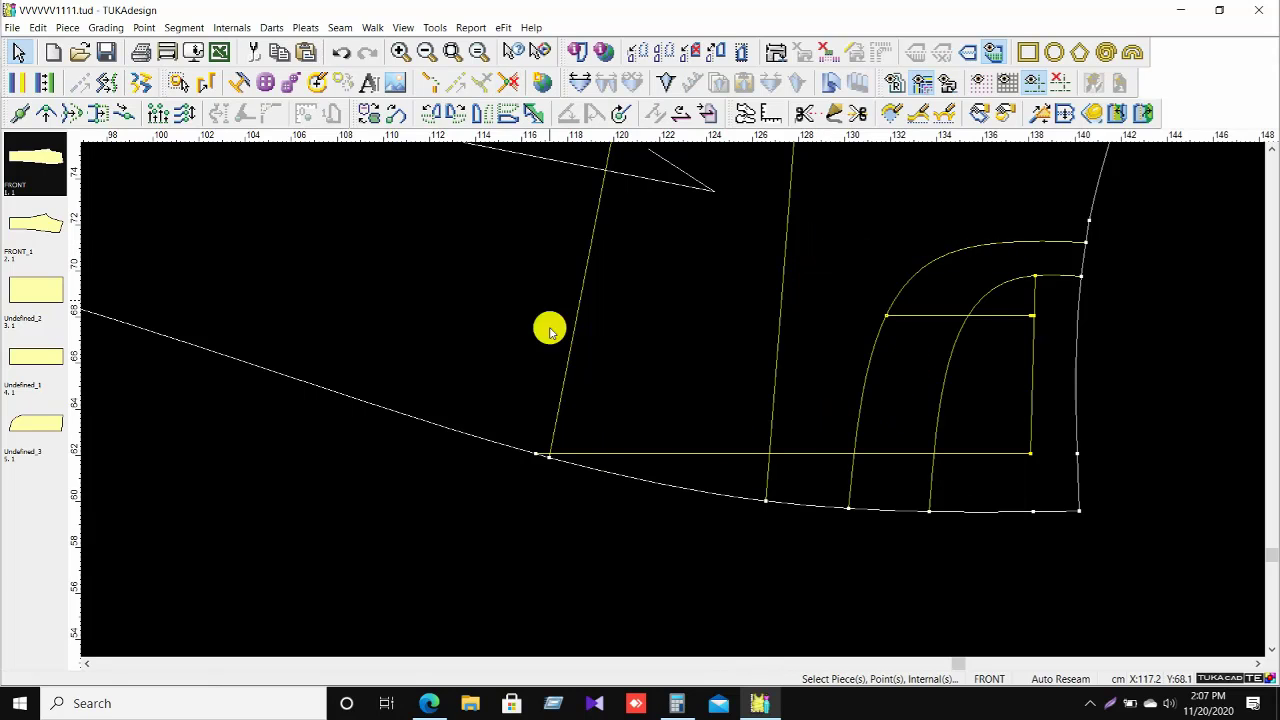
Trim the lower horizontal coin pocket line back to the outer pocket curve and delete the leftover piece between the slanted lines.
left_click(509, 82)
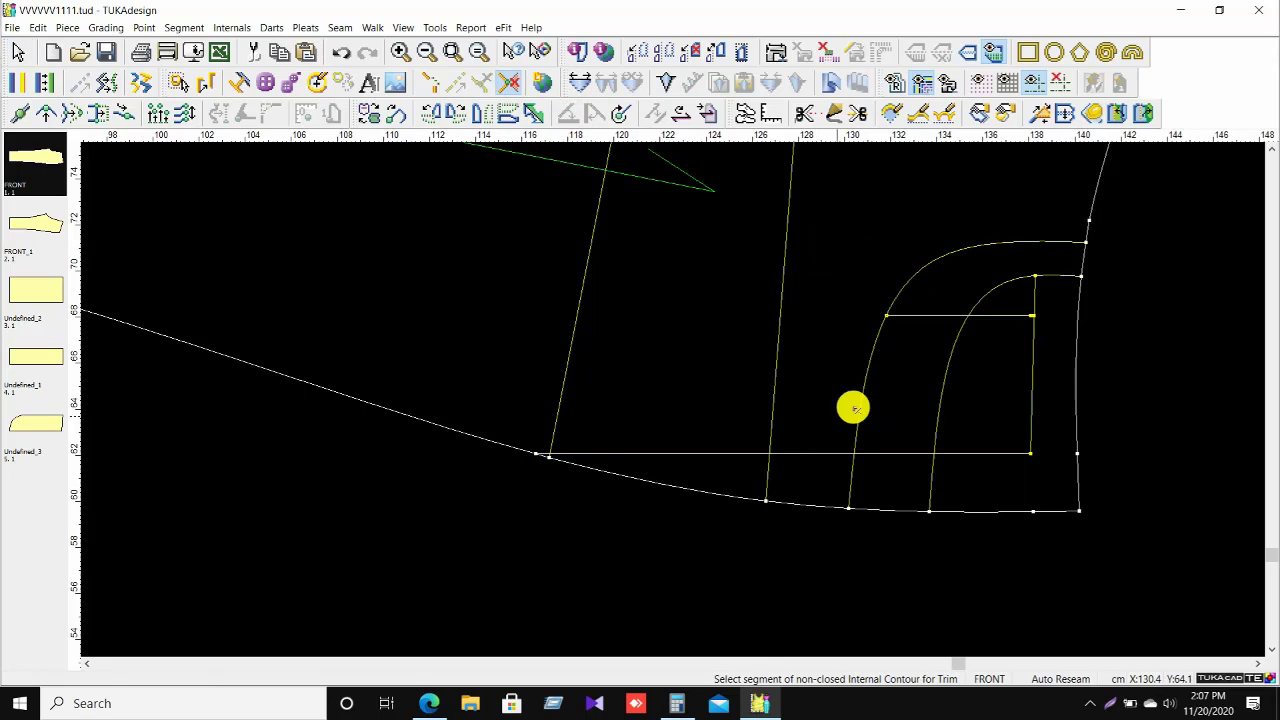
left_click(594, 456)
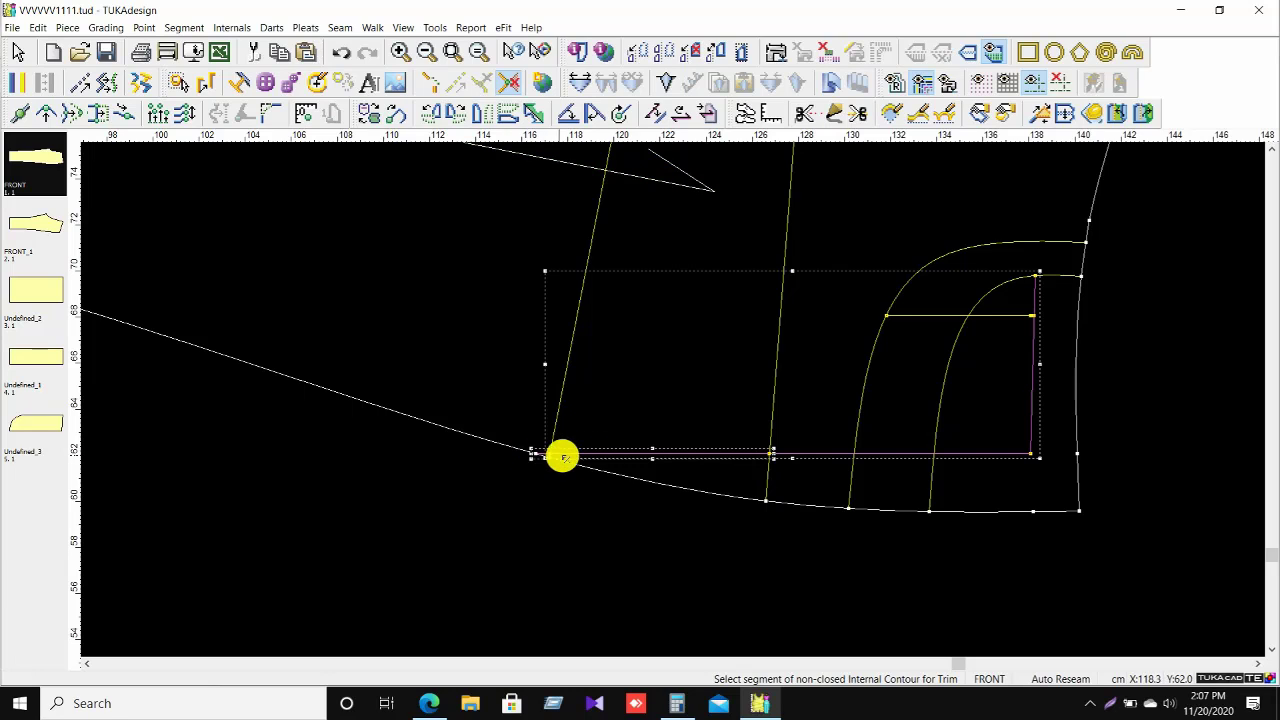
left_click(537, 457)
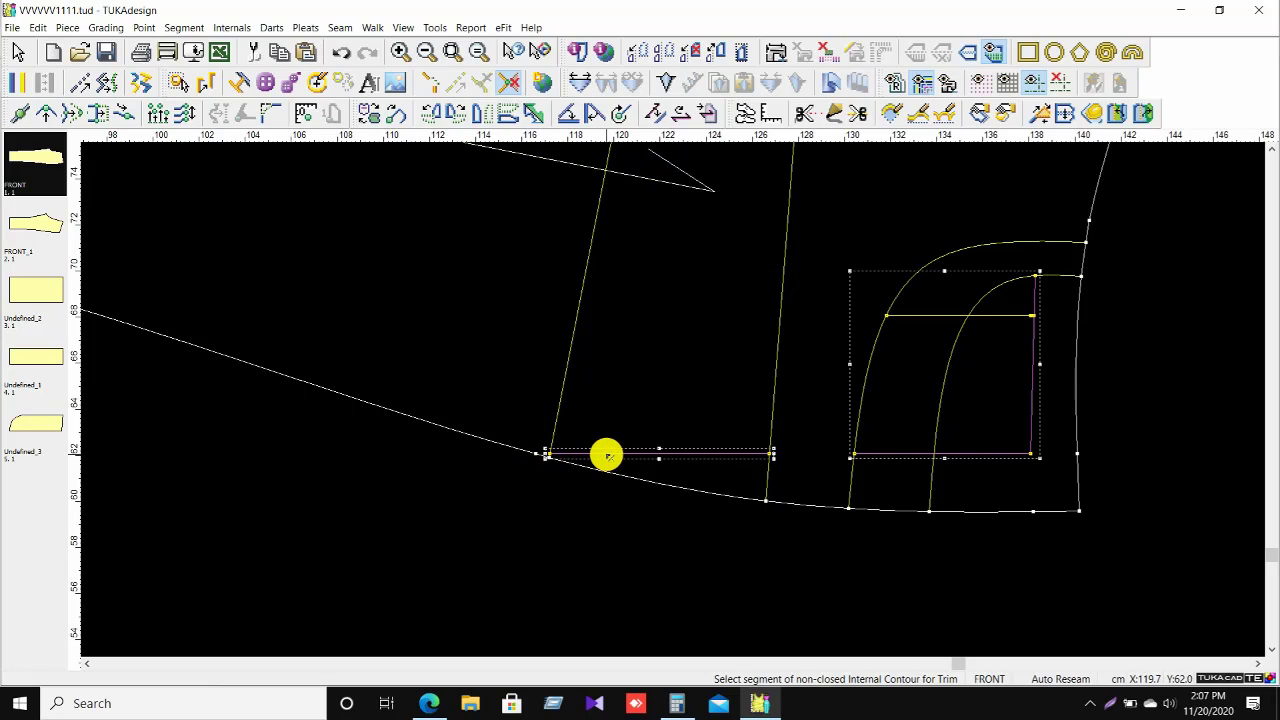
left_click(729, 455)
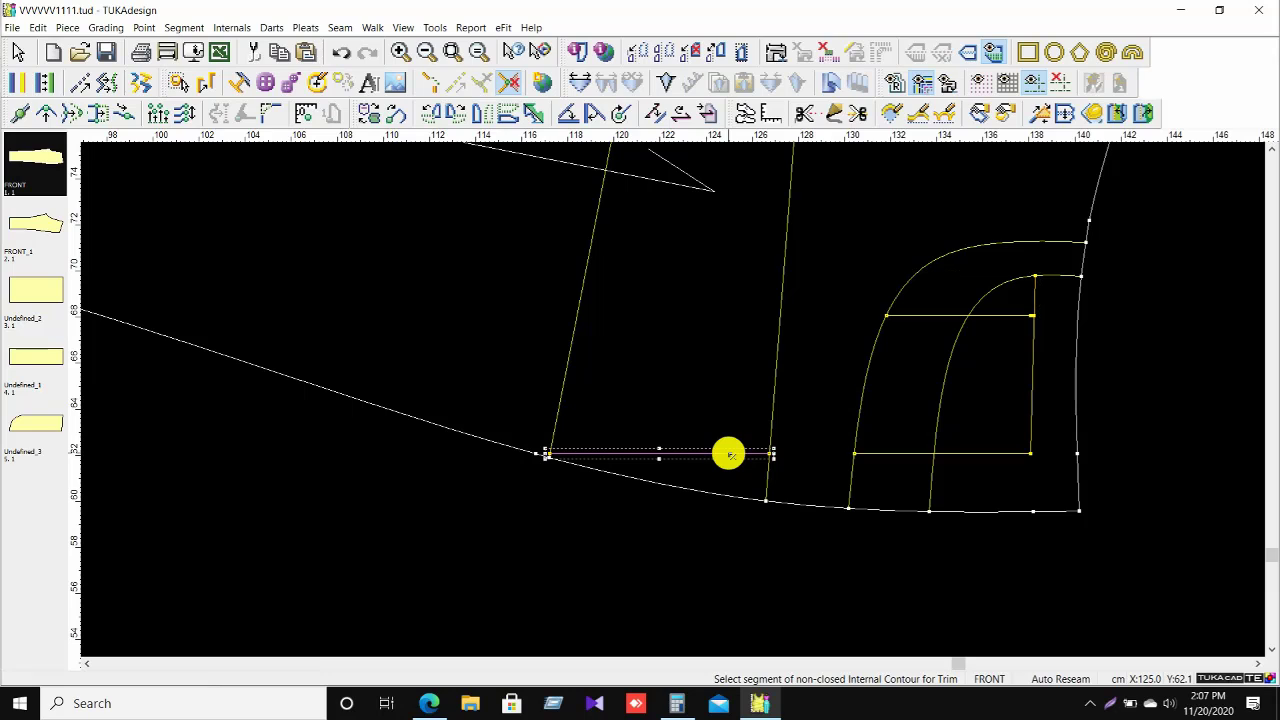
key("Delete")
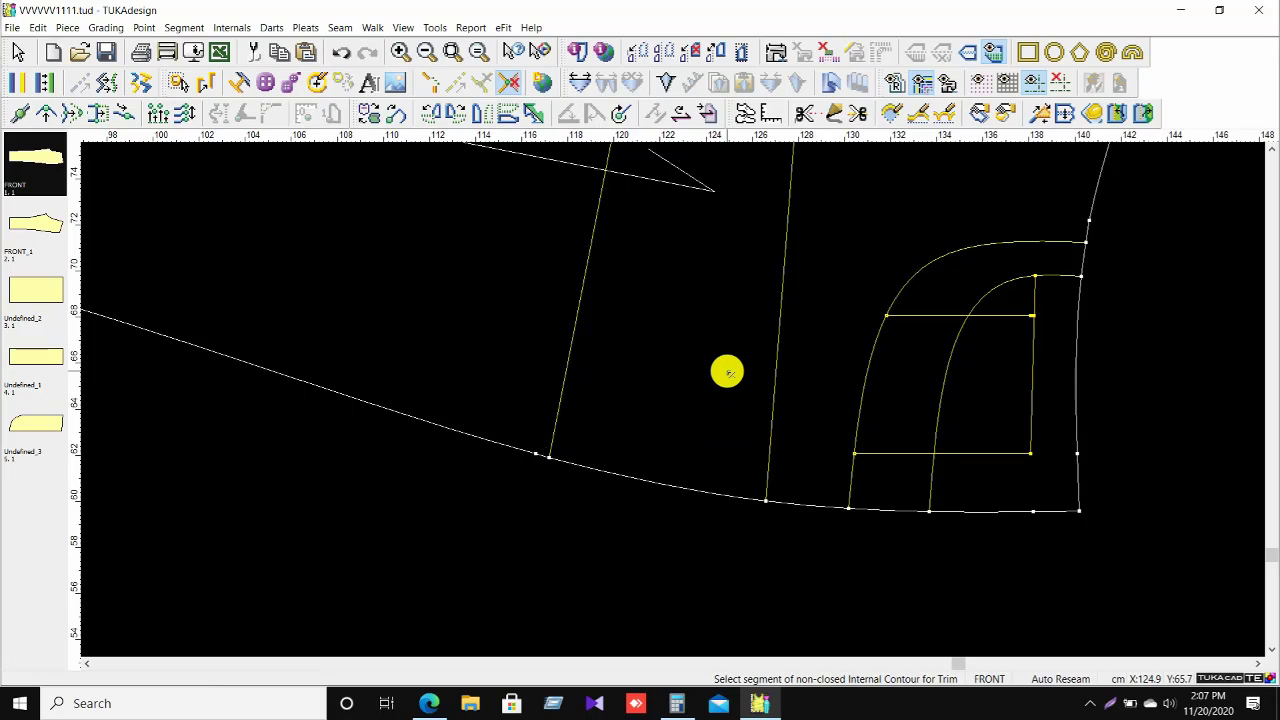
right_click(675, 362)
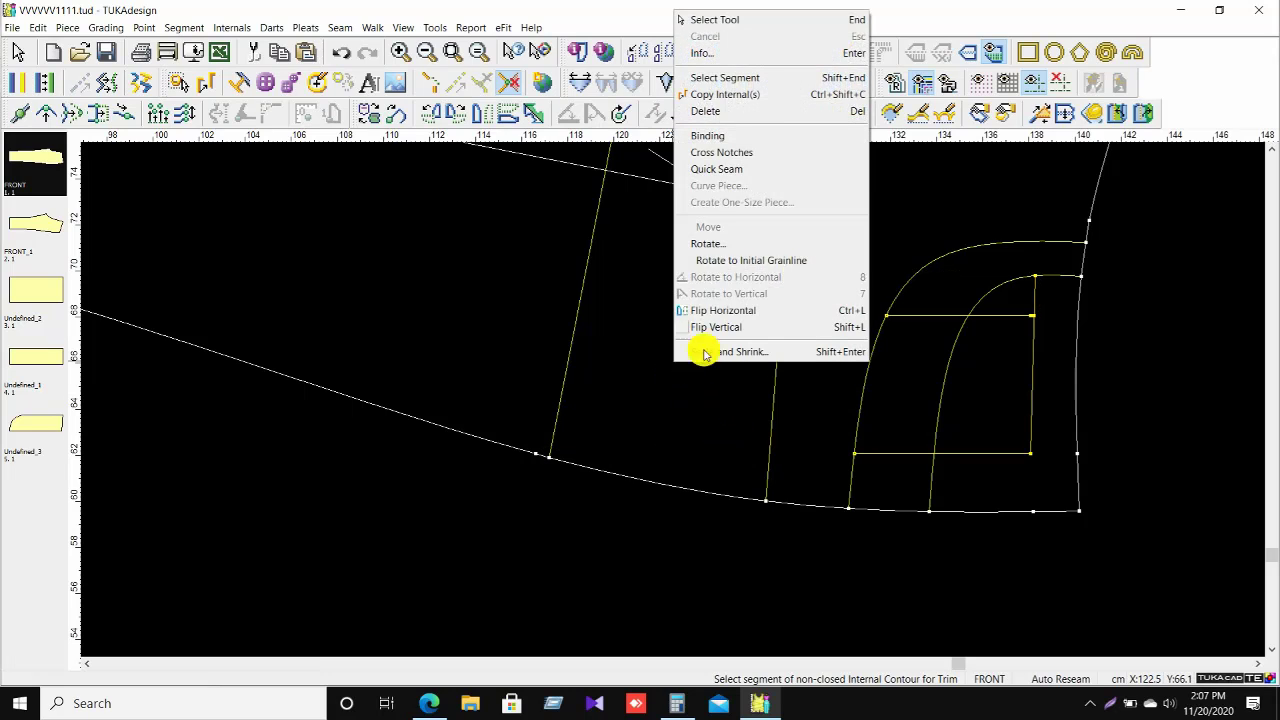
left_click(733, 20)
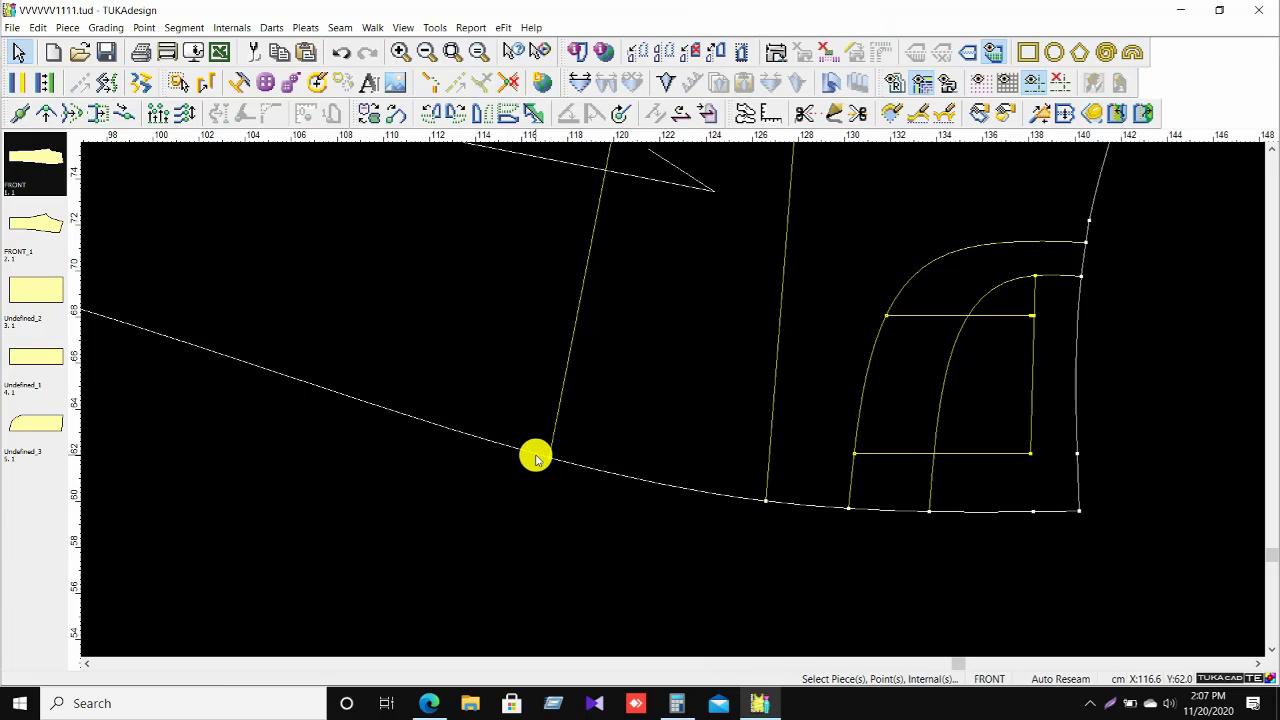
Delete the extra side-seam point beside the farthest slanted line and the redundant point near the upper coin pocket line's waist-side end.
right_click(535, 458)
left_click(566, 523)
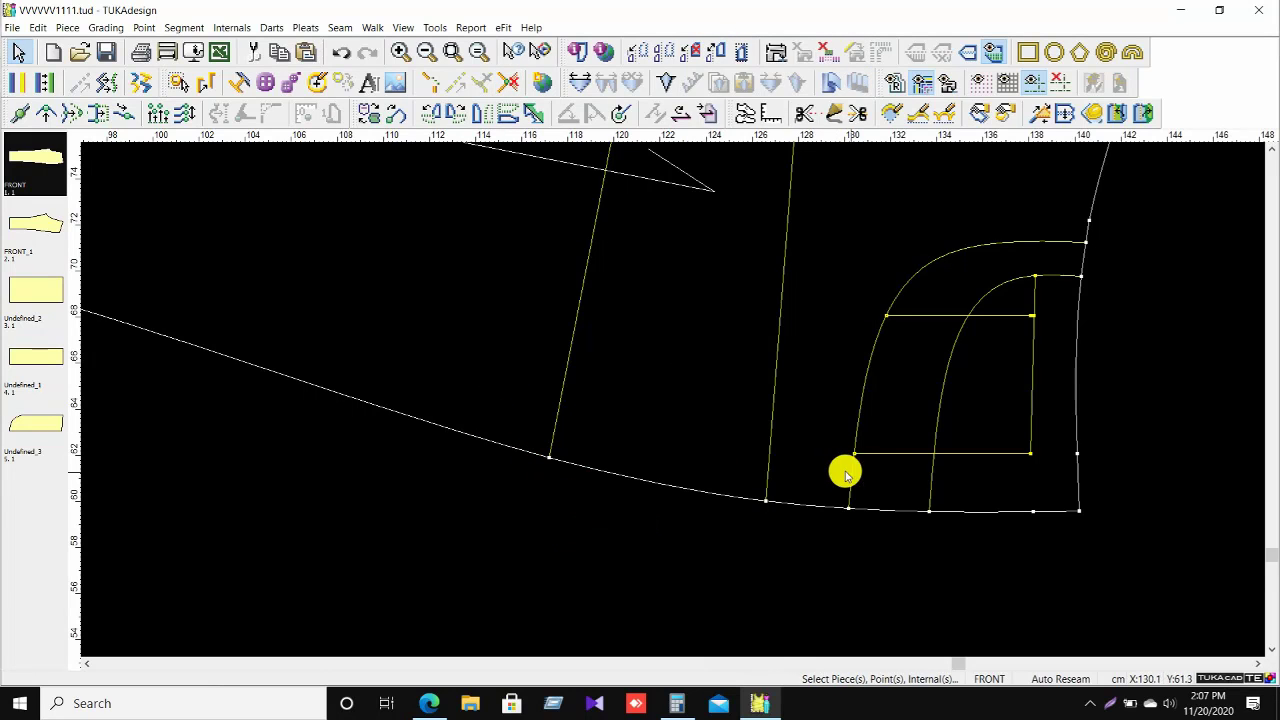
scroll(894, 476, "up", 1)
scroll(706, 246, "up", 1)
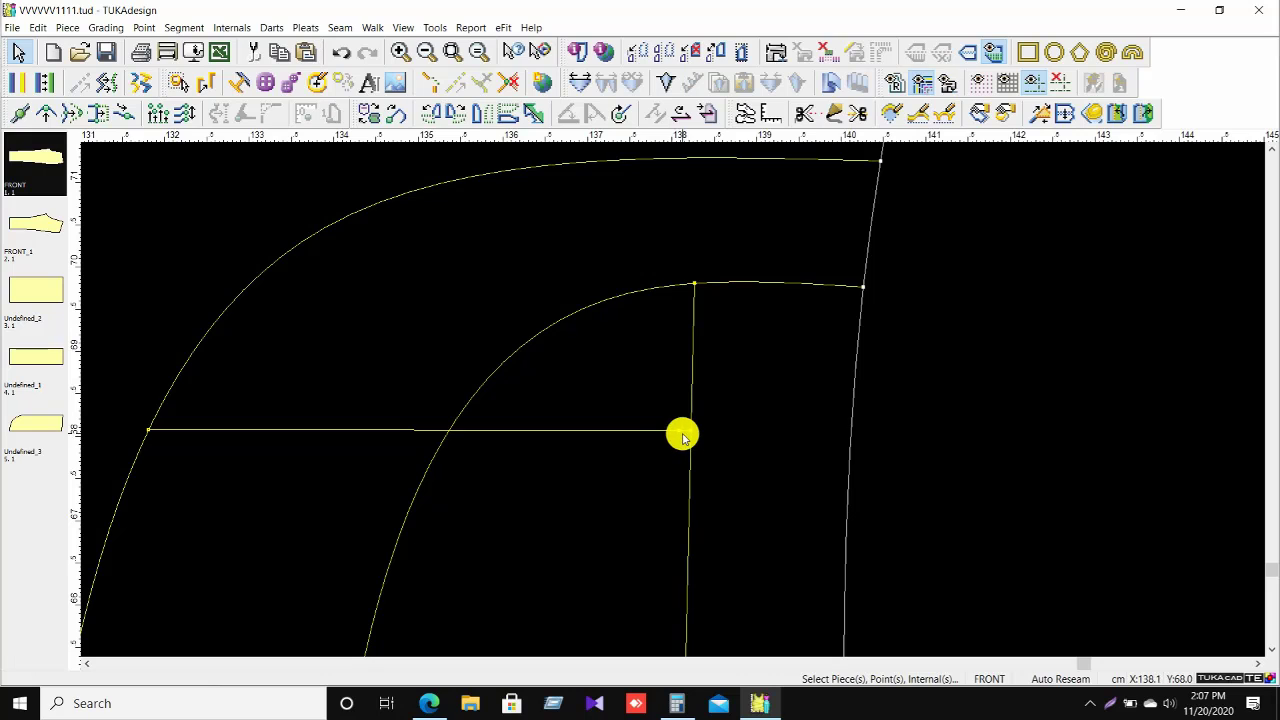
right_click(679, 432)
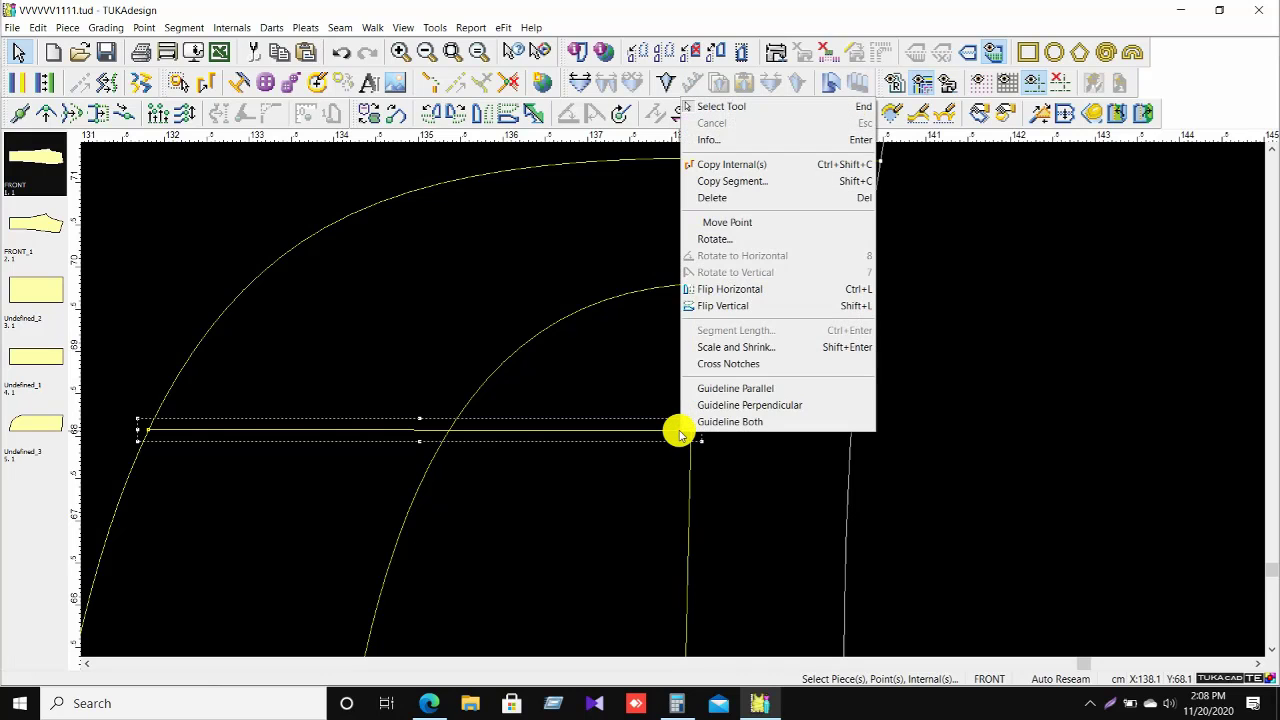
left_click(737, 181)
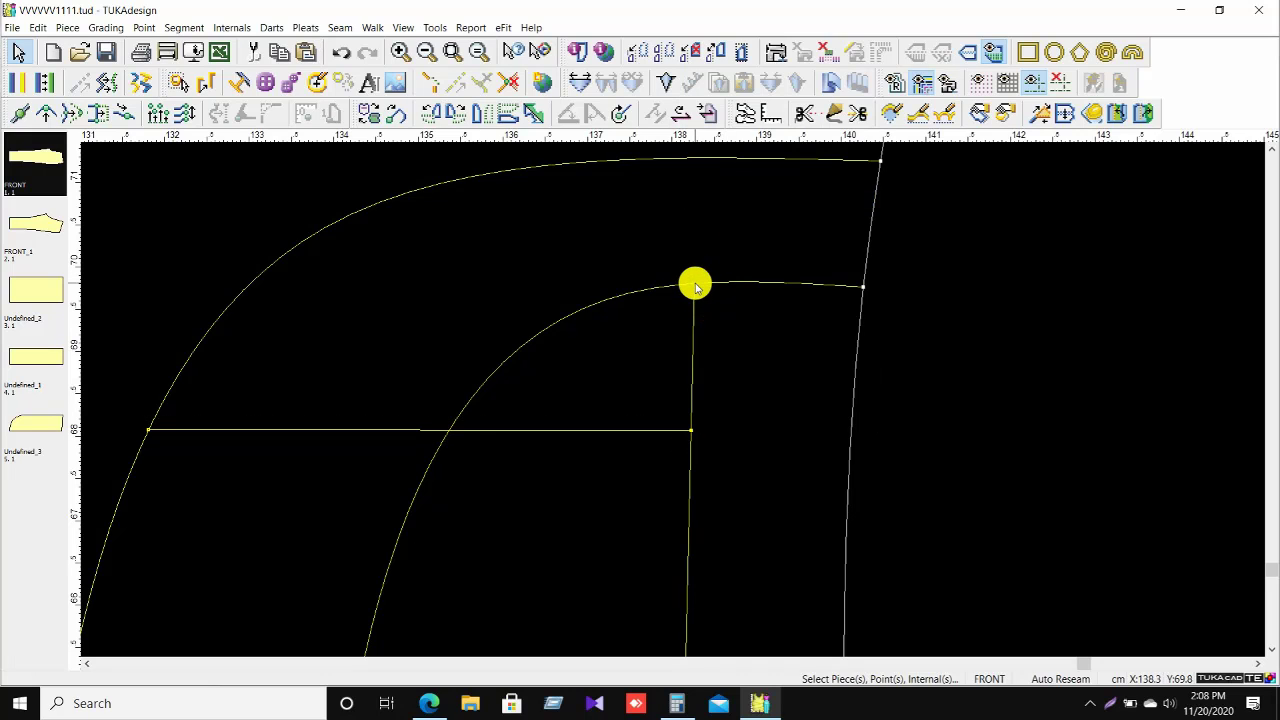
Try to trim the coin pocket's vertical line at the inner pocket curve, and undo the trim.
left_click(695, 287)
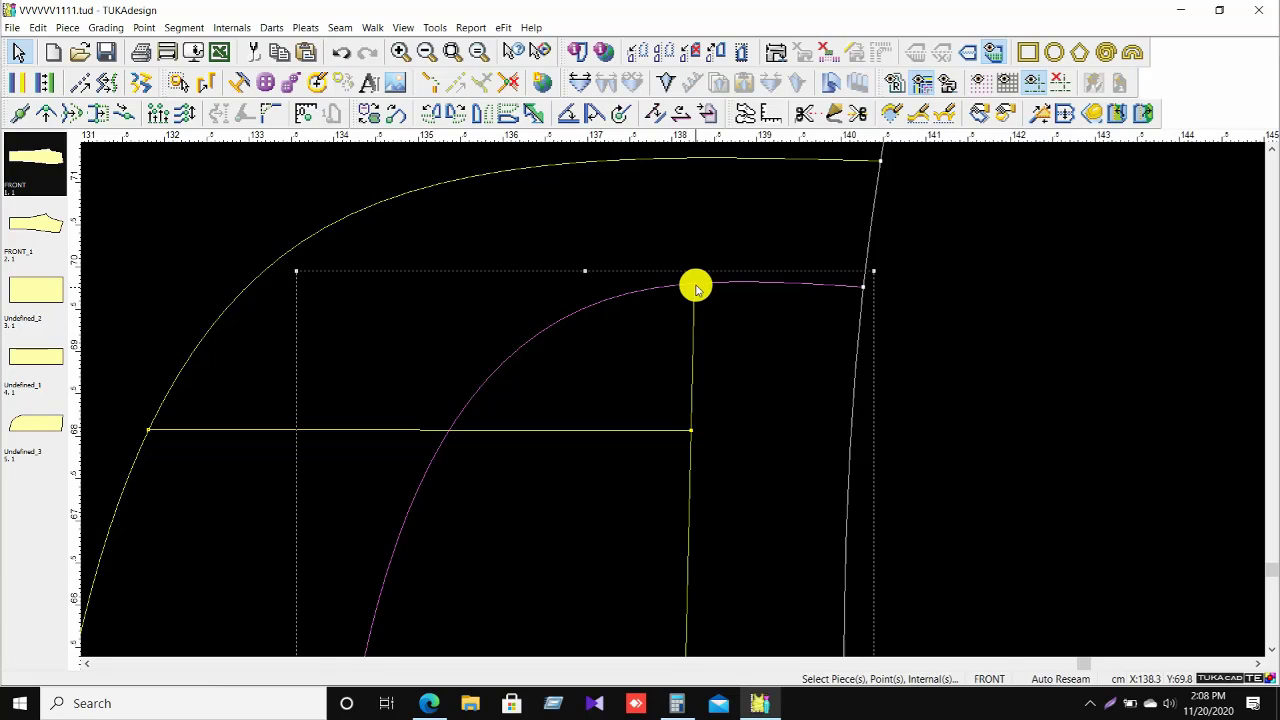
left_click(609, 261)
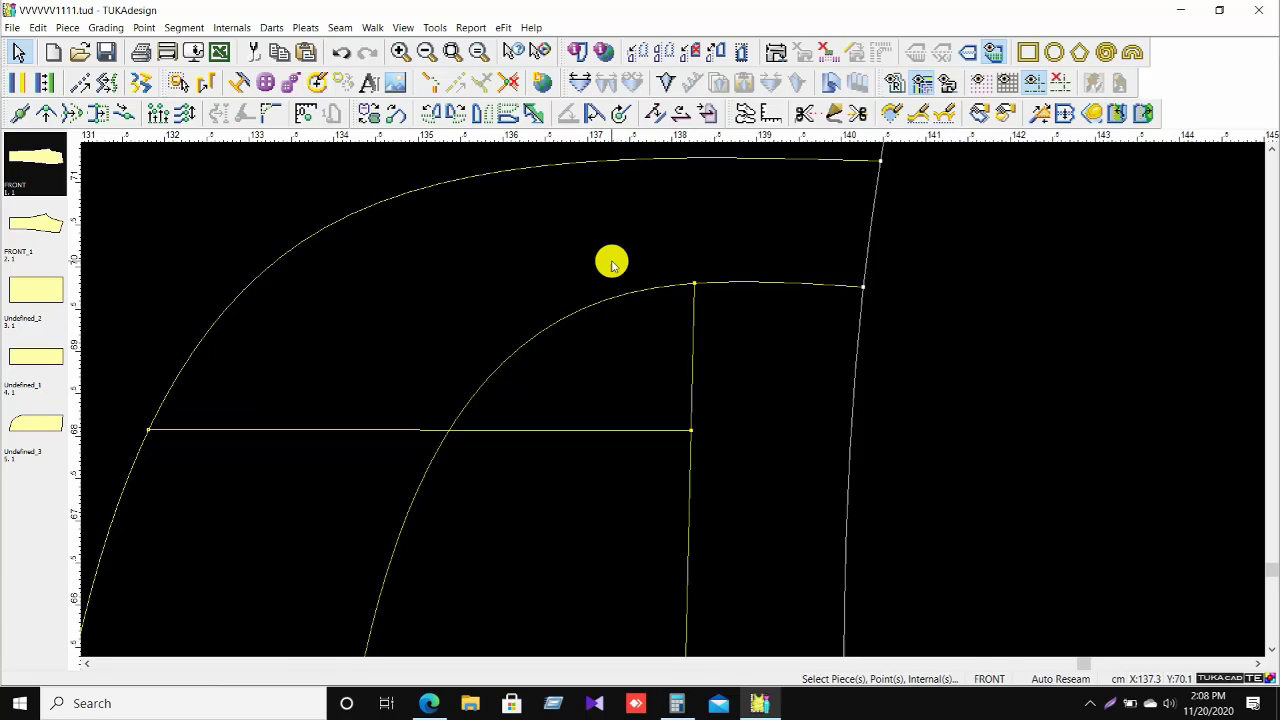
left_click(517, 88)
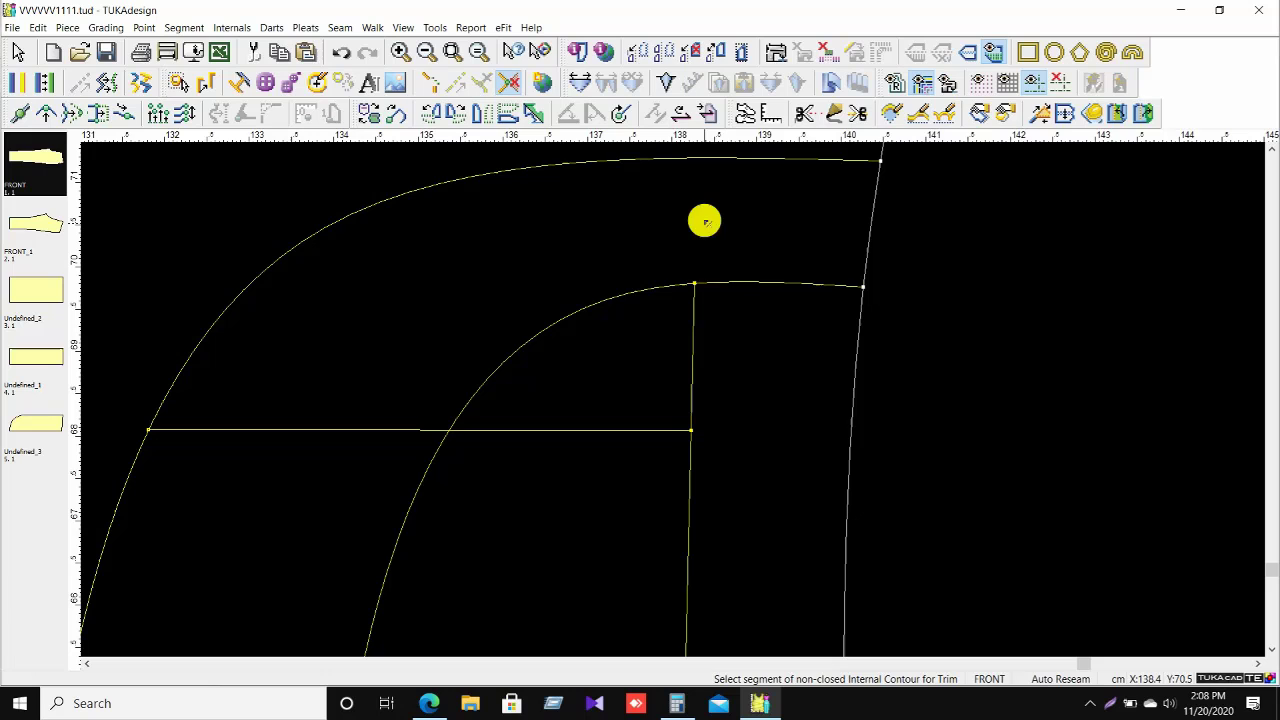
left_click(693, 287)
scroll(700, 346, "down", 3)
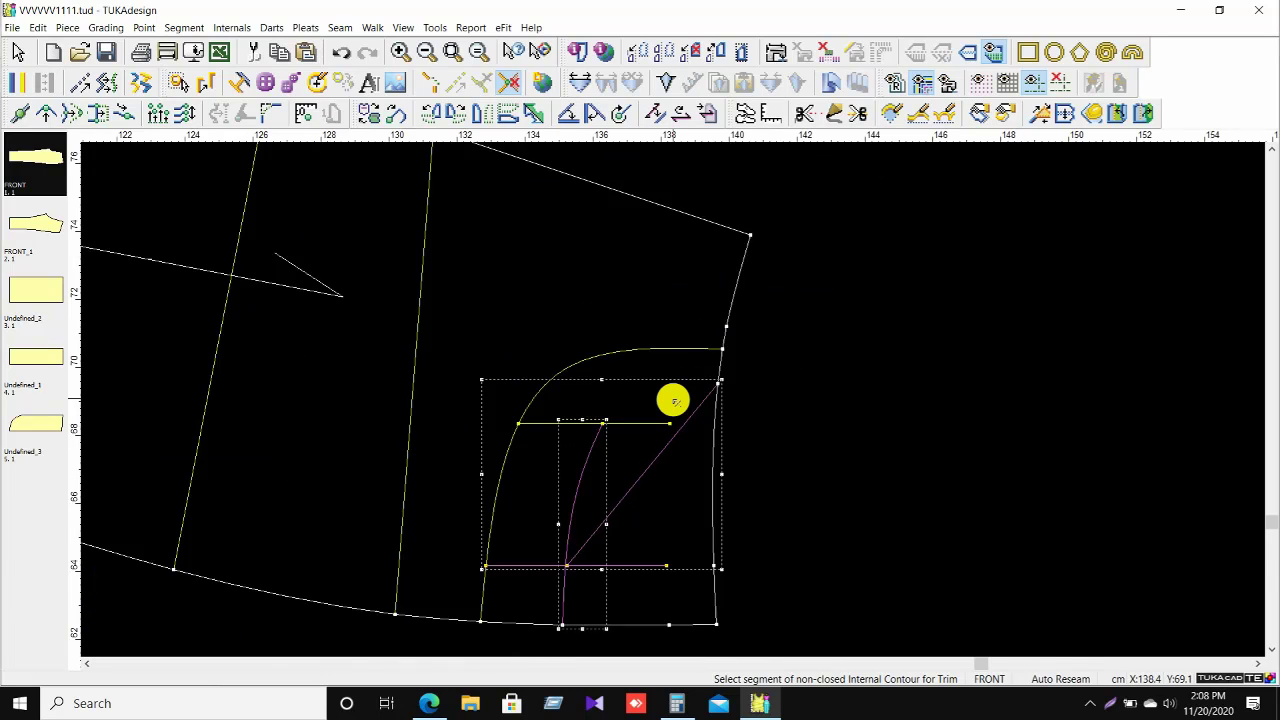
scroll(671, 397, "up", 3)
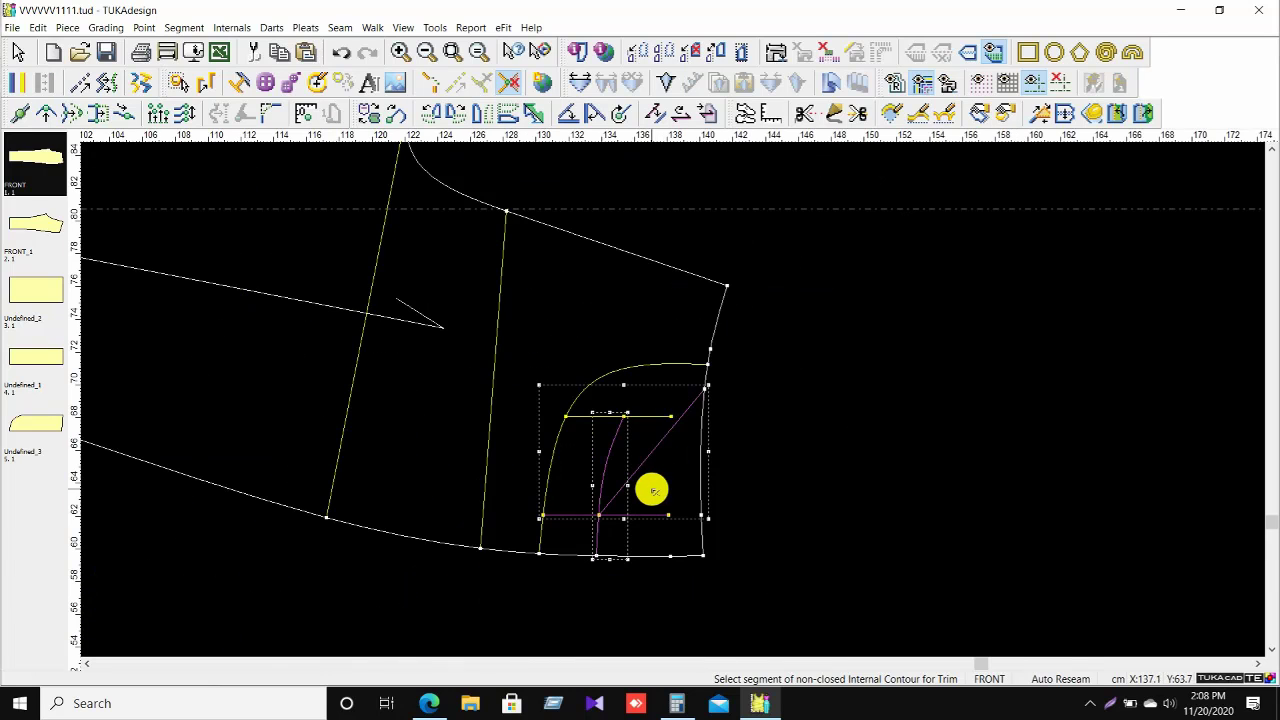
left_click(674, 398)
Trim off the coin pocket's vertical line between its upper corner and the inner pocket curve, and return to selection mode.
scroll(671, 397, "up", 3)
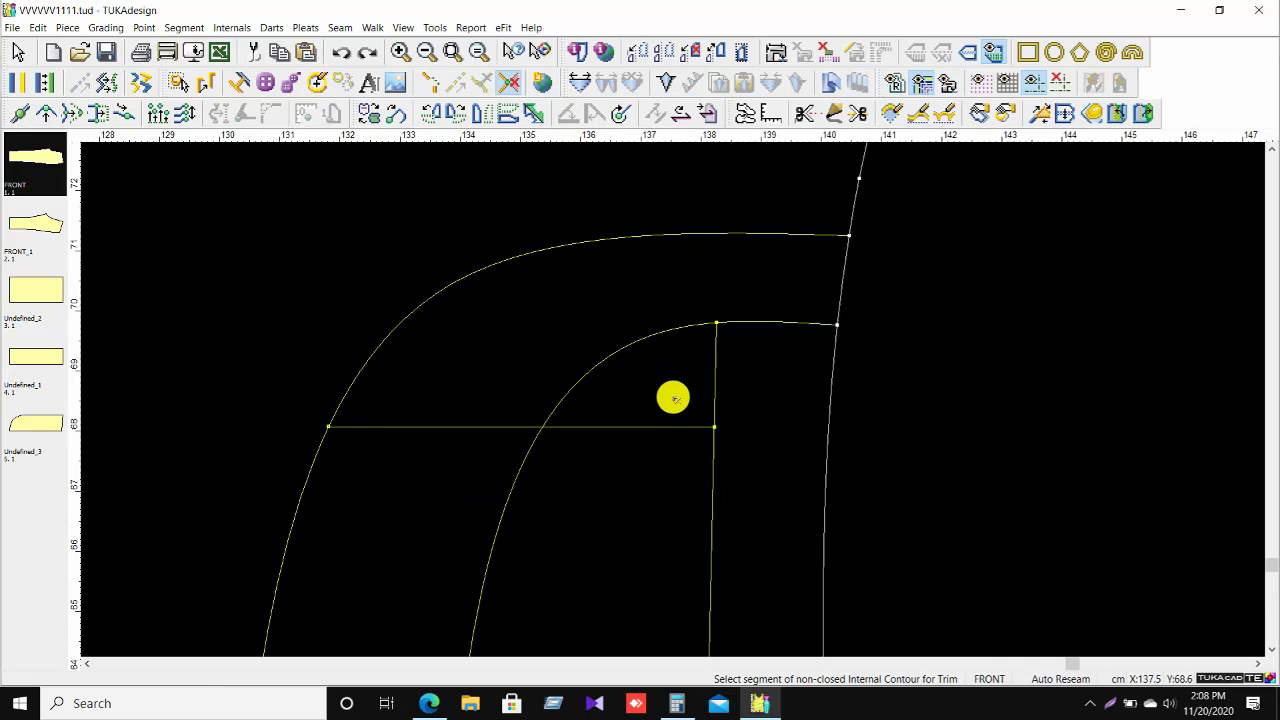
left_click(713, 352)
scroll(671, 397, "down", 3)
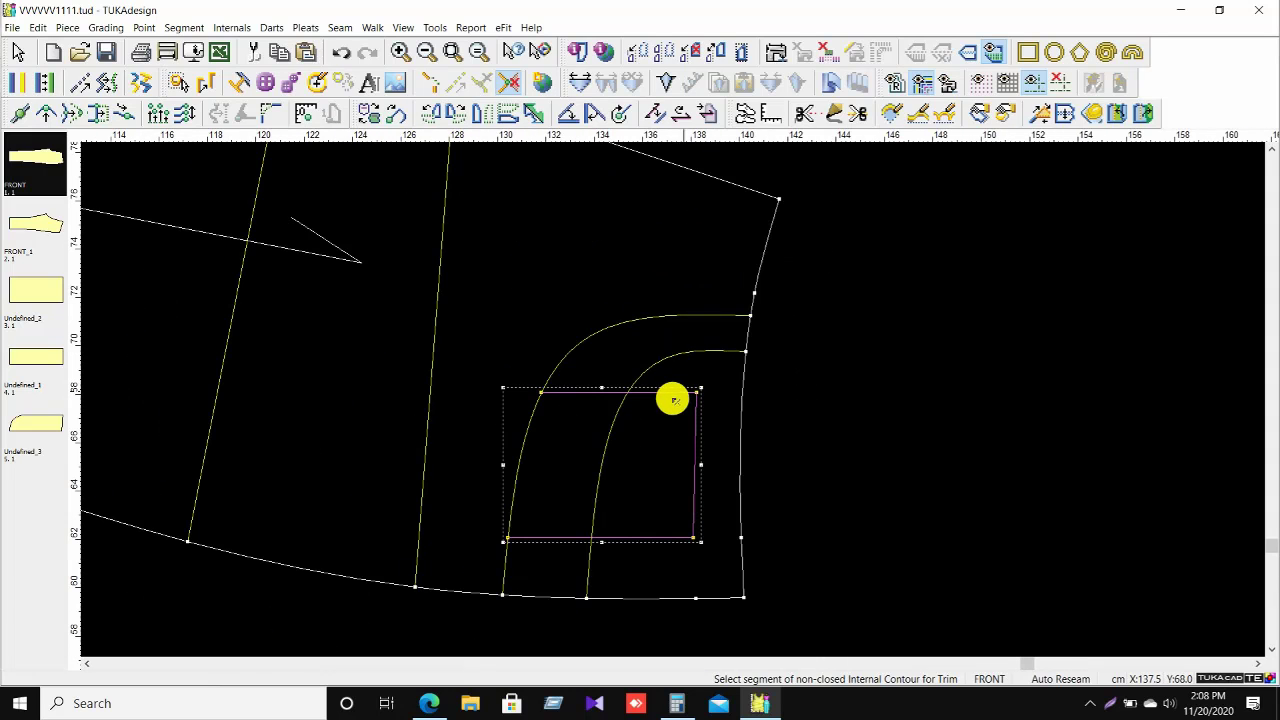
right_click(905, 321)
left_click(980, 331)
Straighten the front piece to its grain line and rotate it so the leg stands upright with the waist at the top.
scroll(671, 400, "down", 3)
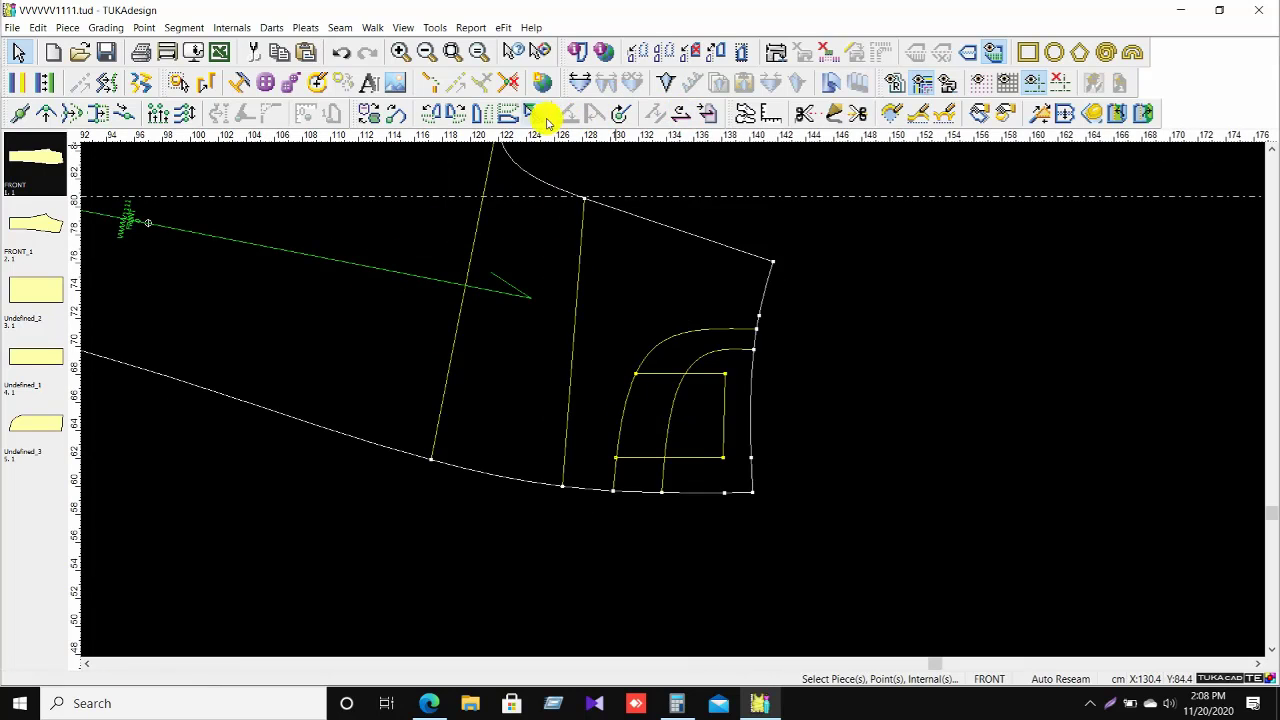
scroll(671, 125, "down", 3)
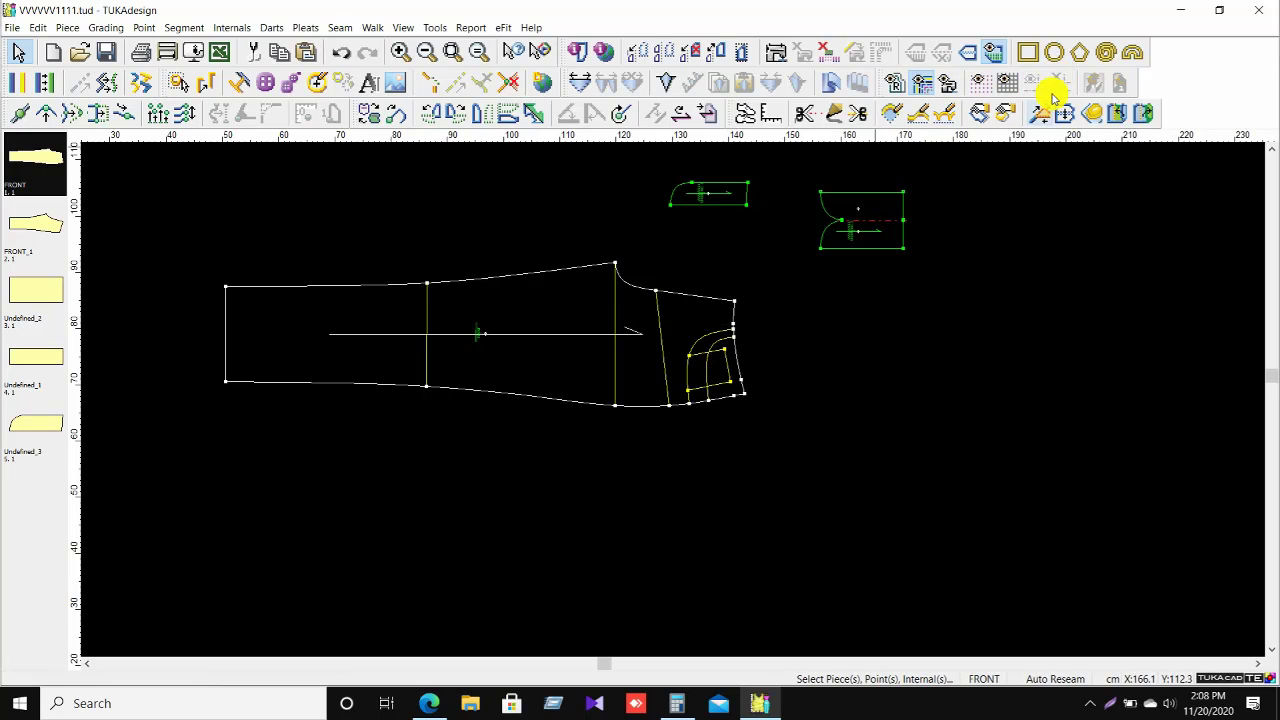
scroll(669, 389, "up", 3)
scroll(650, 380, "down", 1)
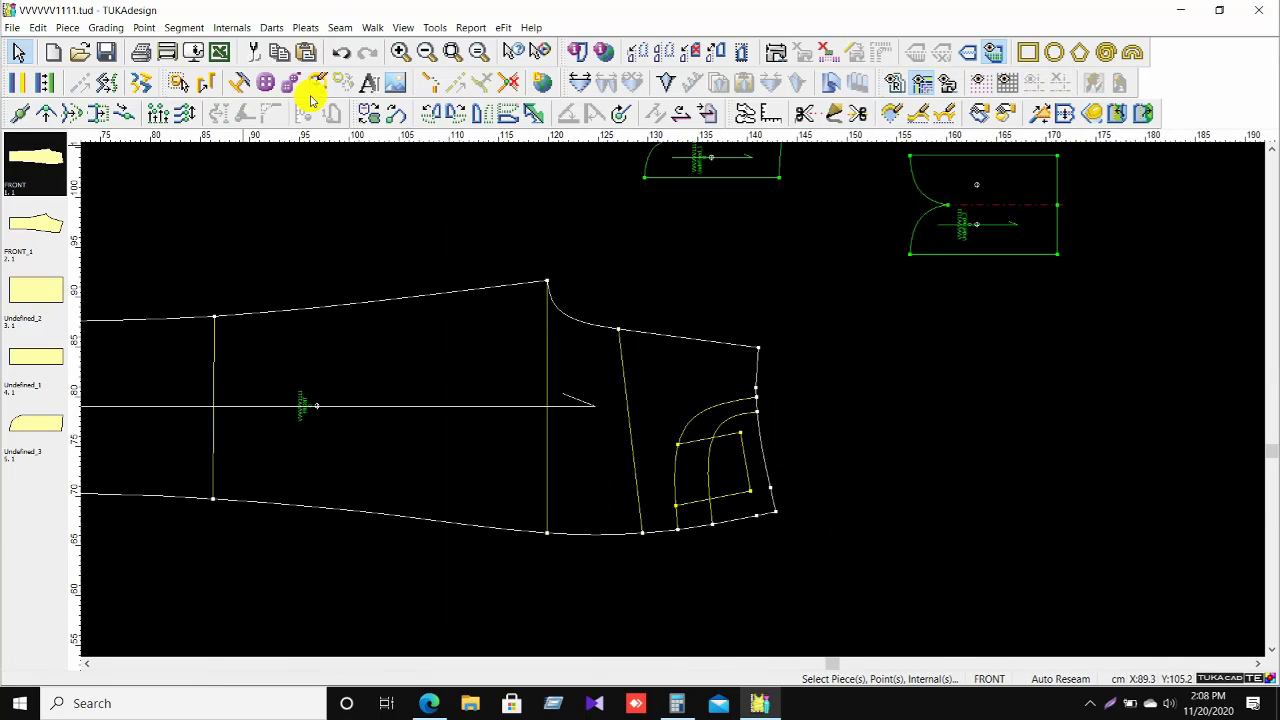
left_click(434, 115)
scroll(672, 400, "down", 3)
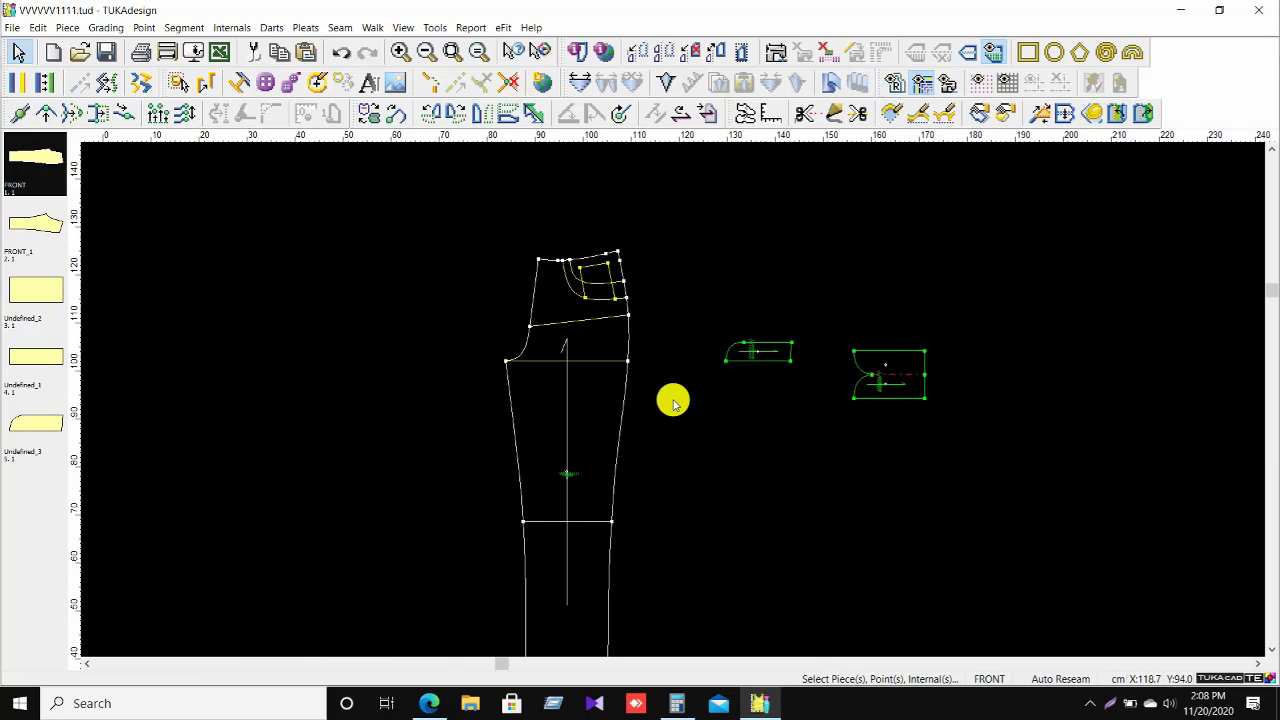
scroll(672, 398, "up", 5)
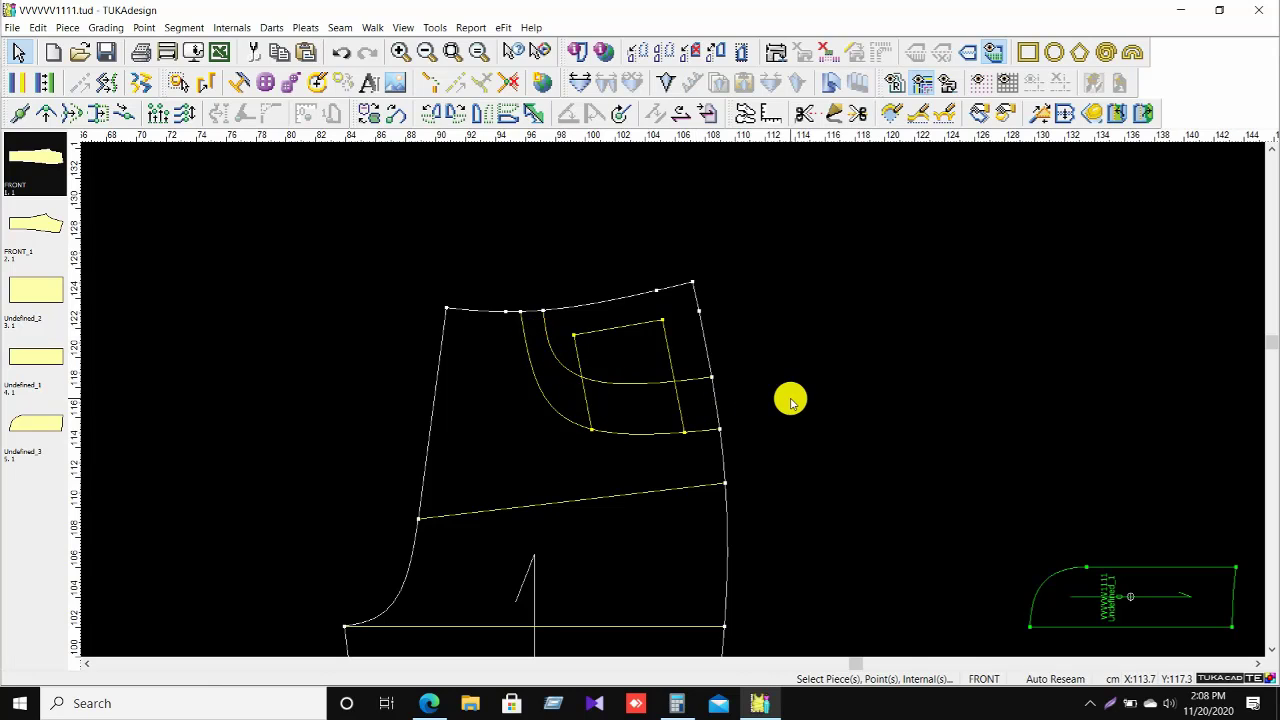
Examine the front piece's pocket curves and coin pocket outline, and look over the back, back pocket and fly pieces.
left_click(712, 377)
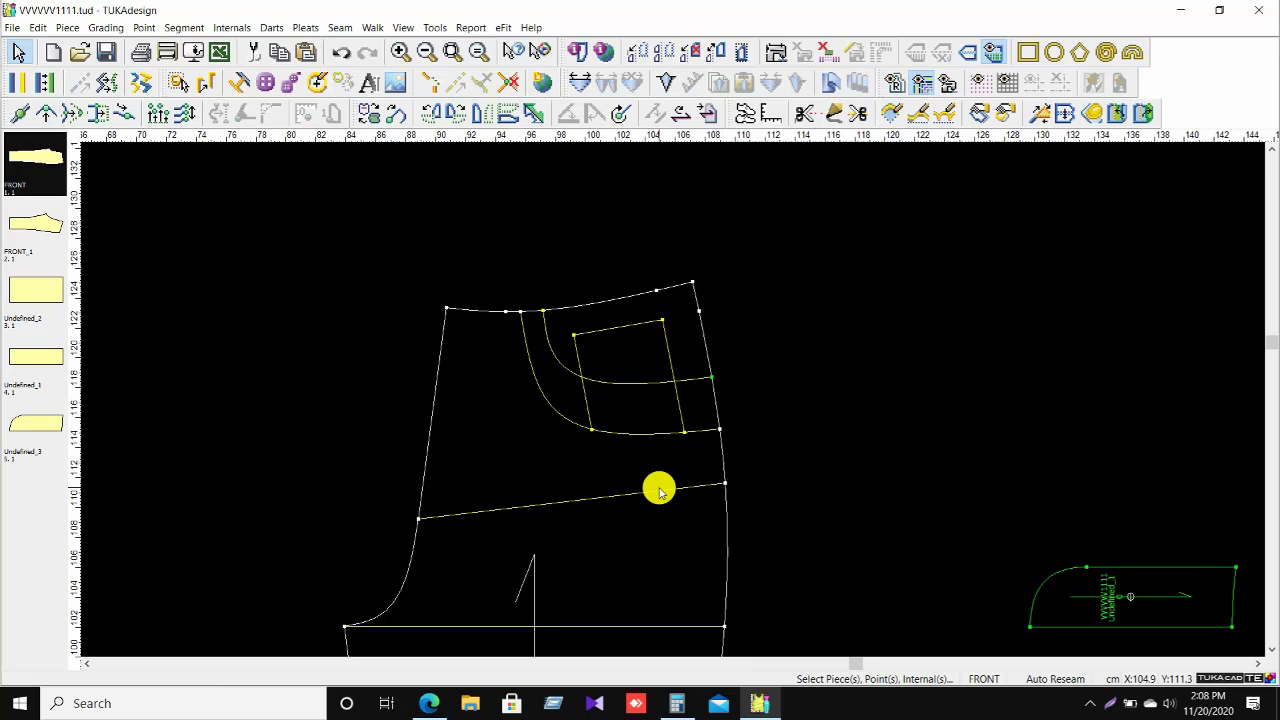
scroll(674, 400, "down", 8)
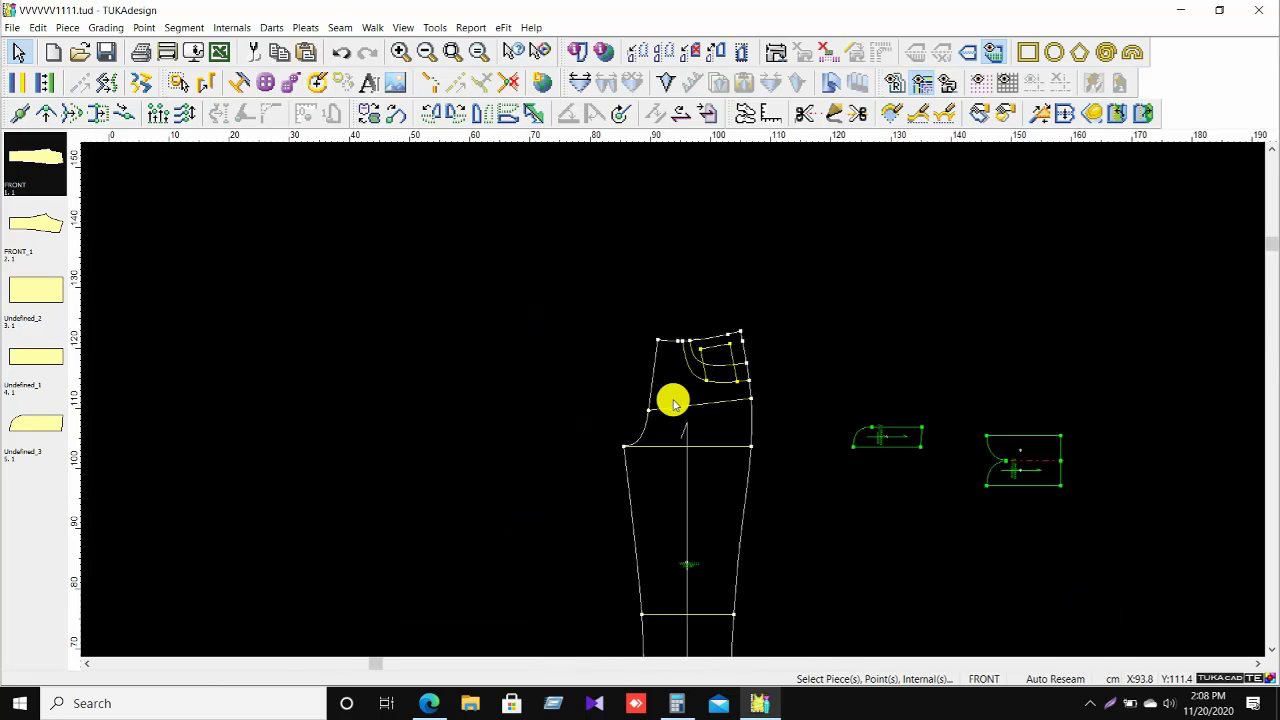
scroll(643, 510, "up", 6)
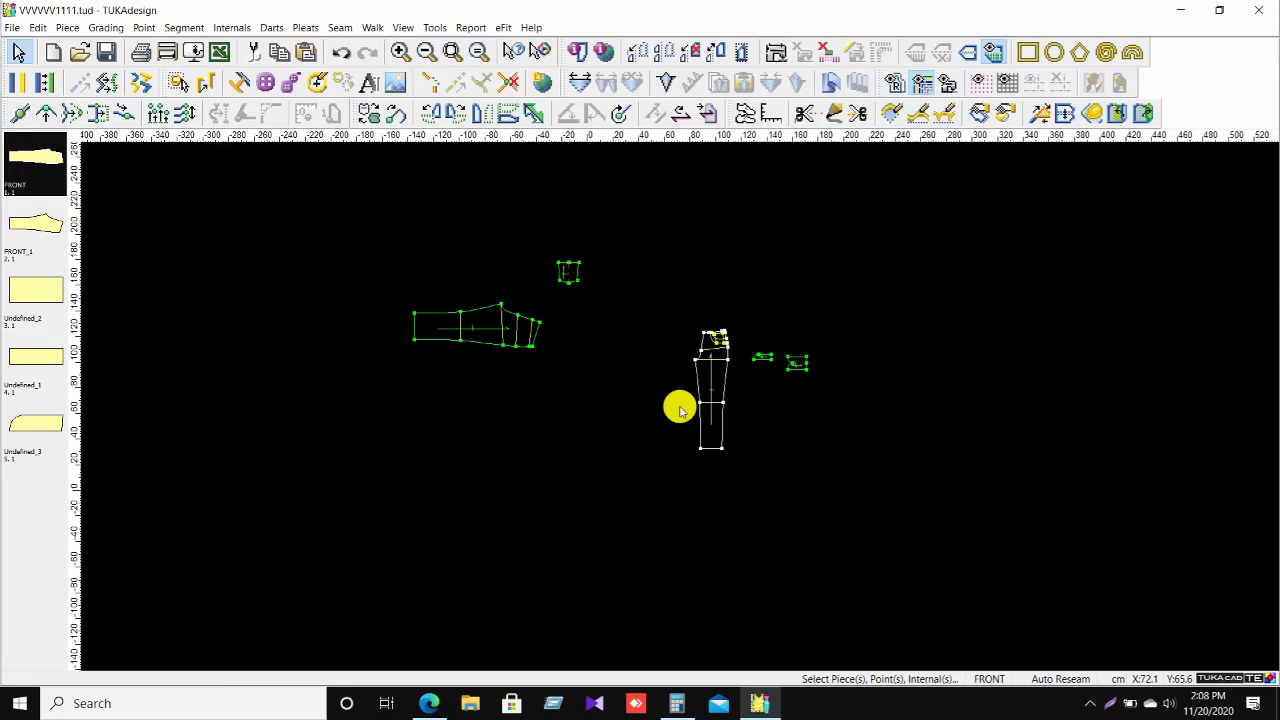
scroll(670, 397, "up", 1)
scroll(675, 402, "down", 6)
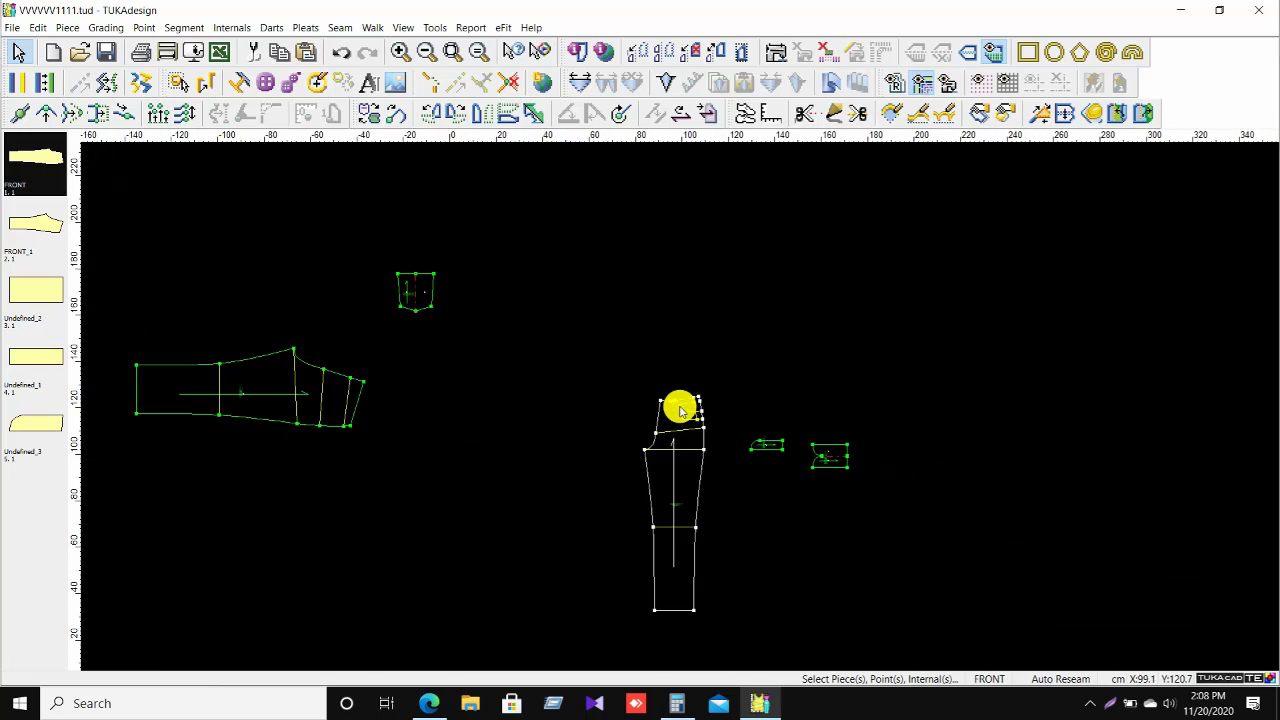
scroll(709, 372, "up", 2)
scroll(671, 397, "up", 2)
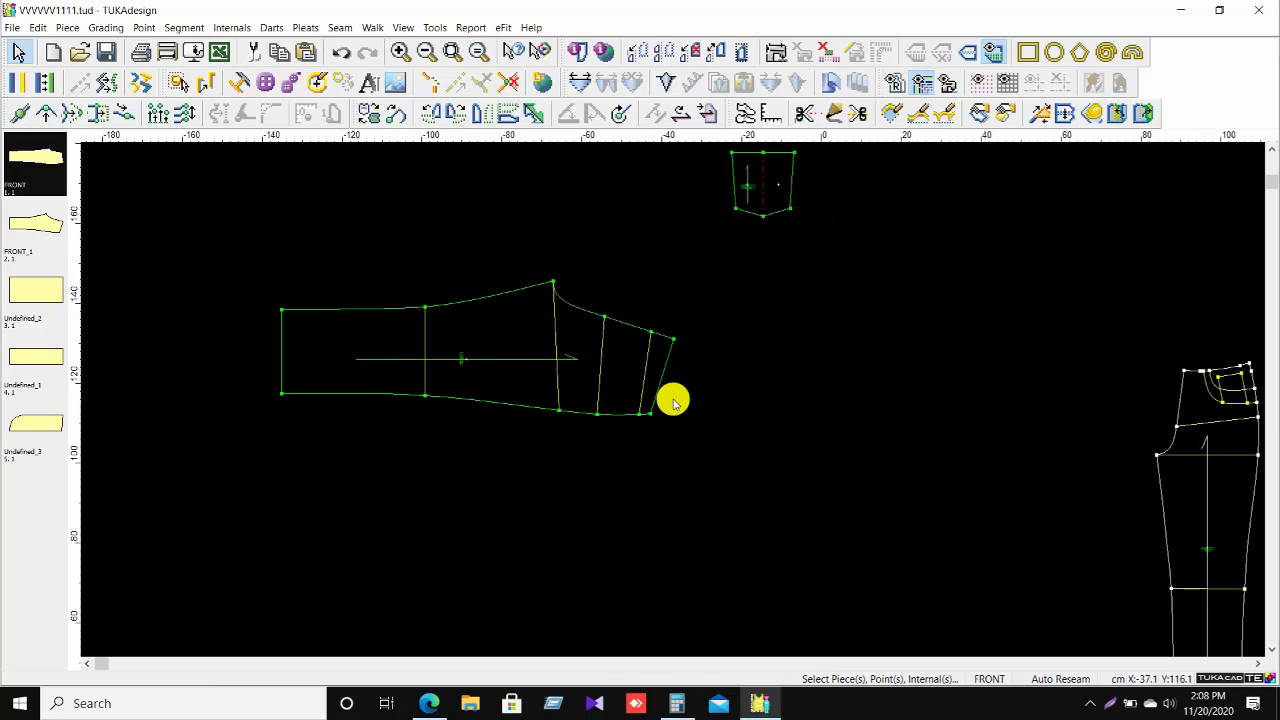
scroll(903, 409, "down", 3)
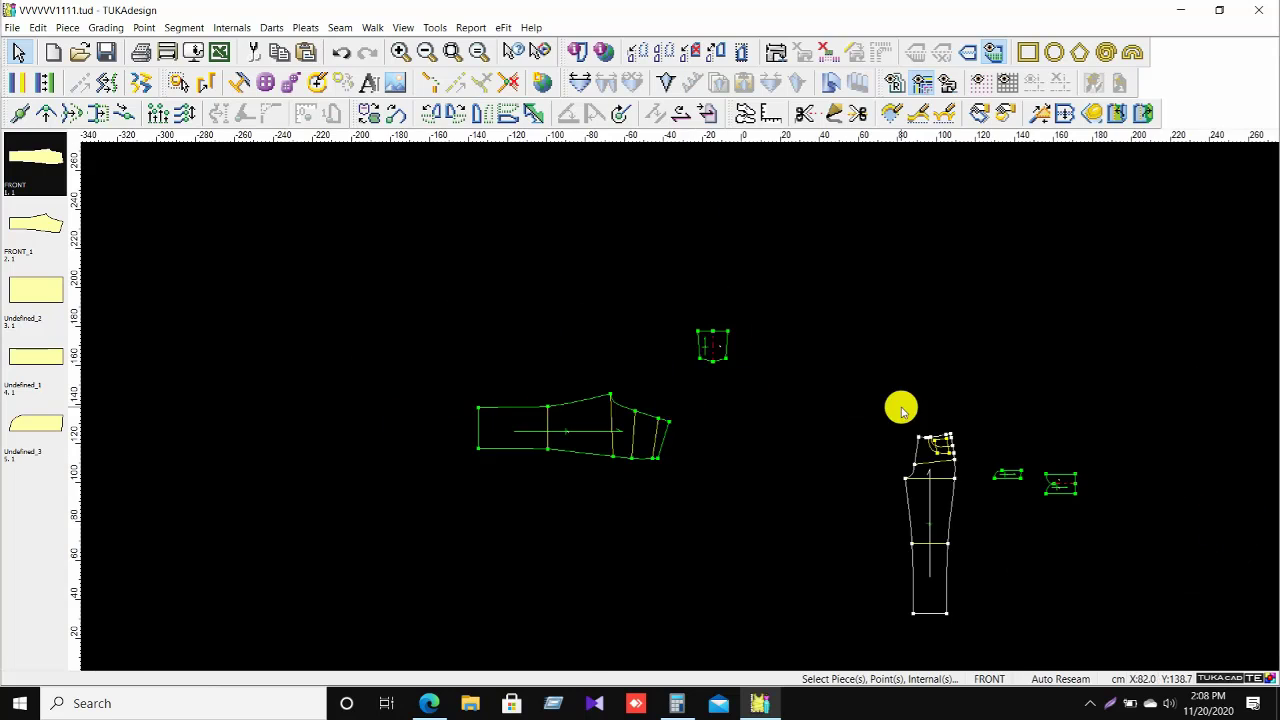
scroll(671, 391, "up", 2)
scroll(668, 397, "up", 2)
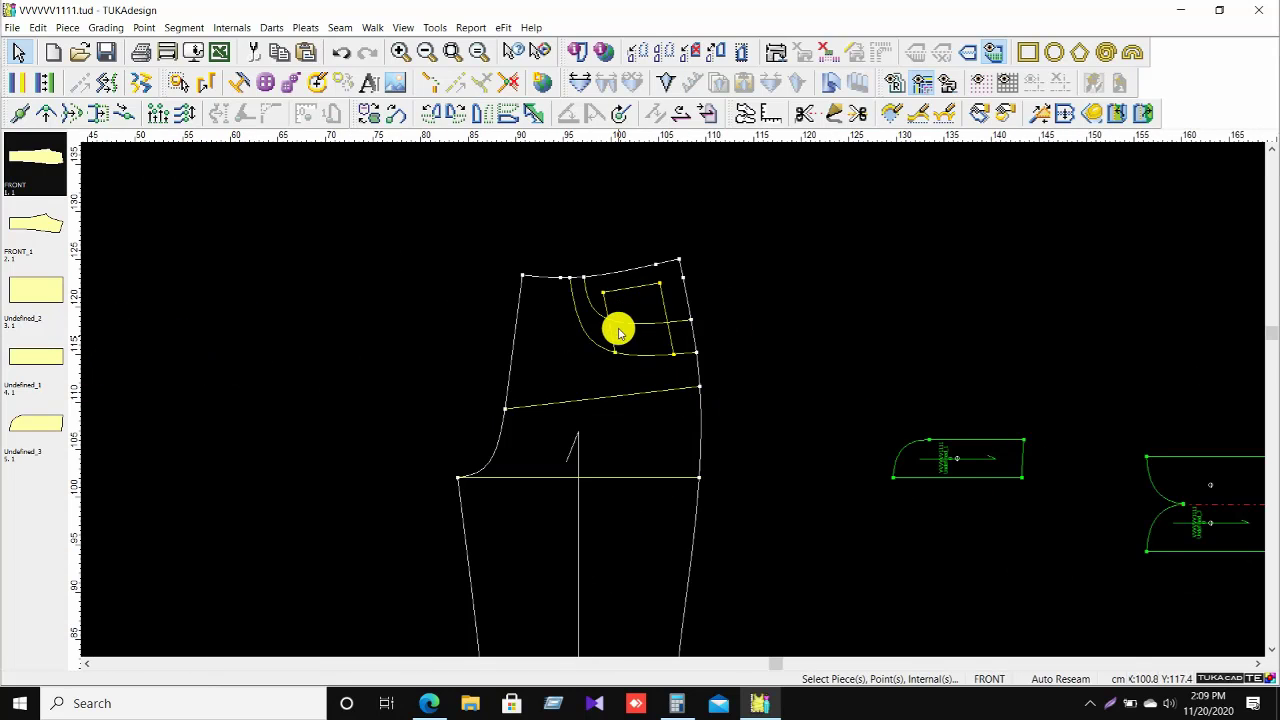
scroll(674, 400, "down", 2)
scroll(640, 380, "up", 2)
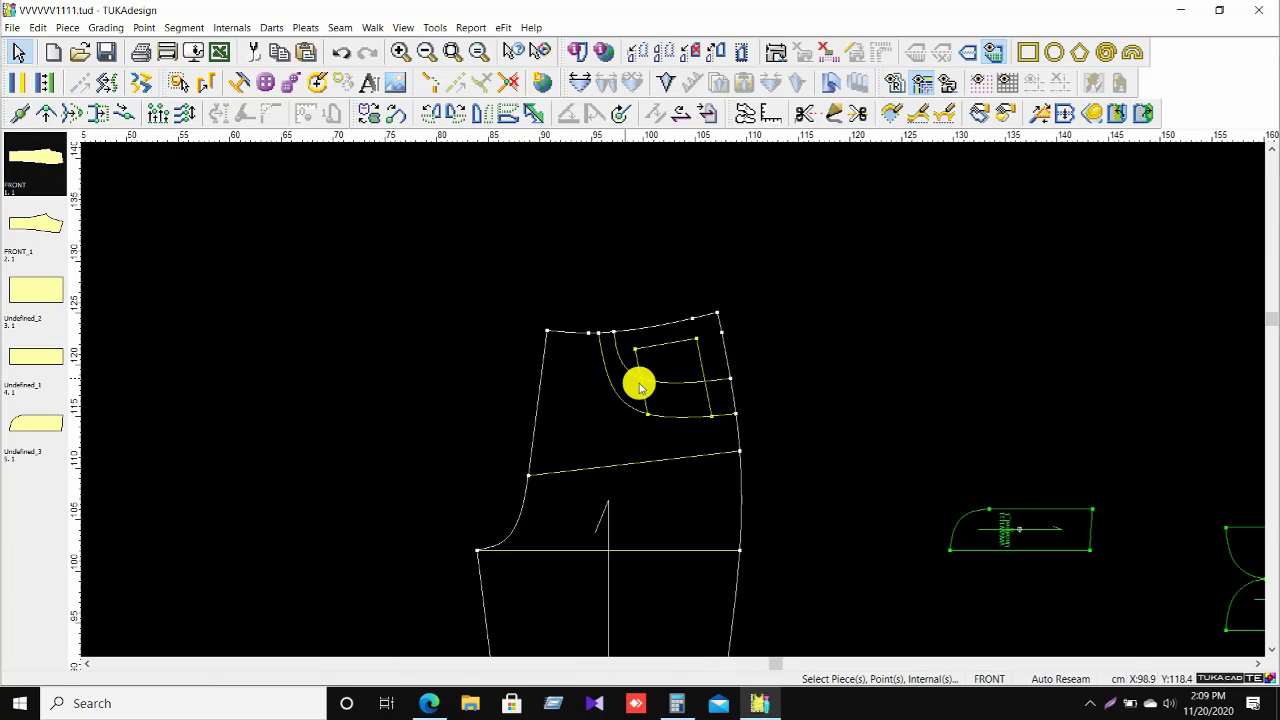
scroll(673, 403, "down", 3)
scroll(673, 403, "down", 3)
scroll(737, 326, "up", 3)
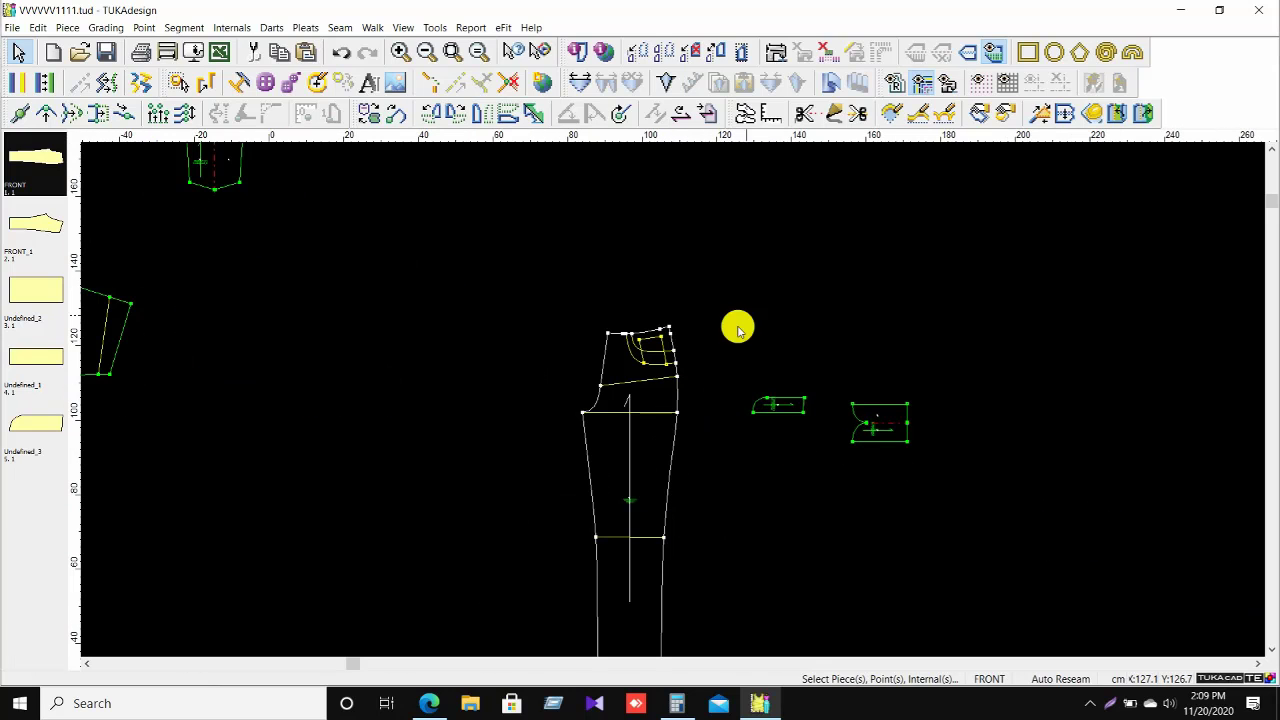
right_click(752, 300)
left_click(776, 310)
scroll(685, 398, "down", 1)
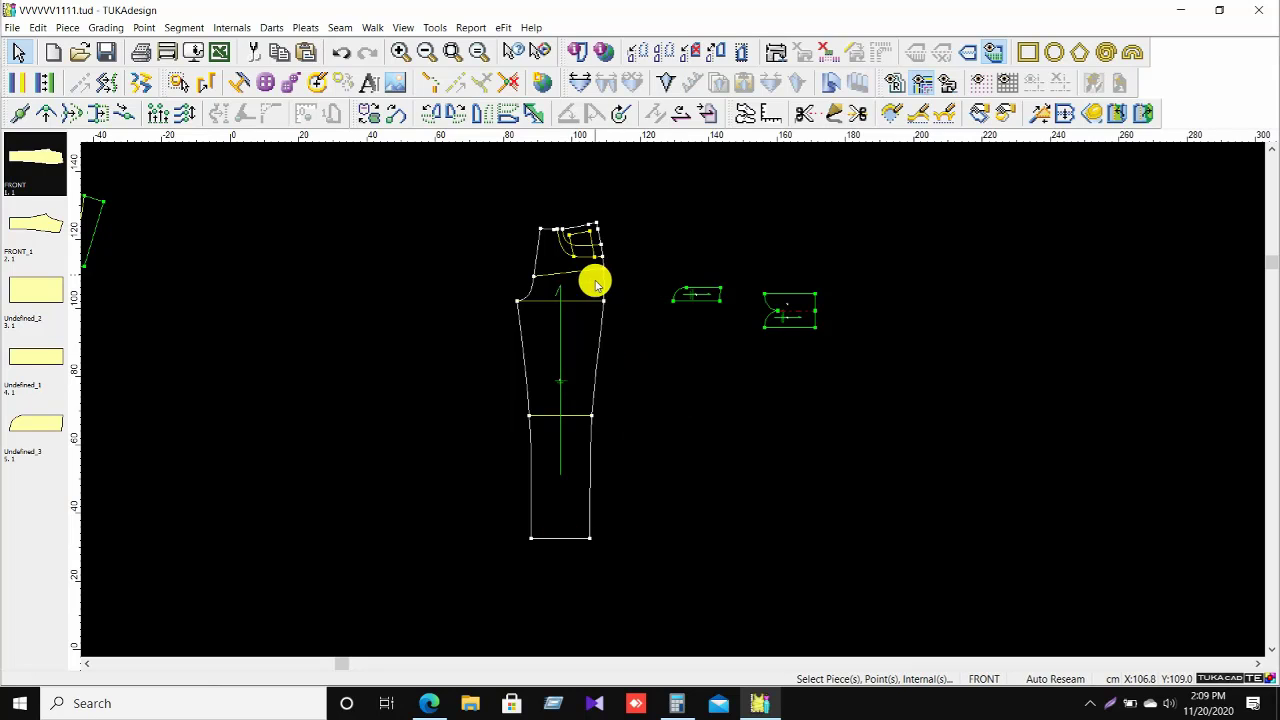
scroll(677, 403, "down", 4)
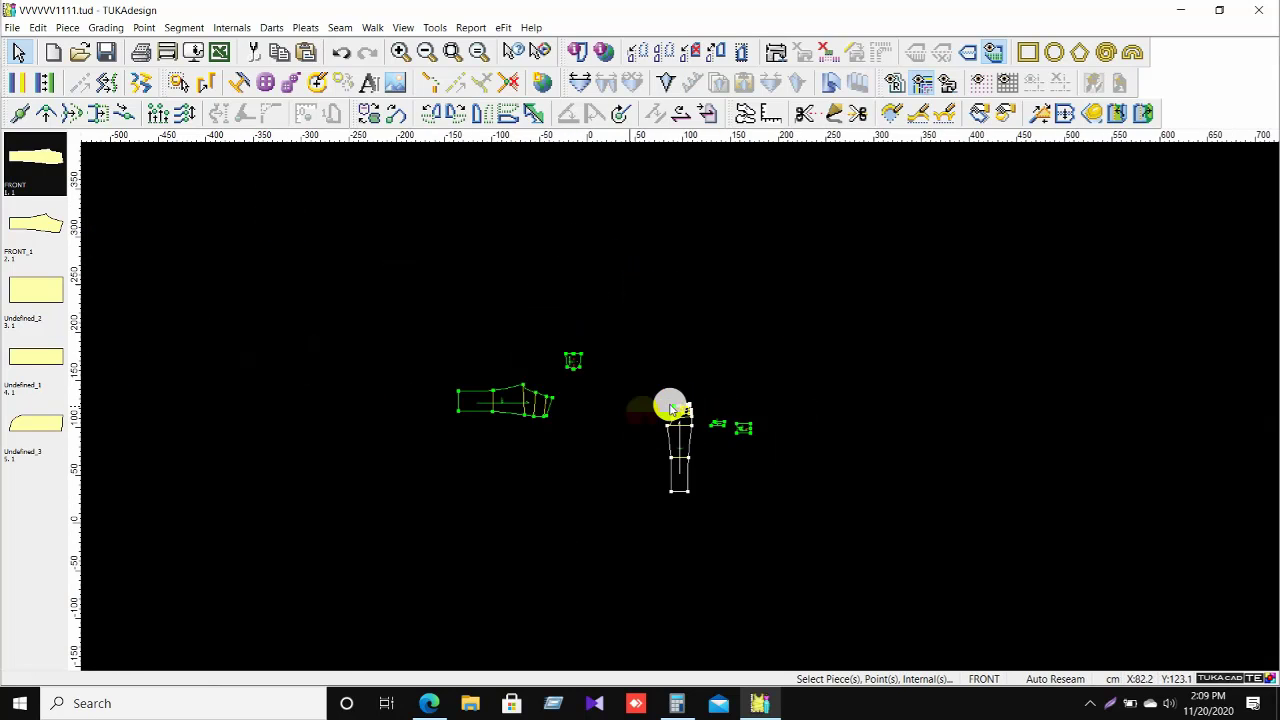
scroll(677, 403, "up", 3)
Switch to the PDF measurement chart, check the sketch and waistband note, and read the size 38 waist measurement.
left_click(424, 700)
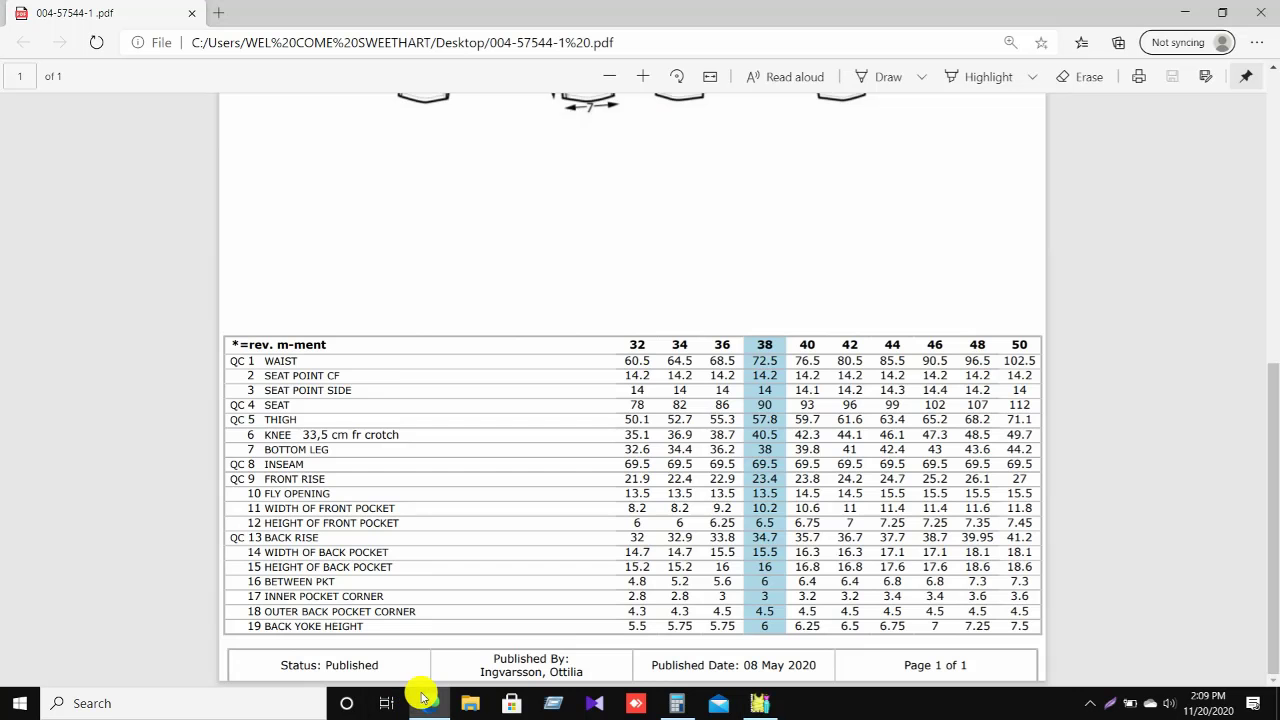
scroll(408, 304, "up", 5)
scroll(409, 290, "up", 2)
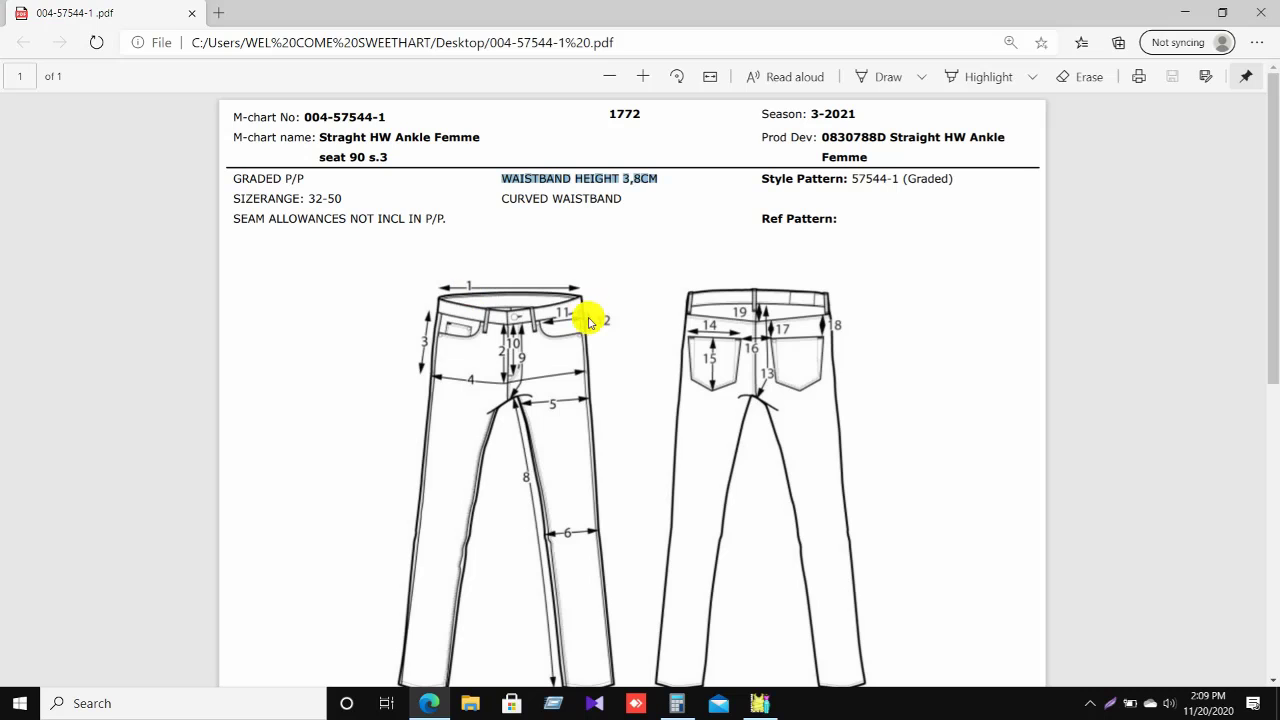
scroll(586, 300, "down", 7)
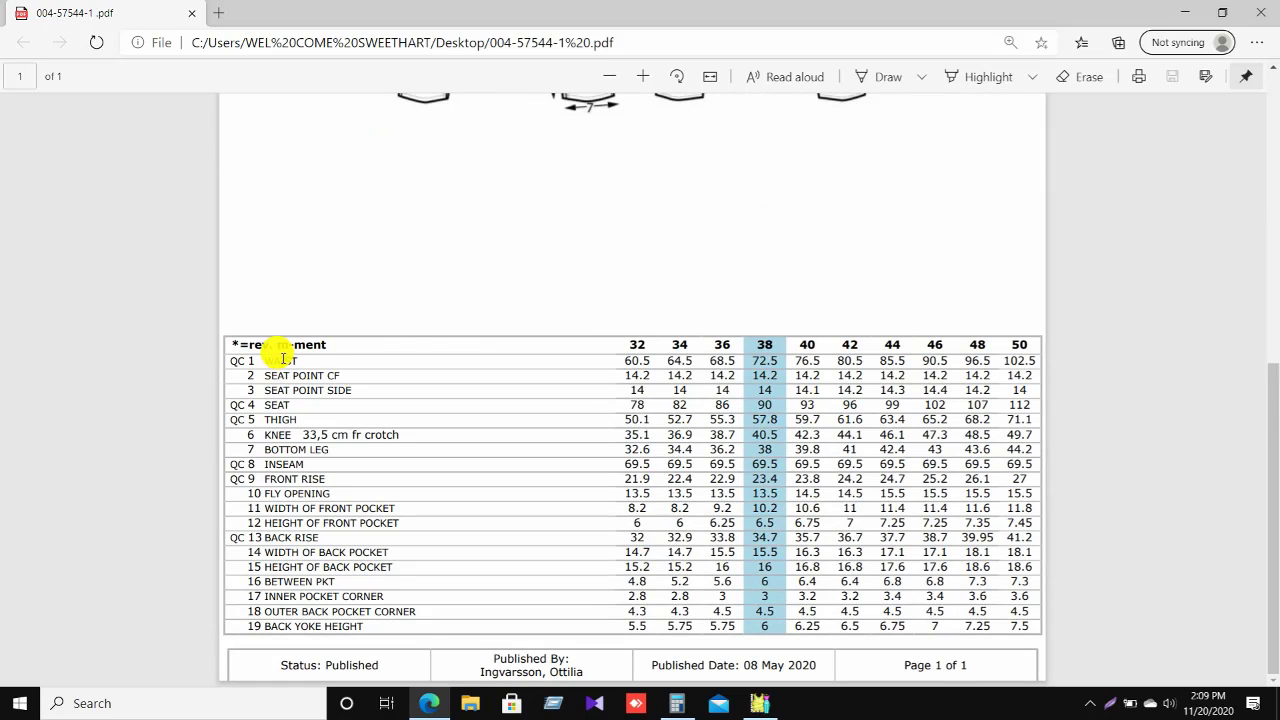
left_click_drag(259, 360, 724, 366)
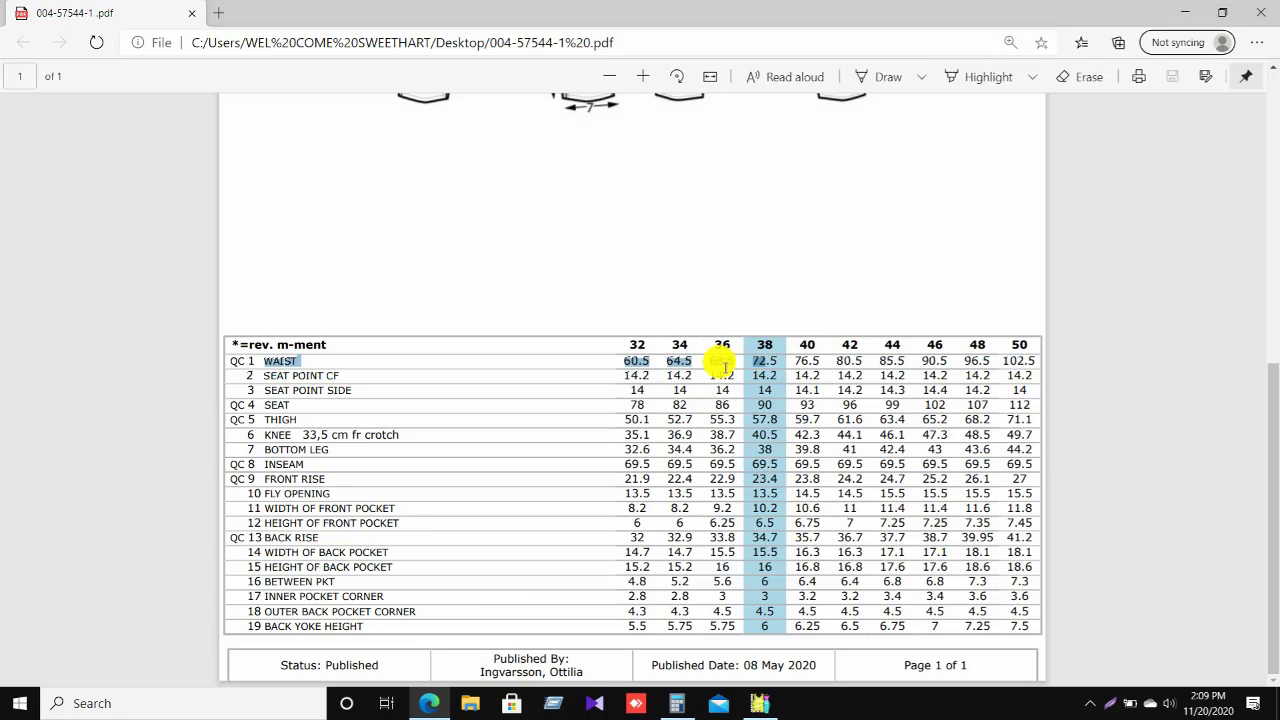
left_click(661, 273)
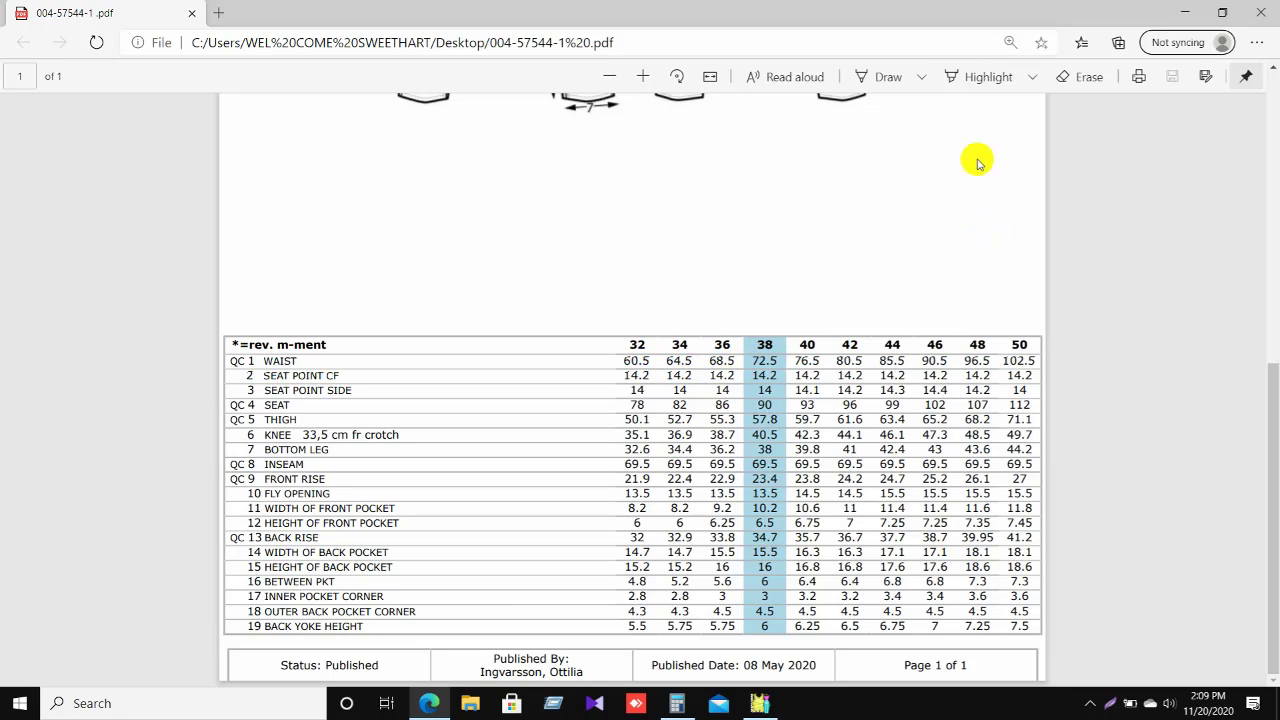
left_click(1182, 11)
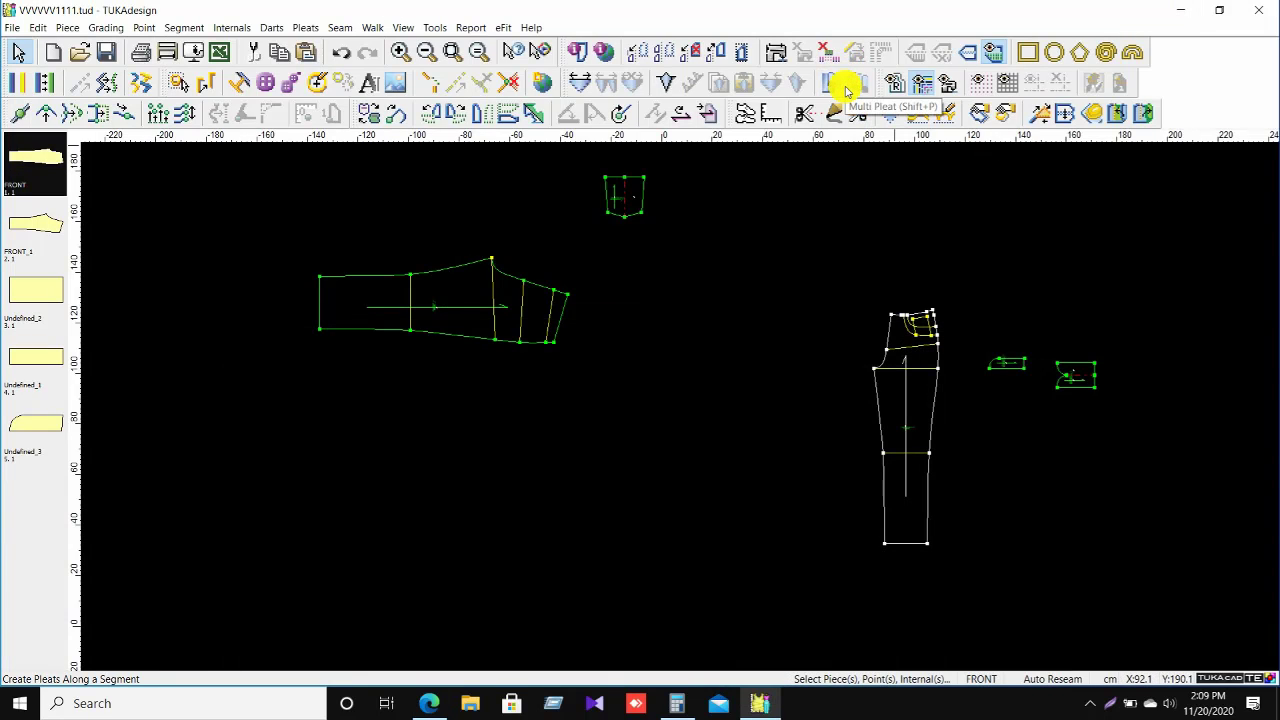
left_click(506, 607)
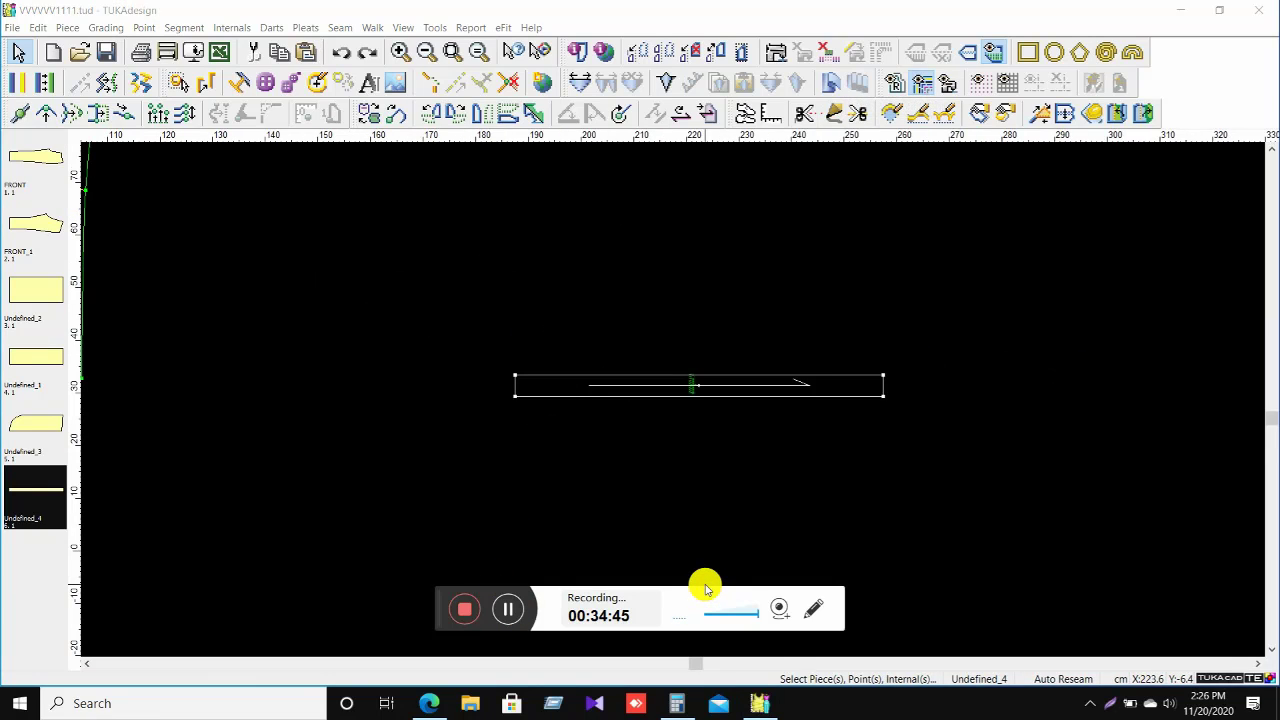
scroll(690, 380, "up", 2)
scroll(720, 410, "down", 3)
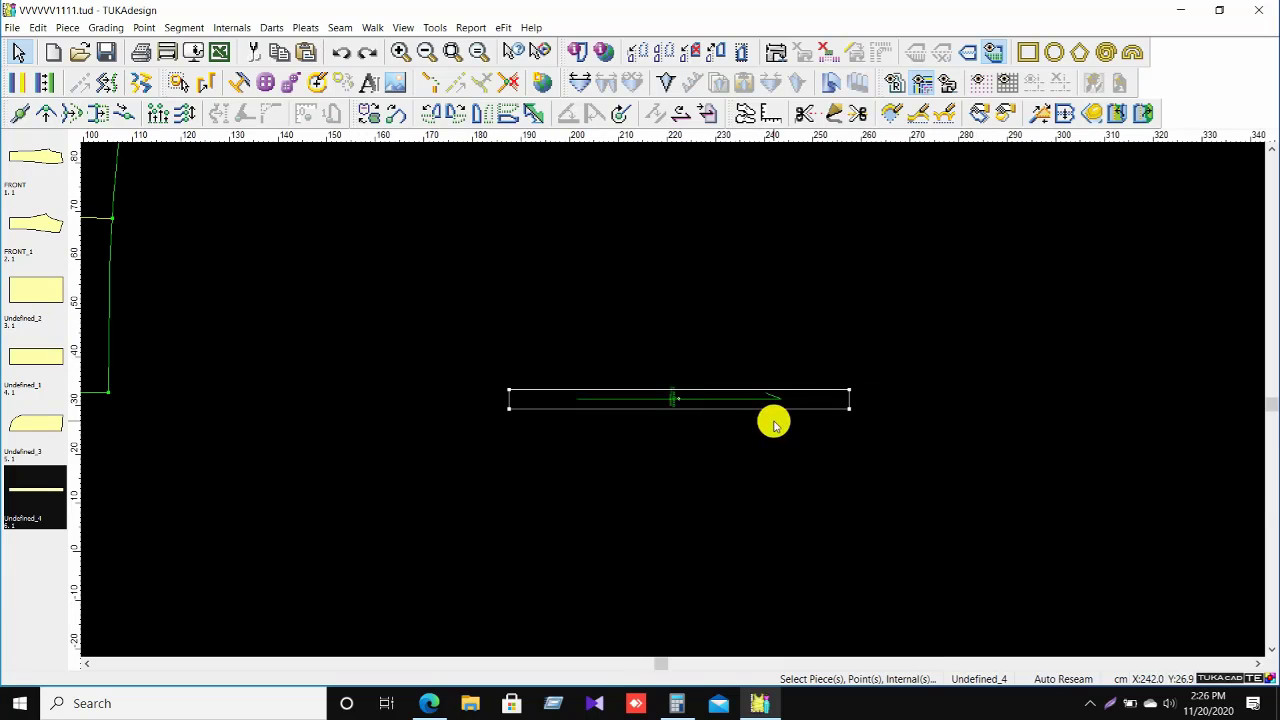
scroll(720, 410, "up", 2)
scroll(670, 397, "down", 4)
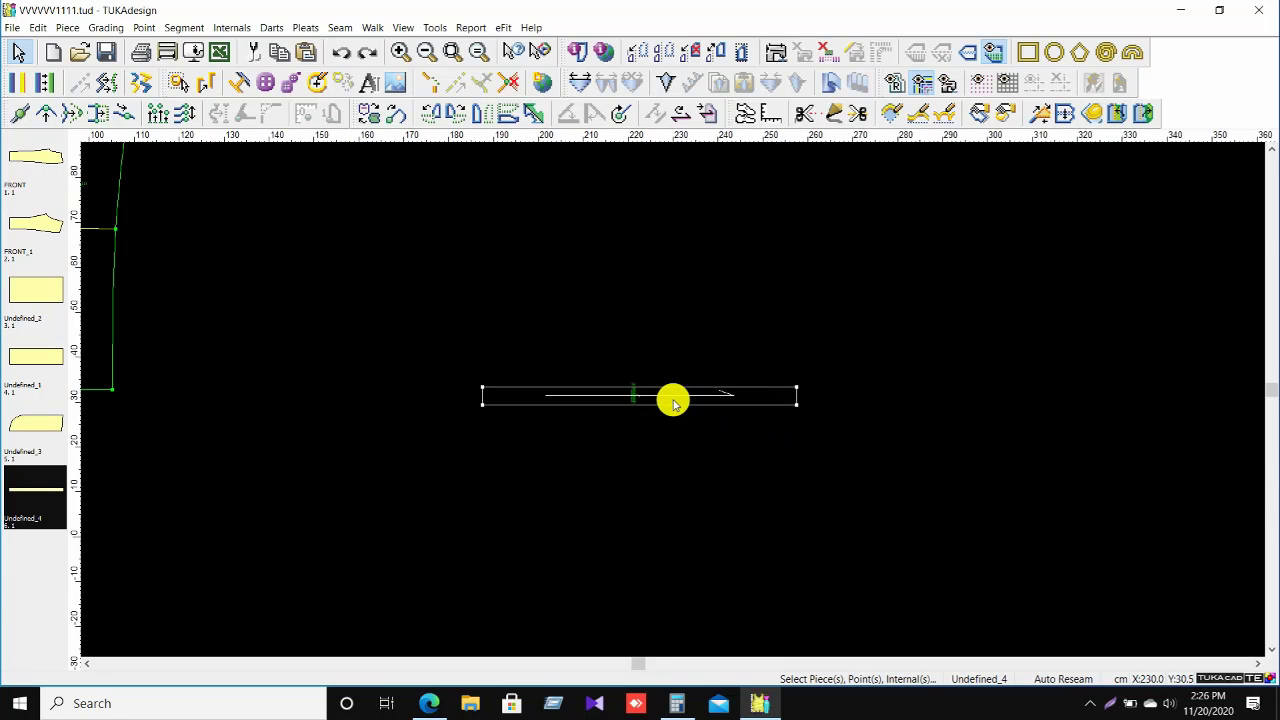
Return to the PDF chart and check the waistband height and shape notes along with the waist row for the waistband strip.
left_click(428, 700)
scroll(420, 280, "up", 6)
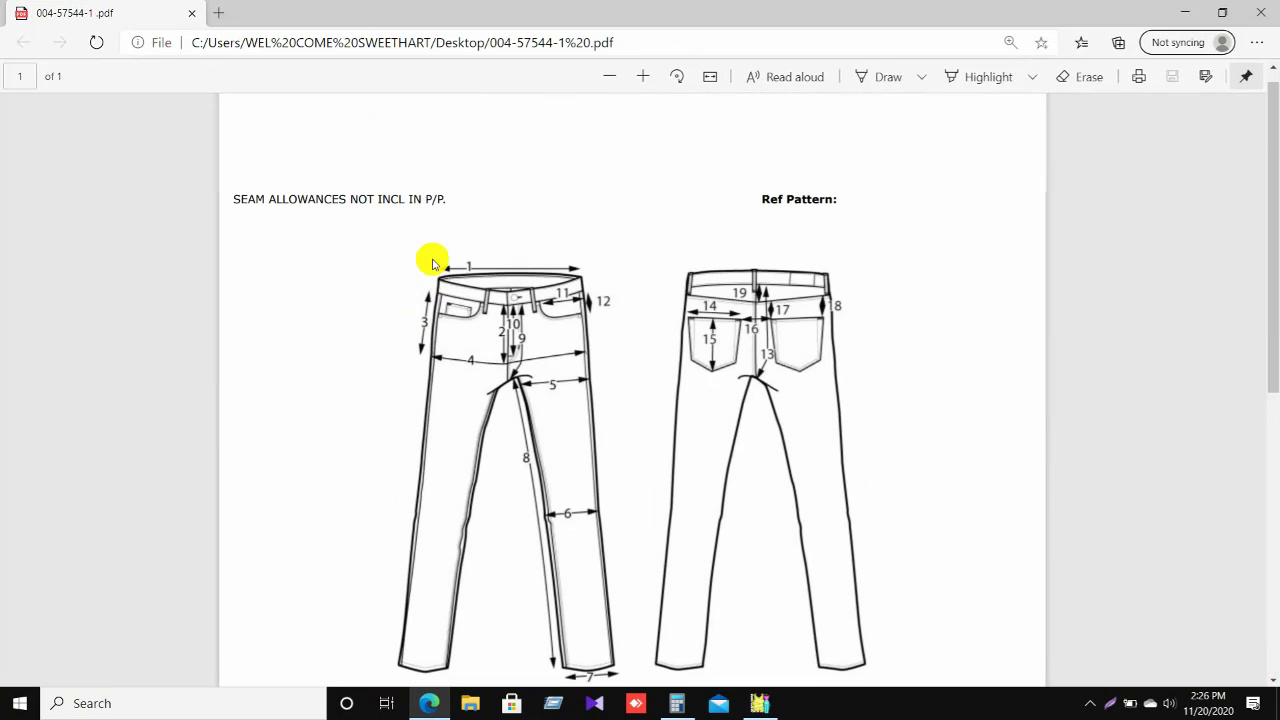
scroll(433, 264, "up", 1)
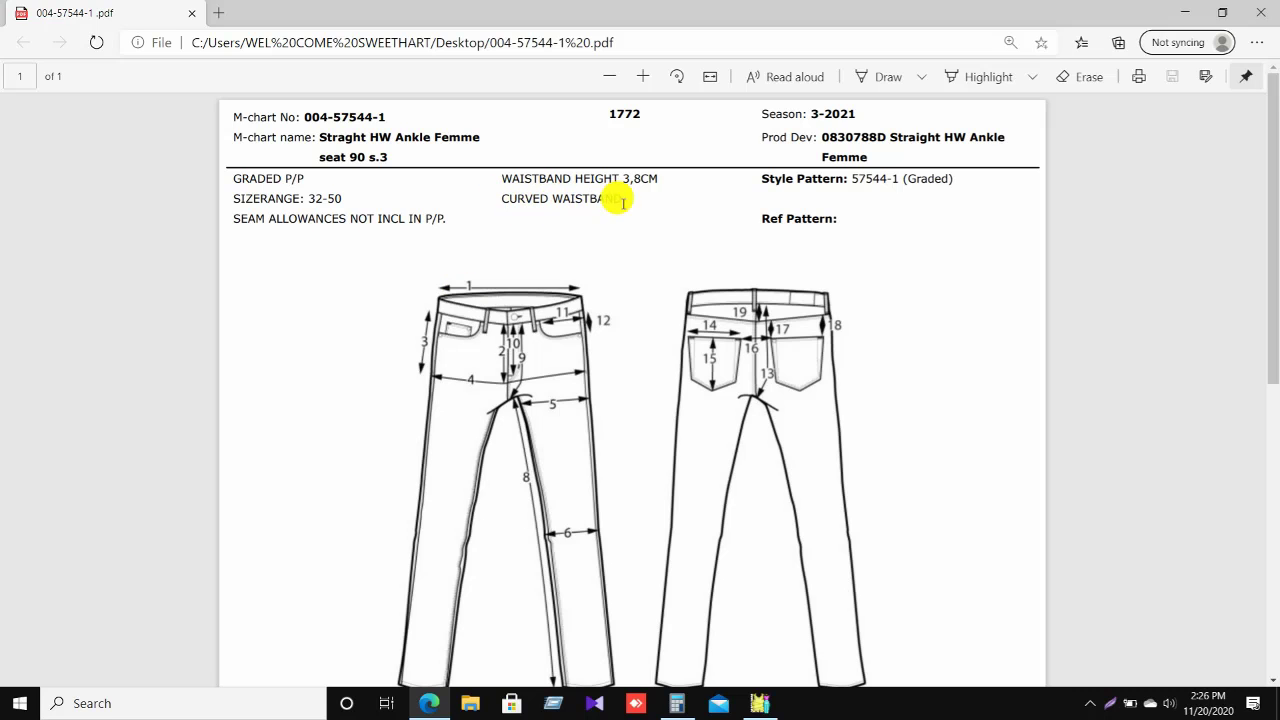
scroll(503, 329, "down", 6)
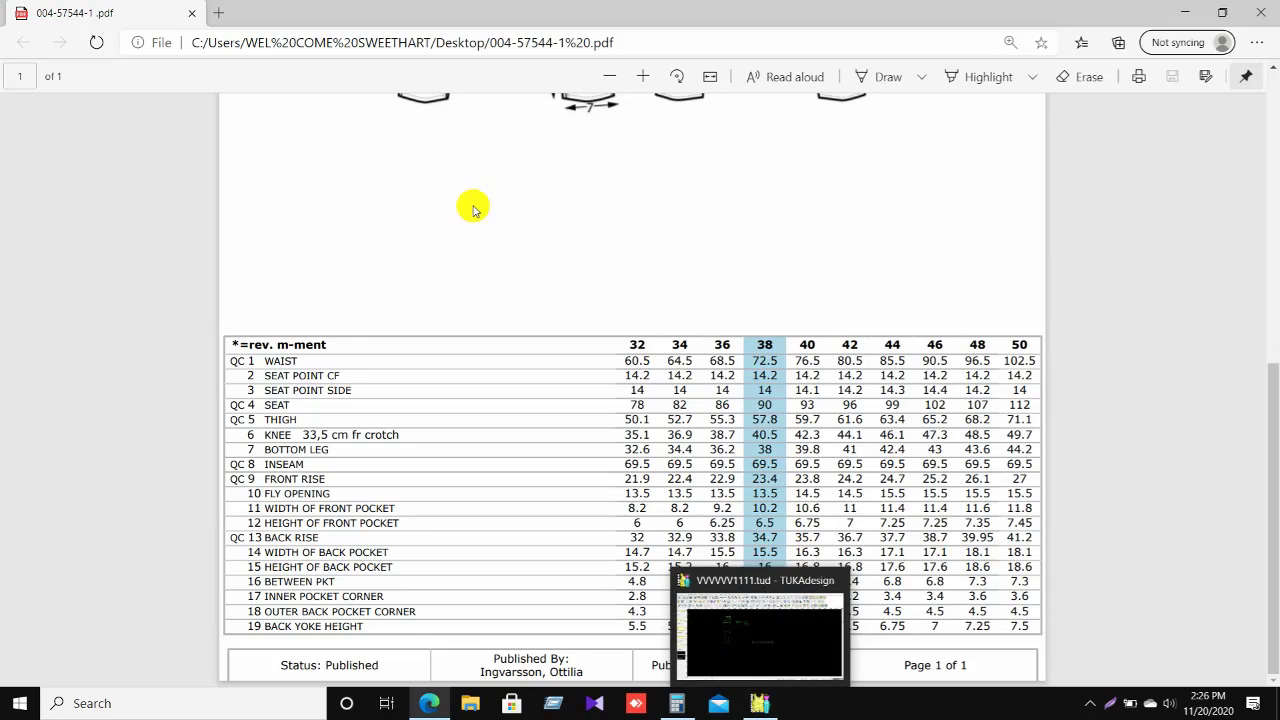
Look over the PDF sketch and measurement chart once more, and switch back to TUKAdesign.
scroll(474, 208, "up", 6)
scroll(769, 361, "down", 5)
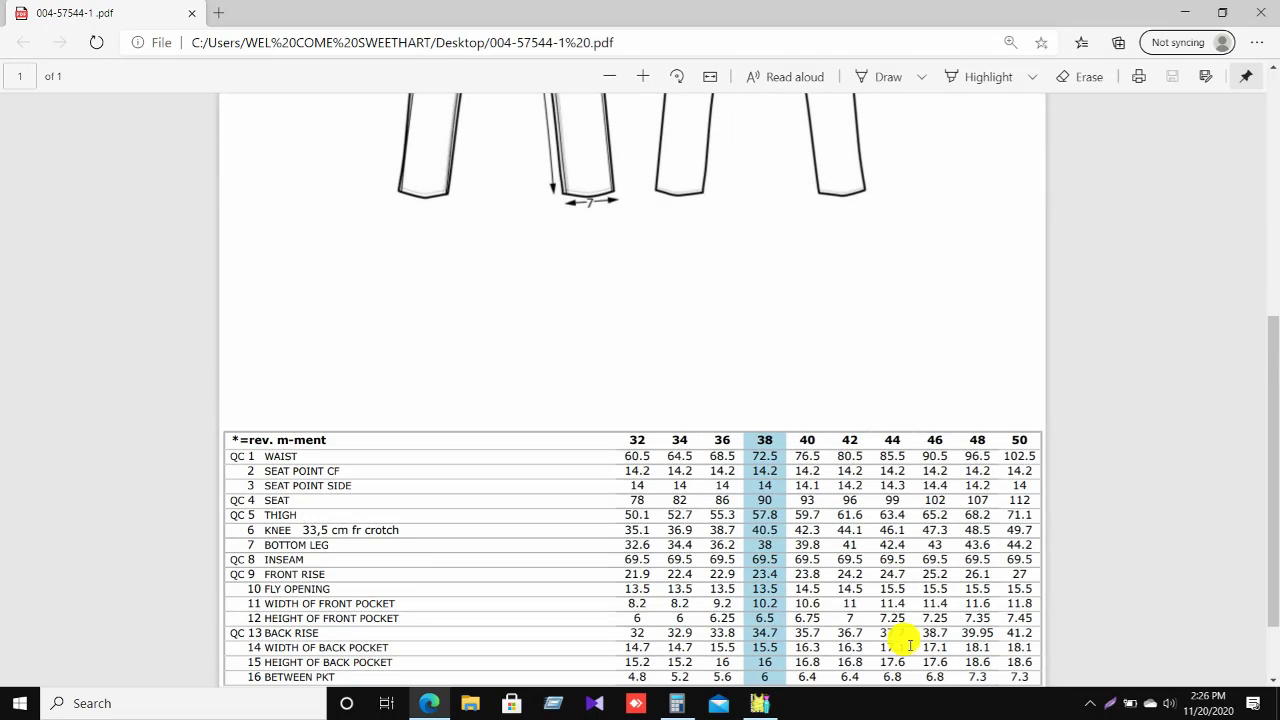
left_click(760, 705)
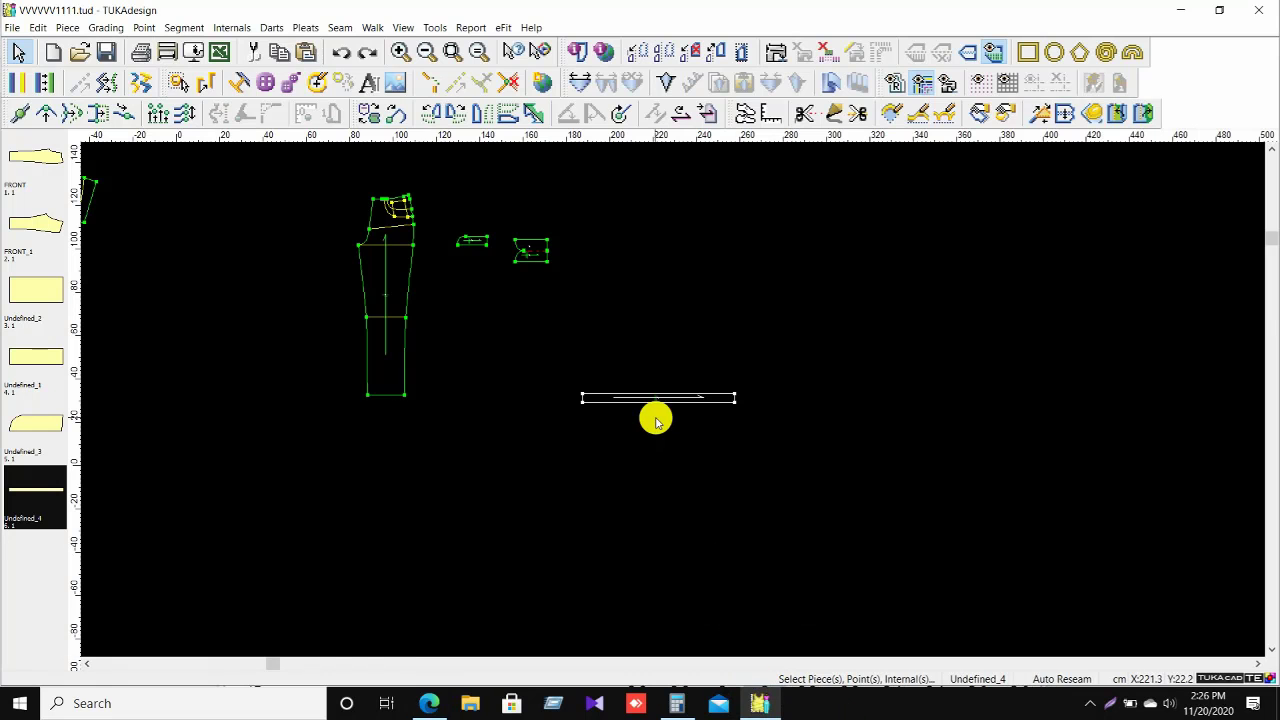
Slash and spread the waistband strip from its upper edge with quantity 3, first and last width 1, angle 0 and spread Both.
scroll(660, 400, "up", 2)
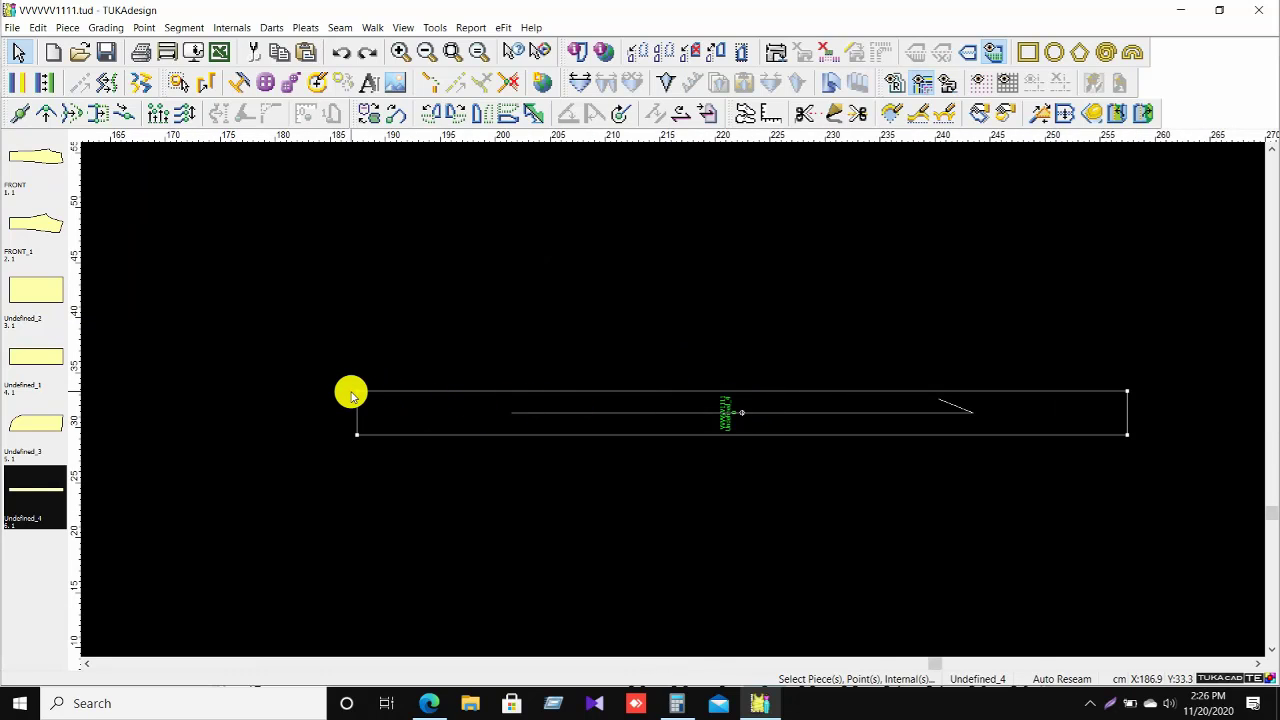
left_click(357, 391)
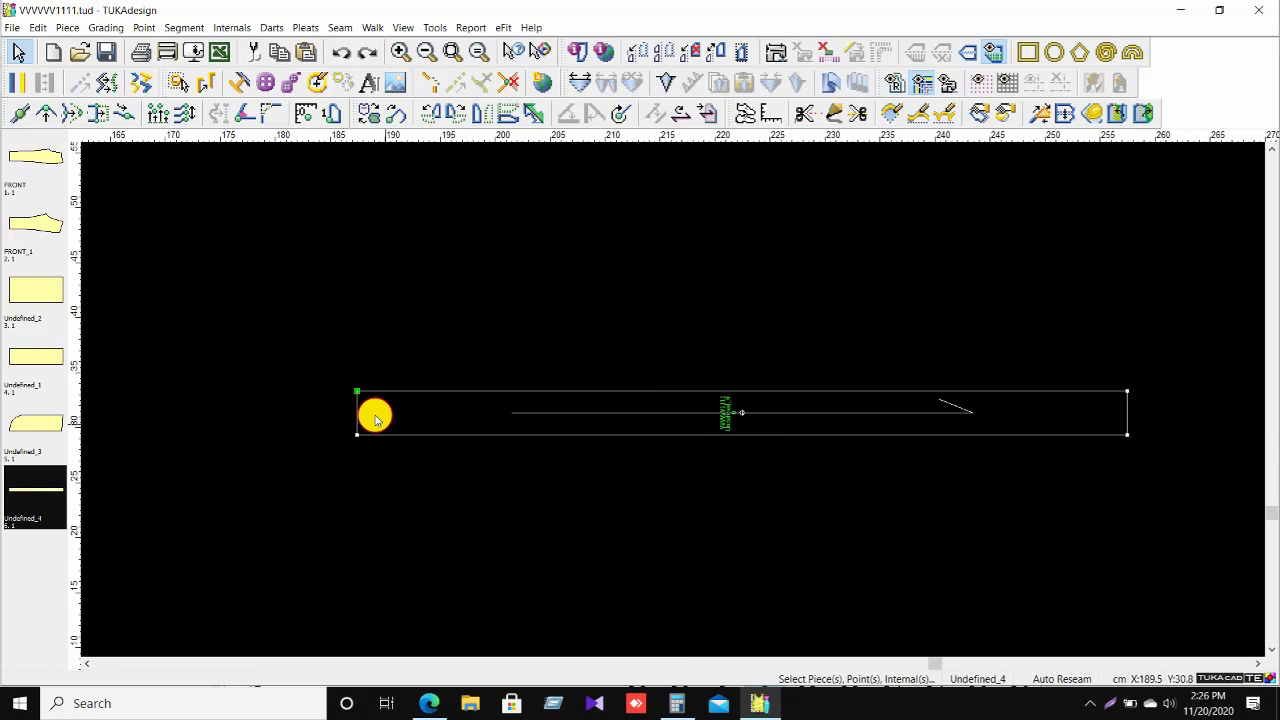
left_click(1127, 392)
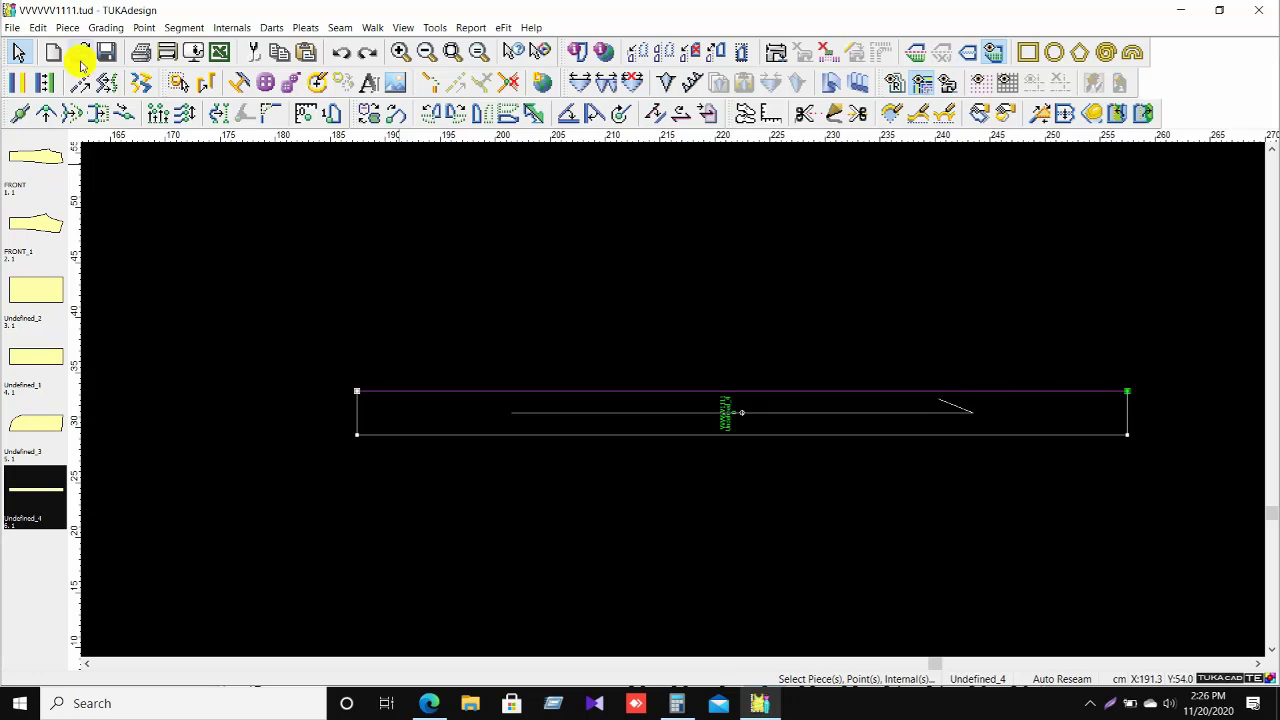
left_click(610, 87)
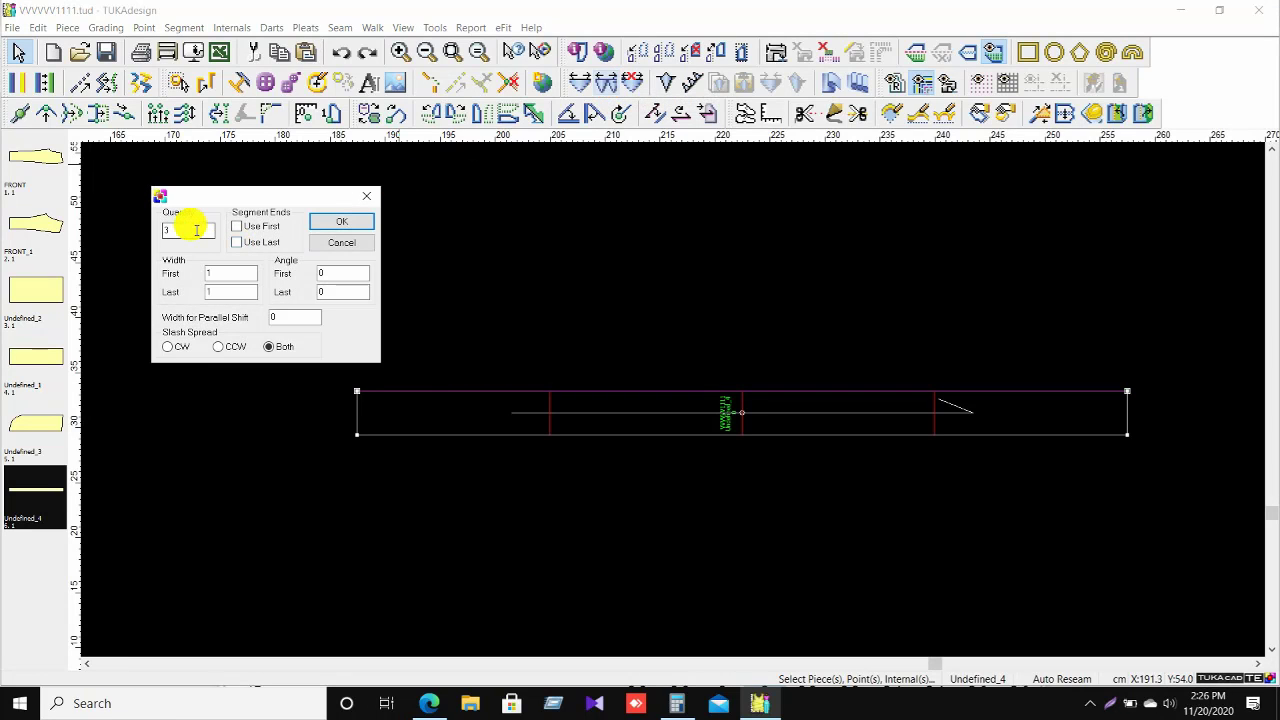
left_click(270, 349)
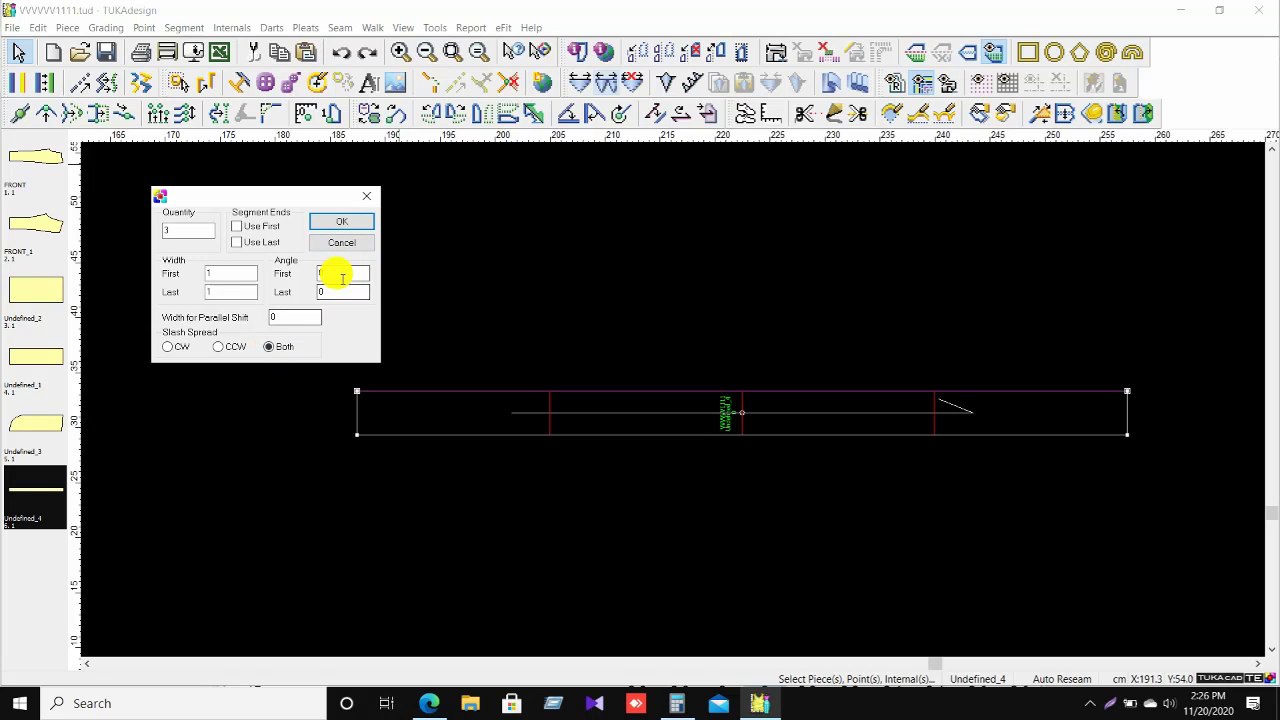
left_click(337, 225)
right_click(682, 290)
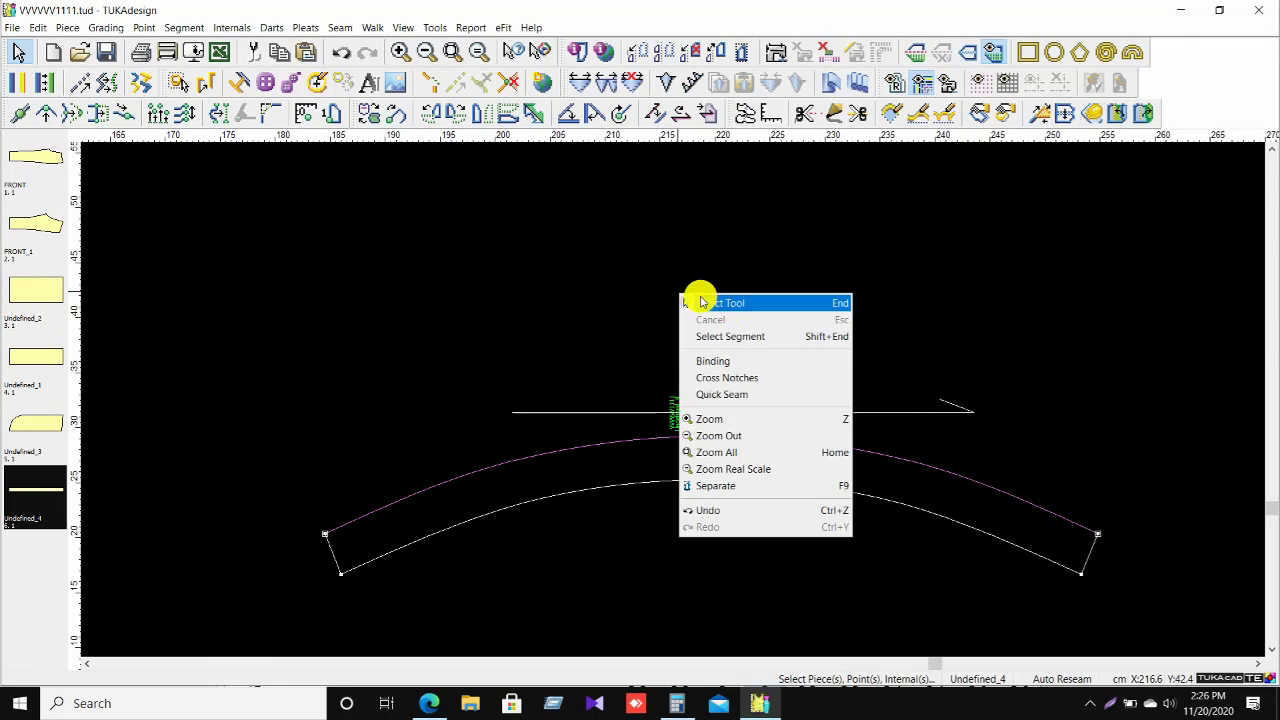
left_click(727, 299)
Examine the curved waistband's upper and lower edges and its ends, and view it together with all pattern pieces.
scroll(666, 400, "down", 2)
scroll(665, 390, "up", 1)
scroll(664, 378, "up", 1)
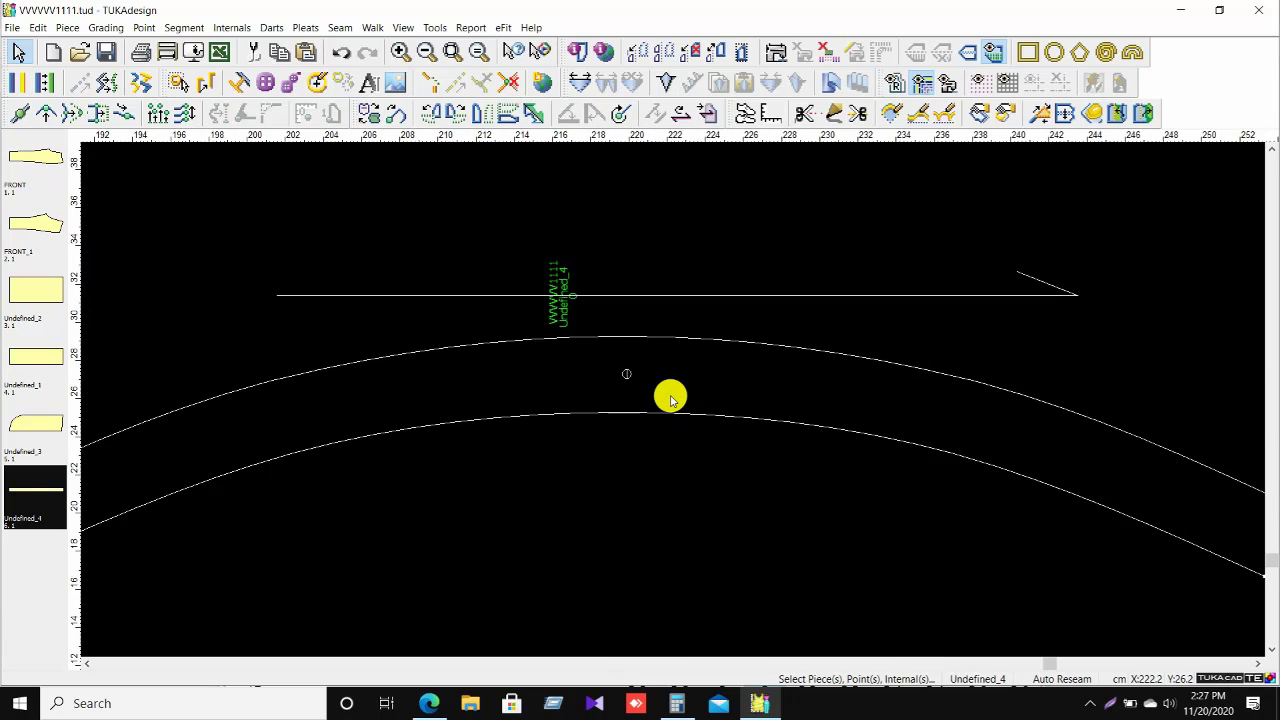
scroll(669, 394, "down", 1)
scroll(680, 409, "up", 1)
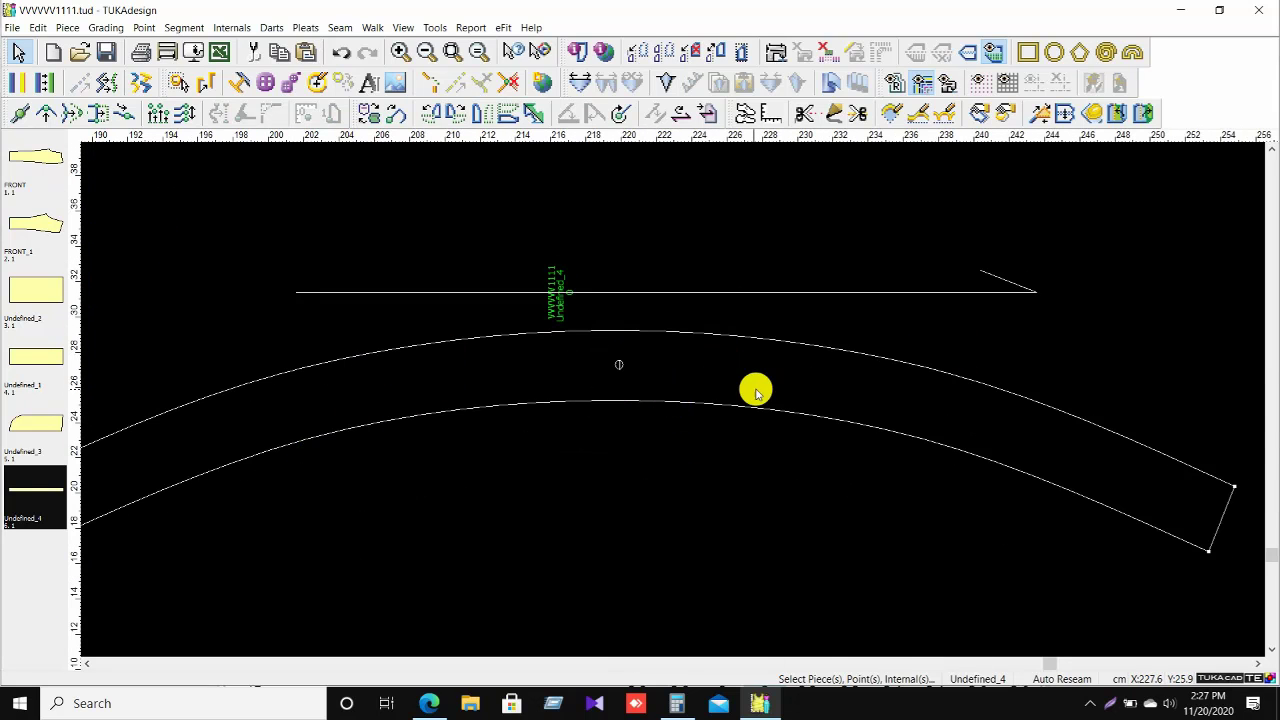
scroll(669, 408, "down", 2)
scroll(666, 391, "up", 1)
scroll(672, 402, "down", 2)
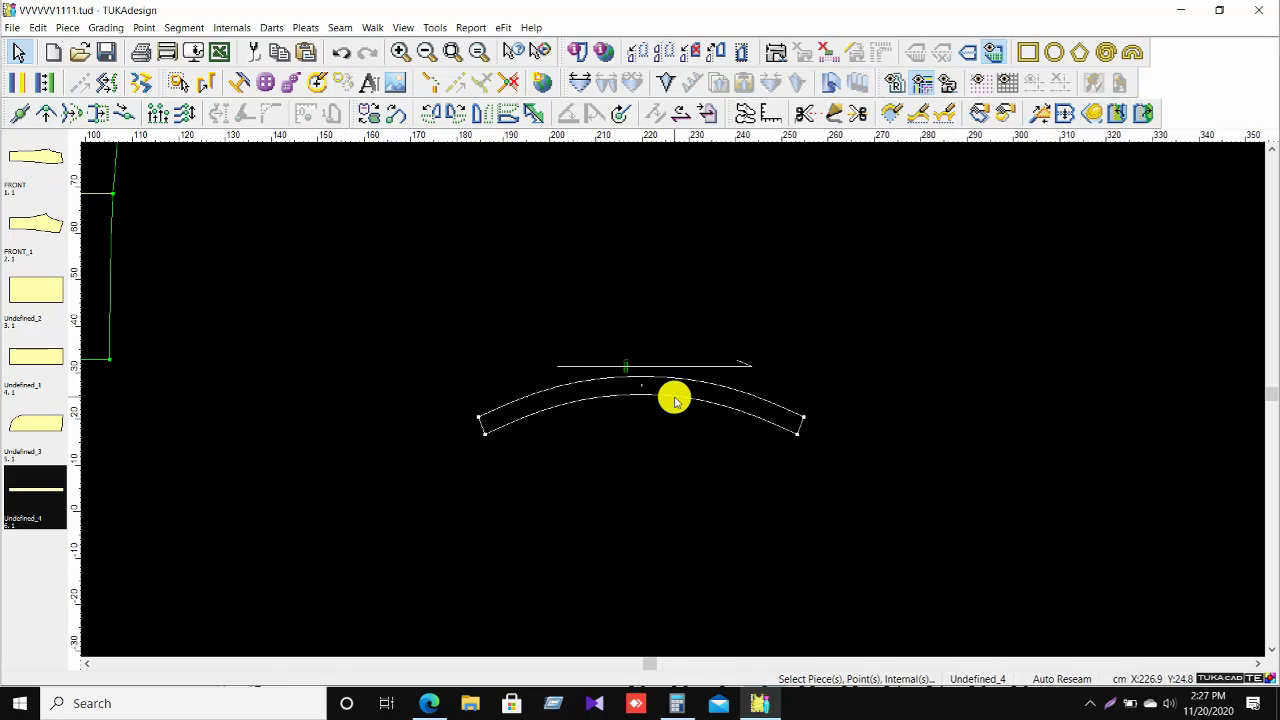
key("Home")
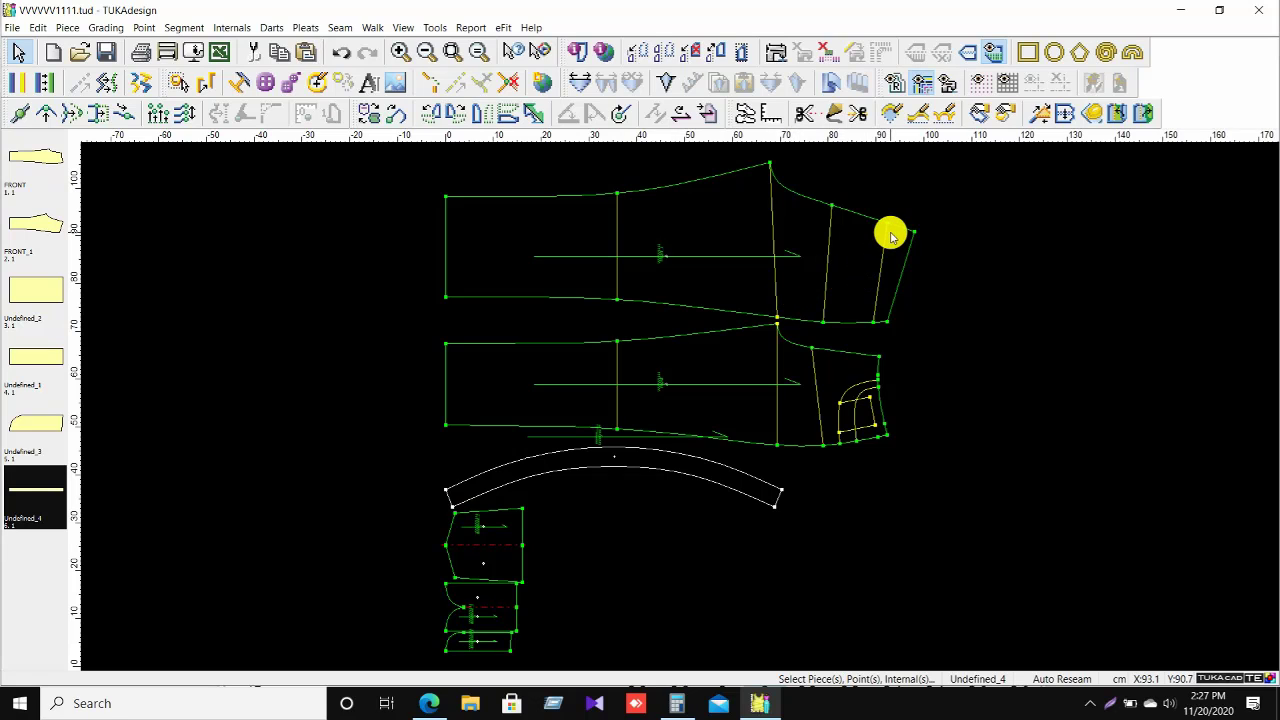
right_click(1027, 204)
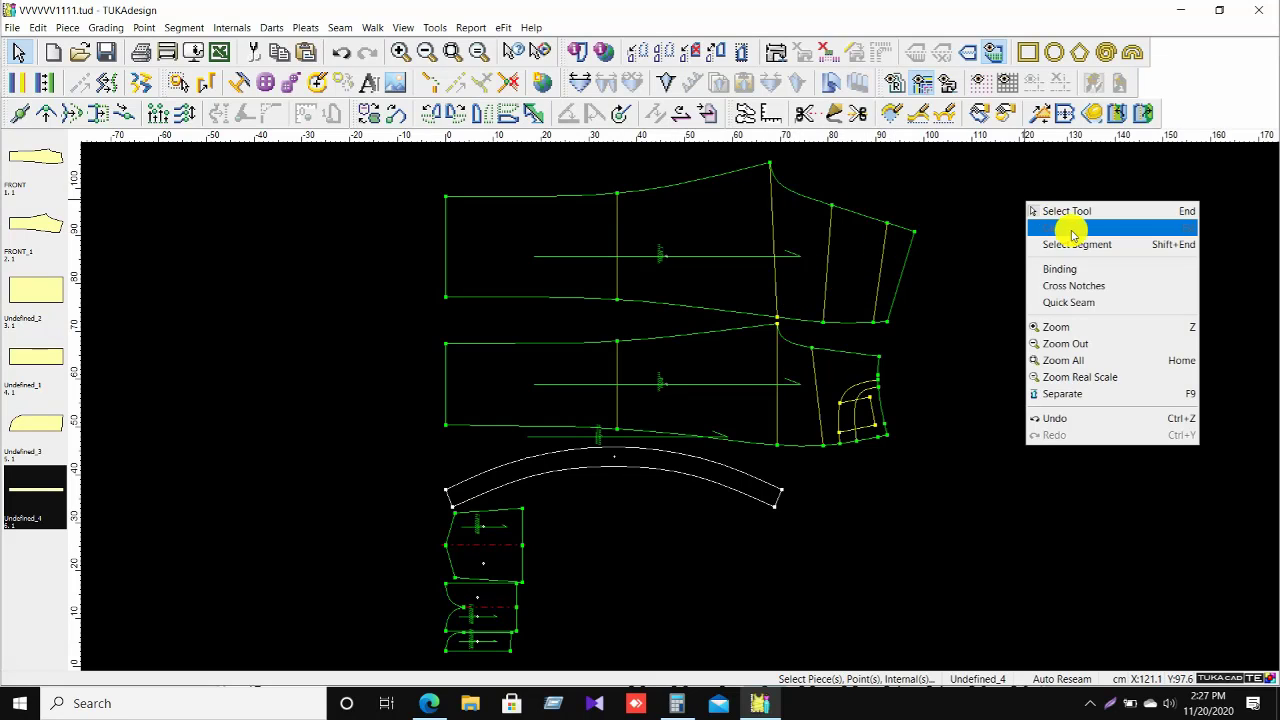
left_click(1077, 245)
right_click(1027, 199)
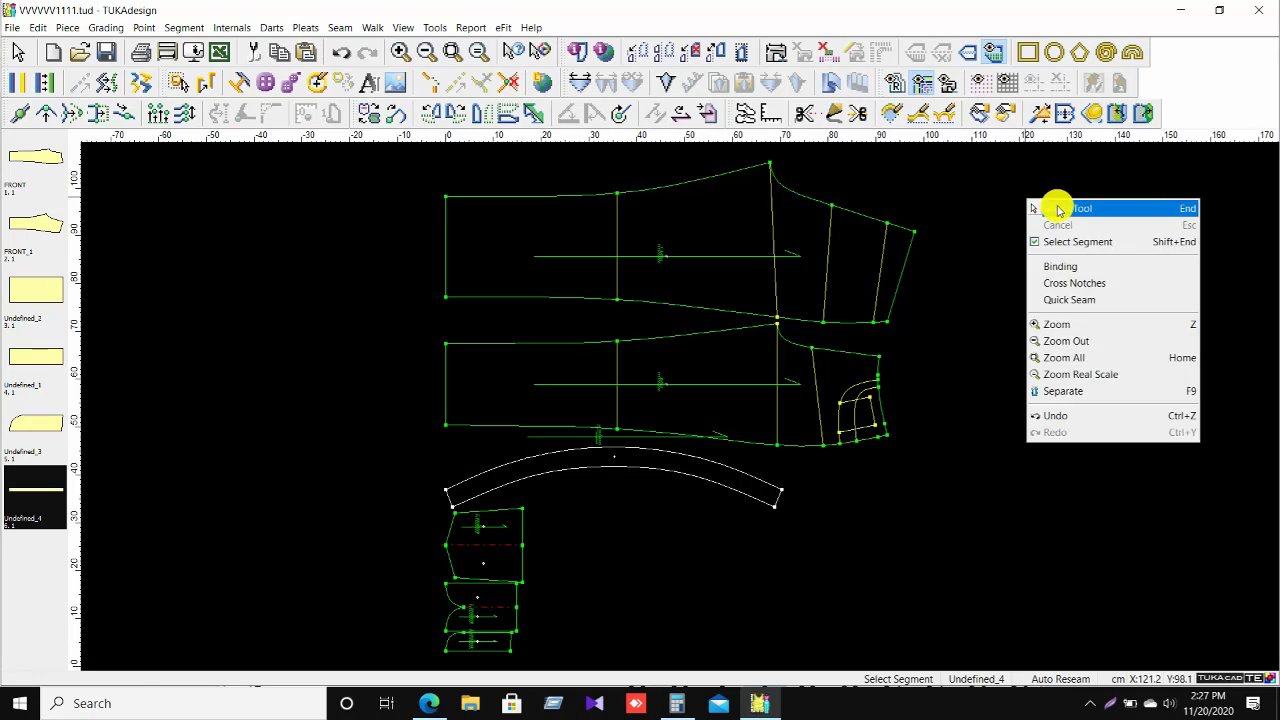
left_click(1058, 209)
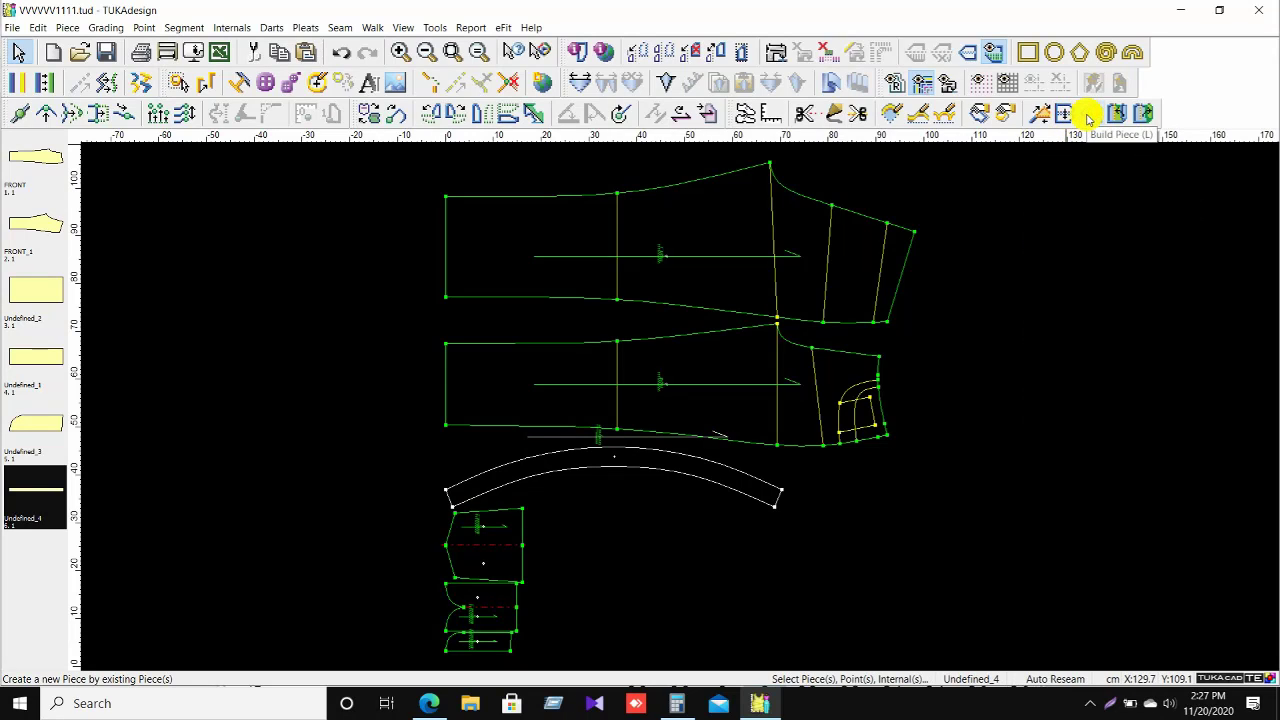
Build a separate yoke piece from the area between the back's yoke line and waist, and move it clear of the back.
left_click(1088, 118)
left_click(906, 244)
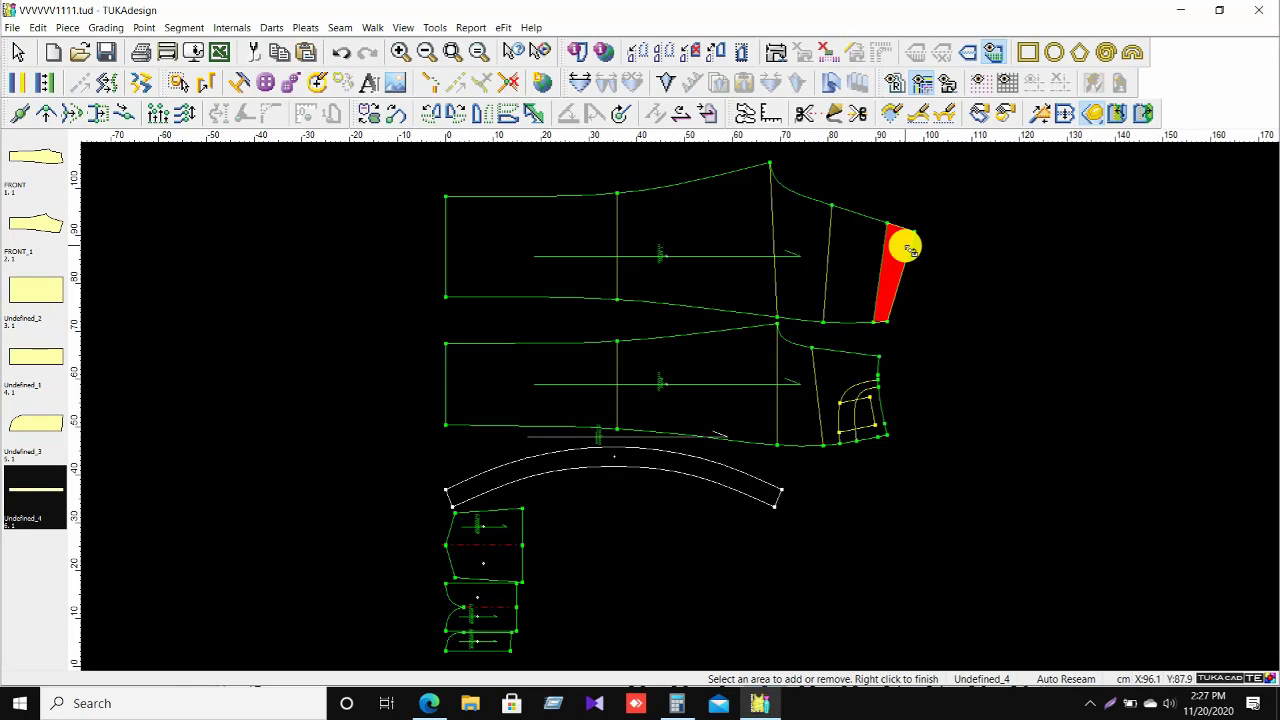
right_click(906, 248)
right_click(1024, 252)
left_click(1046, 264)
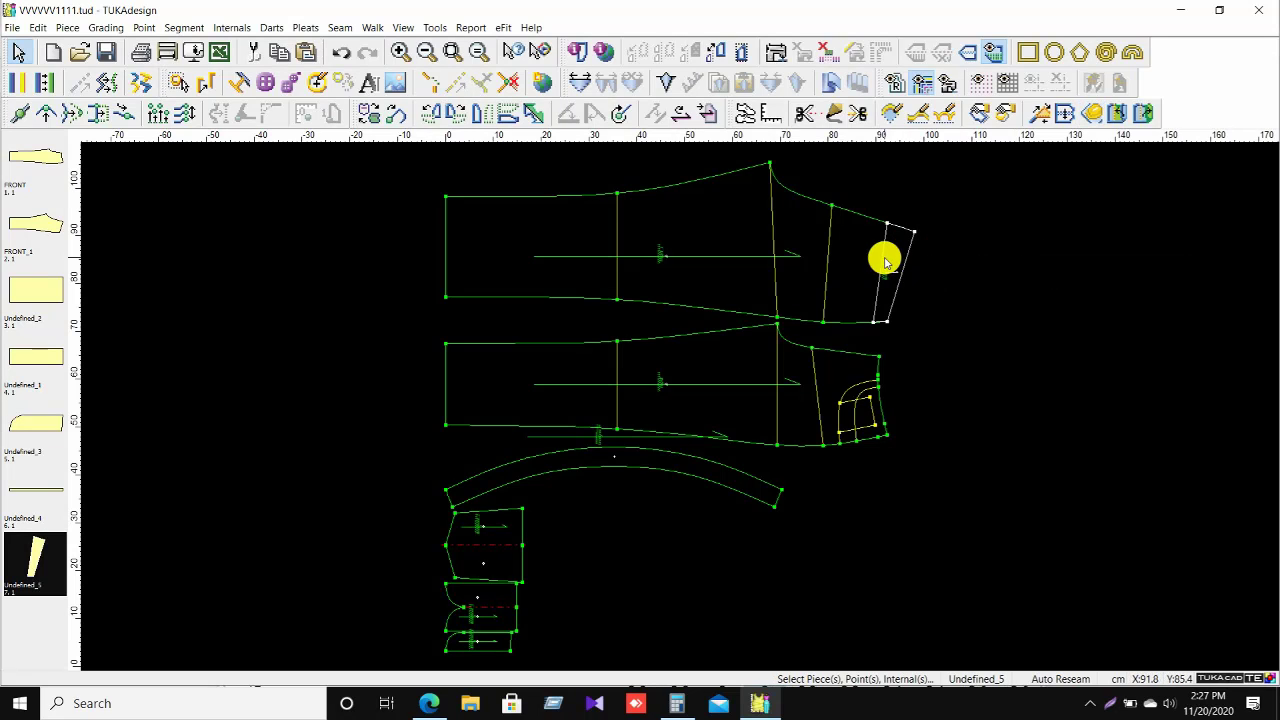
left_click_drag(888, 258, 1068, 442)
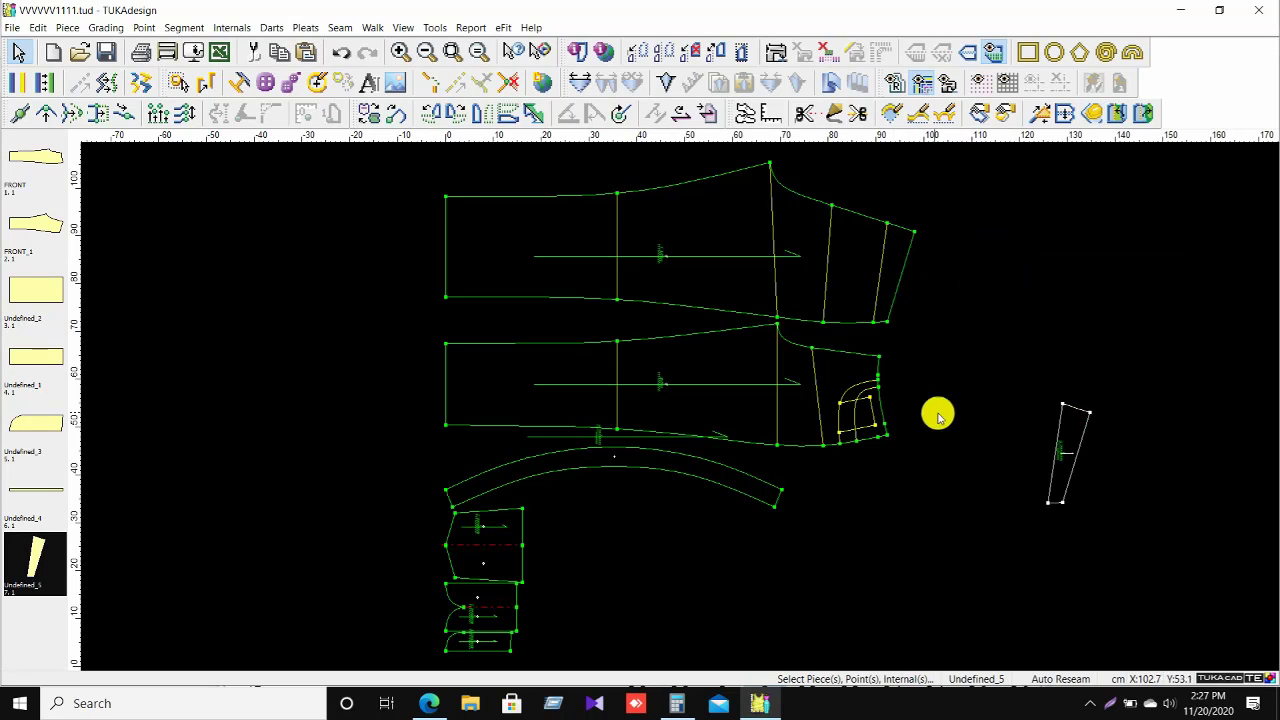
Build separate pieces for the coin pocket and the larger curved front pocket area from their outlines on the front piece.
left_click(1092, 113)
left_click(855, 415)
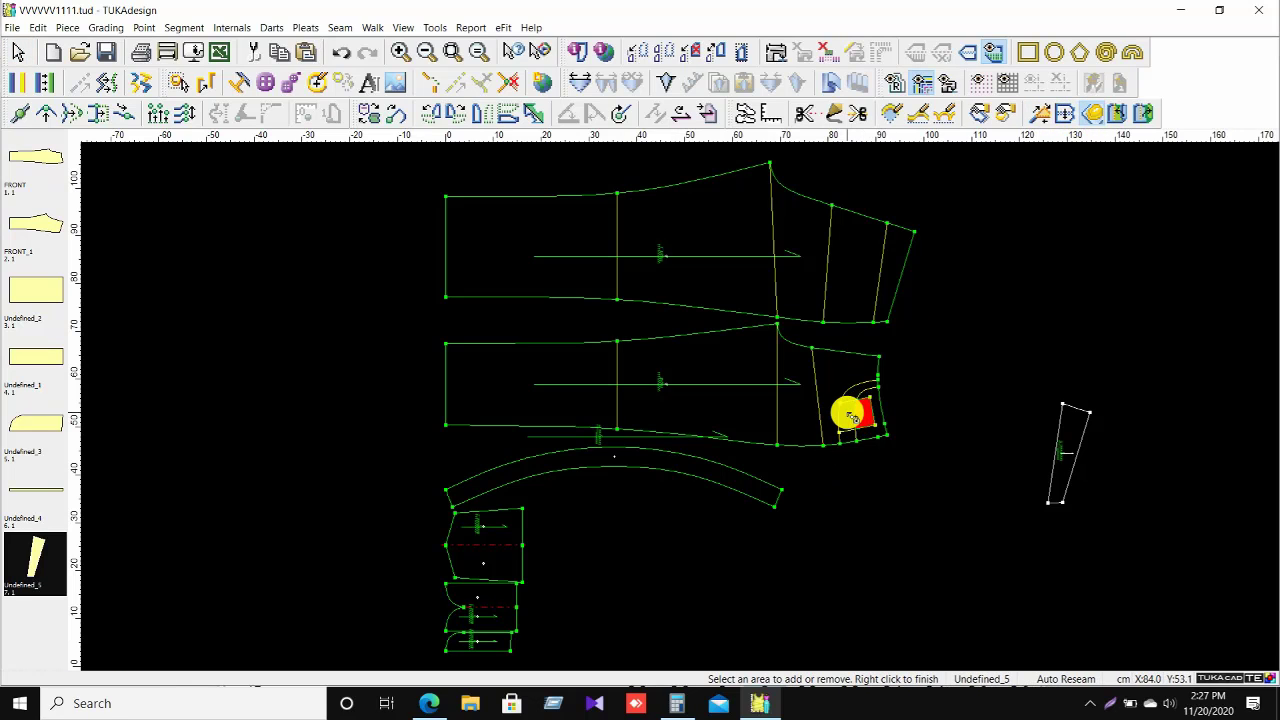
right_click(851, 416)
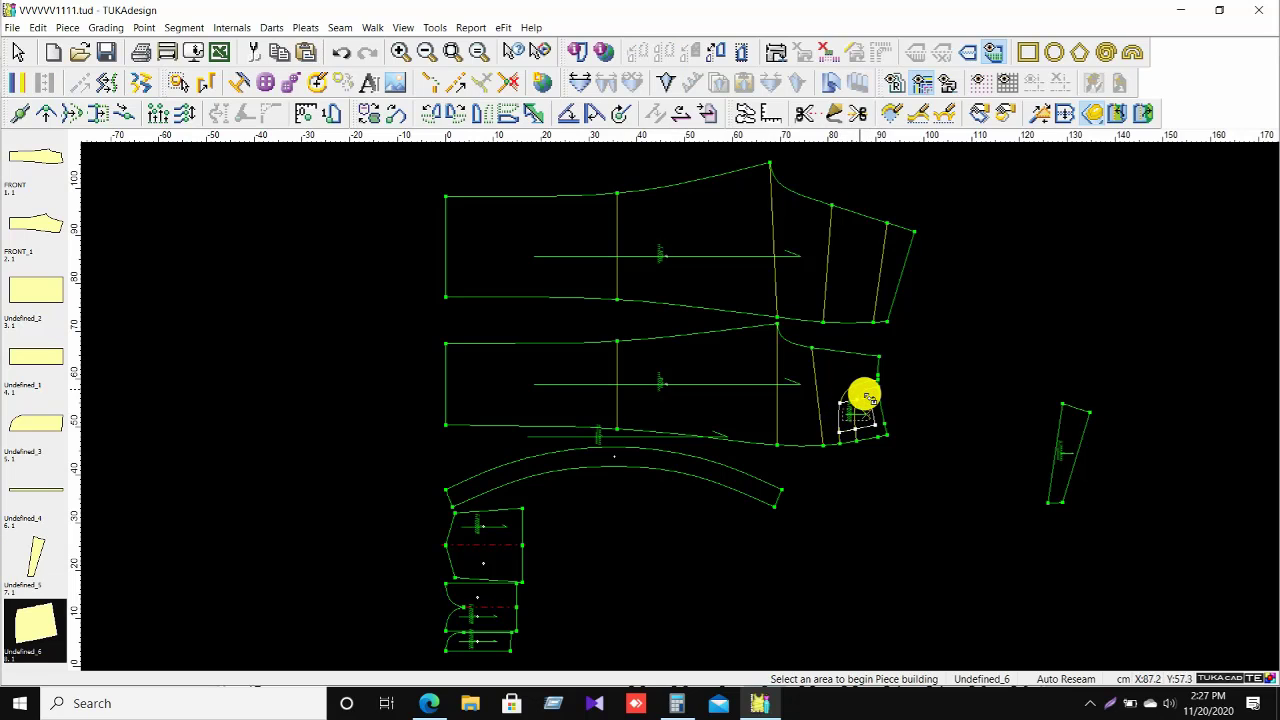
left_click(860, 391)
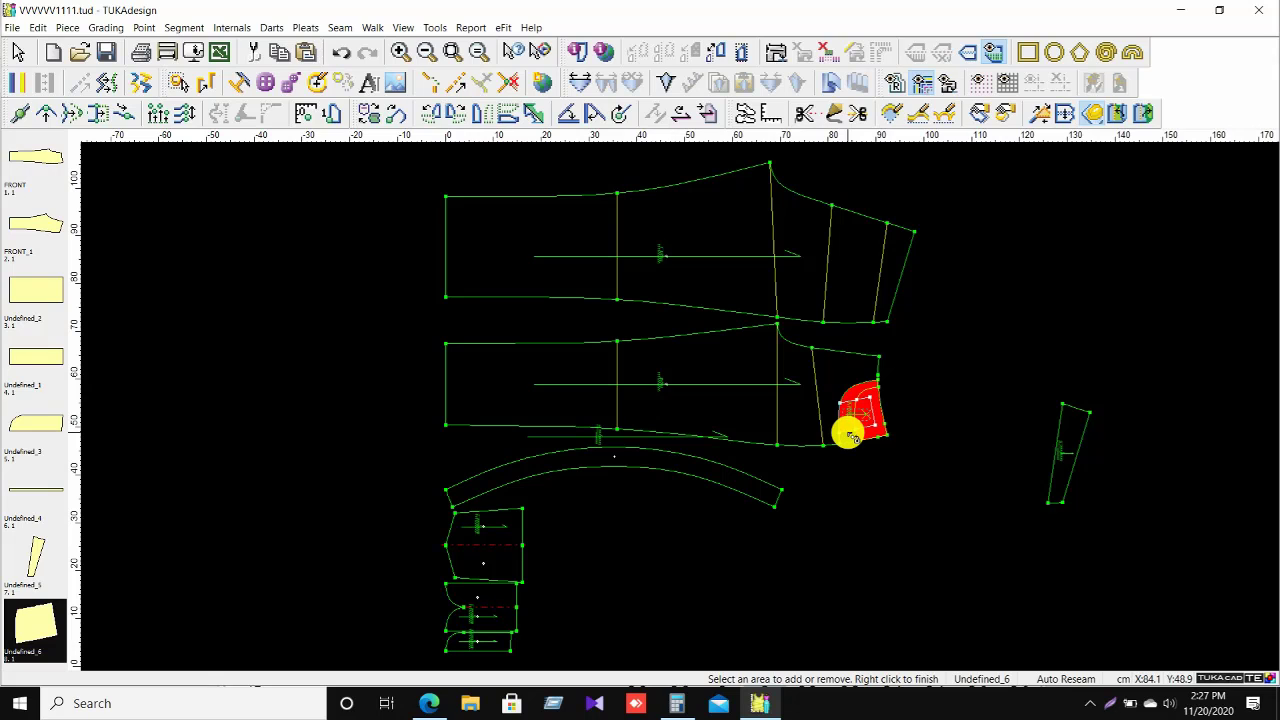
right_click(854, 420)
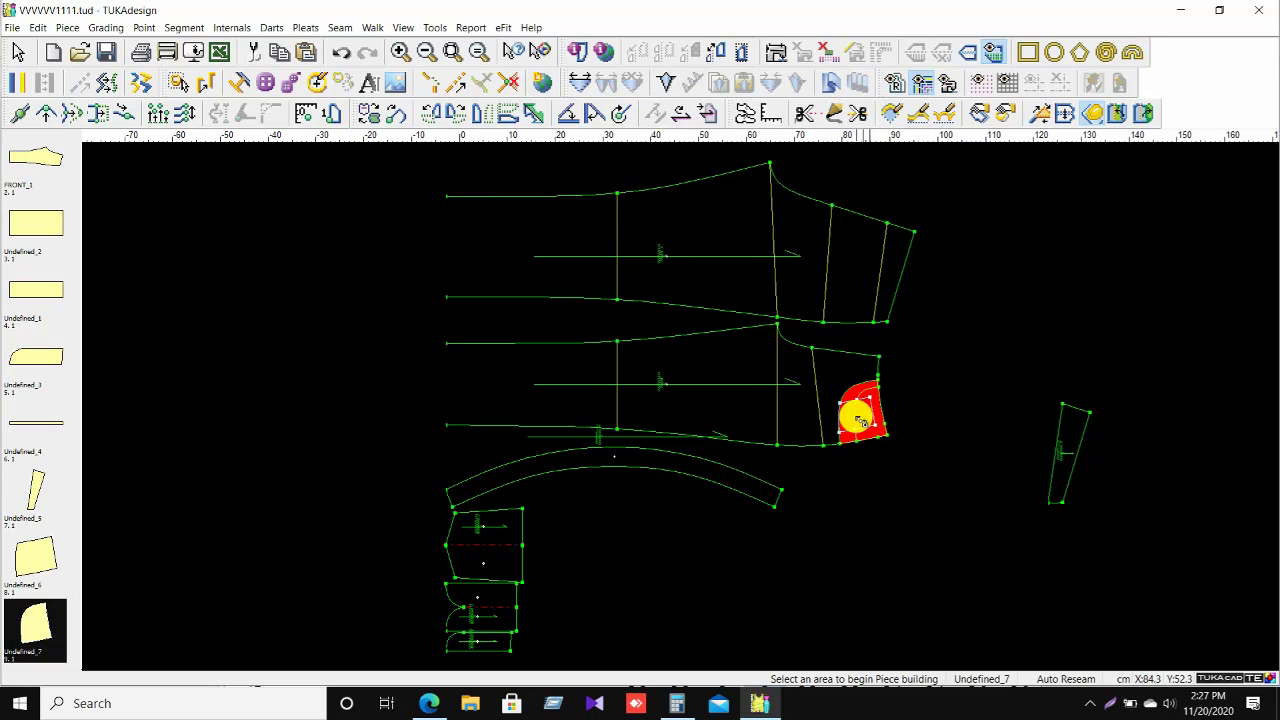
right_click(926, 334)
left_click(940, 345)
Move the new front pocket piece and coin pocket piece off the front, placing them beside the yoke piece.
left_click_drag(871, 408, 1094, 351)
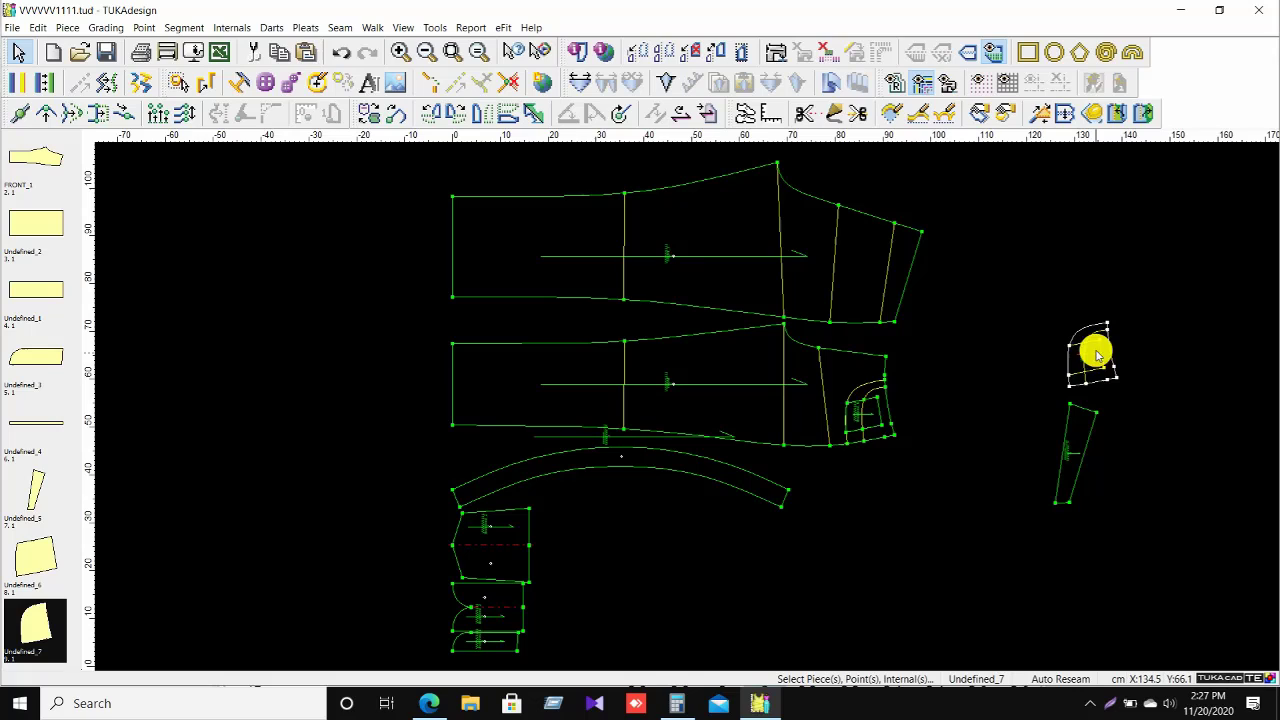
left_click(871, 420)
left_click(1162, 418)
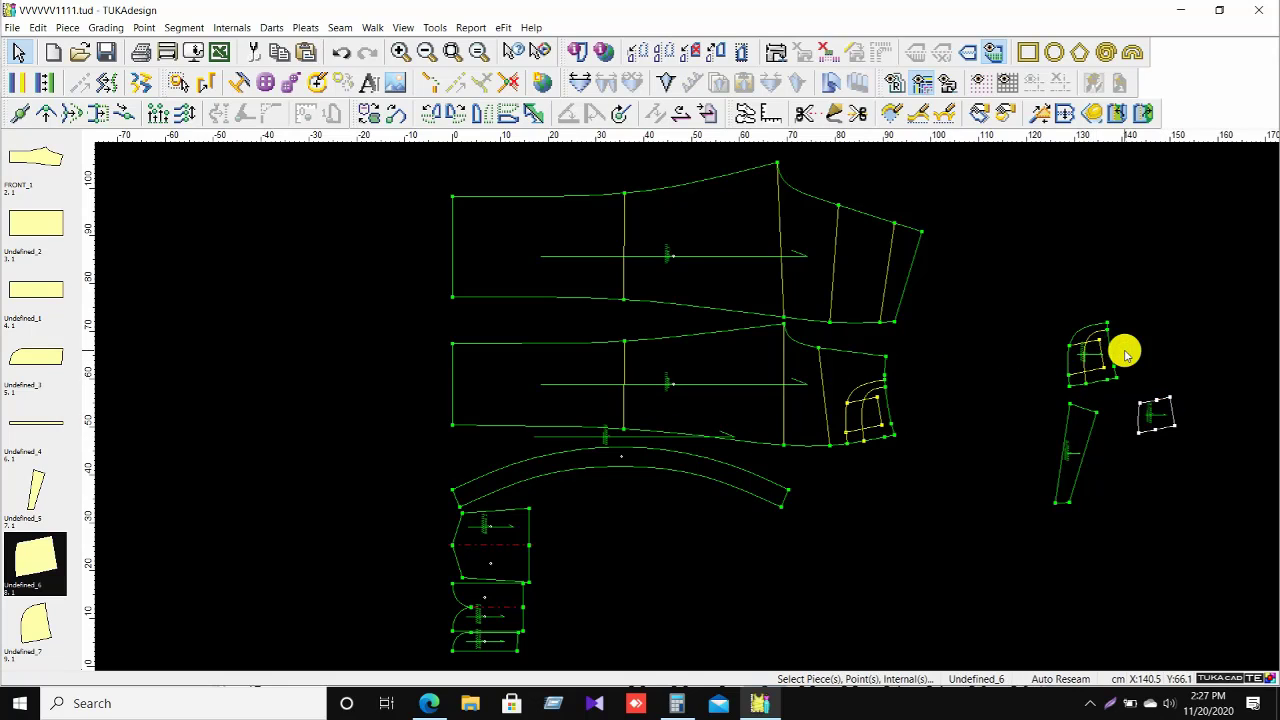
left_click_drag(1175, 407, 1130, 432)
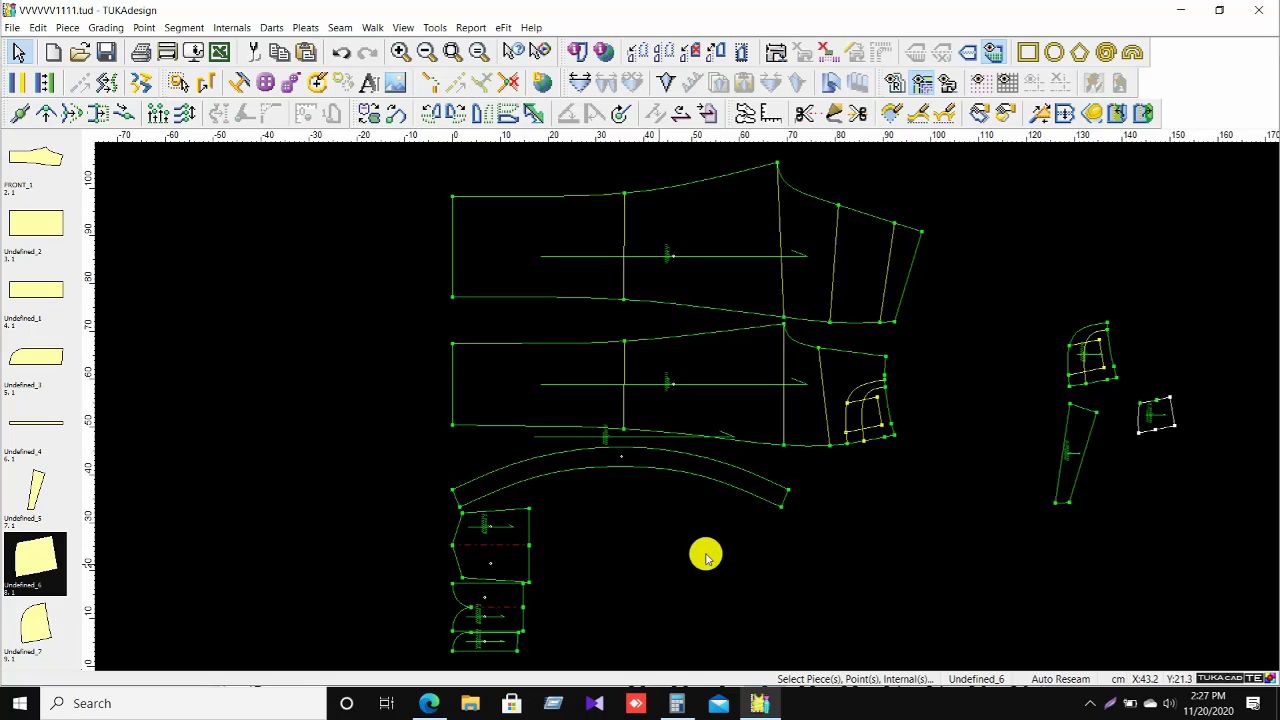
Spread out the waistband, back pocket and two fly pieces in the free space below and beside the front piece.
left_click_drag(606, 462, 912, 546)
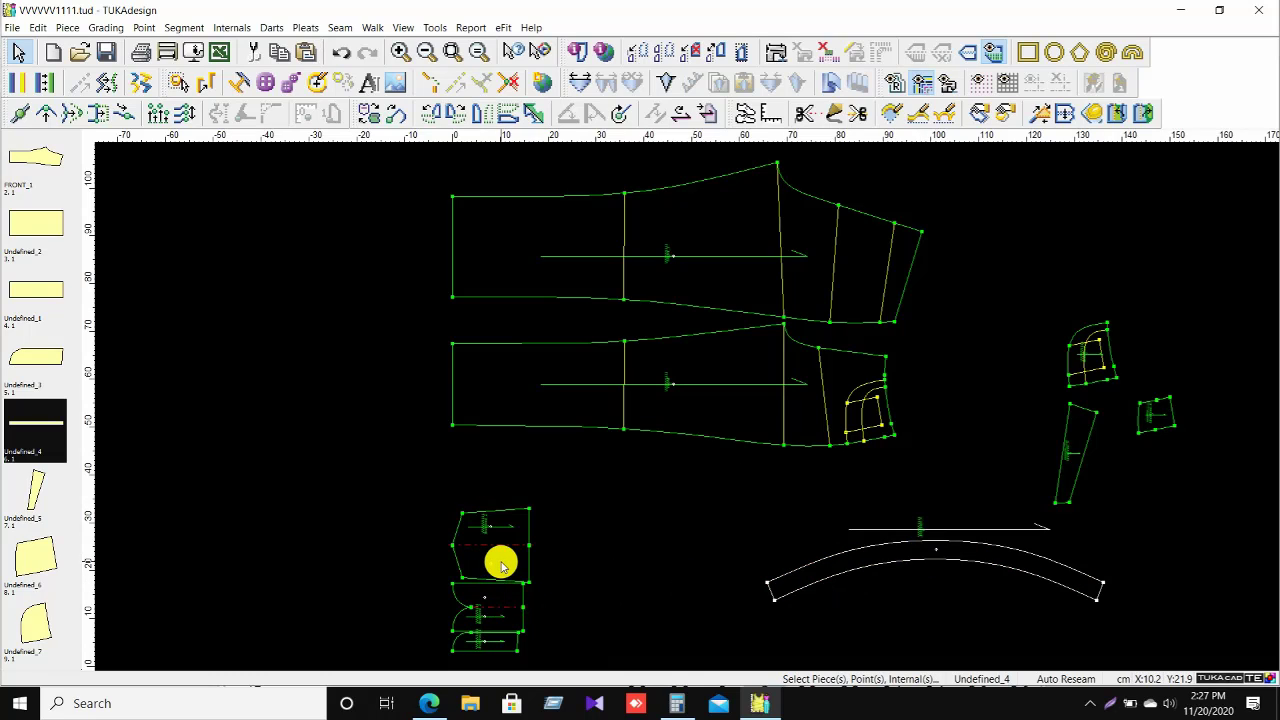
left_click_drag(500, 560, 973, 420)
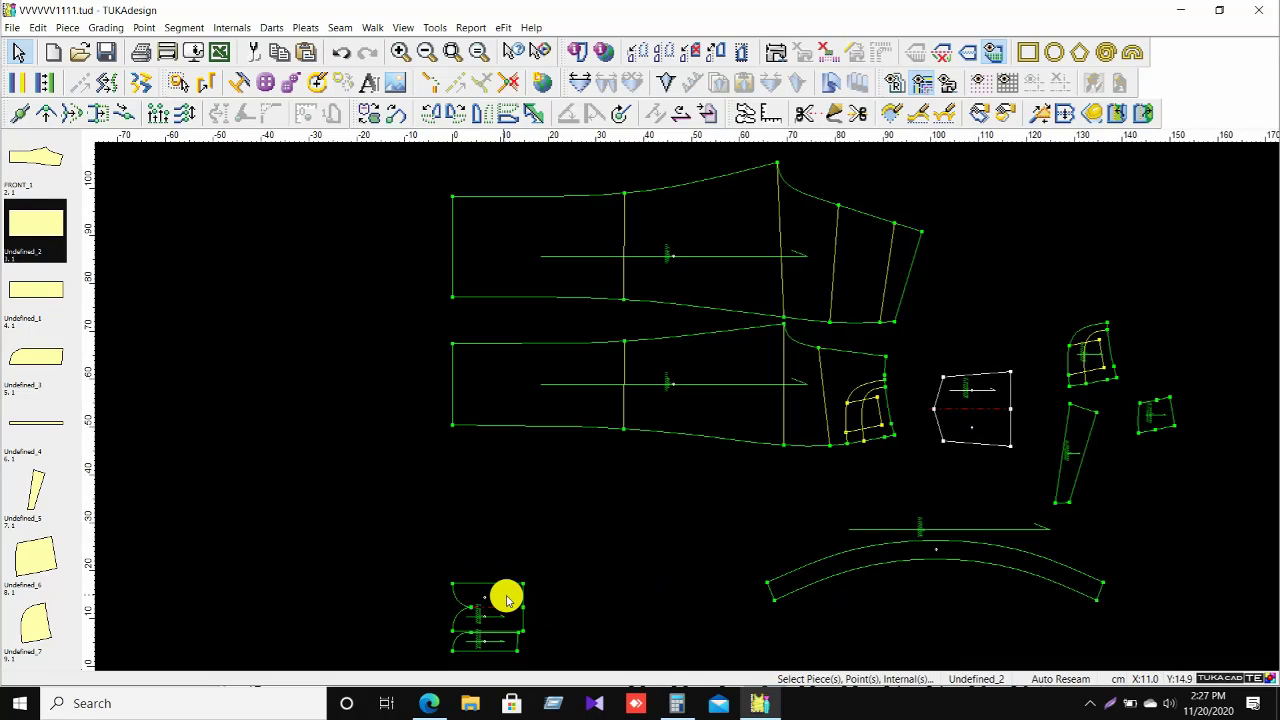
left_click_drag(503, 594, 832, 485)
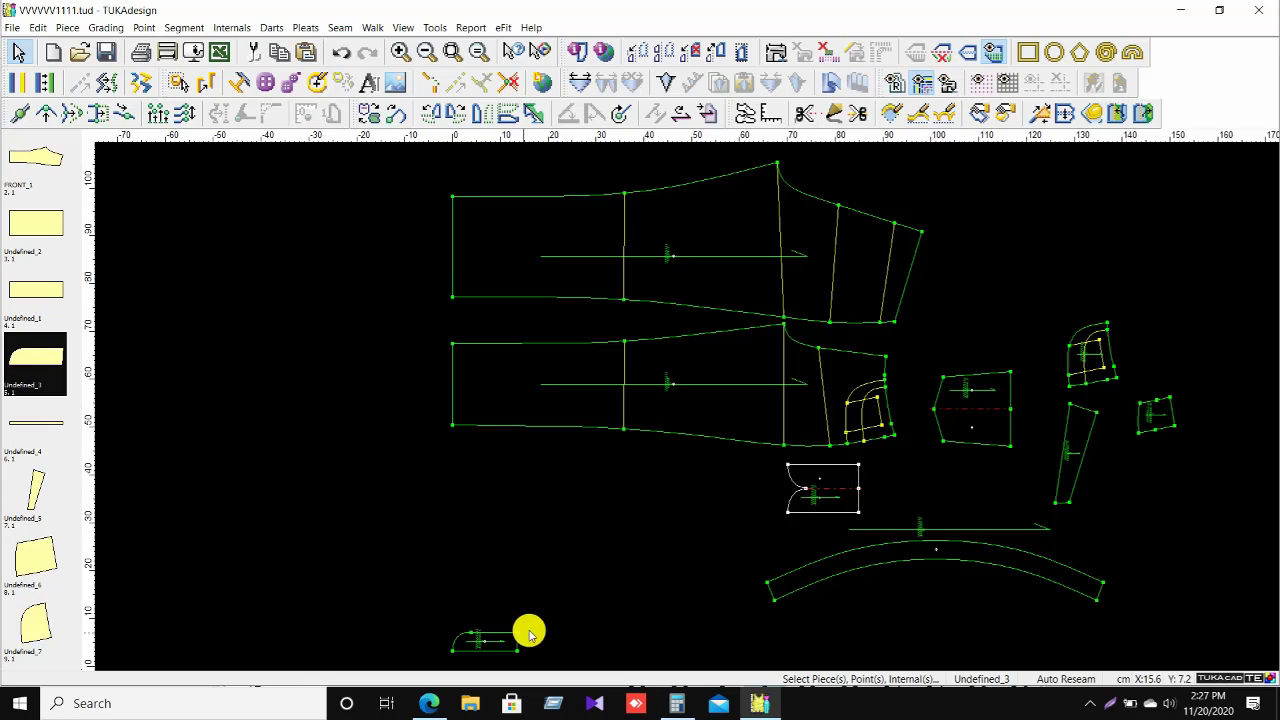
left_click_drag(500, 643, 684, 490)
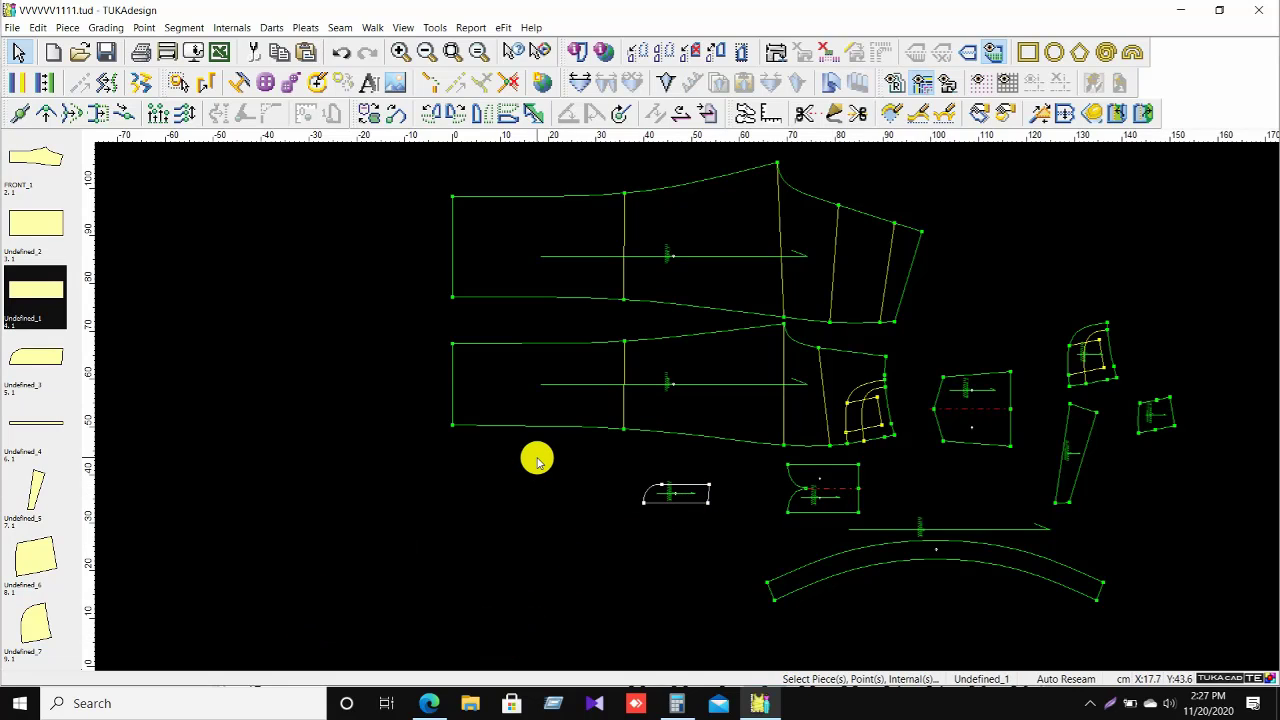